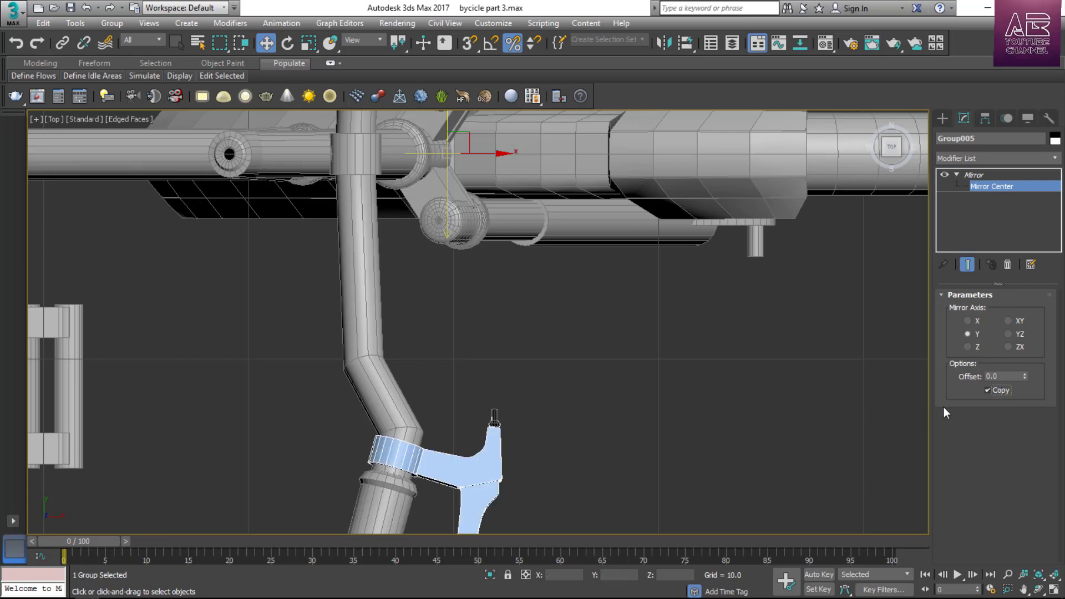
Examine the mirrored brake levers on the handlebar from above and in perspective.
{"action": "key", "text": "z"}
{"action": "scroll", "coordinate": [538, 233], "scroll_direction": "down", "scroll_amount": 3}
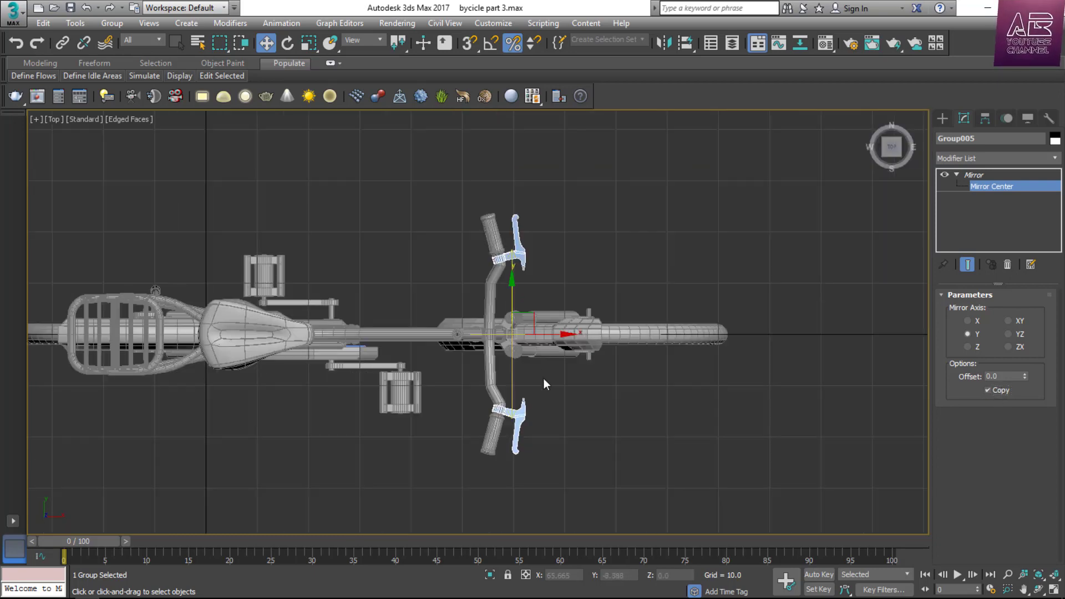
{"action": "scroll", "coordinate": [544, 300], "scroll_direction": "up", "scroll_amount": 4}
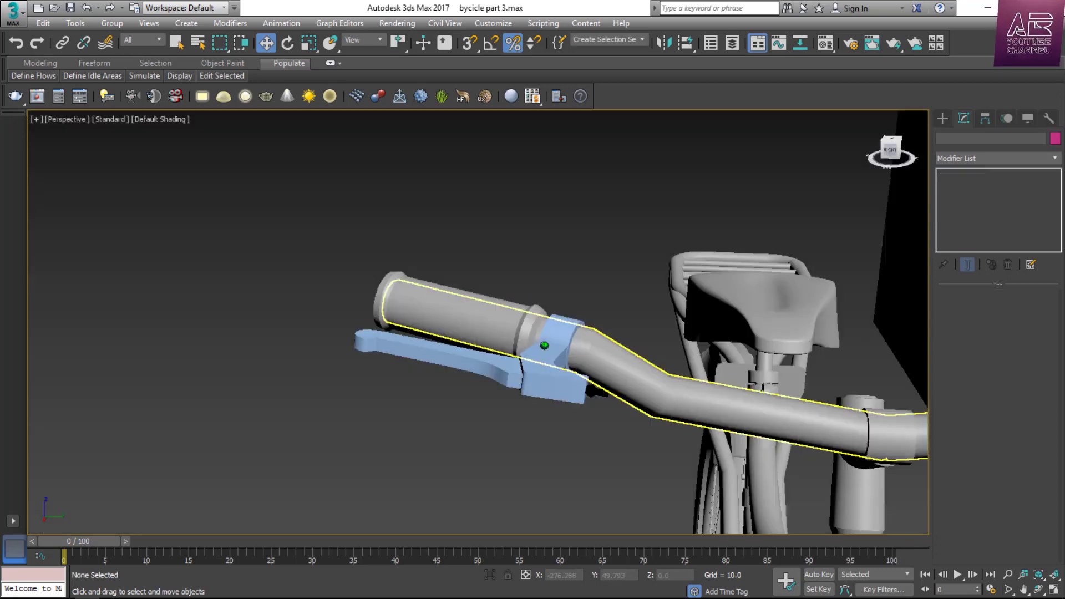
{"action": "middle_click_drag", "start_coordinate": [666, 277], "coordinate": [840, 230], "text": "alt"}
{"action": "left_click", "coordinate": [839, 231]}
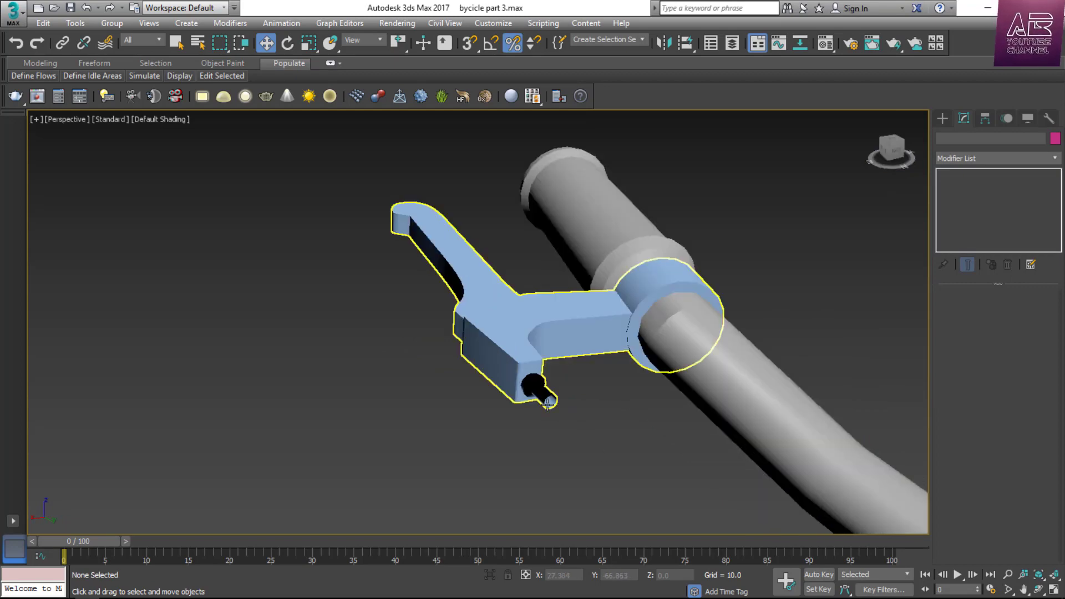
{"action": "scroll", "coordinate": [548, 439], "scroll_direction": "down", "scroll_amount": 5}
Switch to a maximized Left view and display it with default shading.
{"action": "key", "text": "alt+w"}
{"action": "middle_click", "coordinate": [350, 411]}
{"action": "key", "text": "alt+w"}
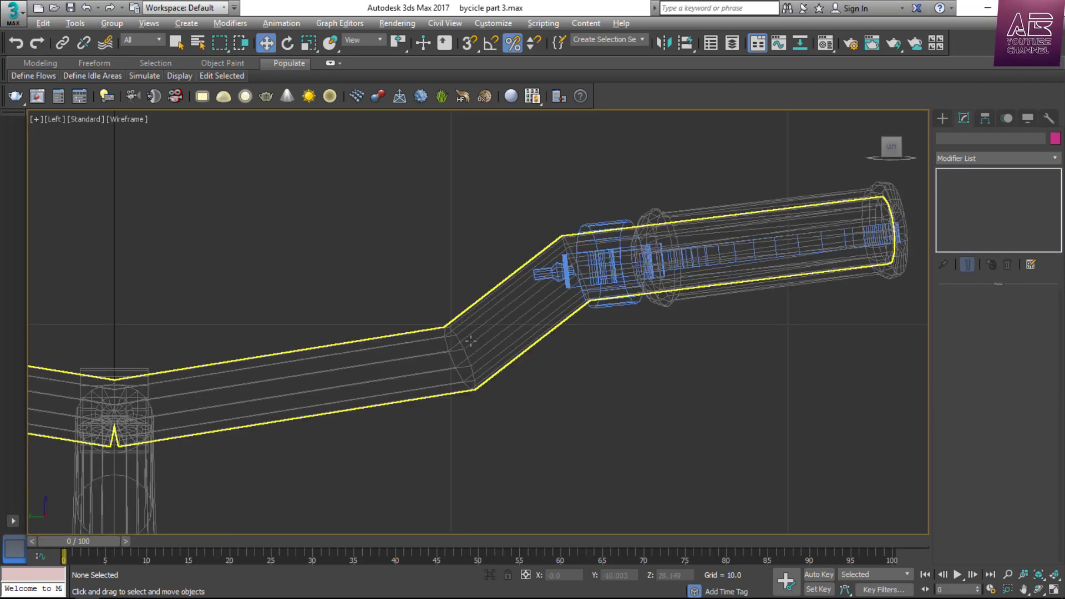
{"action": "key", "text": "F3"}
{"action": "scroll", "coordinate": [489, 346], "scroll_direction": "down", "scroll_amount": 8}
{"action": "scroll", "coordinate": [489, 347], "scroll_direction": "up", "scroll_amount": 2}
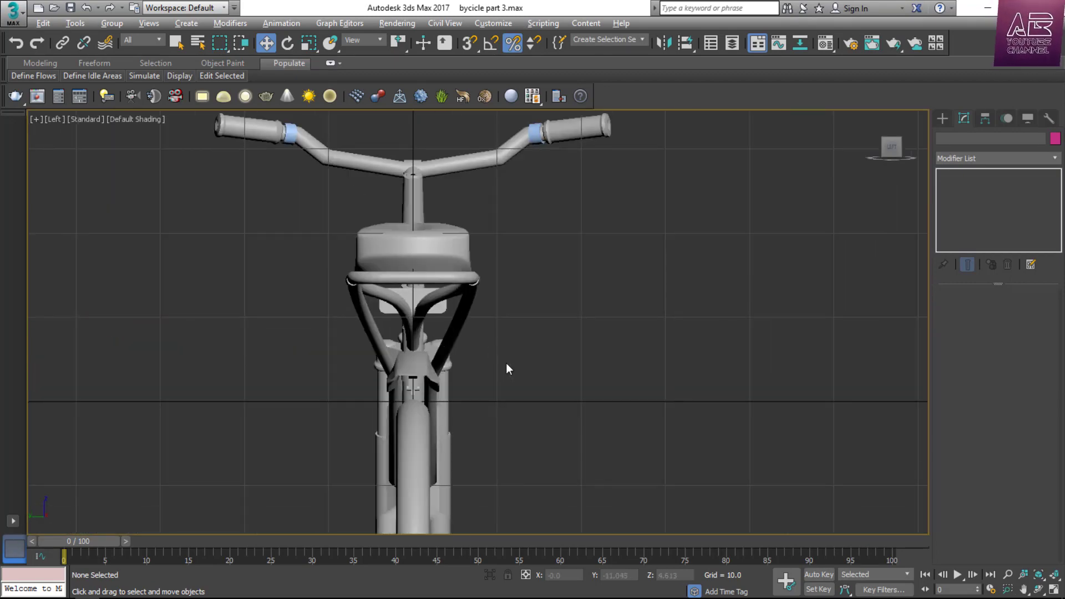
{"action": "scroll", "coordinate": [506, 364], "scroll_direction": "down", "scroll_amount": 2}
{"action": "key", "text": "alt"}
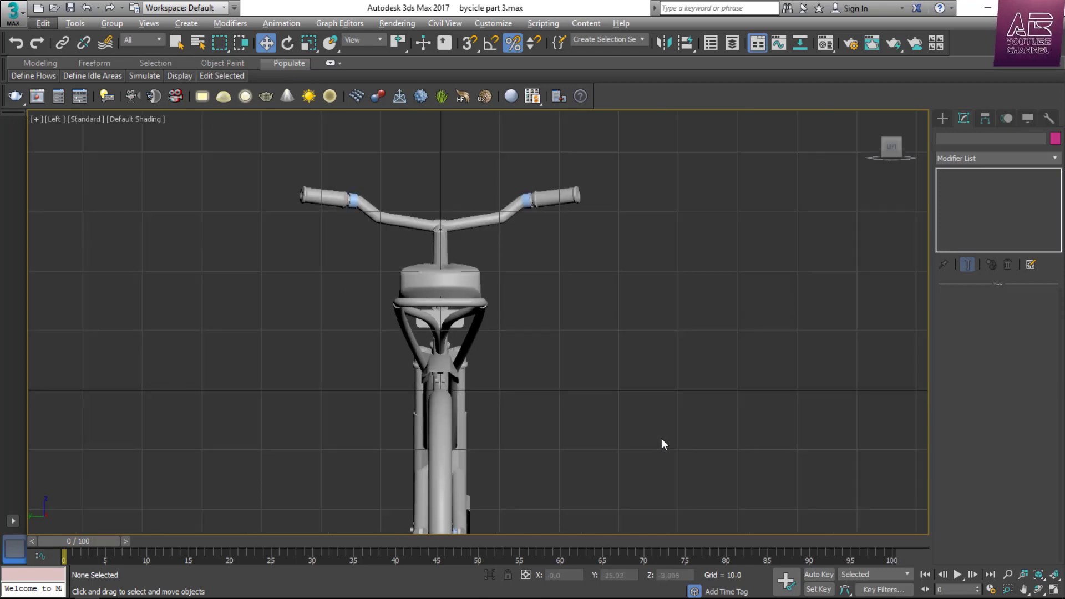
Copy the rear tire circle about 104 units sideways, clear of the bicycle.
{"action": "scroll", "coordinate": [692, 412], "scroll_direction": "up", "scroll_amount": 3}
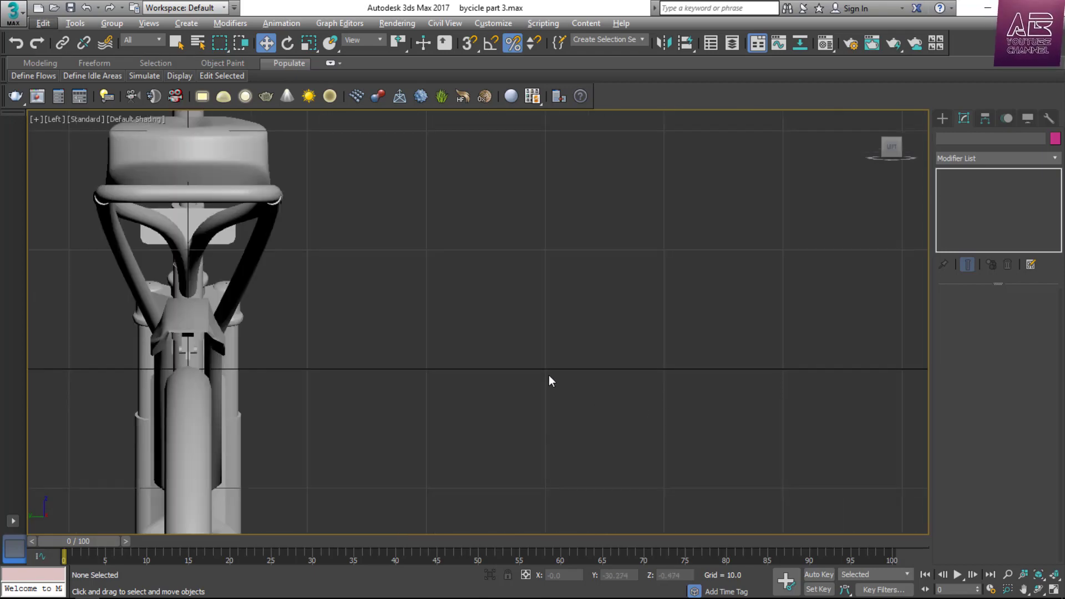
{"action": "scroll", "coordinate": [575, 362], "scroll_direction": "down", "scroll_amount": 2}
{"action": "scroll", "coordinate": [330, 389], "scroll_direction": "up", "scroll_amount": 2}
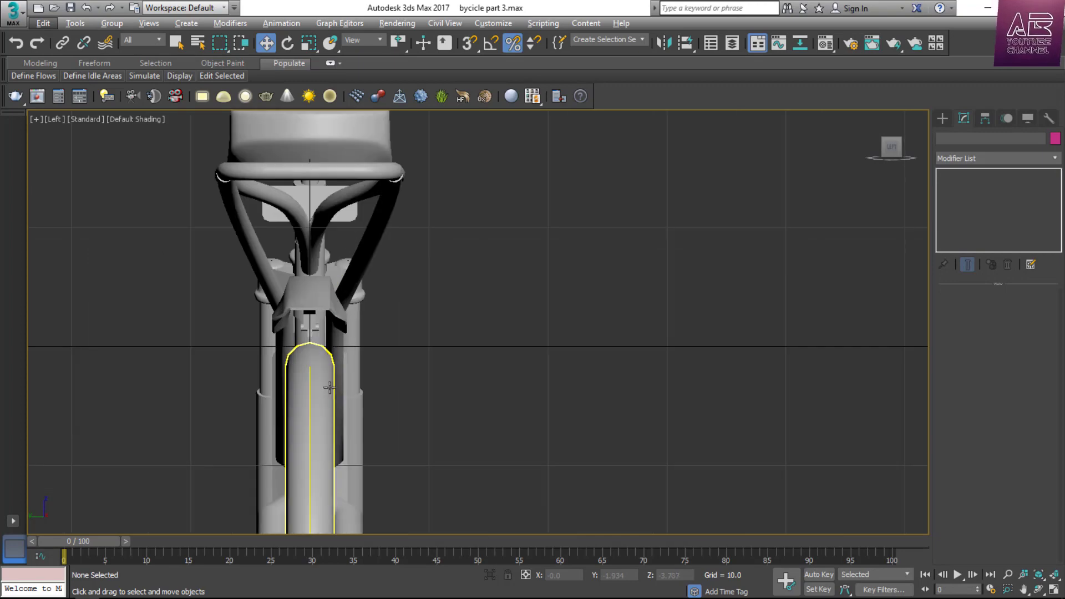
{"action": "left_click", "coordinate": [326, 382]}
{"action": "scroll", "coordinate": [325, 382], "scroll_direction": "down", "scroll_amount": 4}
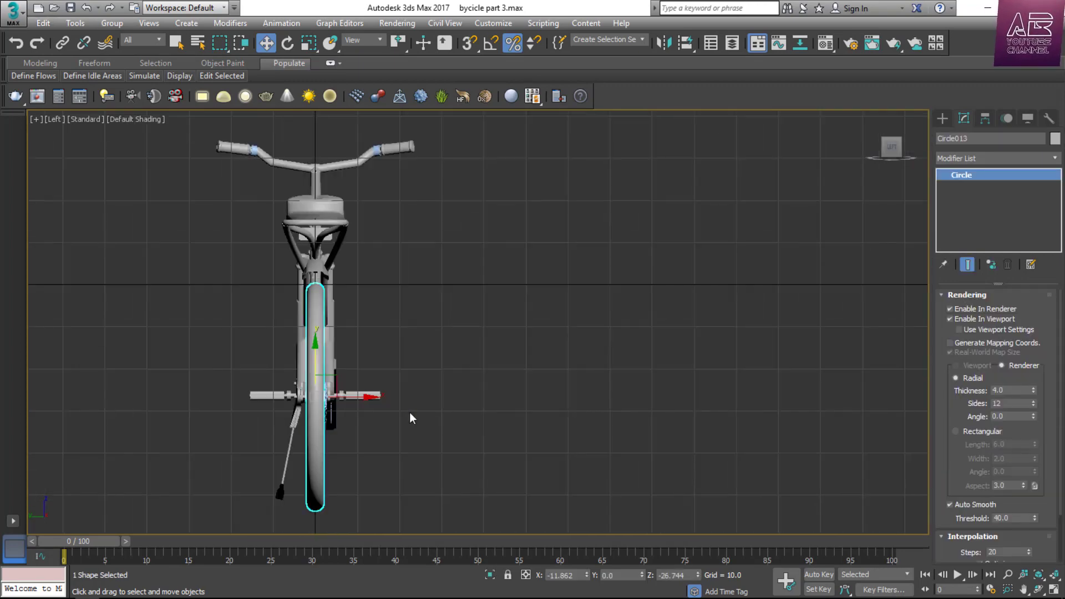
{"action": "left_click_drag", "start_coordinate": [369, 400], "coordinate": [810, 398], "text": "shift"}
{"action": "scroll", "coordinate": [542, 368], "scroll_direction": "down", "scroll_amount": 2}
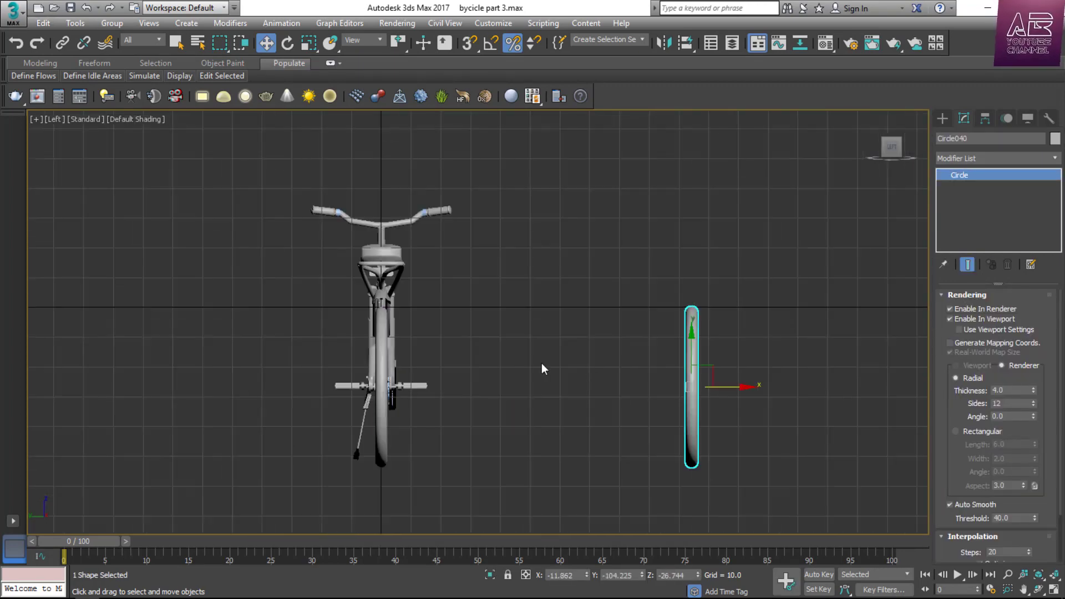
Draw a closed nine-vertex Line shaped like a slanted brake arm, just above and to the left of the copied tire.
{"action": "scroll", "coordinate": [756, 308], "scroll_direction": "up", "scroll_amount": 5}
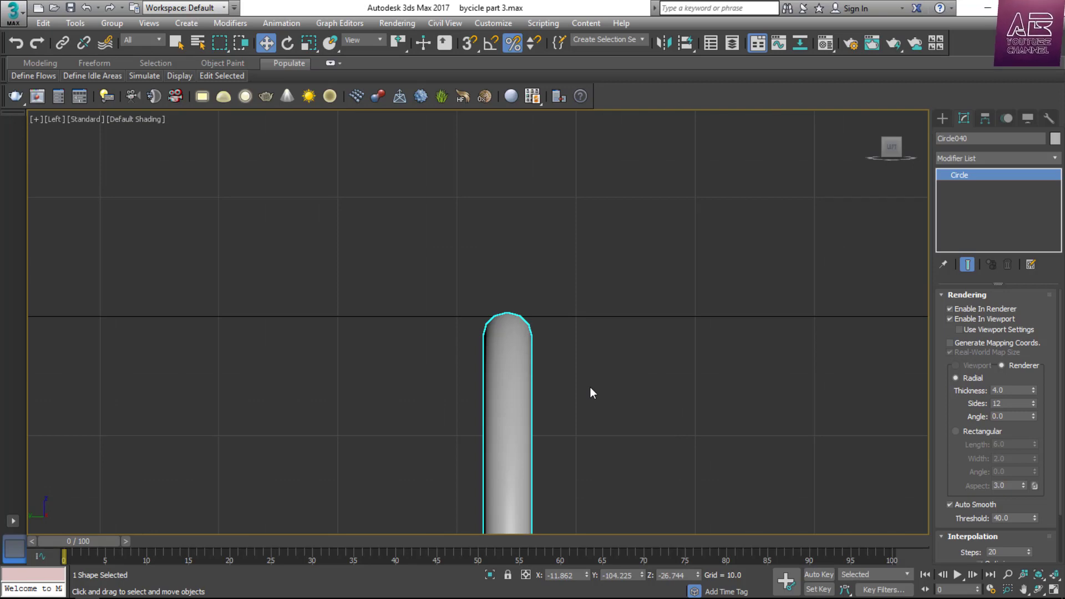
{"action": "left_click", "coordinate": [943, 118]}
{"action": "left_click", "coordinate": [971, 211]}
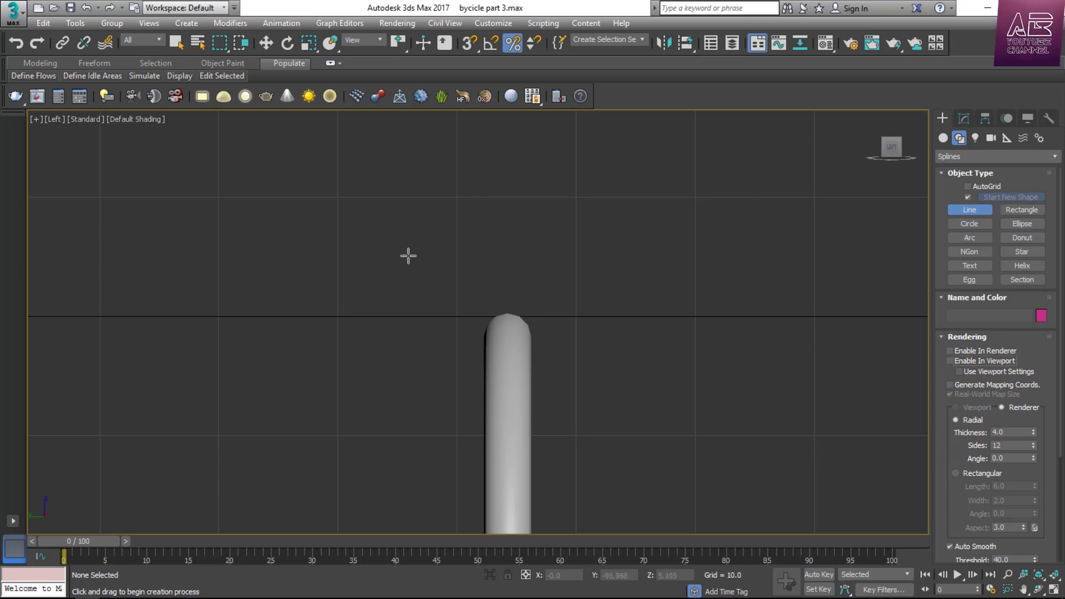
{"action": "left_click", "coordinate": [409, 256]}
{"action": "right_click", "coordinate": [458, 286]}
{"action": "scroll", "coordinate": [459, 277], "scroll_direction": "up", "scroll_amount": 2}
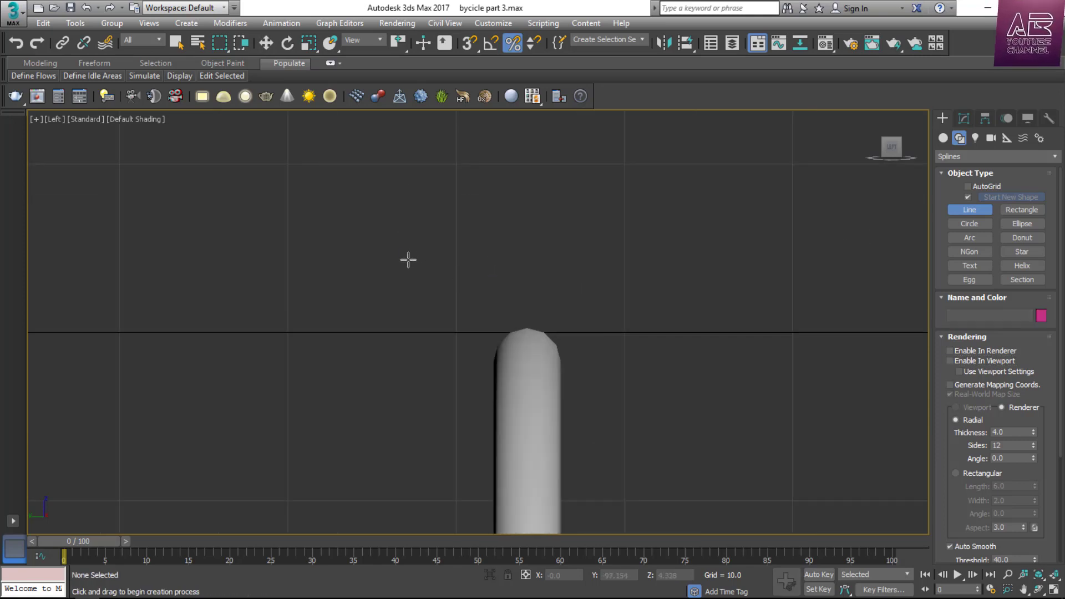
{"action": "left_click", "coordinate": [410, 259]}
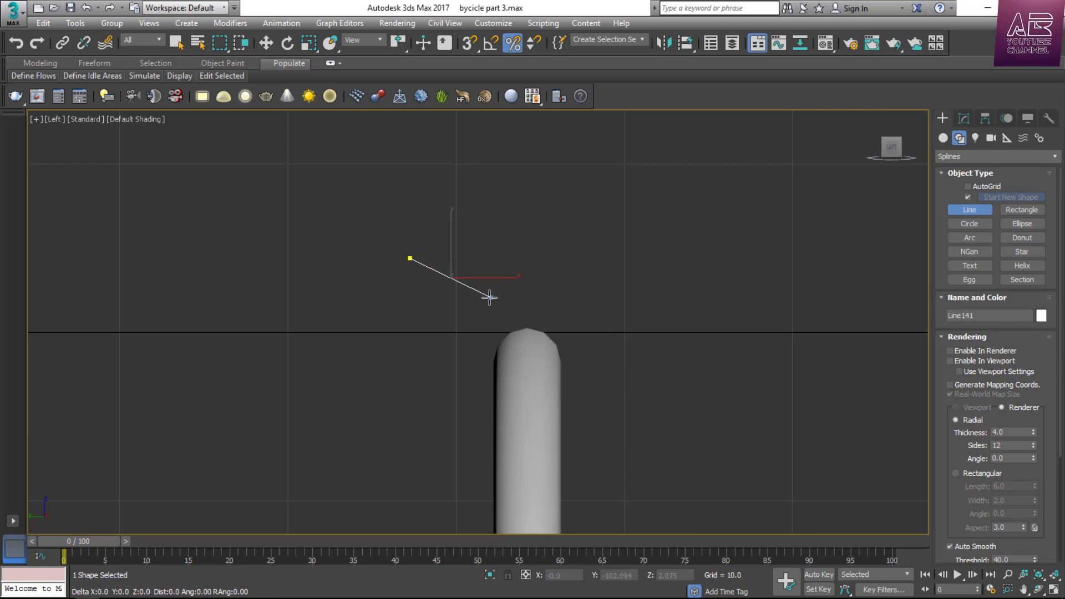
{"action": "left_click", "coordinate": [491, 298]}
{"action": "left_click", "coordinate": [460, 341]}
{"action": "left_click", "coordinate": [449, 308]}
{"action": "left_click", "coordinate": [414, 285]}
{"action": "left_click", "coordinate": [410, 300]}
{"action": "left_click", "coordinate": [389, 300]}
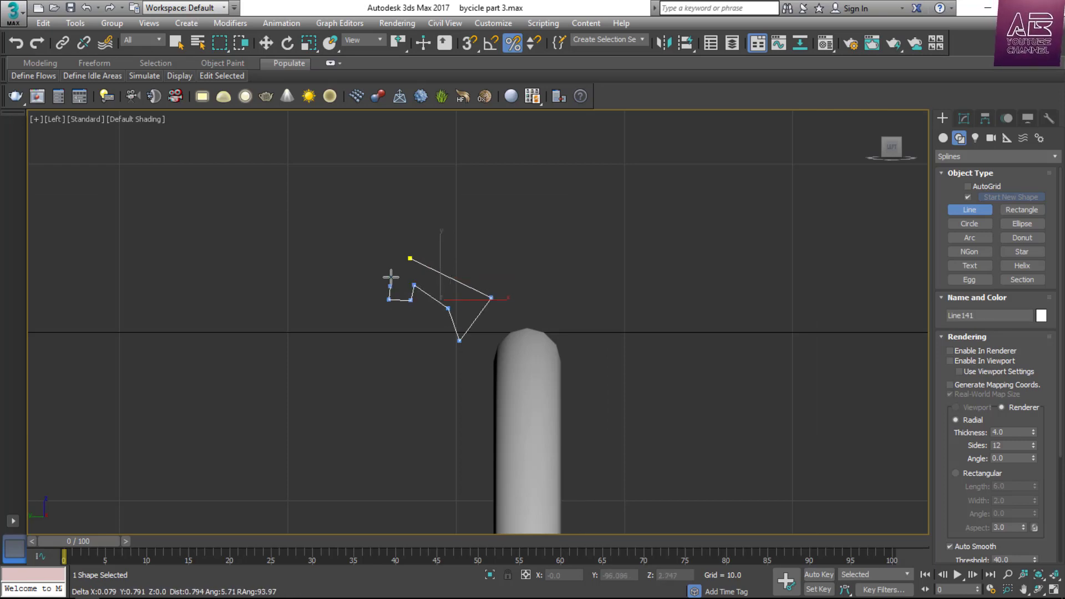
{"action": "left_click", "coordinate": [389, 251]}
{"action": "left_click", "coordinate": [410, 255]}
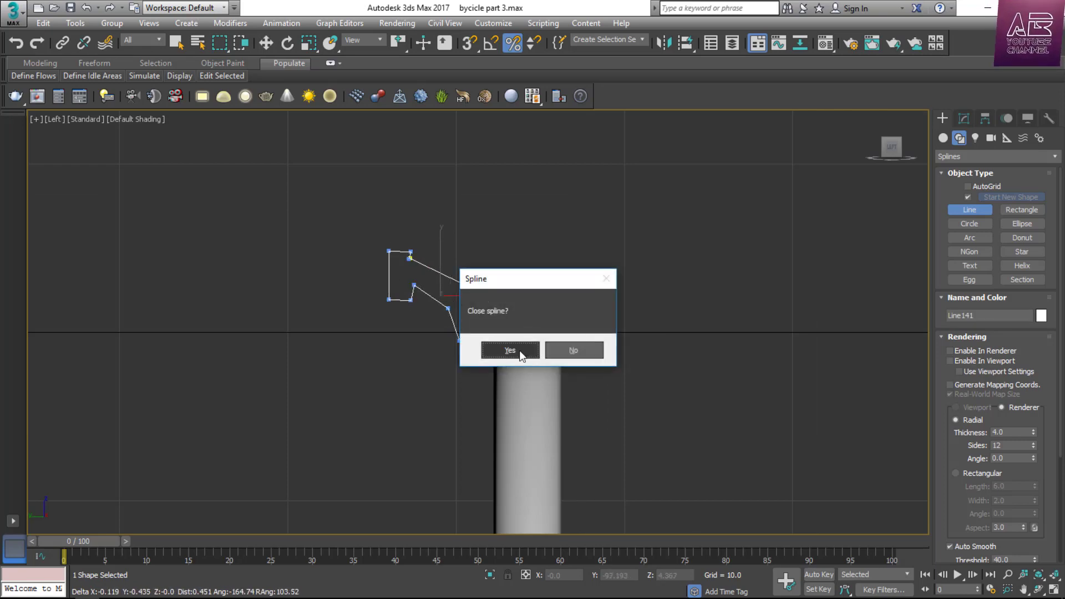
{"action": "left_click", "coordinate": [505, 350]}
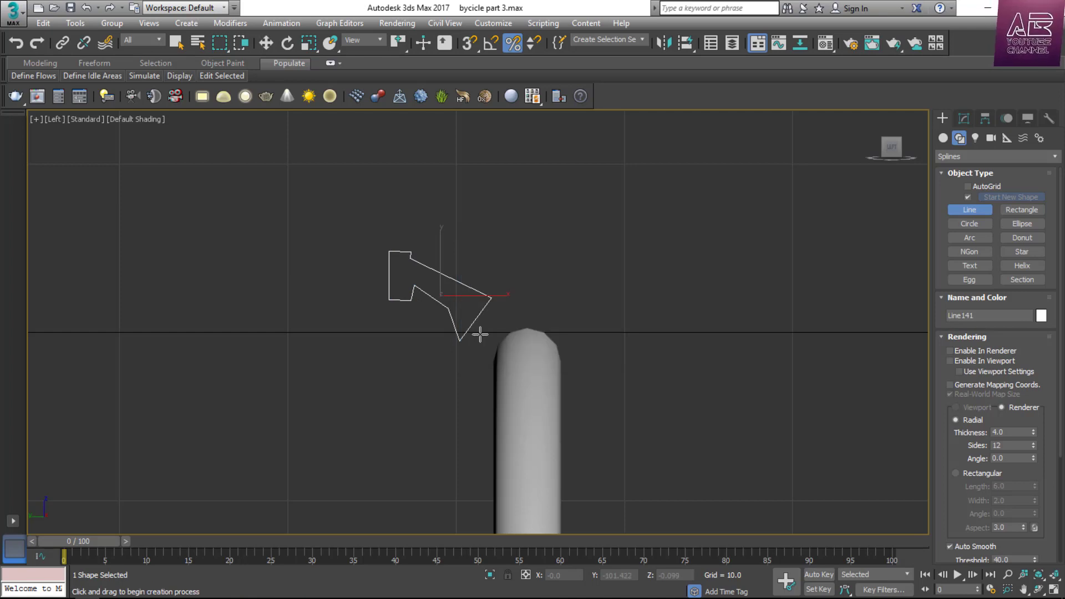
Draw a second closed Line as an angular ten-vertex arch over the copied tire, overlapping the tip of the brake arm.
{"action": "scroll", "coordinate": [473, 305], "scroll_direction": "up", "scroll_amount": 3}
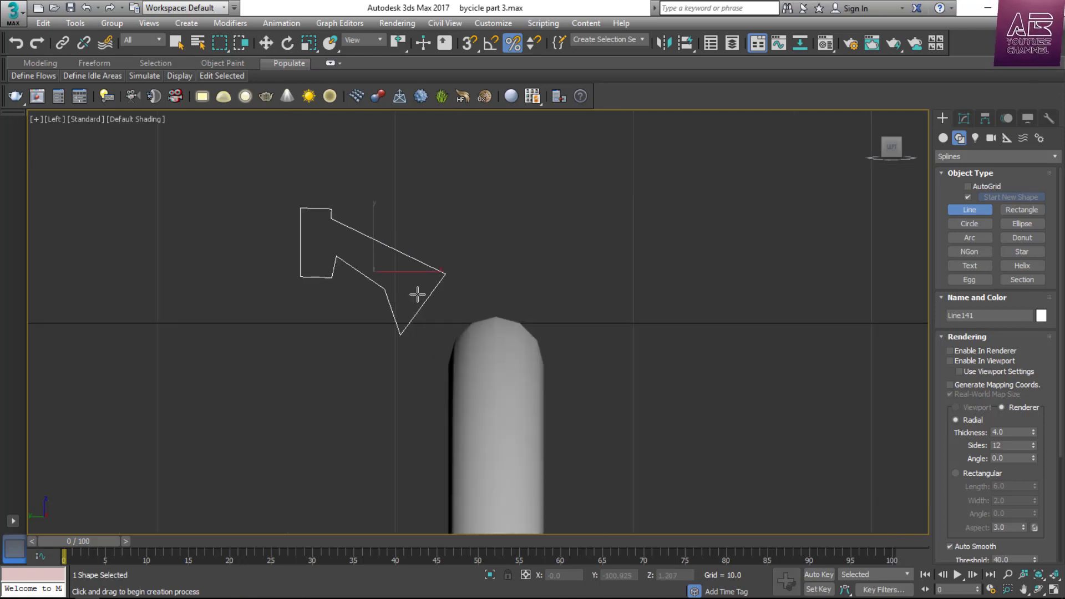
{"action": "left_click", "coordinate": [417, 294]}
{"action": "left_click", "coordinate": [498, 261]}
{"action": "left_click", "coordinate": [586, 300]}
{"action": "left_click", "coordinate": [619, 379]}
{"action": "left_click", "coordinate": [581, 395]}
{"action": "left_click", "coordinate": [555, 324]}
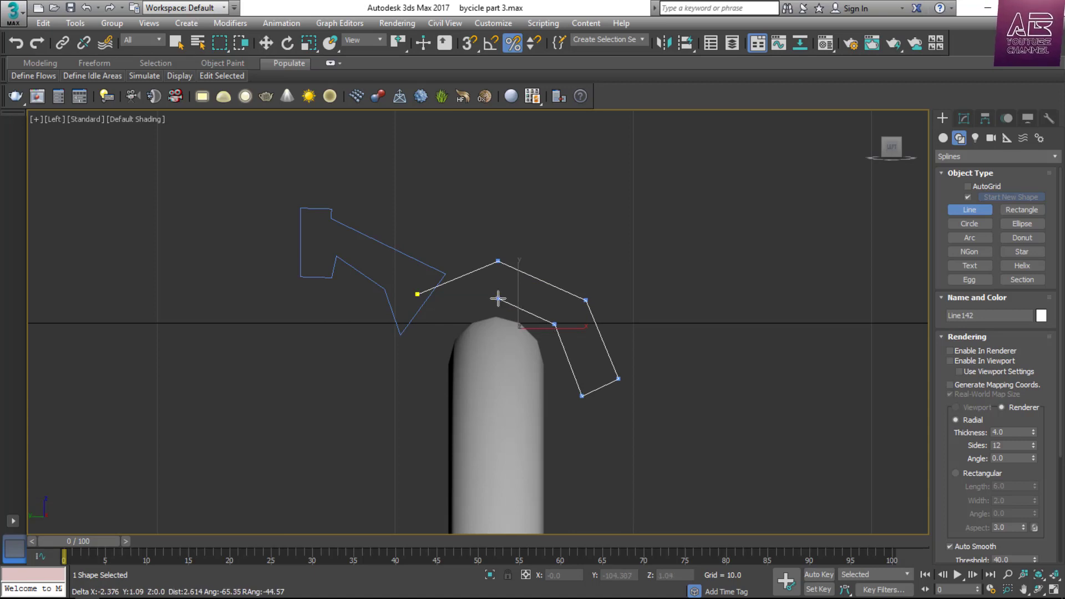
{"action": "left_click", "coordinate": [498, 298]}
{"action": "left_click", "coordinate": [457, 321]}
{"action": "left_click", "coordinate": [426, 334]}
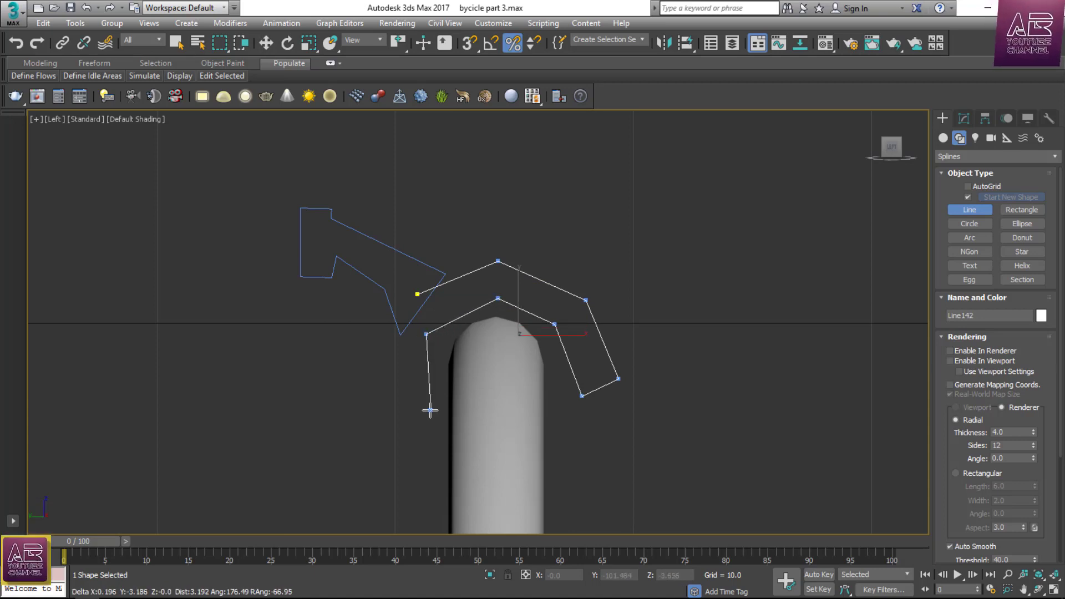
{"action": "left_click", "coordinate": [426, 409]}
{"action": "left_click", "coordinate": [389, 367]}
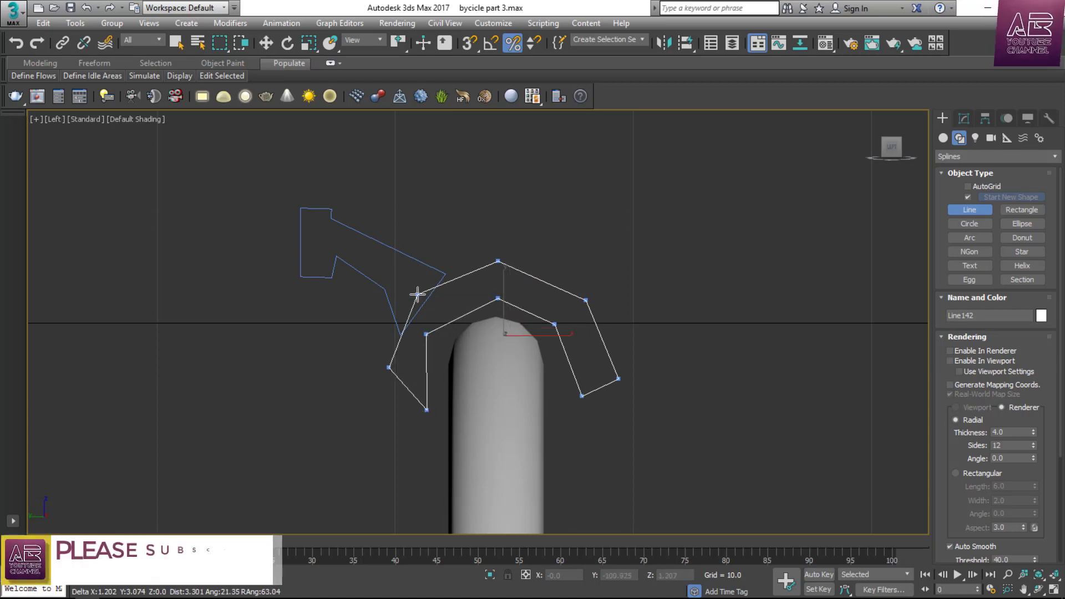
{"action": "left_click", "coordinate": [417, 294]}
{"action": "left_click", "coordinate": [505, 349]}
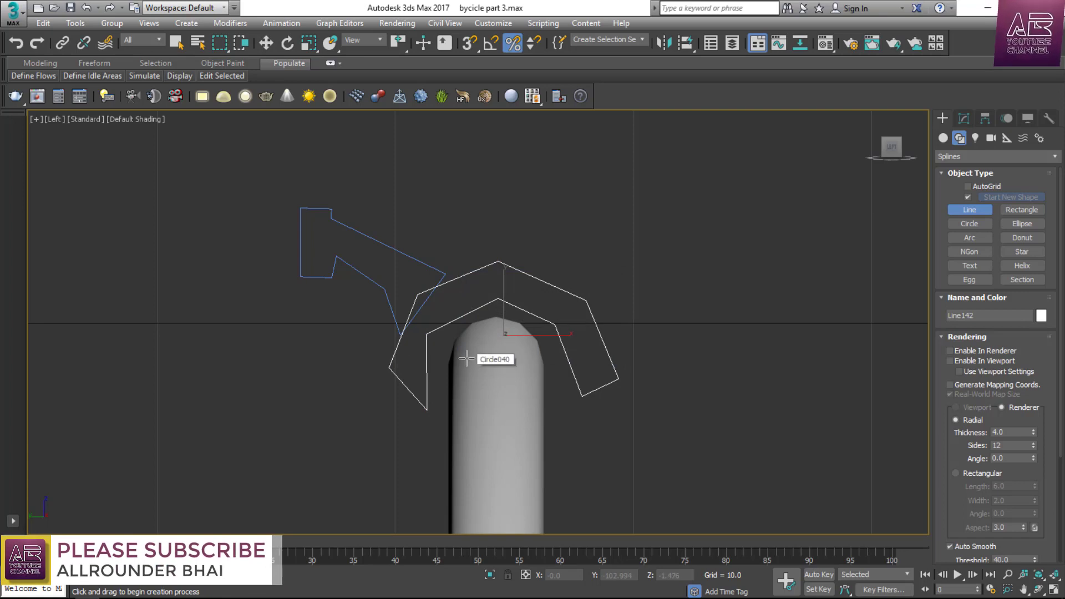
Move the brake arm outline's two tip vertices slightly right and down, further into the arch outline.
{"action": "scroll", "coordinate": [439, 267], "scroll_direction": "up", "scroll_amount": 3}
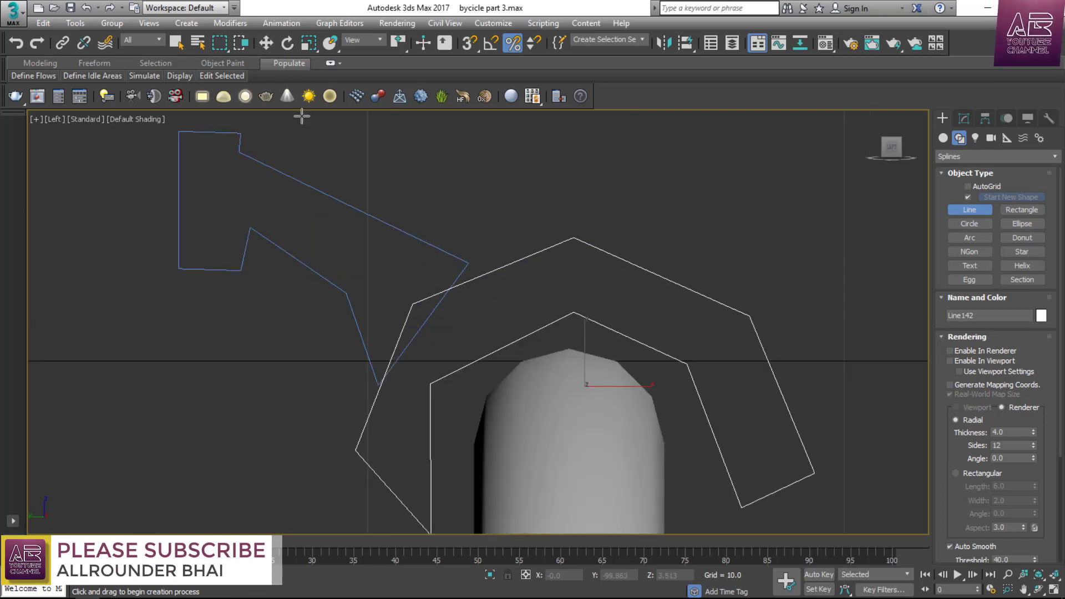
{"action": "key", "text": "w"}
{"action": "left_click", "coordinate": [958, 209]}
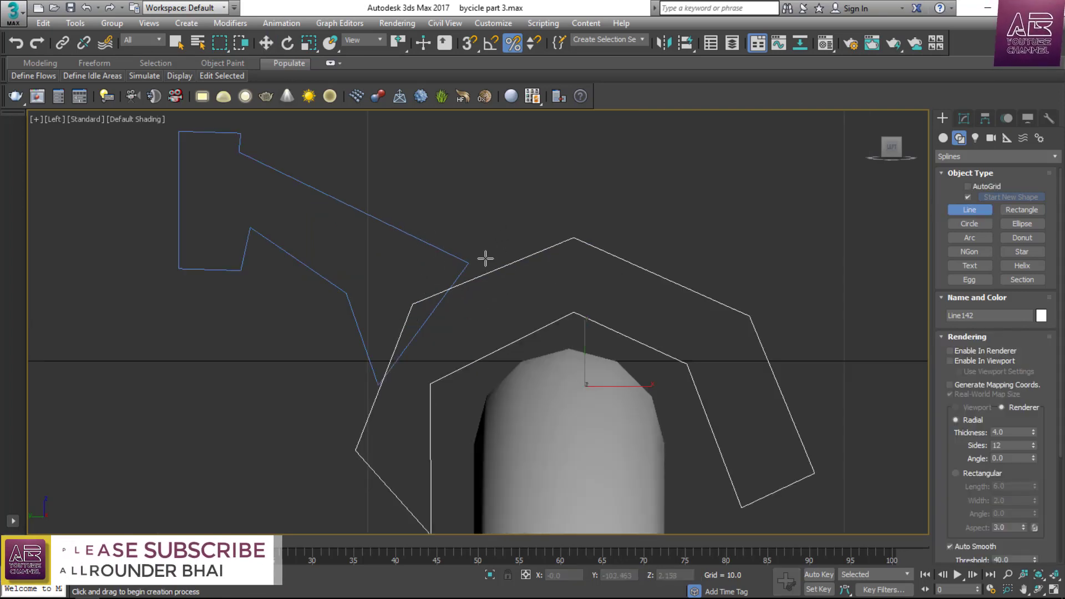
{"action": "left_click", "coordinate": [964, 119]}
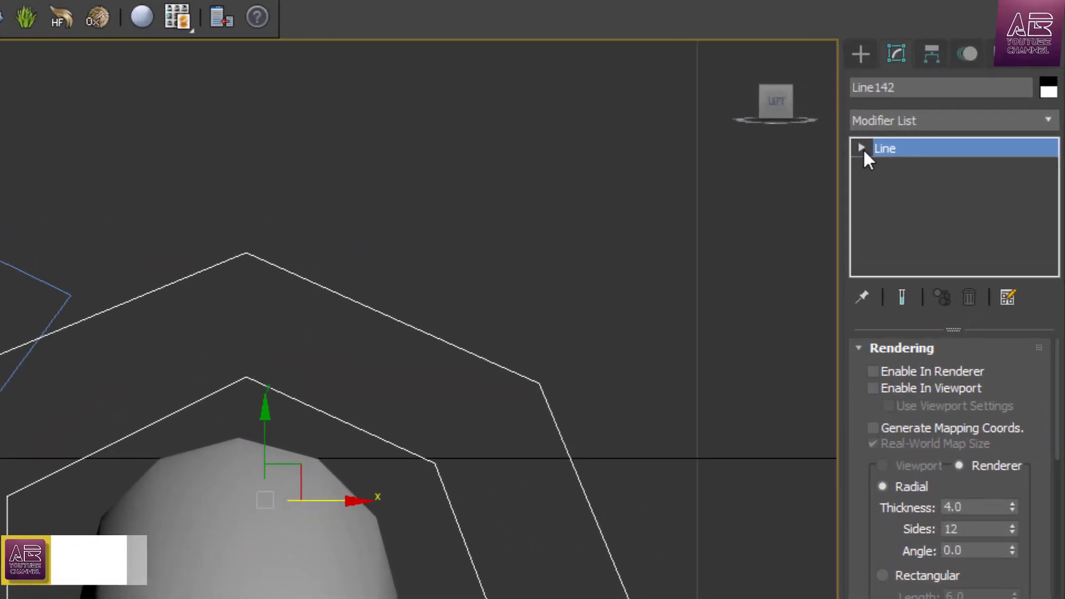
{"action": "left_click", "coordinate": [864, 148]}
{"action": "left_click", "coordinate": [896, 167]}
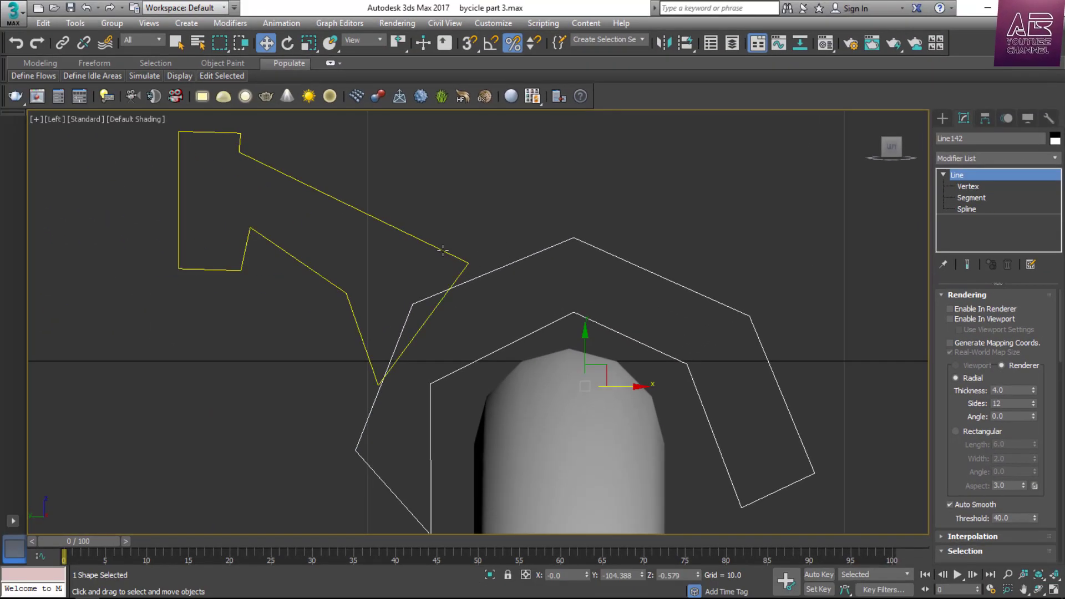
{"action": "left_click", "coordinate": [443, 251]}
{"action": "key", "text": "1"}
{"action": "left_click_drag", "start_coordinate": [469, 263], "coordinate": [494, 275]}
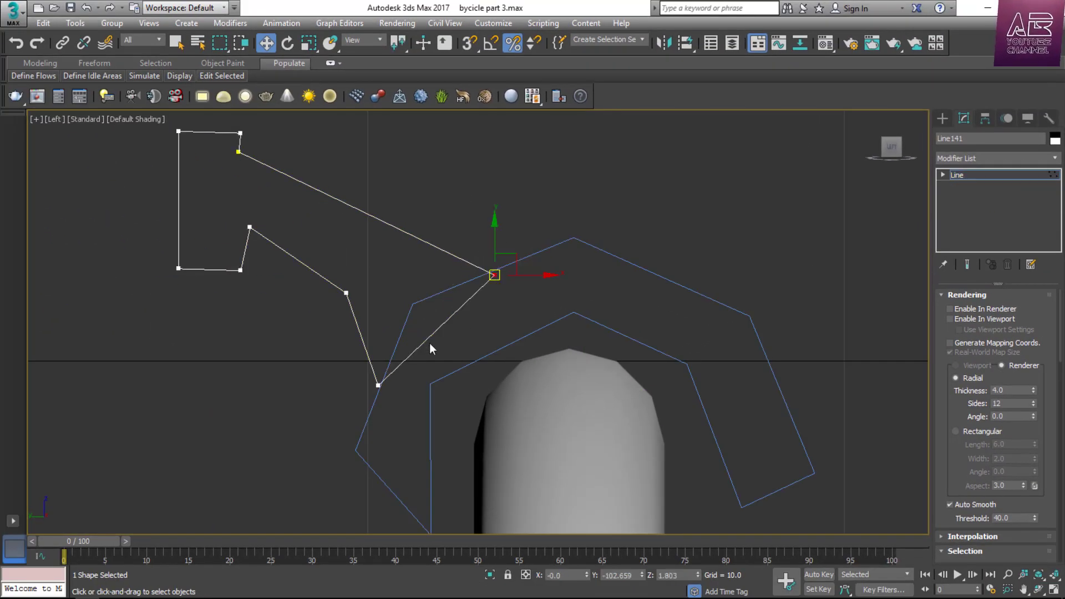
{"action": "left_click_drag", "start_coordinate": [383, 389], "coordinate": [394, 394]}
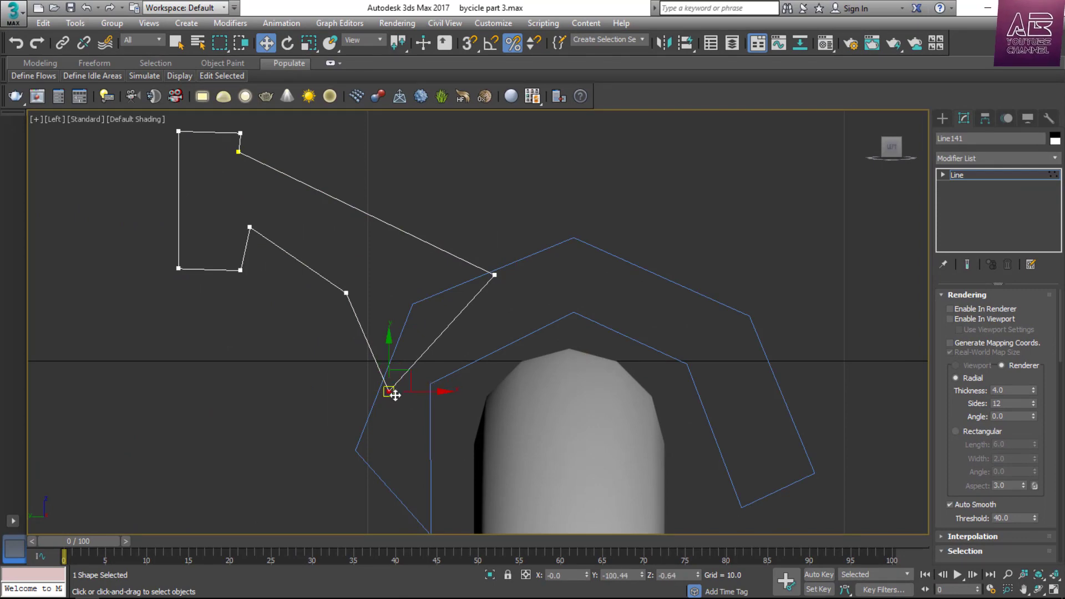
Convert all vertices of the arch outline to Smooth.
{"action": "left_click", "coordinate": [623, 260]}
{"action": "key", "text": "1"}
{"action": "scroll", "coordinate": [551, 226], "scroll_direction": "down", "scroll_amount": 3}
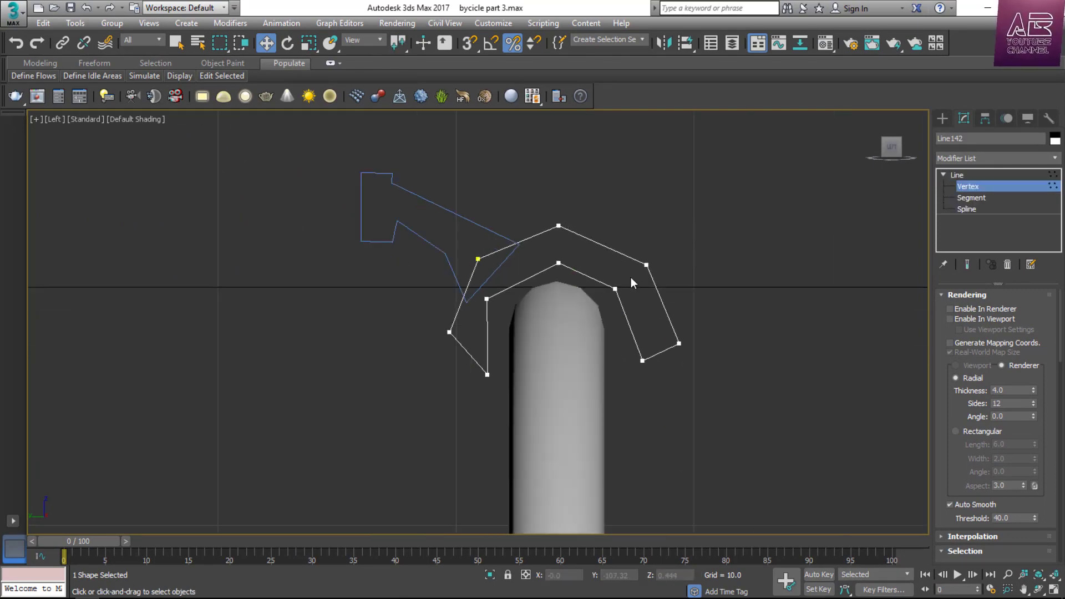
{"action": "scroll", "coordinate": [631, 279], "scroll_direction": "up", "scroll_amount": 3}
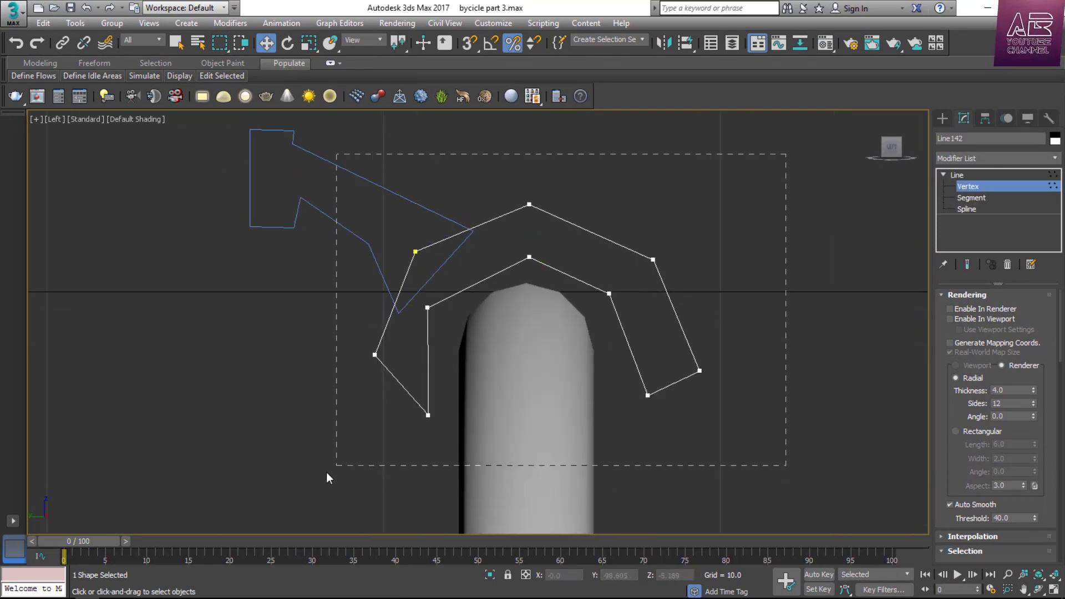
{"action": "right_click", "coordinate": [542, 295]}
{"action": "left_click", "coordinate": [543, 278]}
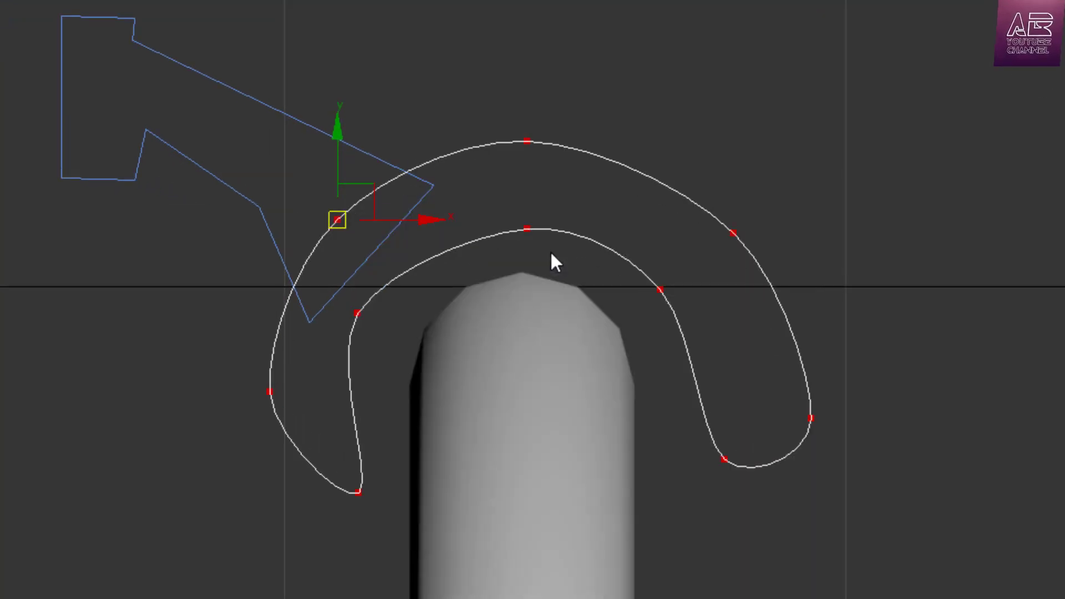
{"action": "key", "text": "1"}
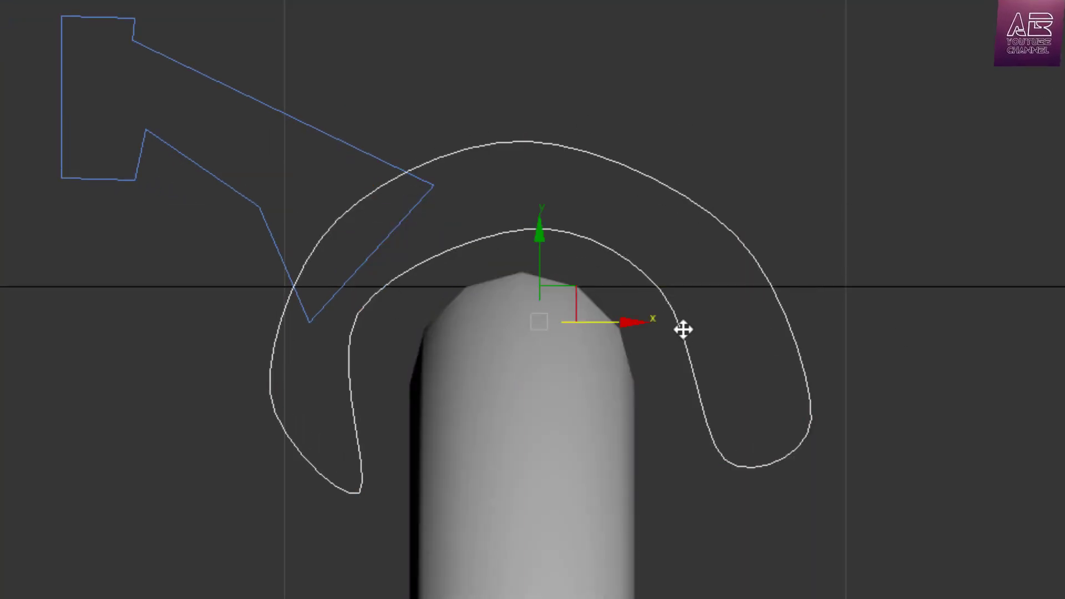
Move the arch's lower-right outer vertex slightly toward the tire and raise its upper-right outer vertex a little.
{"action": "scroll", "coordinate": [684, 329], "scroll_direction": "up", "scroll_amount": 3}
{"action": "key", "text": "1"}
{"action": "left_click", "coordinate": [864, 456]}
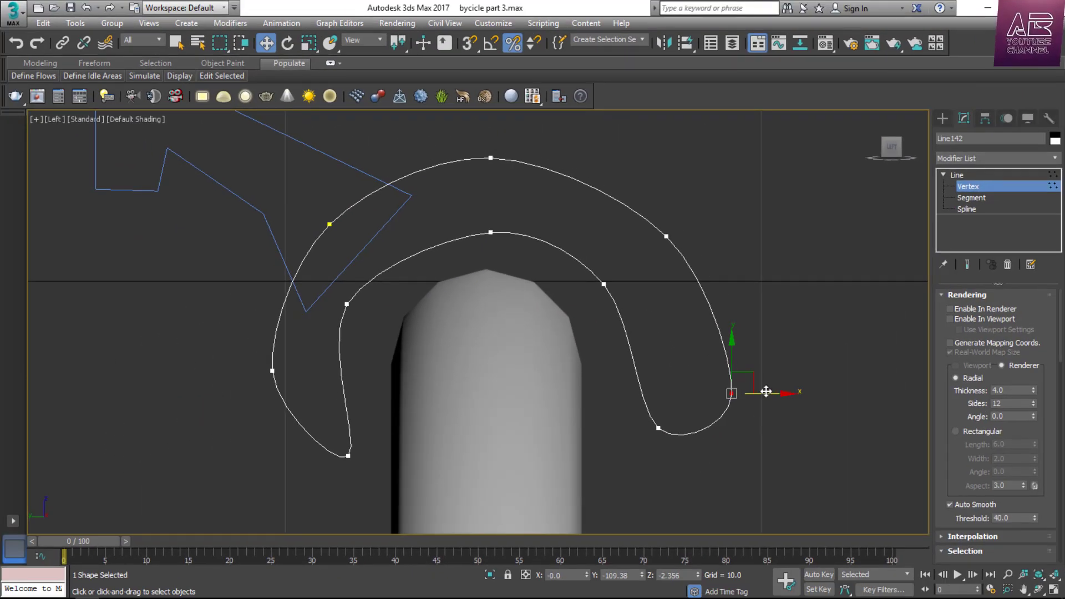
{"action": "left_click_drag", "start_coordinate": [767, 392], "coordinate": [756, 389]}
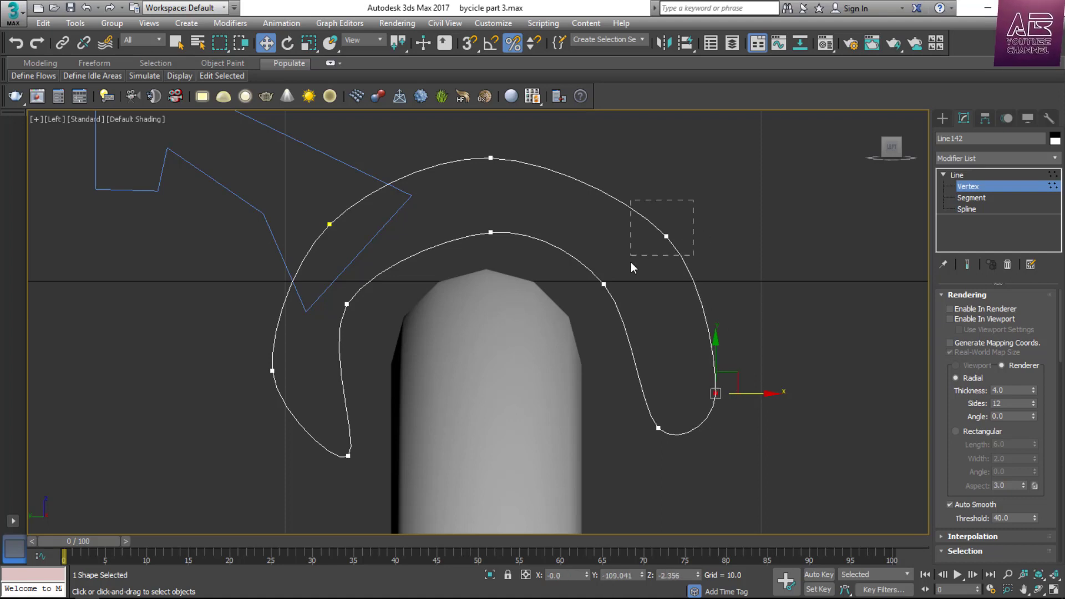
{"action": "left_click_drag", "start_coordinate": [667, 187], "coordinate": [670, 178]}
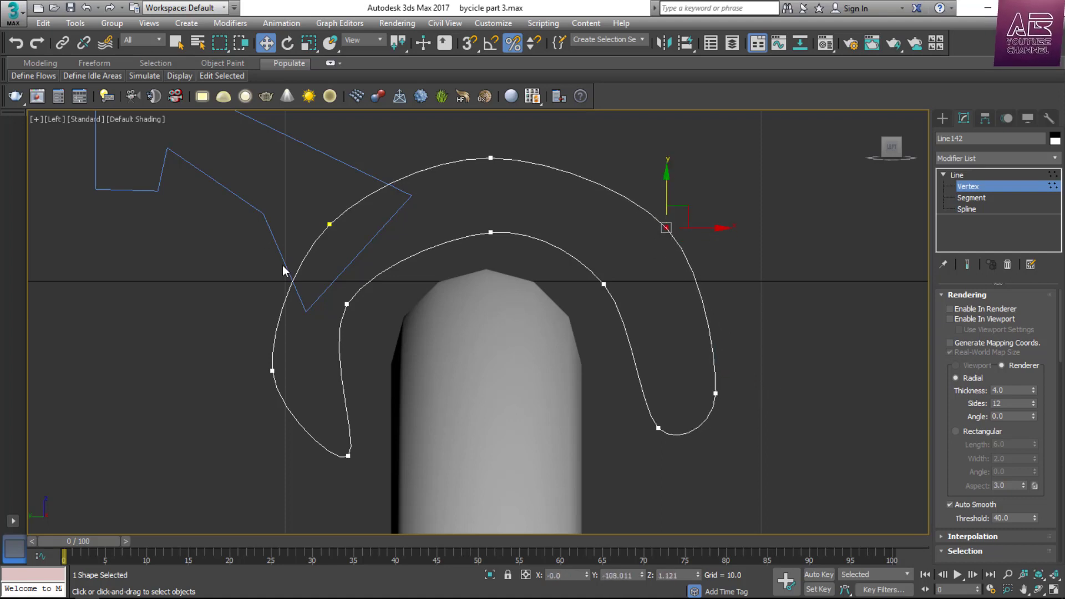
Finish editing the arch outline and convert the brake arm outline's lower elbow vertex to Smooth.
{"action": "middle_click_drag", "start_coordinate": [384, 318], "coordinate": [471, 377]}
{"action": "left_click", "coordinate": [993, 185]}
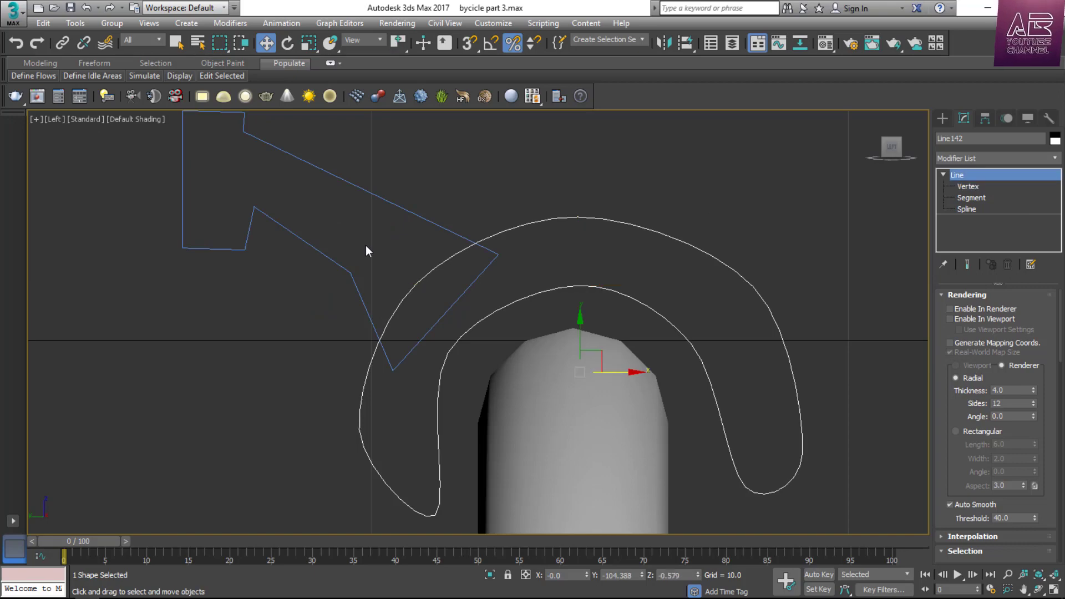
{"action": "left_click", "coordinate": [358, 277]}
{"action": "key", "text": "1"}
{"action": "middle_click_drag", "start_coordinate": [356, 282], "coordinate": [380, 317]}
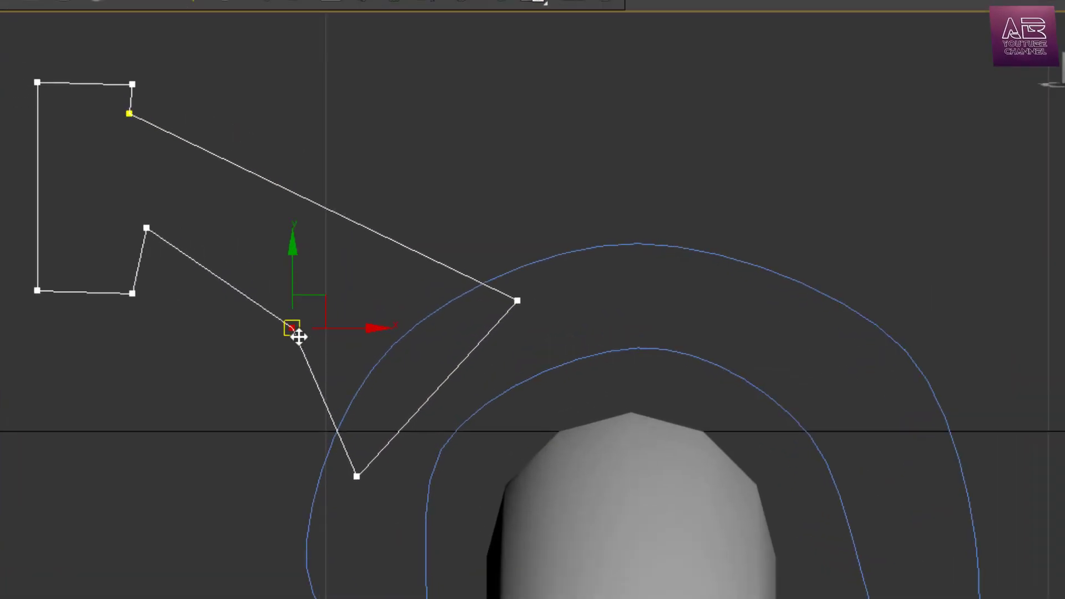
{"action": "right_click", "coordinate": [378, 321]}
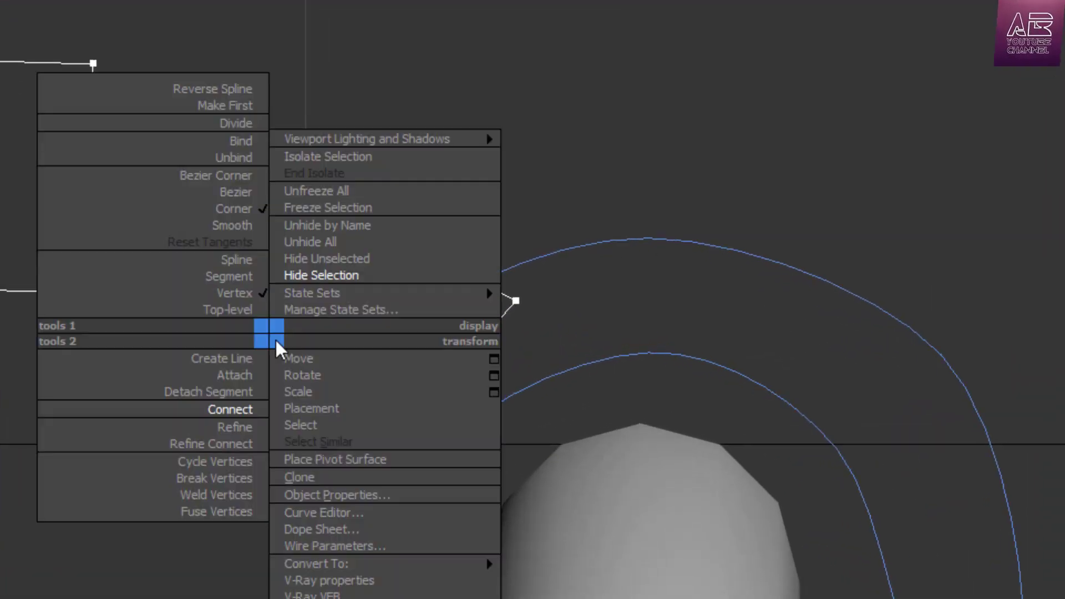
{"action": "left_click", "coordinate": [341, 259]}
Reposition the brake arm's elbow vertex closer to the arch and adjust its two tip vertices inside the arch outline.
{"action": "left_click_drag", "start_coordinate": [273, 333], "coordinate": [322, 327]}
{"action": "left_click", "coordinate": [340, 495]}
{"action": "mouse_move", "coordinate": [342, 507]}
{"action": "left_mouse_down"}
{"action": "mouse_move", "coordinate": [329, 472]}
{"action": "mouse_move", "coordinate": [336, 497]}
{"action": "left_mouse_up"}
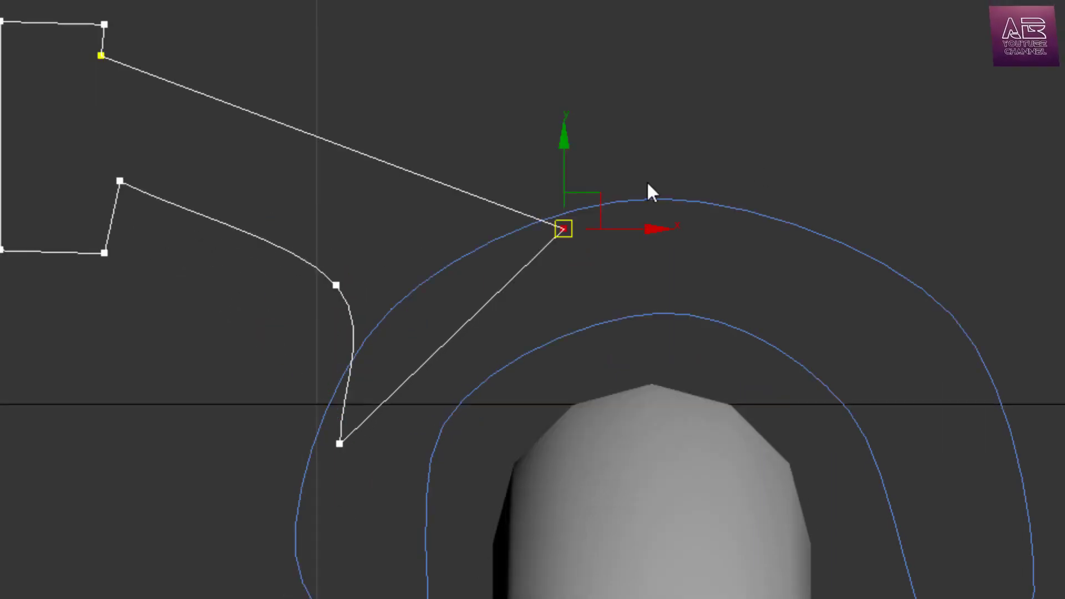
Attach the arch outline to the brake arm outline.
{"action": "right_click", "coordinate": [494, 205]}
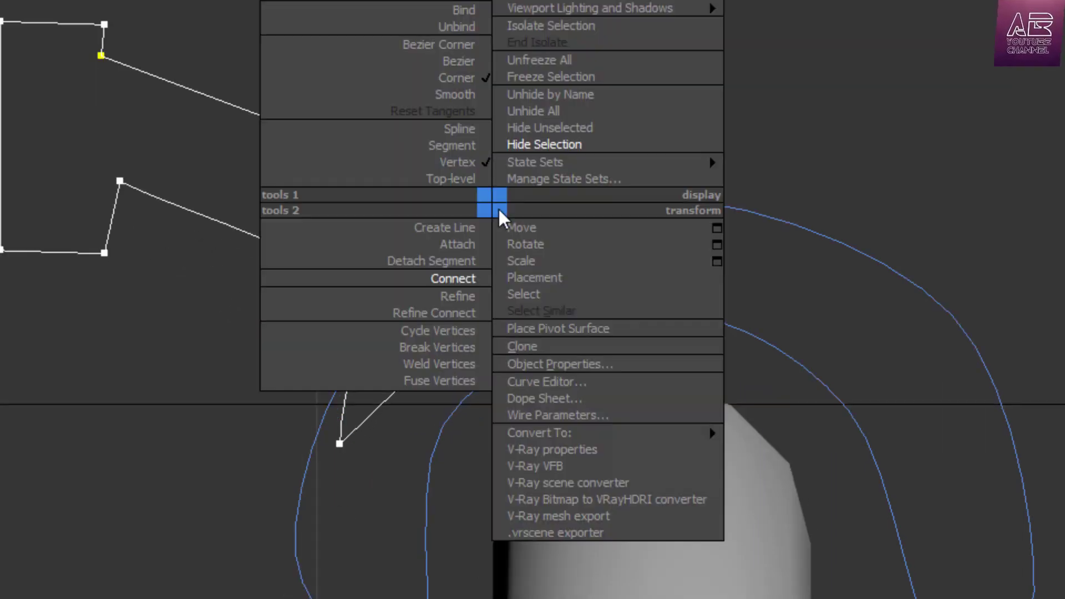
{"action": "left_click", "coordinate": [471, 246]}
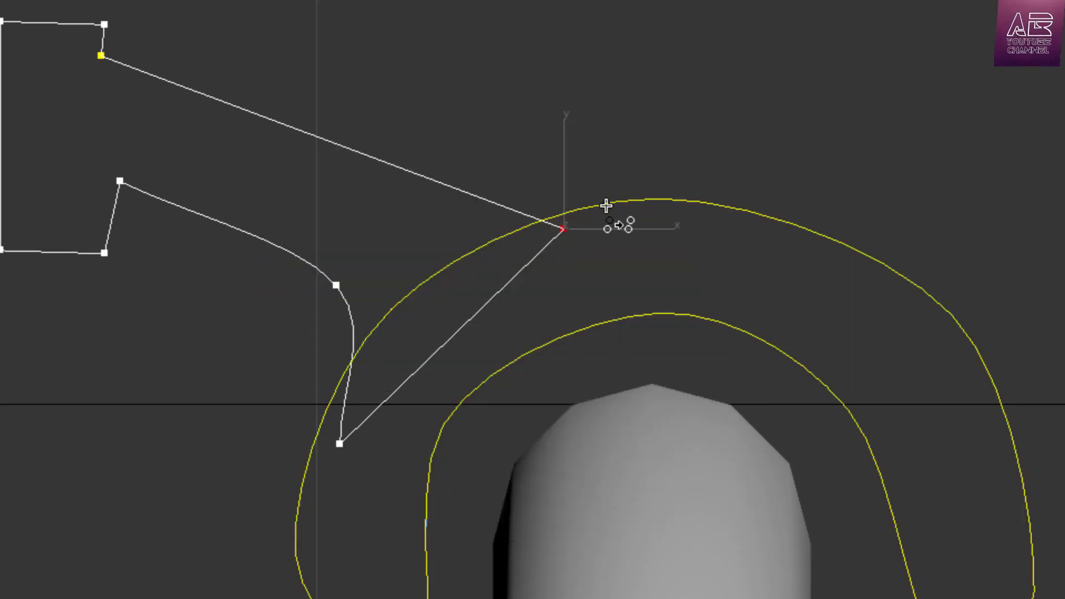
{"action": "left_click", "coordinate": [616, 204]}
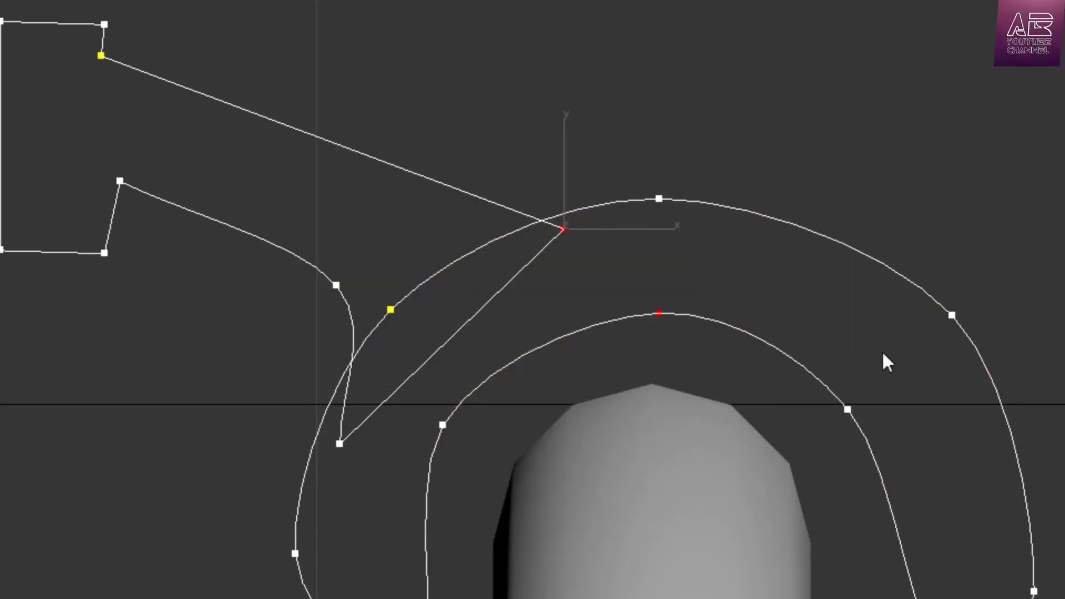
Trim away the overlapping segments where the brake arm and arch splines cross, leaving one outer contour.
{"action": "key", "text": "1"}
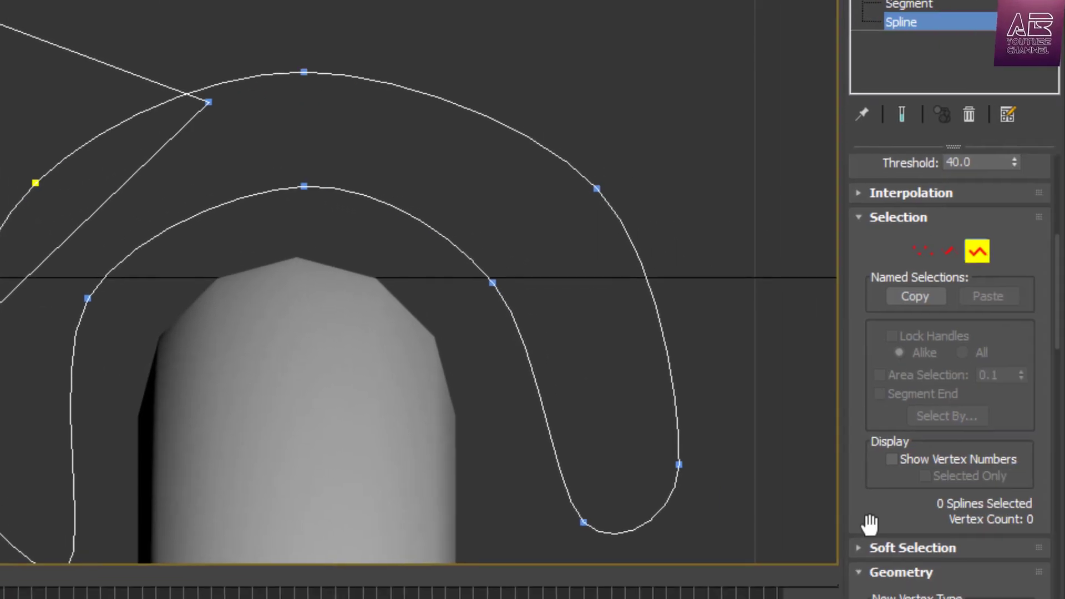
{"action": "left_click_drag", "start_coordinate": [870, 526], "coordinate": [842, 0]}
{"action": "left_click", "coordinate": [906, 435]}
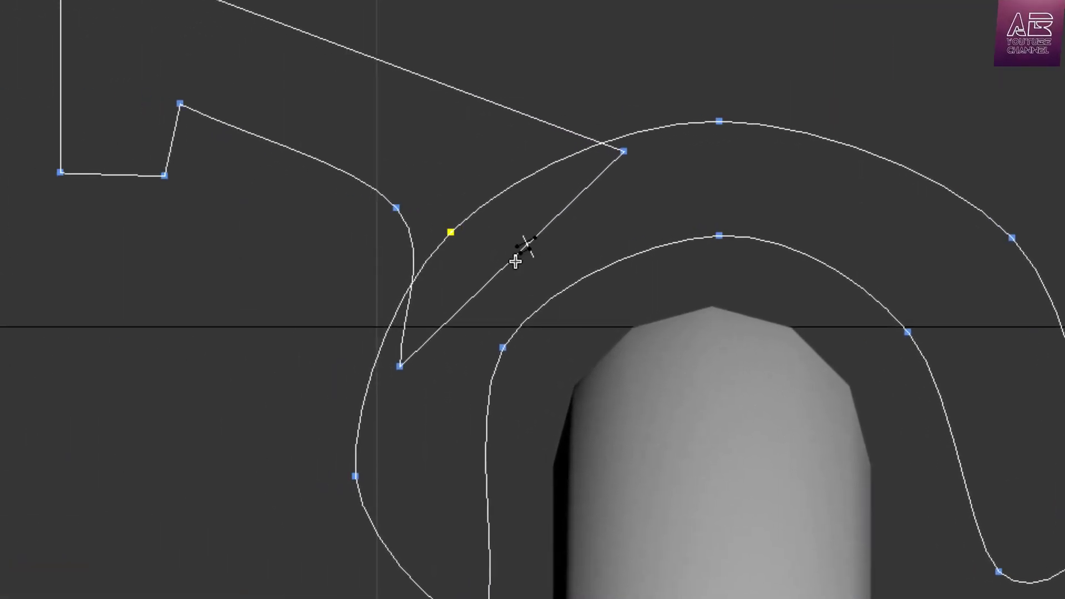
{"action": "left_click", "coordinate": [516, 262]}
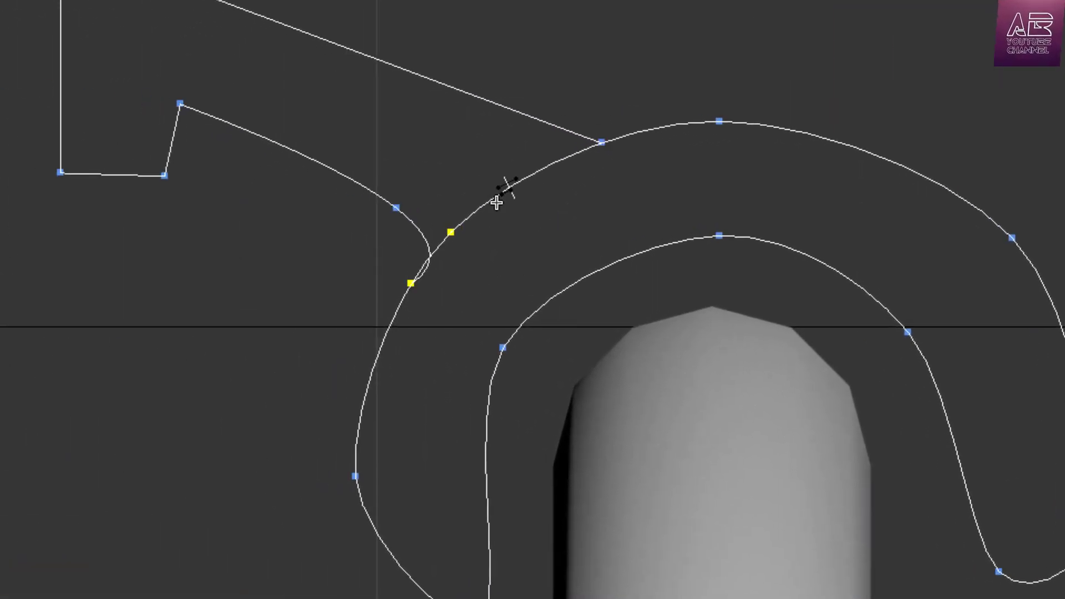
{"action": "left_click", "coordinate": [497, 202]}
{"action": "scroll", "coordinate": [430, 259], "scroll_direction": "up", "scroll_amount": 3}
{"action": "left_click", "coordinate": [401, 291]}
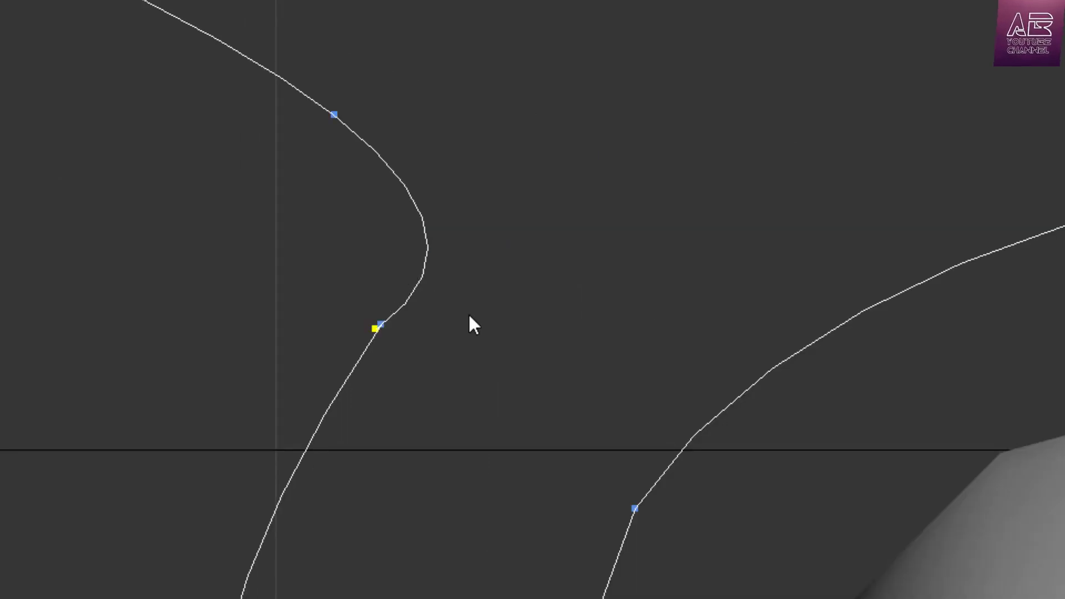
{"action": "scroll", "coordinate": [451, 282], "scroll_direction": "down", "scroll_amount": 1}
Weld the coincident vertices at the two junctions between the brake arm and the arch.
{"action": "left_click_drag", "start_coordinate": [410, 250], "coordinate": [458, 292]}
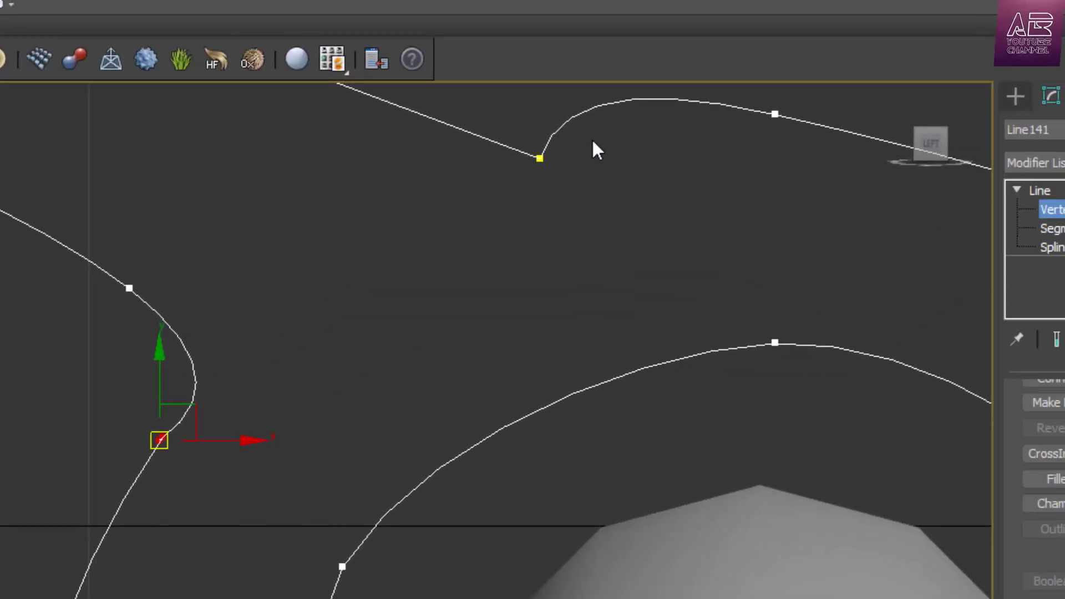
{"action": "left_click", "coordinate": [540, 158], "text": "ctrl"}
{"action": "scroll", "coordinate": [1003, 445], "scroll_direction": "down", "scroll_amount": 3}
{"action": "scroll", "coordinate": [1004, 445], "scroll_direction": "up", "scroll_amount": 7}
{"action": "left_click", "coordinate": [955, 392]}
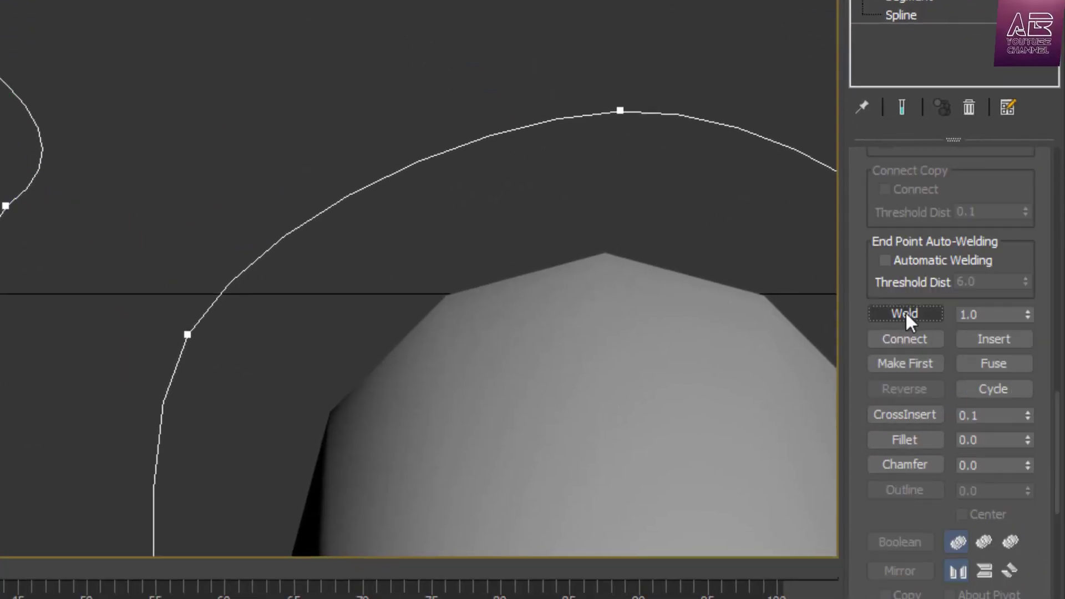
{"action": "scroll", "coordinate": [470, 279], "scroll_direction": "down", "scroll_amount": 2}
{"action": "left_click", "coordinate": [178, 280]}
{"action": "key", "text": "Delete"}
{"action": "key", "text": "ctrl+z"}
Adjust the tangent handles of the lower junction vertex to smooth the curve between the brake arm and the arch.
{"action": "middle_click_drag", "start_coordinate": [130, 234], "coordinate": [131, 210]}
{"action": "left_click_drag", "start_coordinate": [174, 135], "coordinate": [151, 118]}
{"action": "scroll", "coordinate": [142, 53], "scroll_direction": "down", "scroll_amount": 2}
{"action": "left_click_drag", "start_coordinate": [80, 340], "coordinate": [116, 393]}
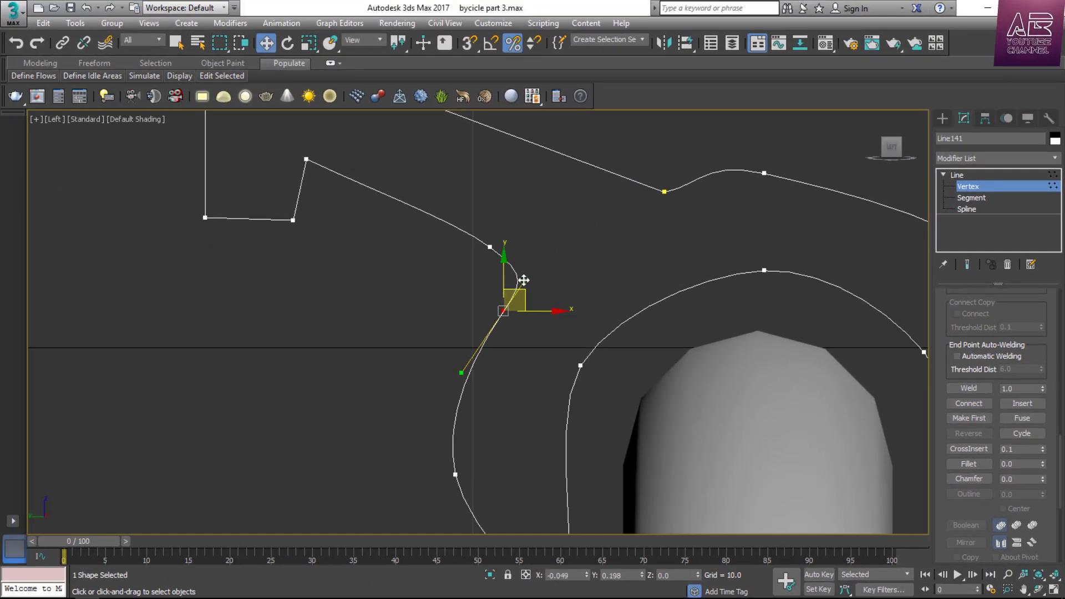
{"action": "left_click_drag", "start_coordinate": [495, 436], "coordinate": [492, 440]}
Move the two end vertices of the arch's right leg upward and slightly left to shorten the leg.
{"action": "left_click_drag", "start_coordinate": [792, 352], "coordinate": [700, 449]}
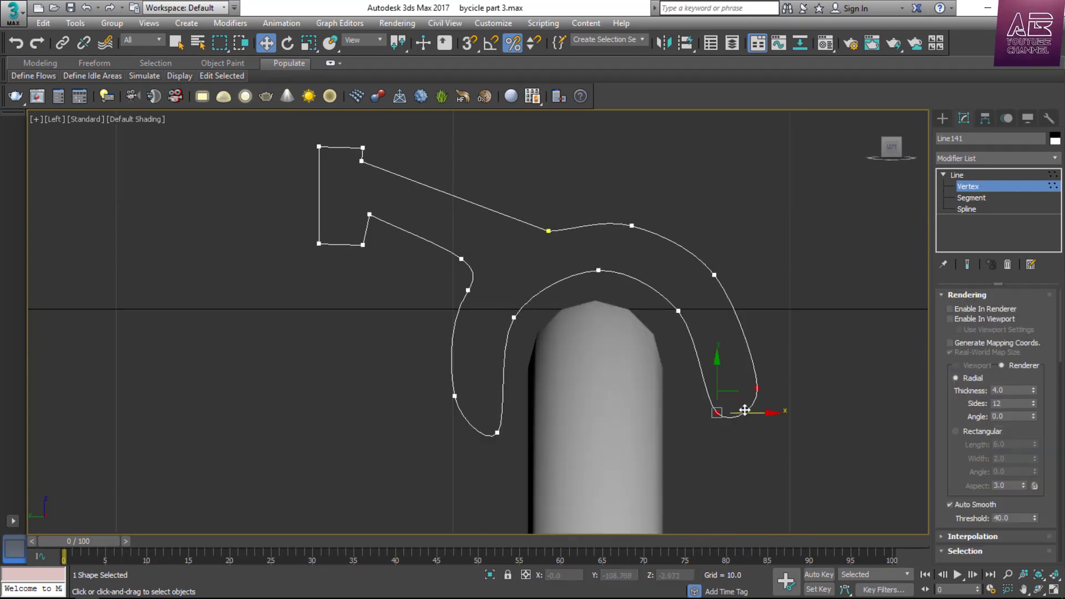
{"action": "left_click_drag", "start_coordinate": [724, 408], "coordinate": [713, 374]}
{"action": "key", "text": "1"}
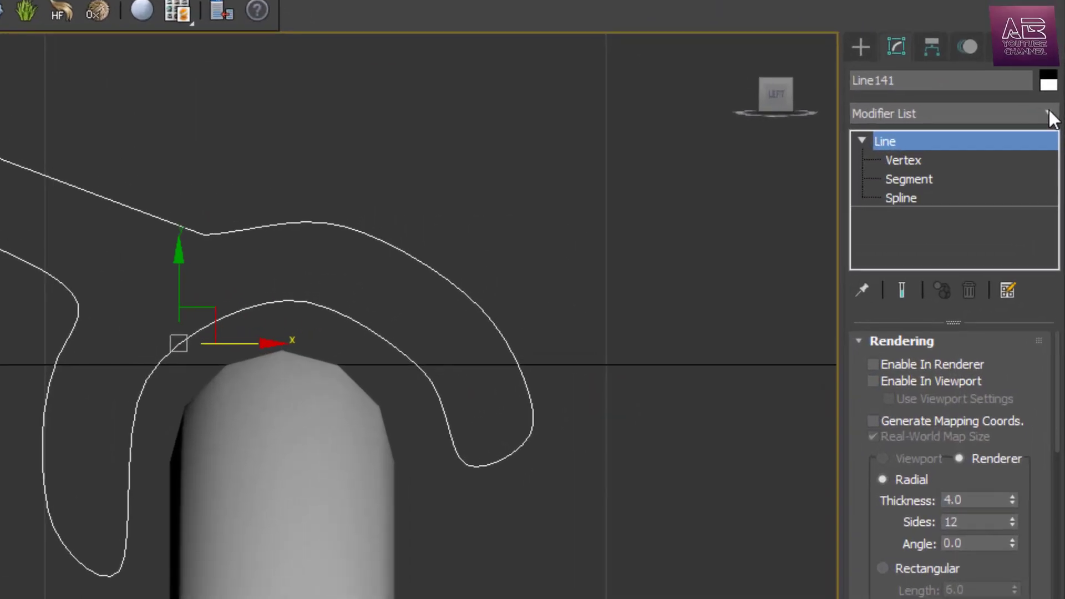
Extrude the combined brake outline by an amount of 0.4.
{"action": "left_click", "coordinate": [1053, 138]}
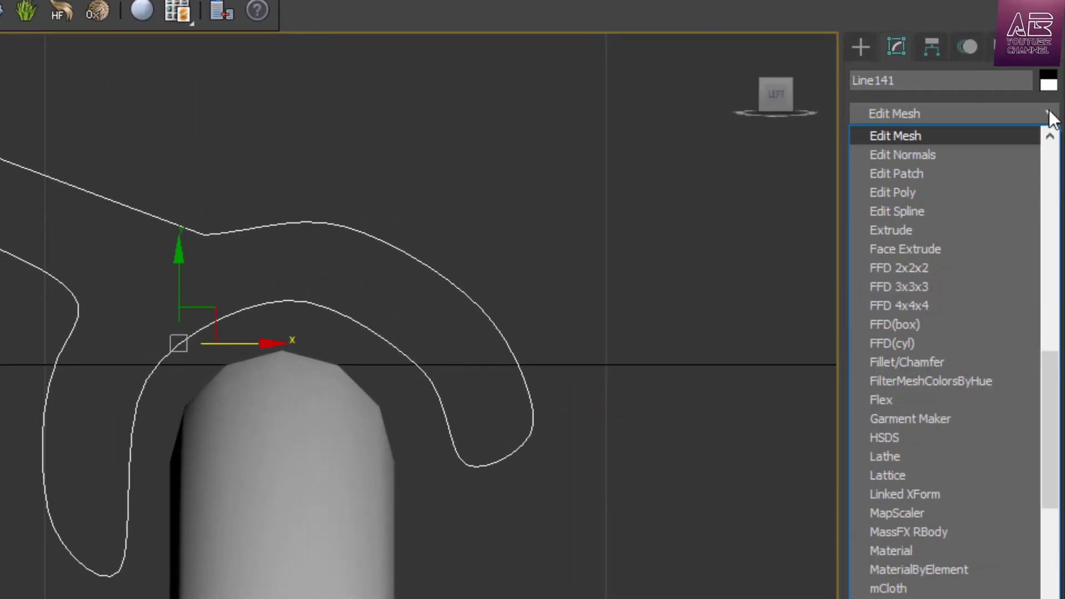
{"action": "left_click", "coordinate": [931, 229]}
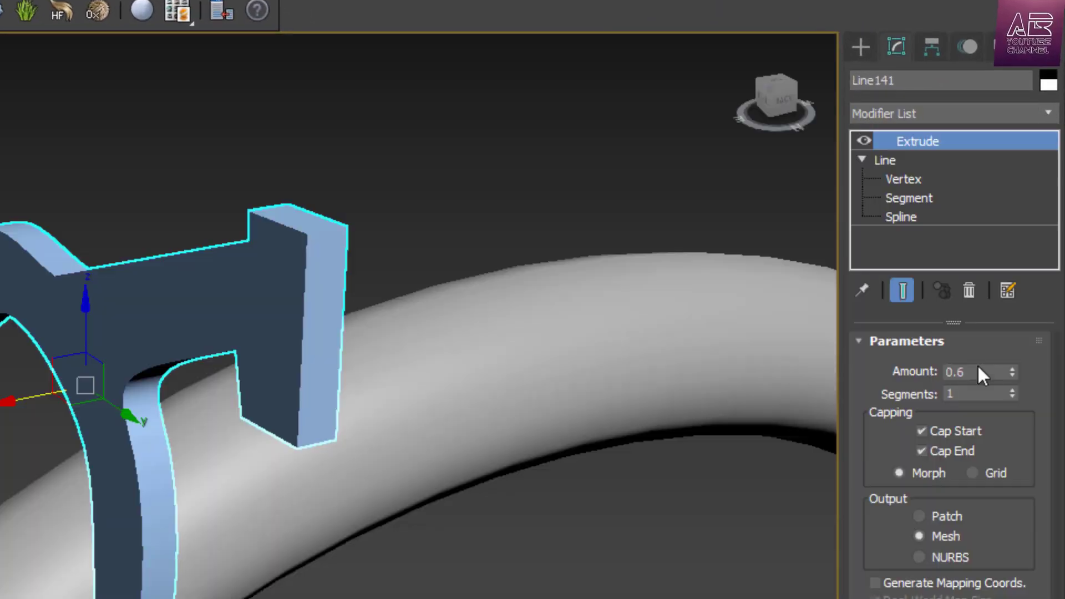
{"action": "double_click", "coordinate": [978, 371]}
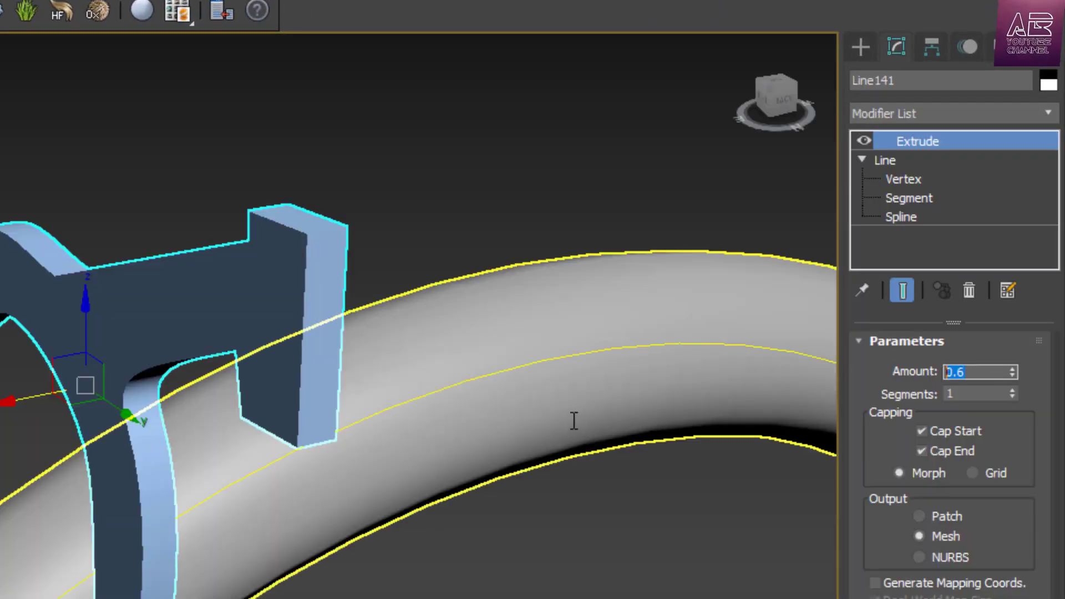
{"action": "type", "text": "0.4"}
{"action": "key", "text": "Return"}
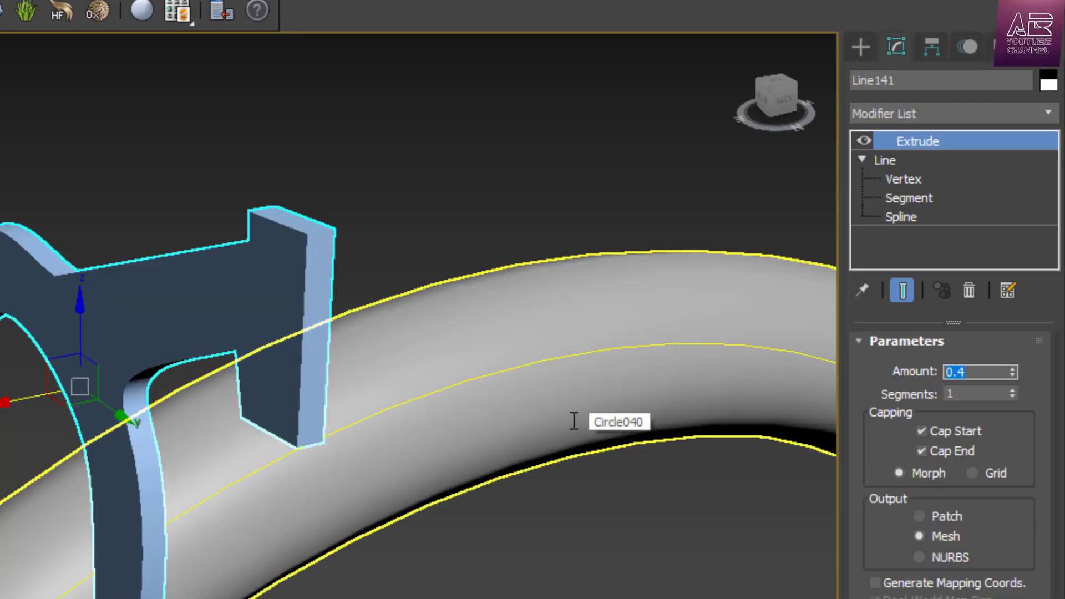
{"action": "mouse_move", "coordinate": [773, 95]}
{"action": "left_mouse_down"}
{"action": "mouse_move", "coordinate": [788, 102]}
{"action": "mouse_move", "coordinate": [756, 79]}
{"action": "mouse_move", "coordinate": [764, 91]}
{"action": "left_mouse_up"}
{"action": "middle_click_drag", "start_coordinate": [547, 401], "coordinate": [569, 413], "text": "alt"}
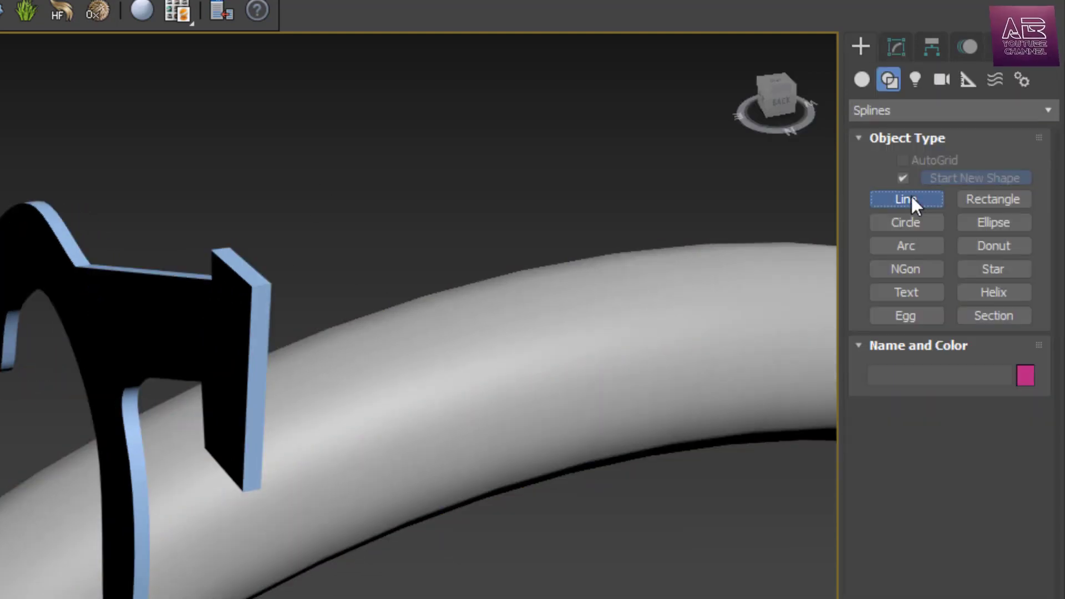
Draw a closed six-vertex Line in the Front view, running along the extruded brake part and bulging out to its left.
{"action": "left_click", "coordinate": [908, 199]}
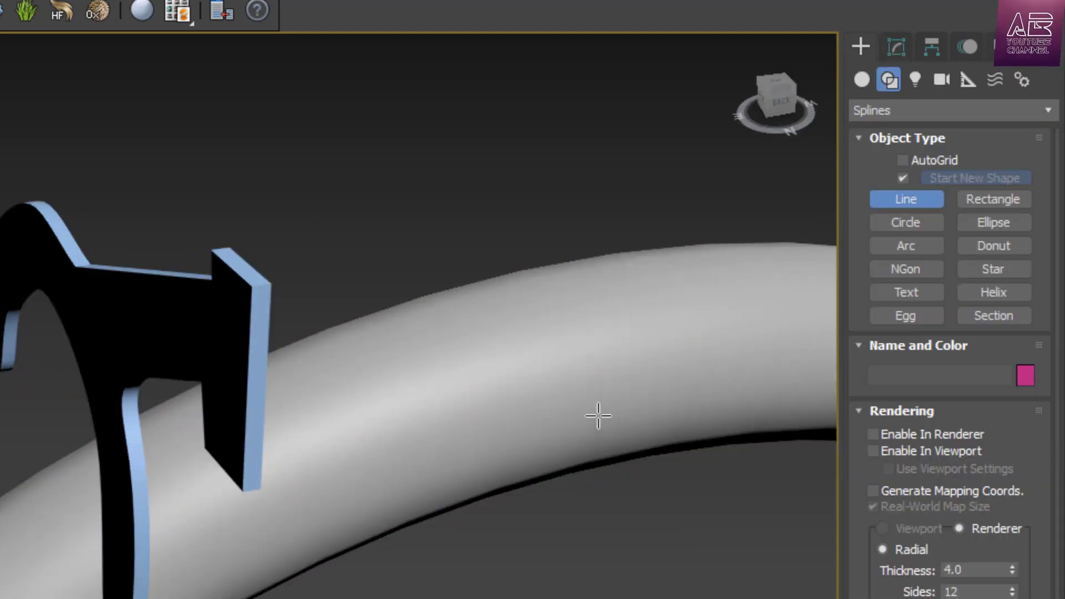
{"action": "key", "text": "f"}
{"action": "scroll", "coordinate": [309, 256], "scroll_direction": "down", "scroll_amount": 2}
{"action": "left_click", "coordinate": [240, 270]}
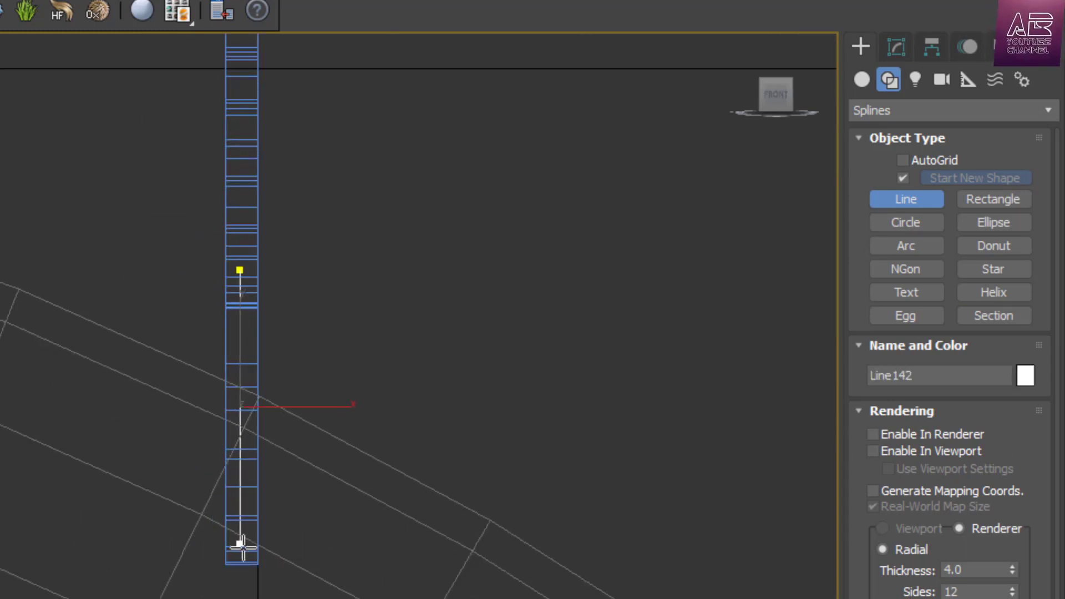
{"action": "left_click", "coordinate": [240, 544]}
{"action": "left_click", "coordinate": [170, 582]}
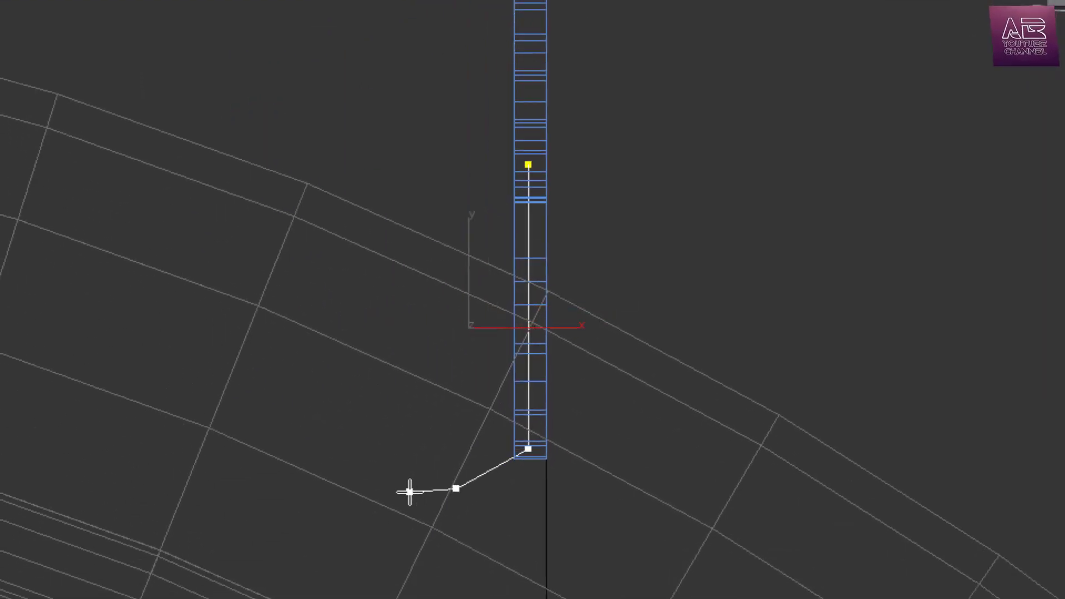
{"action": "left_click", "coordinate": [365, 446]}
{"action": "left_click", "coordinate": [374, 209]}
{"action": "left_click", "coordinate": [526, 88]}
{"action": "left_click", "coordinate": [529, 165]}
{"action": "left_click", "coordinate": [438, 331]}
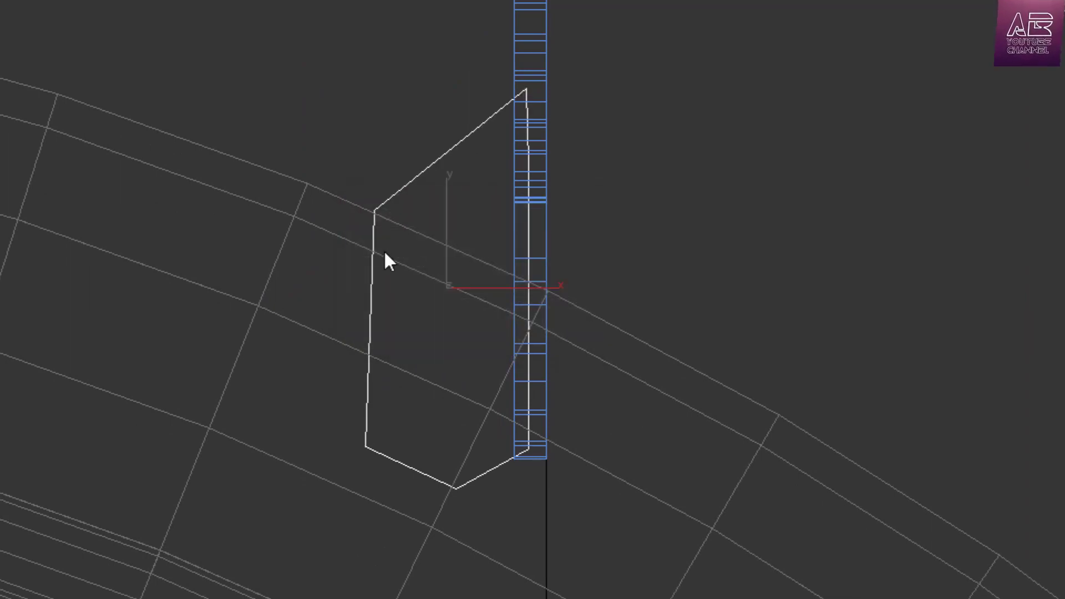
Convert the three outer left vertices of the new side outline to Smooth.
{"action": "key", "text": "1"}
{"action": "left_click_drag", "start_coordinate": [288, 134], "coordinate": [496, 573]}
{"action": "right_click", "coordinate": [458, 448]}
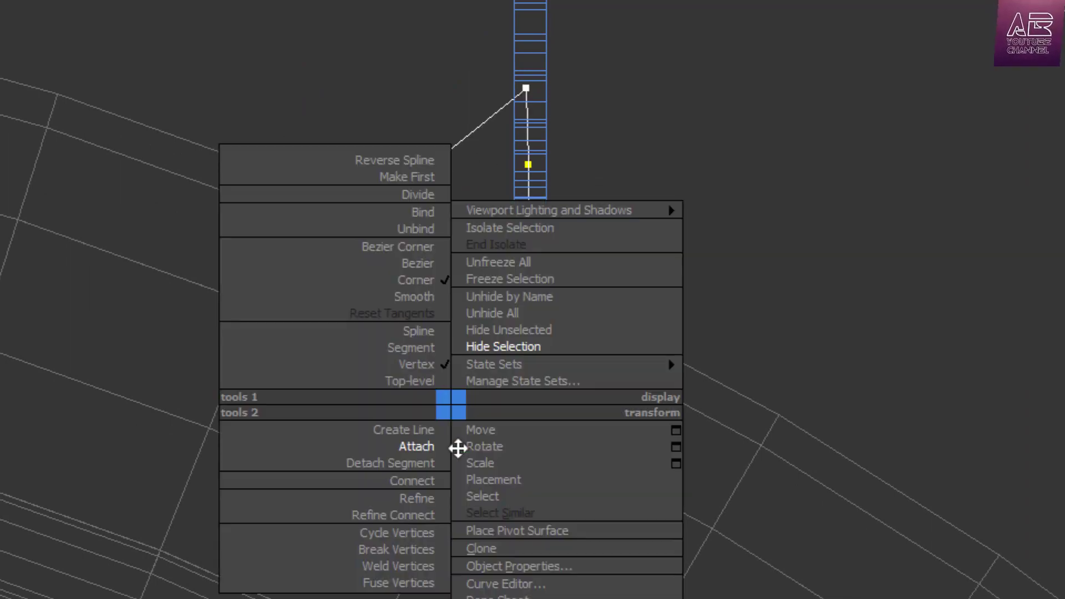
{"action": "left_click", "coordinate": [410, 298]}
Clone the side outline as a Copy, scale it to about half size inside the original, and narrow it slightly.
{"action": "right_click", "coordinate": [452, 313]}
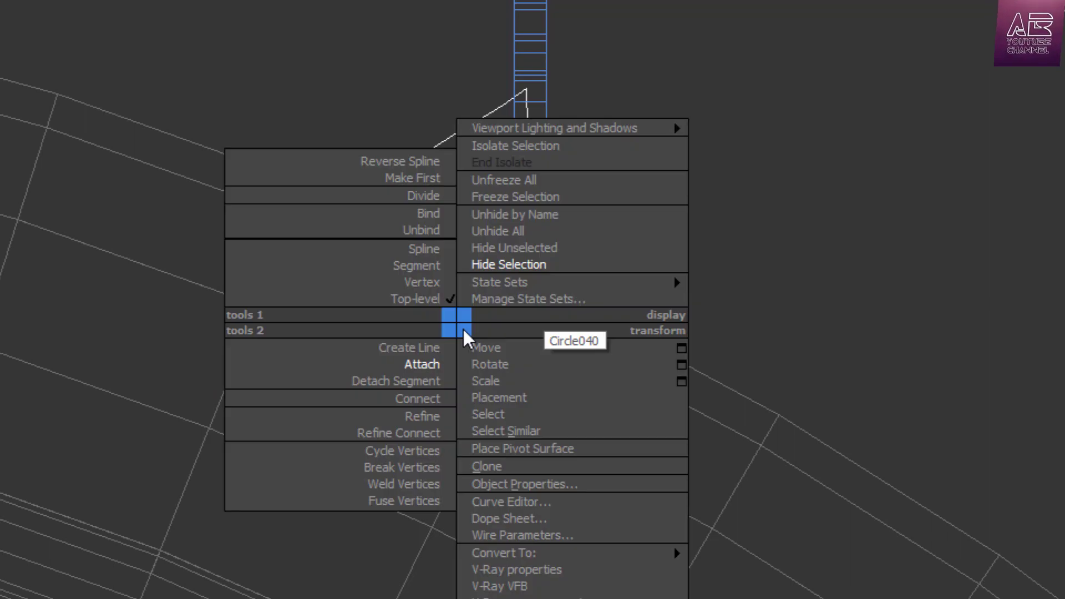
{"action": "left_click", "coordinate": [513, 466]}
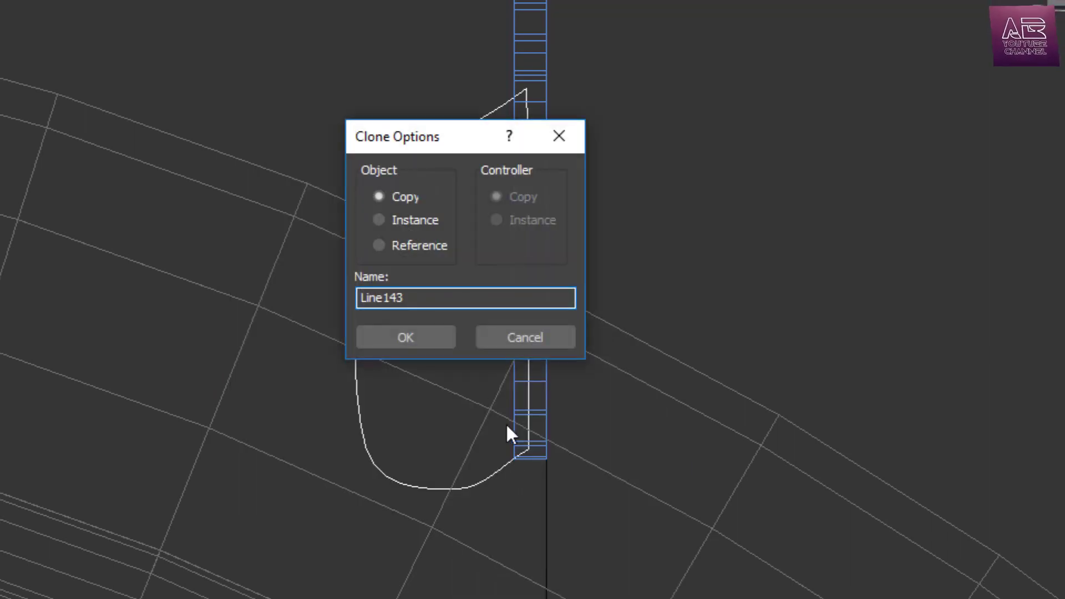
{"action": "left_click", "coordinate": [419, 341]}
{"action": "key", "text": "r"}
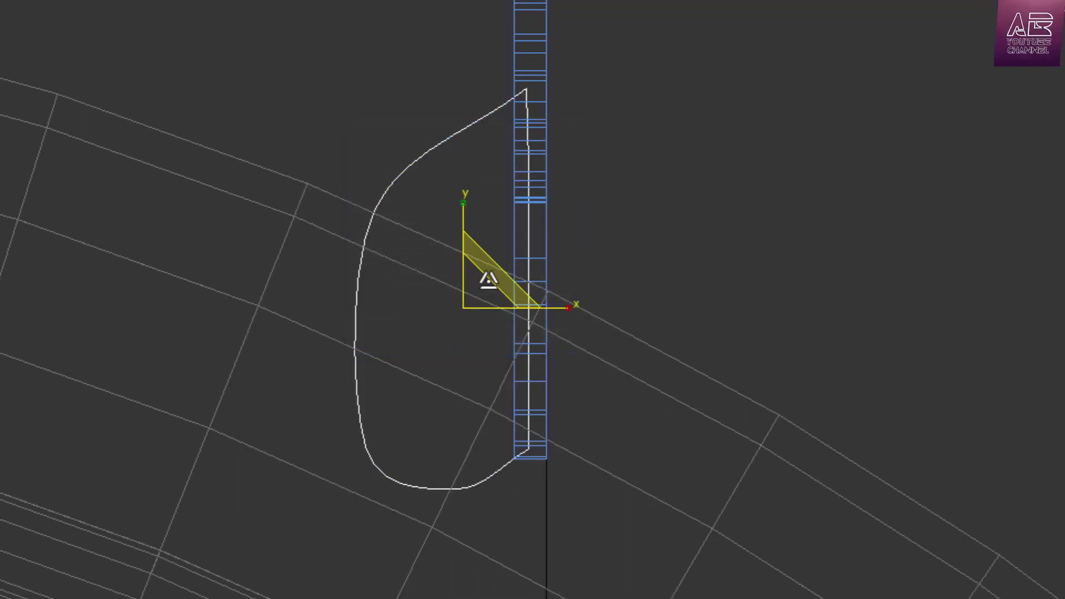
{"action": "left_click_drag", "start_coordinate": [478, 290], "coordinate": [450, 398]}
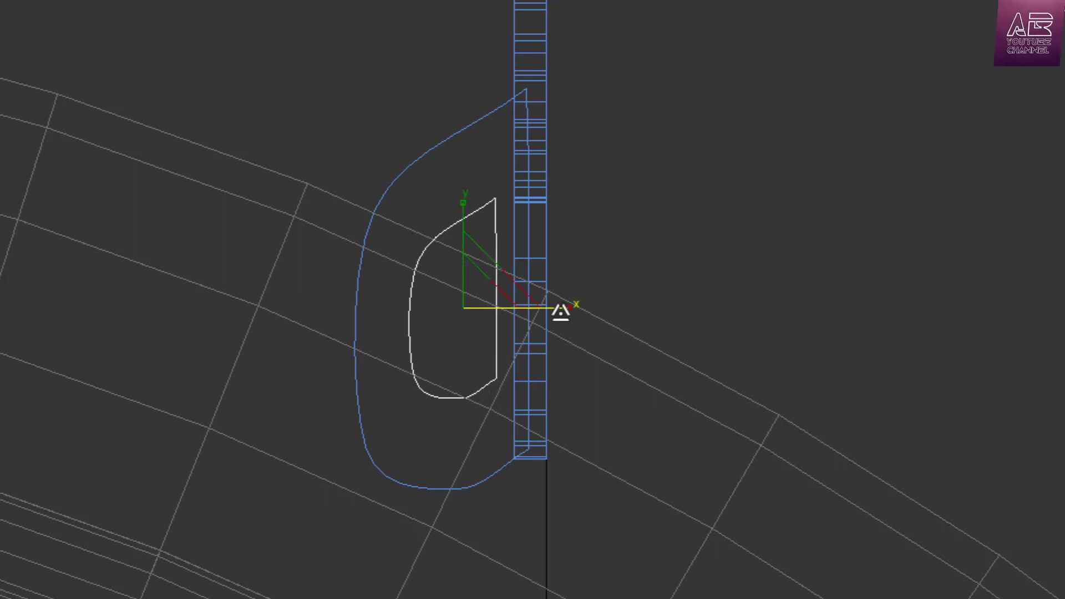
{"action": "mouse_move", "coordinate": [560, 311]}
{"action": "left_mouse_down"}
{"action": "mouse_move", "coordinate": [538, 316]}
{"action": "mouse_move", "coordinate": [541, 306]}
{"action": "left_mouse_up"}
{"action": "key", "text": "w"}
Delete the inner outline's pointed upper-right vertex and convert the remaining vertex below it to Smooth.
{"action": "key", "text": "1"}
{"action": "mouse_move", "coordinate": [509, 165]}
{"action": "left_mouse_down"}
{"action": "mouse_move", "coordinate": [453, 217]}
{"action": "mouse_move", "coordinate": [488, 255]}
{"action": "mouse_move", "coordinate": [478, 281]}
{"action": "left_mouse_up"}
{"action": "key", "text": "Delete"}
{"action": "left_click", "coordinate": [480, 243]}
{"action": "right_click", "coordinate": [480, 244]}
{"action": "left_click", "coordinate": [451, 129]}
{"action": "scroll", "coordinate": [475, 452], "scroll_direction": "up", "scroll_amount": 5}
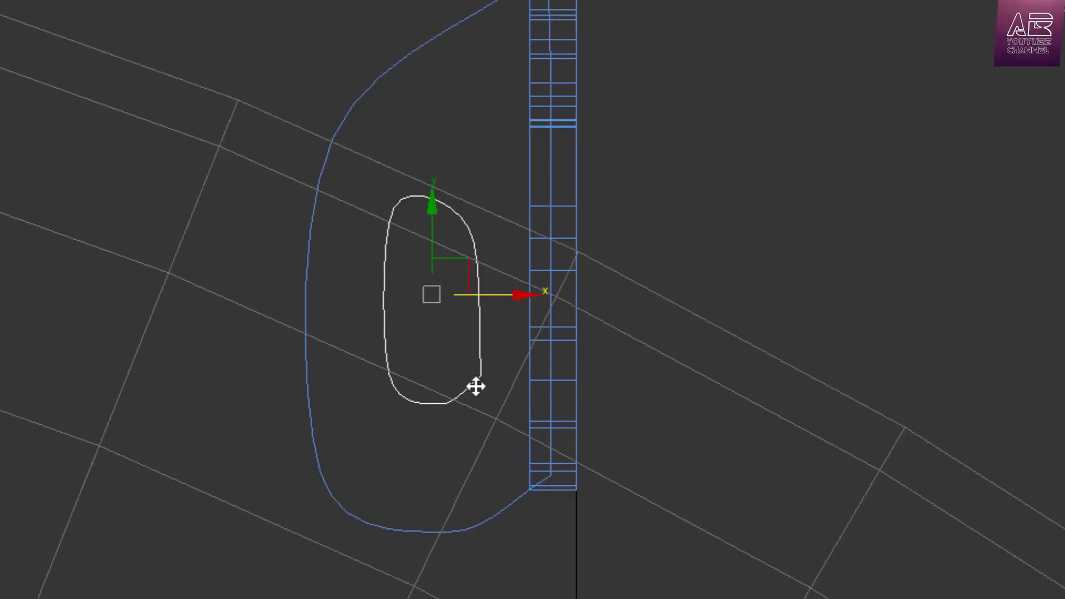
Round off the inner outline's lower-right corner by adjusting its vertex.
{"action": "left_click", "coordinate": [484, 372]}
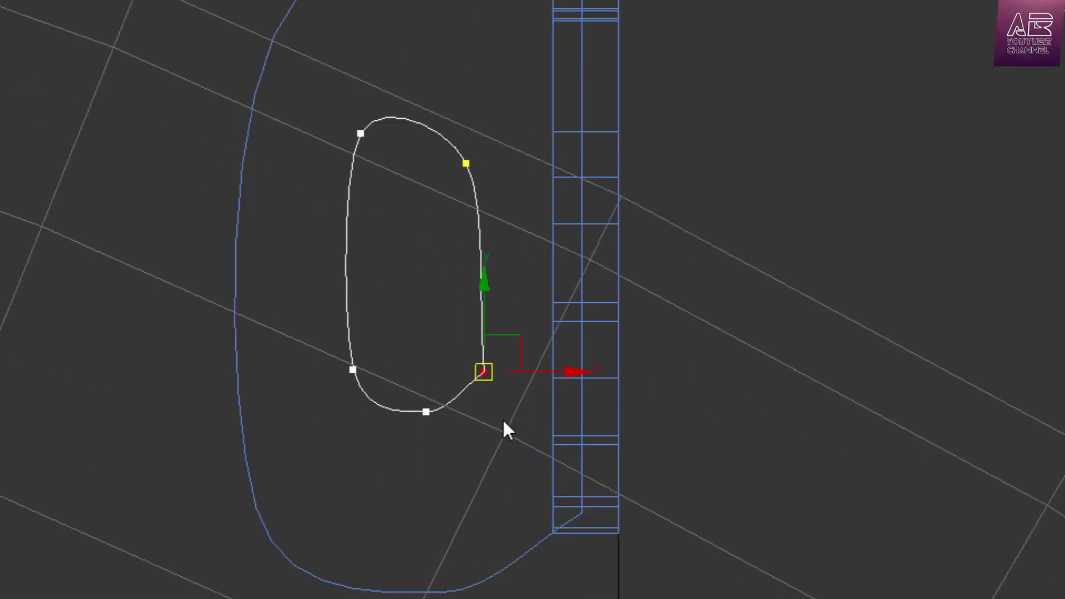
{"action": "left_click_drag", "start_coordinate": [503, 355], "coordinate": [482, 364]}
{"action": "key", "text": "1"}
{"action": "scroll", "coordinate": [555, 277], "scroll_direction": "down", "scroll_amount": 4}
Attach the larger side outline to the inner outline so both form one shape.
{"action": "right_click", "coordinate": [560, 236]}
{"action": "left_click", "coordinate": [547, 275]}
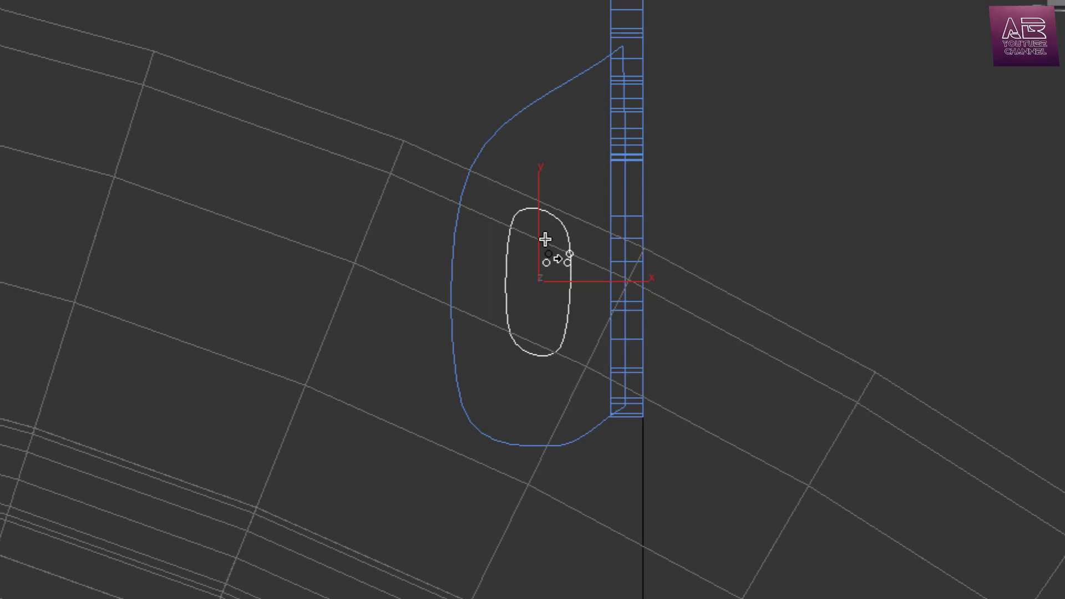
{"action": "left_click", "coordinate": [516, 118]}
{"action": "scroll", "coordinate": [659, 143], "scroll_direction": "down", "scroll_amount": 2}
{"action": "scroll", "coordinate": [711, 151], "scroll_direction": "up", "scroll_amount": 2}
{"action": "right_click", "coordinate": [711, 151]}
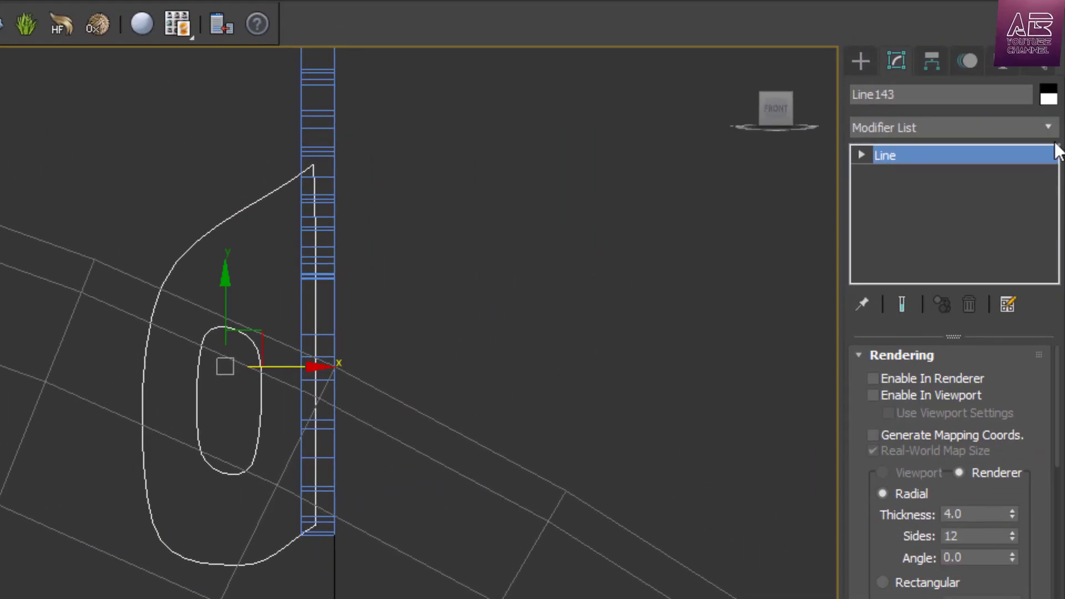
Extrude the combined side outline by 0.25 to form a thin plate with a hole.
{"action": "left_click", "coordinate": [1053, 129]}
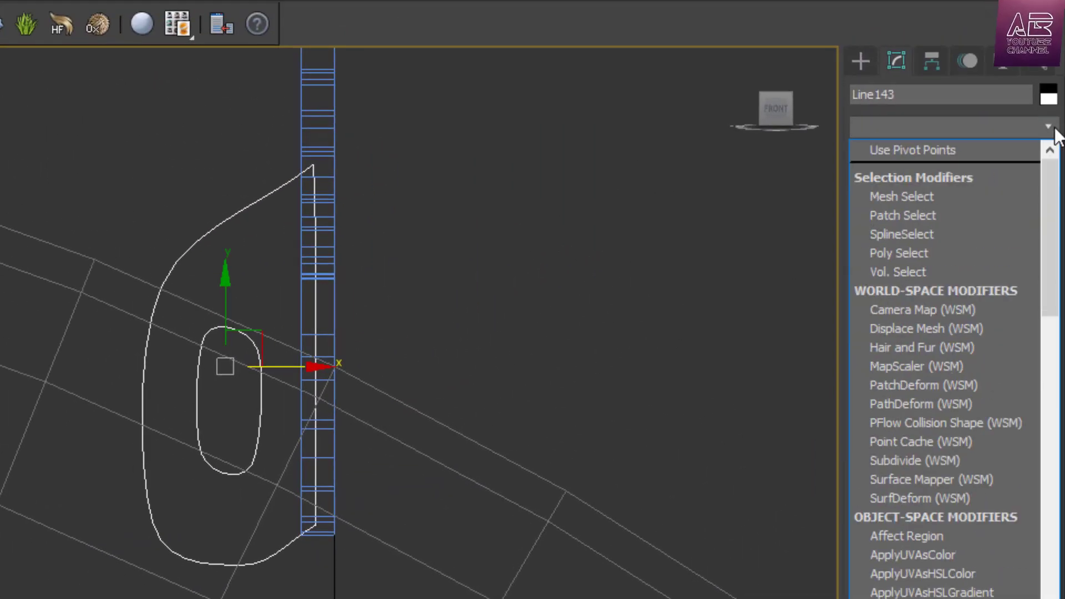
{"action": "key", "text": "e"}
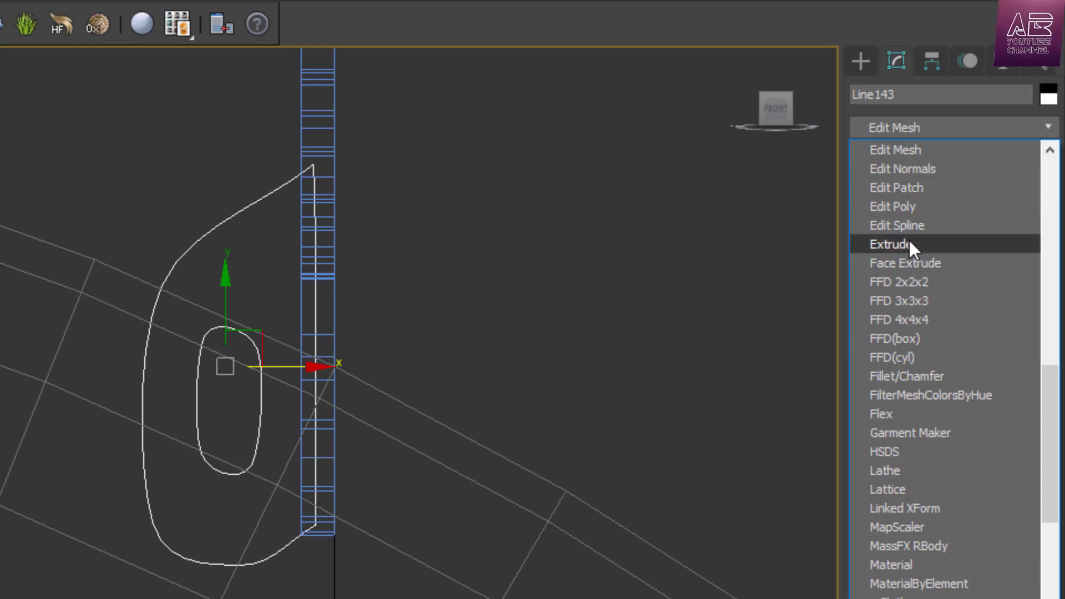
{"action": "left_click", "coordinate": [910, 246]}
{"action": "key", "text": "alt+w"}
{"action": "middle_click", "coordinate": [522, 501]}
{"action": "key", "text": "alt+w"}
{"action": "middle_click_drag", "start_coordinate": [522, 502], "coordinate": [442, 445], "text": "alt"}
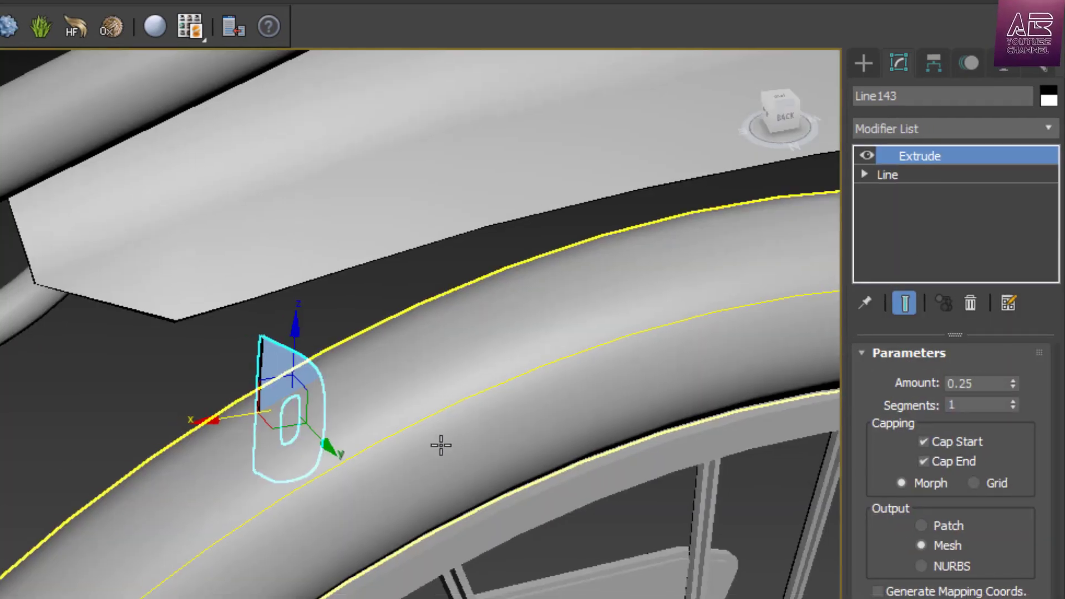
Move the extruded side plate along the Y axis in the top view until it meets the caliper body's lower arm.
{"action": "scroll", "coordinate": [441, 444], "scroll_direction": "down", "scroll_amount": 5}
{"action": "key", "text": "alt+w"}
{"action": "middle_click", "coordinate": [366, 255]}
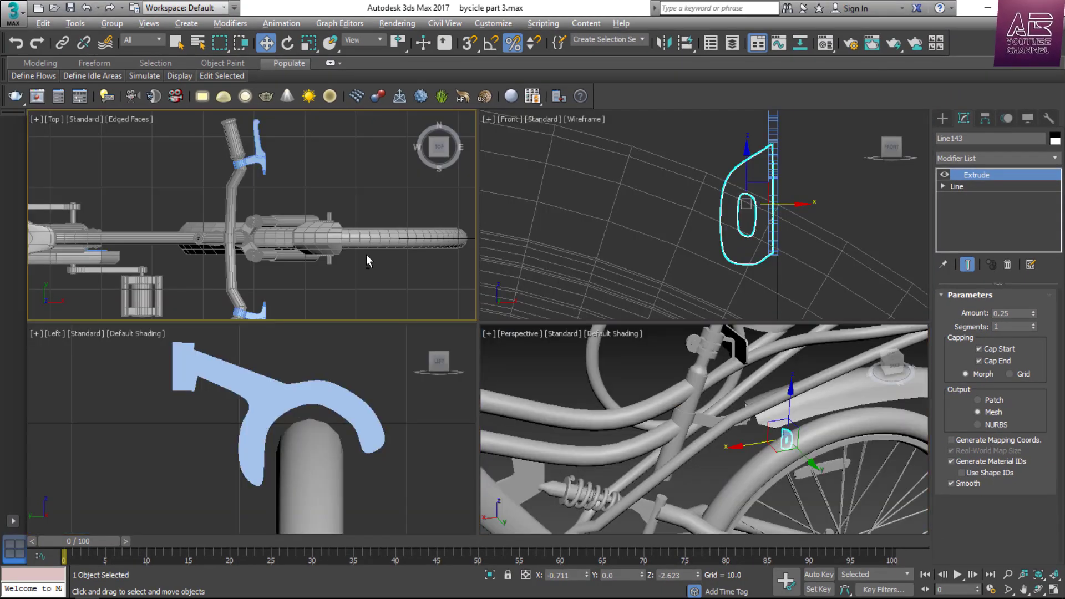
{"action": "key", "text": "alt+w"}
{"action": "scroll", "coordinate": [500, 342], "scroll_direction": "down", "scroll_amount": 5}
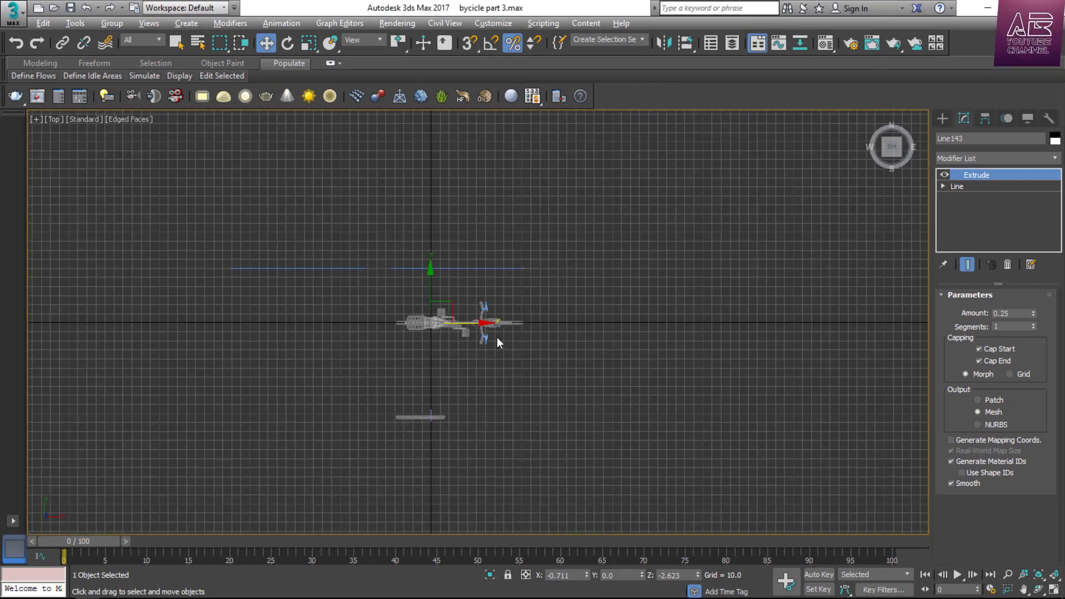
{"action": "scroll", "coordinate": [404, 333], "scroll_direction": "up", "scroll_amount": 3}
{"action": "scroll", "coordinate": [400, 447], "scroll_direction": "up", "scroll_amount": 6}
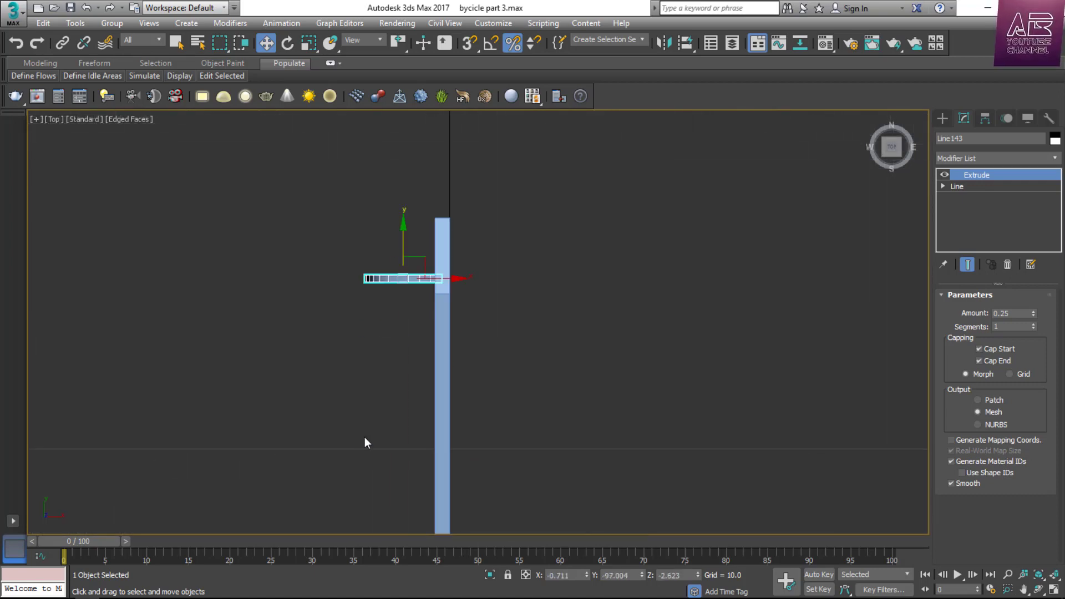
{"action": "left_click_drag", "start_coordinate": [403, 234], "coordinate": [403, 476]}
{"action": "key", "text": "alt+w"}
{"action": "middle_click", "coordinate": [555, 411]}
{"action": "key", "text": "alt+w"}
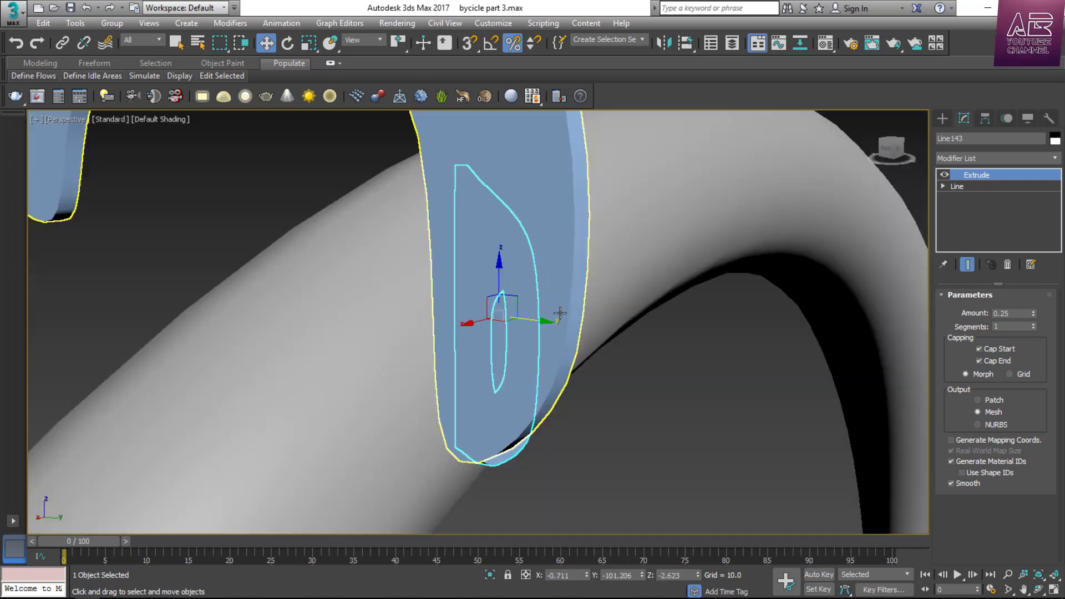
Shift the side plate inward in the left view and raise it until its lower end lines up with the arm's tip.
{"action": "key", "text": "alt+w"}
{"action": "middle_click", "coordinate": [740, 228]}
{"action": "key", "text": "alt+w"}
{"action": "scroll", "coordinate": [654, 311], "scroll_direction": "up", "scroll_amount": 2}
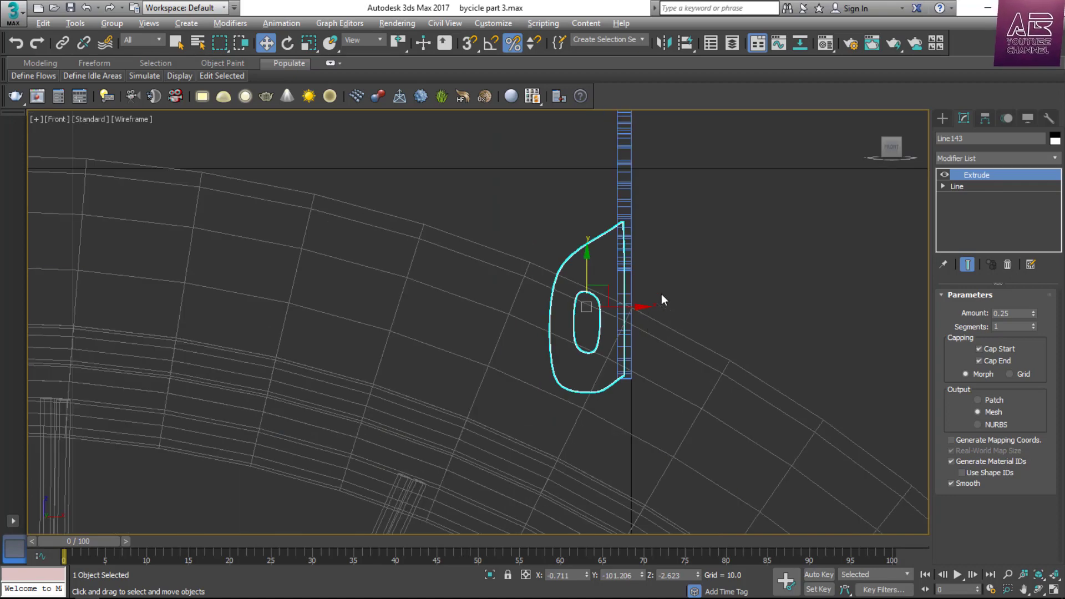
{"action": "scroll", "coordinate": [610, 333], "scroll_direction": "up", "scroll_amount": 2}
{"action": "key", "text": "alt+w"}
{"action": "middle_click", "coordinate": [355, 463]}
{"action": "key", "text": "alt+w"}
{"action": "scroll", "coordinate": [483, 377], "scroll_direction": "down", "scroll_amount": 1}
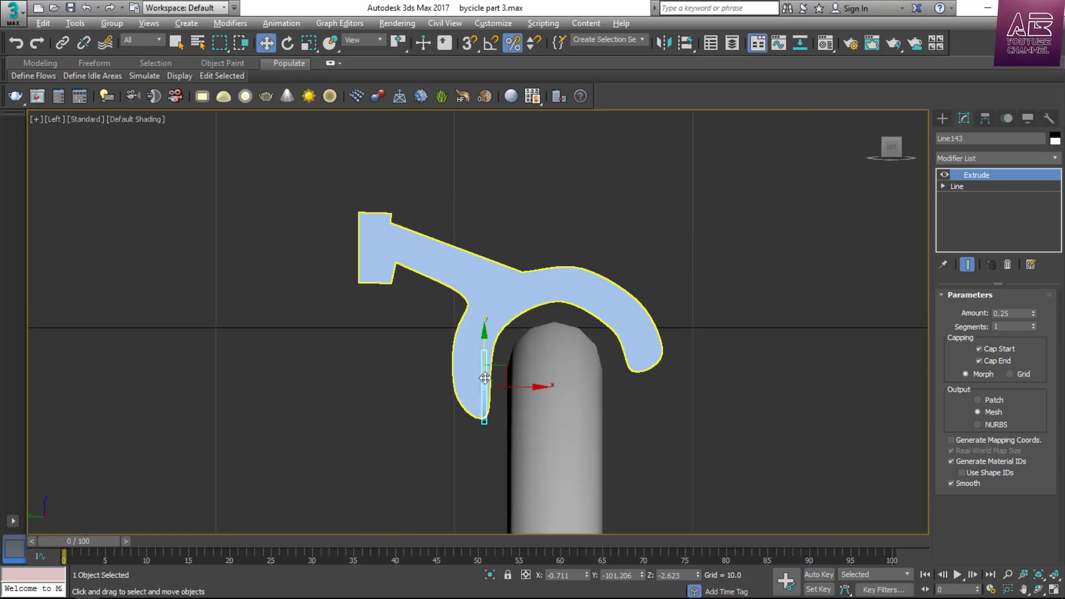
{"action": "scroll", "coordinate": [482, 389], "scroll_direction": "up", "scroll_amount": 4}
{"action": "scroll", "coordinate": [481, 395], "scroll_direction": "up", "scroll_amount": 2}
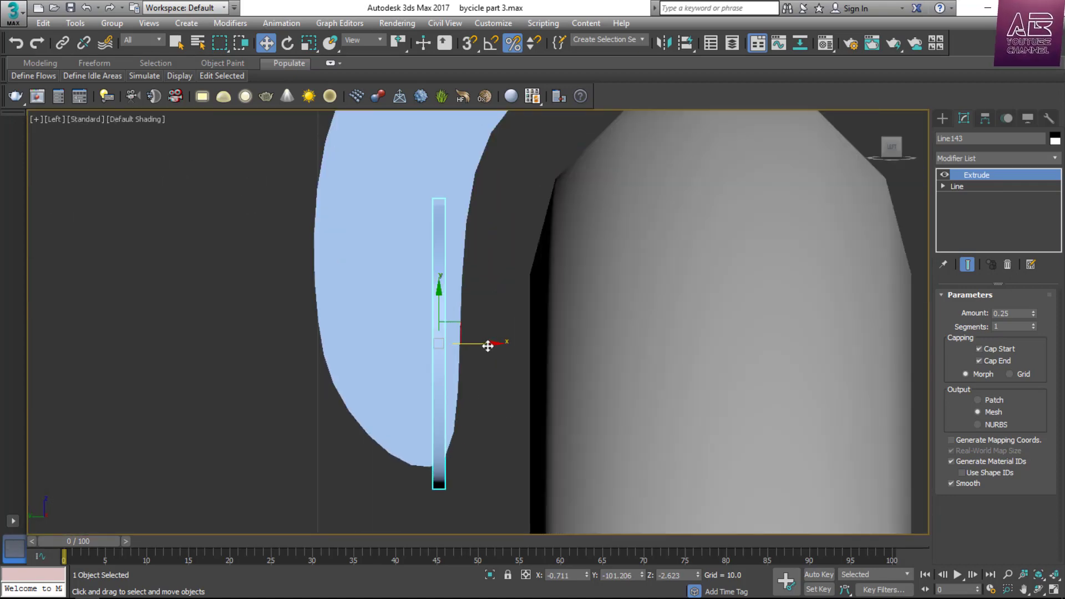
{"action": "mouse_move", "coordinate": [488, 345]}
{"action": "left_mouse_down"}
{"action": "mouse_move", "coordinate": [501, 347]}
{"action": "mouse_move", "coordinate": [478, 344]}
{"action": "left_mouse_up"}
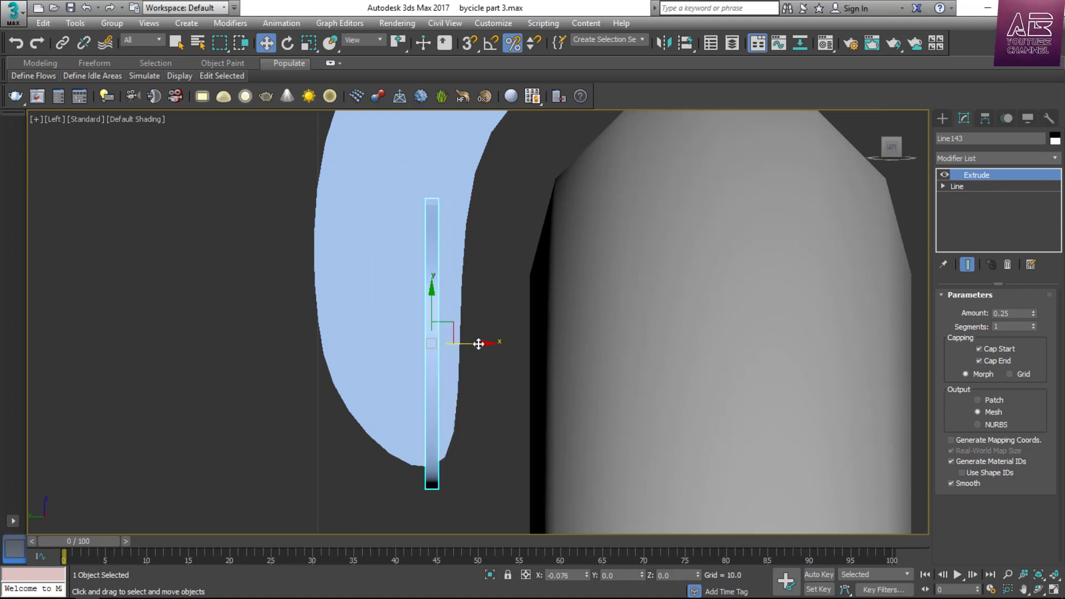
{"action": "left_click_drag", "start_coordinate": [432, 301], "coordinate": [444, 285]}
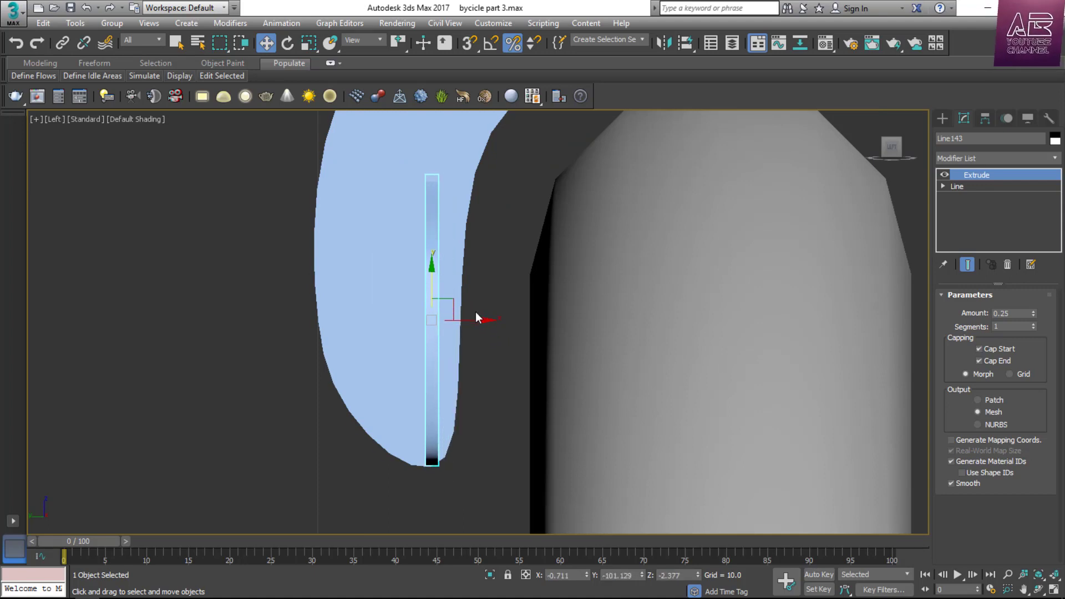
{"action": "left_click_drag", "start_coordinate": [478, 320], "coordinate": [468, 320]}
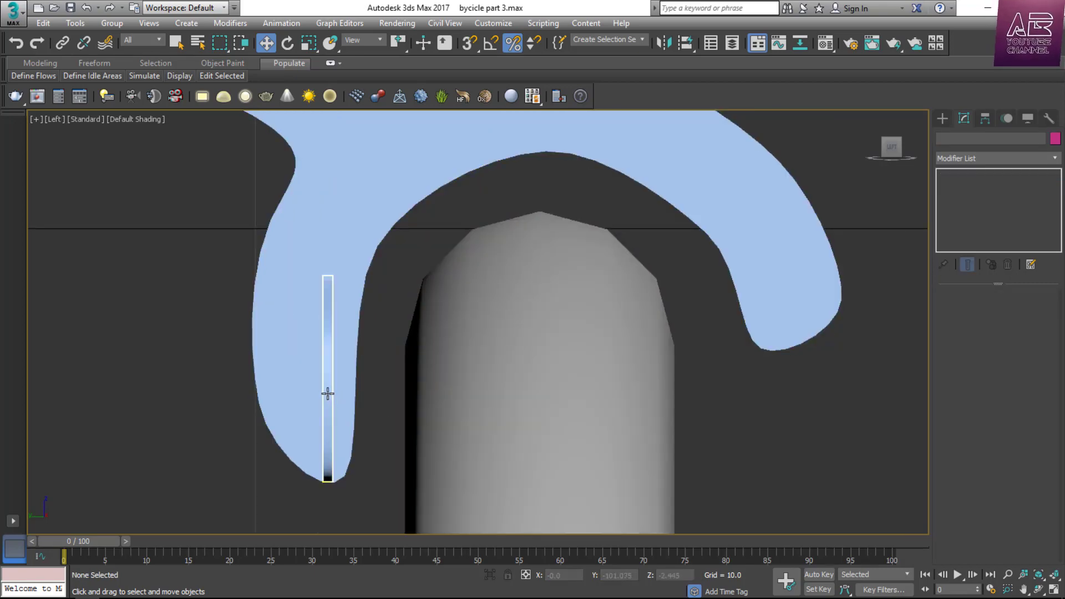
Lengthen the caliper's lower arm by moving its tip vertex down, and reposition the side plate inside the extended tip.
{"action": "scroll", "coordinate": [388, 358], "scroll_direction": "down", "scroll_amount": 2}
{"action": "left_click_drag", "start_coordinate": [380, 307], "coordinate": [287, 411]}
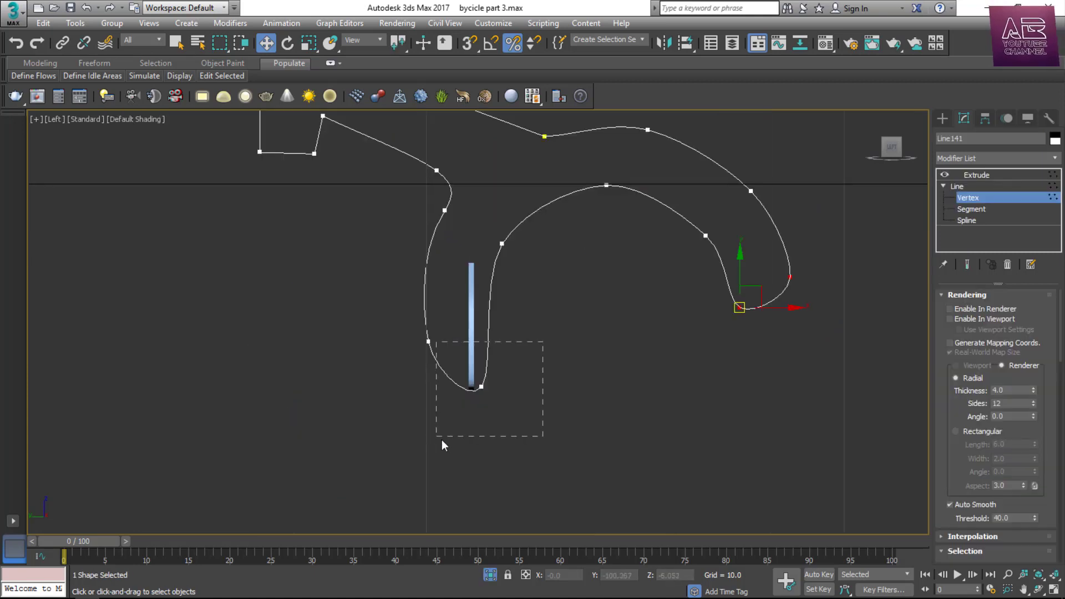
{"action": "left_click_drag", "start_coordinate": [441, 440], "coordinate": [442, 440]}
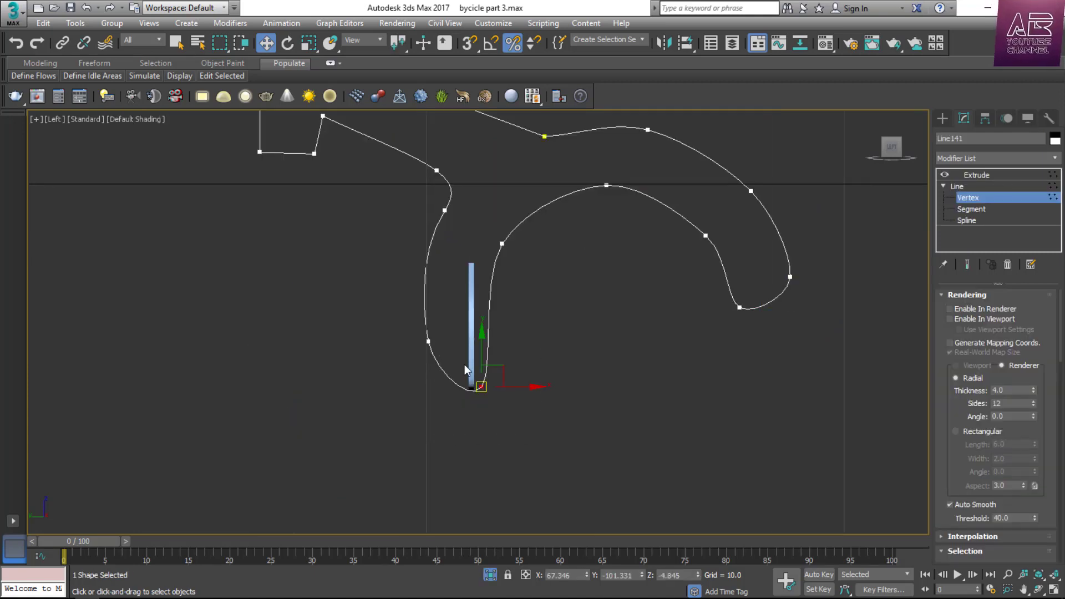
{"action": "left_click_drag", "start_coordinate": [481, 341], "coordinate": [496, 445]}
{"action": "left_click_drag", "start_coordinate": [510, 418], "coordinate": [517, 419]}
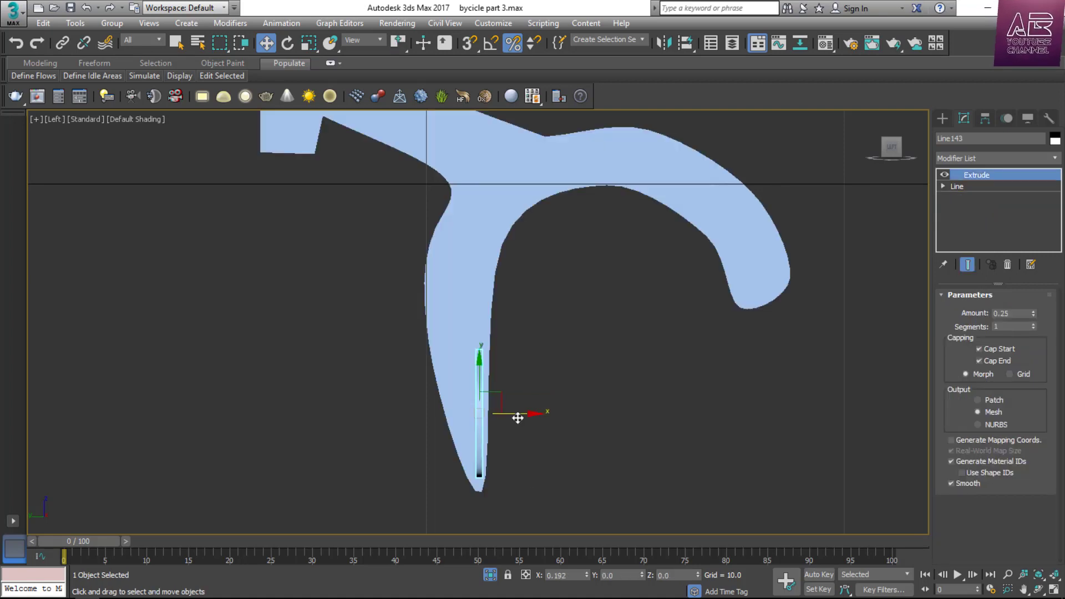
Adjust the vertex on the lower arm's outer edge so the arm tapers smoothly to its tip.
{"action": "left_click", "coordinate": [429, 342]}
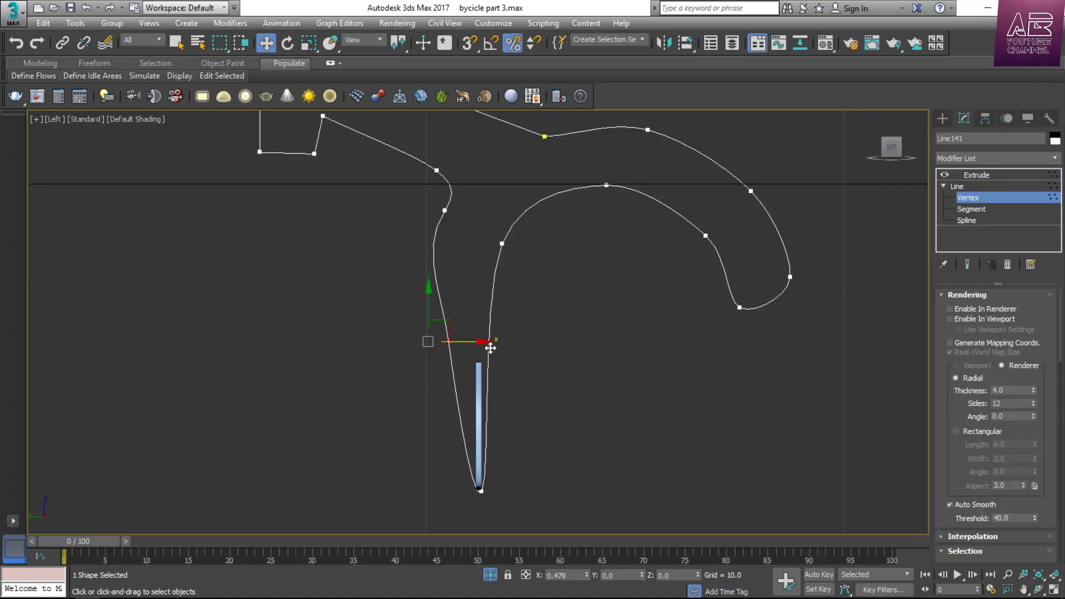
{"action": "left_click_drag", "start_coordinate": [488, 343], "coordinate": [488, 378]}
{"action": "left_click", "coordinate": [642, 377]}
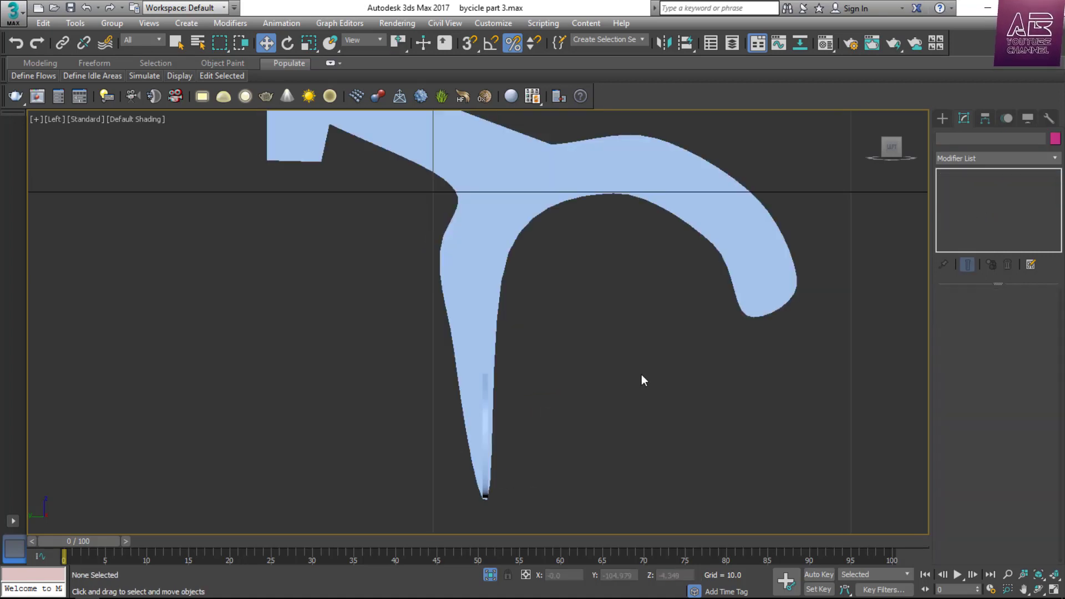
Clone the caliper body sideways along the X axis in the left view.
{"action": "left_click", "coordinate": [485, 278]}
{"action": "scroll", "coordinate": [538, 288], "scroll_direction": "down", "scroll_amount": 2}
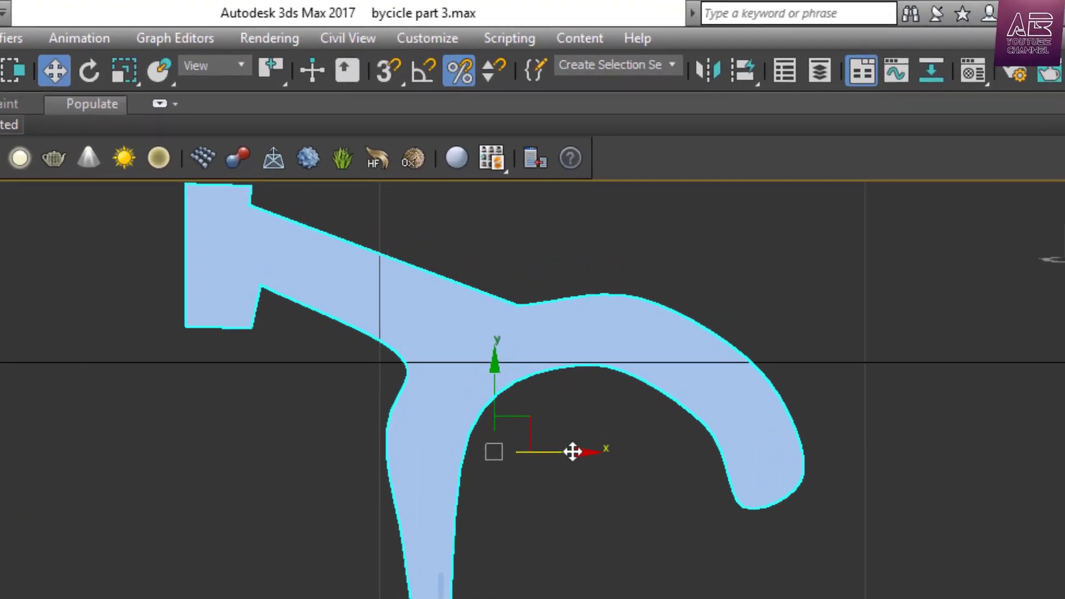
{"action": "left_click_drag", "start_coordinate": [605, 275], "coordinate": [664, 281], "text": "shift"}
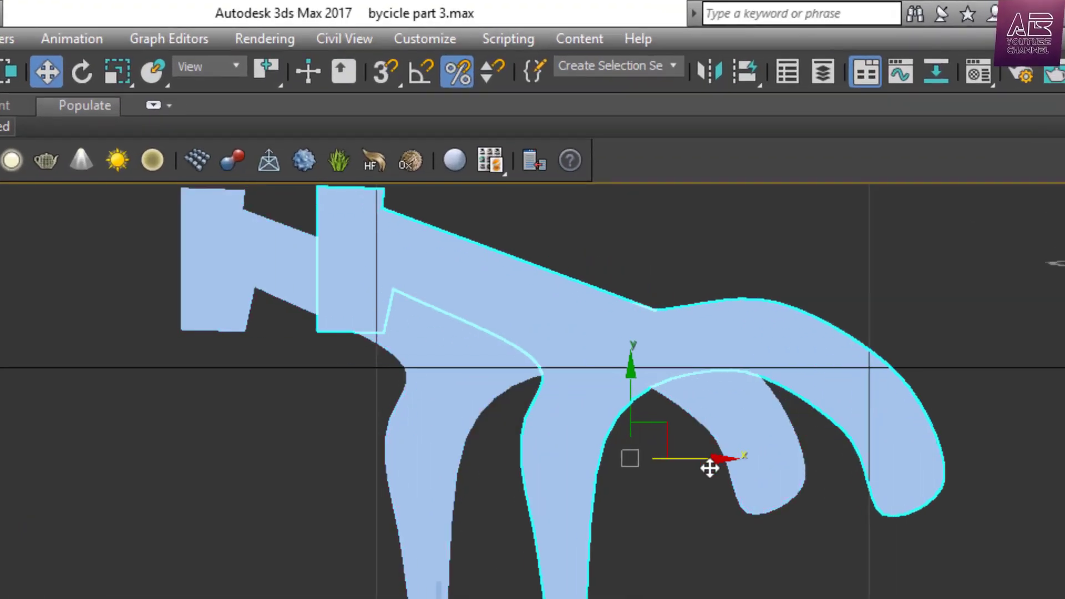
{"action": "left_click", "coordinate": [505, 589]}
Mirror the cloned caliper body horizontally and align it opposite the original so both halves form a symmetrical arch.
{"action": "left_click", "coordinate": [707, 72]}
{"action": "key", "text": "Return"}
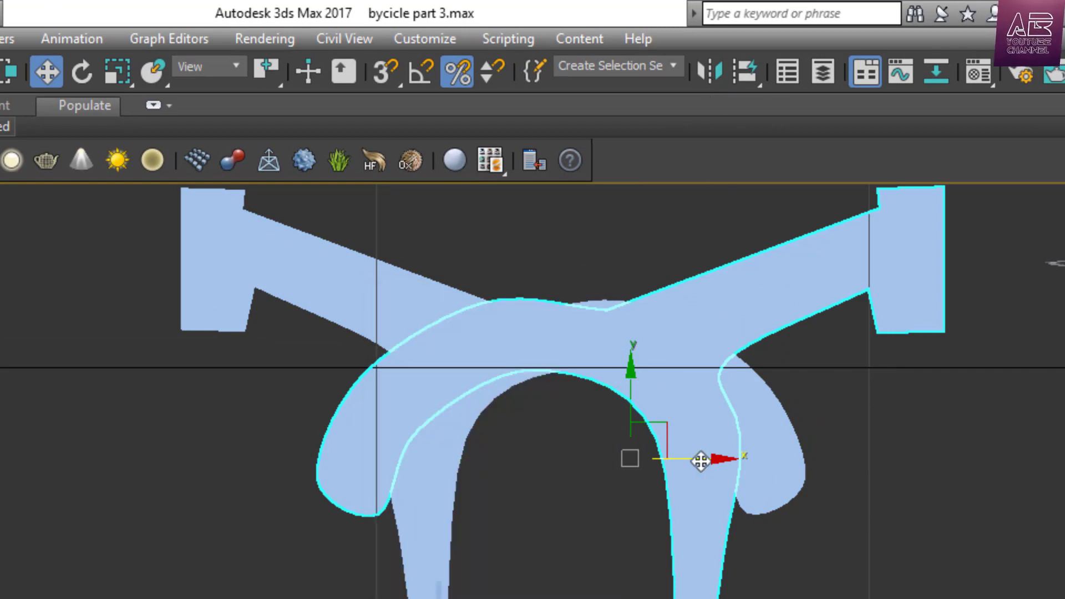
{"action": "left_click_drag", "start_coordinate": [699, 459], "coordinate": [767, 481]}
Clone the side plate across to the matching position inside the mirrored body's lower arm.
{"action": "left_click", "coordinate": [436, 583]}
{"action": "left_click", "coordinate": [438, 592]}
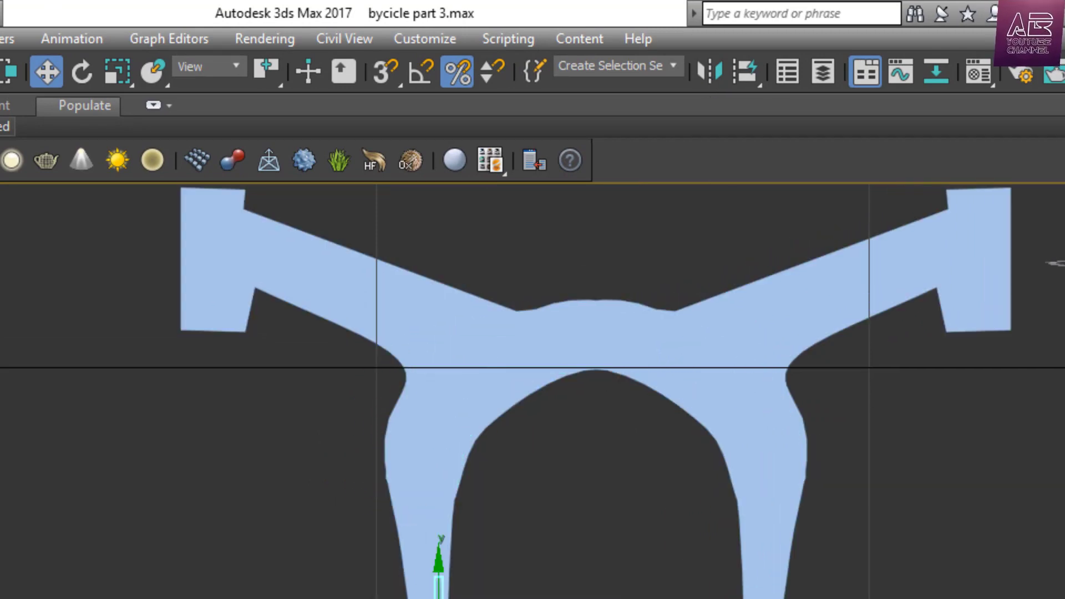
{"action": "scroll", "coordinate": [439, 591], "scroll_direction": "up", "scroll_amount": 3}
{"action": "mouse_move", "coordinate": [287, 369]}
{"action": "left_mouse_down"}
{"action": "mouse_move", "coordinate": [668, 394]}
{"action": "mouse_move", "coordinate": [918, 434]}
{"action": "left_mouse_up"}
Delete the vertices of the mirrored body's upper arm, including its end block and the curved notch beneath it.
{"action": "left_click", "coordinate": [523, 325]}
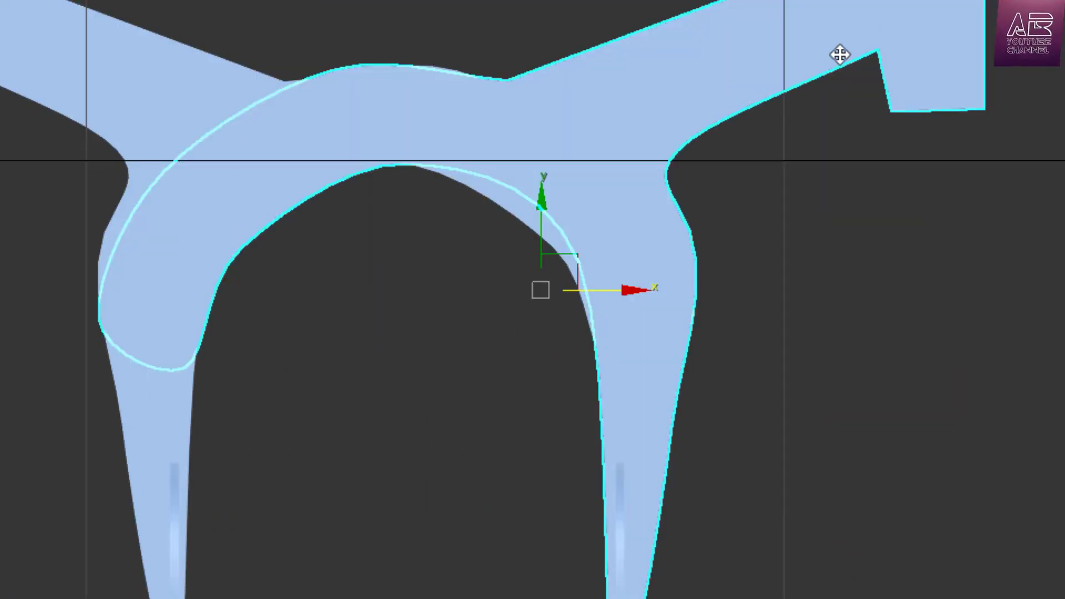
{"action": "scroll", "coordinate": [887, 11], "scroll_direction": "down", "scroll_amount": 3}
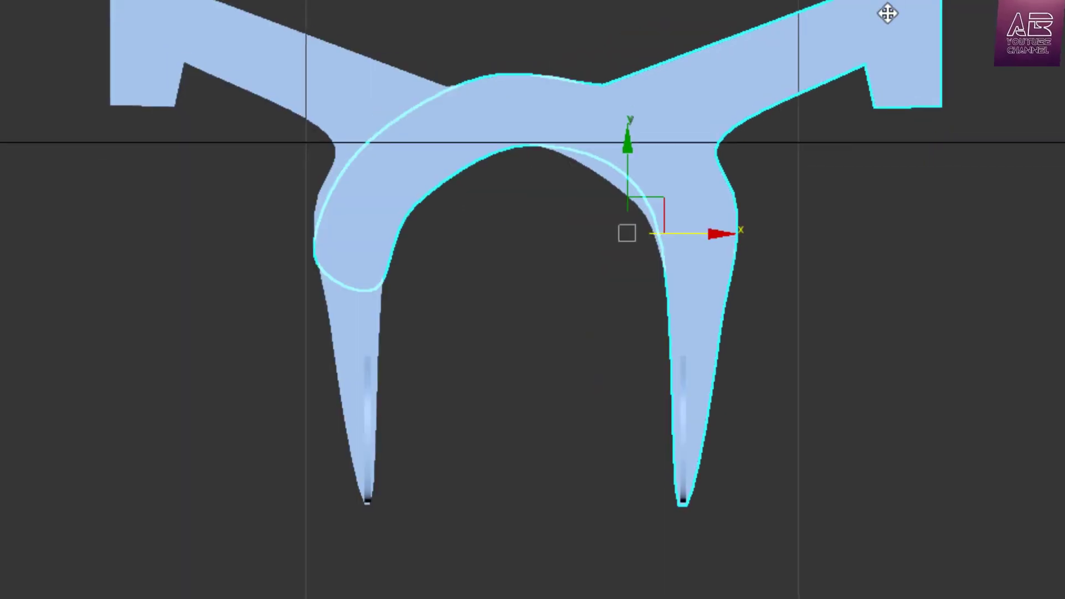
{"action": "scroll", "coordinate": [887, 14], "scroll_direction": "up", "scroll_amount": 3}
{"action": "scroll", "coordinate": [644, 355], "scroll_direction": "down", "scroll_amount": 3}
{"action": "scroll", "coordinate": [749, 261], "scroll_direction": "up", "scroll_amount": 3}
{"action": "key", "text": "1"}
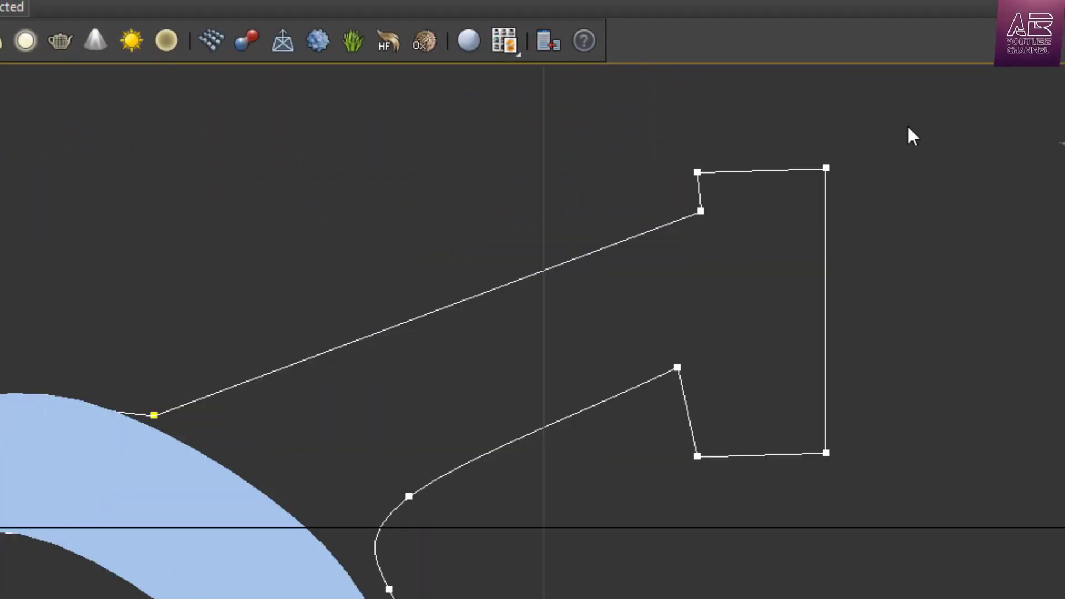
{"action": "left_click_drag", "start_coordinate": [908, 117], "coordinate": [651, 469]}
{"action": "left_click_drag", "start_coordinate": [611, 555], "coordinate": [610, 555]}
{"action": "key", "text": "Delete"}
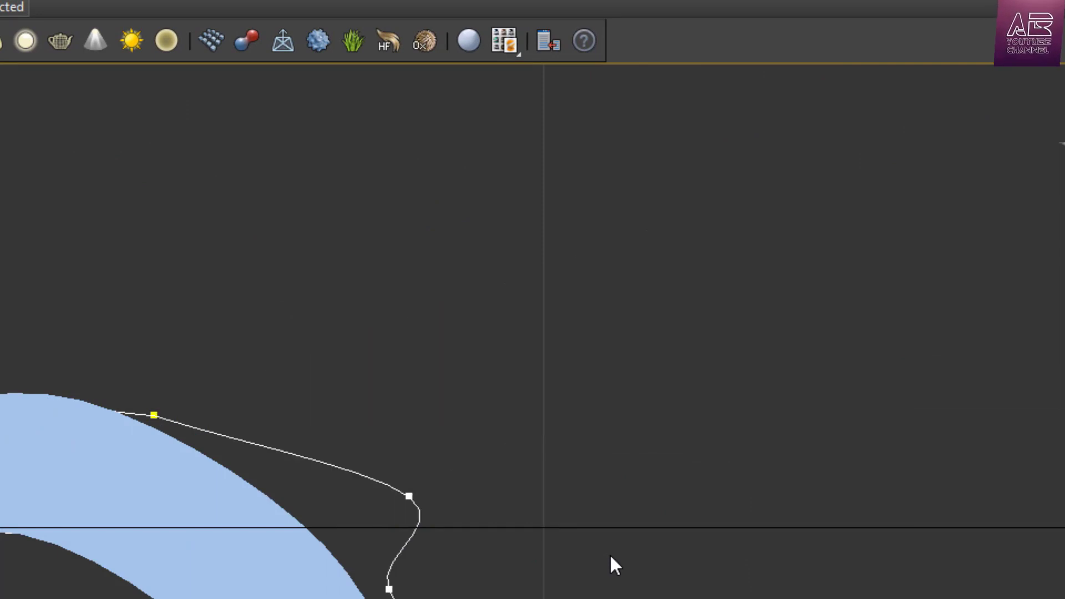
{"action": "left_click_drag", "start_coordinate": [553, 381], "coordinate": [554, 382]}
{"action": "key", "text": "Delete"}
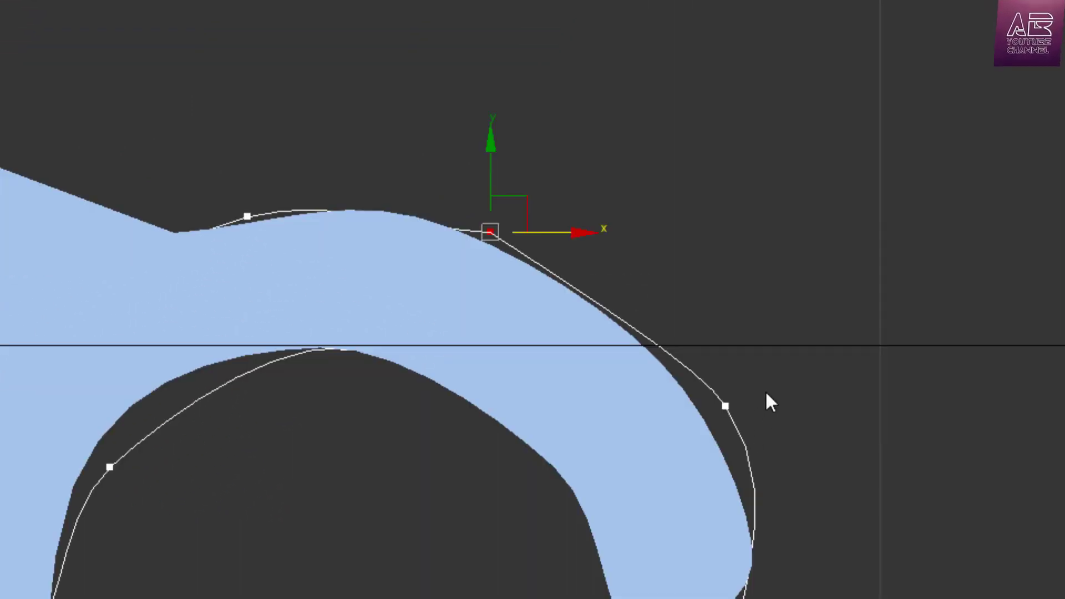
Convert the corner vertex on top of the mirrored body's arch to Bezier to smooth the trimmed outline.
{"action": "scroll", "coordinate": [771, 402], "scroll_direction": "down", "scroll_amount": 3}
{"action": "scroll", "coordinate": [580, 430], "scroll_direction": "up", "scroll_amount": 2}
{"action": "right_click", "coordinate": [577, 244]}
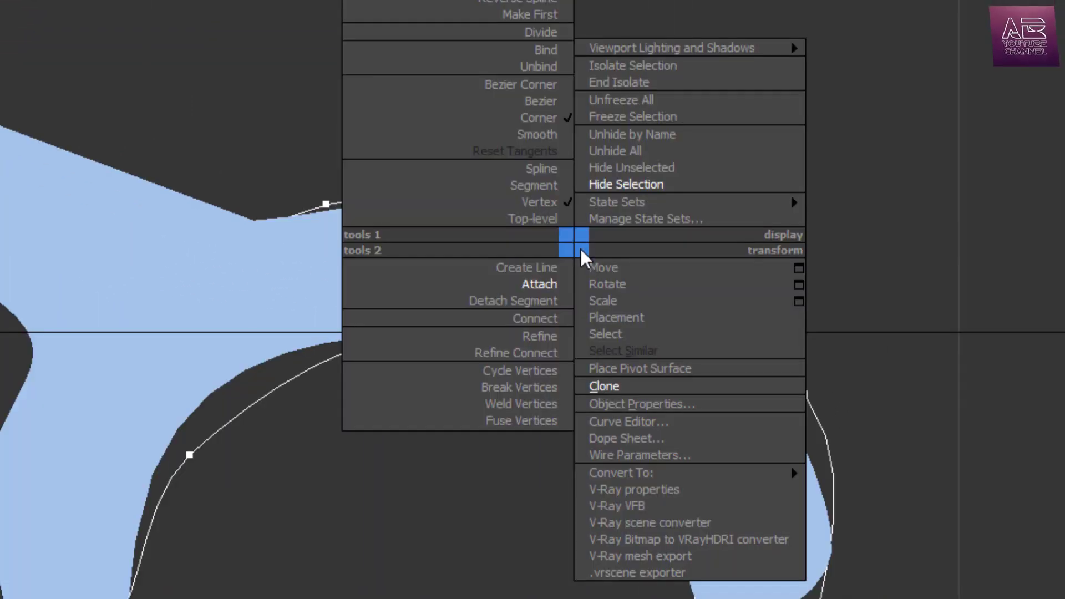
{"action": "left_click", "coordinate": [543, 103]}
{"action": "left_click", "coordinate": [804, 393]}
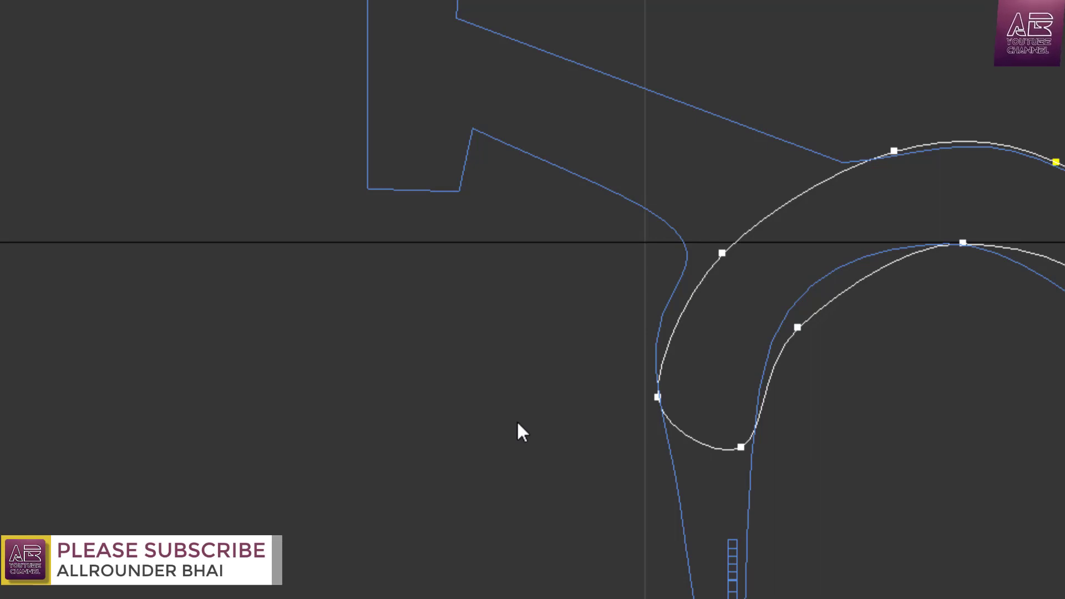
Pull the outer vertex of the mirrored body's short rounded end outward and down into a long pointed arm.
{"action": "left_click", "coordinate": [657, 397]}
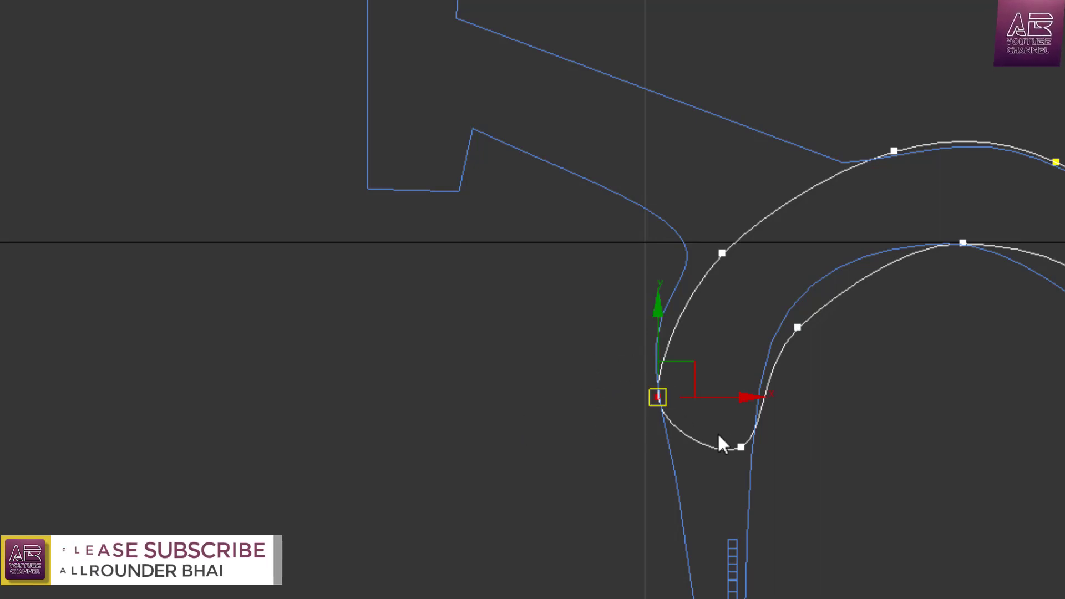
{"action": "left_click_drag", "start_coordinate": [742, 397], "coordinate": [439, 459]}
{"action": "left_click_drag", "start_coordinate": [357, 338], "coordinate": [357, 451]}
Refine the new arm's upper edge with two extra vertices close to its tip.
{"action": "right_click", "coordinate": [393, 389]}
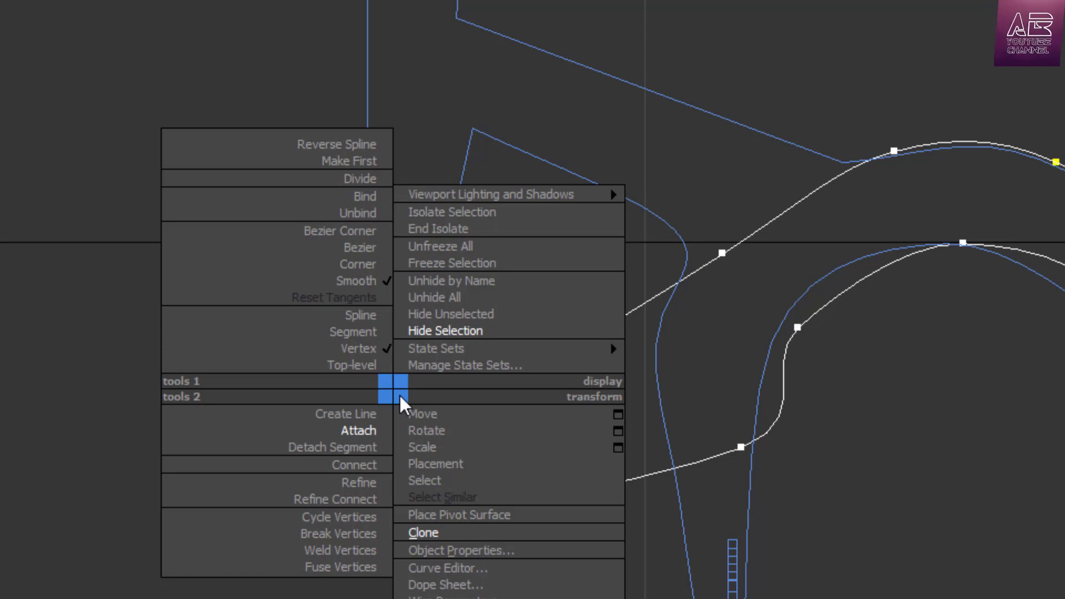
{"action": "left_click", "coordinate": [359, 482]}
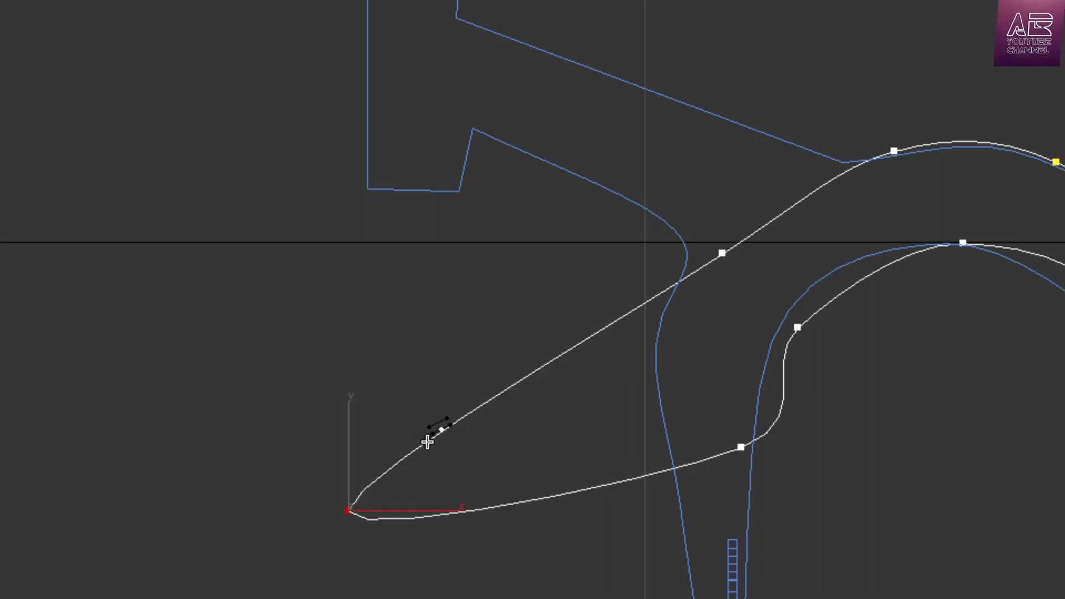
{"action": "left_click", "coordinate": [477, 410]}
{"action": "left_click", "coordinate": [398, 457]}
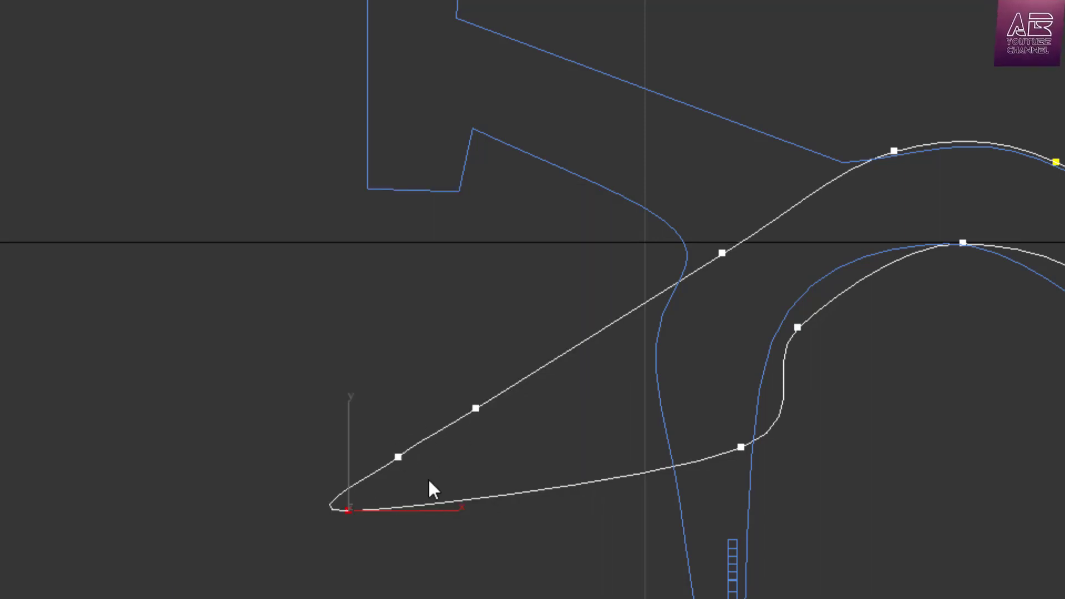
Move the vertex nearest the new arm's tip up and outward to widen the tip into a broad rounded end.
{"action": "key", "text": "w"}
{"action": "left_click_drag", "start_coordinate": [398, 457], "coordinate": [338, 401]}
{"action": "scroll", "coordinate": [507, 214], "scroll_direction": "up", "scroll_amount": 2}
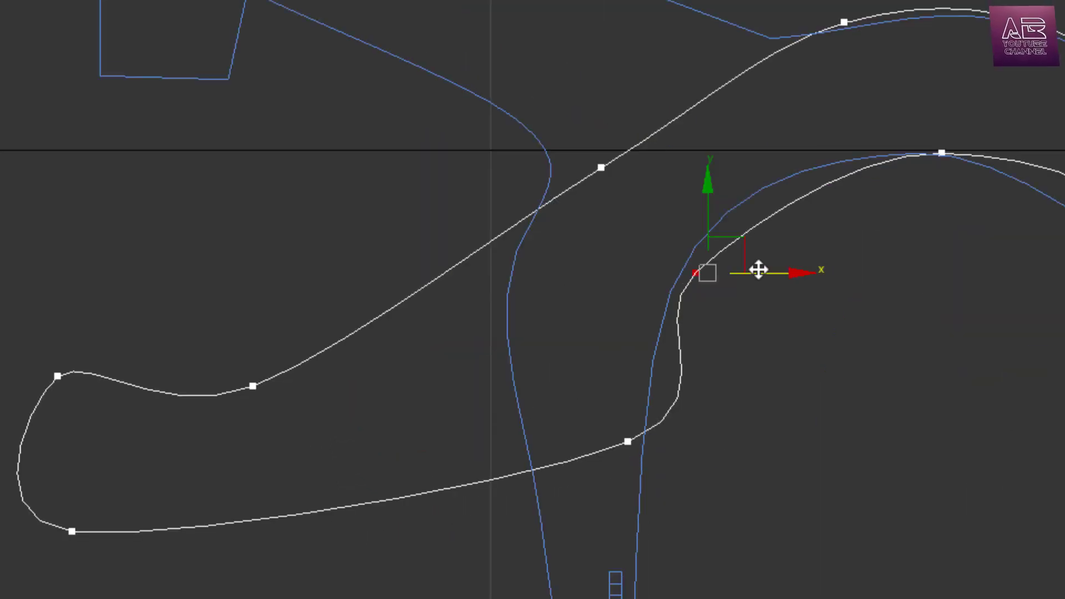
Shift the vertices along the mirrored arm's inner edge and arch to follow the original caliper body's outline.
{"action": "left_click_drag", "start_coordinate": [758, 269], "coordinate": [737, 335]}
{"action": "left_click", "coordinate": [627, 442]}
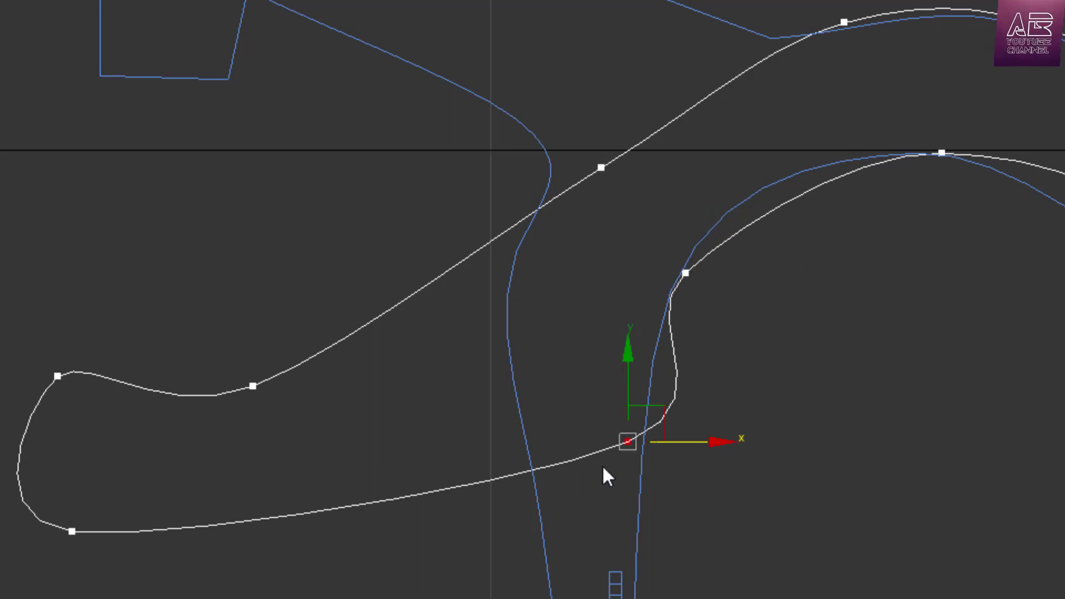
{"action": "left_click_drag", "start_coordinate": [724, 442], "coordinate": [686, 442]}
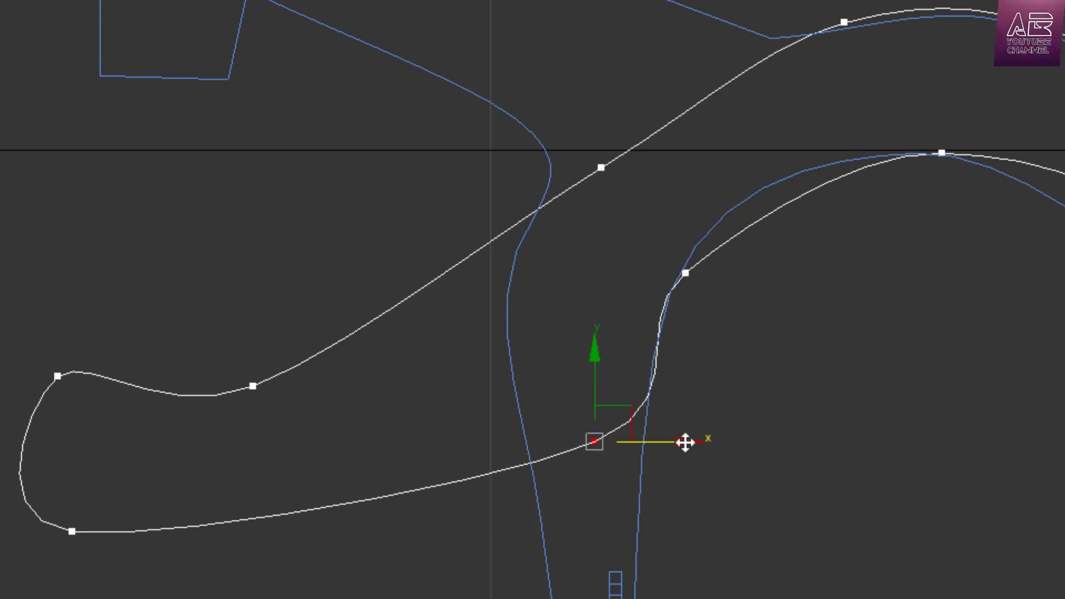
{"action": "scroll", "coordinate": [496, 367], "scroll_direction": "down", "scroll_amount": 3}
{"action": "scroll", "coordinate": [874, 336], "scroll_direction": "up", "scroll_amount": 2}
{"action": "left_click", "coordinate": [644, 230]}
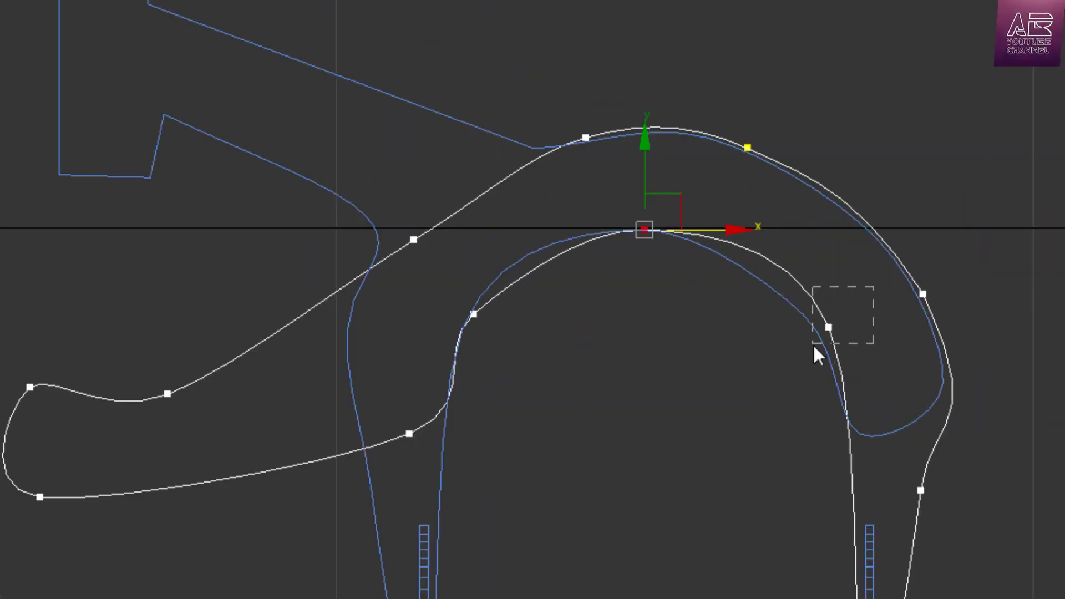
{"action": "left_click_drag", "start_coordinate": [814, 346], "coordinate": [813, 345]}
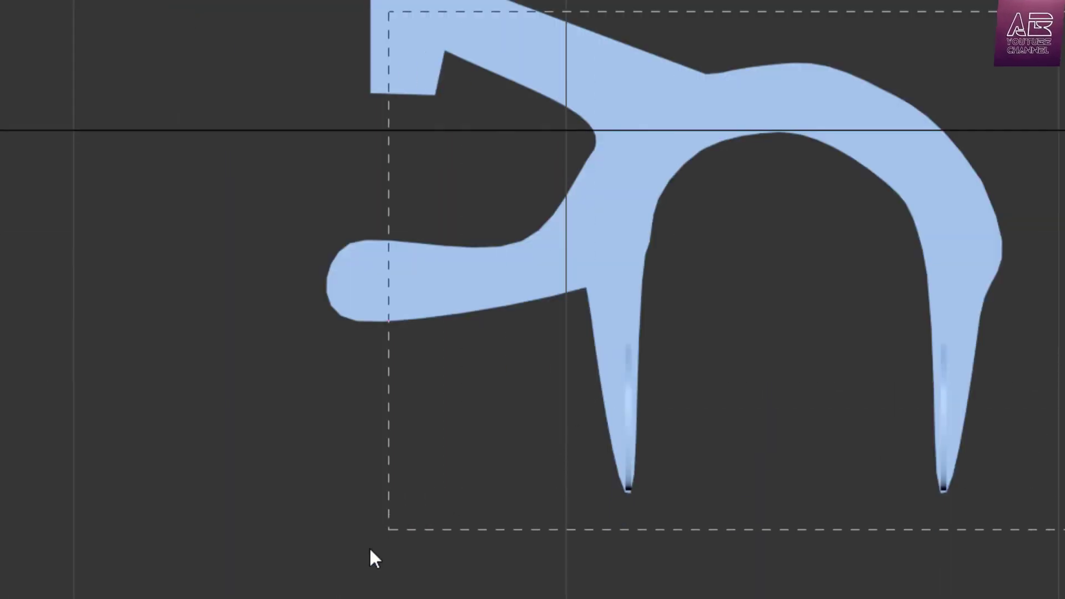
Select the original caliper body with its slotted plate and offset it along X, leaving a narrow gap to the mirrored body.
{"action": "left_click", "coordinate": [469, 382]}
{"action": "left_click", "coordinate": [623, 340]}
{"action": "key", "text": "alt+w"}
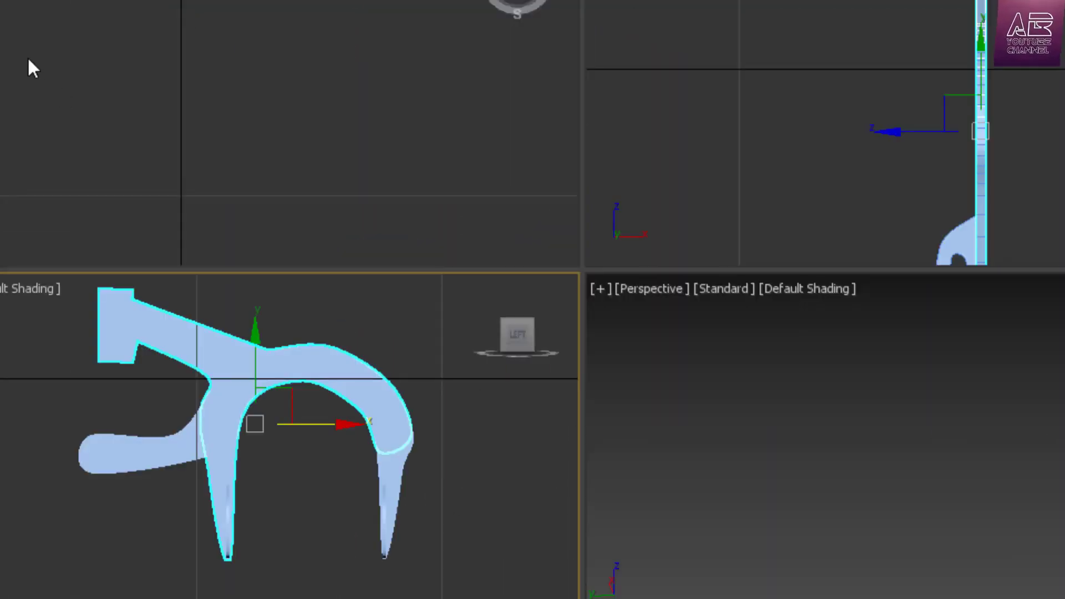
{"action": "middle_click", "coordinate": [29, 60]}
{"action": "key", "text": "z"}
{"action": "key", "text": "alt+w"}
{"action": "scroll", "coordinate": [468, 221], "scroll_direction": "up", "scroll_amount": 3}
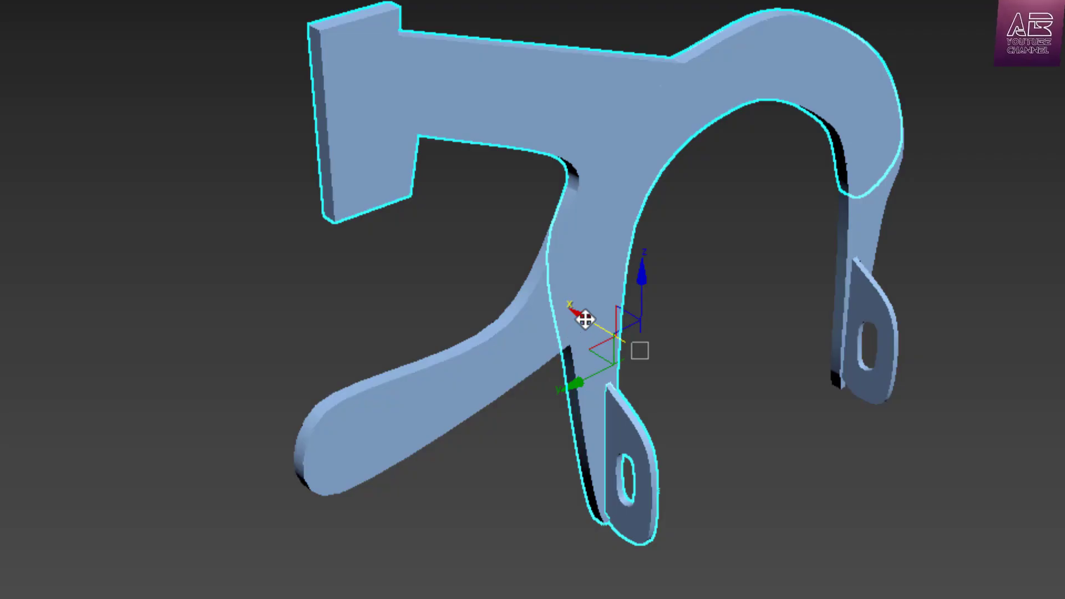
{"action": "middle_click_drag", "start_coordinate": [585, 319], "coordinate": [516, 389], "text": "alt"}
{"action": "scroll", "coordinate": [678, 244], "scroll_direction": "up", "scroll_amount": 2}
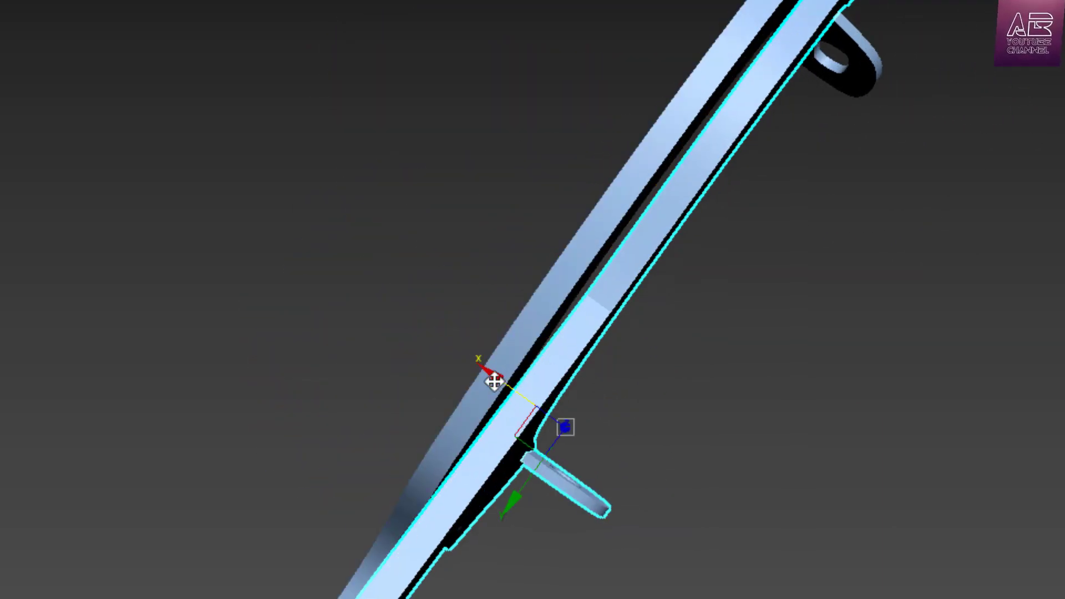
{"action": "left_click_drag", "start_coordinate": [494, 382], "coordinate": [498, 385]}
{"action": "scroll", "coordinate": [498, 386], "scroll_direction": "down", "scroll_amount": 2}
{"action": "middle_click_drag", "start_coordinate": [502, 383], "coordinate": [569, 325], "text": "alt"}
{"action": "scroll", "coordinate": [666, 438], "scroll_direction": "up", "scroll_amount": 5}
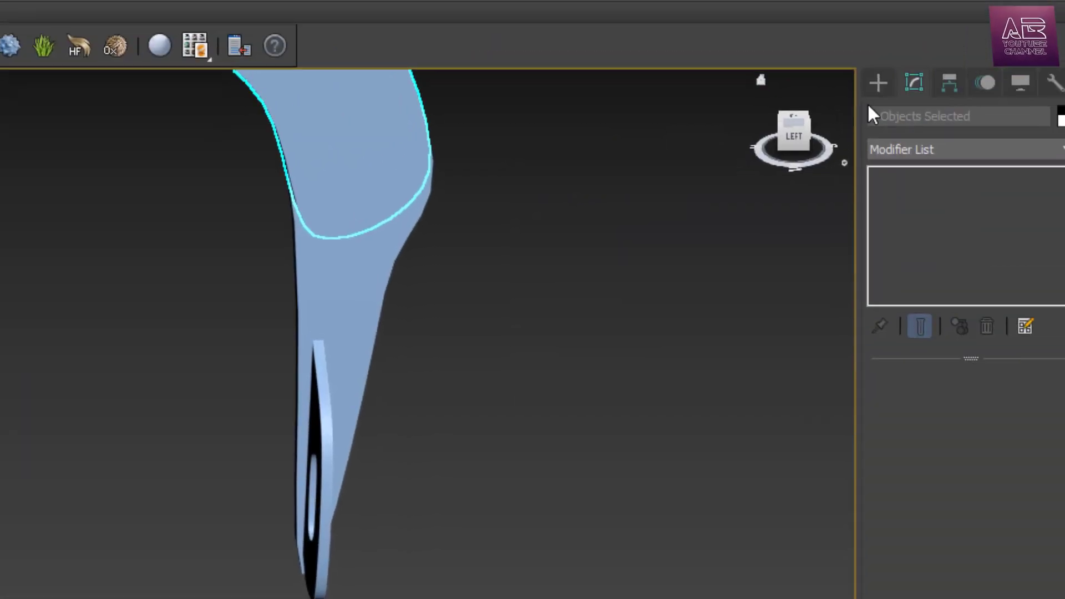
Draw a box about 3.1 wide and 0.87 high beside the slotted plate at the caliper's lower end.
{"action": "left_click", "coordinate": [864, 88]}
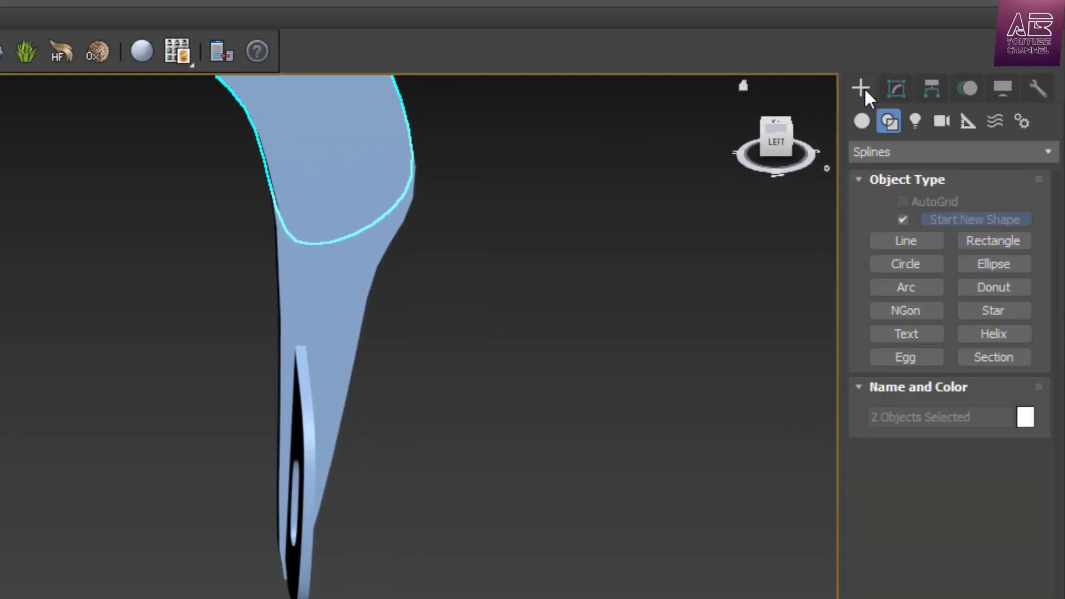
{"action": "left_click", "coordinate": [919, 232]}
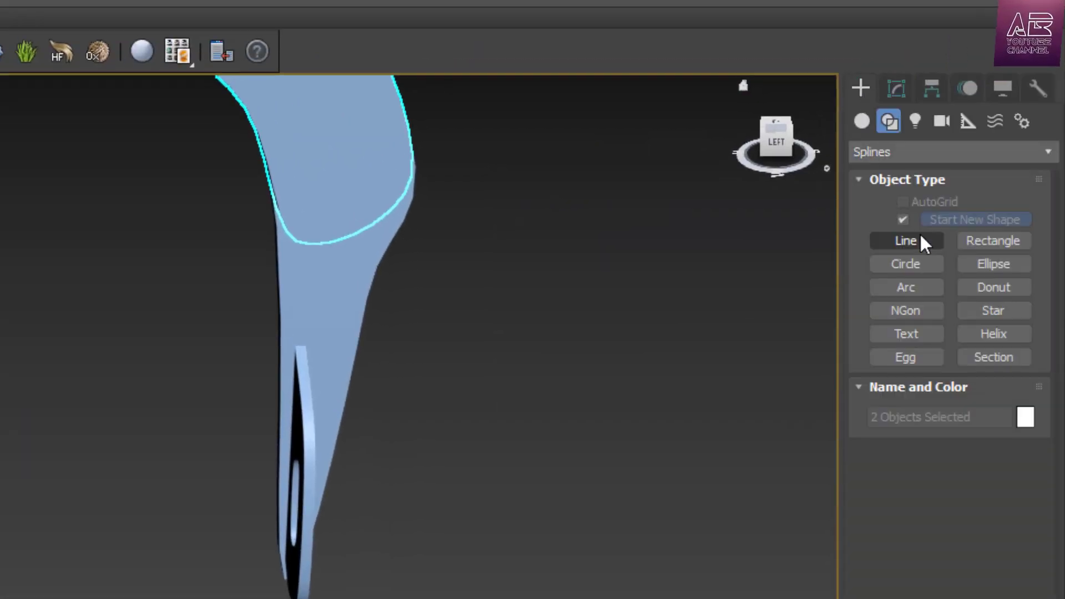
{"action": "left_click", "coordinate": [861, 121]}
{"action": "left_click", "coordinate": [907, 223]}
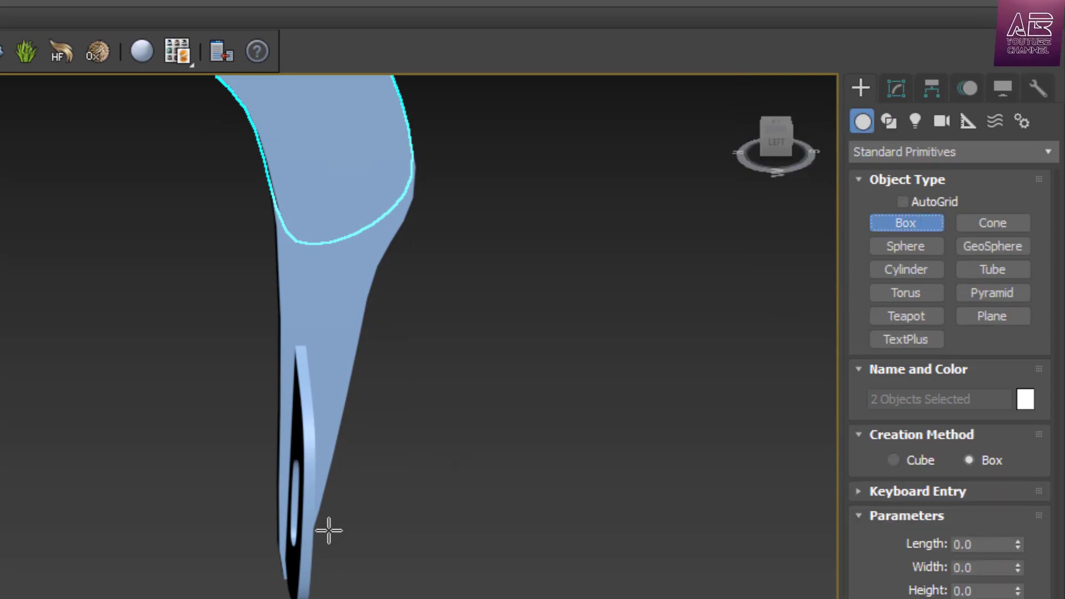
{"action": "key", "text": "alt+w"}
{"action": "middle_click", "coordinate": [564, 288]}
{"action": "key", "text": "alt+w"}
{"action": "scroll", "coordinate": [398, 592], "scroll_direction": "up", "scroll_amount": 4}
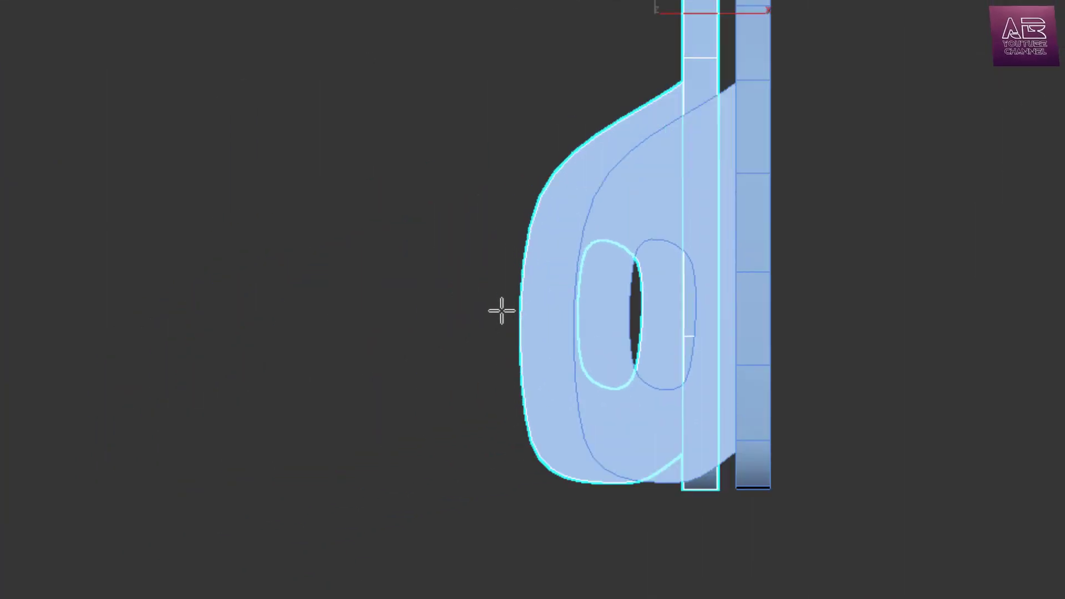
{"action": "left_click_drag", "start_coordinate": [33, 275], "coordinate": [456, 454]}
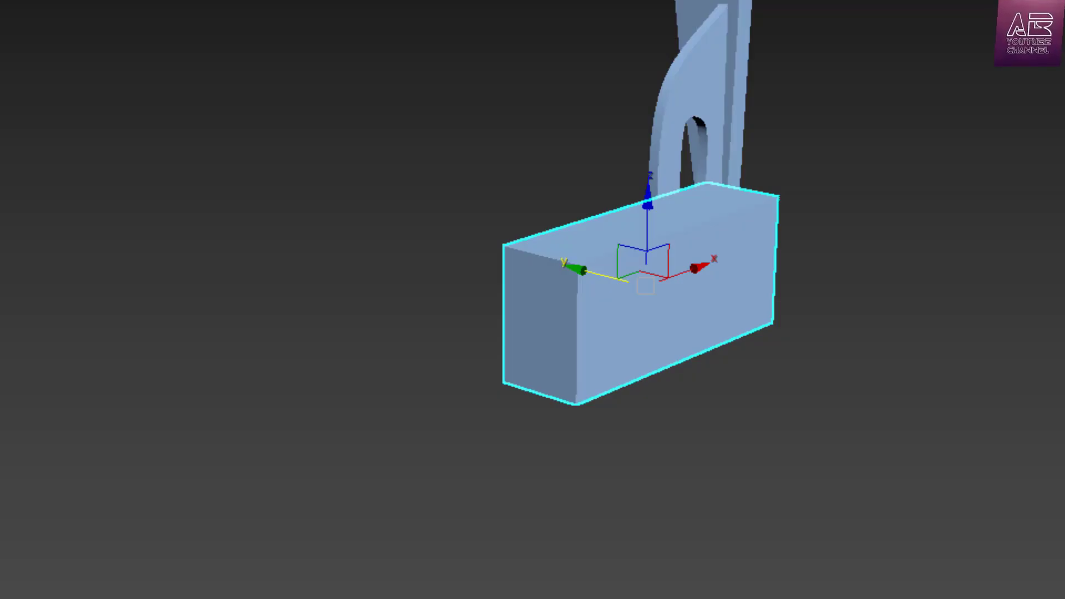
Set the box's length to 1, width to 3 and height to 0.75.
{"action": "double_click", "coordinate": [977, 256]}
{"action": "type", "text": "1.0"}
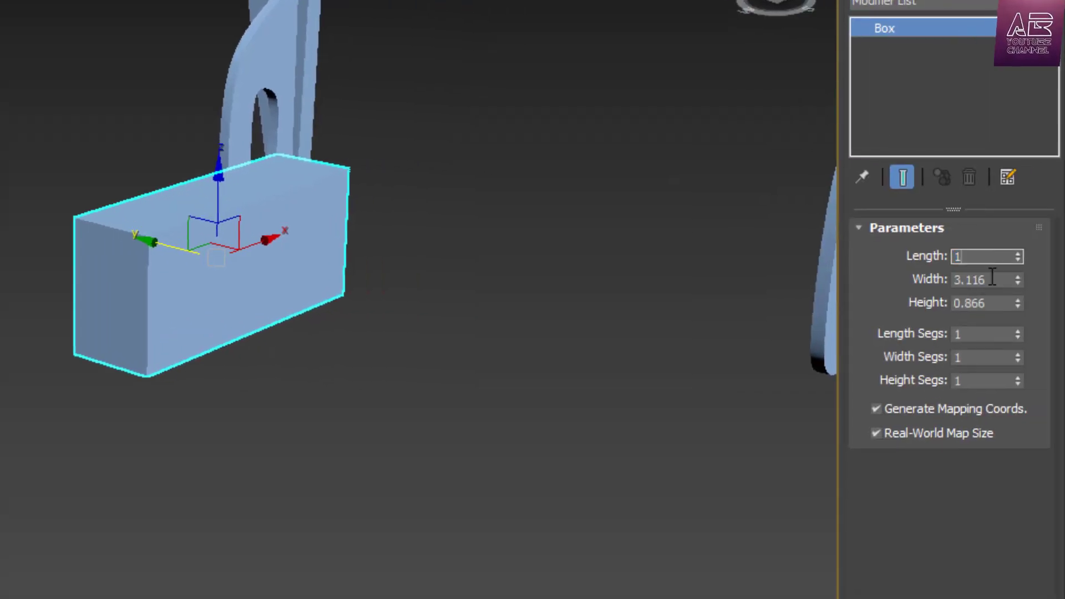
{"action": "key", "text": "Tab"}
{"action": "type", "text": "3"}
{"action": "key", "text": "Tab"}
{"action": "type", "text": "1.0"}
{"action": "key", "text": "Return"}
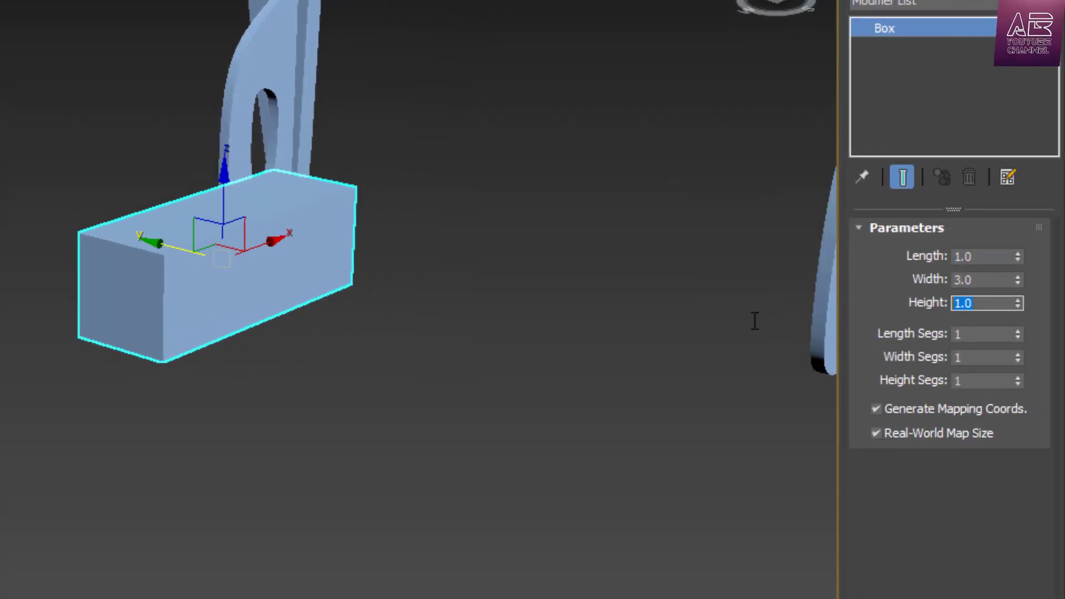
{"action": "key", "text": "Return"}
Convert the box to an Editable Poly.
{"action": "right_click", "coordinate": [473, 326]}
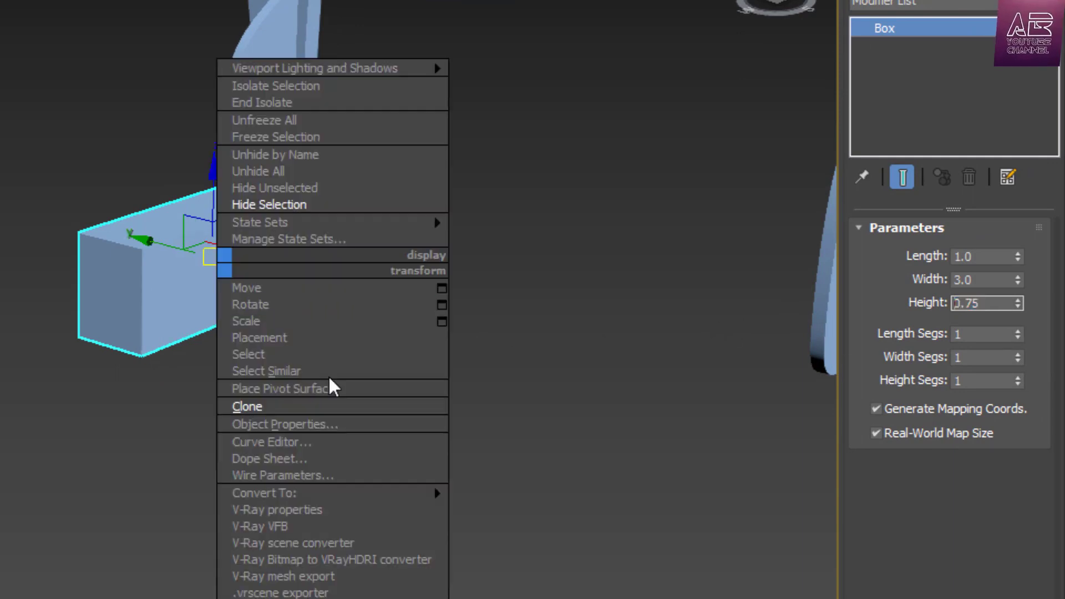
{"action": "mouse_move", "coordinate": [388, 492]}
{"action": "left_click", "coordinate": [533, 509]}
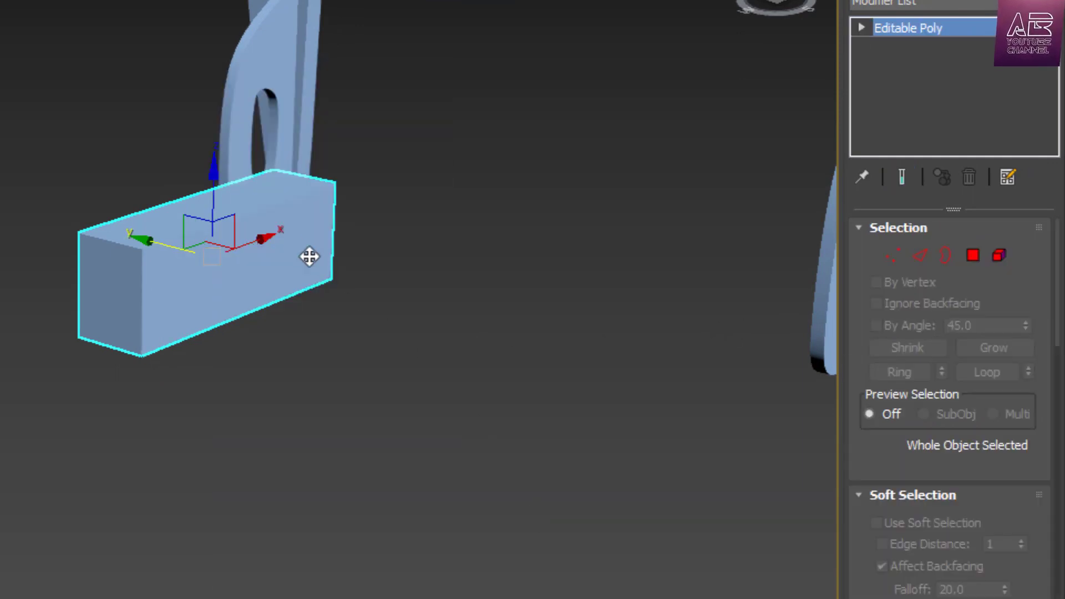
Chamfer the two vertical edges of the box's long outer face with 5 segments to round its corners.
{"action": "key", "text": "2"}
{"action": "scroll", "coordinate": [333, 250], "scroll_direction": "up", "scroll_amount": 5}
{"action": "left_click", "coordinate": [358, 235]}
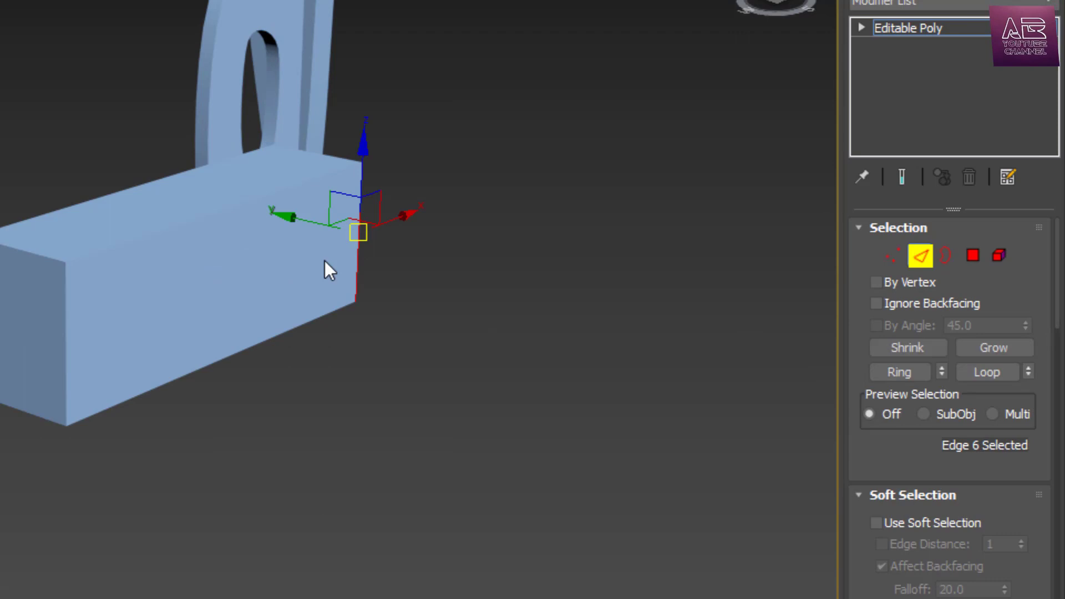
{"action": "left_click", "coordinate": [65, 322], "text": "ctrl"}
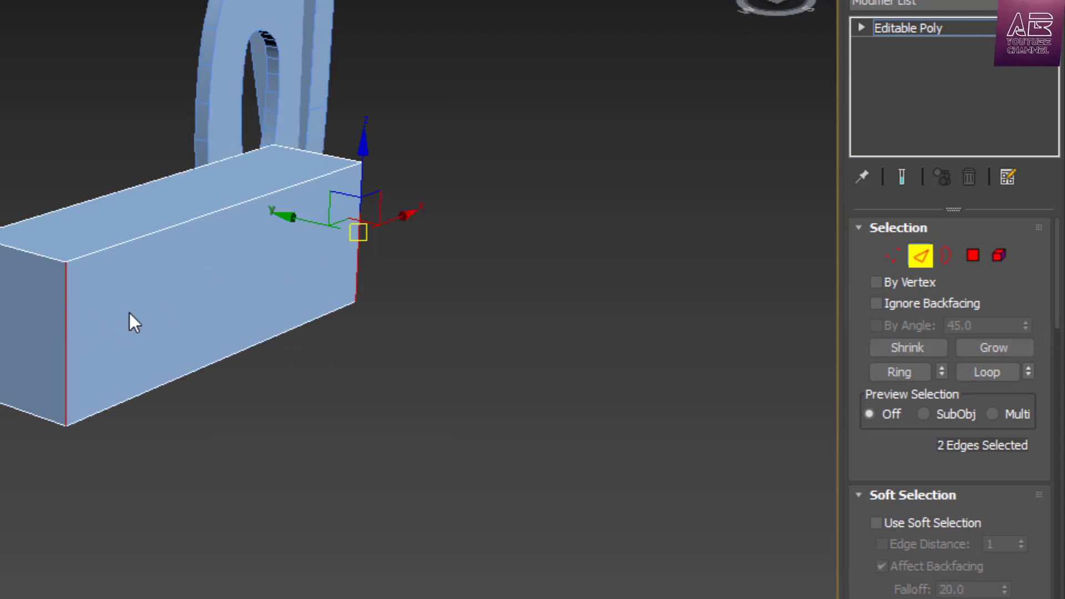
{"action": "right_click", "coordinate": [236, 293]}
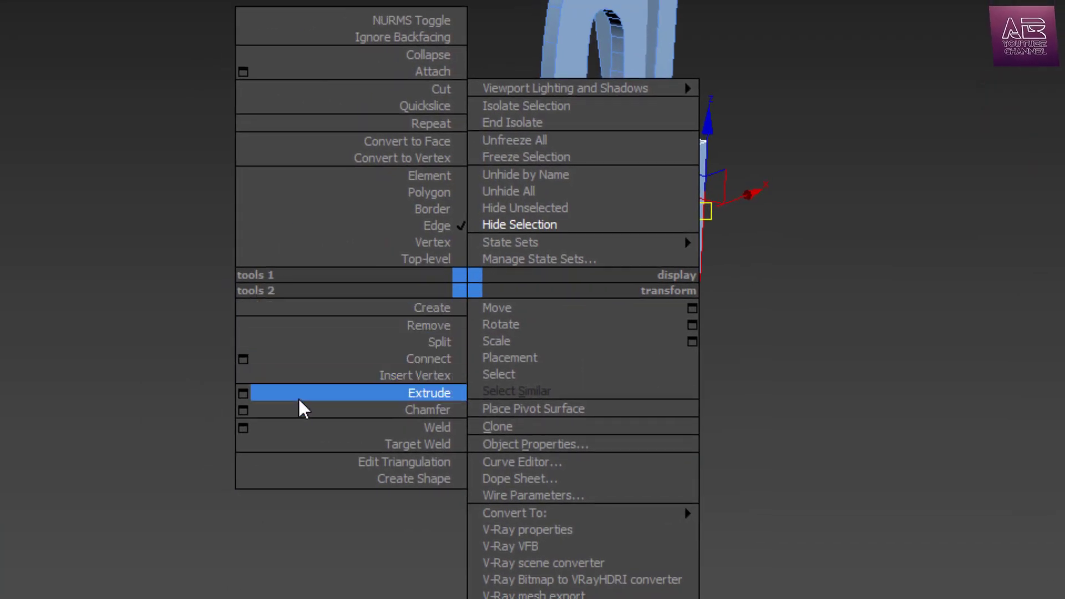
{"action": "left_click", "coordinate": [244, 410]}
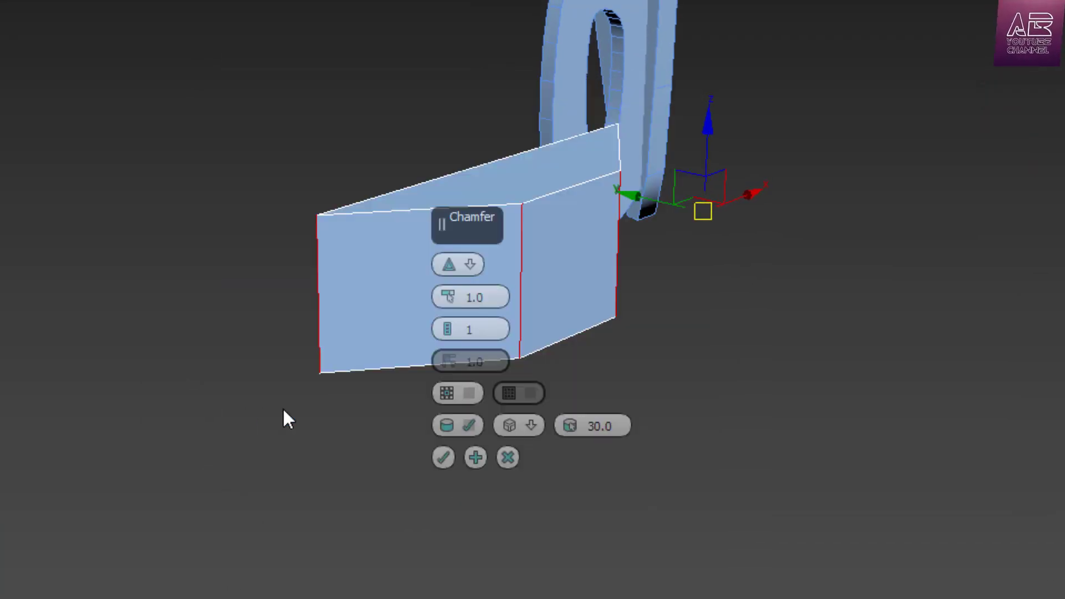
{"action": "left_click", "coordinate": [448, 325]}
{"action": "left_click", "coordinate": [448, 324]}
{"action": "left_click", "coordinate": [447, 325]}
{"action": "left_click", "coordinate": [448, 324]}
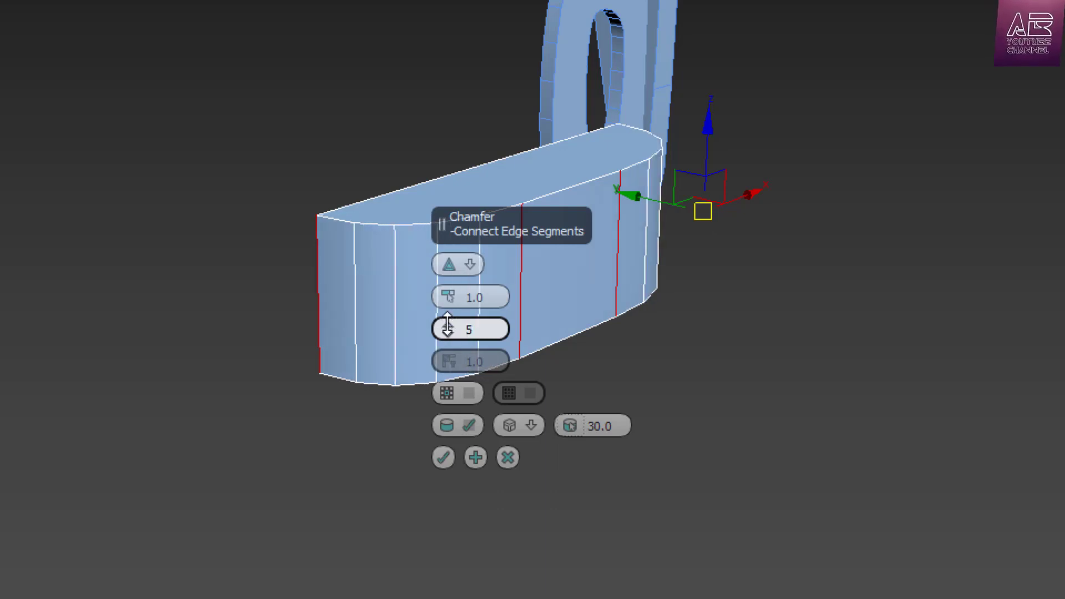
{"action": "left_click_drag", "start_coordinate": [449, 299], "coordinate": [455, 301]}
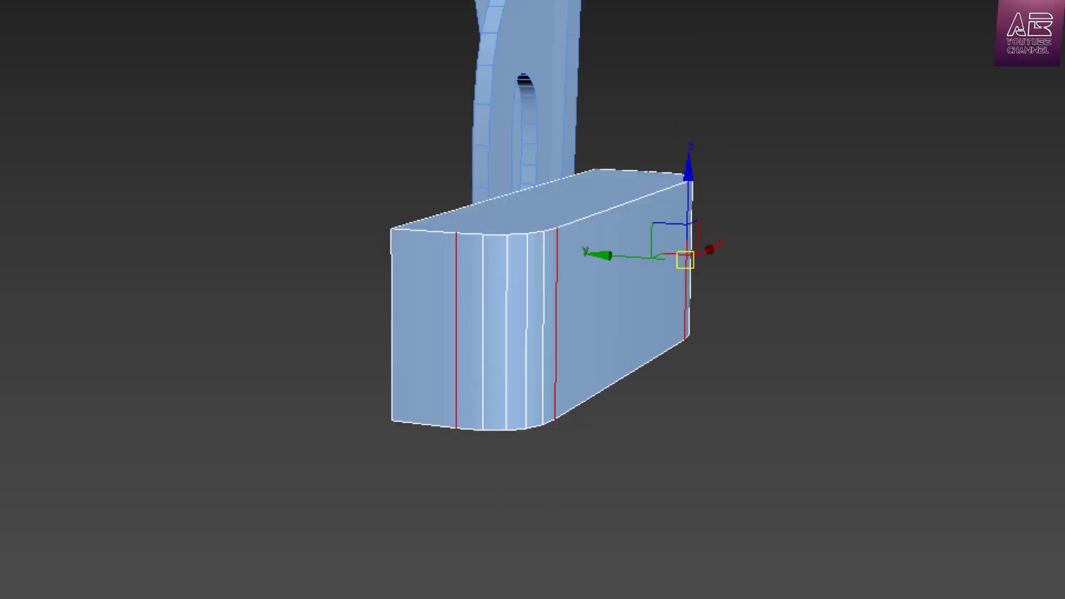
Chamfer the box's outline edges with 5 segments, leaving out the vertical edges along the rounded corners.
{"action": "left_click_drag", "start_coordinate": [906, 65], "coordinate": [297, 483]}
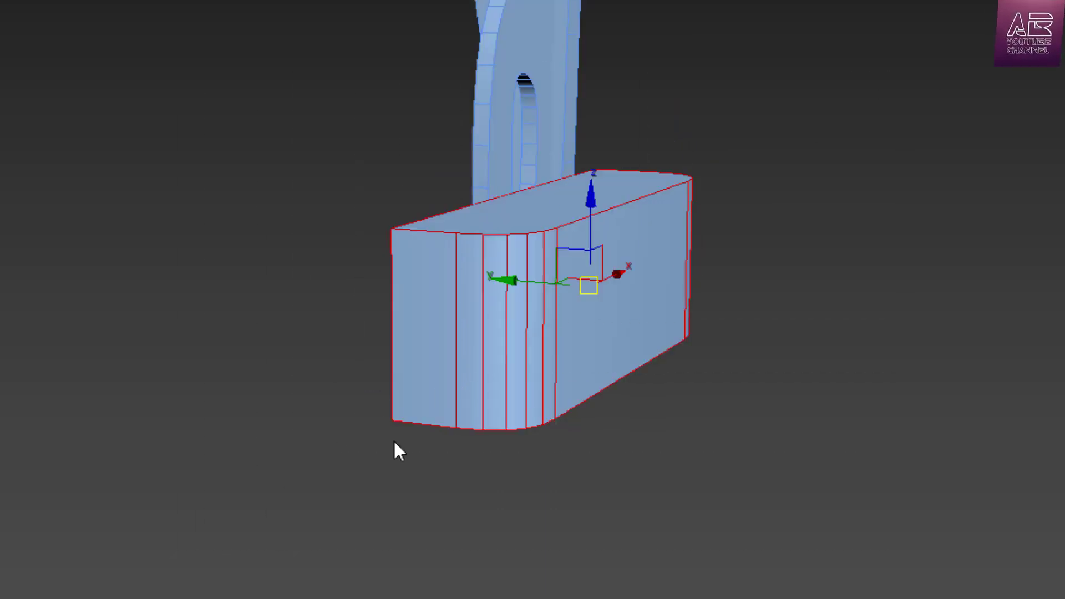
{"action": "right_click", "coordinate": [555, 281]}
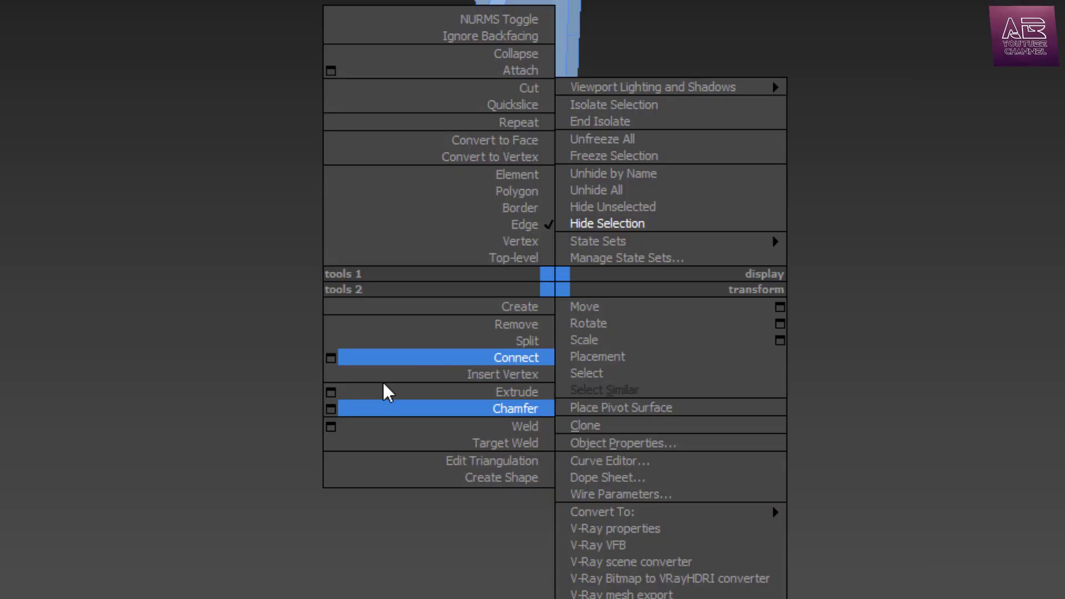
{"action": "left_click", "coordinate": [331, 409]}
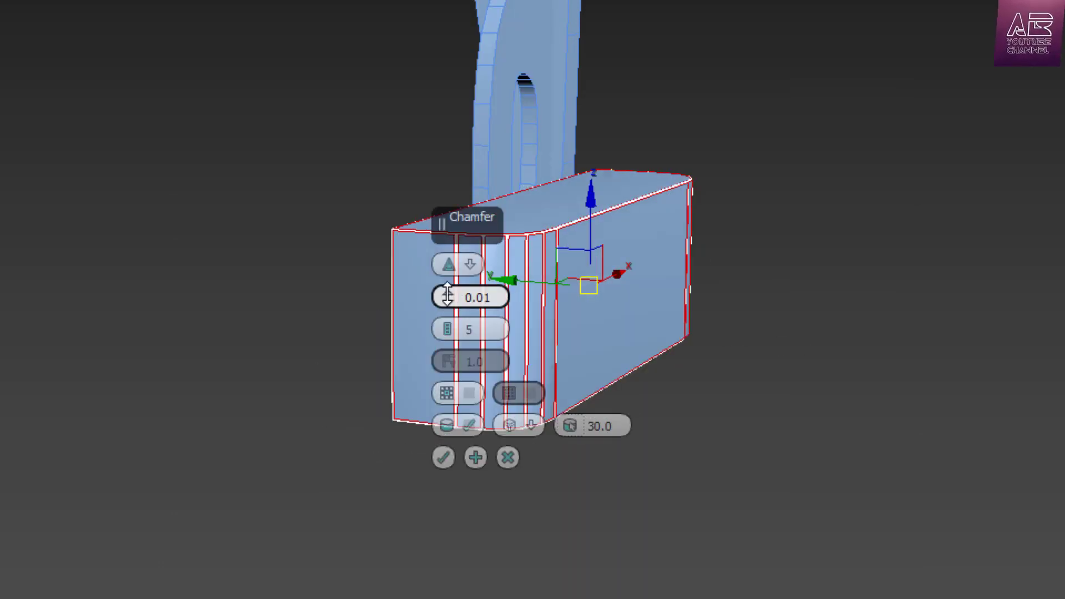
{"action": "left_click_drag", "start_coordinate": [447, 295], "coordinate": [447, 283]}
{"action": "middle_click_drag", "start_coordinate": [555, 310], "coordinate": [610, 280], "text": "alt"}
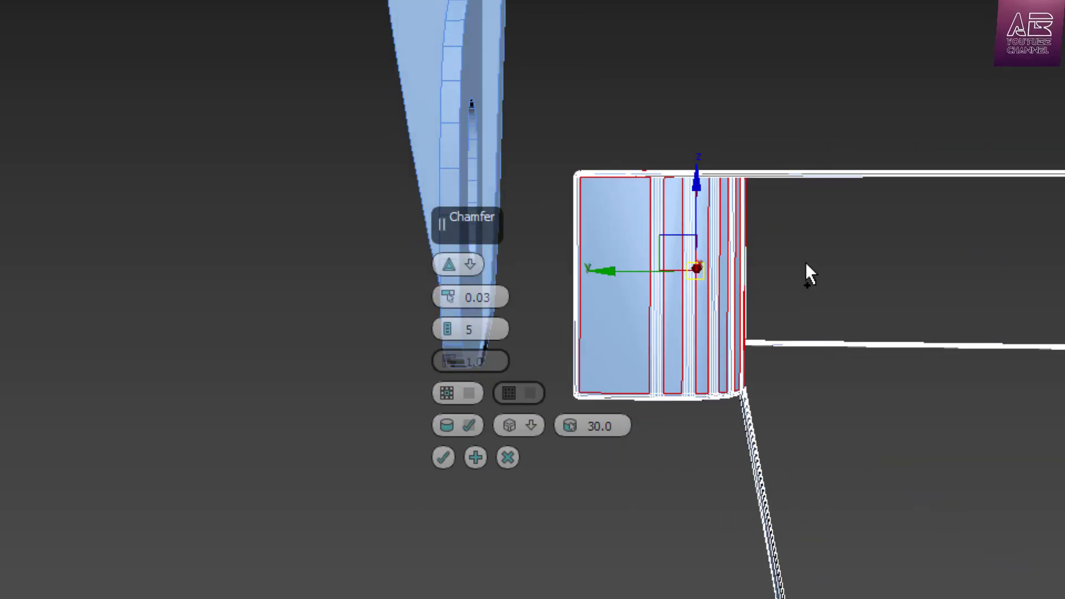
{"action": "left_click_drag", "start_coordinate": [804, 256], "coordinate": [642, 305], "text": "ctrl"}
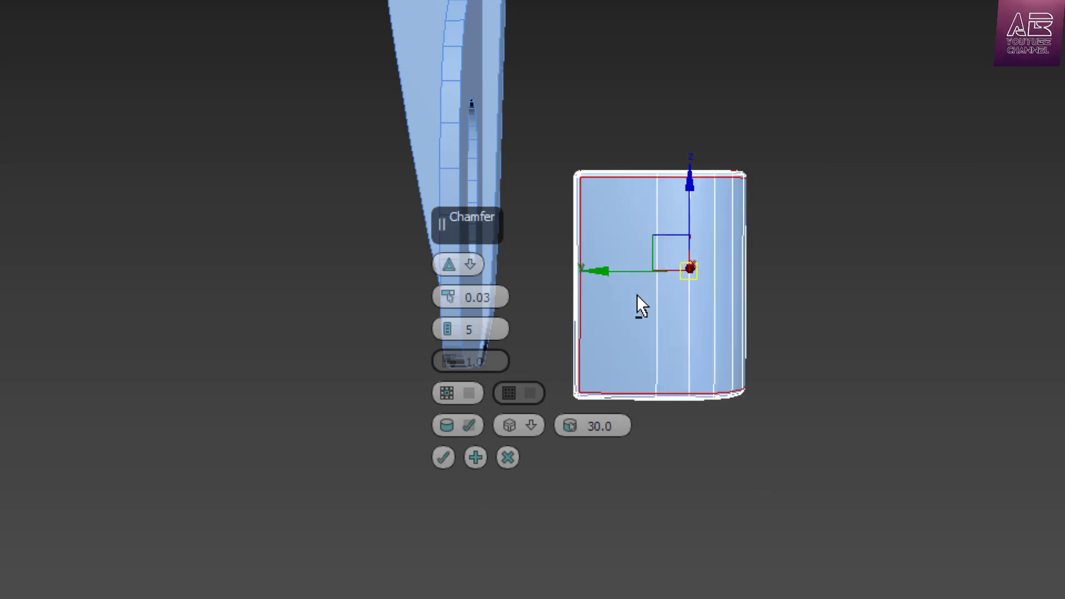
{"action": "middle_click_drag", "start_coordinate": [411, 153], "coordinate": [524, 157], "text": "alt"}
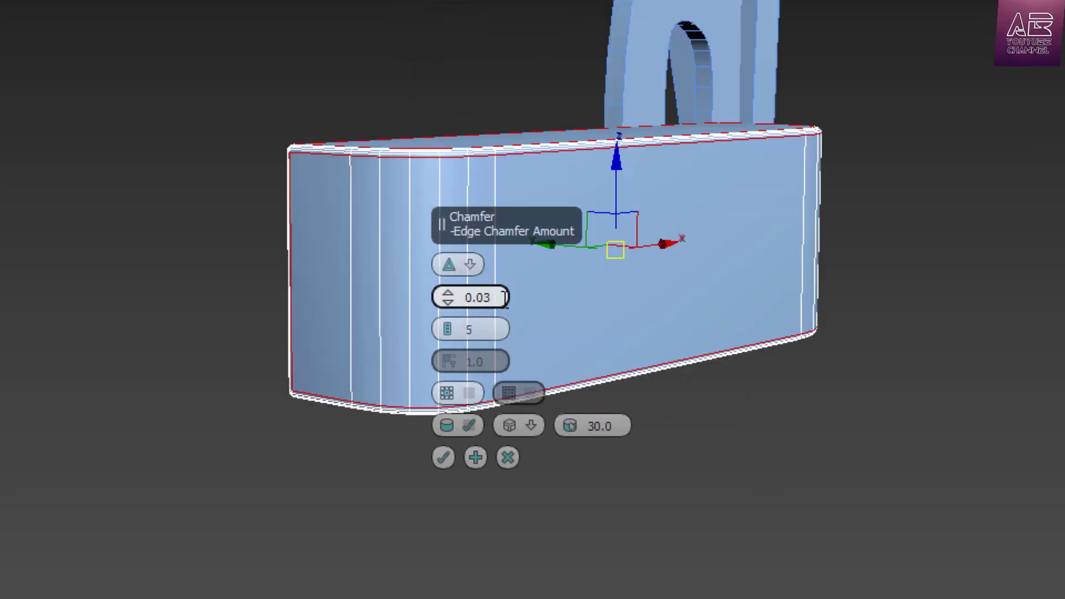
Adjust the chamfer amount, trying 0.25 before settling on a narrower rounding around the box's outer edges.
{"action": "double_click", "coordinate": [428, 297]}
{"action": "type", "text": "0.25"}
{"action": "key", "text": "Return"}
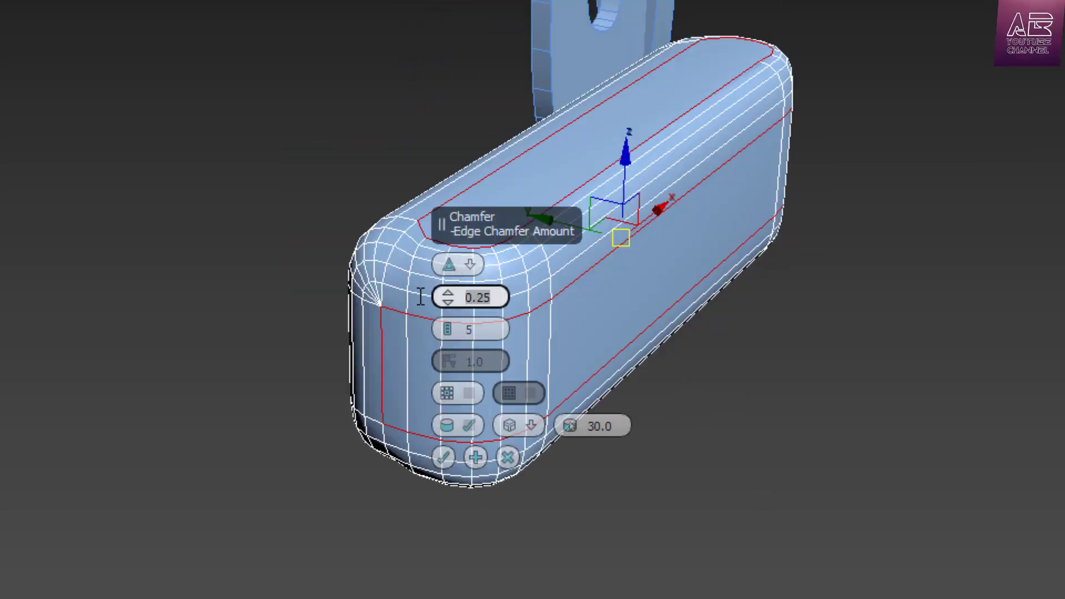
{"action": "type", "text": "1"}
{"action": "key", "text": "Return"}
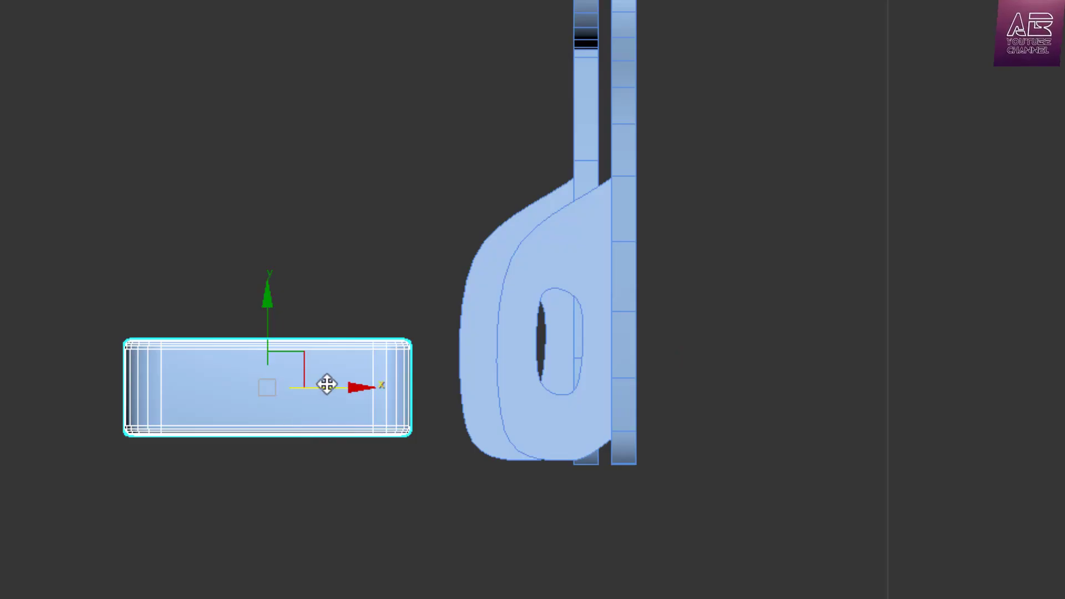
Move the rounded box over to the slotted plate at slot height and set it against the plate's outer face.
{"action": "left_click_drag", "start_coordinate": [326, 384], "coordinate": [561, 347]}
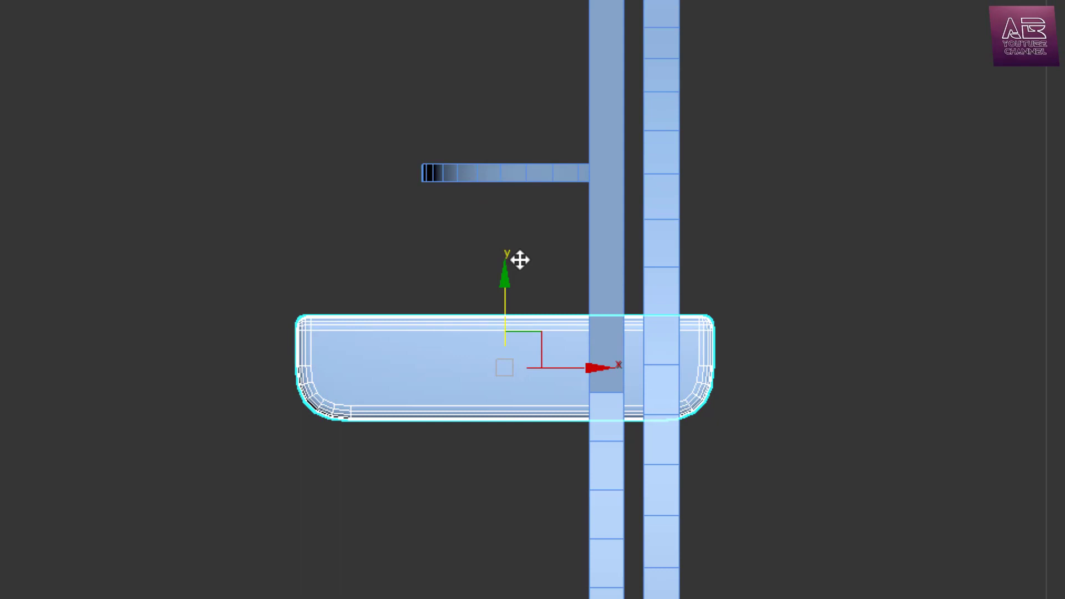
{"action": "left_click_drag", "start_coordinate": [518, 257], "coordinate": [554, 179]}
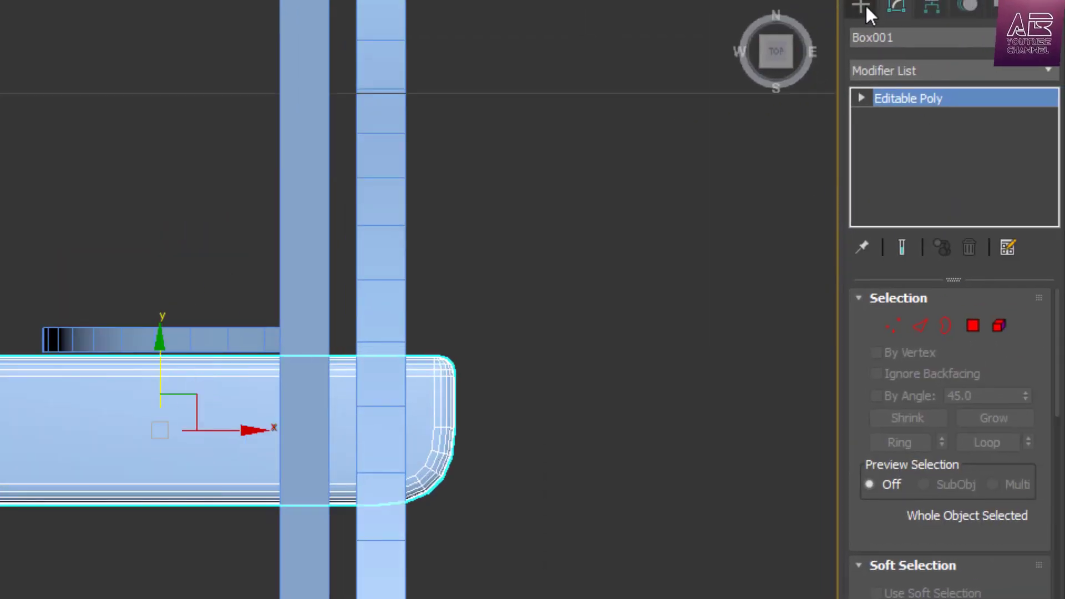
Draw a straight line from the brake pad through the slotted plate, enabled in renderer and viewport with thickness 0.6 and 8 sides.
{"action": "left_click", "coordinate": [864, 6]}
{"action": "left_click", "coordinate": [890, 36]}
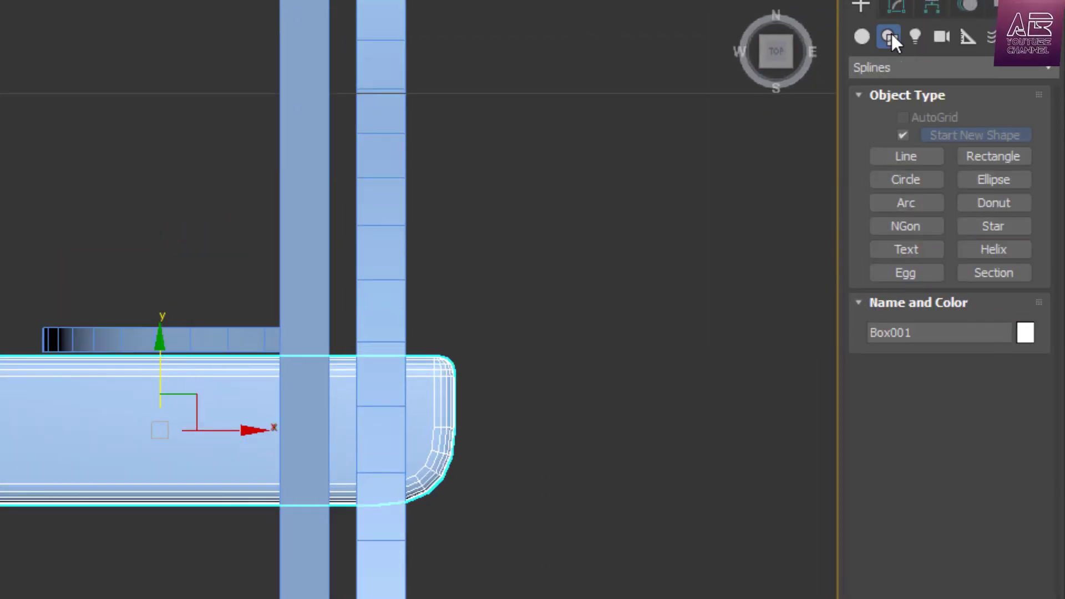
{"action": "left_click", "coordinate": [906, 156]}
{"action": "left_click", "coordinate": [160, 431]}
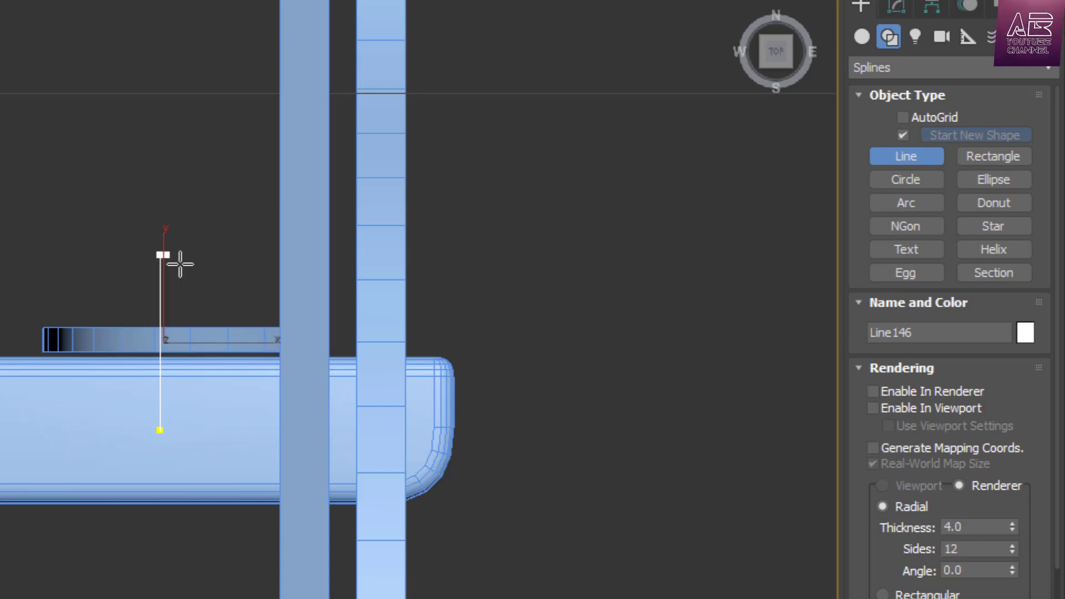
{"action": "left_click", "coordinate": [180, 264]}
{"action": "right_click", "coordinate": [181, 264]}
{"action": "left_click", "coordinate": [904, 392]}
{"action": "left_click", "coordinate": [903, 407]}
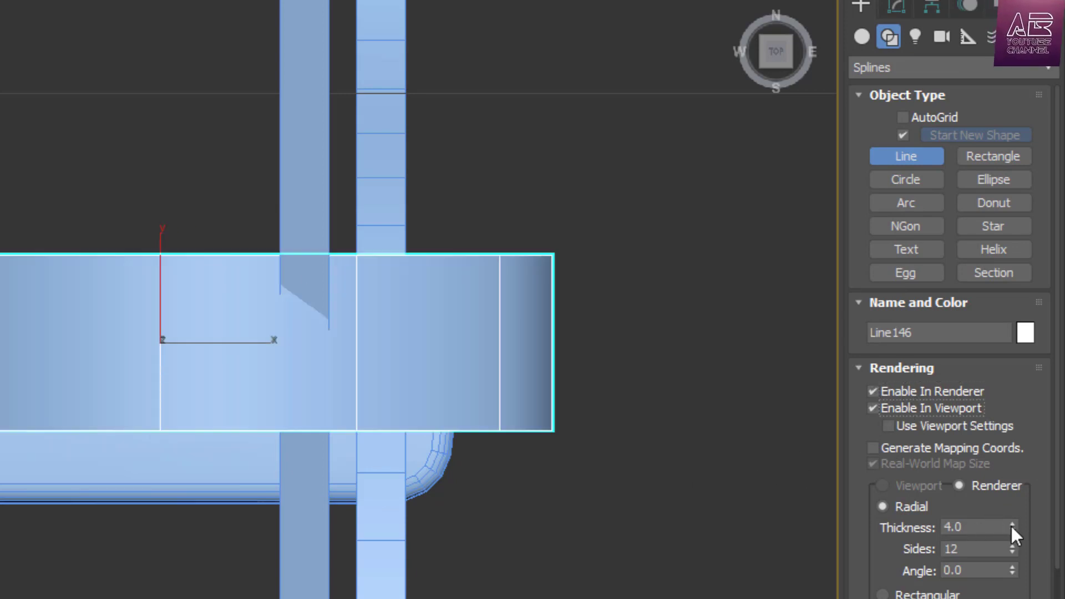
{"action": "left_click_drag", "start_coordinate": [1012, 527], "coordinate": [1013, 558]}
{"action": "key", "text": "BackSpace"}
{"action": "key", "text": "Tab"}
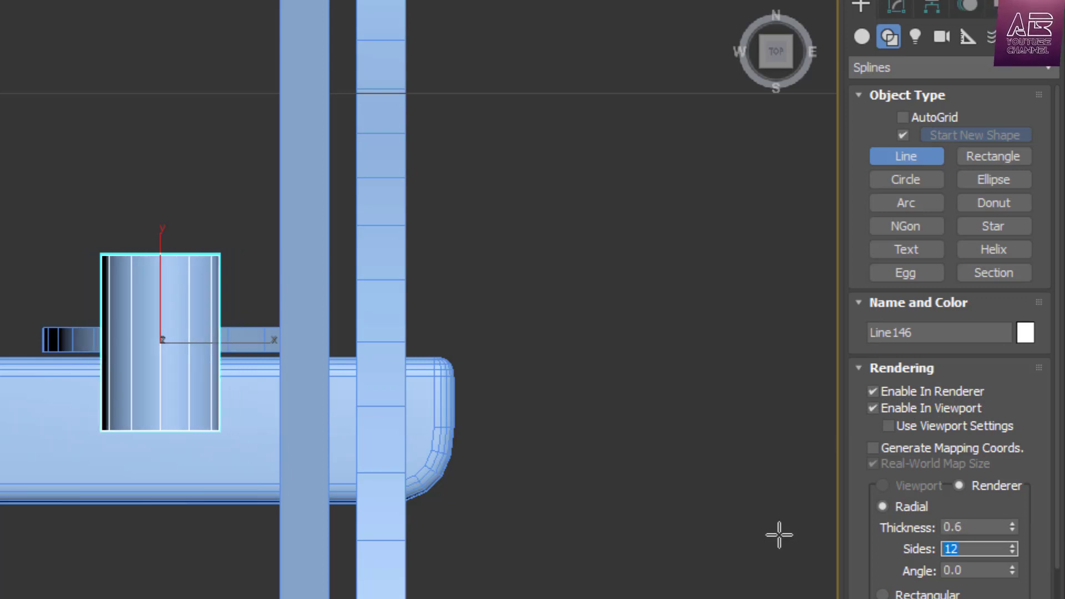
{"action": "key", "text": "Return"}
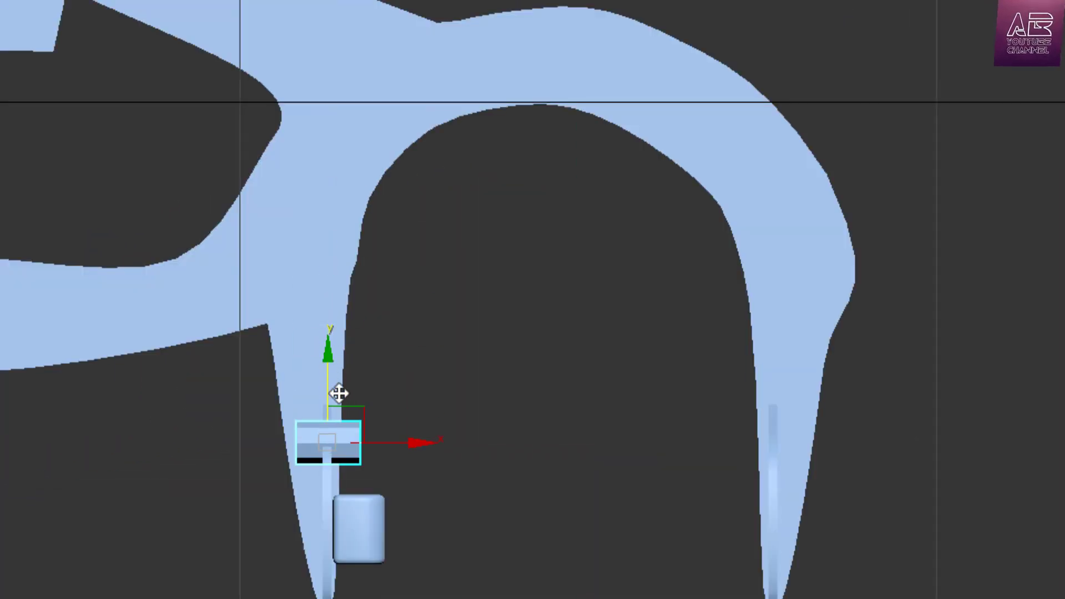
Lower the thick line to slot height and shorten it from both ends into a nut sitting on the slotted plate's back face.
{"action": "left_click_drag", "start_coordinate": [340, 392], "coordinate": [349, 450]}
{"action": "scroll", "coordinate": [337, 557], "scroll_direction": "up", "scroll_amount": 4}
{"action": "left_click_drag", "start_coordinate": [308, 330], "coordinate": [331, 376]}
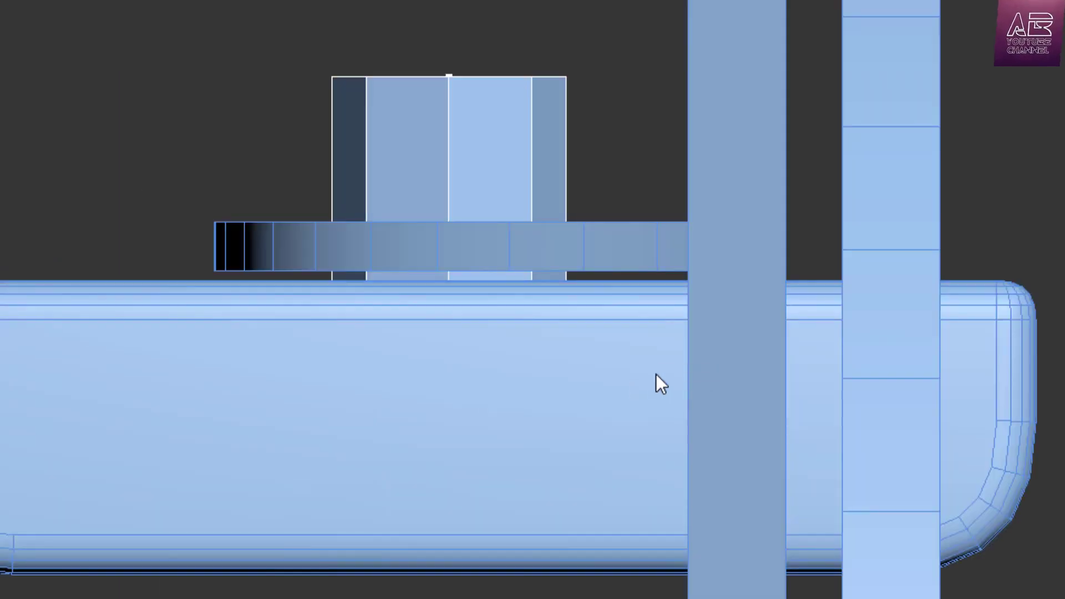
{"action": "key", "text": "w"}
{"action": "left_click_drag", "start_coordinate": [472, 249], "coordinate": [487, 150]}
{"action": "left_click_drag", "start_coordinate": [486, 150], "coordinate": [488, 152]}
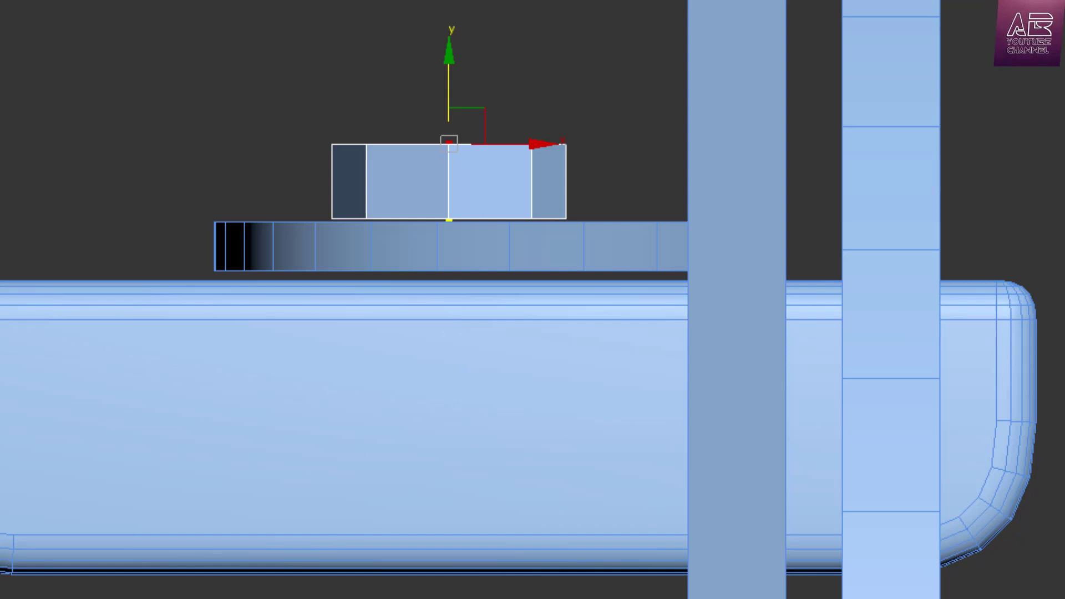
{"action": "key", "text": "1"}
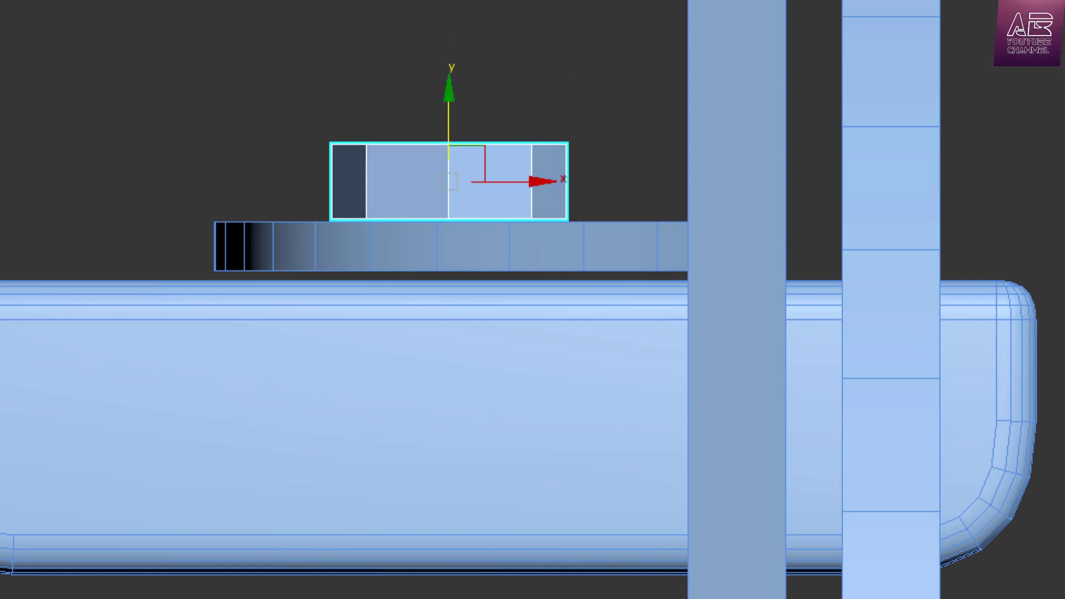
Copy the nut toward the plate as a thinner bolt through its centre, with thickness 0.3 and 12 sides.
{"action": "mouse_move", "coordinate": [446, 111]}
{"action": "left_mouse_down", "text": "shift"}
{"action": "mouse_move", "coordinate": [459, 145]}
{"action": "mouse_move", "coordinate": [448, 147]}
{"action": "left_mouse_up", "text": "shift"}
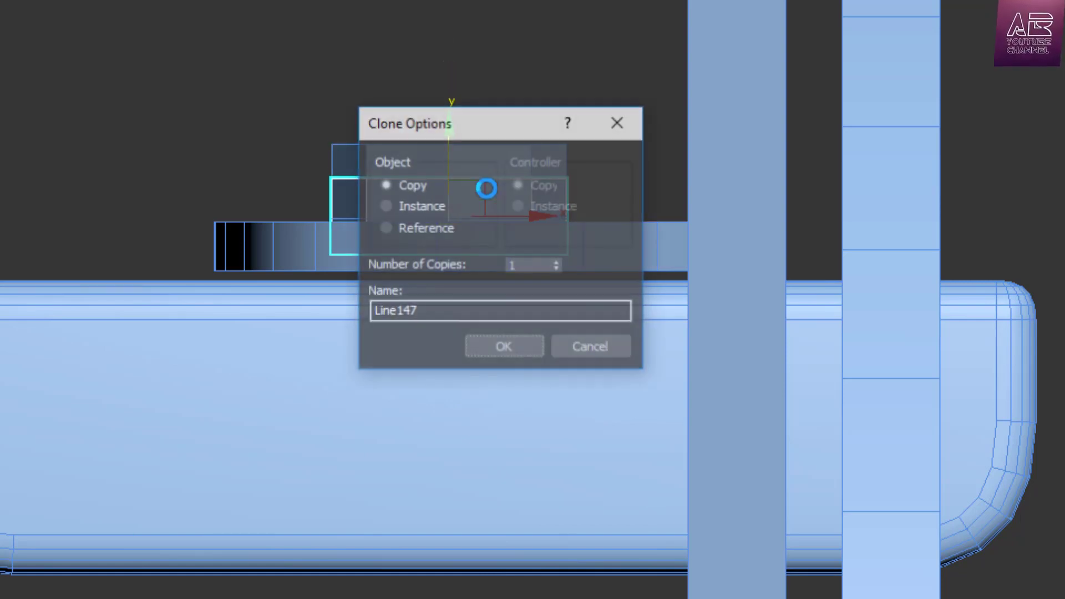
{"action": "left_click", "coordinate": [500, 347]}
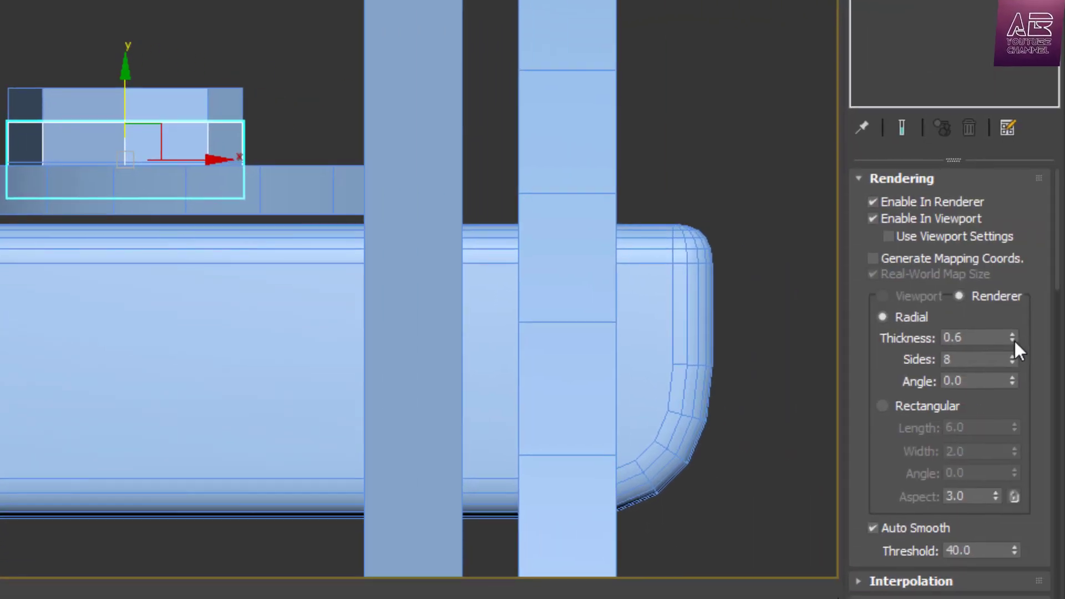
{"action": "left_click_drag", "start_coordinate": [997, 339], "coordinate": [754, 345]}
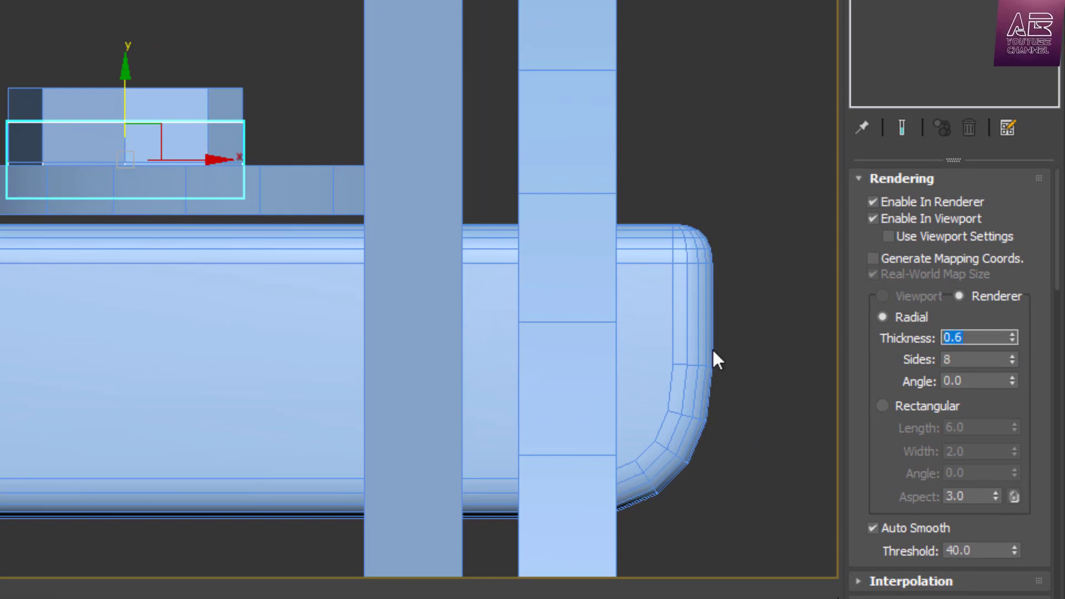
{"action": "type", "text": "0.35"}
{"action": "key", "text": "Return"}
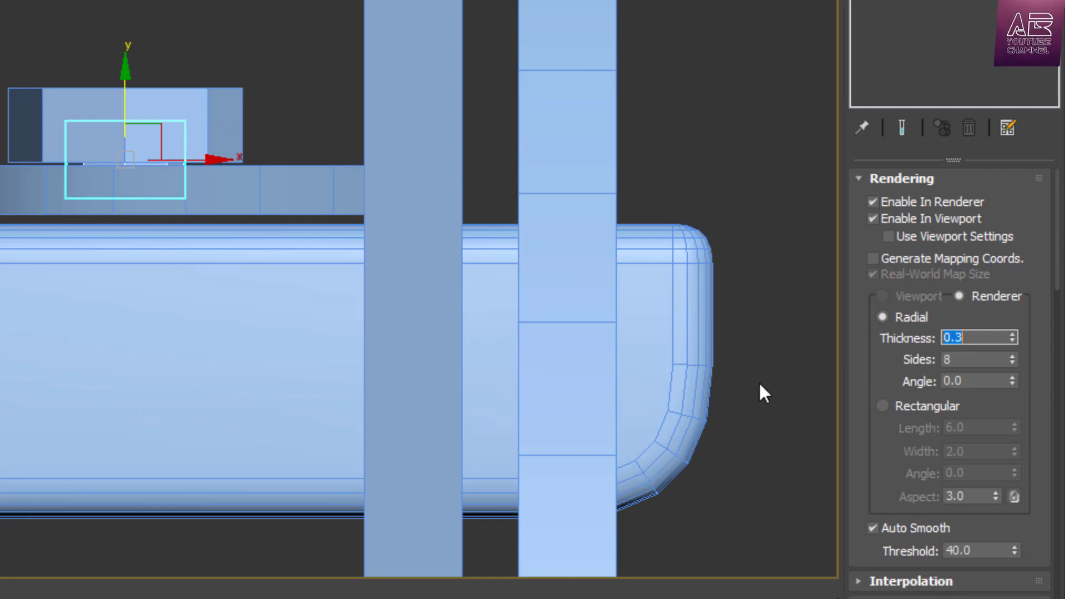
{"action": "key", "text": "Tab"}
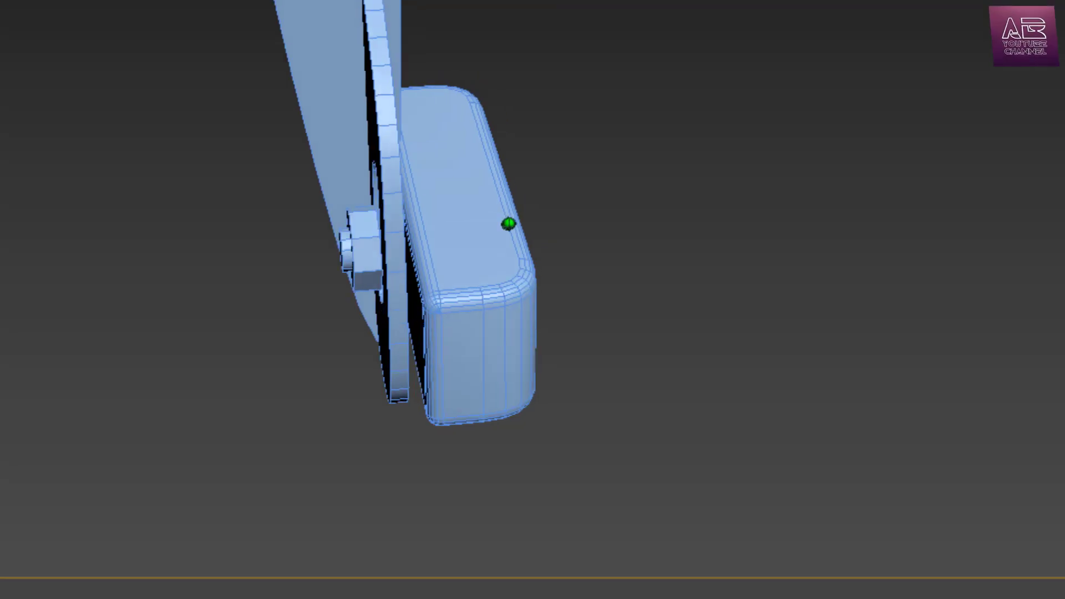
Select the brake pad with its nut and bolt and copy them over to the slotted plate on the opposite arm.
{"action": "scroll", "coordinate": [509, 224], "scroll_direction": "up", "scroll_amount": 3}
{"action": "middle_click_drag", "start_coordinate": [508, 223], "coordinate": [550, 247], "text": "alt"}
{"action": "left_click", "coordinate": [459, 319]}
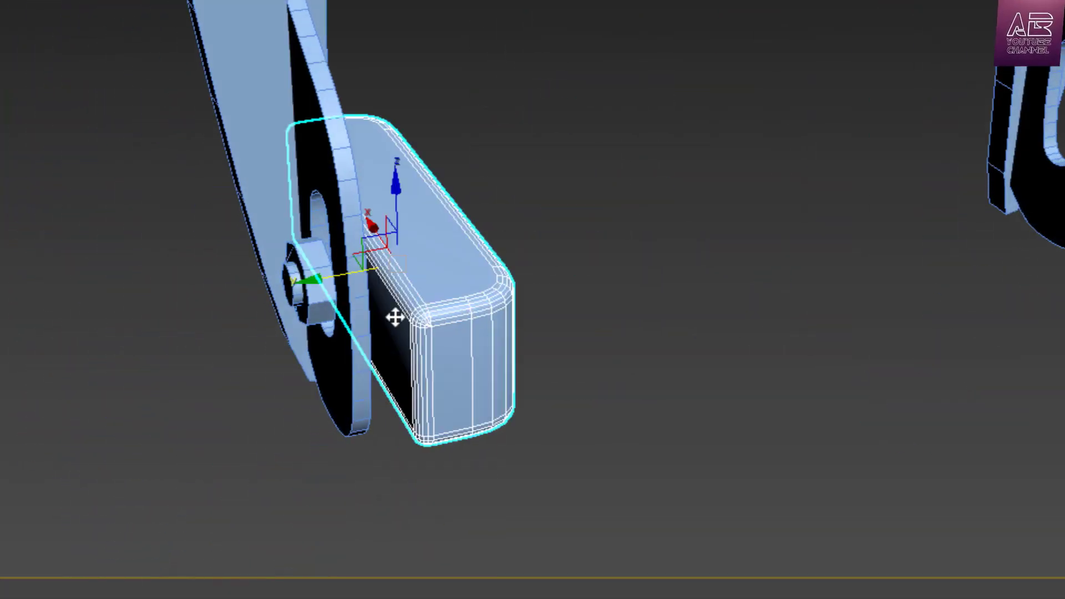
{"action": "left_click", "coordinate": [318, 299], "text": "ctrl"}
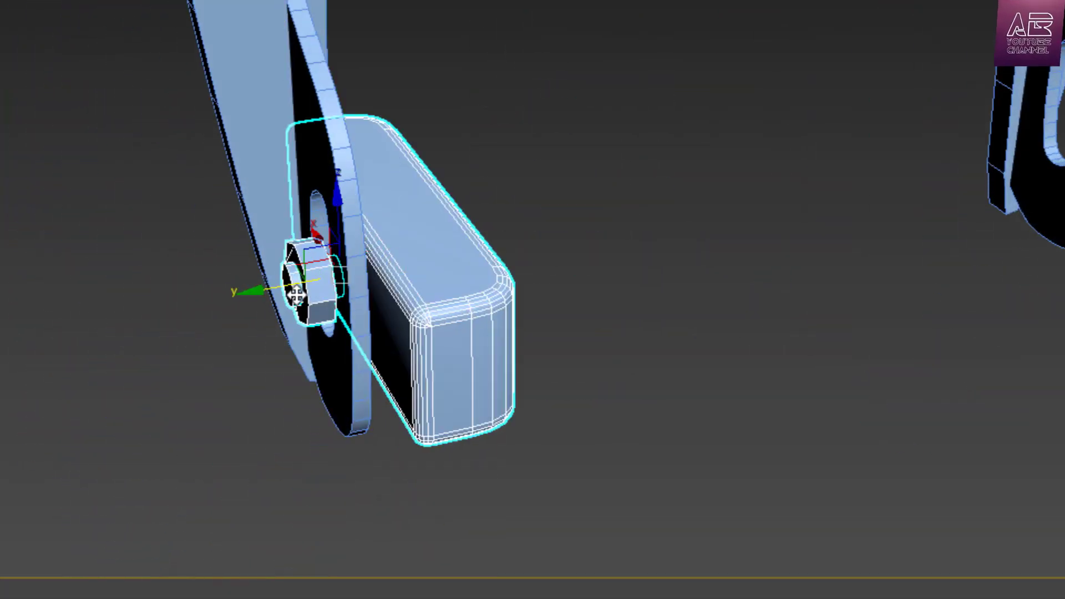
{"action": "key", "text": "alt+w"}
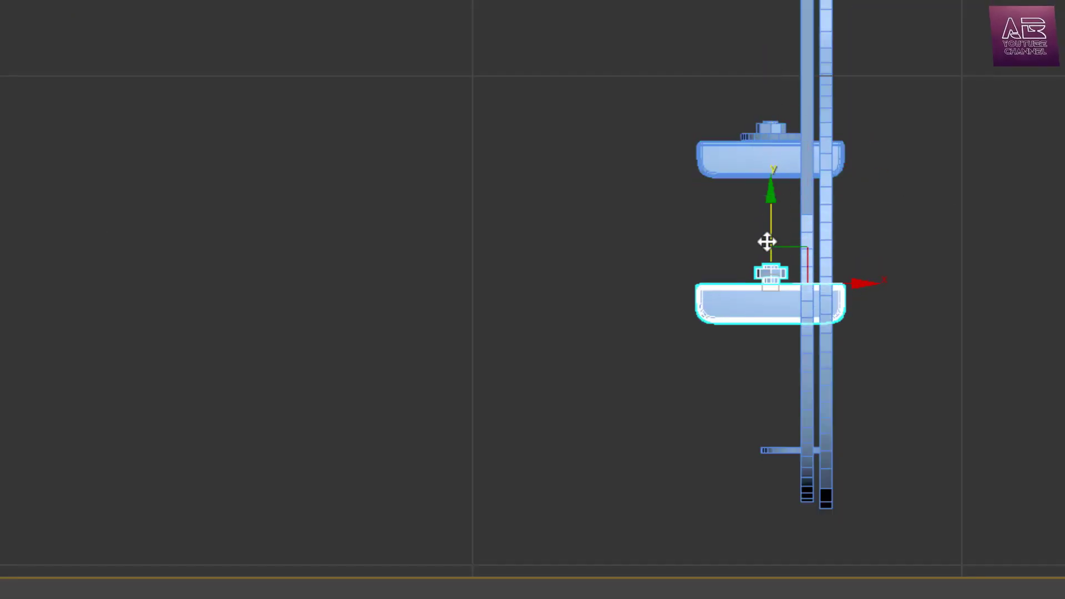
{"action": "left_click_drag", "start_coordinate": [766, 241], "coordinate": [777, 375], "text": "shift"}
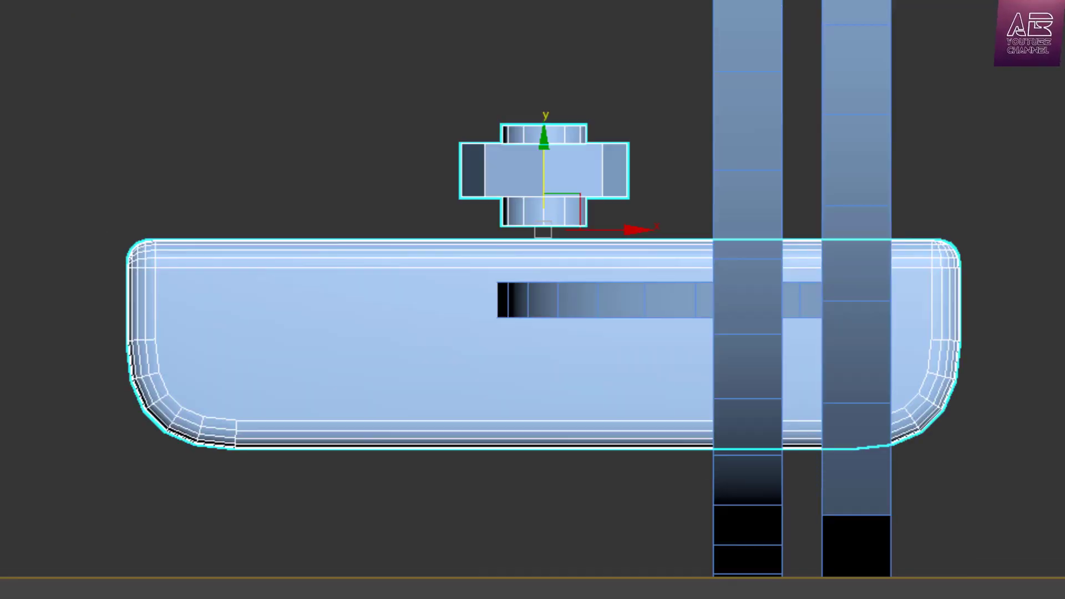
Mirror the copied pad assembly across the Y axis without cloning and set it against the opposite slotted plate.
{"action": "left_click", "coordinate": [720, 2]}
{"action": "left_click", "coordinate": [564, 108]}
{"action": "left_click", "coordinate": [557, 374]}
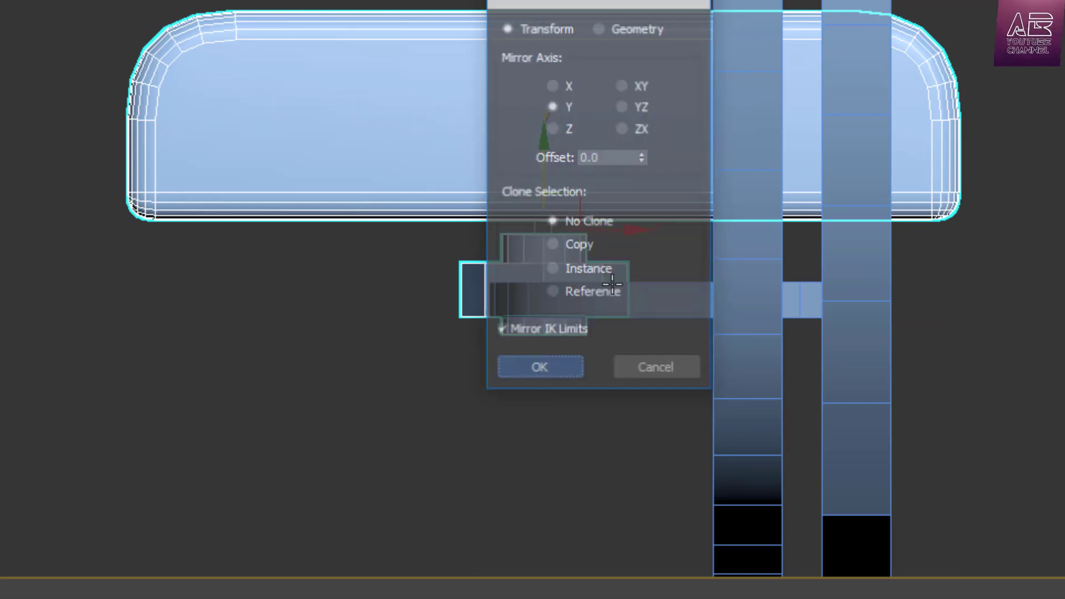
{"action": "left_click_drag", "start_coordinate": [555, 172], "coordinate": [582, 218]}
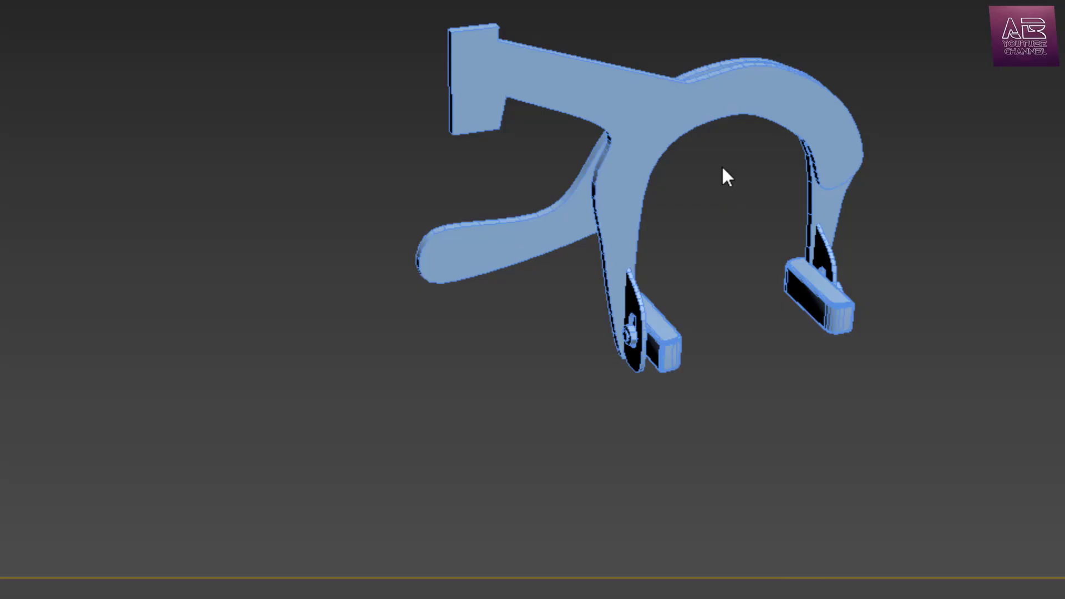
{"action": "scroll", "coordinate": [725, 169], "scroll_direction": "up", "scroll_amount": 4}
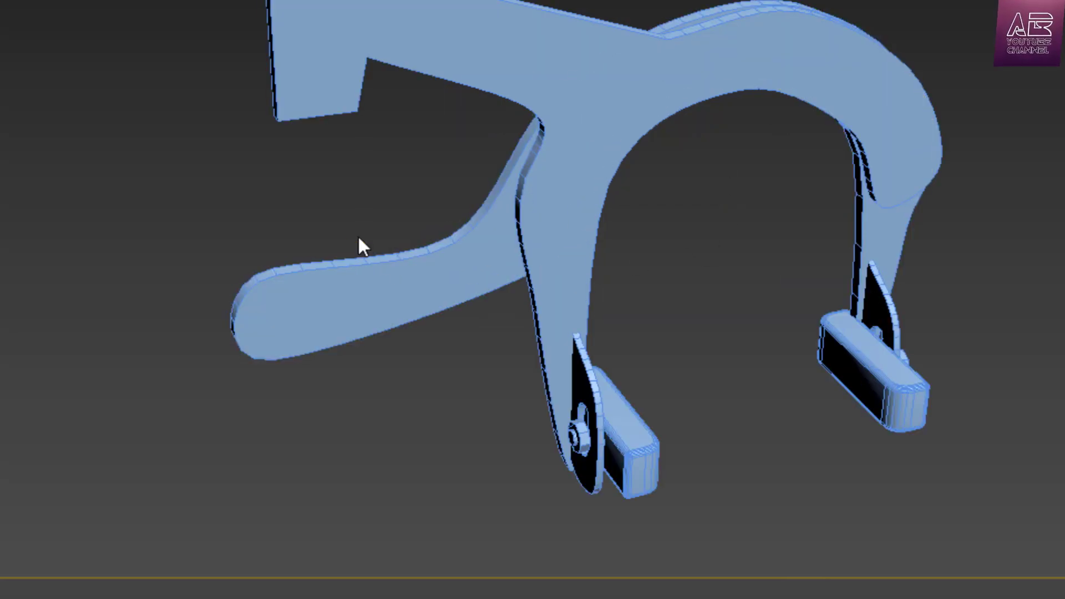
{"action": "scroll", "coordinate": [359, 239], "scroll_direction": "up", "scroll_amount": 2}
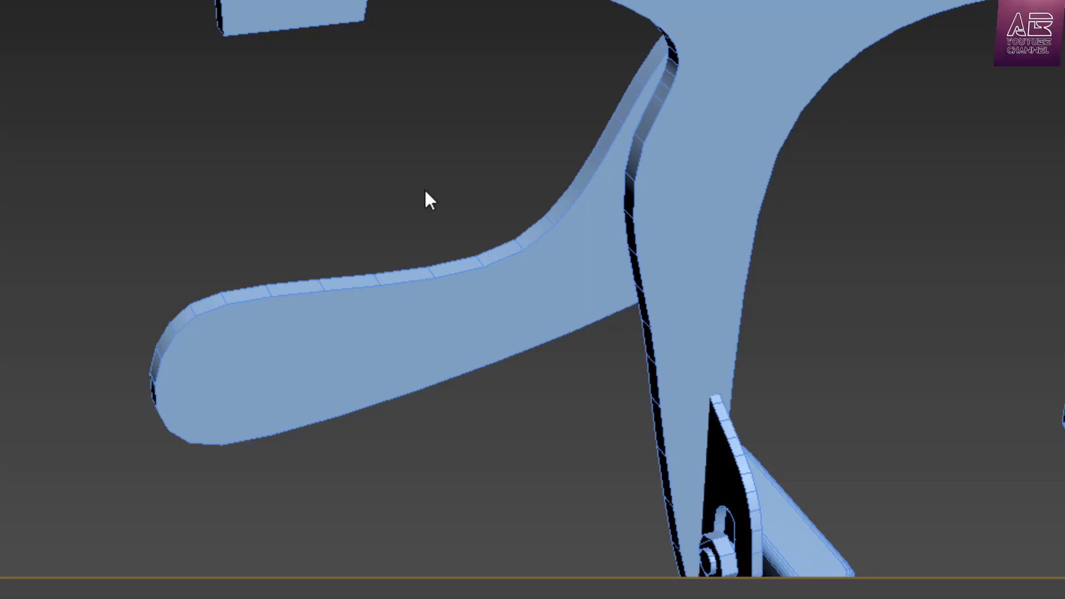
{"action": "scroll", "coordinate": [426, 192], "scroll_direction": "down", "scroll_amount": 2}
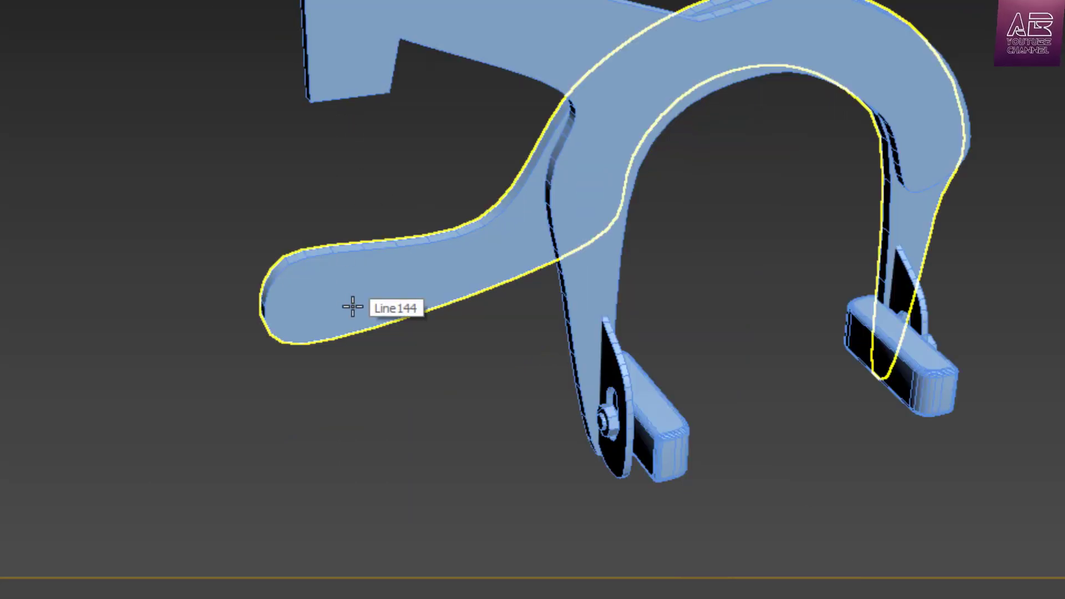
{"action": "scroll", "coordinate": [632, 483], "scroll_direction": "up", "scroll_amount": 4}
{"action": "left_click", "coordinate": [564, 350]}
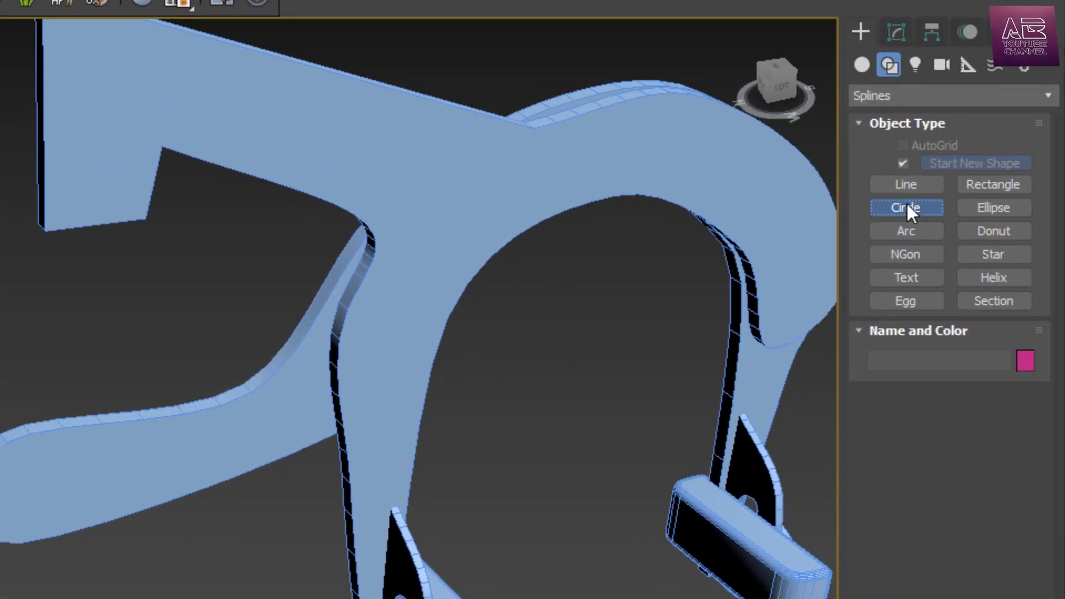
Draw an open line profile in the top view, starting inside the front caliper arm and bending outward from its face.
{"action": "left_click", "coordinate": [906, 207]}
{"action": "left_click", "coordinate": [906, 184]}
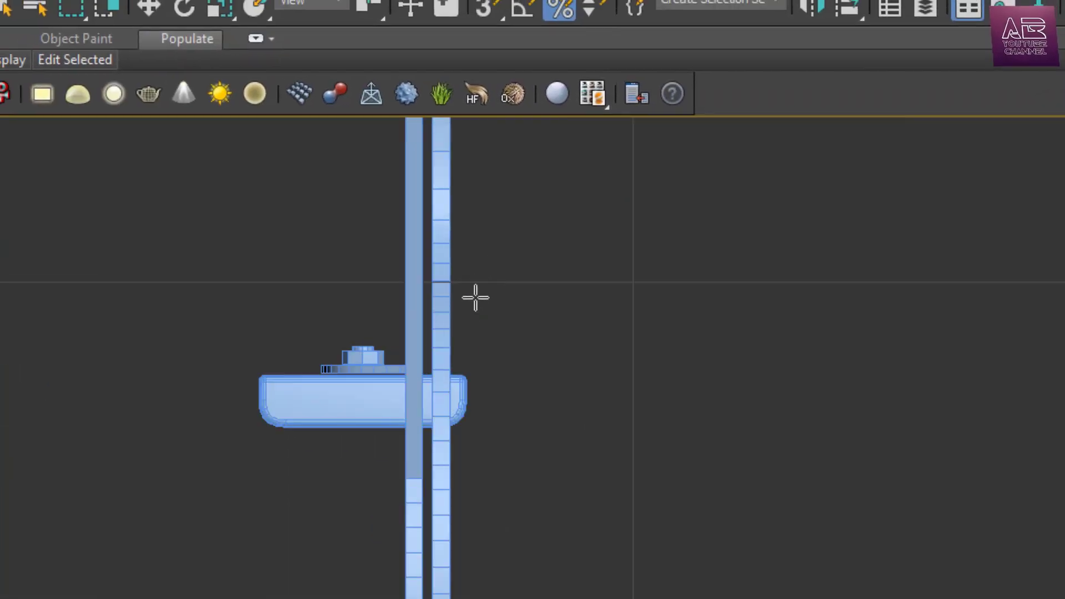
{"action": "scroll", "coordinate": [475, 332], "scroll_direction": "down", "scroll_amount": 2}
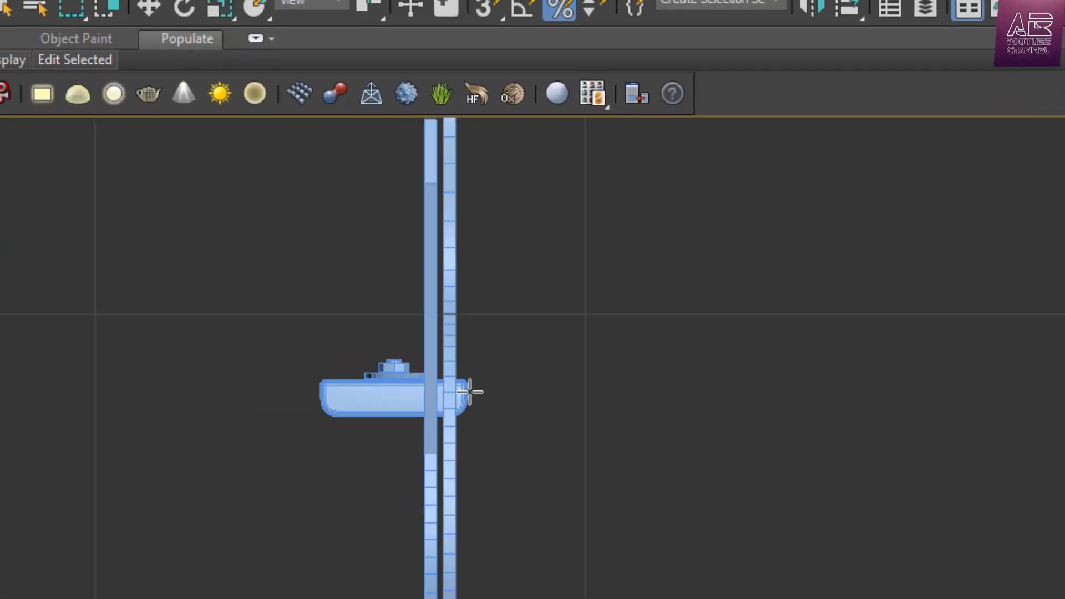
{"action": "scroll", "coordinate": [432, 287], "scroll_direction": "up", "scroll_amount": 6}
{"action": "scroll", "coordinate": [506, 350], "scroll_direction": "down", "scroll_amount": 2}
{"action": "scroll", "coordinate": [475, 187], "scroll_direction": "up", "scroll_amount": 2}
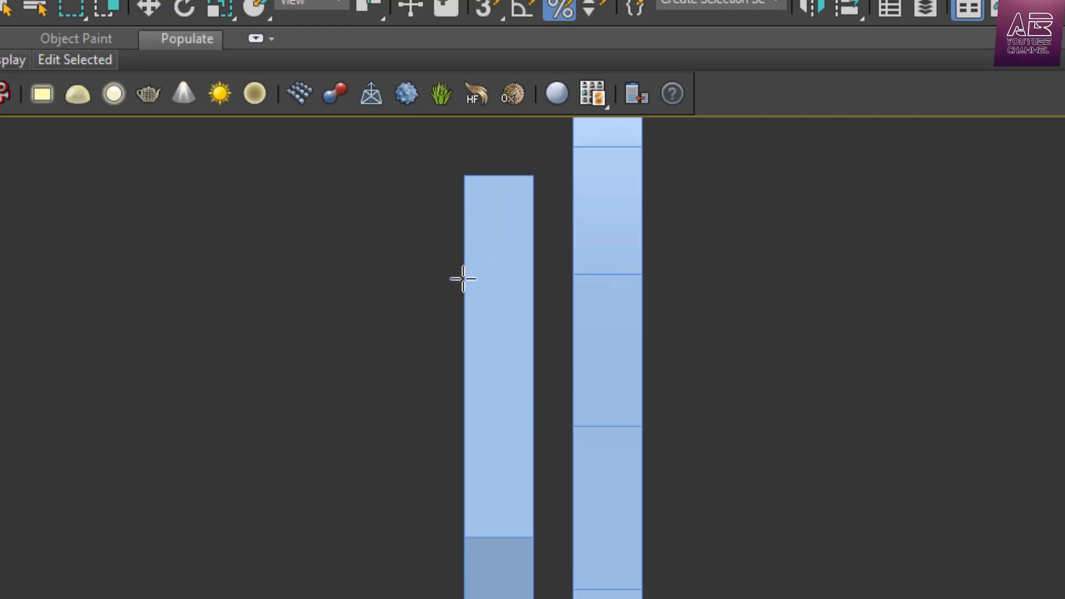
{"action": "left_click", "coordinate": [480, 273]}
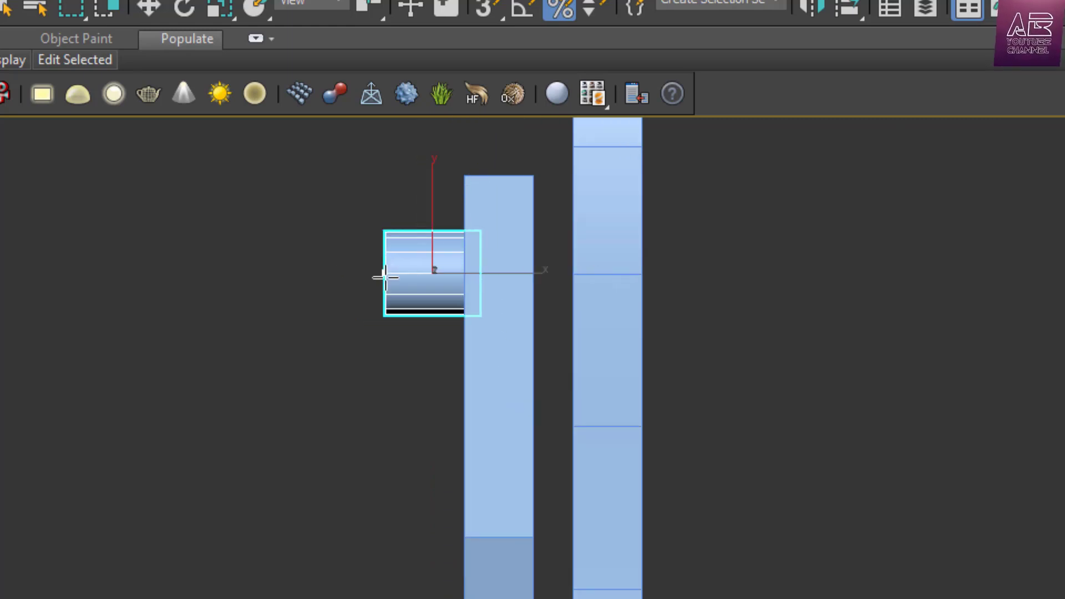
{"action": "left_click", "coordinate": [384, 275]}
{"action": "left_click", "coordinate": [326, 312]}
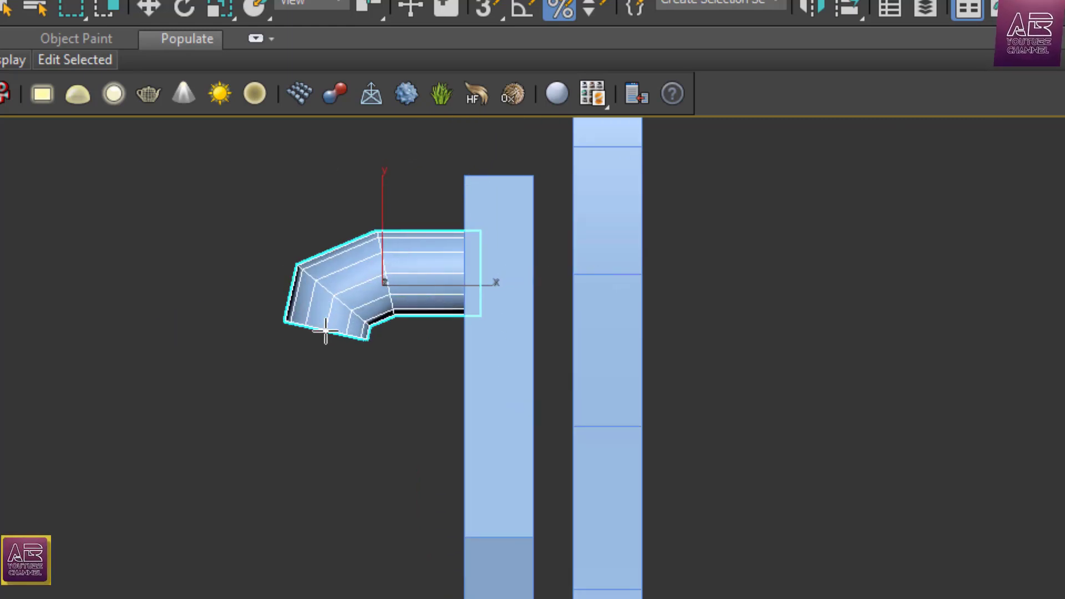
{"action": "right_click", "coordinate": [382, 366]}
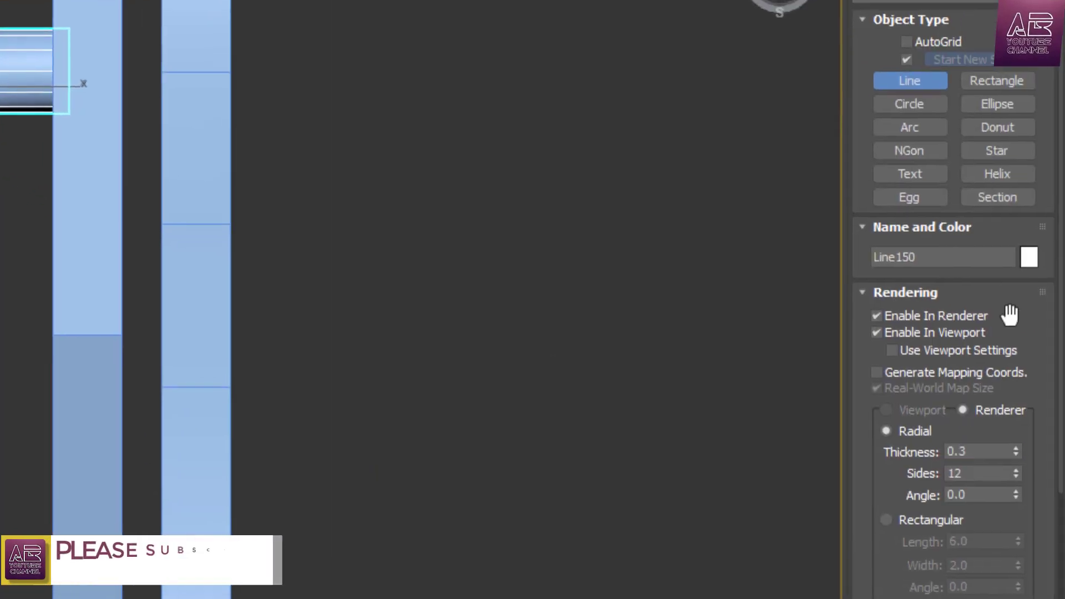
Turn off the profile line's renderer and viewport thickness, then smooth its vertices and adjust one to form a rounded cap curve.
{"action": "left_click", "coordinate": [970, 319]}
{"action": "left_click", "coordinate": [969, 332]}
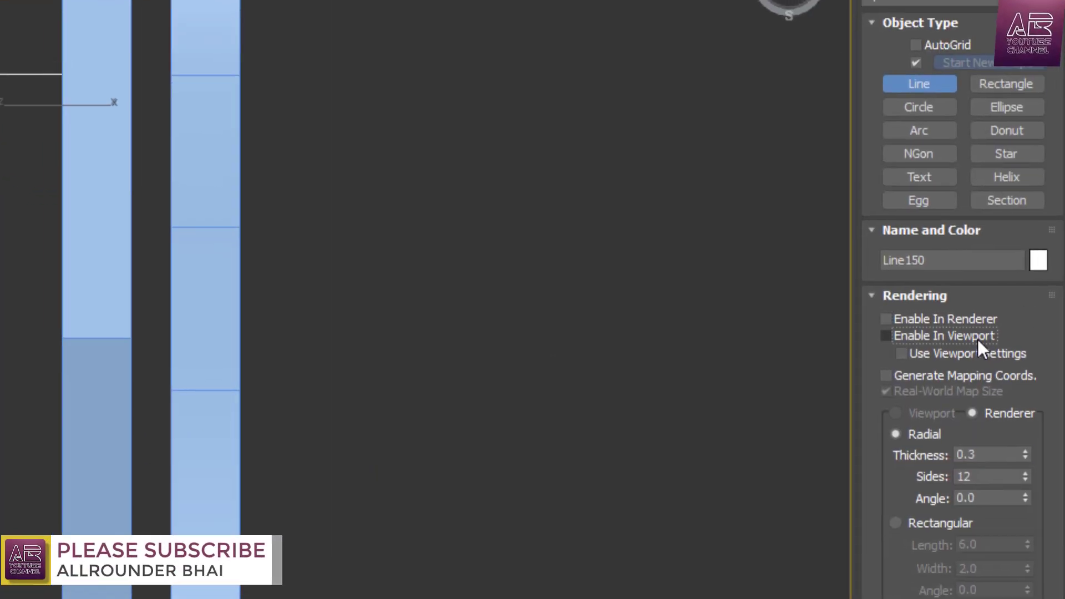
{"action": "right_click", "coordinate": [477, 334]}
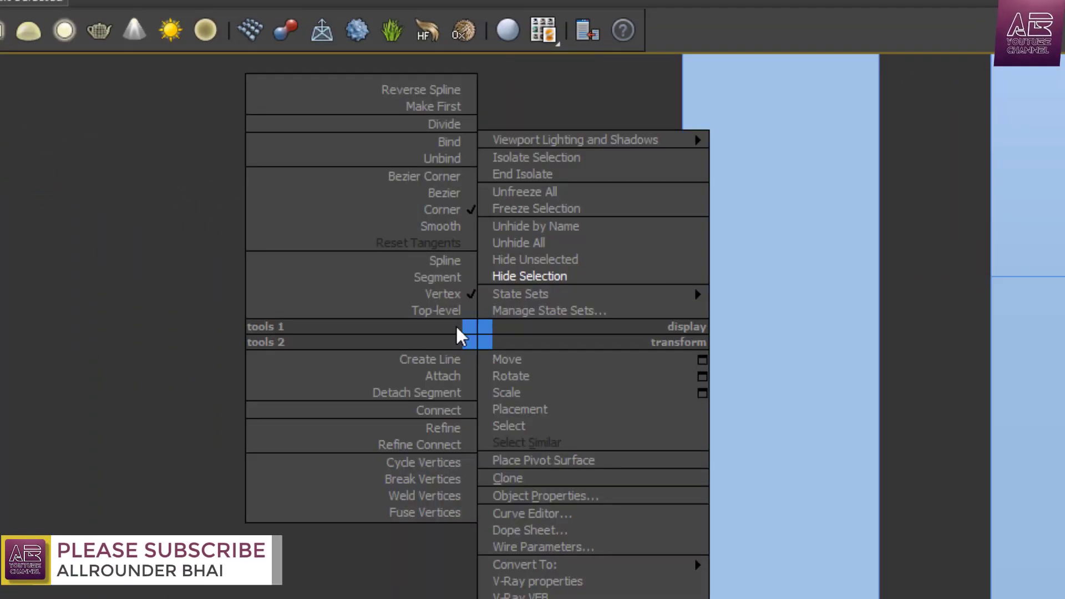
{"action": "left_click", "coordinate": [427, 142]}
{"action": "left_click", "coordinate": [314, 336]}
{"action": "left_click_drag", "start_coordinate": [397, 336], "coordinate": [415, 333]}
{"action": "scroll", "coordinate": [425, 252], "scroll_direction": "down", "scroll_amount": 3}
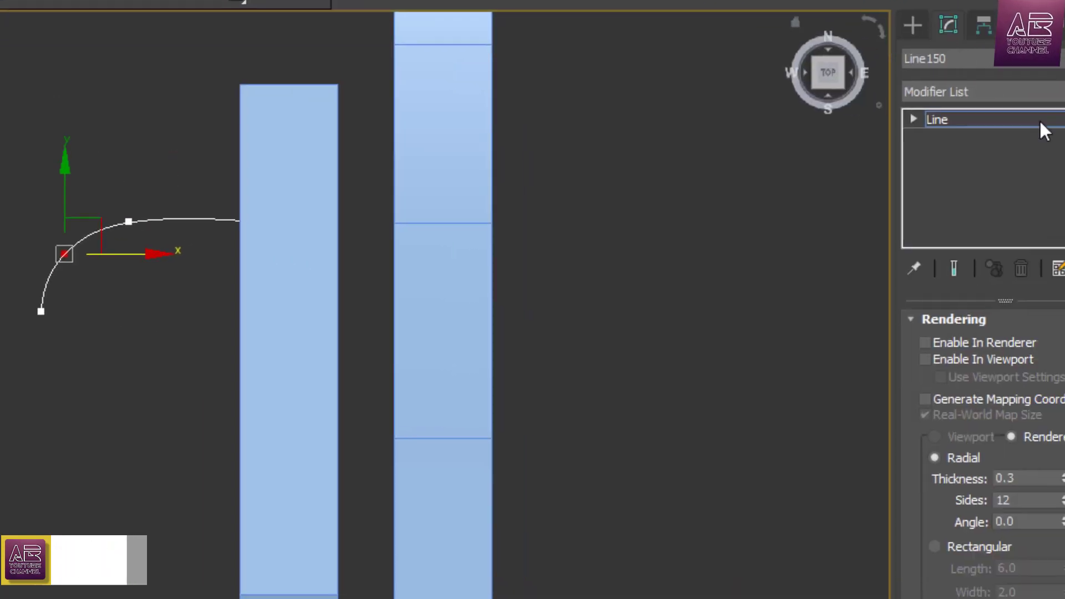
Apply a Lathe modifier to the cap profile in the X direction and turn off Flip Normals.
{"action": "left_click", "coordinate": [1054, 91]}
{"action": "type", "text": "l"}
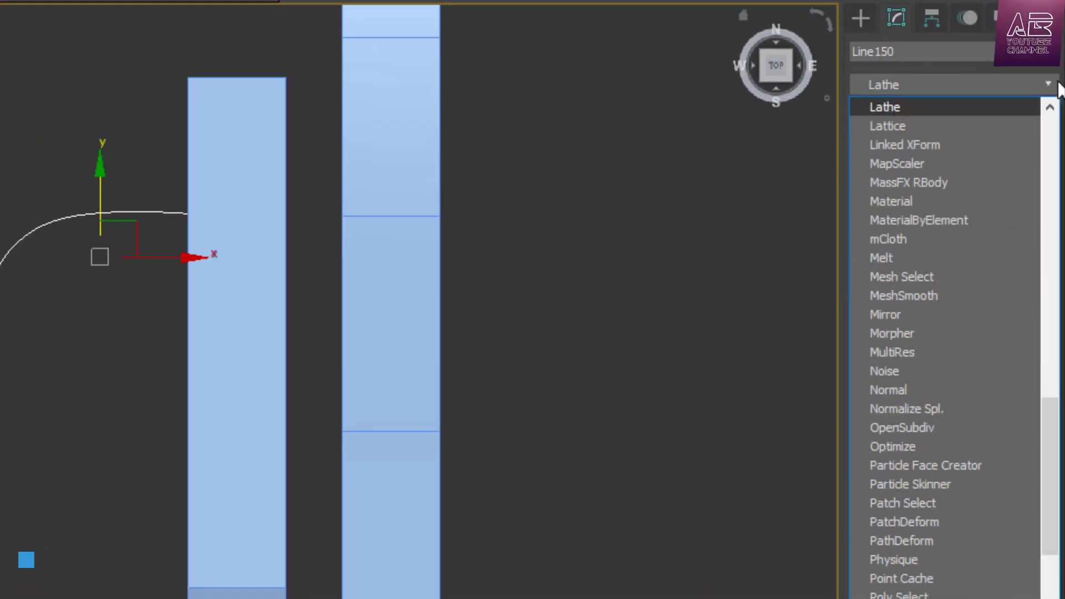
{"action": "left_click", "coordinate": [975, 111]}
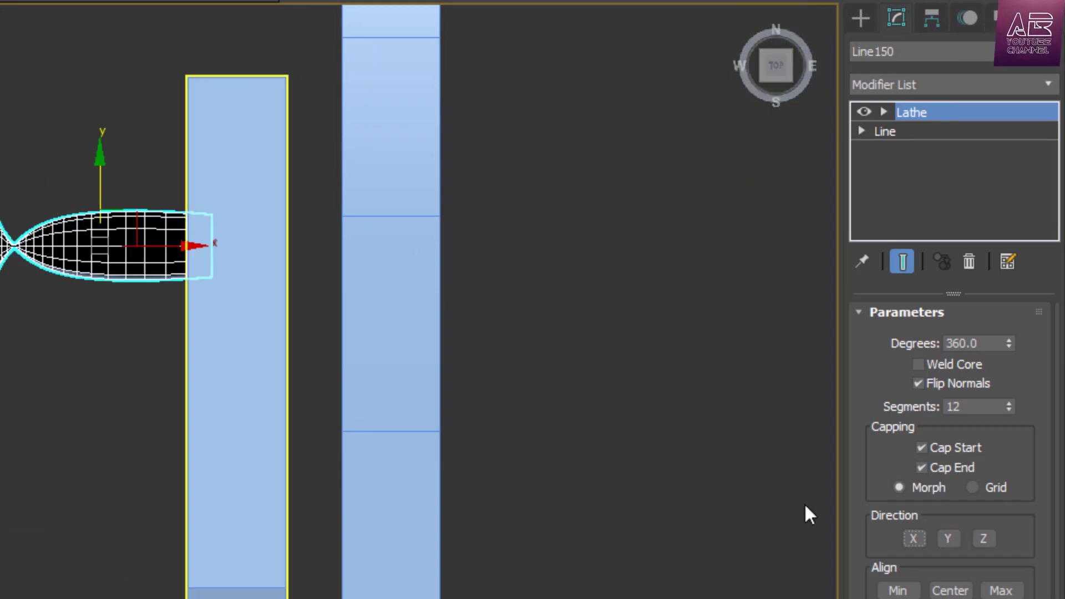
{"action": "left_click", "coordinate": [919, 383]}
Move the lathe axis down along Y until the revolved profile forms a closed, rounded dome.
{"action": "key", "text": "1"}
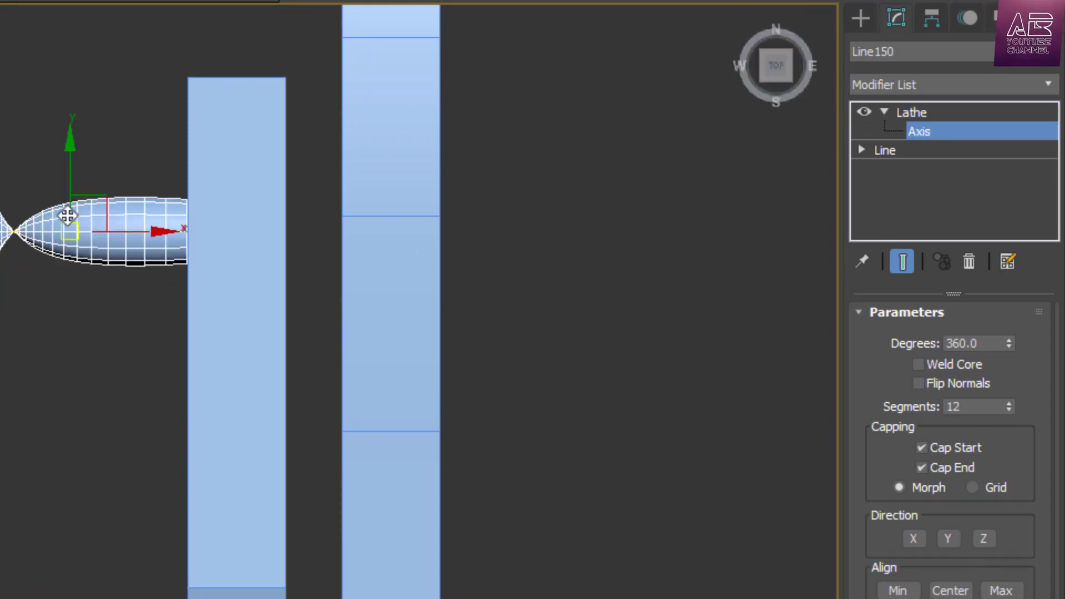
{"action": "left_click_drag", "start_coordinate": [71, 158], "coordinate": [74, 229]}
{"action": "left_click_drag", "start_coordinate": [398, 229], "coordinate": [408, 212]}
{"action": "key", "text": "1"}
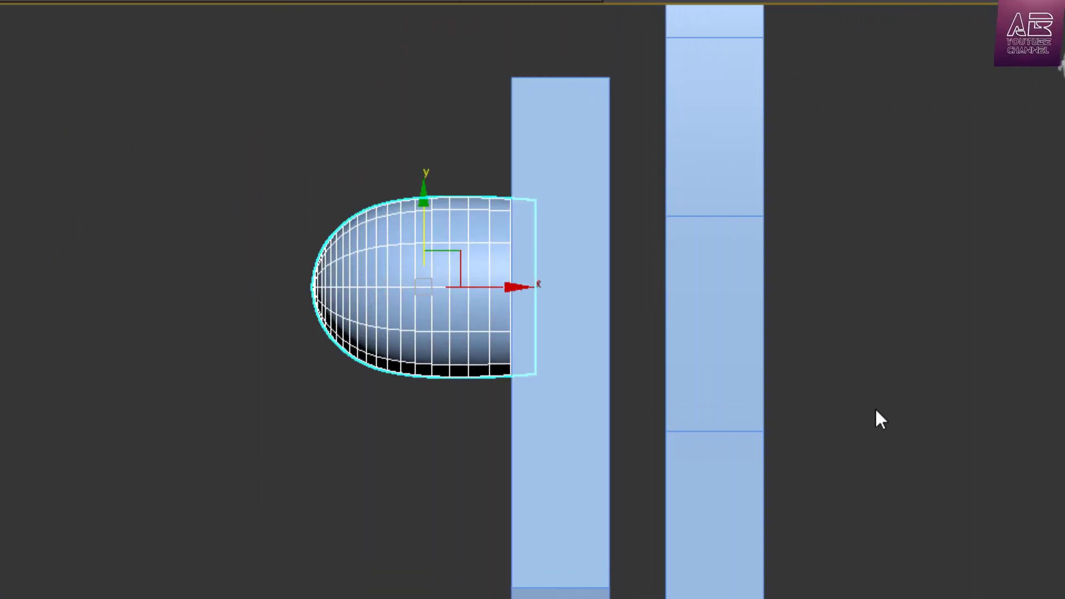
In the front view, move the domed cap up onto the end plate of the upper arm.
{"action": "key", "text": "alt+w"}
{"action": "right_click", "coordinate": [874, 415]}
{"action": "key", "text": "alt+w"}
{"action": "key", "text": "z"}
{"action": "scroll", "coordinate": [542, 297], "scroll_direction": "down", "scroll_amount": 5}
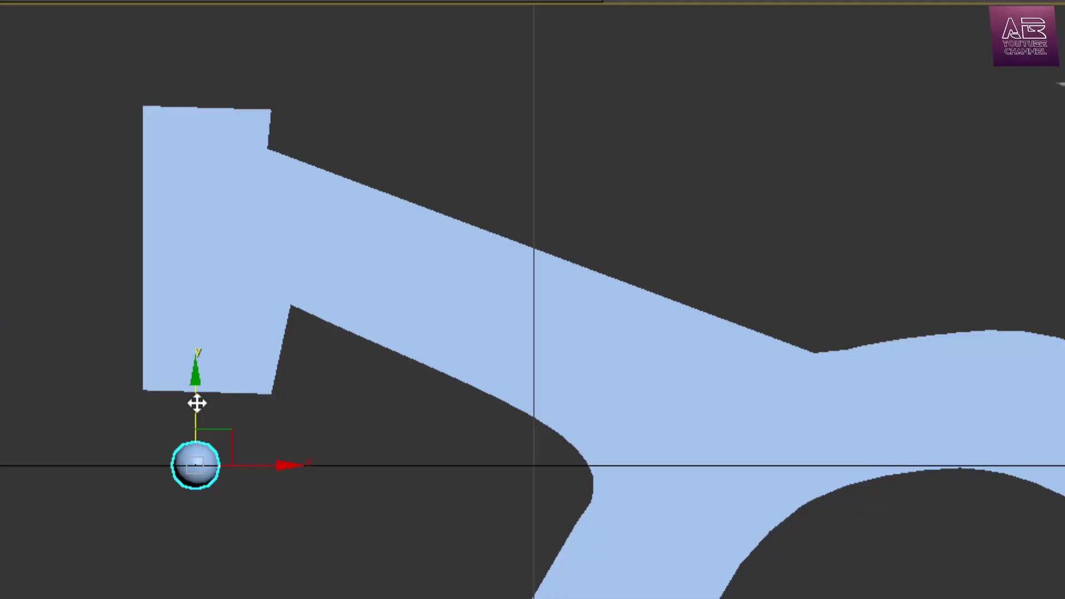
{"action": "left_click_drag", "start_coordinate": [197, 405], "coordinate": [283, 202]}
Scale the cap up uniformly and slide it along X so its open end sits inside the front arm.
{"action": "key", "text": "e"}
{"action": "scroll", "coordinate": [230, 293], "scroll_direction": "up", "scroll_amount": 4}
{"action": "key", "text": "w"}
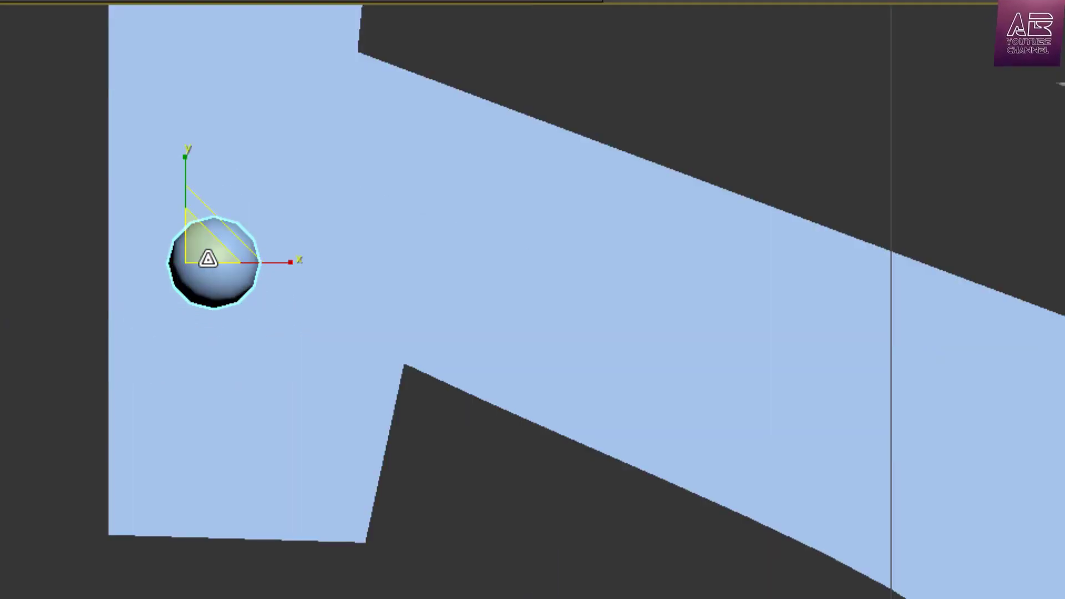
{"action": "left_click_drag", "start_coordinate": [201, 250], "coordinate": [271, 159]}
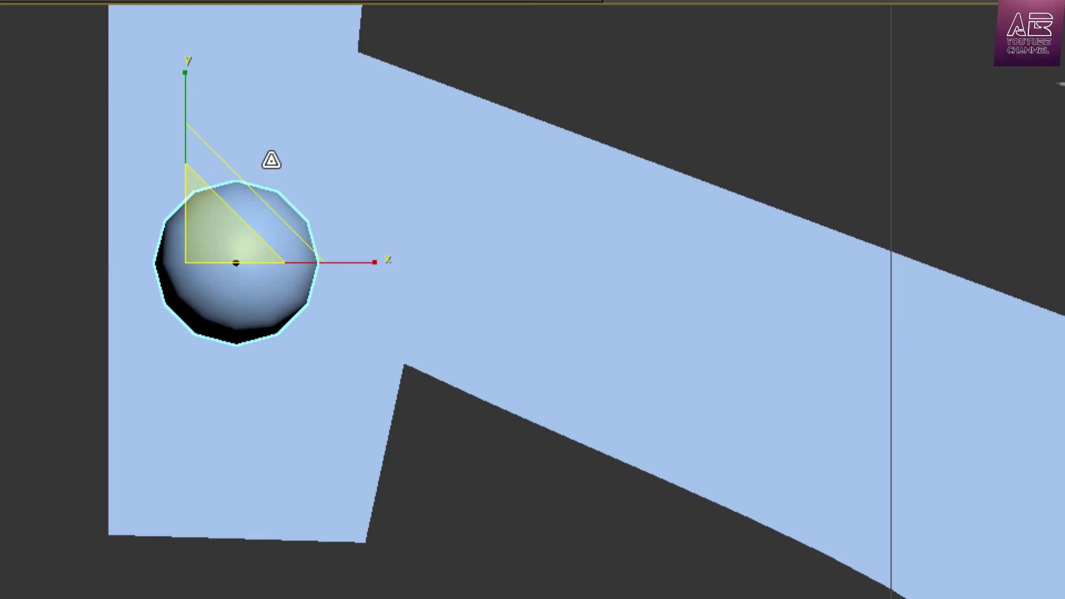
{"action": "key", "text": "w"}
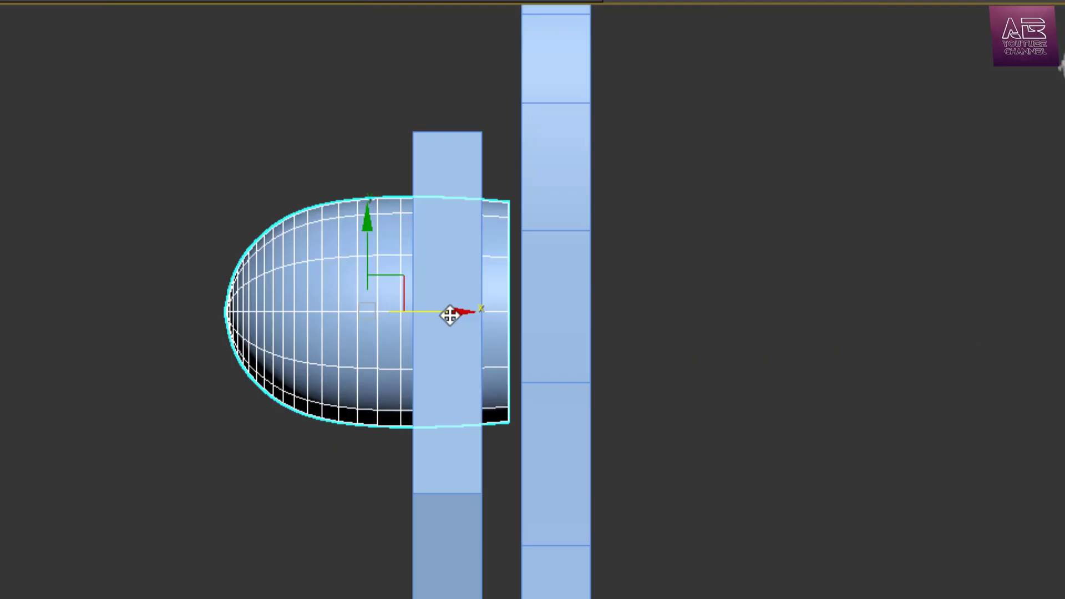
{"action": "left_click_drag", "start_coordinate": [450, 313], "coordinate": [421, 308]}
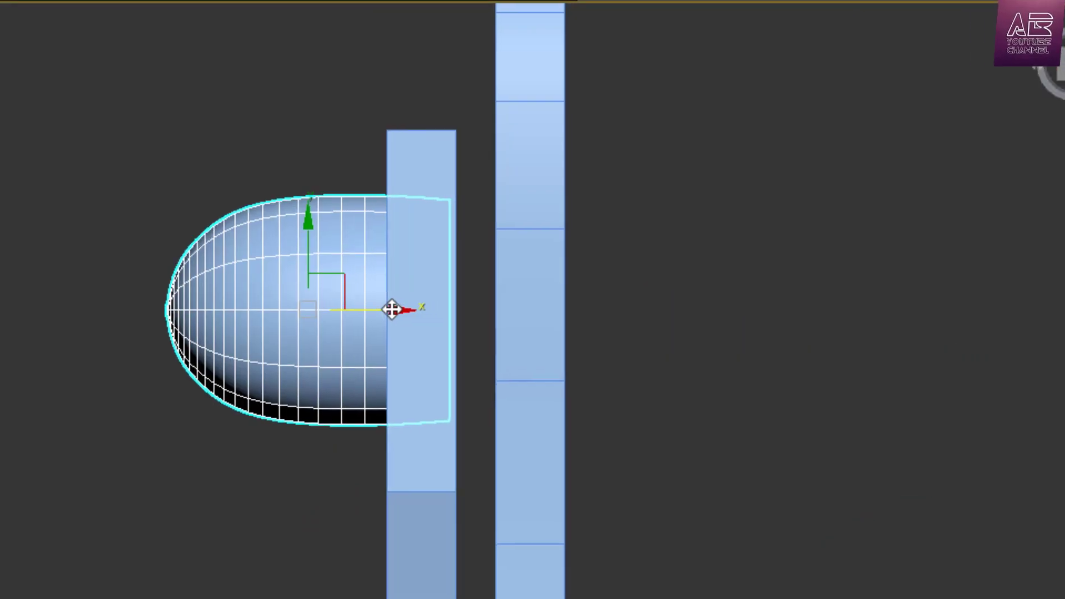
Draw a straight horizontal line from inside the front arm out past the back arm and enable its 0.3 thickness in renderer and viewport.
{"action": "left_click", "coordinate": [861, 2]}
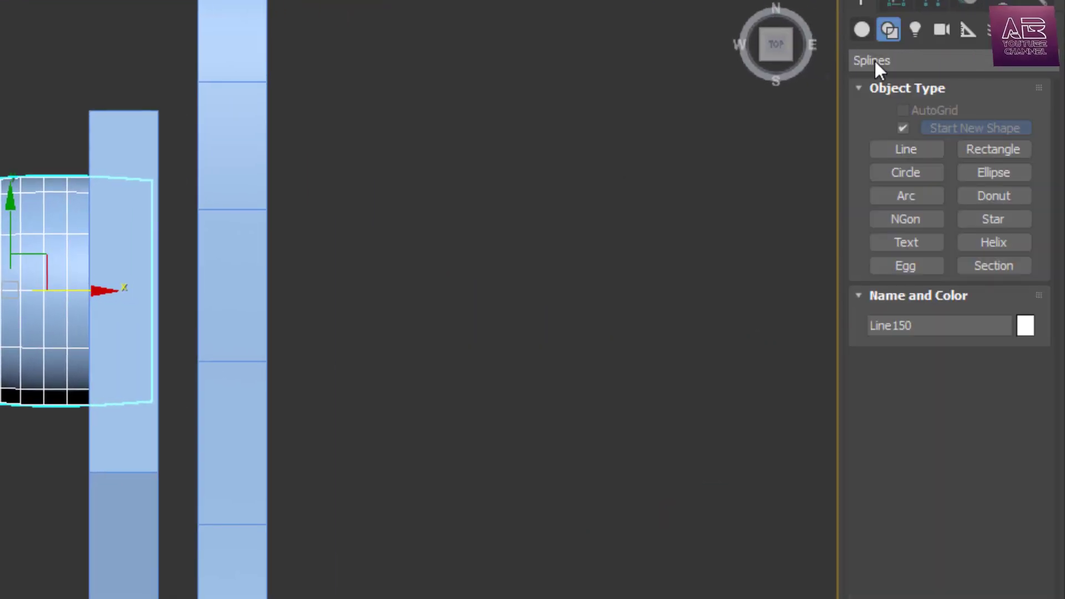
{"action": "left_click", "coordinate": [905, 149]}
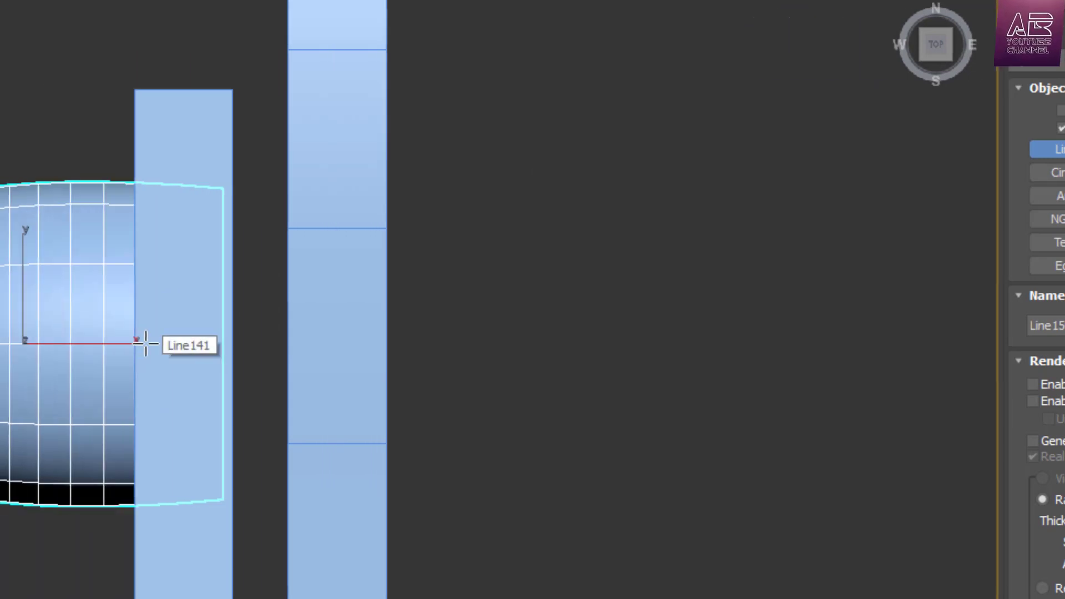
{"action": "scroll", "coordinate": [145, 345], "scroll_direction": "up", "scroll_amount": 2}
{"action": "left_click", "coordinate": [145, 344]}
{"action": "left_click", "coordinate": [349, 342], "text": "shift"}
{"action": "right_click", "coordinate": [518, 384]}
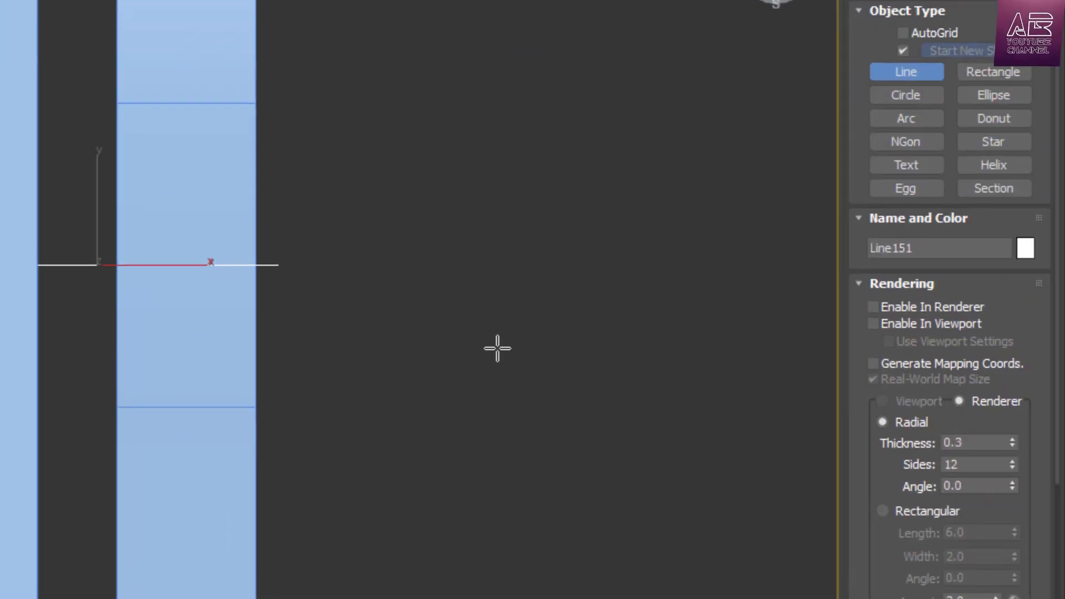
{"action": "left_click", "coordinate": [908, 307]}
{"action": "left_click", "coordinate": [907, 323]}
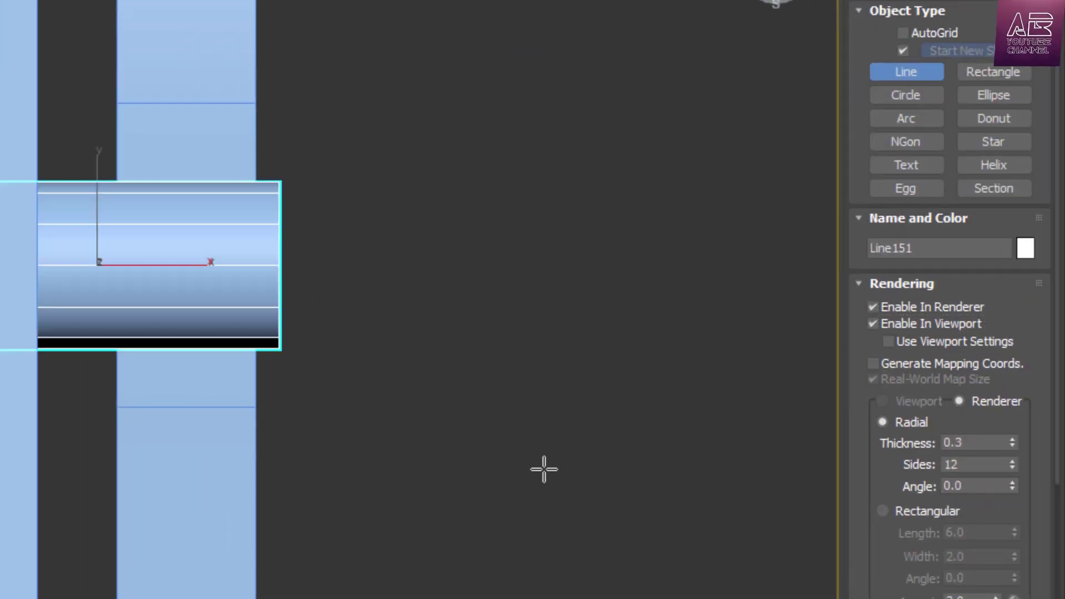
In the front view, move the new rod up to the centre of the domed cap on the upper arm's end plate.
{"action": "key", "text": "alt+w"}
{"action": "middle_click_drag", "start_coordinate": [500, 447], "coordinate": [380, 387], "text": "alt"}
{"action": "key", "text": "alt+w"}
{"action": "key", "text": "alt+w"}
{"action": "middle_click", "coordinate": [78, 416]}
{"action": "key", "text": "alt+w"}
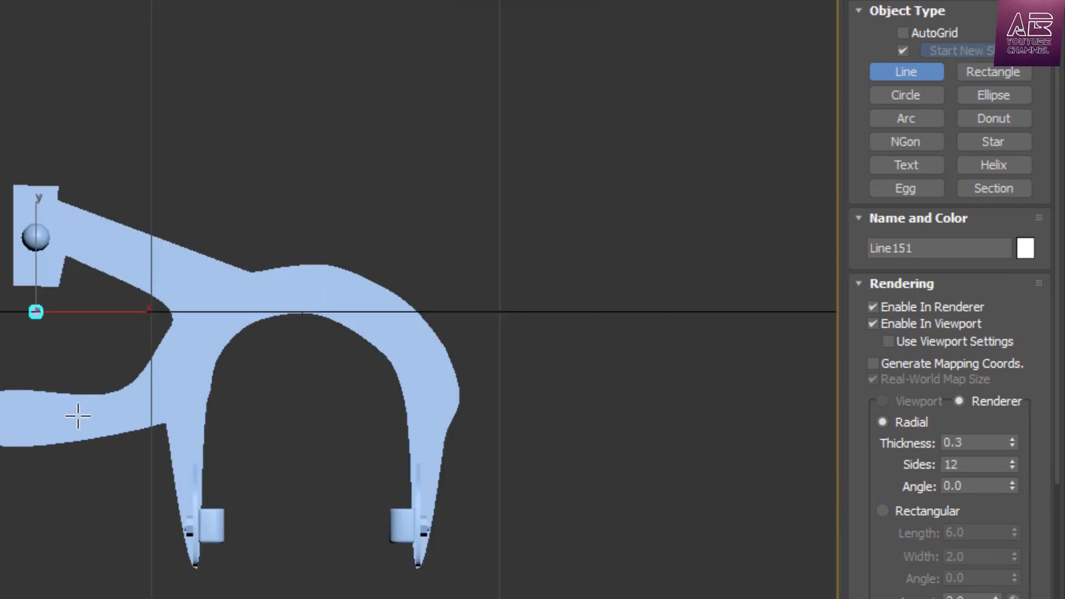
{"action": "key", "text": "w"}
{"action": "scroll", "coordinate": [20, 276], "scroll_direction": "up", "scroll_amount": 6}
{"action": "left_click_drag", "start_coordinate": [97, 388], "coordinate": [119, 89]}
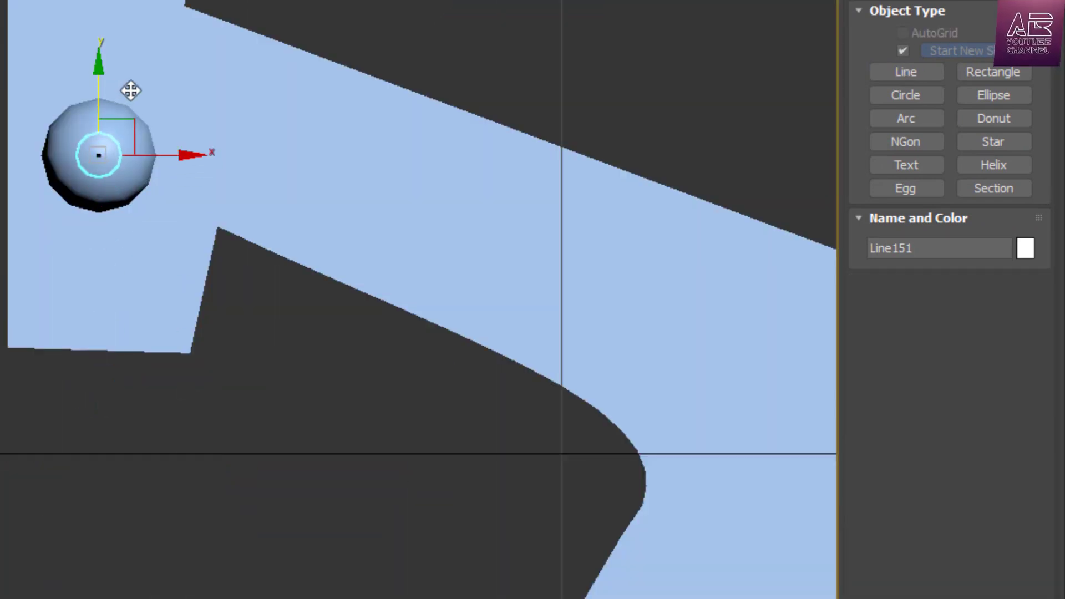
Clone the rod in place to provide the basis for a nut.
{"action": "key", "text": "alt+w"}
{"action": "middle_click", "coordinate": [11, 238]}
{"action": "key", "text": "alt+w"}
{"action": "key", "text": "z"}
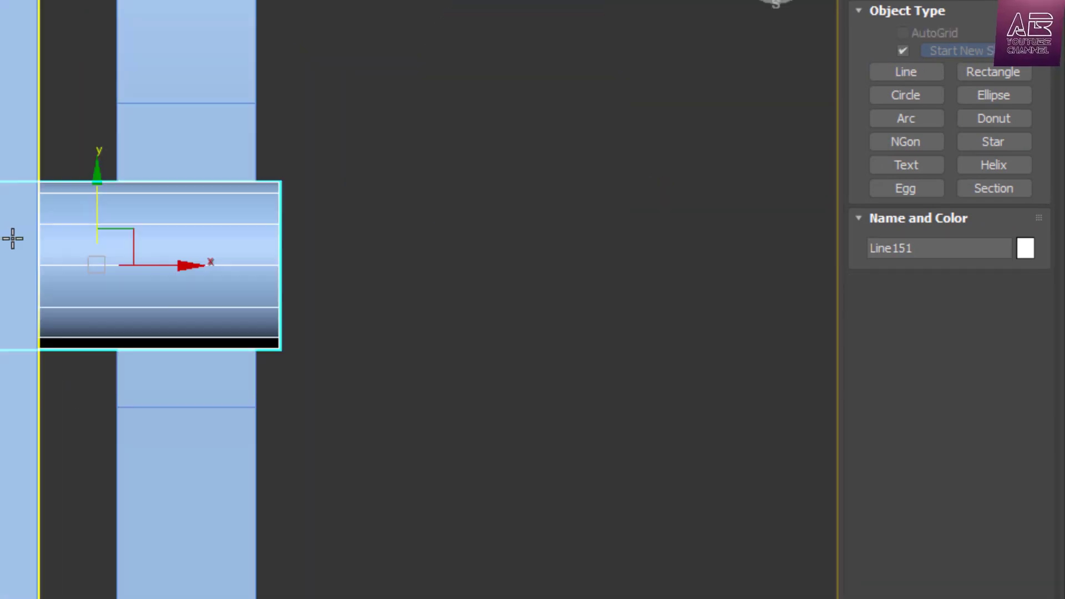
{"action": "scroll", "coordinate": [103, 229], "scroll_direction": "down", "scroll_amount": 4}
{"action": "scroll", "coordinate": [420, 255], "scroll_direction": "up", "scroll_amount": 3}
{"action": "right_click", "coordinate": [583, 341]}
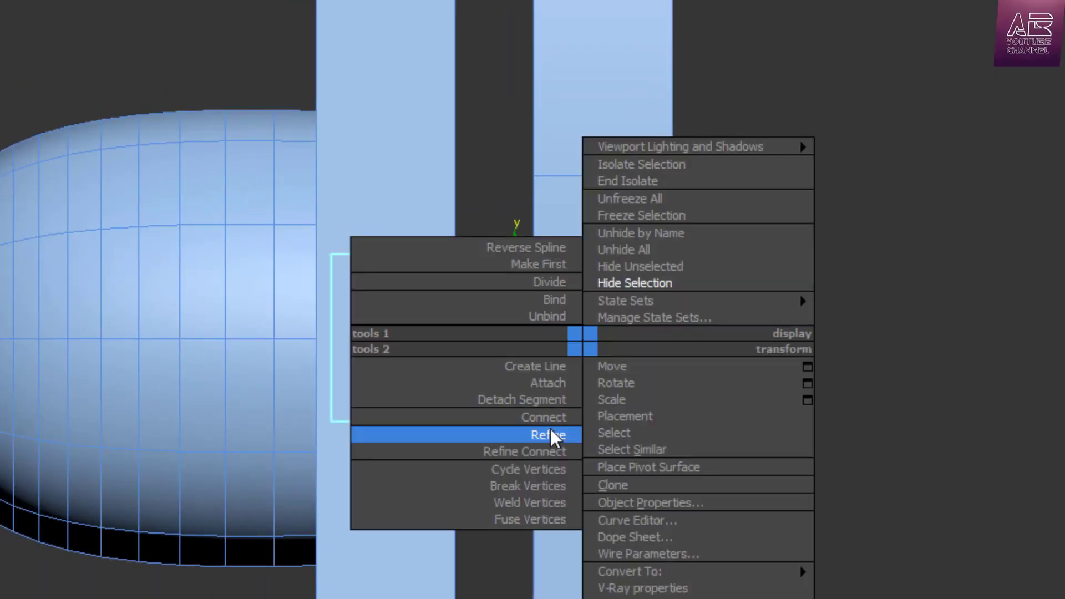
{"action": "left_click", "coordinate": [655, 478]}
{"action": "key", "text": "Return"}
Give the cloned rod 6 sides and thicken it to 0.5 to form a hexagonal nut.
{"action": "left_click", "coordinate": [891, 1]}
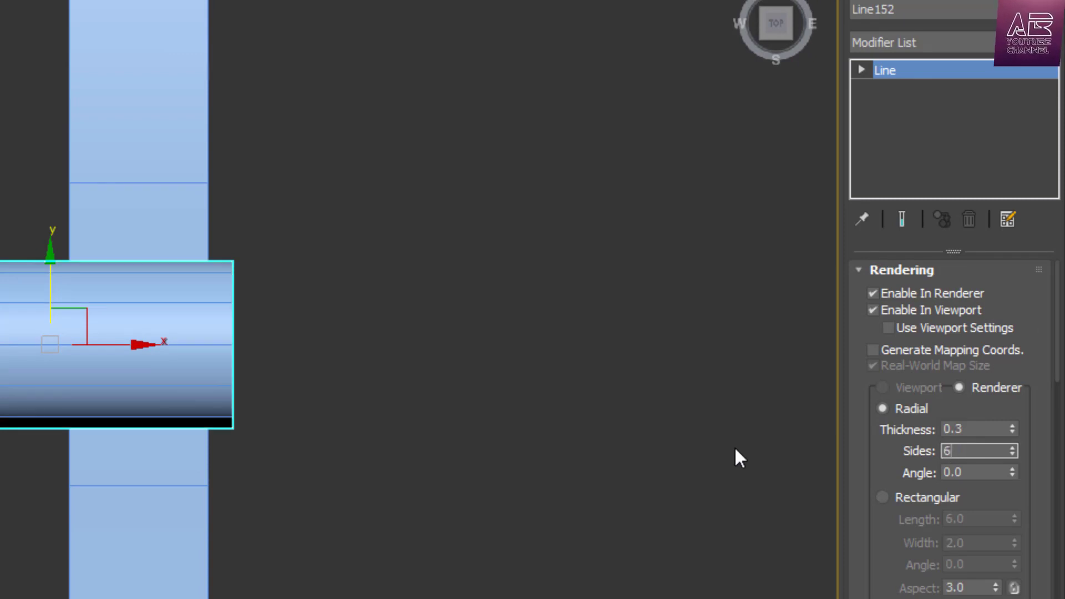
{"action": "left_click", "coordinate": [1012, 426]}
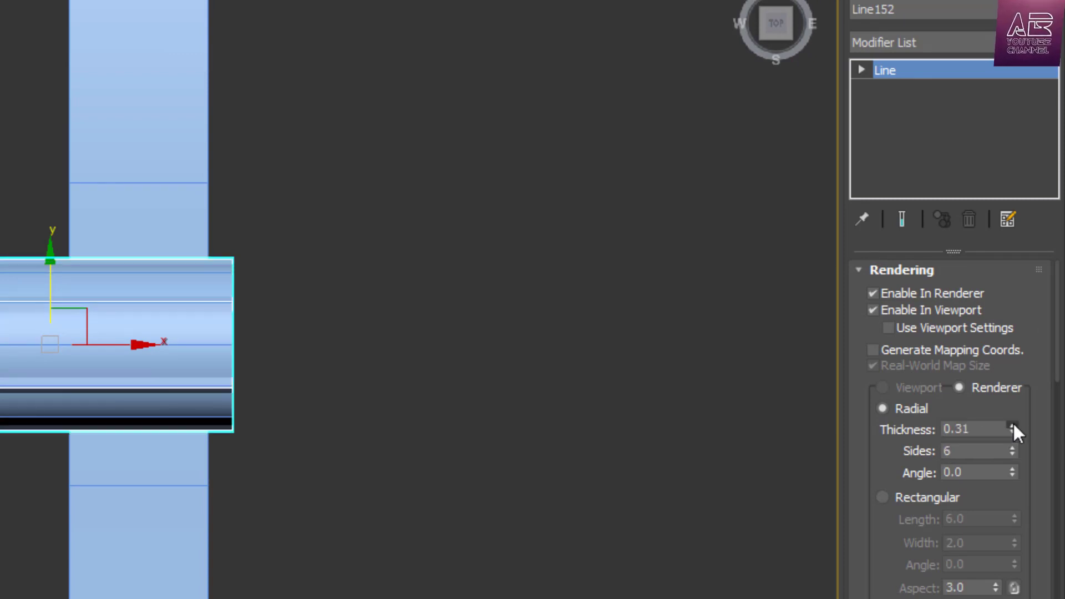
{"action": "left_click", "coordinate": [1013, 425]}
{"action": "left_click", "coordinate": [1013, 425]}
{"action": "left_click", "coordinate": [1013, 425]}
{"action": "left_click", "coordinate": [1013, 425]}
{"action": "left_click", "coordinate": [1013, 425]}
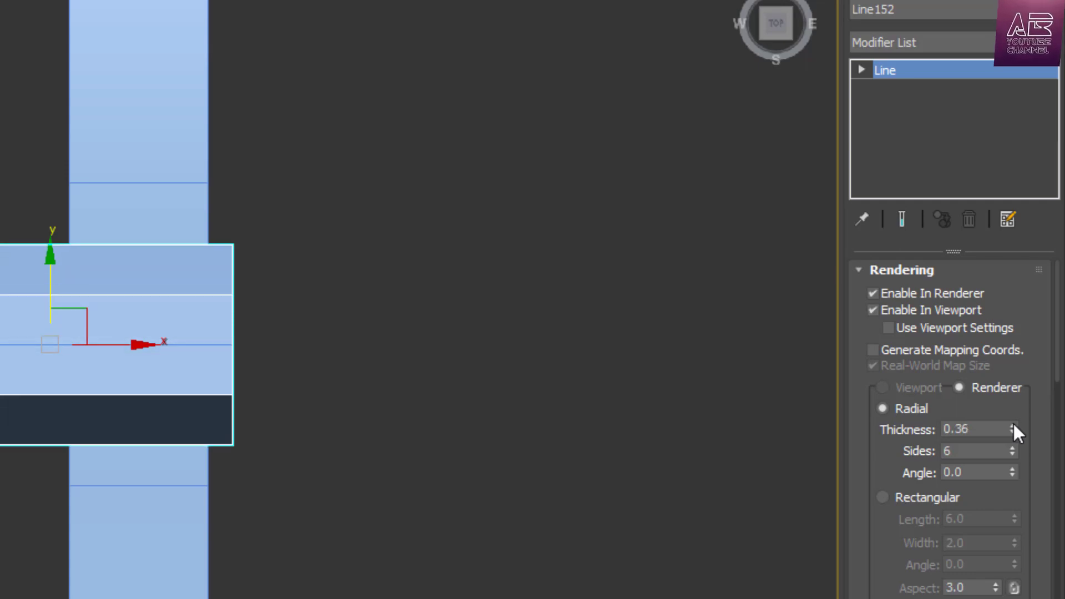
{"action": "left_click", "coordinate": [1014, 425]}
{"action": "left_click_drag", "start_coordinate": [981, 430], "coordinate": [697, 466]}
{"action": "type", "text": "0.5"}
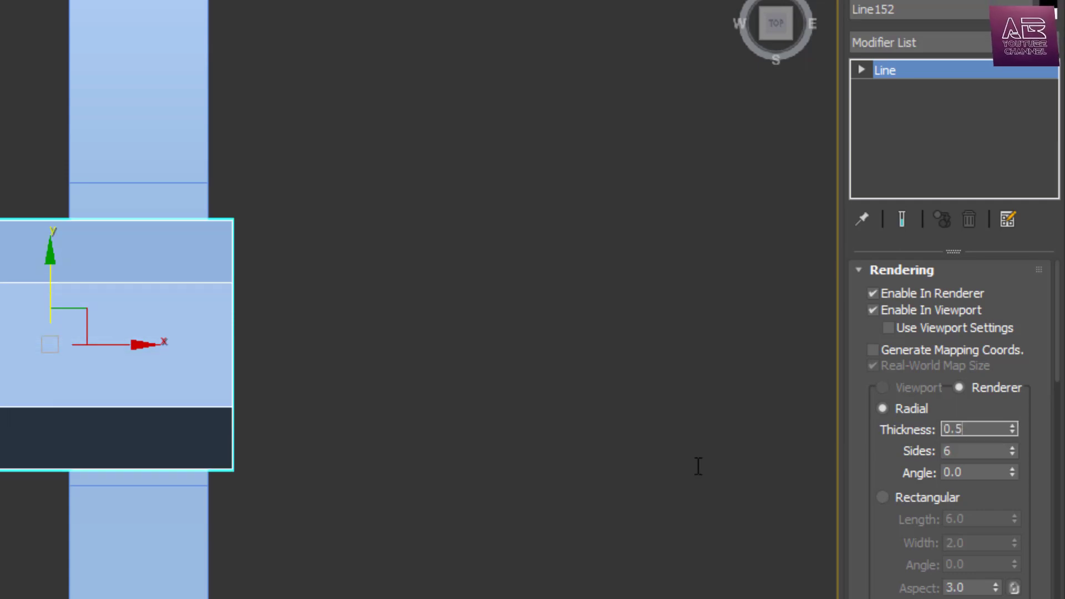
{"action": "key", "text": "Return"}
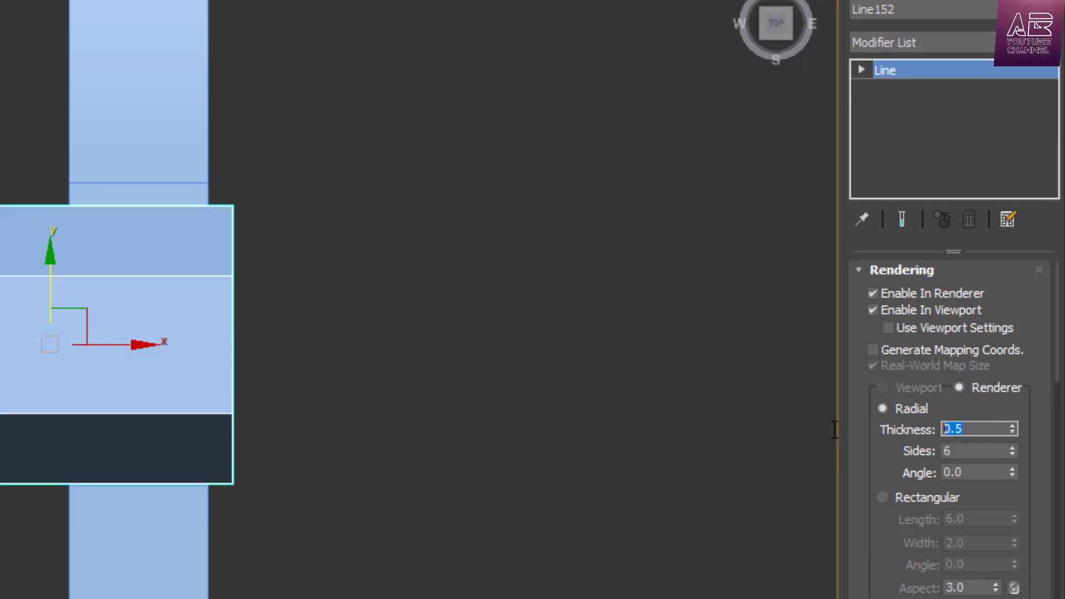
{"action": "key", "text": "Return"}
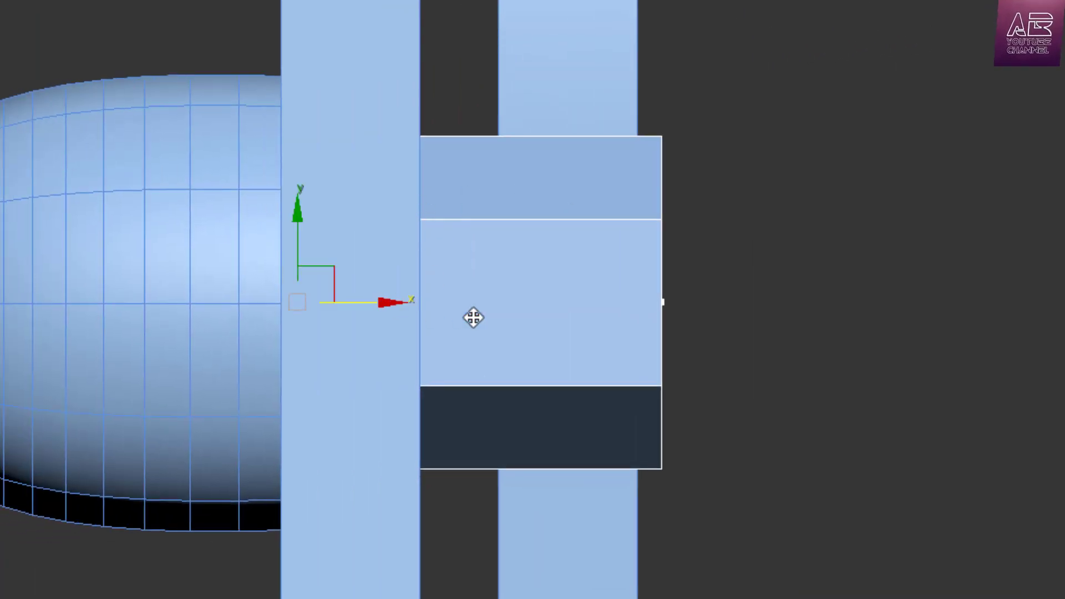
Move the nut line's inner end vertex outward along X to the front arm's rear face.
{"action": "left_click_drag", "start_coordinate": [445, 306], "coordinate": [507, 307]}
{"action": "middle_click_drag", "start_coordinate": [506, 307], "coordinate": [726, 219], "text": "alt"}
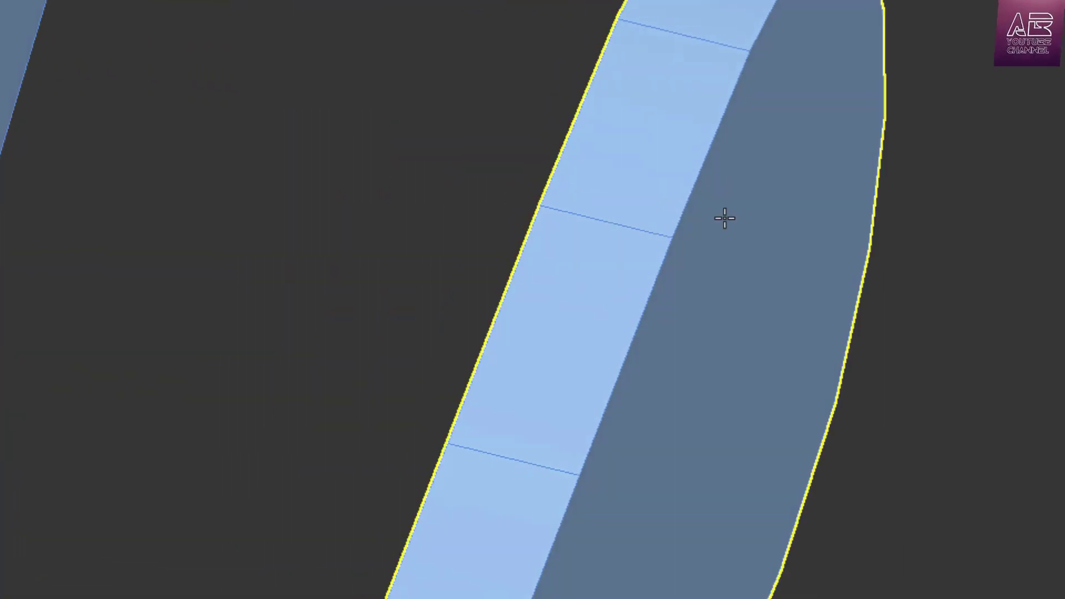
{"action": "scroll", "coordinate": [633, 287], "scroll_direction": "down", "scroll_amount": 3}
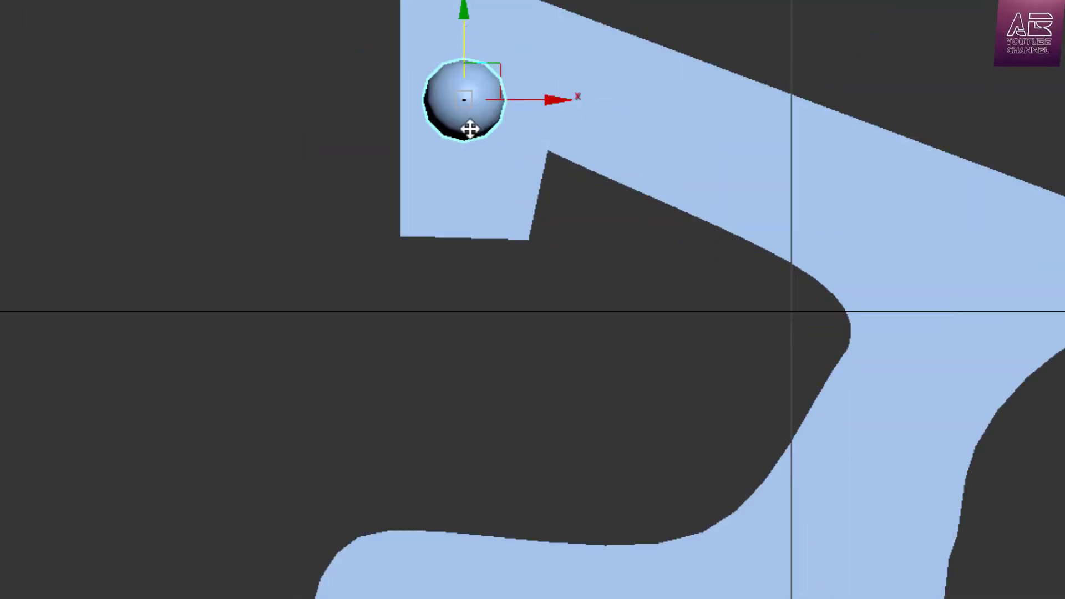
Copy the cap with its rod and nut straight down onto the end of the lower arm.
{"action": "left_click_drag", "start_coordinate": [465, 42], "coordinate": [478, 541], "text": "shift"}
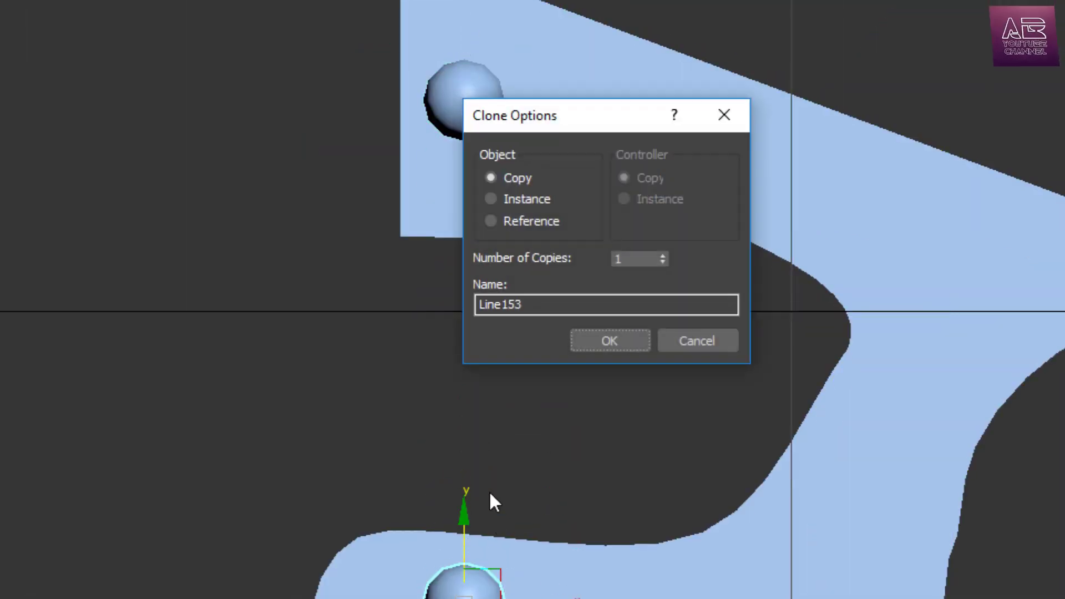
{"action": "left_click", "coordinate": [611, 340]}
{"action": "left_click_drag", "start_coordinate": [443, 444], "coordinate": [443, 454]}
Examine how the copied cap, rod and nut sit relative to the lower arm in the top and perspective views.
{"action": "key", "text": "p"}
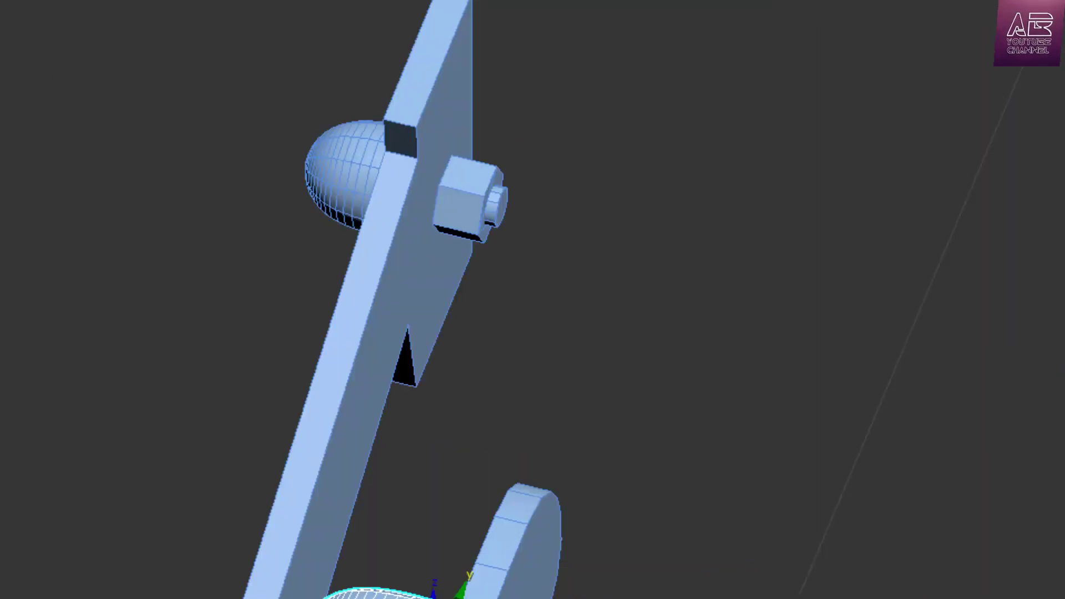
{"action": "scroll", "coordinate": [446, 178], "scroll_direction": "down", "scroll_amount": 3}
{"action": "key", "text": "t"}
{"action": "scroll", "coordinate": [480, 206], "scroll_direction": "down", "scroll_amount": 3}
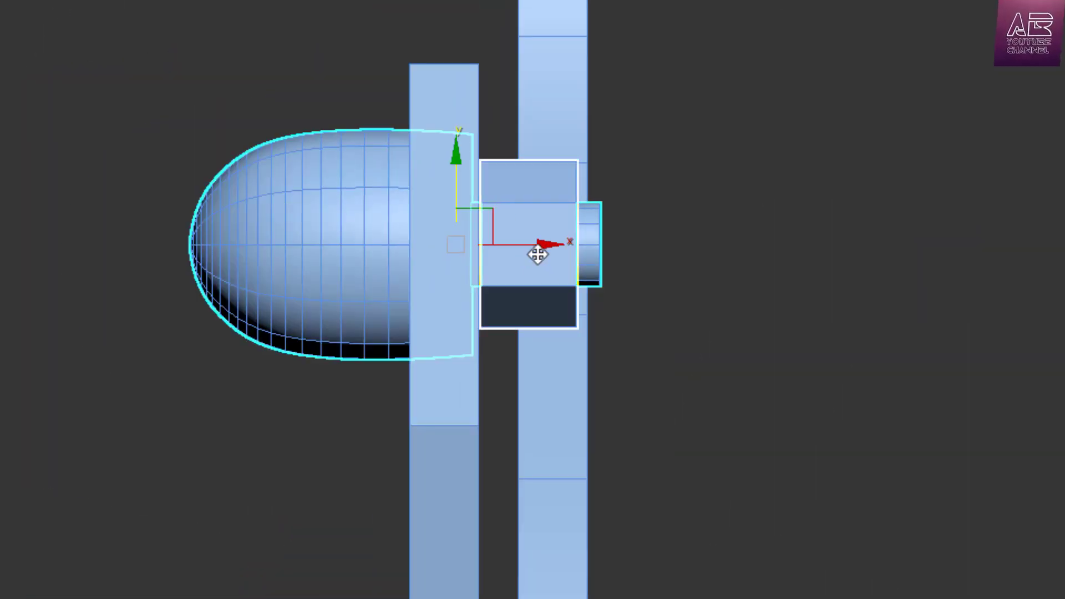
{"action": "scroll", "coordinate": [592, 308], "scroll_direction": "down", "scroll_amount": 6}
{"action": "middle_click_drag", "start_coordinate": [576, 564], "coordinate": [545, 474]}
{"action": "scroll", "coordinate": [555, 151], "scroll_direction": "up", "scroll_amount": 3}
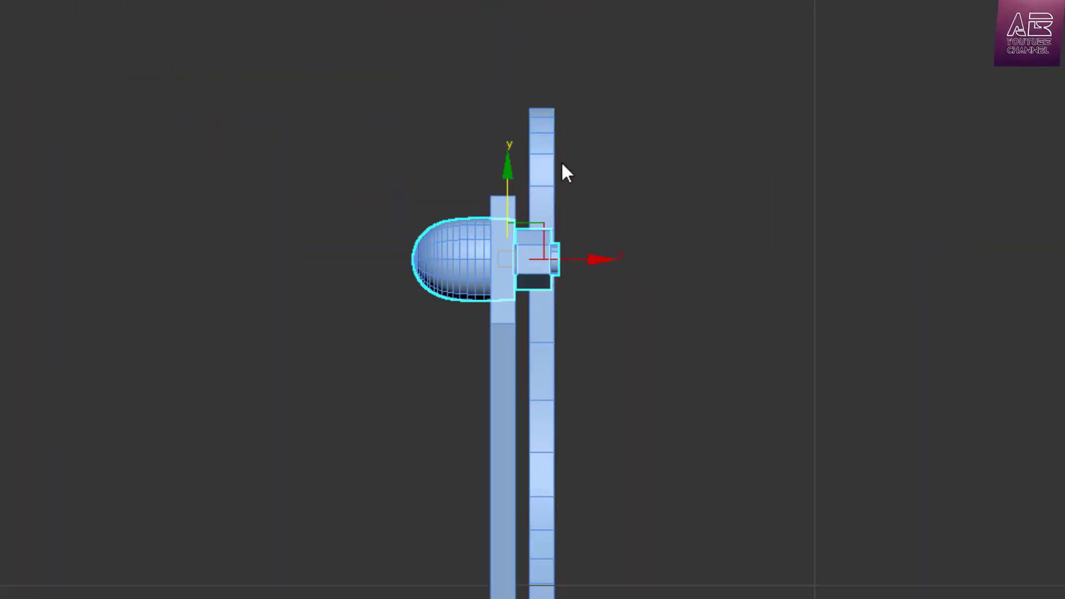
{"action": "scroll", "coordinate": [549, 220], "scroll_direction": "up", "scroll_amount": 3}
{"action": "scroll", "coordinate": [553, 278], "scroll_direction": "up", "scroll_amount": 3}
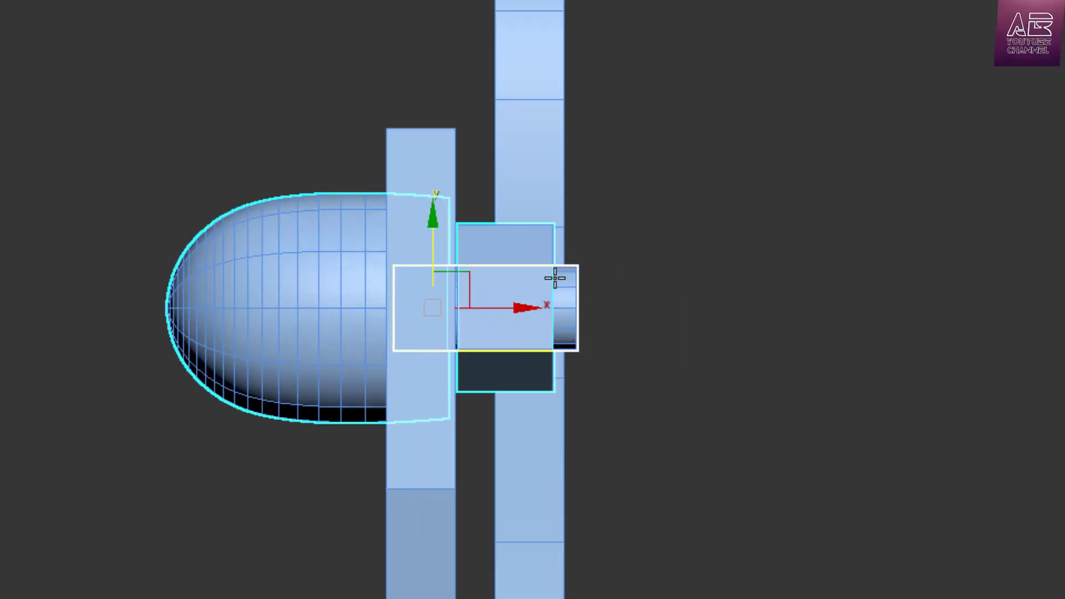
{"action": "key", "text": "p"}
{"action": "middle_click_drag", "start_coordinate": [552, 278], "coordinate": [690, 301], "text": "alt"}
{"action": "scroll", "coordinate": [745, 433], "scroll_direction": "down", "scroll_amount": 4}
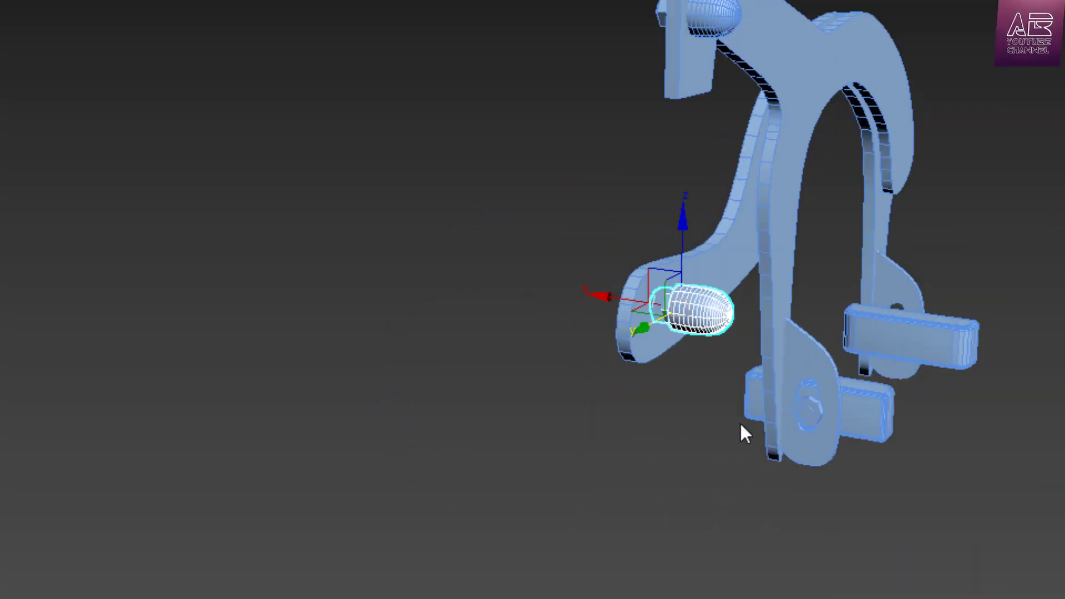
{"action": "scroll", "coordinate": [732, 239], "scroll_direction": "up", "scroll_amount": 4}
{"action": "middle_click_drag", "start_coordinate": [494, 370], "coordinate": [527, 300], "text": "alt"}
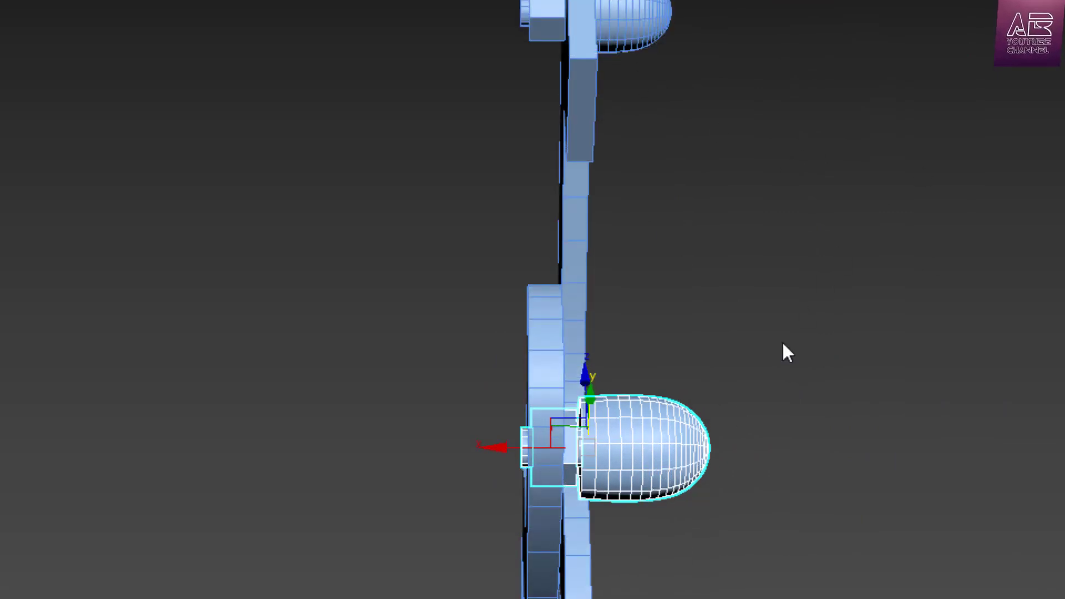
Slide the copied rod and nut along X in the top view so the nut sits behind the lower arm.
{"action": "key", "text": "f"}
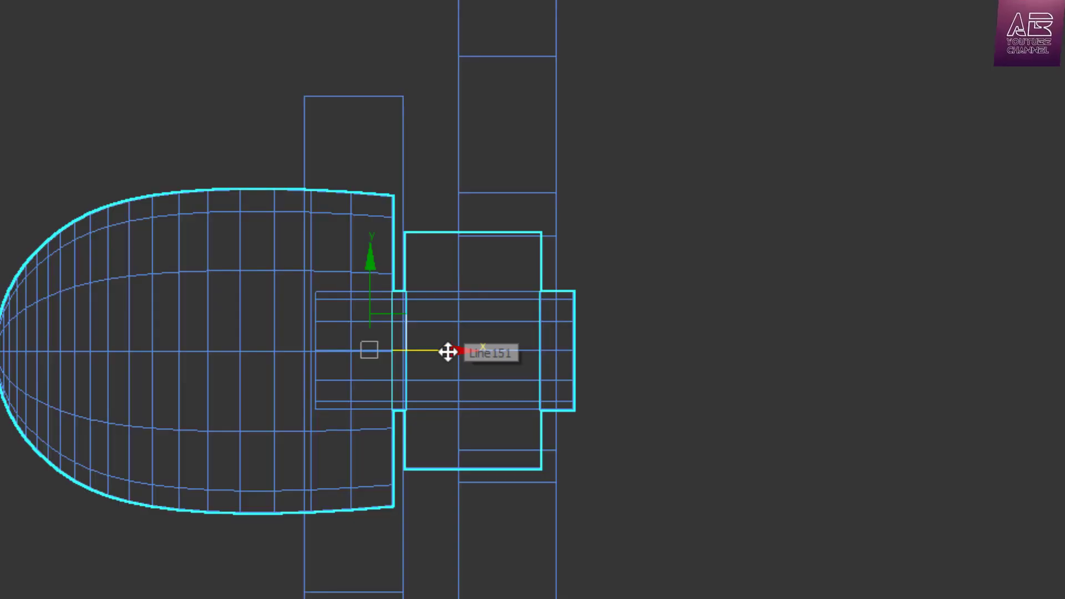
{"action": "left_click_drag", "start_coordinate": [448, 352], "coordinate": [507, 372], "text": "shift"}
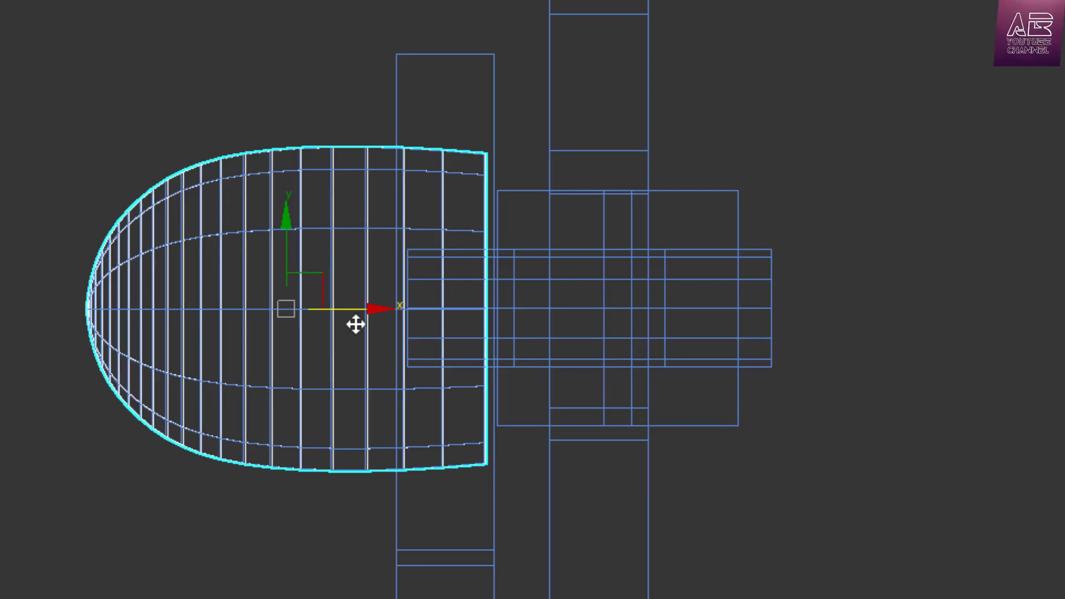
{"action": "scroll", "coordinate": [626, 222], "scroll_direction": "up", "scroll_amount": 2}
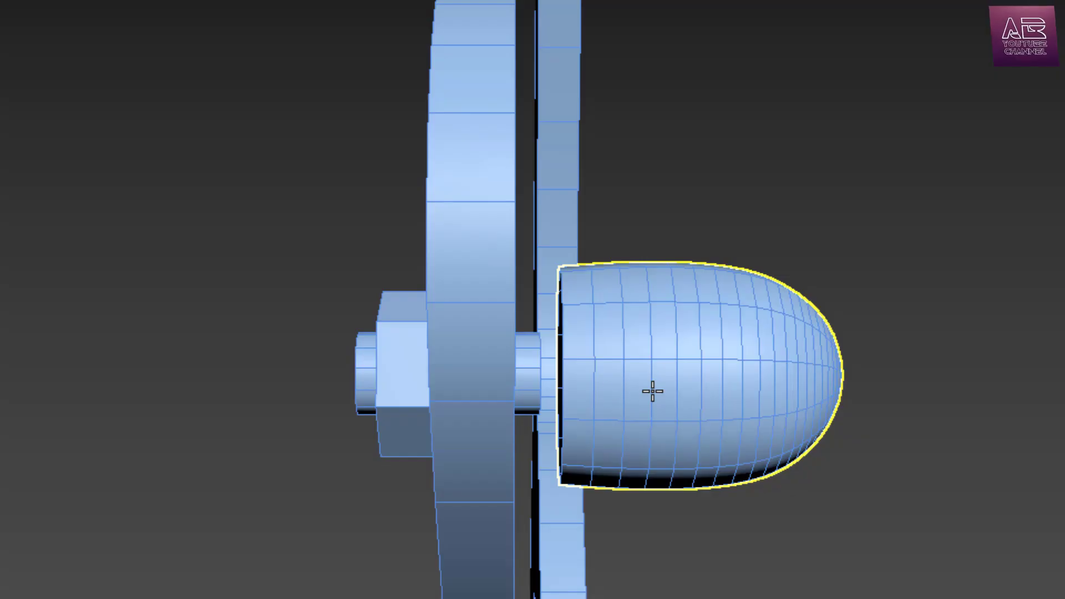
Extend the lower rod's inner end face along X until it reaches the domed cap.
{"action": "scroll", "coordinate": [649, 387], "scroll_direction": "up", "scroll_amount": 2}
{"action": "left_click", "coordinate": [266, 398]}
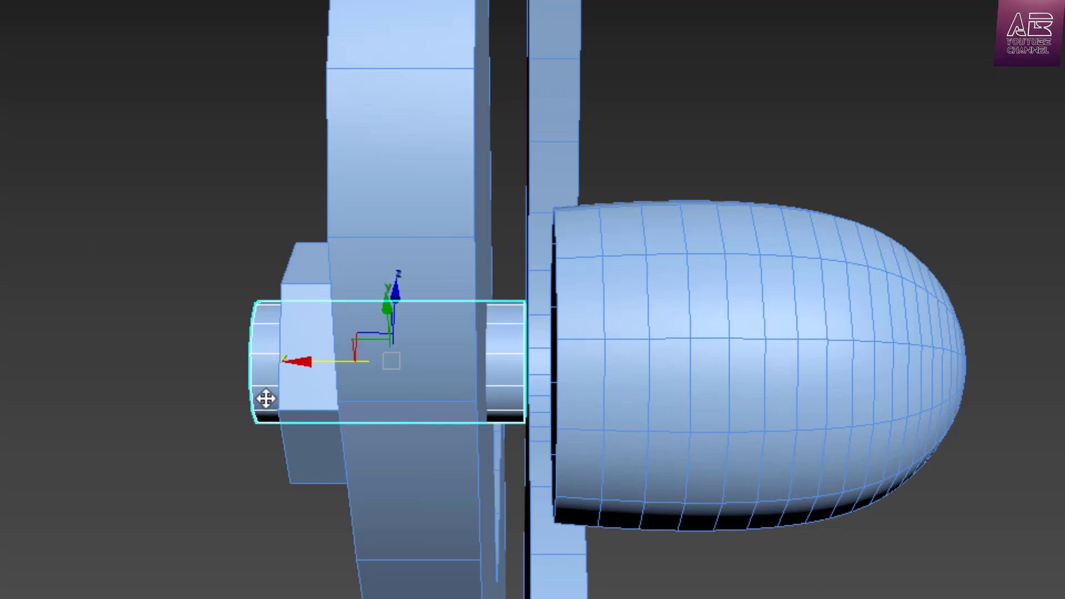
{"action": "left_click", "coordinate": [311, 395], "text": "ctrl"}
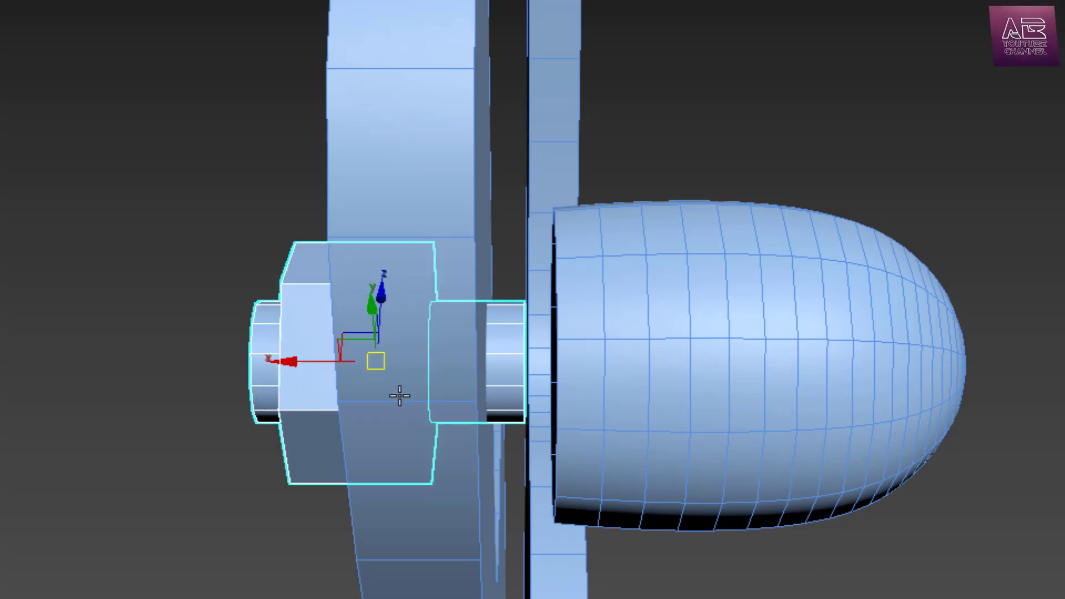
{"action": "left_click", "coordinate": [513, 389]}
{"action": "key", "text": "4"}
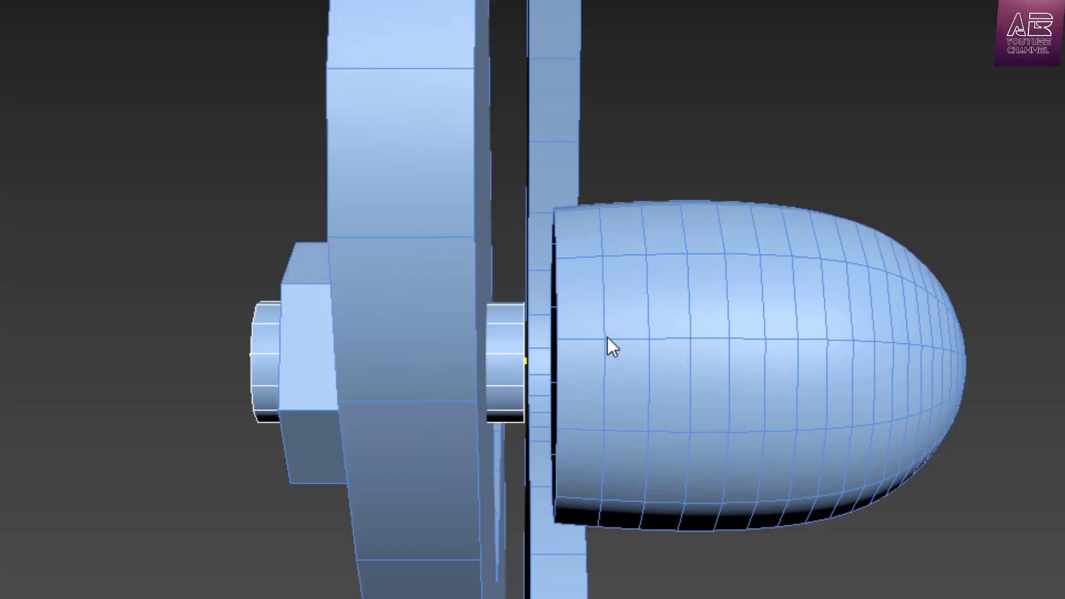
{"action": "left_click_drag", "start_coordinate": [455, 361], "coordinate": [545, 381]}
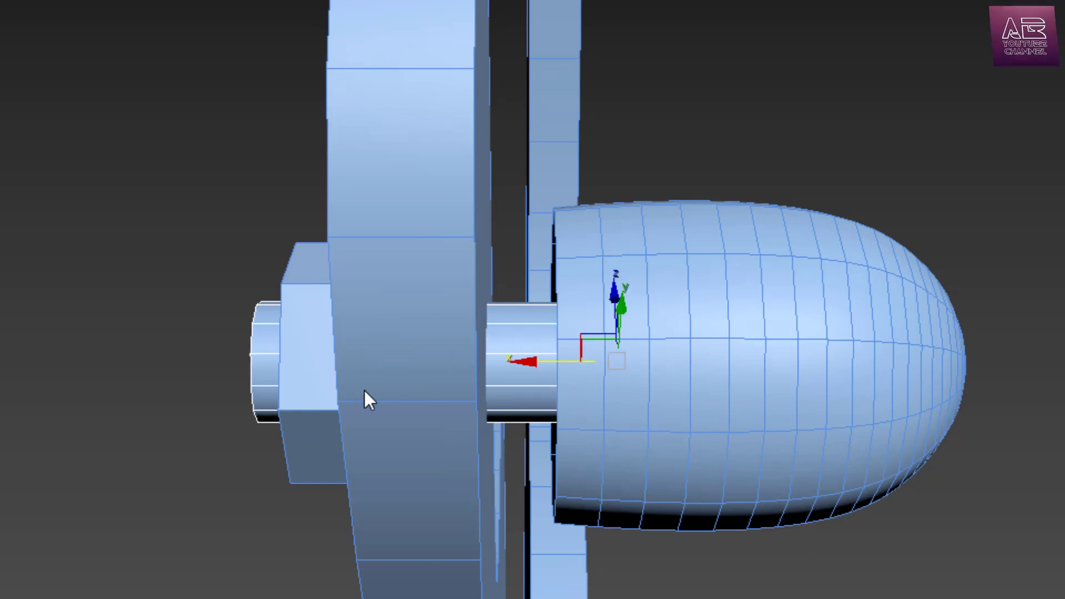
Make one copy of the lower arm's hex nut along X, placing it between the arm and the domed cap.
{"action": "left_click", "coordinate": [314, 400]}
{"action": "key", "text": "4"}
{"action": "left_click", "coordinate": [317, 419]}
{"action": "key", "text": "4"}
{"action": "left_click_drag", "start_coordinate": [553, 297], "coordinate": [386, 425]}
{"action": "left_click_drag", "start_coordinate": [364, 362], "coordinate": [498, 379]}
{"action": "key", "text": "4"}
{"action": "middle_click_drag", "start_coordinate": [589, 372], "coordinate": [603, 396], "text": "alt"}
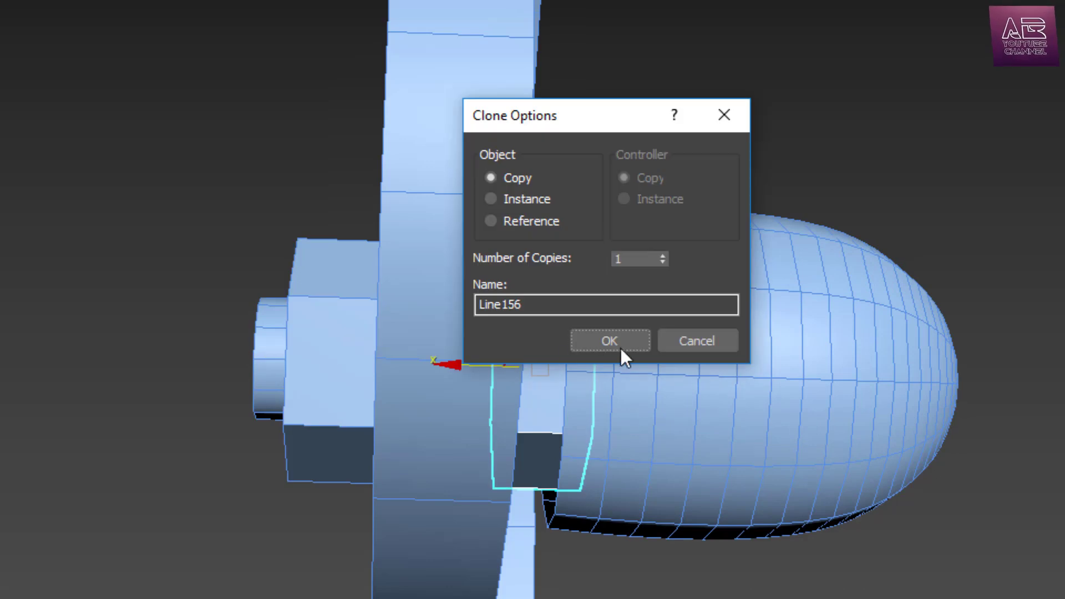
{"action": "left_click", "coordinate": [621, 348]}
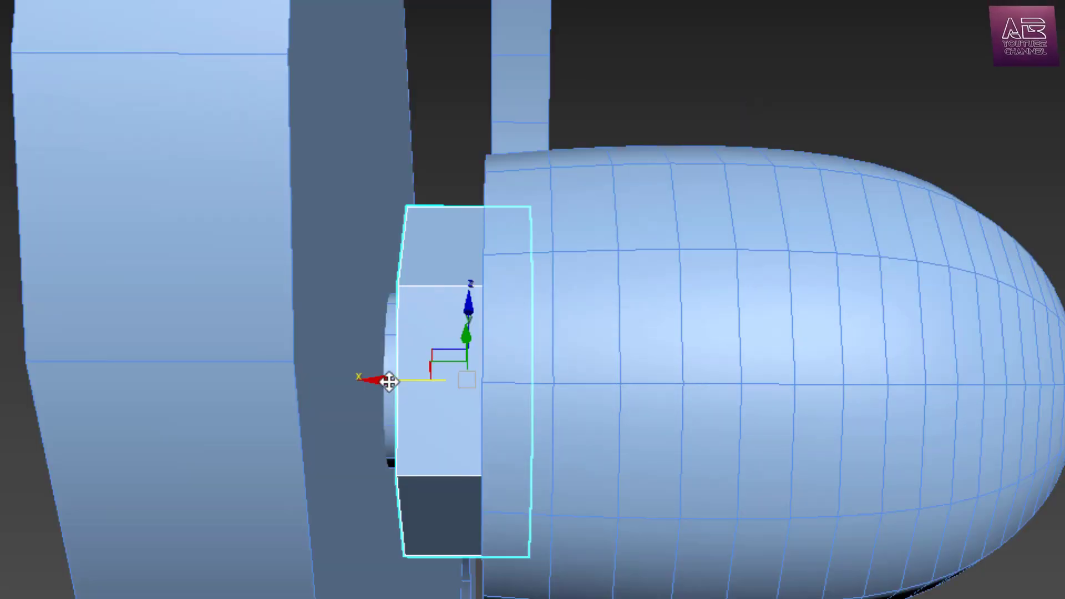
{"action": "left_click_drag", "start_coordinate": [388, 382], "coordinate": [377, 383]}
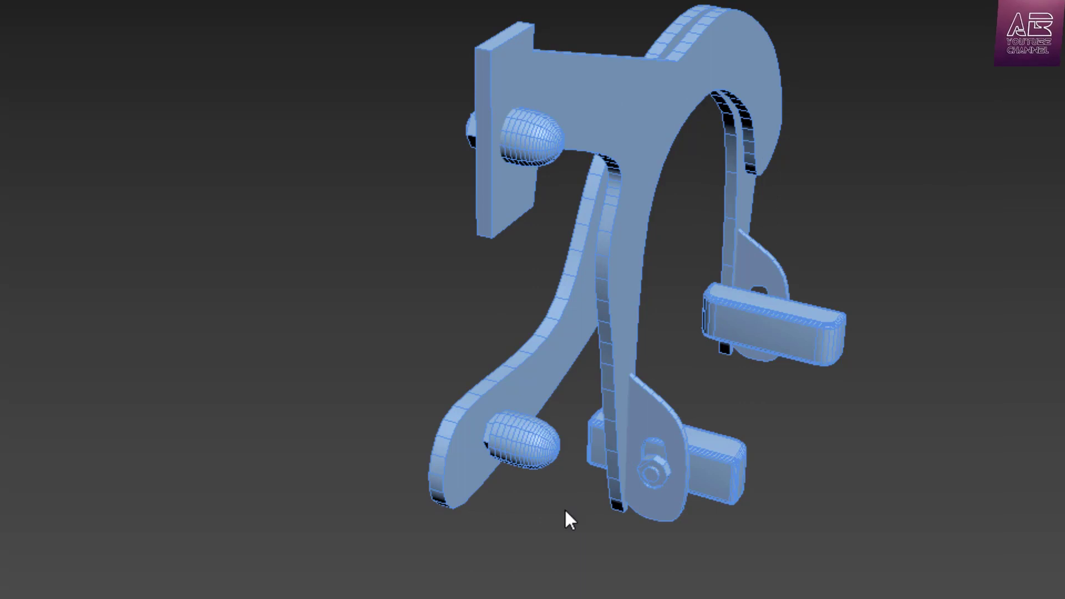
Group all the brake caliper parts under the name break.
{"action": "left_click_drag", "start_coordinate": [967, 24], "coordinate": [344, 531]}
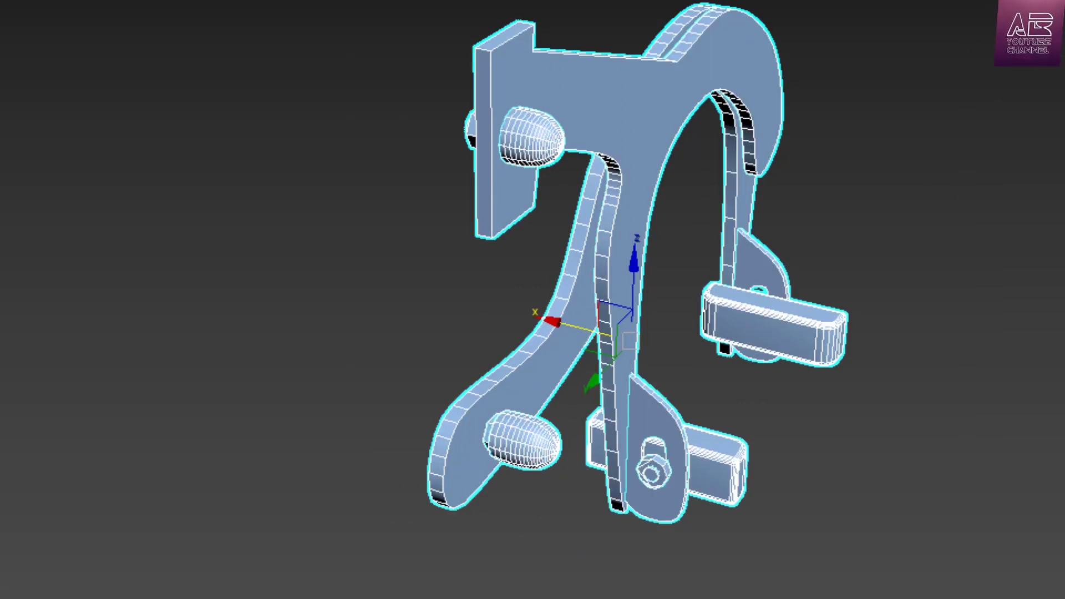
{"action": "left_click", "coordinate": [0, 0]}
{"action": "left_click", "coordinate": [0, 0]}
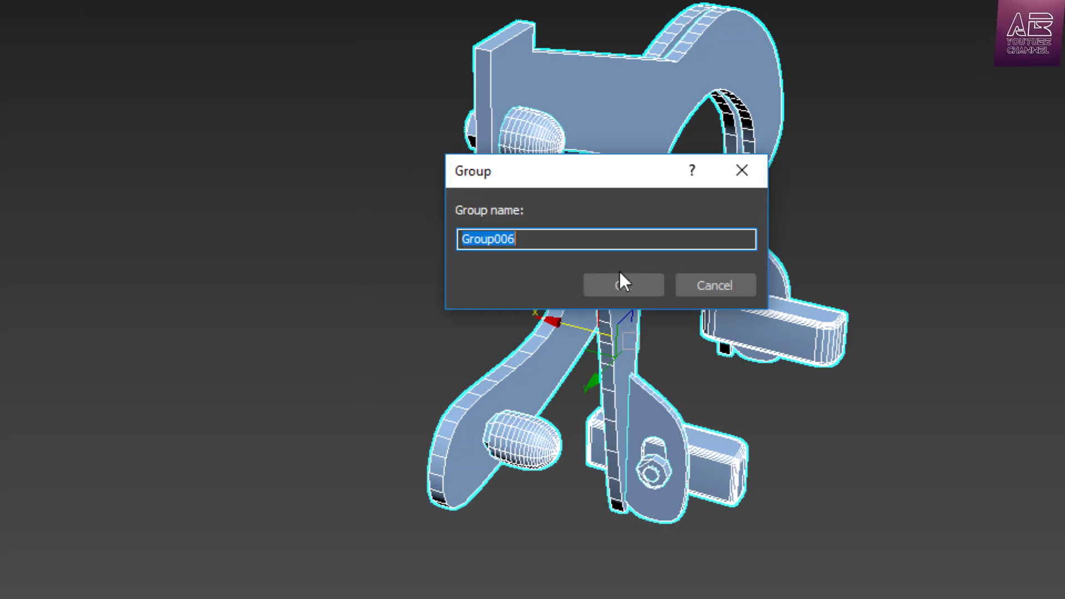
{"action": "type", "text": "brake"}
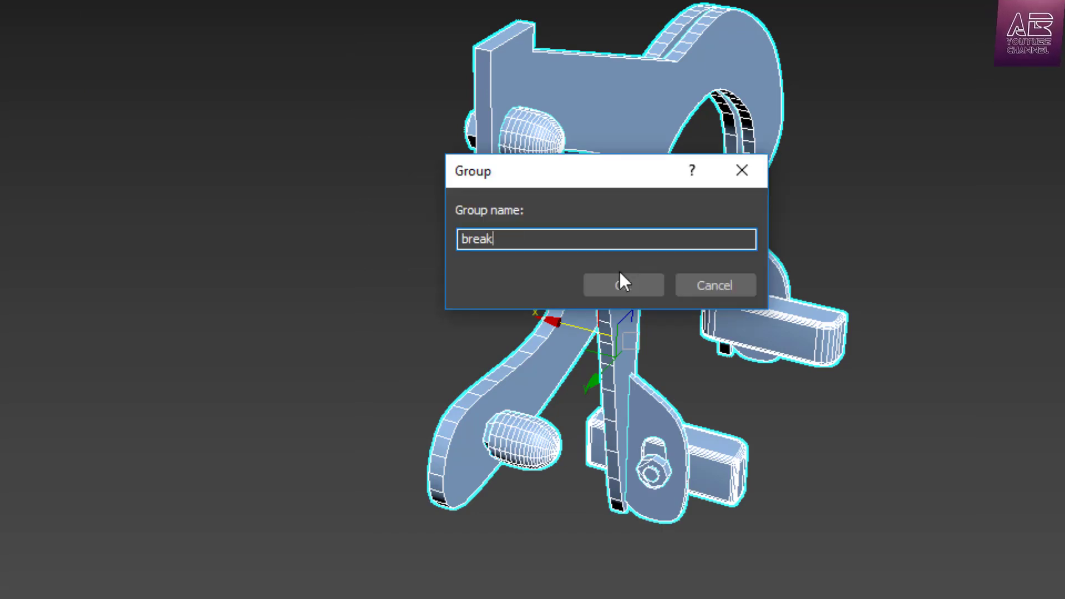
{"action": "left_click", "coordinate": [621, 273]}
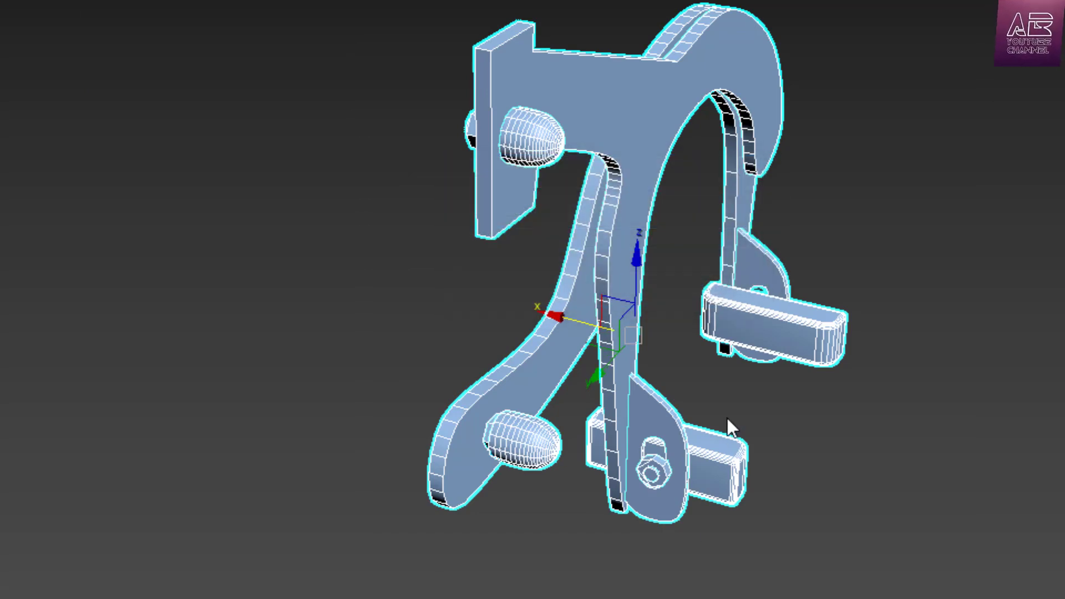
Move the break group along Y onto the bicycle's front wheel area in the top view.
{"action": "scroll", "coordinate": [728, 417], "scroll_direction": "down", "scroll_amount": 3}
{"action": "scroll", "coordinate": [821, 330], "scroll_direction": "up", "scroll_amount": 3}
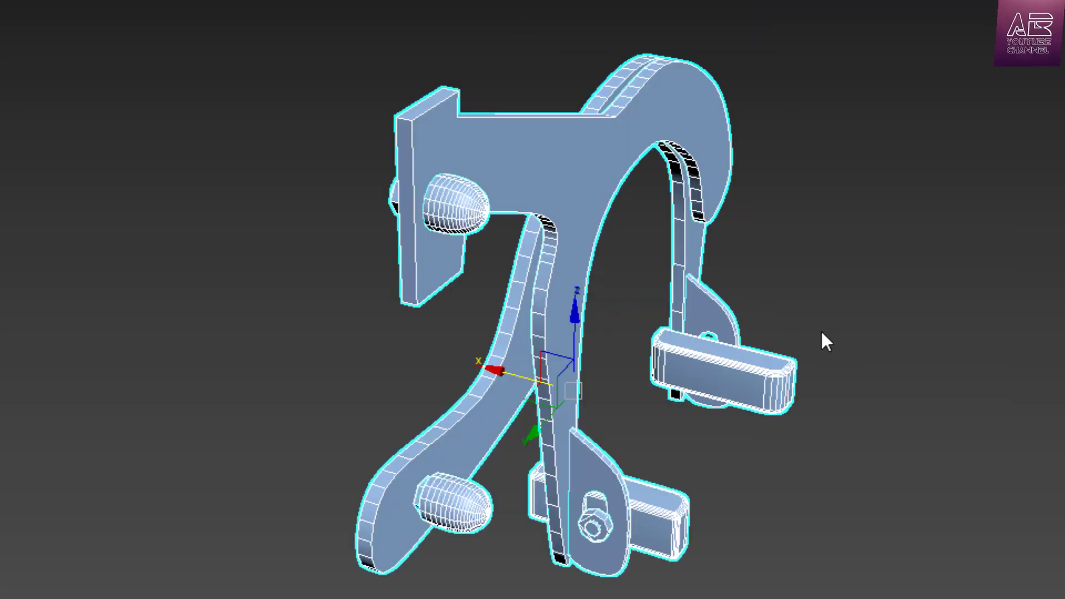
{"action": "scroll", "coordinate": [585, 349], "scroll_direction": "down", "scroll_amount": 5}
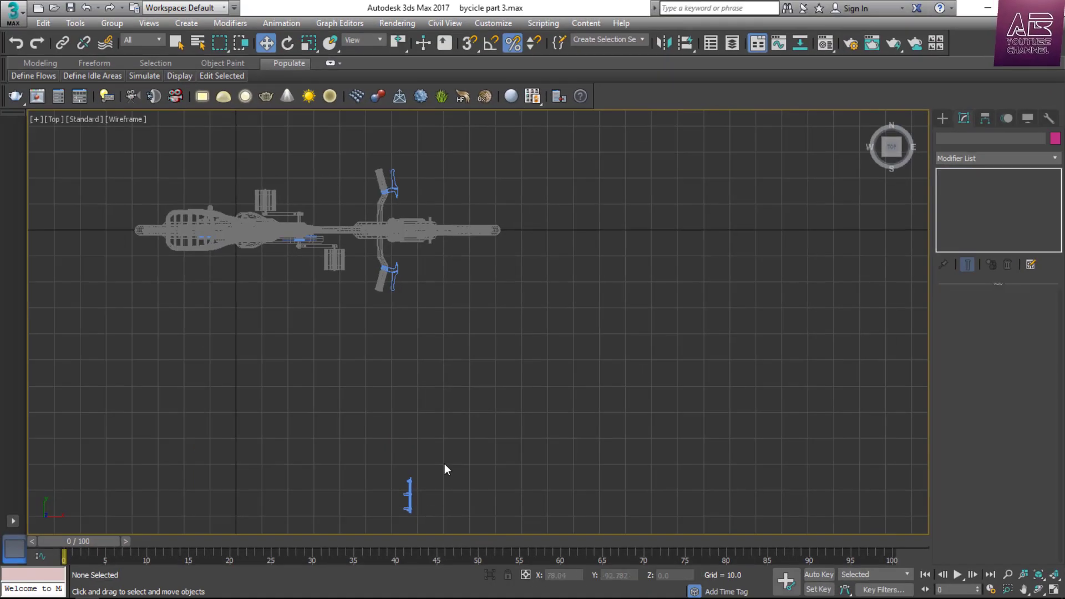
{"action": "left_click", "coordinate": [410, 495]}
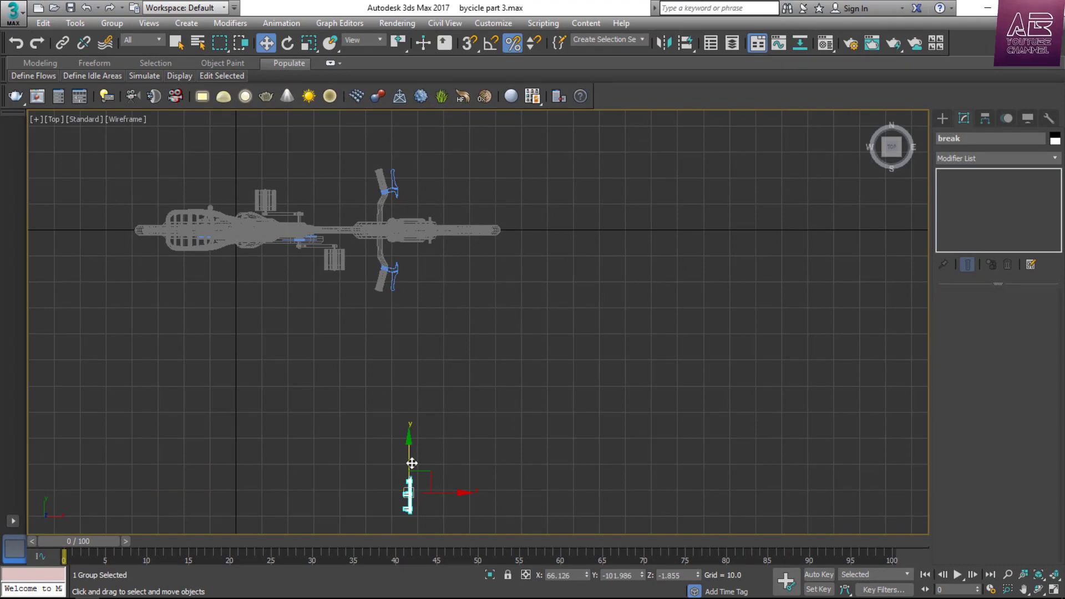
{"action": "scroll", "coordinate": [399, 220], "scroll_direction": "up", "scroll_amount": 8}
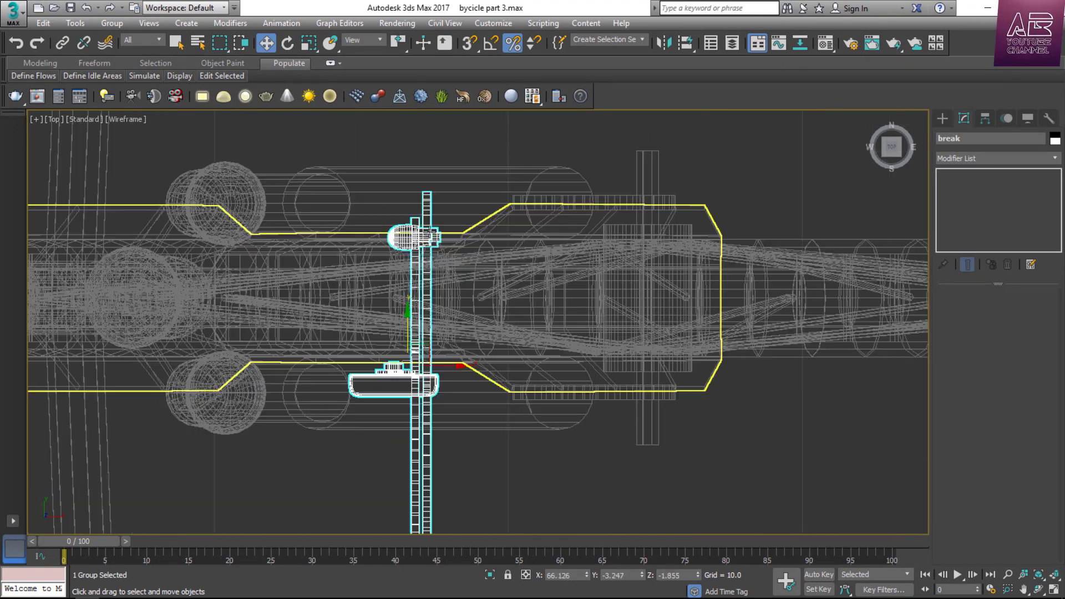
{"action": "scroll", "coordinate": [457, 259], "scroll_direction": "down", "scroll_amount": 3}
{"action": "scroll", "coordinate": [459, 288], "scroll_direction": "up", "scroll_amount": 2}
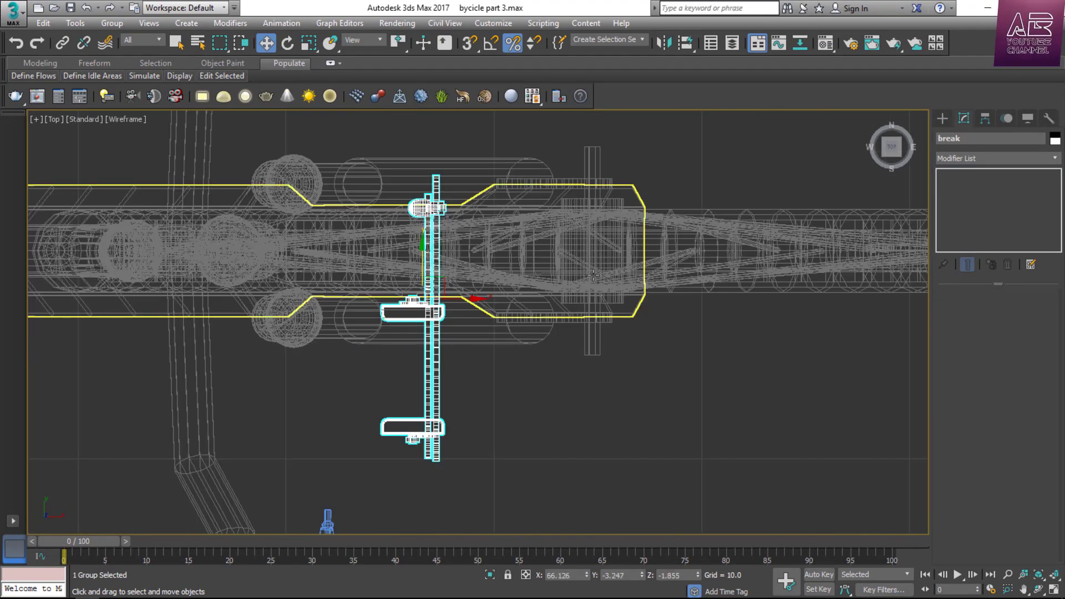
Mirror the break group along the X axis without cloning it.
{"action": "left_click", "coordinate": [665, 43]}
{"action": "left_click", "coordinate": [504, 239]}
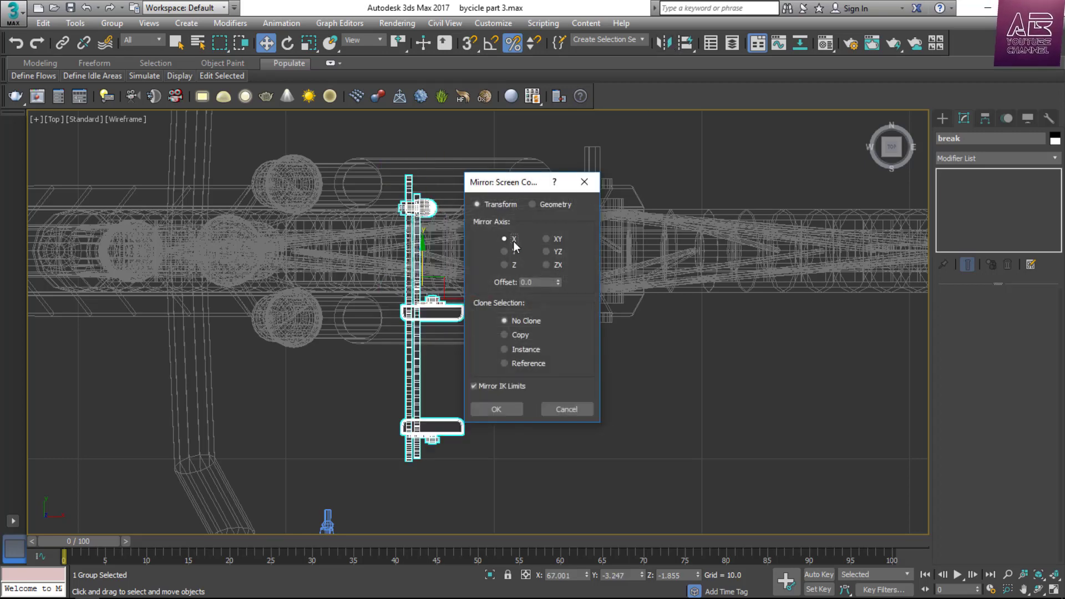
{"action": "left_click", "coordinate": [566, 408]}
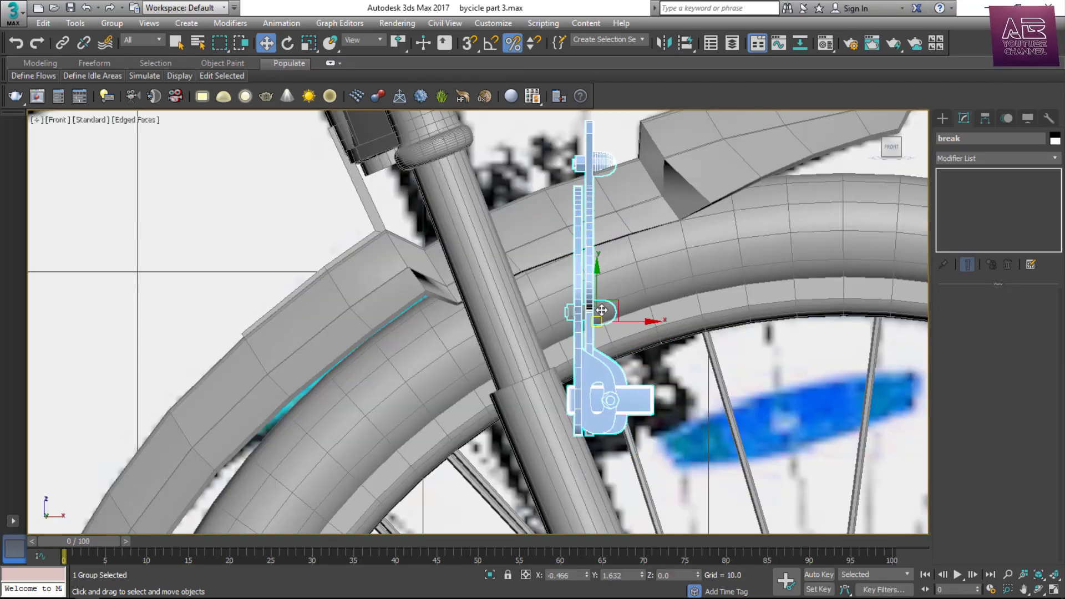
Move the break group up beside the front fork and rotate it to match the fork's tilt in the front view.
{"action": "left_click_drag", "start_coordinate": [598, 305], "coordinate": [621, 297]}
{"action": "key", "text": "e"}
{"action": "key", "text": "r"}
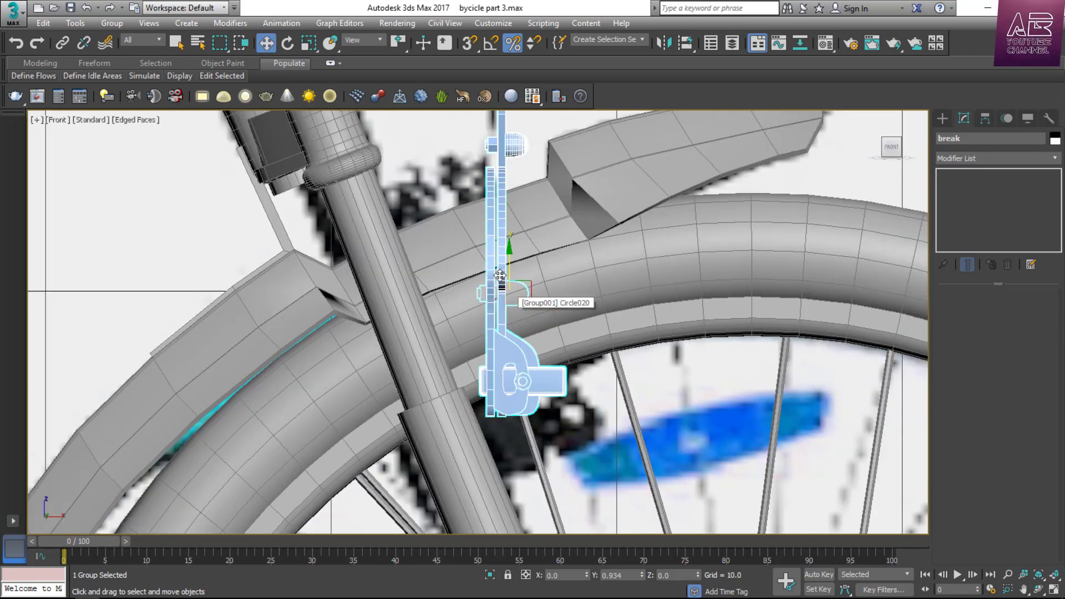
{"action": "mouse_move", "coordinate": [556, 289]}
{"action": "left_mouse_down"}
{"action": "mouse_move", "coordinate": [541, 290]}
{"action": "mouse_move", "coordinate": [554, 298]}
{"action": "left_mouse_up"}
{"action": "key", "text": "e"}
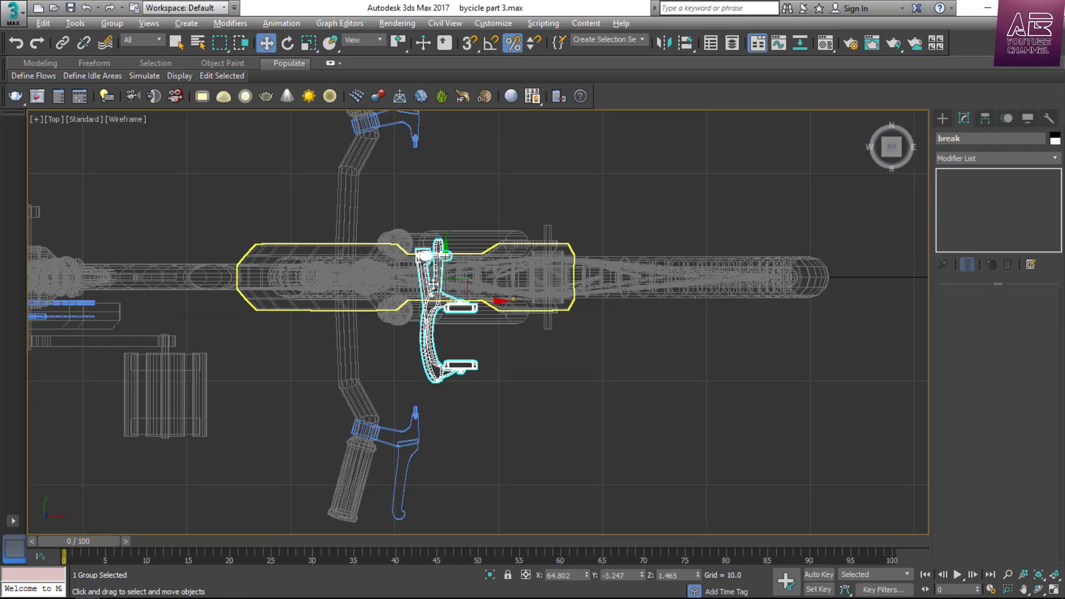
Move the break group along Y in the top view so its pads straddle the front wheel.
{"action": "scroll", "coordinate": [438, 256], "scroll_direction": "up", "scroll_amount": 3}
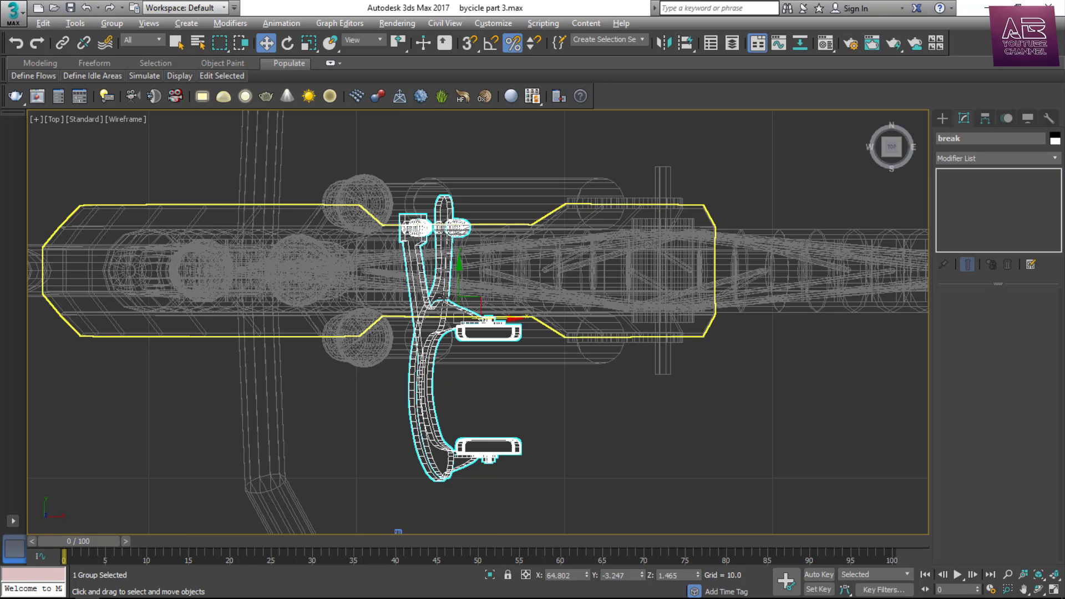
{"action": "key", "text": "w"}
{"action": "left_click", "coordinate": [452, 271]}
{"action": "left_click", "coordinate": [453, 272]}
{"action": "left_click_drag", "start_coordinate": [460, 275], "coordinate": [497, 166]}
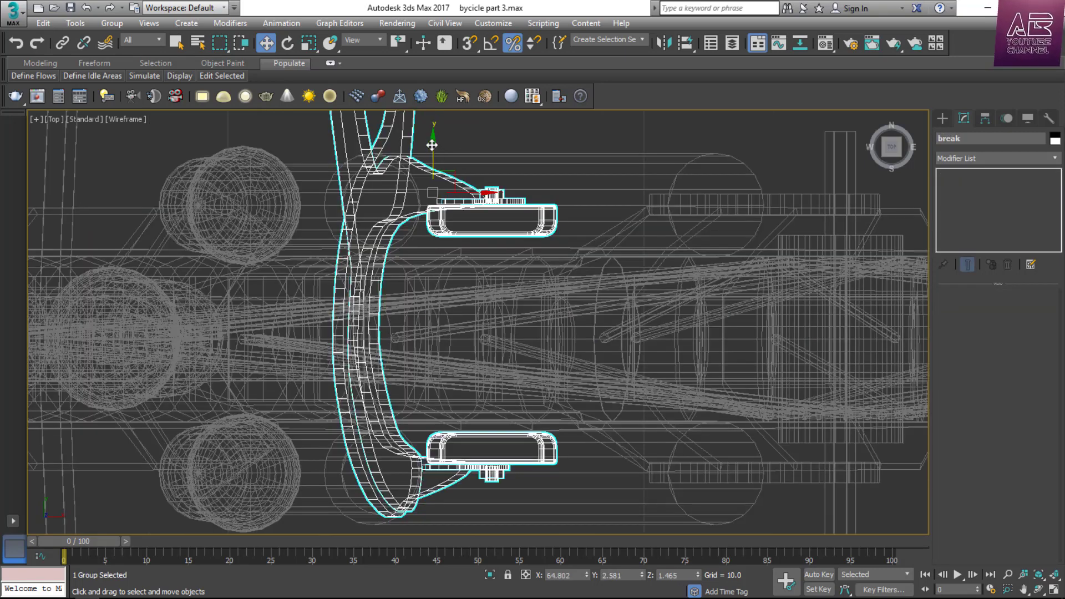
{"action": "left_click_drag", "start_coordinate": [432, 145], "coordinate": [439, 153]}
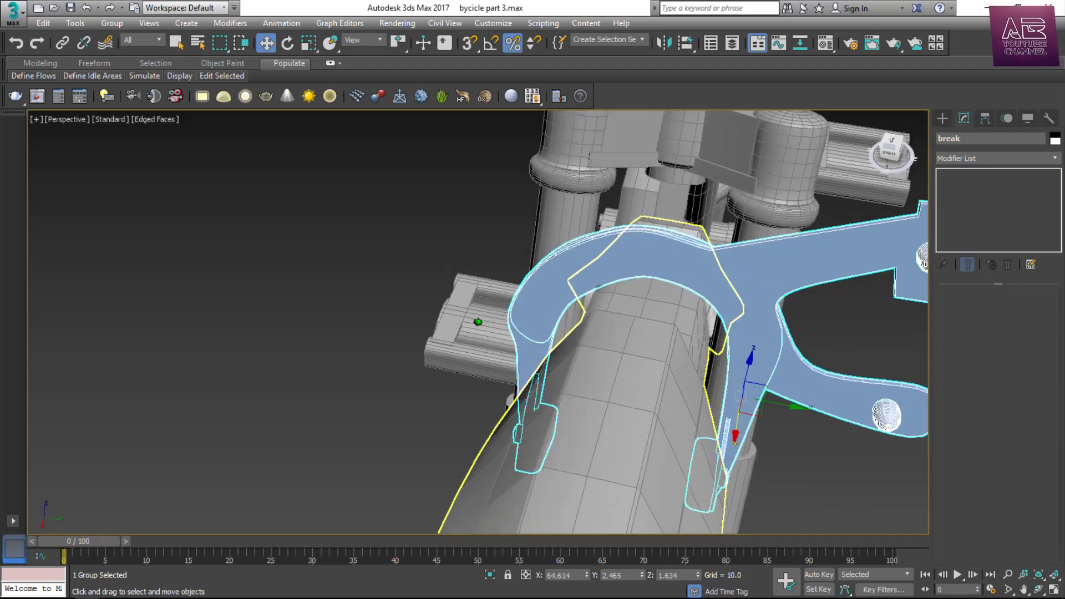
Scale the break group up slightly and adjust its position against the front fork in the front view.
{"action": "mouse_move", "coordinate": [483, 317]}
{"action": "middle_mouse_down", "text": "alt"}
{"action": "mouse_move", "coordinate": [622, 294]}
{"action": "mouse_move", "coordinate": [666, 302]}
{"action": "middle_mouse_up", "text": "alt"}
{"action": "key", "text": "f"}
{"action": "scroll", "coordinate": [678, 306], "scroll_direction": "up", "scroll_amount": 2}
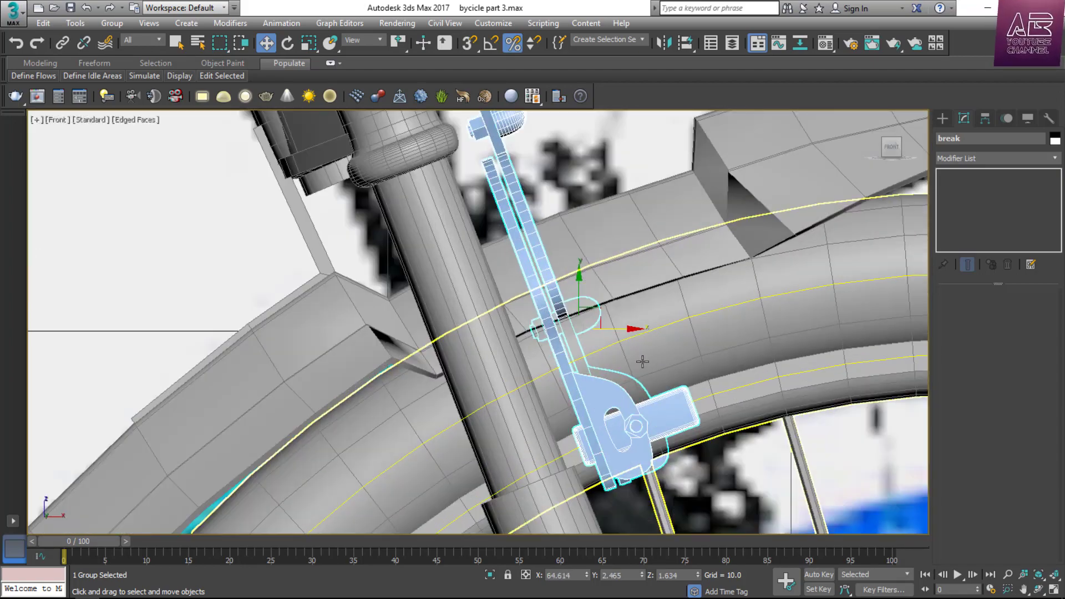
{"action": "key", "text": "e"}
{"action": "key", "text": "r"}
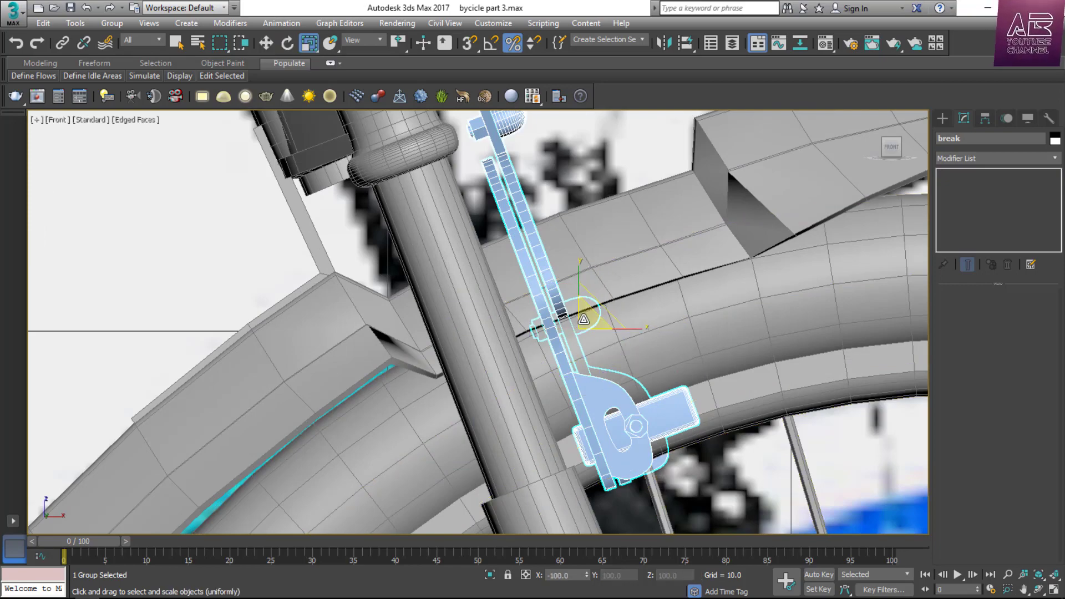
{"action": "scroll", "coordinate": [584, 319], "scroll_direction": "down", "scroll_amount": 3}
{"action": "key", "text": "w"}
Make one copy of the front brake group and place it near the rear wheel, behind the shock absorber.
{"action": "scroll", "coordinate": [665, 311], "scroll_direction": "down", "scroll_amount": 2}
{"action": "scroll", "coordinate": [665, 311], "scroll_direction": "down", "scroll_amount": 4}
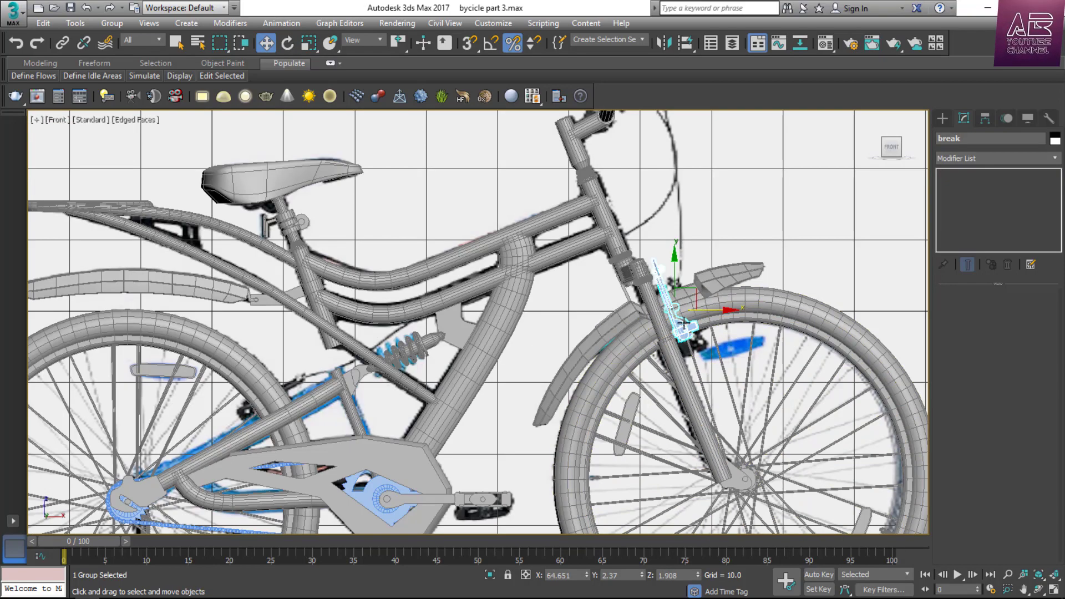
{"action": "scroll", "coordinate": [691, 293], "scroll_direction": "up", "scroll_amount": 2}
{"action": "left_click_drag", "start_coordinate": [693, 293], "coordinate": [184, 379], "text": "shift"}
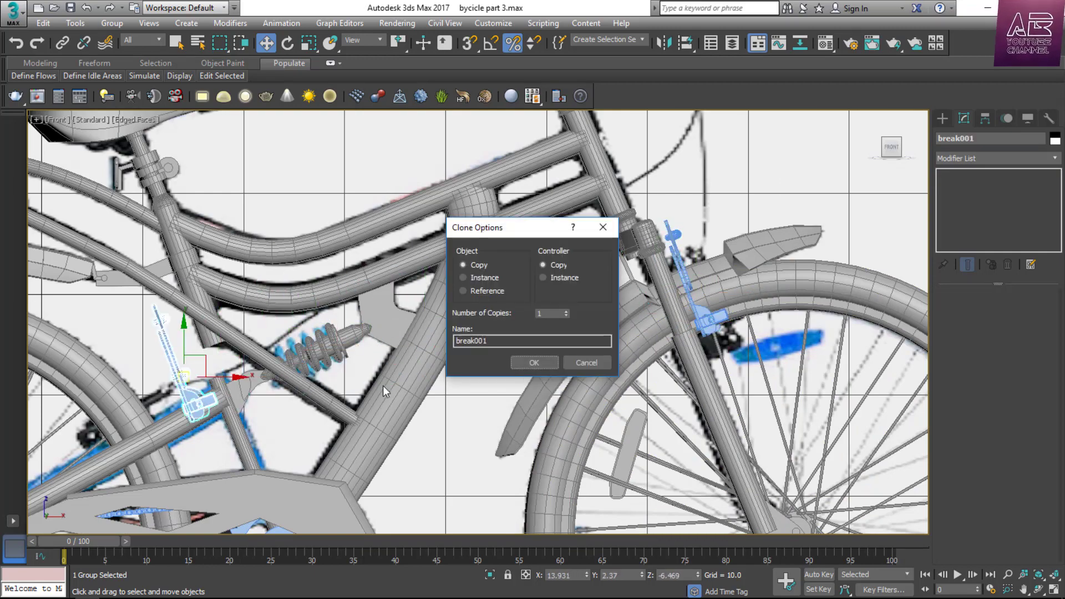
{"action": "left_click", "coordinate": [527, 364]}
Mirror the copied rear brake along the X axis with No Clone.
{"action": "scroll", "coordinate": [542, 392], "scroll_direction": "down", "scroll_amount": 2}
{"action": "scroll", "coordinate": [223, 415], "scroll_direction": "up", "scroll_amount": 5}
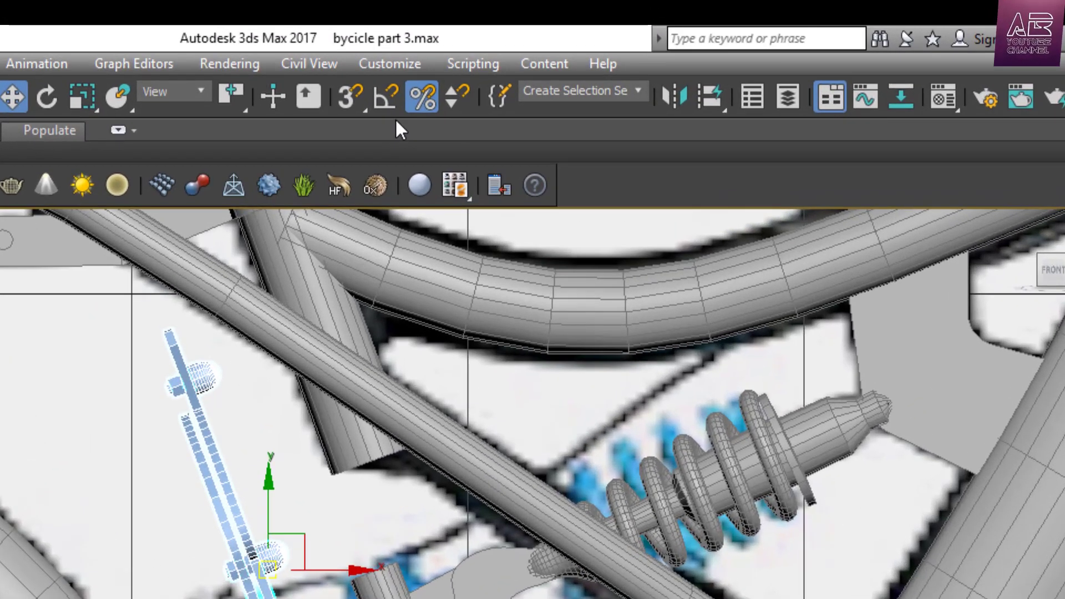
{"action": "left_click", "coordinate": [673, 94]}
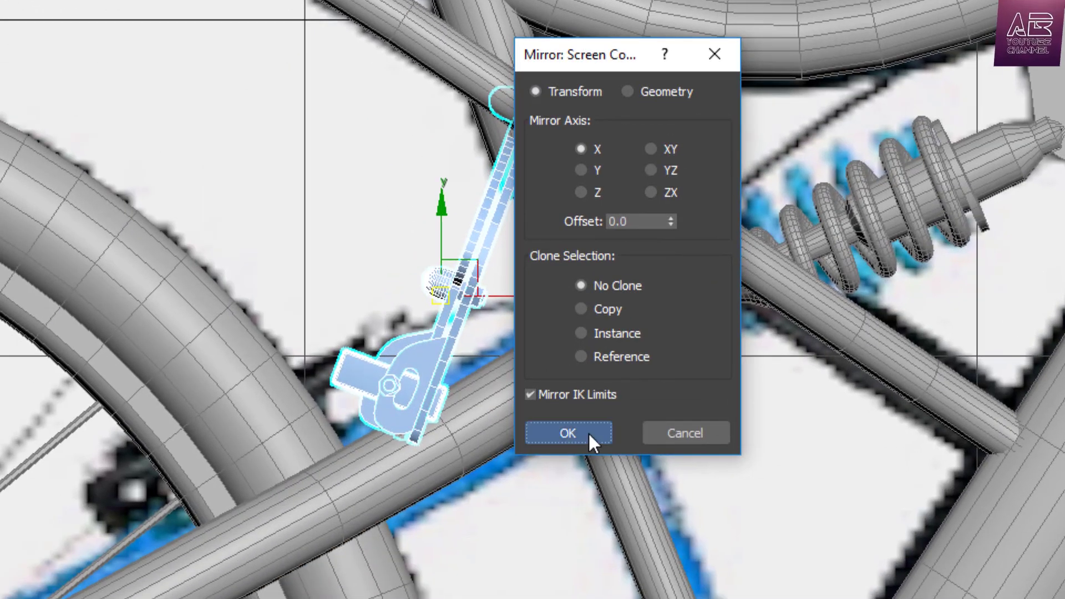
{"action": "left_click", "coordinate": [588, 433]}
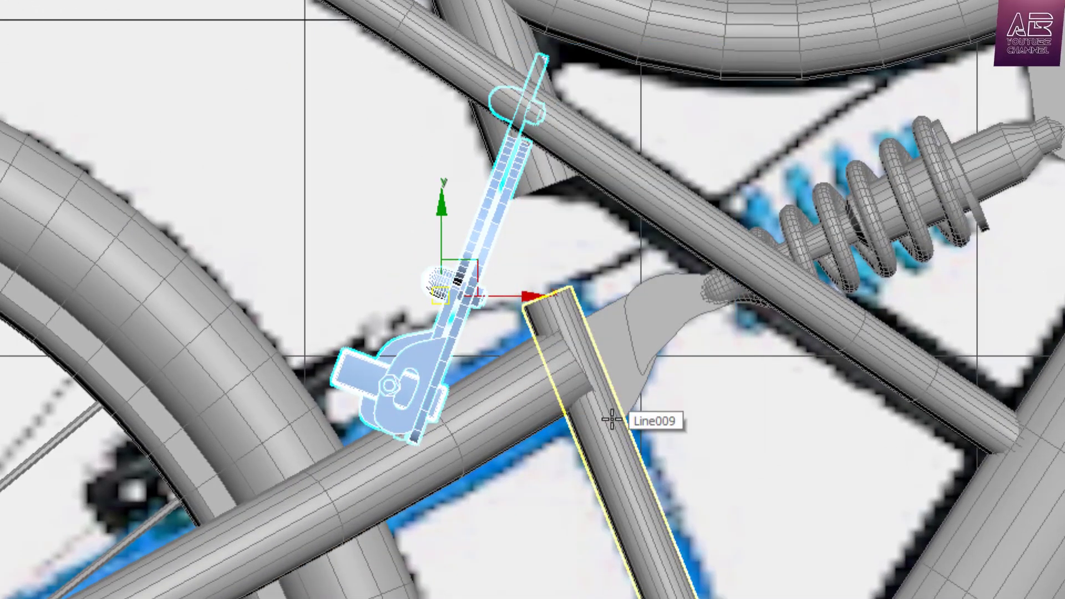
Rotate the rear brake roughly parallel to the lower frame tube and move it over the rear tyre.
{"action": "scroll", "coordinate": [612, 421], "scroll_direction": "down", "scroll_amount": 3}
{"action": "scroll", "coordinate": [394, 452], "scroll_direction": "up", "scroll_amount": 5}
{"action": "key", "text": "e"}
{"action": "left_click_drag", "start_coordinate": [772, 147], "coordinate": [814, 229]}
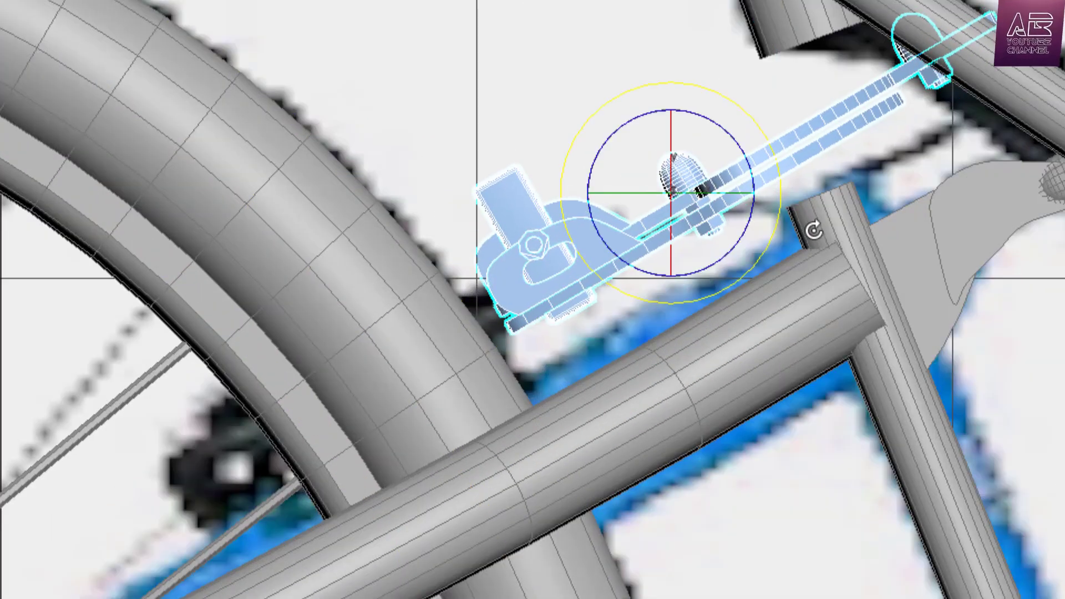
{"action": "key", "text": "w"}
{"action": "left_click_drag", "start_coordinate": [676, 203], "coordinate": [427, 376]}
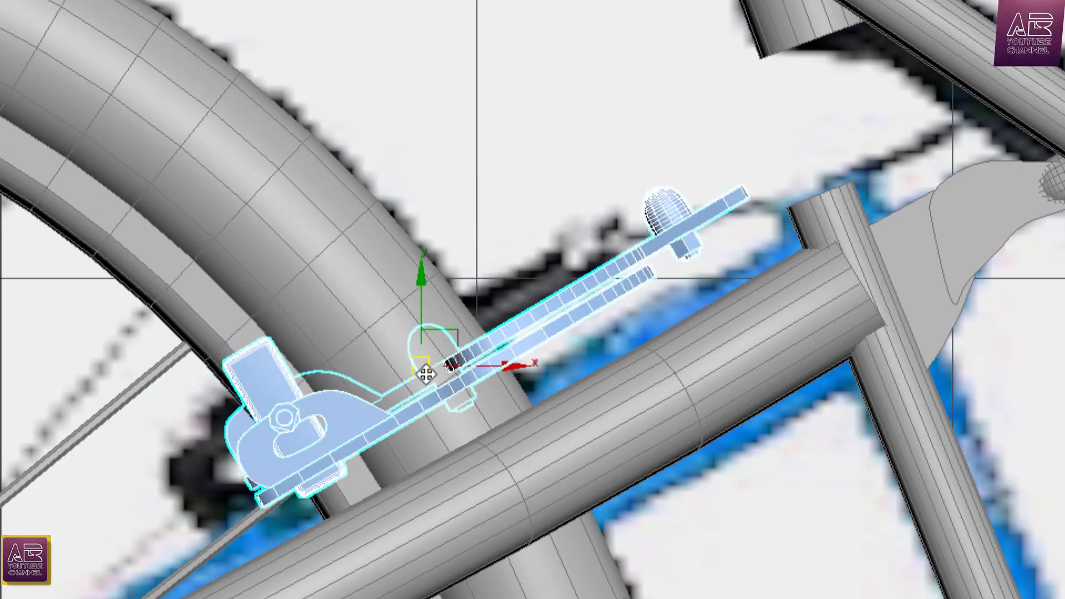
Fine-tune the rear brake's tilt and raise it slightly along Y above the lower frame tube.
{"action": "key", "text": "e"}
{"action": "left_click_drag", "start_coordinate": [524, 342], "coordinate": [527, 332]}
{"action": "key", "text": "w"}
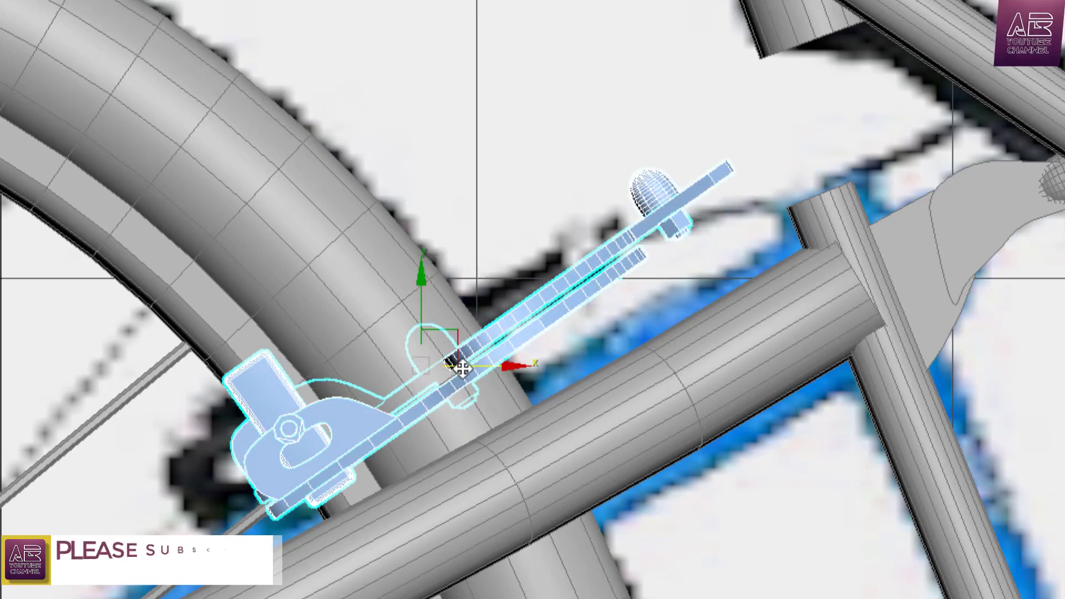
{"action": "left_click_drag", "start_coordinate": [454, 365], "coordinate": [457, 362]}
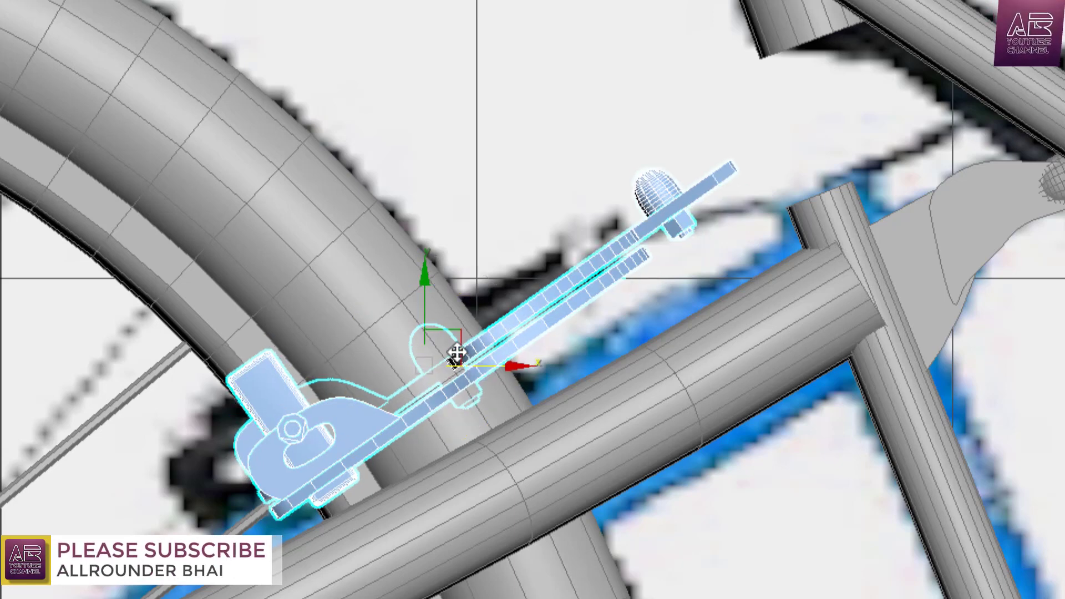
{"action": "left_click_drag", "start_coordinate": [423, 295], "coordinate": [419, 269]}
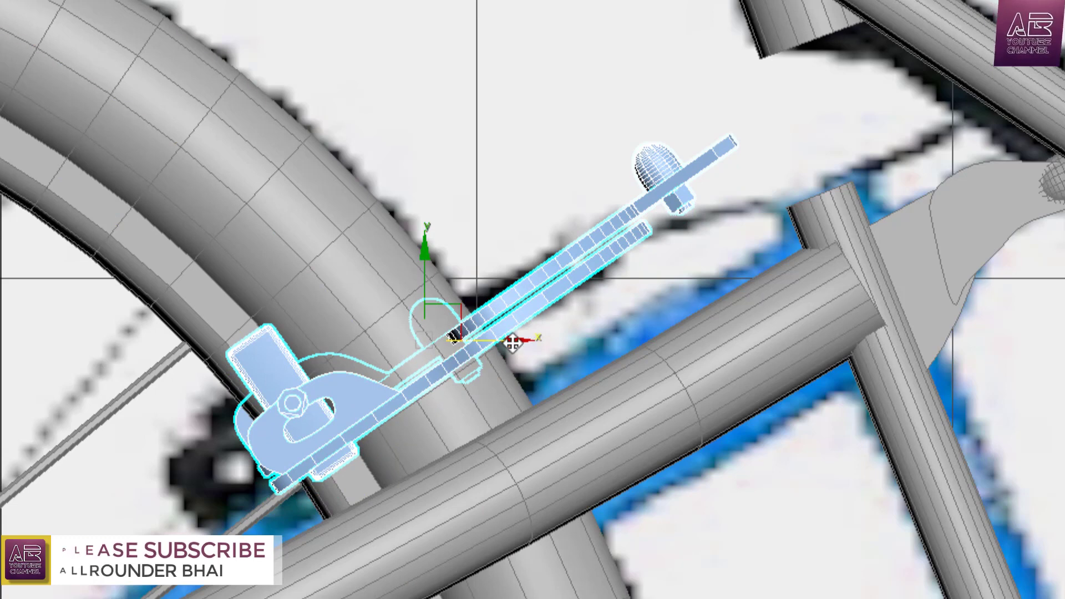
Nudge the rear brake back along X, and shift its near-side pad and nut down along the bracket slot onto the wheel rim.
{"action": "left_click_drag", "start_coordinate": [511, 340], "coordinate": [498, 342]}
{"action": "left_click_drag", "start_coordinate": [501, 342], "coordinate": [494, 341]}
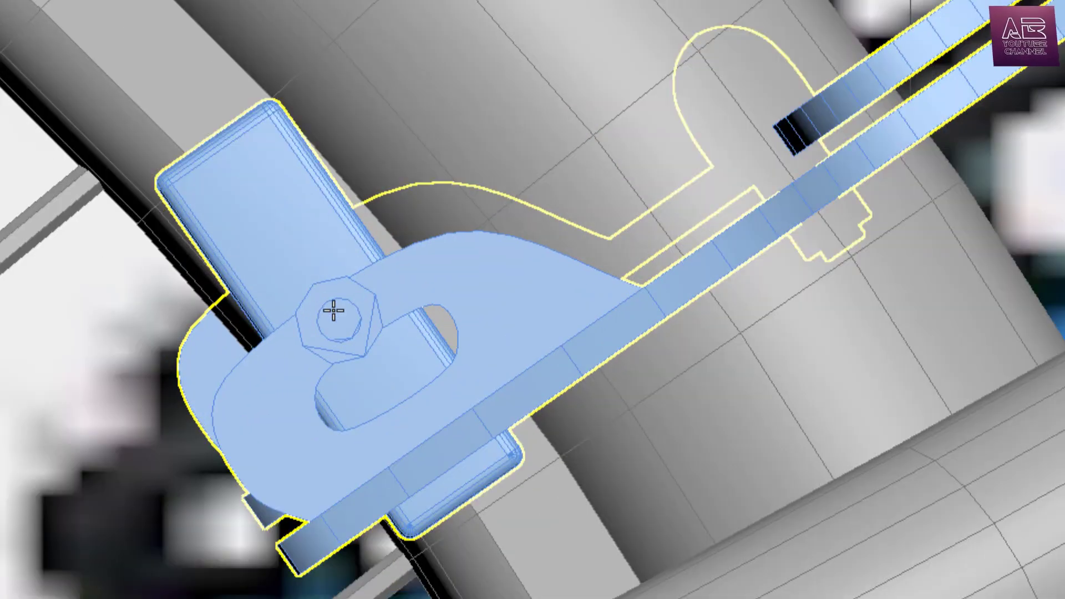
{"action": "left_click", "coordinate": [334, 311]}
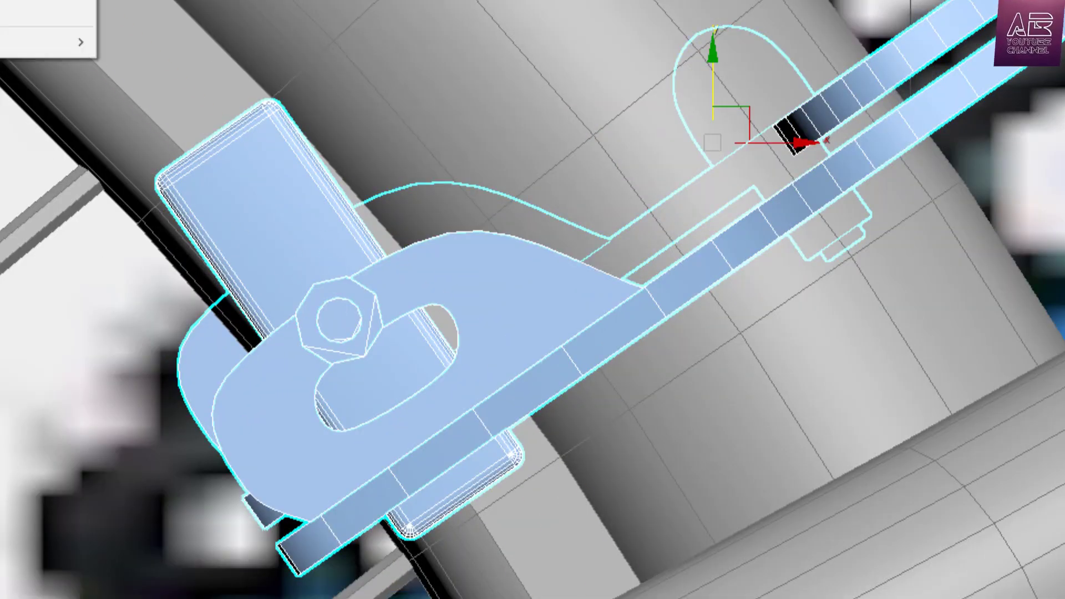
{"action": "left_click", "coordinate": [369, 332]}
{"action": "left_click_drag", "start_coordinate": [344, 324], "coordinate": [390, 377]}
{"action": "left_click", "coordinate": [6, 0]}
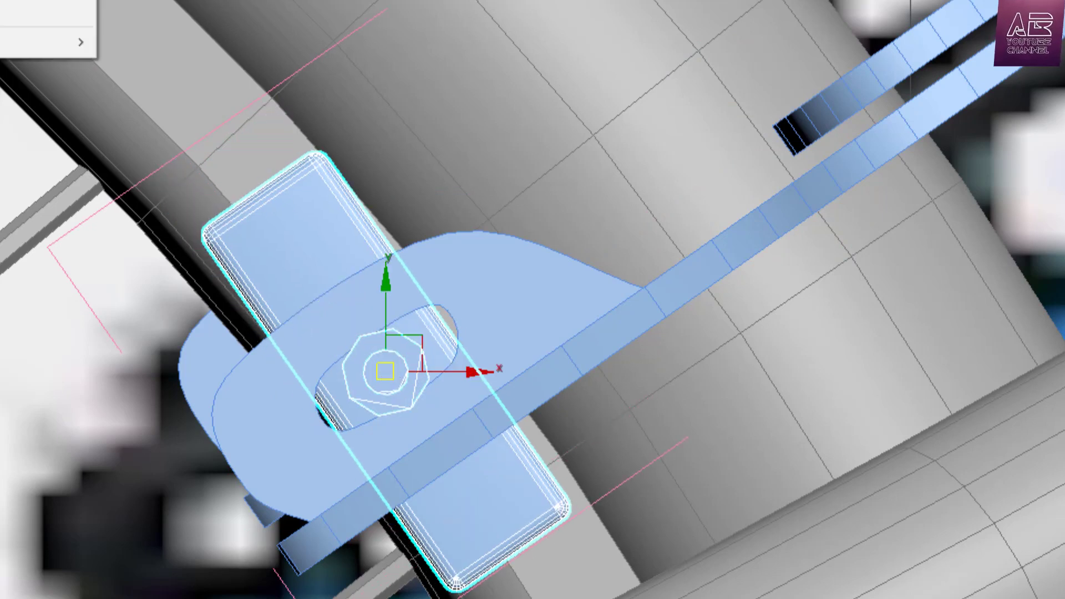
{"action": "left_click", "coordinate": [11, 0]}
Move the opposite rear brake pad and its nut along the slot to line up with the rim.
{"action": "scroll", "coordinate": [12, 88], "scroll_direction": "down", "scroll_amount": 7}
{"action": "scroll", "coordinate": [488, 166], "scroll_direction": "down", "scroll_amount": 5}
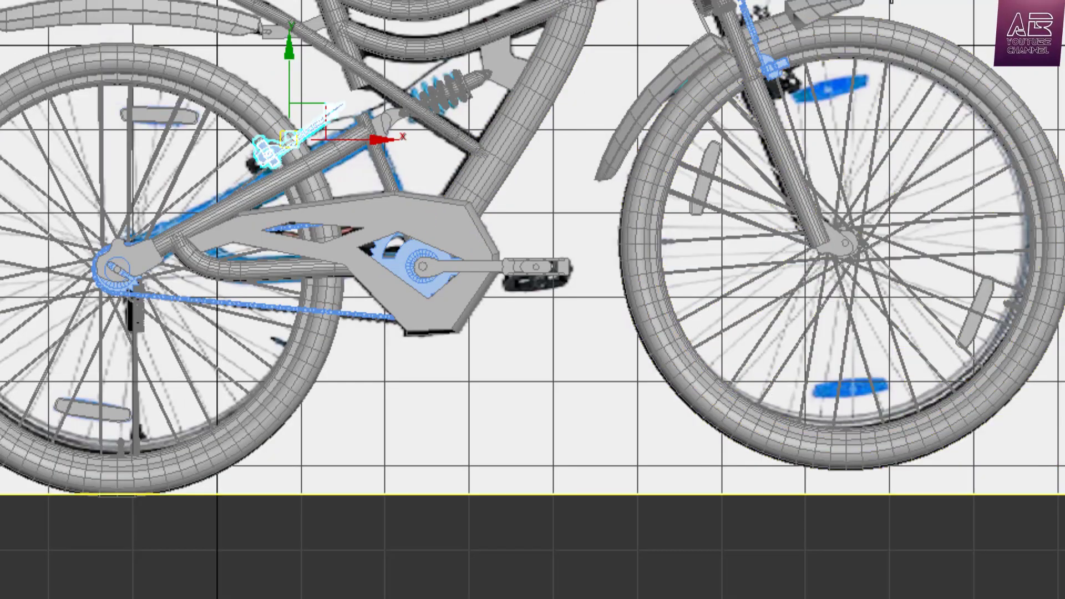
{"action": "scroll", "coordinate": [804, 78], "scroll_direction": "up", "scroll_amount": 10}
{"action": "scroll", "coordinate": [647, 209], "scroll_direction": "up", "scroll_amount": 5}
{"action": "scroll", "coordinate": [543, 254], "scroll_direction": "up", "scroll_amount": 3}
{"action": "scroll", "coordinate": [461, 250], "scroll_direction": "up", "scroll_amount": 2}
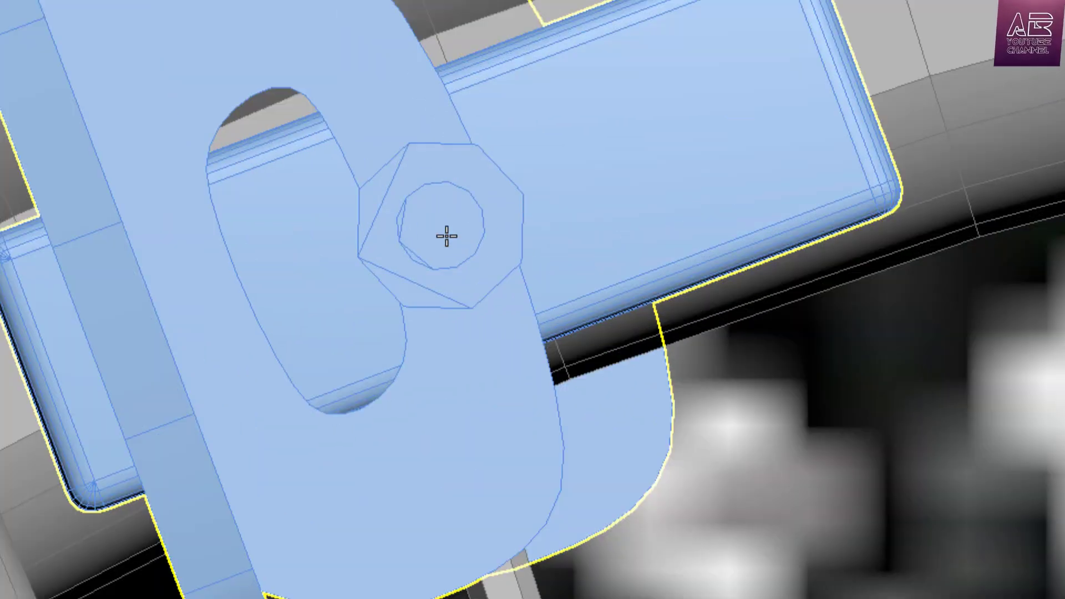
{"action": "left_click", "coordinate": [442, 238]}
{"action": "left_click_drag", "start_coordinate": [505, 228], "coordinate": [311, 254]}
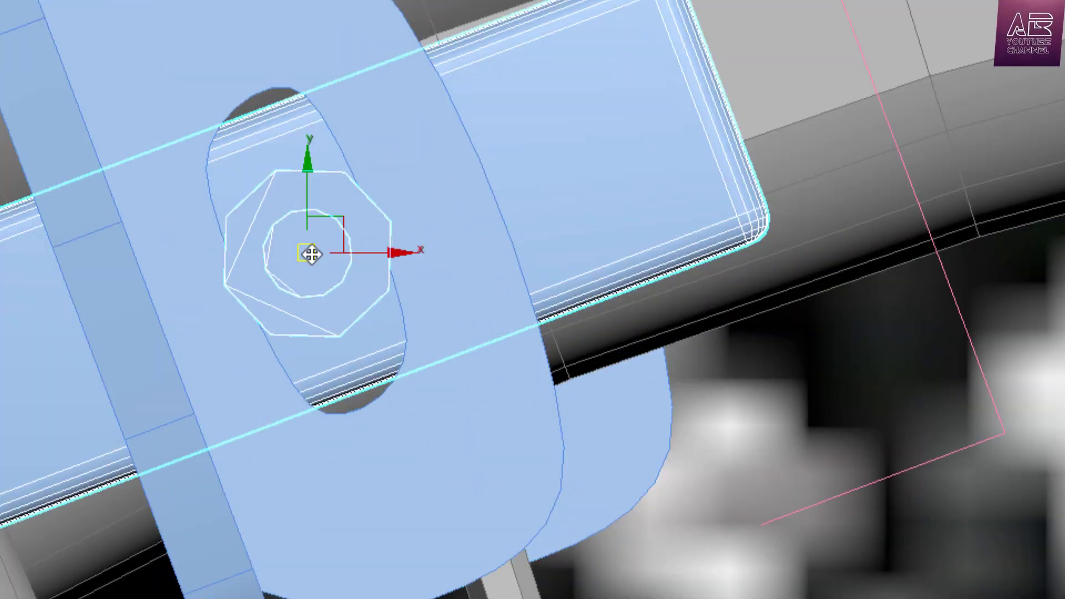
Rotate the rear brake group very slightly, centre its pads across the rear wheel in the Top view, and deselect it.
{"action": "scroll", "coordinate": [311, 254], "scroll_direction": "down", "scroll_amount": 5}
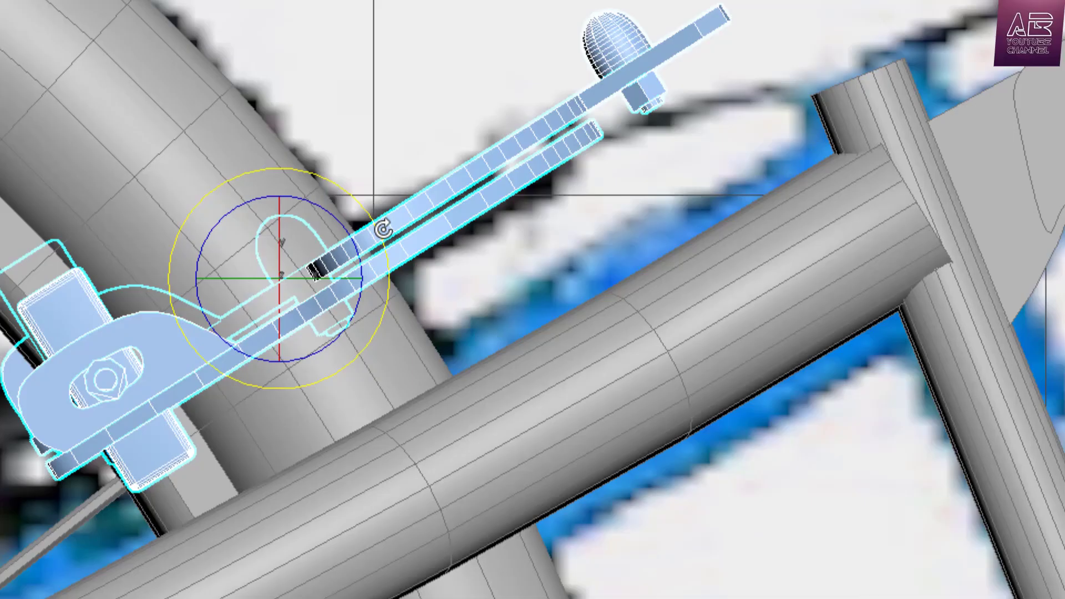
{"action": "left_click_drag", "start_coordinate": [383, 228], "coordinate": [380, 226]}
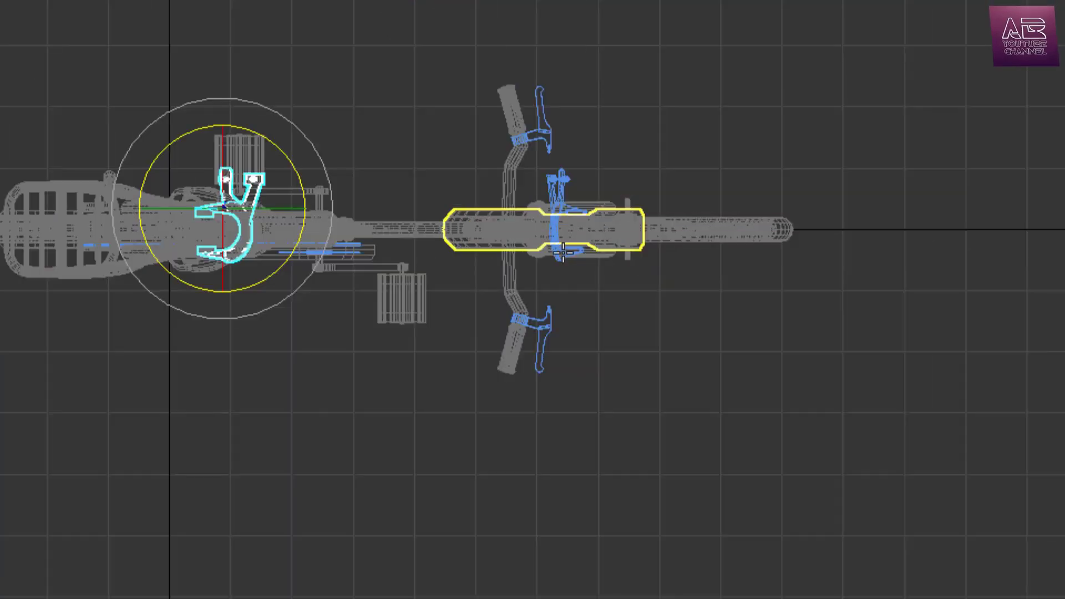
{"action": "key", "text": "z"}
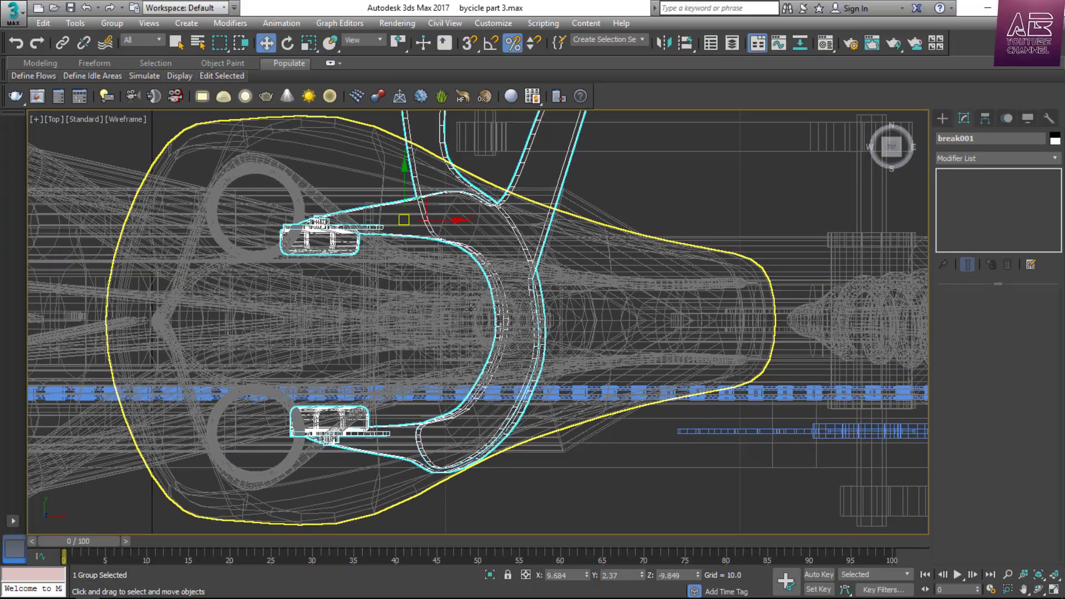
{"action": "left_click", "coordinate": [487, 282]}
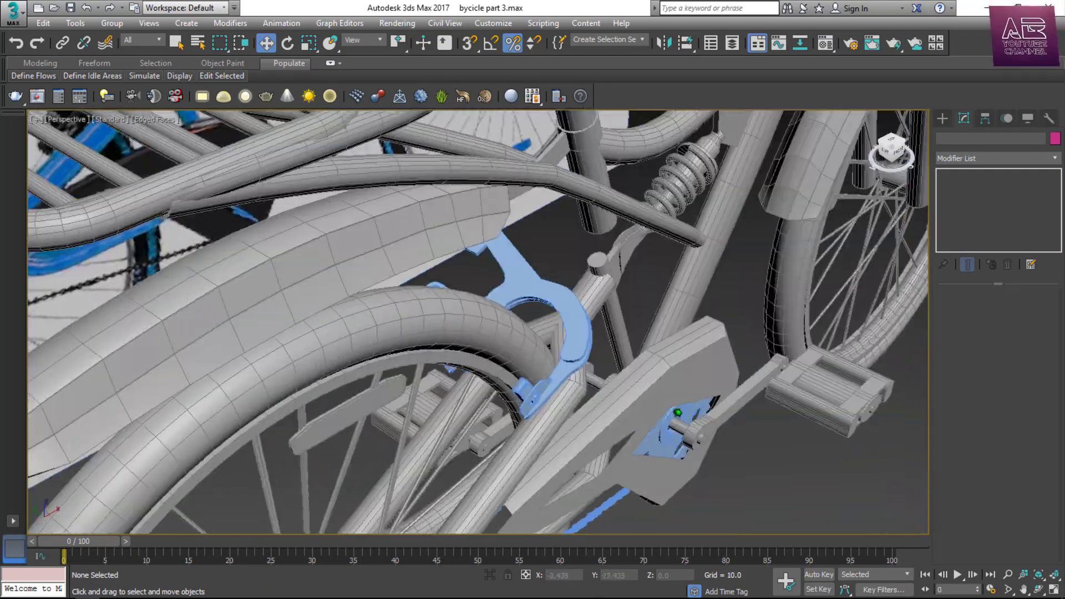
Inspect the fit of the rear and front brakes on the bicycle from several angles in the Perspective view.
{"action": "middle_click_drag", "start_coordinate": [679, 413], "coordinate": [700, 416], "text": "alt"}
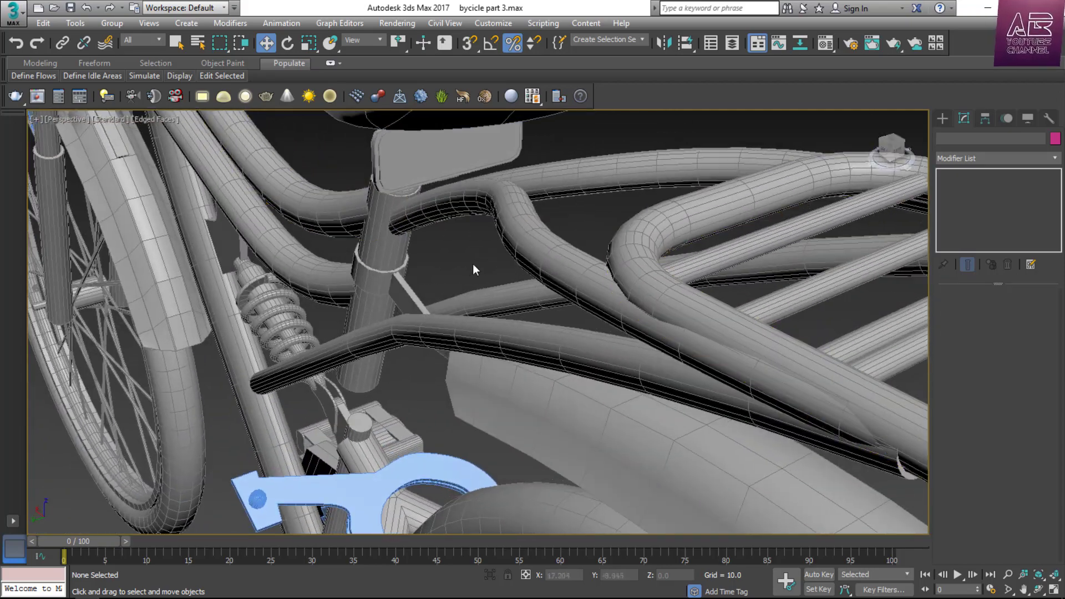
{"action": "scroll", "coordinate": [469, 277], "scroll_direction": "down", "scroll_amount": 4}
{"action": "scroll", "coordinate": [444, 400], "scroll_direction": "up", "scroll_amount": 4}
{"action": "middle_click_drag", "start_coordinate": [444, 400], "coordinate": [499, 388], "text": "alt"}
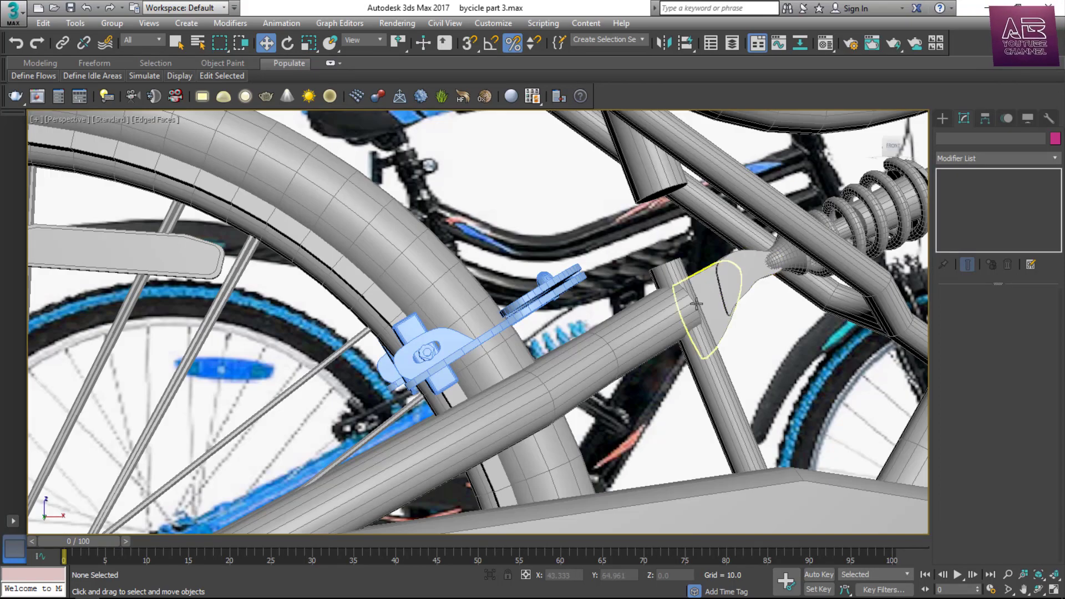
{"action": "scroll", "coordinate": [697, 304], "scroll_direction": "up", "scroll_amount": 4}
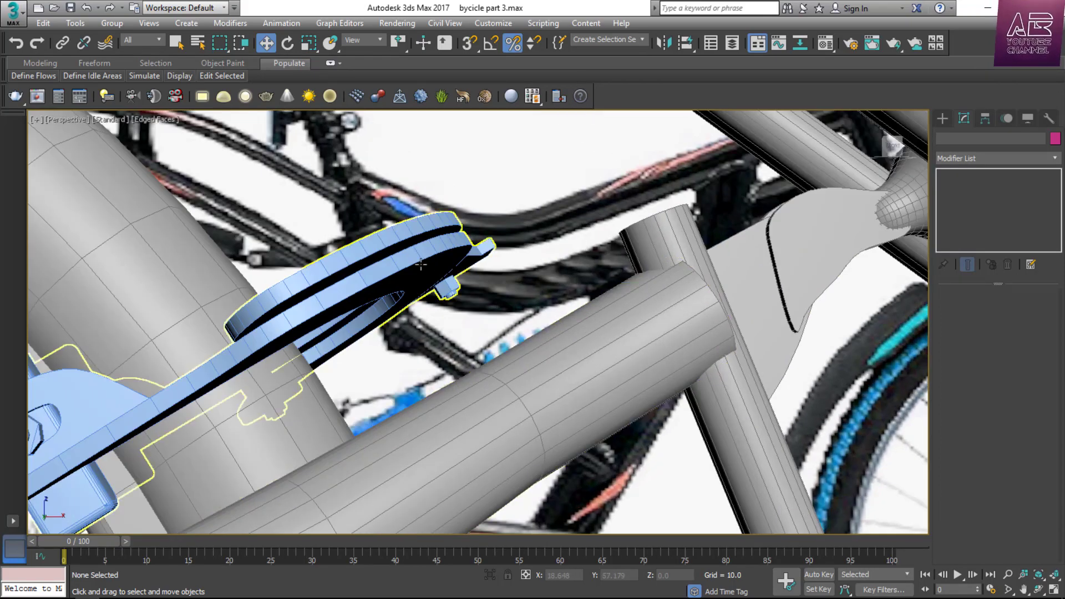
{"action": "scroll", "coordinate": [396, 378], "scroll_direction": "down", "scroll_amount": 5}
{"action": "scroll", "coordinate": [399, 369], "scroll_direction": "down", "scroll_amount": 8}
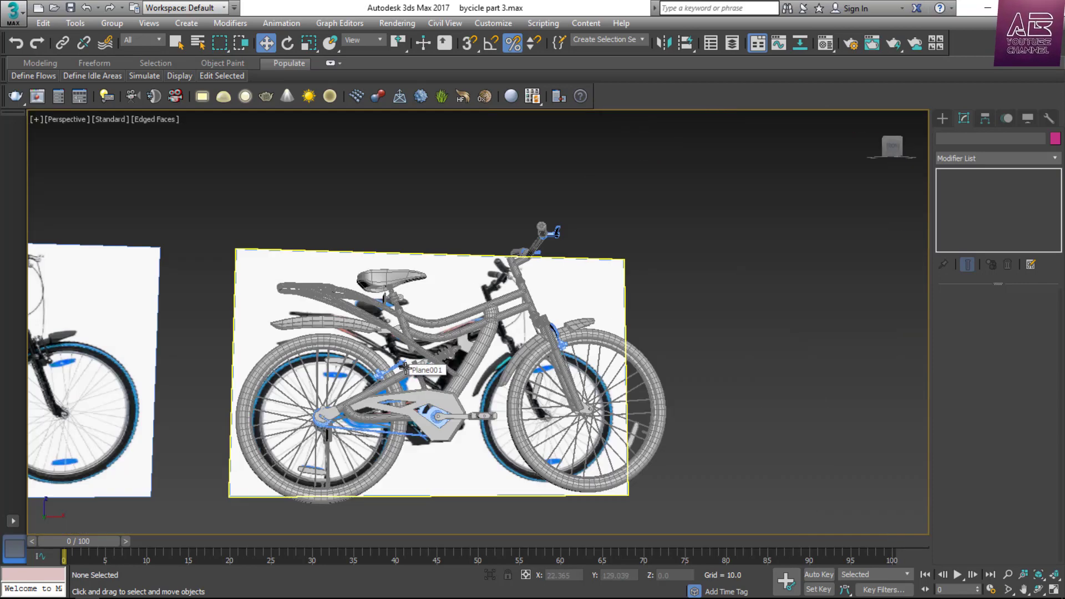
{"action": "scroll", "coordinate": [640, 295], "scroll_direction": "up", "scroll_amount": 7}
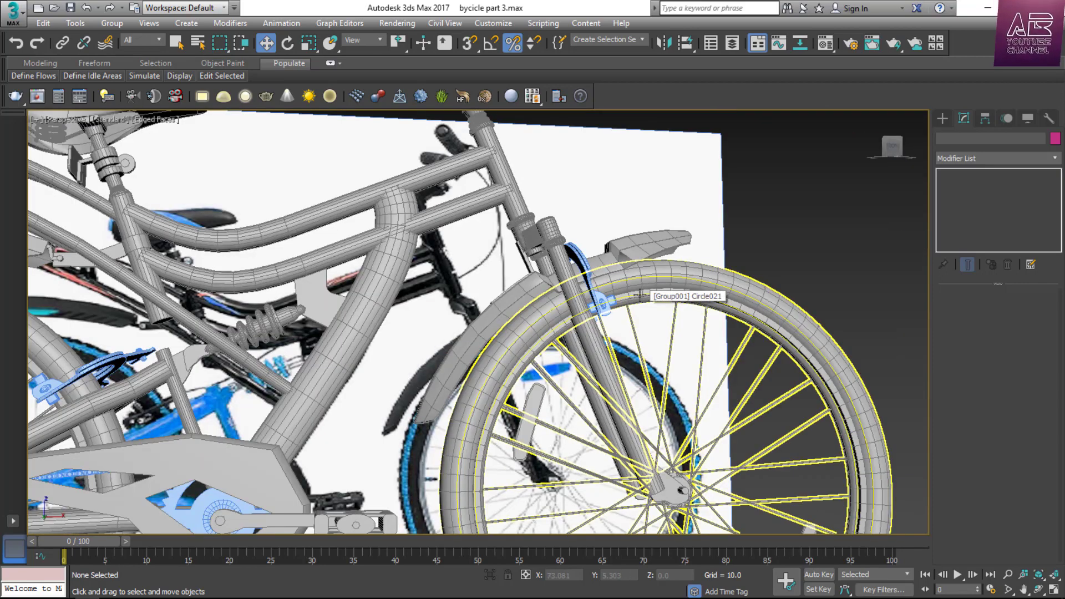
{"action": "scroll", "coordinate": [640, 296], "scroll_direction": "down", "scroll_amount": 5}
{"action": "scroll", "coordinate": [340, 352], "scroll_direction": "up", "scroll_amount": 5}
{"action": "scroll", "coordinate": [340, 352], "scroll_direction": "down", "scroll_amount": 5}
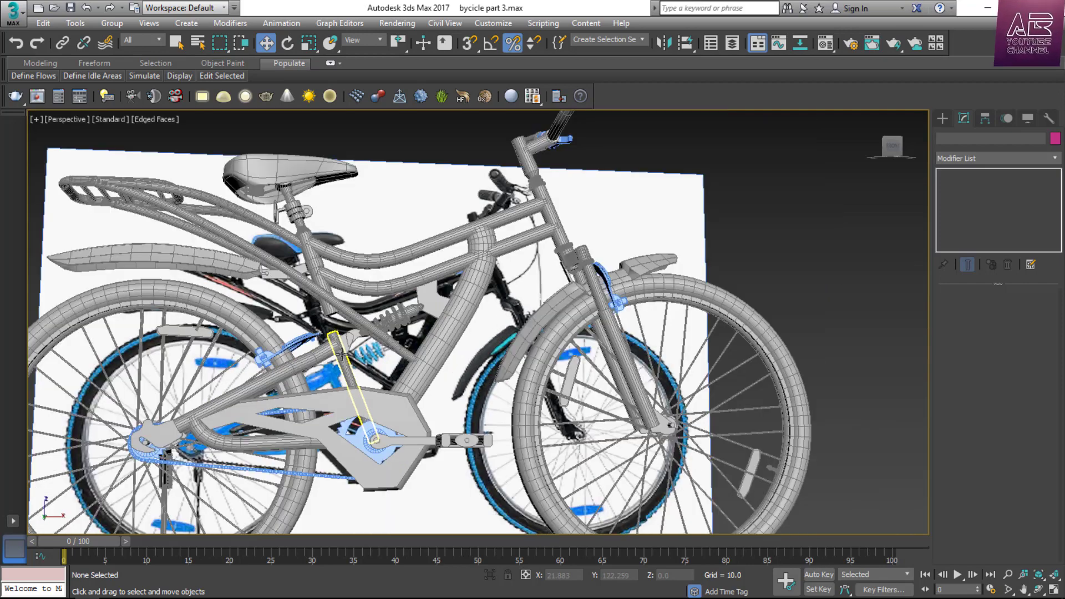
Start a renderable line in the Front view below the handlebar brake lever, tracing the reference cable's outward bend down to the head tube.
{"action": "key", "text": "alt+w"}
{"action": "scroll", "coordinate": [736, 206], "scroll_direction": "down", "scroll_amount": 6}
{"action": "key", "text": "alt+w"}
{"action": "scroll", "coordinate": [623, 245], "scroll_direction": "down", "scroll_amount": 3}
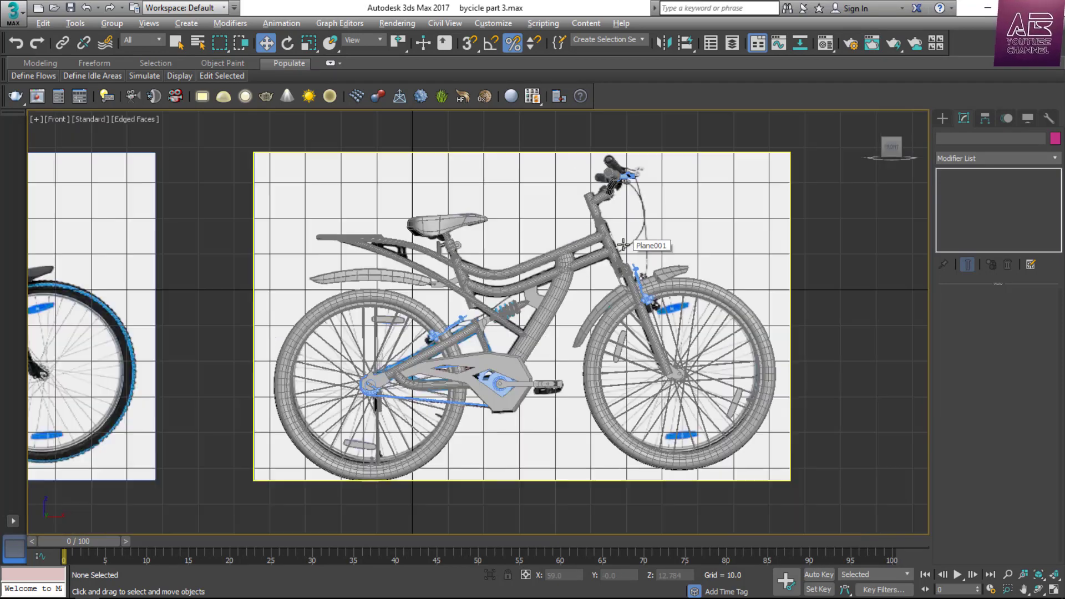
{"action": "scroll", "coordinate": [623, 244], "scroll_direction": "up", "scroll_amount": 8}
{"action": "left_click", "coordinate": [943, 118]}
{"action": "left_click", "coordinate": [970, 209]}
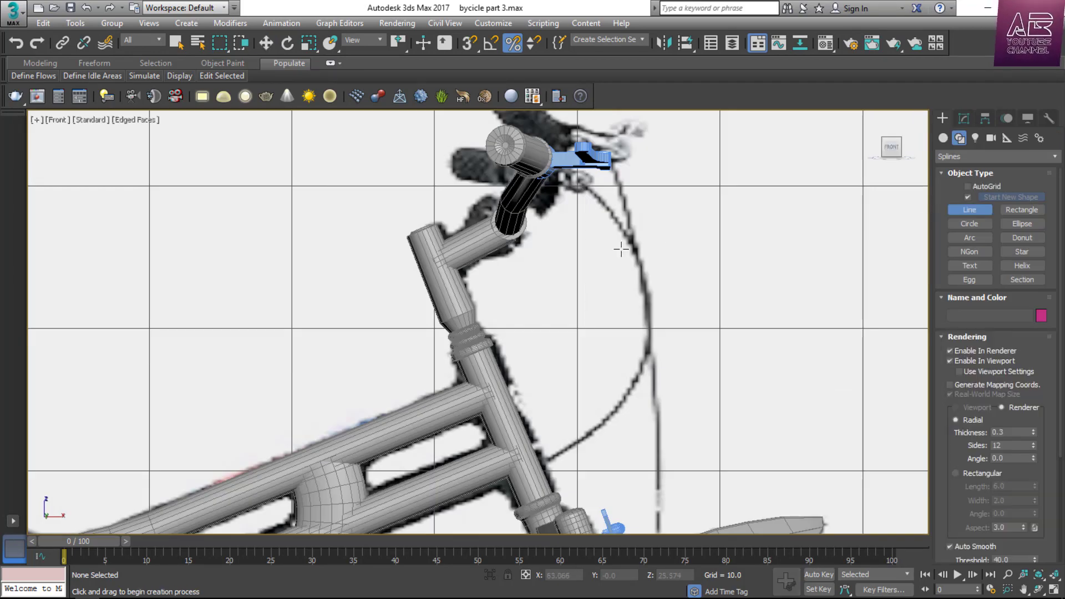
{"action": "middle_click_drag", "start_coordinate": [631, 242], "coordinate": [628, 245]}
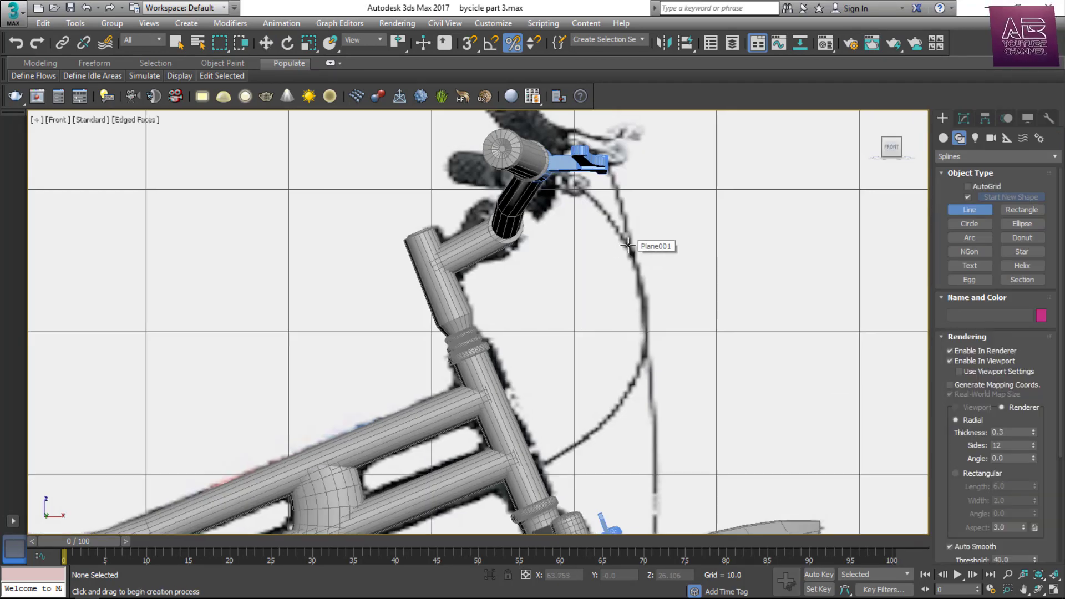
{"action": "left_click", "coordinate": [573, 182]}
{"action": "left_click", "coordinate": [647, 314]}
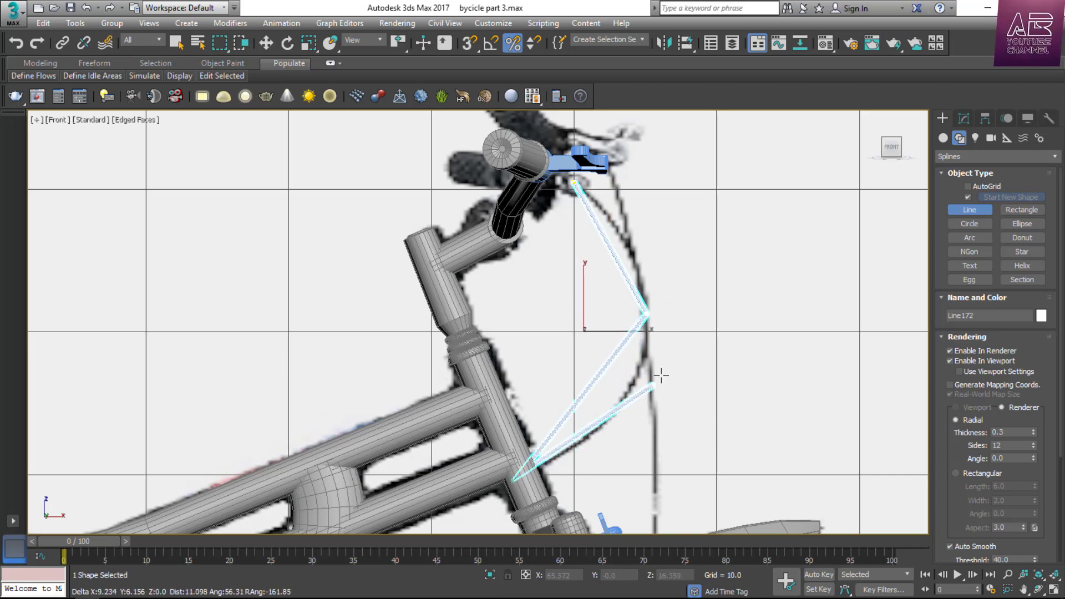
Continue the cable line beneath the lower top tube and above the shock absorber, ending it past the rear brake arms' two bolts.
{"action": "scroll", "coordinate": [661, 374], "scroll_direction": "down", "scroll_amount": 5}
{"action": "scroll", "coordinate": [518, 444], "scroll_direction": "up", "scroll_amount": 6}
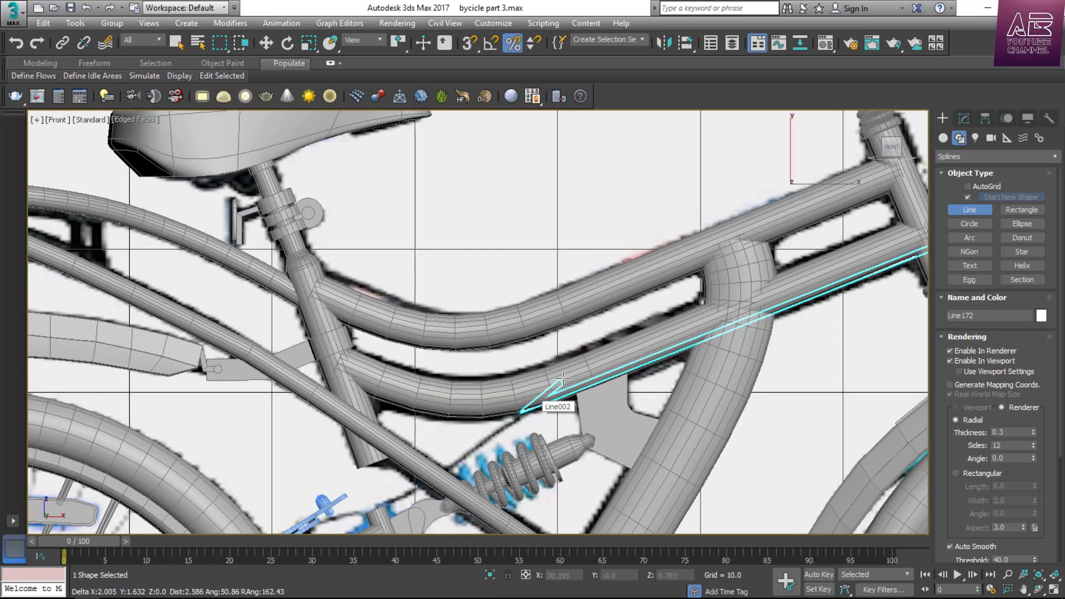
{"action": "left_click", "coordinate": [549, 406]}
{"action": "scroll", "coordinate": [549, 406], "scroll_direction": "down", "scroll_amount": 5}
{"action": "scroll", "coordinate": [458, 440], "scroll_direction": "up", "scroll_amount": 6}
{"action": "scroll", "coordinate": [405, 383], "scroll_direction": "up", "scroll_amount": 2}
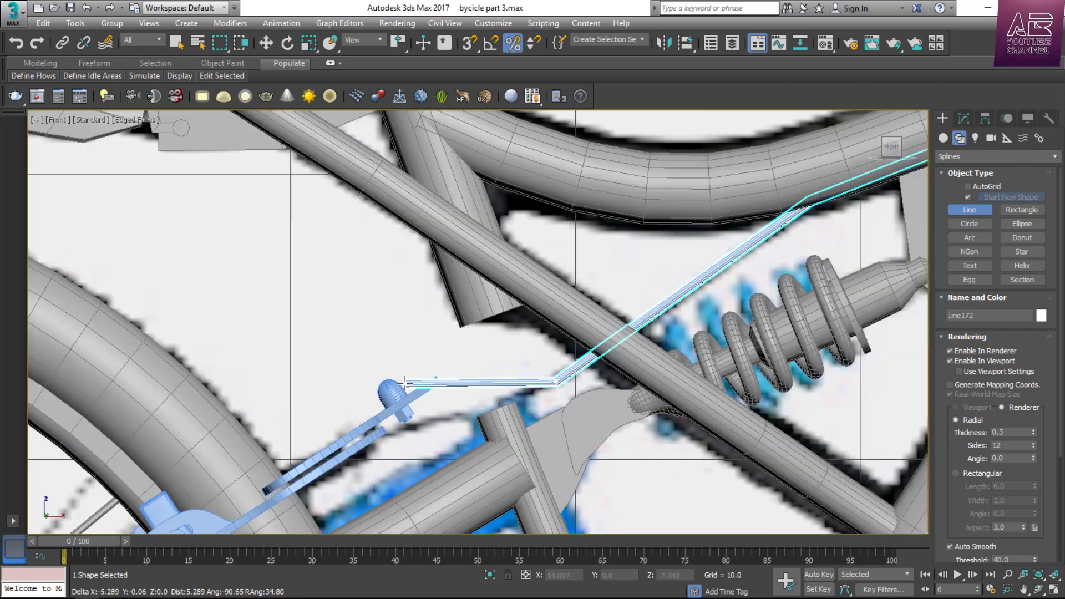
{"action": "key", "text": "F3"}
{"action": "scroll", "coordinate": [281, 483], "scroll_direction": "down", "scroll_amount": 3}
{"action": "scroll", "coordinate": [309, 472], "scroll_direction": "up", "scroll_amount": 4}
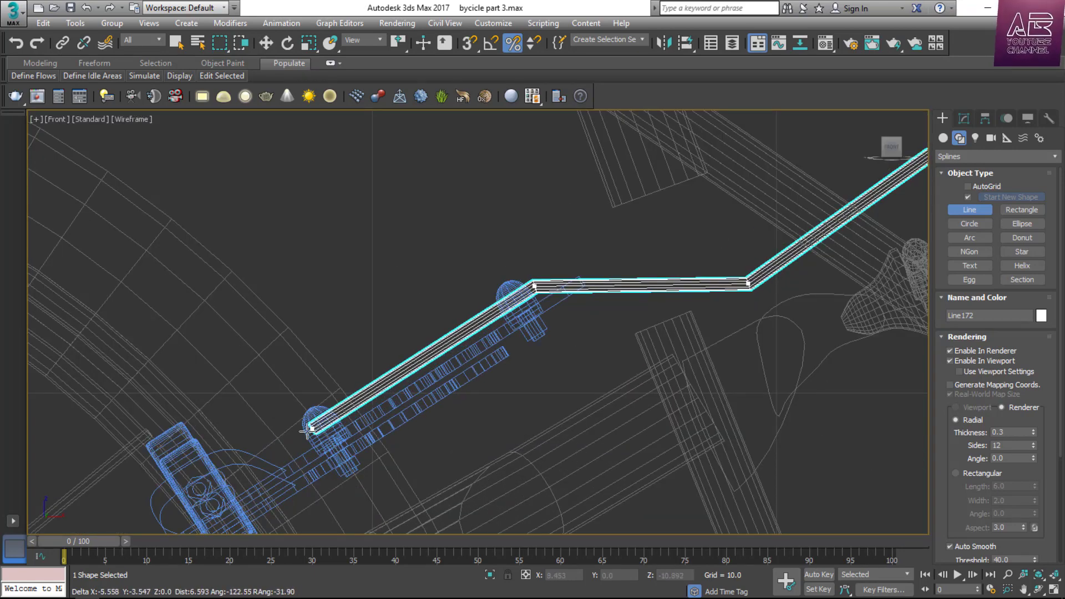
{"action": "left_click", "coordinate": [222, 481]}
{"action": "scroll", "coordinate": [504, 367], "scroll_direction": "down", "scroll_amount": 5}
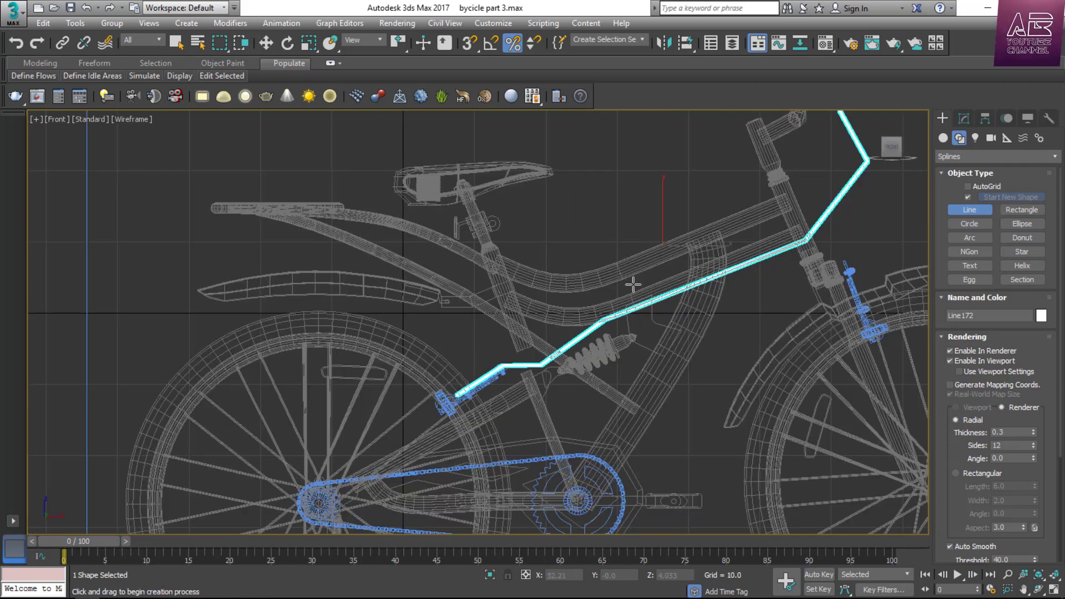
Convert the cable vertex at the upper rear brake bolt to Bezier and angle its handle upward along the brake arm.
{"action": "scroll", "coordinate": [633, 285], "scroll_direction": "up", "scroll_amount": 4}
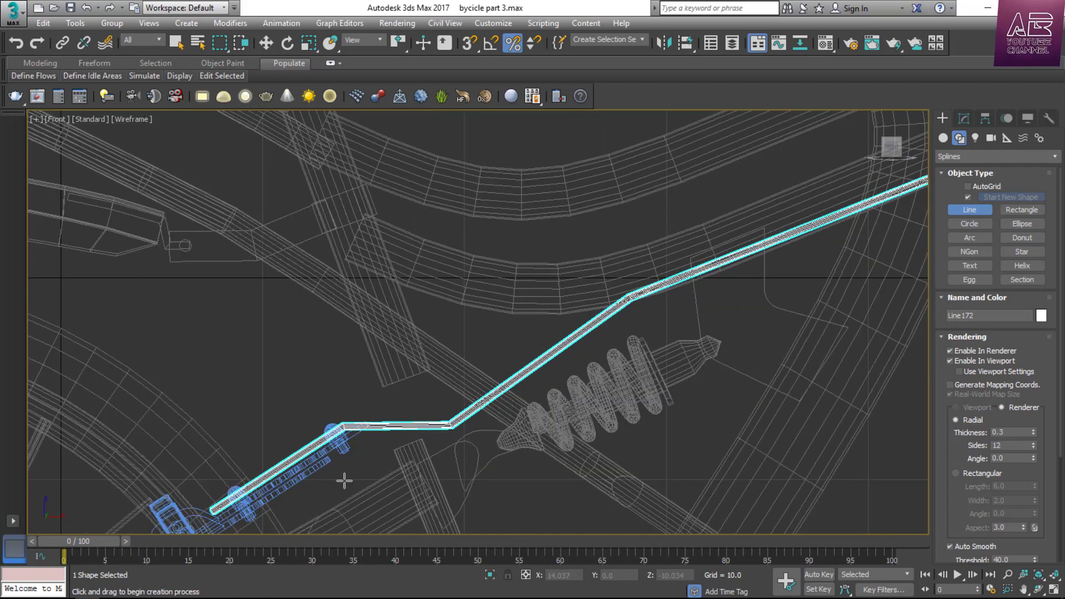
{"action": "left_click_drag", "start_coordinate": [302, 366], "coordinate": [352, 415]}
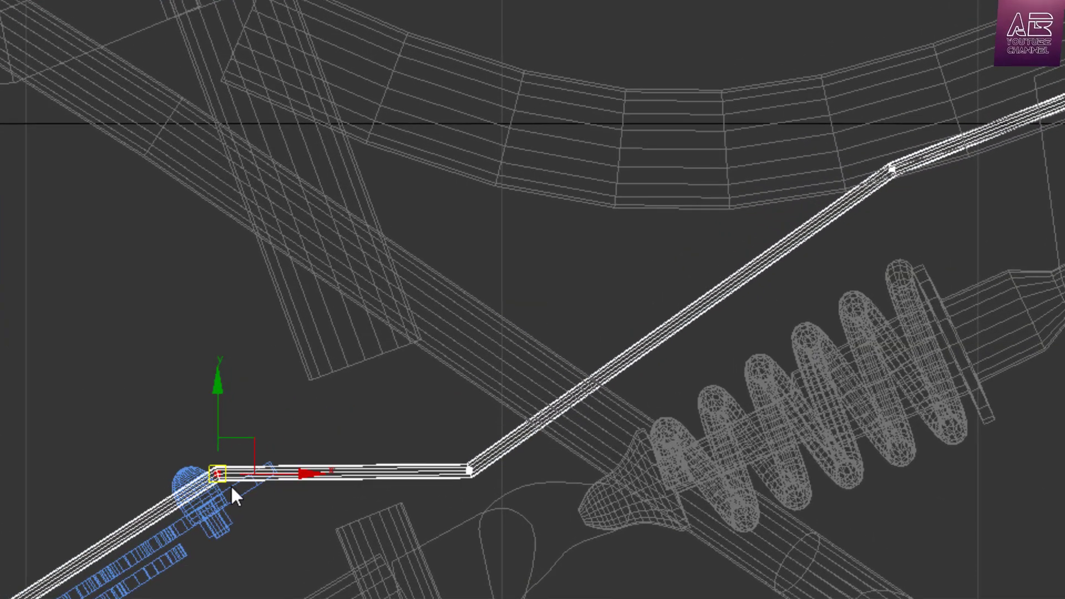
{"action": "scroll", "coordinate": [222, 487], "scroll_direction": "up", "scroll_amount": 4}
{"action": "right_click", "coordinate": [220, 465]}
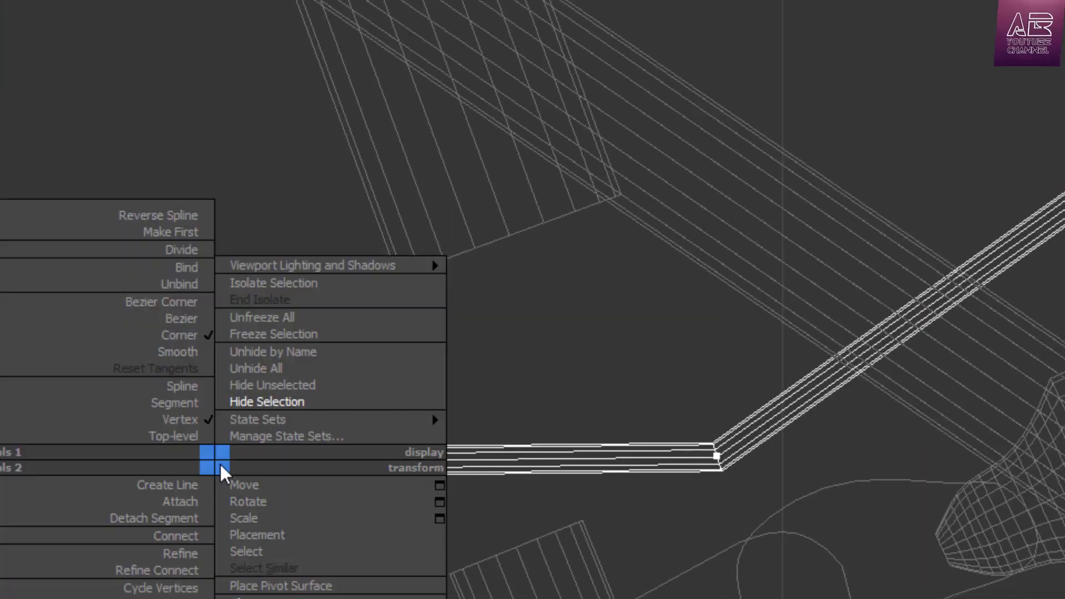
{"action": "left_click", "coordinate": [183, 318]}
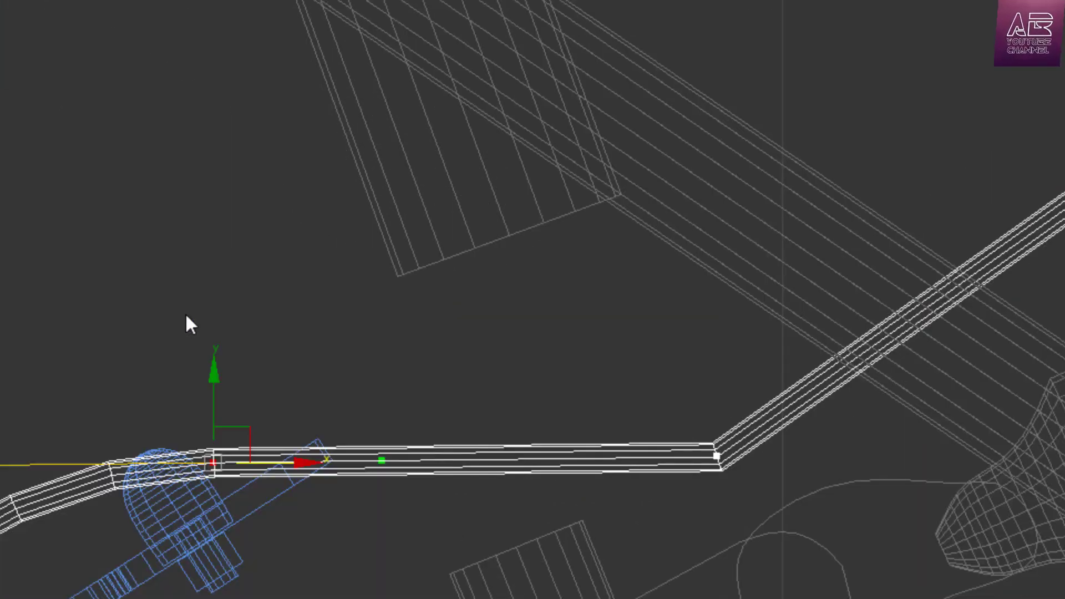
{"action": "scroll", "coordinate": [241, 459], "scroll_direction": "up", "scroll_amount": 3}
{"action": "left_click_drag", "start_coordinate": [240, 458], "coordinate": [531, 275]}
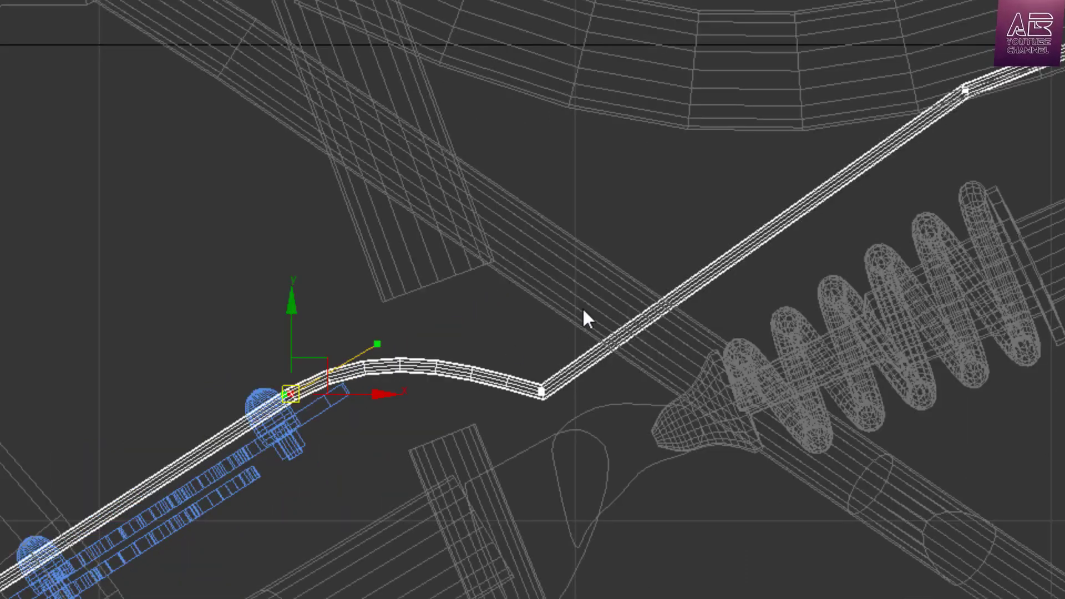
Convert the cable's low corner vertex beside the shock absorber to Bezier and raise it to smooth the bend.
{"action": "scroll", "coordinate": [583, 311], "scroll_direction": "up", "scroll_amount": 2}
{"action": "left_click", "coordinate": [514, 435]}
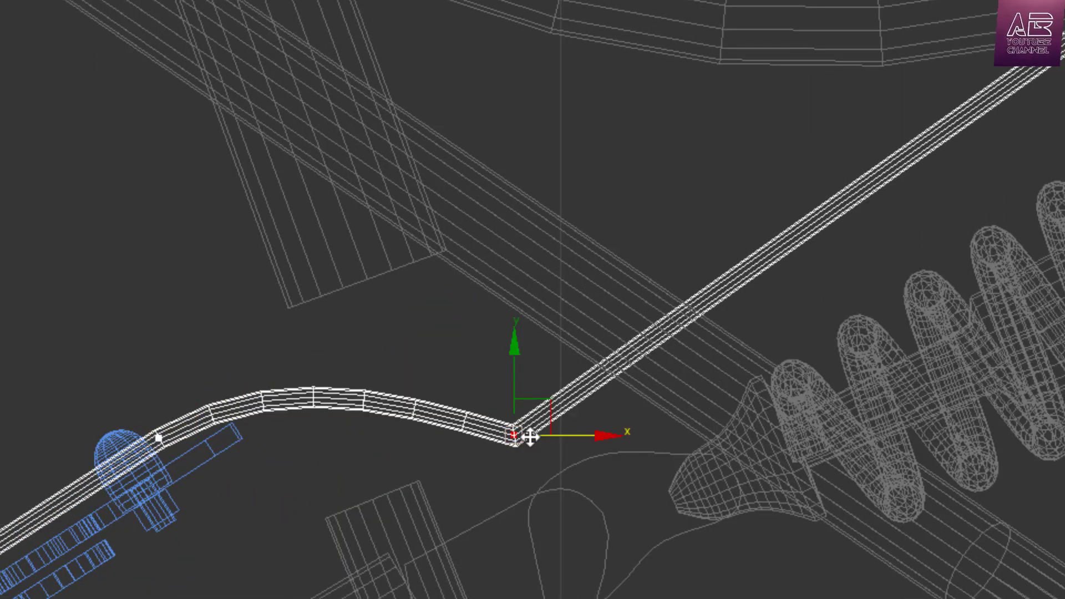
{"action": "right_click", "coordinate": [529, 435]}
{"action": "left_click", "coordinate": [417, 335]}
{"action": "left_click_drag", "start_coordinate": [514, 435], "coordinate": [555, 352]}
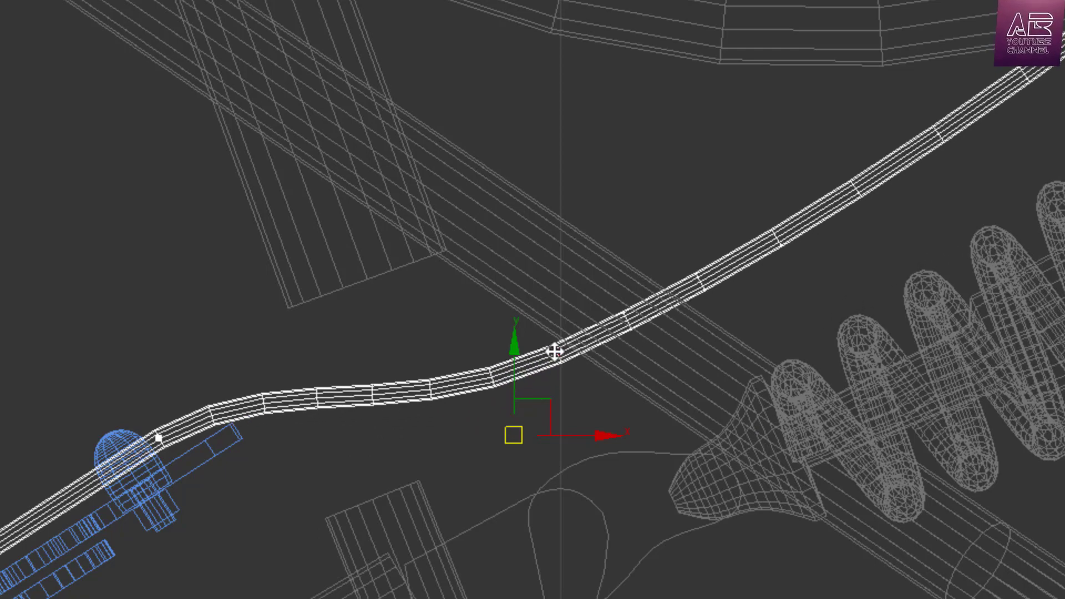
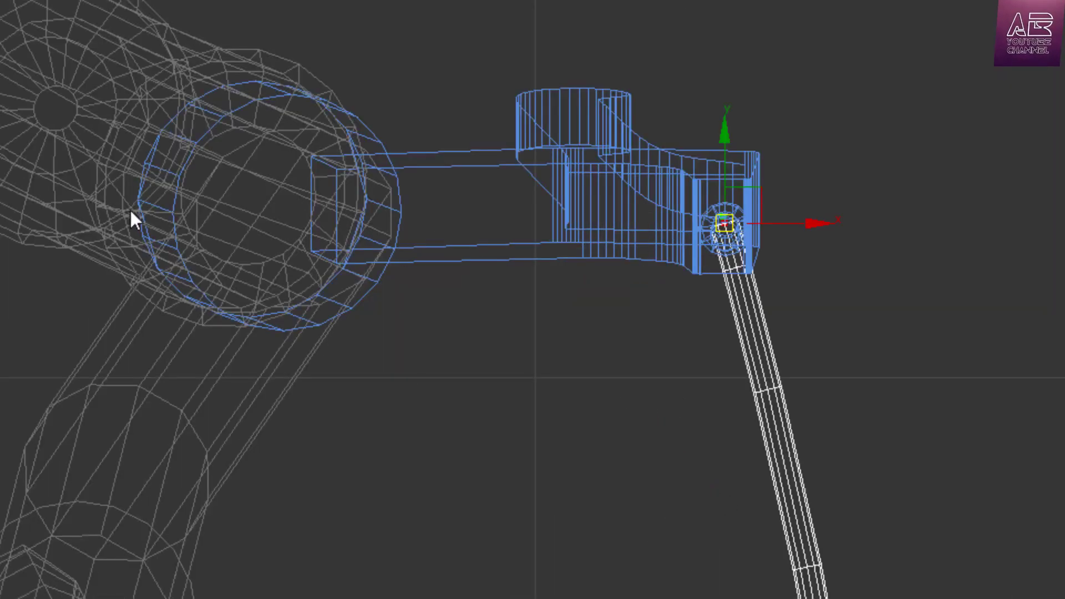
In the Top view, move the rear cable's upper end sideways to the brake lever and bend its next vertices around the head tube.
{"action": "key", "text": "alt+w"}
{"action": "key", "text": "alt+w"}
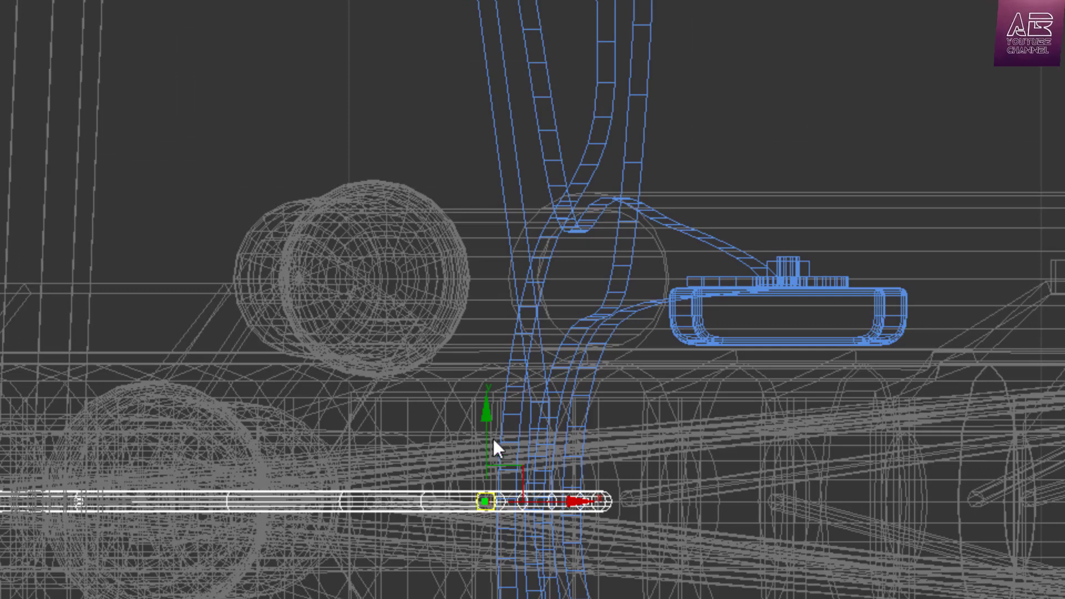
{"action": "left_click_drag", "start_coordinate": [490, 409], "coordinate": [513, 131]}
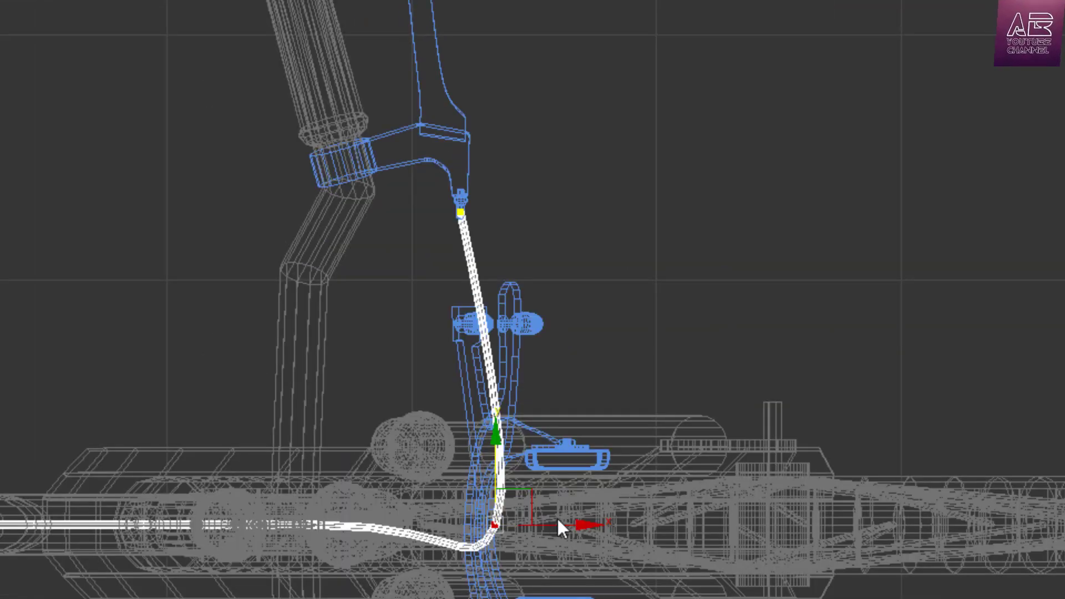
{"action": "left_click_drag", "start_coordinate": [562, 528], "coordinate": [518, 534]}
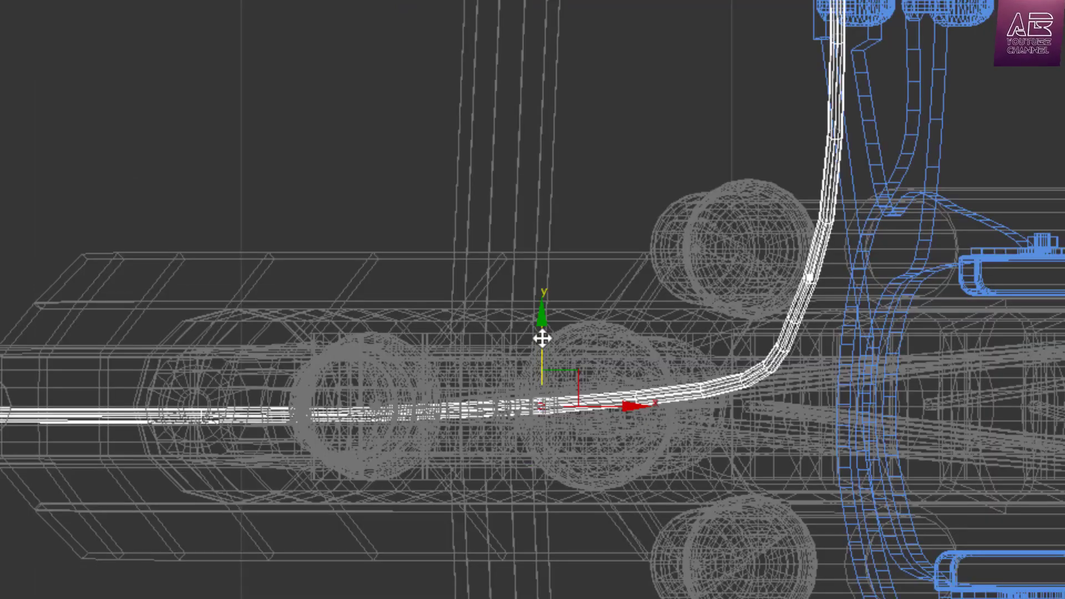
{"action": "left_click_drag", "start_coordinate": [543, 339], "coordinate": [561, 411]}
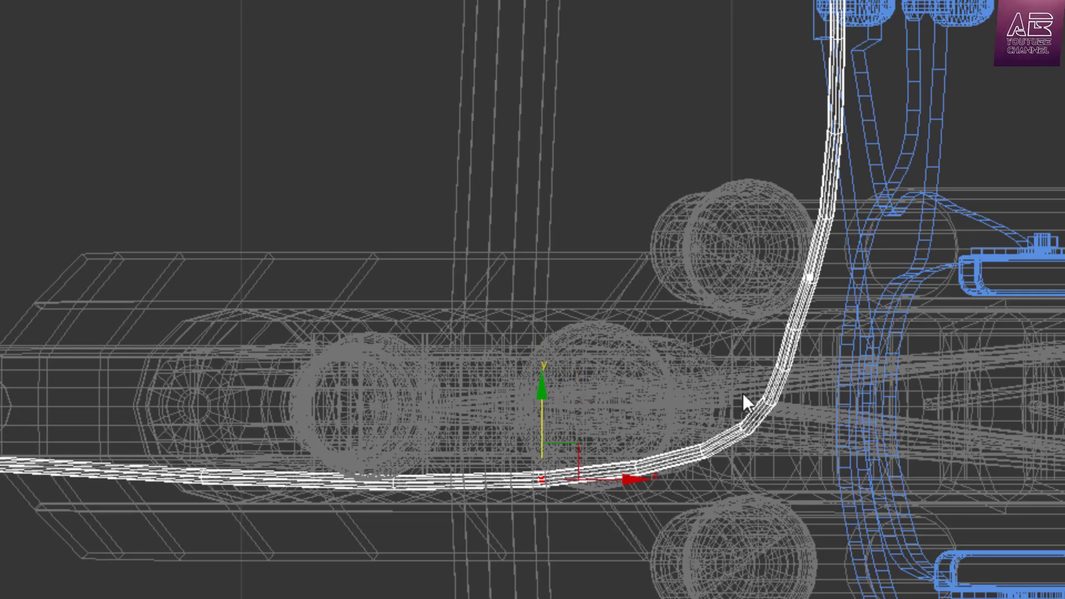
Shift the rear cable's vertices along the lower tube and near the shock absorber sideways to the frame's side.
{"action": "scroll", "coordinate": [743, 394], "scroll_direction": "down", "scroll_amount": 3}
{"action": "scroll", "coordinate": [348, 414], "scroll_direction": "up", "scroll_amount": 2}
{"action": "middle_click_drag", "start_coordinate": [301, 429], "coordinate": [424, 442]}
{"action": "left_click", "coordinate": [221, 406]}
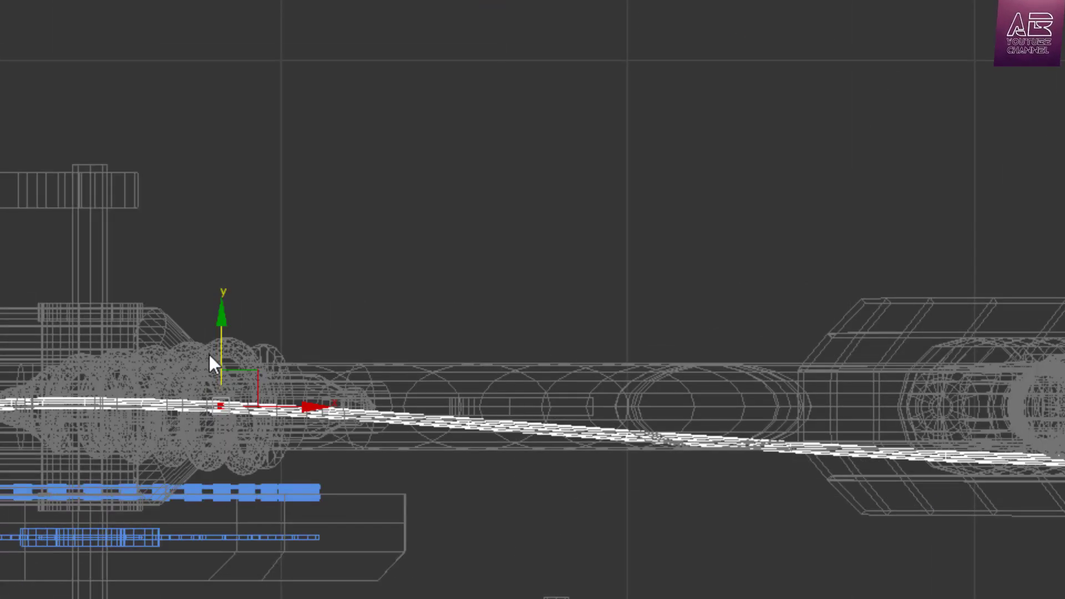
{"action": "left_click_drag", "start_coordinate": [218, 337], "coordinate": [231, 388]}
{"action": "scroll", "coordinate": [506, 385], "scroll_direction": "down", "scroll_amount": 3}
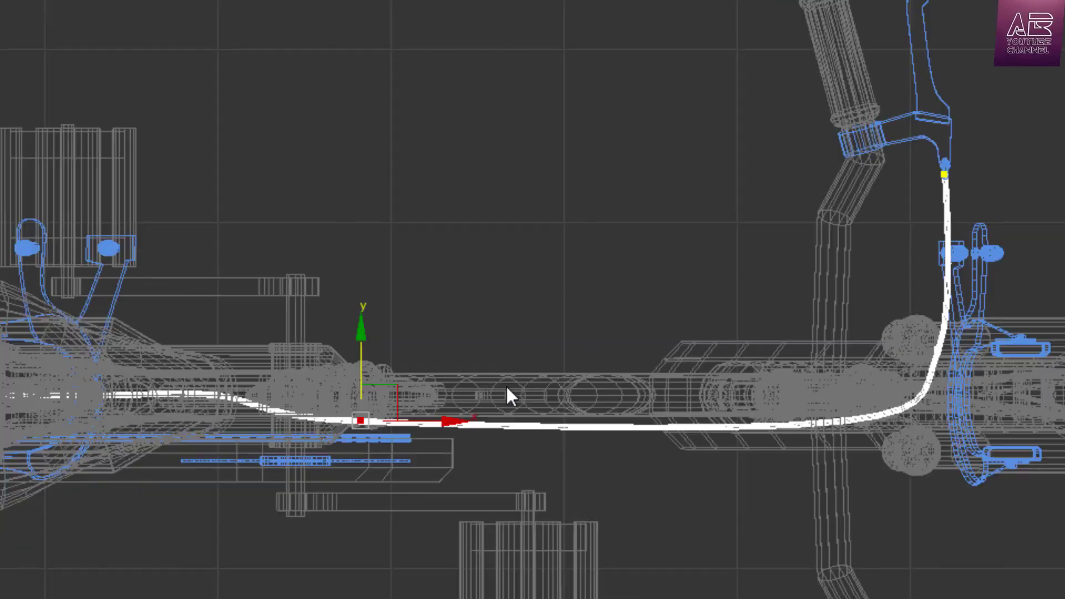
{"action": "scroll", "coordinate": [160, 364], "scroll_direction": "up", "scroll_amount": 3}
{"action": "left_click", "coordinate": [272, 423]}
{"action": "left_click_drag", "start_coordinate": [273, 354], "coordinate": [276, 424]}
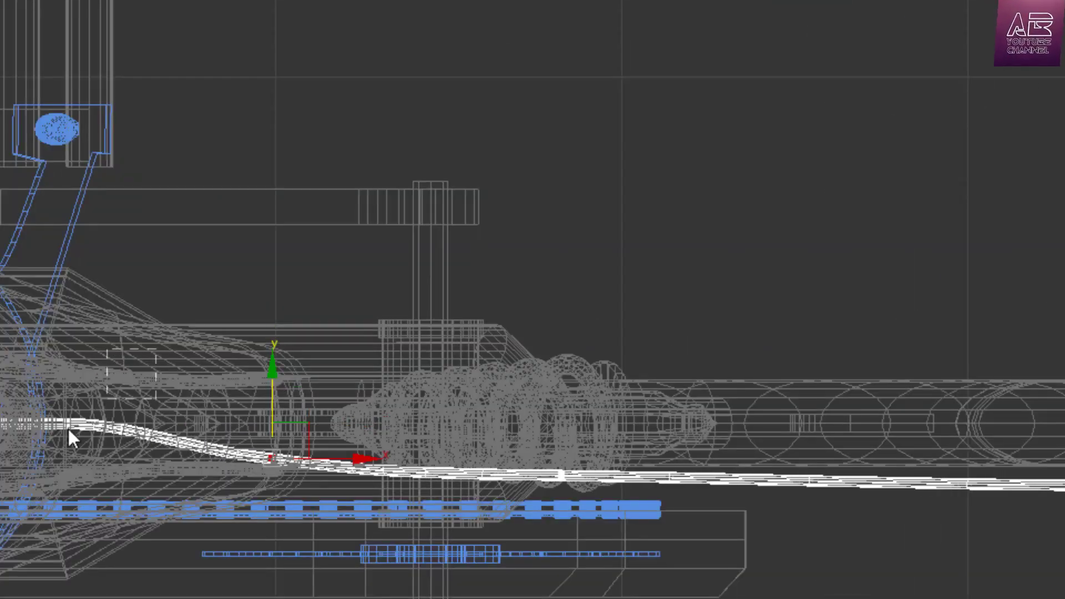
Move the rear cable's end vertices sideways onto the rear brake arms' bolts and adjust the bend leading to them.
{"action": "left_click_drag", "start_coordinate": [64, 363], "coordinate": [142, 71]}
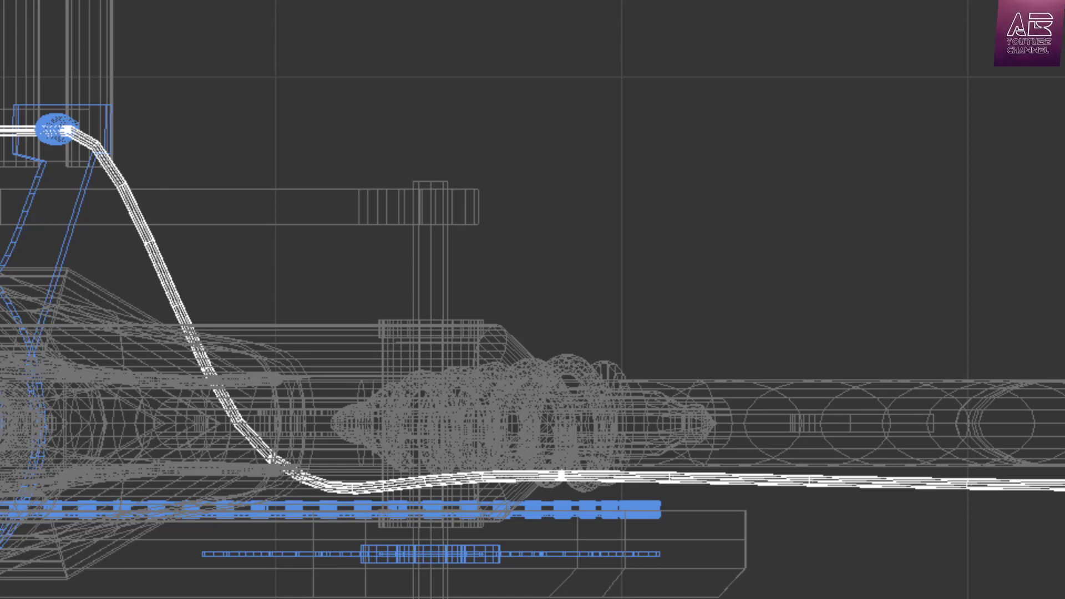
{"action": "scroll", "coordinate": [349, 458], "scroll_direction": "down", "scroll_amount": 3}
{"action": "scroll", "coordinate": [468, 444], "scroll_direction": "up", "scroll_amount": 3}
{"action": "left_click", "coordinate": [438, 487]}
{"action": "left_click_drag", "start_coordinate": [437, 414], "coordinate": [445, 412]}
{"action": "left_click", "coordinate": [148, 470]}
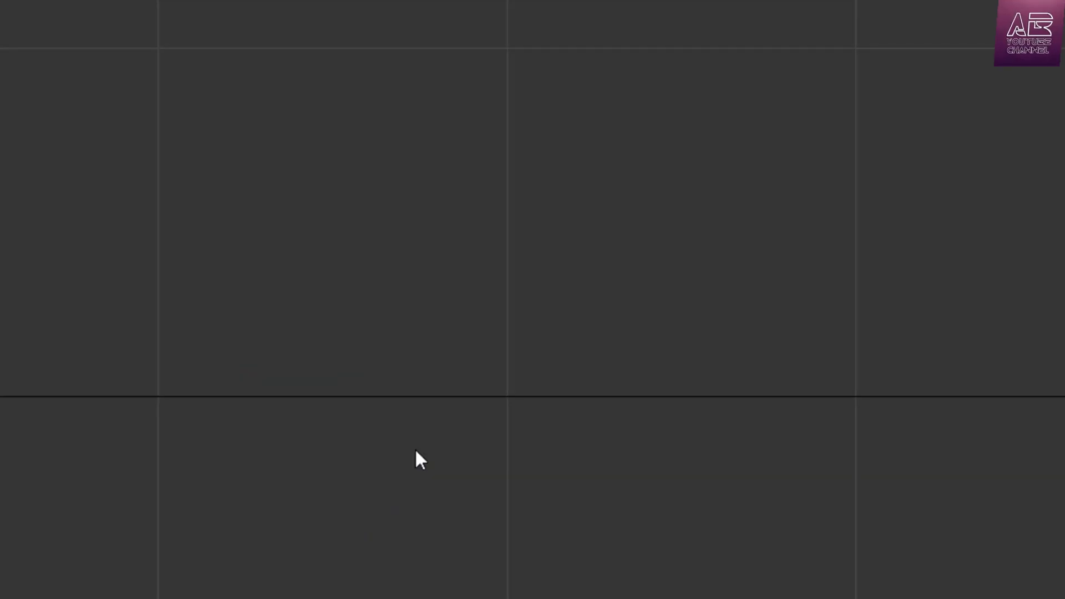
Viewed along the bicycle in wireframe, adjust the Bezier handles so the cable arcs from the lever into the head tube.
{"action": "scroll", "coordinate": [414, 448], "scroll_direction": "down", "scroll_amount": 3}
{"action": "scroll", "coordinate": [561, 514], "scroll_direction": "up", "scroll_amount": 4}
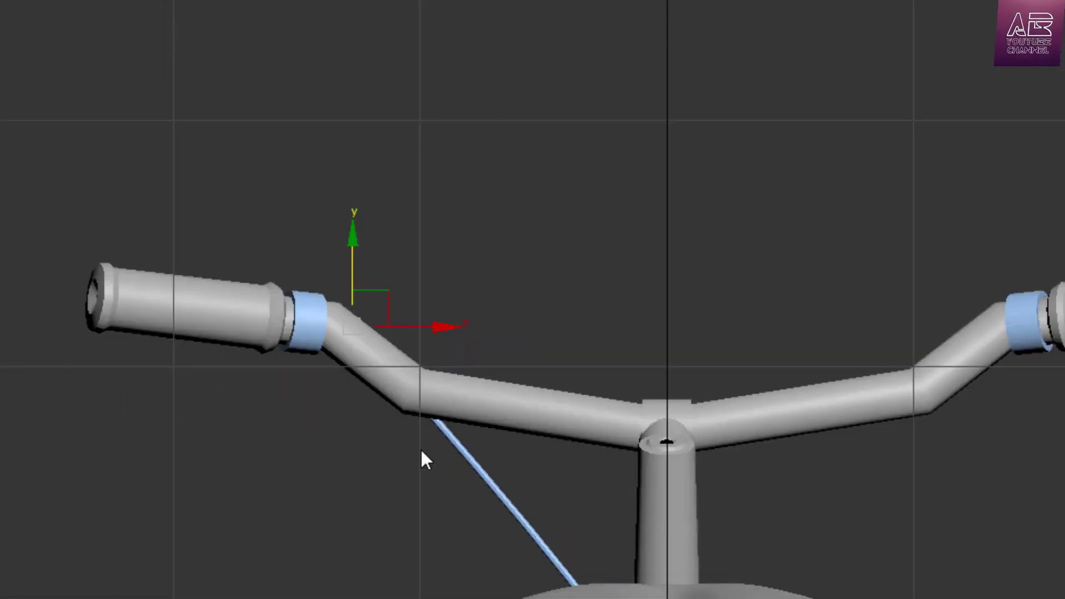
{"action": "scroll", "coordinate": [422, 460], "scroll_direction": "up", "scroll_amount": 3}
{"action": "key", "text": "F3"}
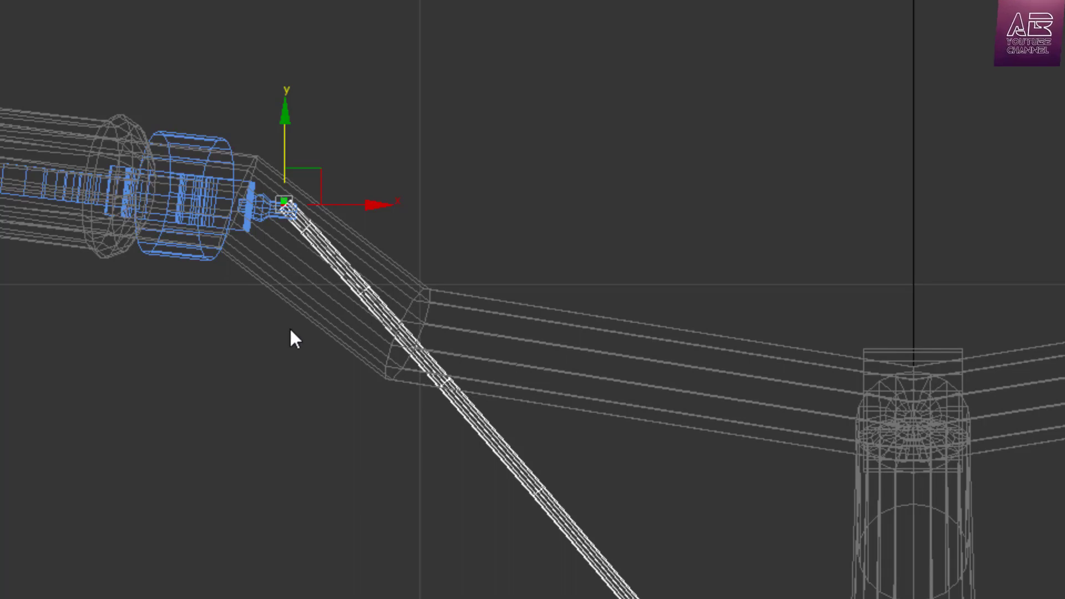
{"action": "scroll", "coordinate": [290, 338], "scroll_direction": "down", "scroll_amount": 3}
{"action": "scroll", "coordinate": [373, 307], "scroll_direction": "up", "scroll_amount": 3}
{"action": "left_click_drag", "start_coordinate": [197, 230], "coordinate": [744, 233]}
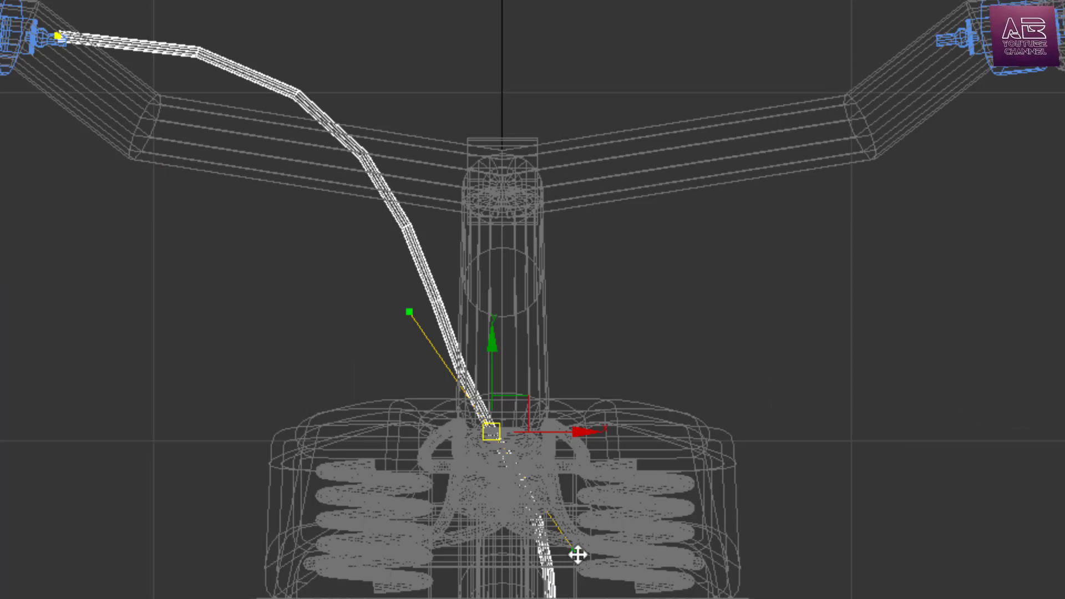
{"action": "left_click_drag", "start_coordinate": [577, 555], "coordinate": [532, 586]}
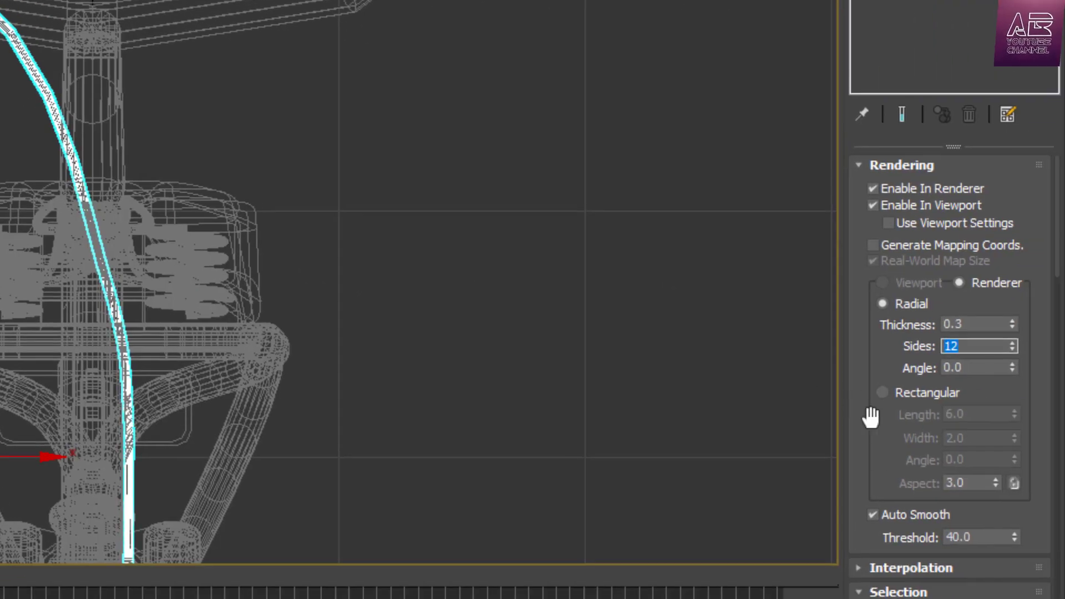
Set the rear cable line's interpolation to 20 steps.
{"action": "left_click_drag", "start_coordinate": [882, 476], "coordinate": [894, 319]}
{"action": "left_click", "coordinate": [884, 433]}
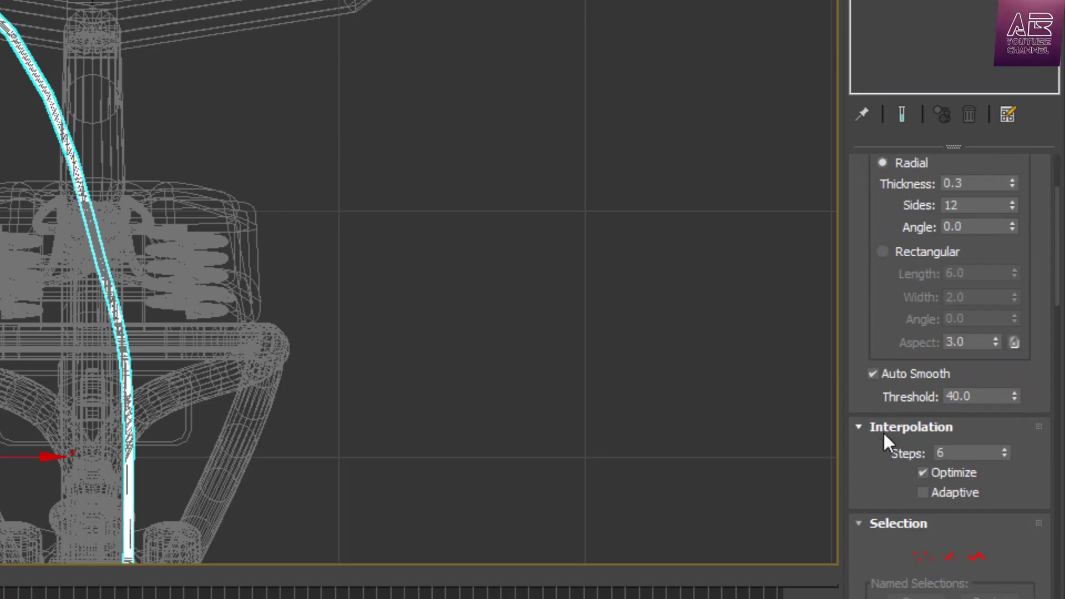
{"action": "double_click", "coordinate": [952, 453]}
{"action": "type", "text": "5"}
{"action": "key", "text": "Return"}
{"action": "type", "text": "20"}
{"action": "key", "text": "Return"}
{"action": "left_click", "coordinate": [970, 11]}
Return to vertex editing and align the rear cable's upper end with the brake lever's fitting in Perspective.
{"action": "key", "text": "1"}
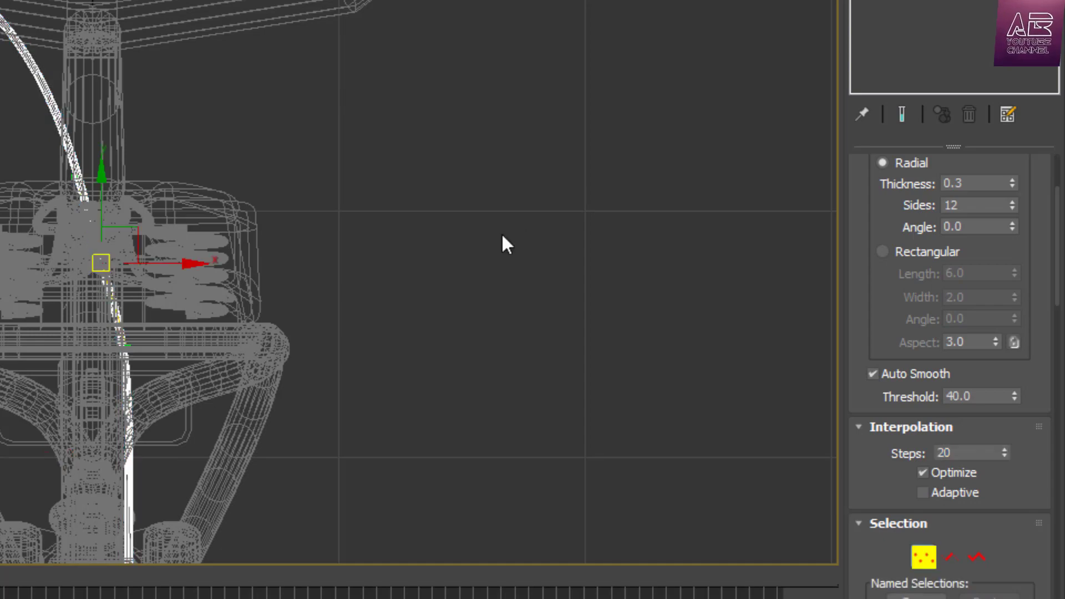
{"action": "left_click", "coordinate": [496, 234]}
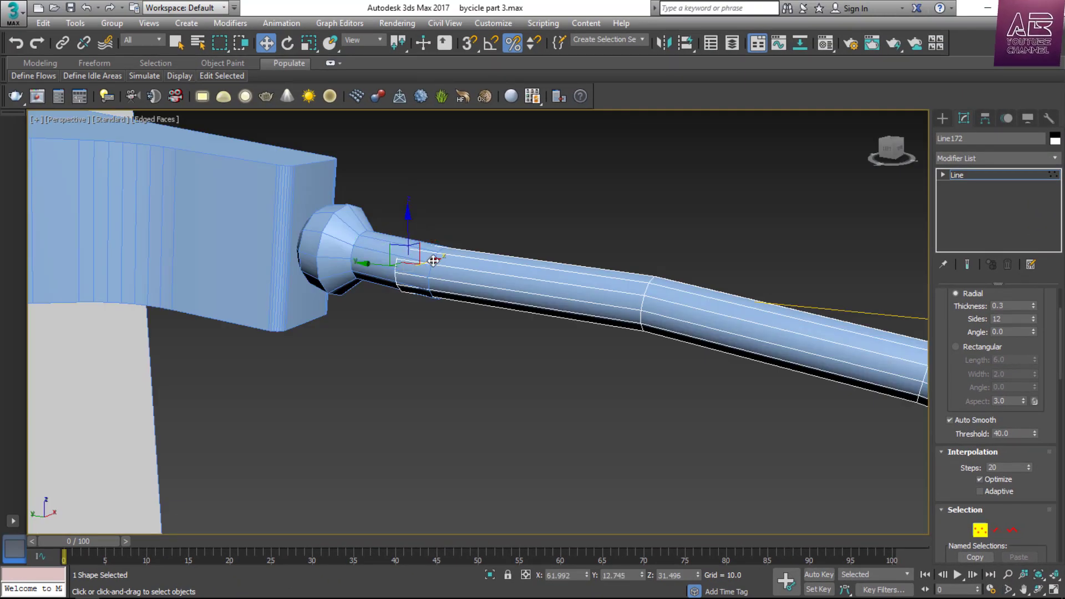
{"action": "left_click_drag", "start_coordinate": [433, 261], "coordinate": [436, 261]}
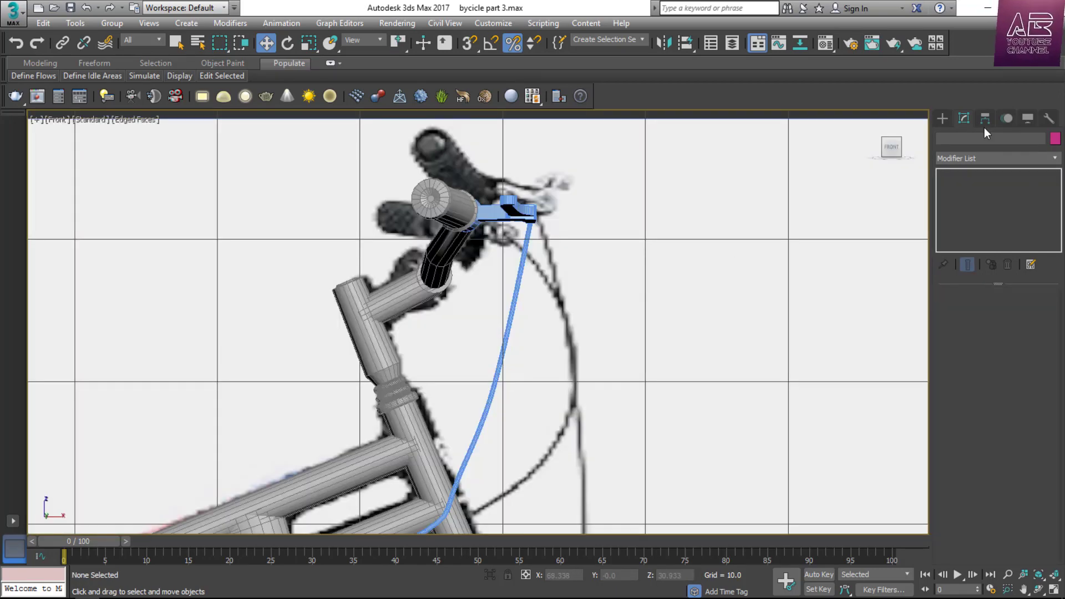
Draw a second renderable line in the Front view from the brake lever down to the front brake arms' bolts.
{"action": "left_click", "coordinate": [943, 118]}
{"action": "left_click", "coordinate": [979, 212]}
{"action": "scroll", "coordinate": [752, 257], "scroll_direction": "down", "scroll_amount": 5}
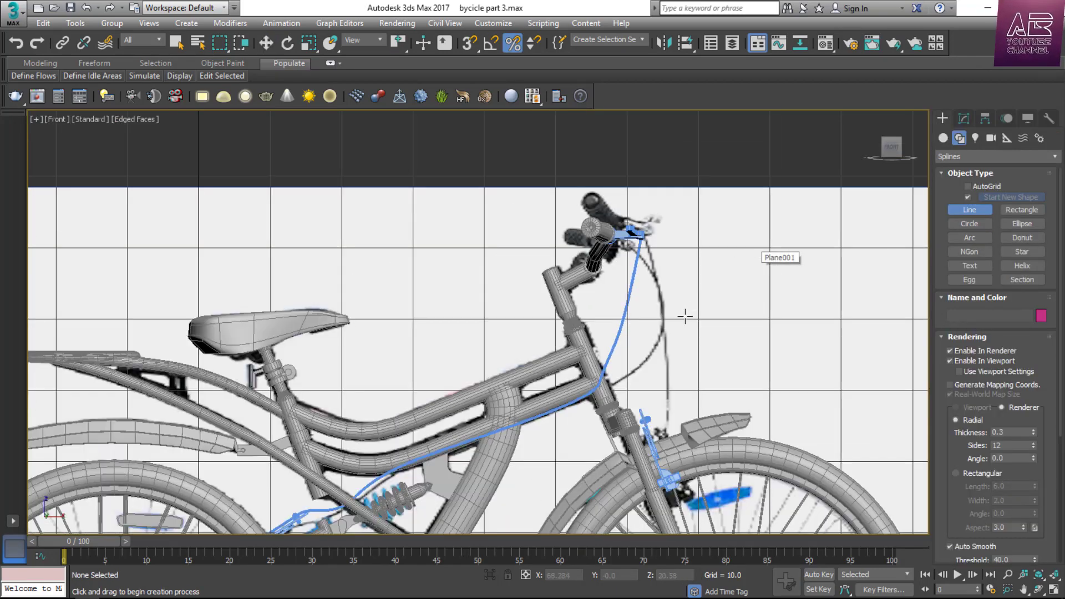
{"action": "scroll", "coordinate": [685, 318], "scroll_direction": "up", "scroll_amount": 5}
{"action": "scroll", "coordinate": [624, 213], "scroll_direction": "down", "scroll_amount": 3}
{"action": "left_click", "coordinate": [613, 165]}
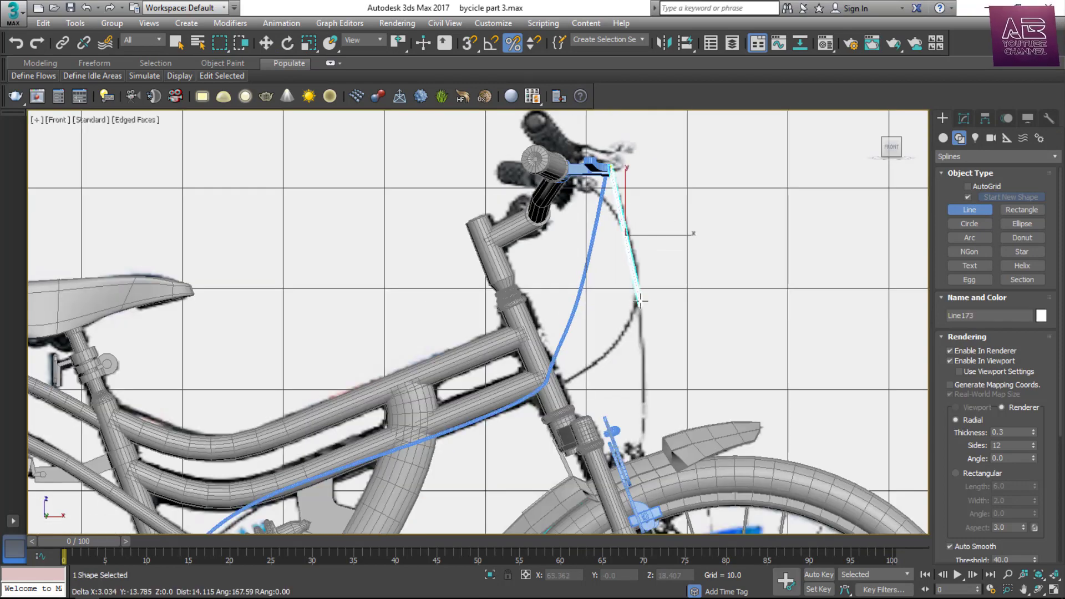
{"action": "left_click", "coordinate": [632, 253]}
{"action": "scroll", "coordinate": [622, 371], "scroll_direction": "up", "scroll_amount": 3}
{"action": "left_click", "coordinate": [607, 427]}
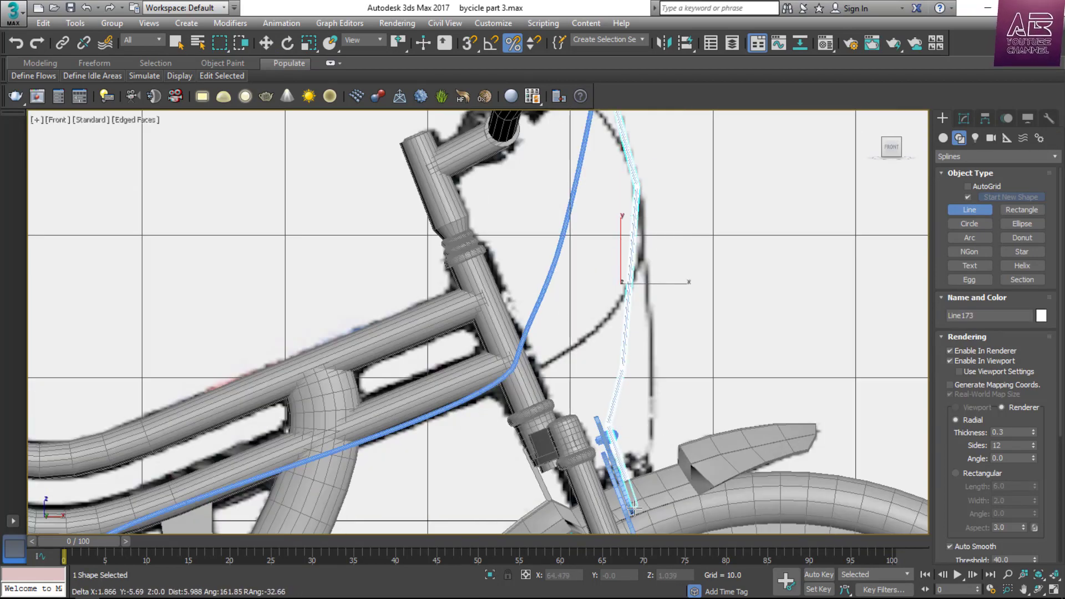
{"action": "left_click", "coordinate": [648, 531]}
Move the front cable's vertex above the brake inward and smooth the line's intermediate vertices into a flowing curve.
{"action": "key", "text": "F3"}
{"action": "right_click", "coordinate": [710, 426]}
{"action": "left_click_drag", "start_coordinate": [643, 354], "coordinate": [633, 351]}
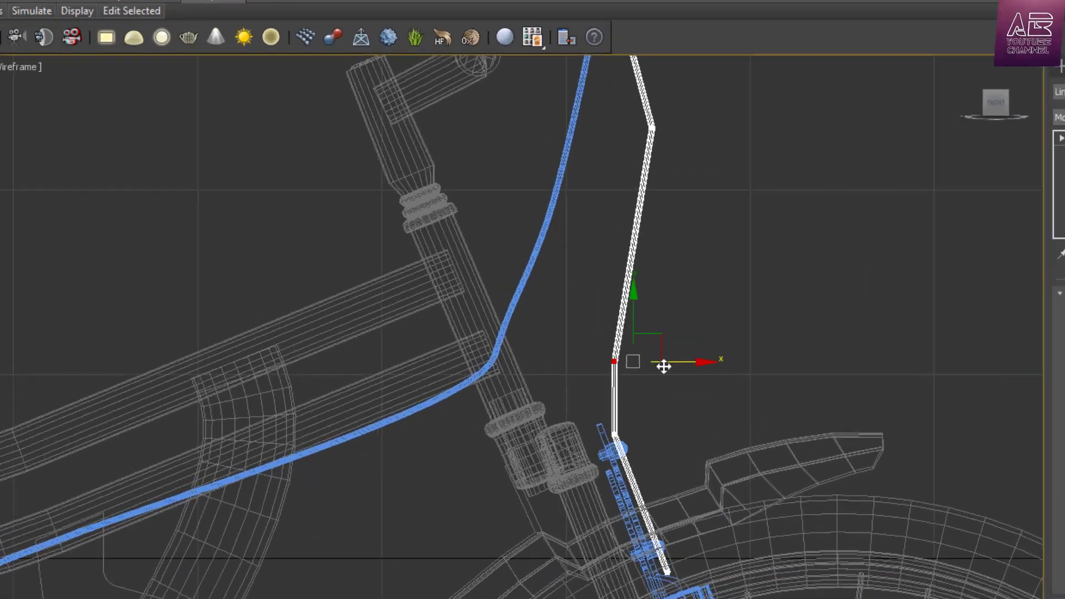
{"action": "scroll", "coordinate": [633, 351], "scroll_direction": "down", "scroll_amount": 2}
{"action": "left_click_drag", "start_coordinate": [571, 250], "coordinate": [616, 413]}
{"action": "right_click", "coordinate": [615, 337]}
{"action": "left_click", "coordinate": [633, 251]}
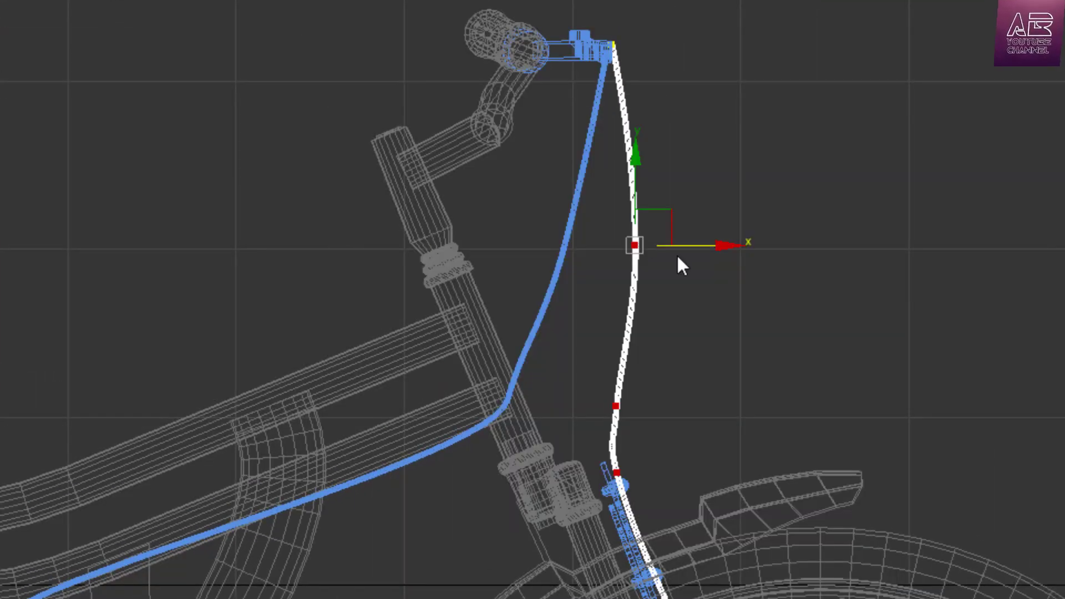
In the Top view, move the front cable's upper end to the opposite brake lever's fitting and shift its next vertex toward that side.
{"action": "key", "text": "t"}
{"action": "scroll", "coordinate": [348, 277], "scroll_direction": "down", "scroll_amount": 4}
{"action": "scroll", "coordinate": [624, 250], "scroll_direction": "up", "scroll_amount": 4}
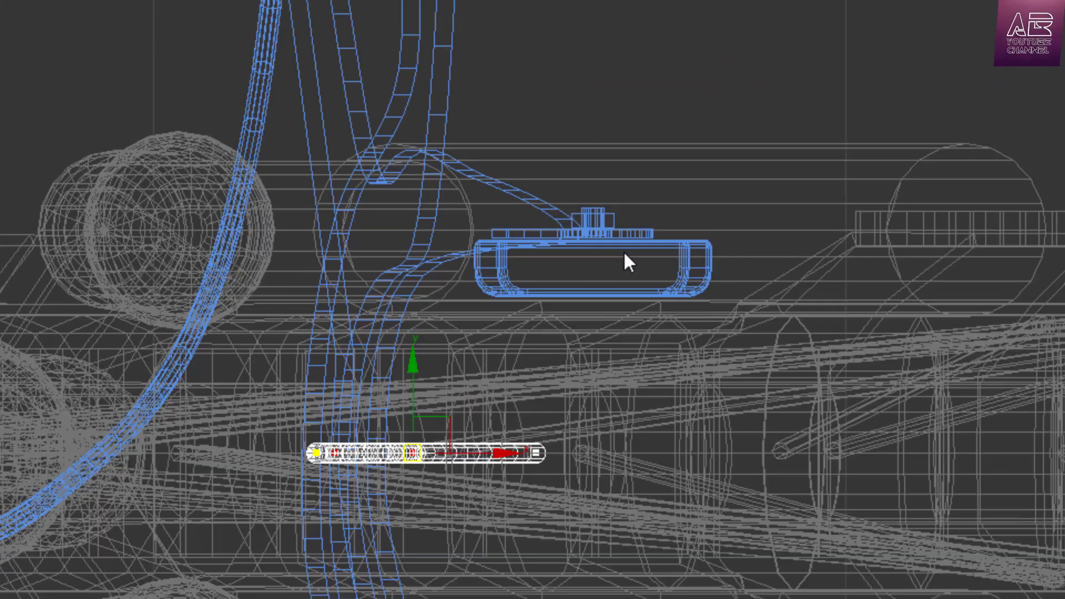
{"action": "scroll", "coordinate": [531, 492], "scroll_direction": "down", "scroll_amount": 6}
{"action": "middle_click_drag", "start_coordinate": [531, 491], "coordinate": [480, 258]}
{"action": "left_click", "coordinate": [405, 245]}
{"action": "left_click_drag", "start_coordinate": [404, 171], "coordinate": [405, 481]}
{"action": "scroll", "coordinate": [428, 544], "scroll_direction": "up", "scroll_amount": 2}
{"action": "scroll", "coordinate": [427, 546], "scroll_direction": "up", "scroll_amount": 5}
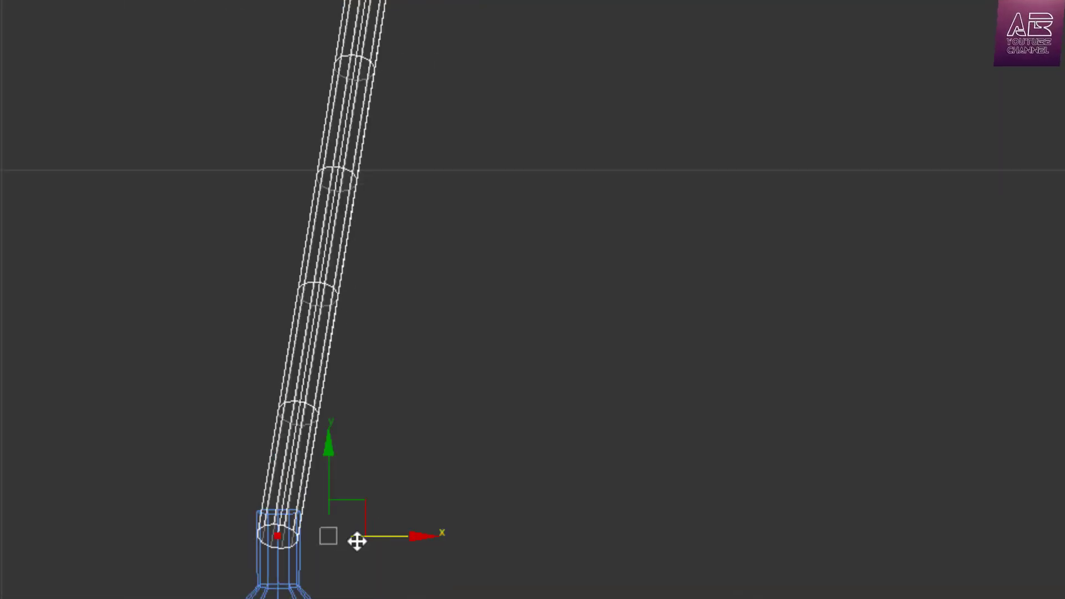
{"action": "scroll", "coordinate": [461, 372], "scroll_direction": "down", "scroll_amount": 6}
{"action": "scroll", "coordinate": [495, 333], "scroll_direction": "up", "scroll_amount": 3}
{"action": "left_click_drag", "start_coordinate": [379, 378], "coordinate": [379, 545]}
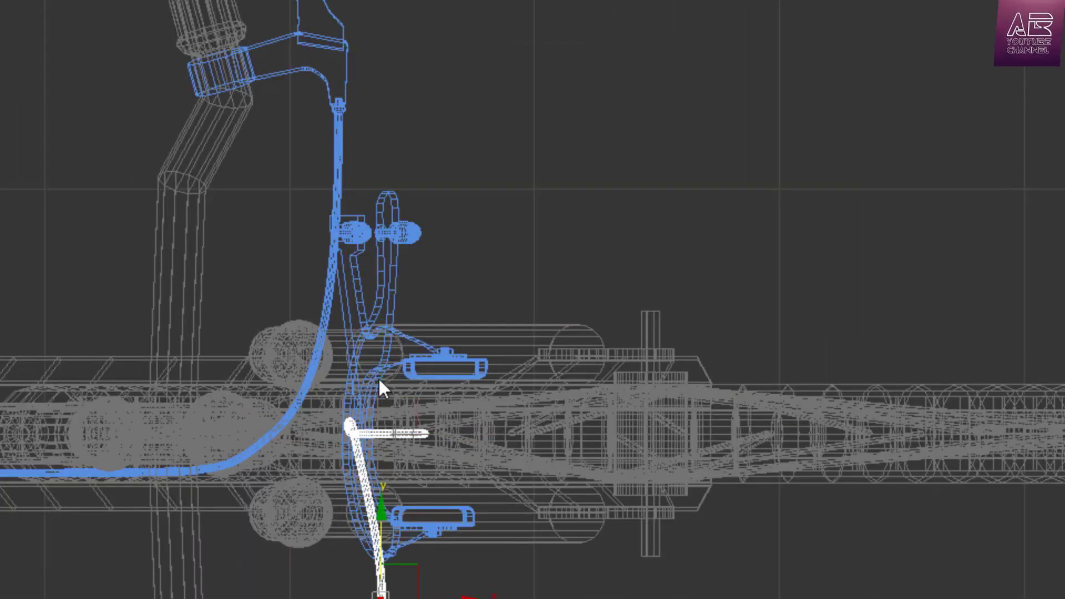
Move the front cable's lower vertices and end sideways onto the front brake arms' bolts.
{"action": "left_click_drag", "start_coordinate": [275, 480], "coordinate": [275, 479]}
{"action": "left_click_drag", "start_coordinate": [362, 399], "coordinate": [362, 210]}
{"action": "left_click", "coordinate": [427, 432]}
{"action": "left_click_drag", "start_coordinate": [427, 357], "coordinate": [452, 154]}
{"action": "scroll", "coordinate": [351, 245], "scroll_direction": "up", "scroll_amount": 3}
{"action": "middle_click_drag", "start_coordinate": [351, 245], "coordinate": [494, 189]}
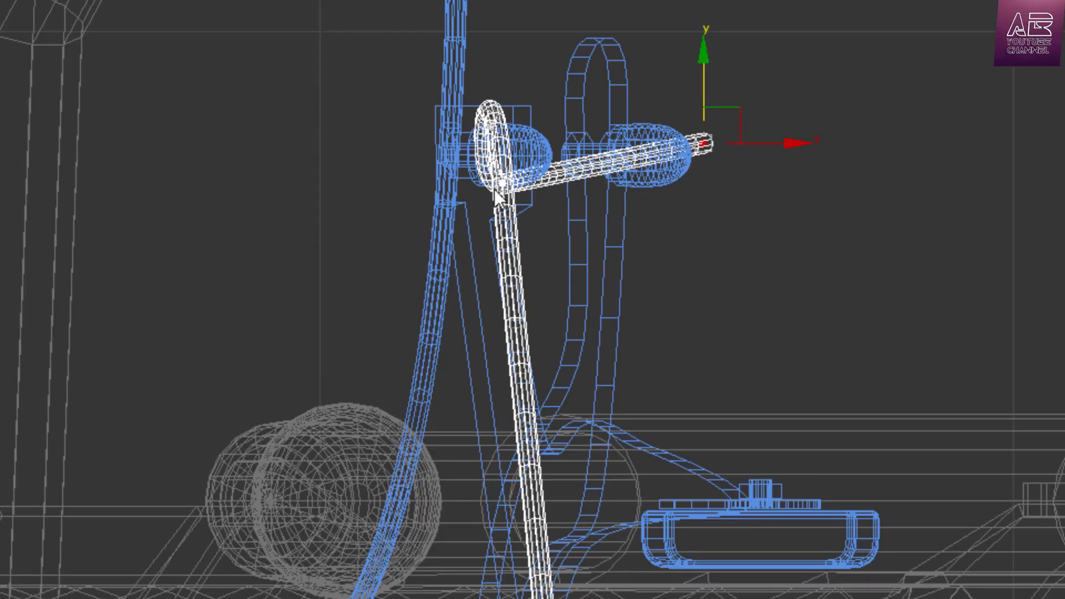
{"action": "scroll", "coordinate": [554, 145], "scroll_direction": "up", "scroll_amount": 1}
{"action": "left_click", "coordinate": [482, 197]}
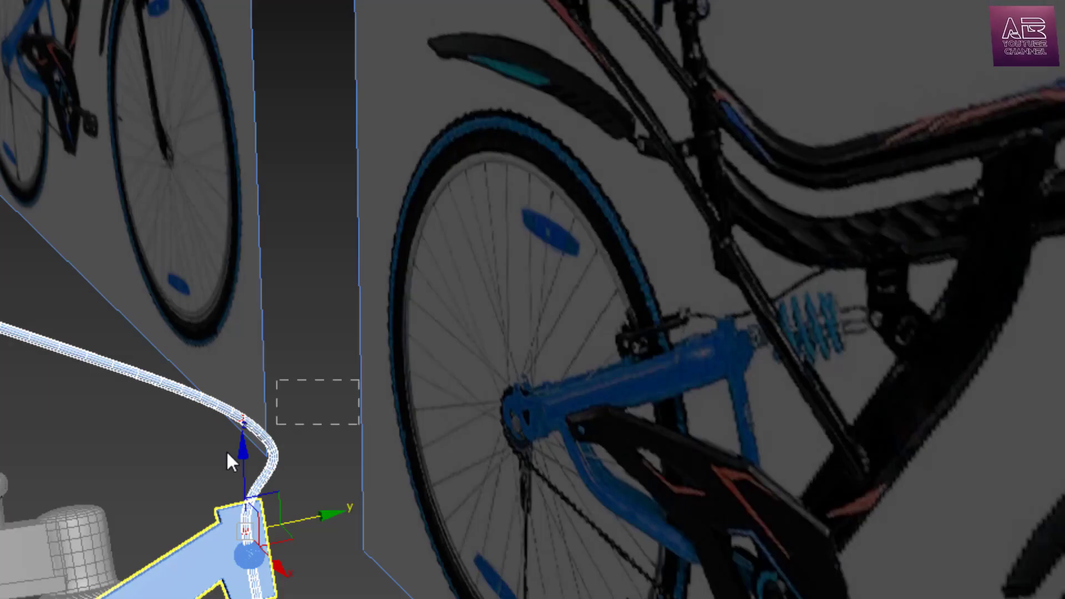
Adjust the height of the front cable's upper end vertex to meet the brake lever's fitting.
{"action": "left_click", "coordinate": [262, 433]}
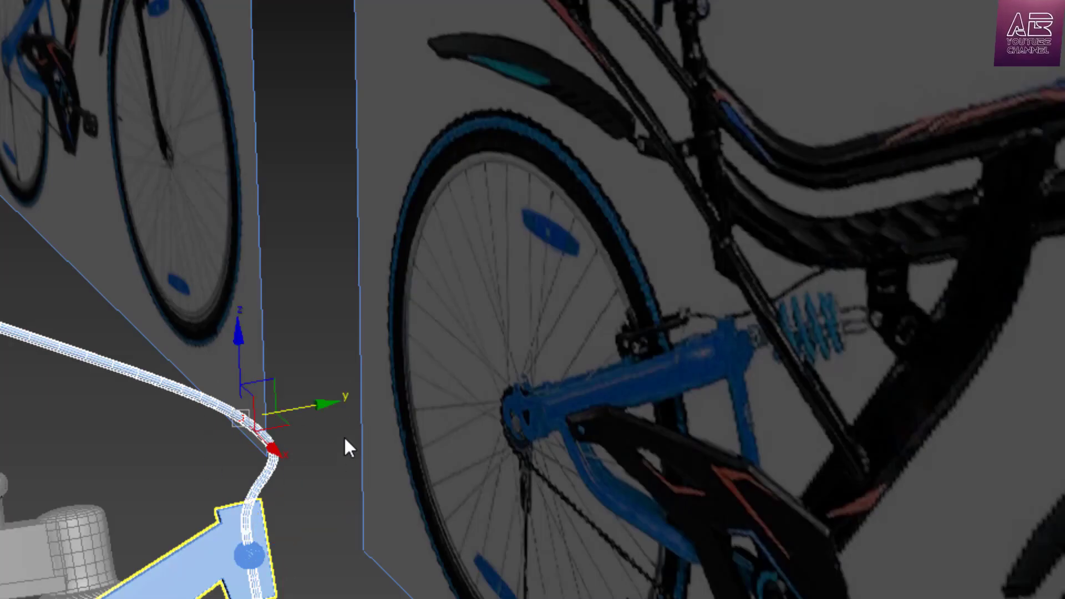
{"action": "scroll", "coordinate": [344, 435], "scroll_direction": "up", "scroll_amount": 2}
{"action": "scroll", "coordinate": [288, 424], "scroll_direction": "down", "scroll_amount": 2}
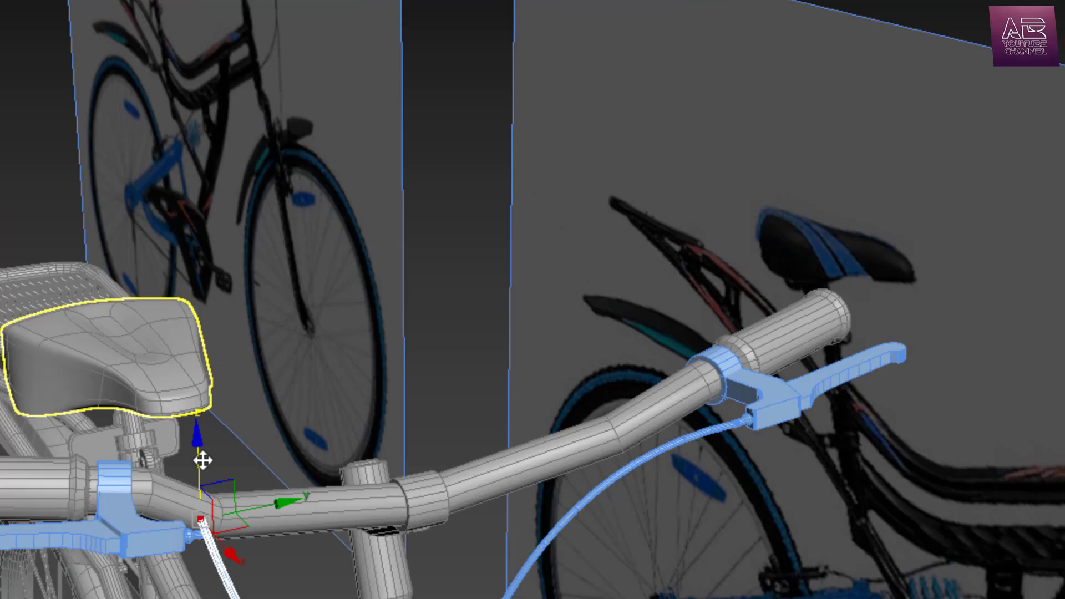
{"action": "key", "text": "alt+w"}
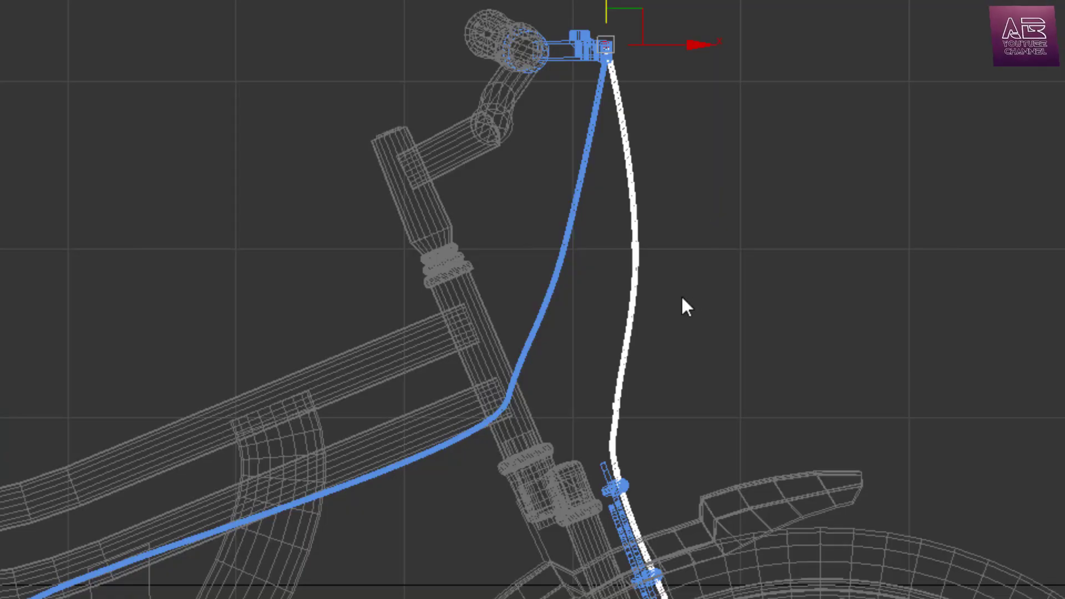
{"action": "scroll", "coordinate": [637, 104], "scroll_direction": "up", "scroll_amount": 3}
{"action": "scroll", "coordinate": [458, 309], "scroll_direction": "up", "scroll_amount": 4}
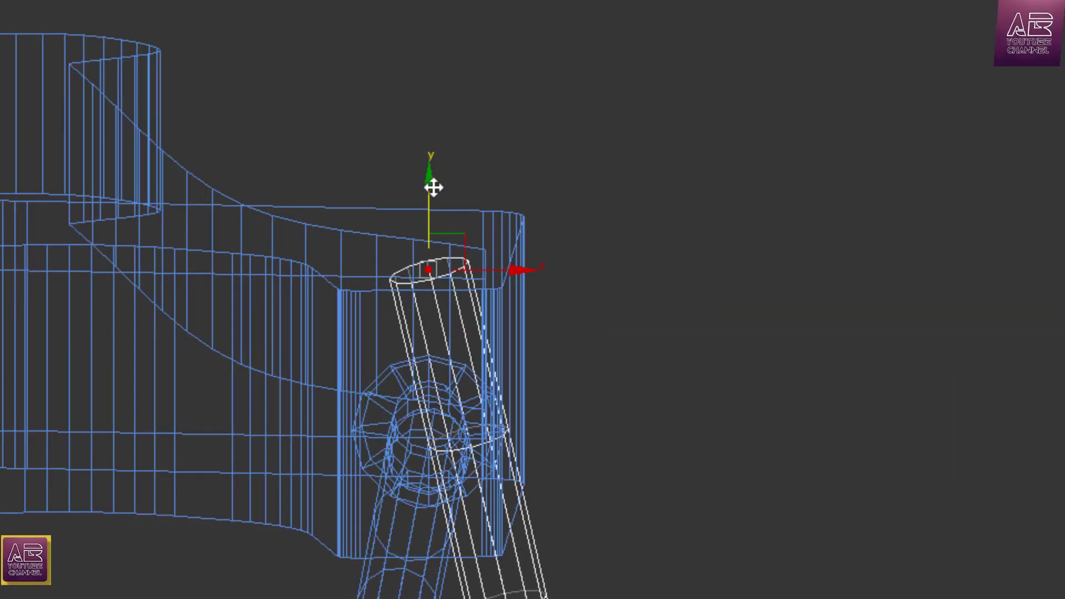
{"action": "left_click_drag", "start_coordinate": [426, 203], "coordinate": [455, 356]}
Raise the front cable's middle vertex to form a rounded outward bend just below the brake lever.
{"action": "scroll", "coordinate": [521, 289], "scroll_direction": "down", "scroll_amount": 9}
{"action": "left_click", "coordinate": [571, 481]}
{"action": "scroll", "coordinate": [581, 419], "scroll_direction": "up", "scroll_amount": 3}
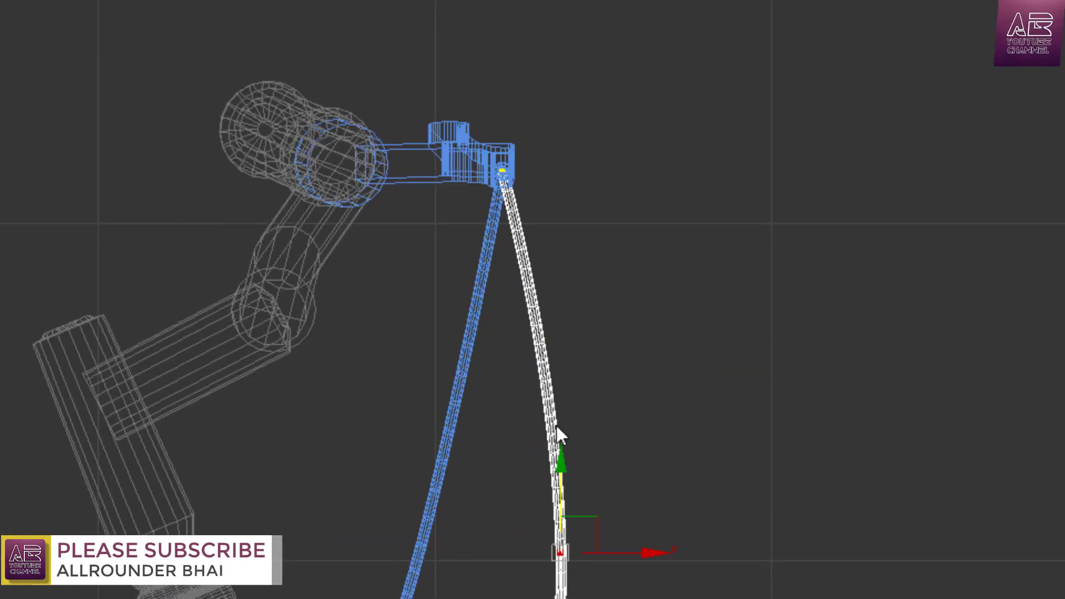
{"action": "left_click_drag", "start_coordinate": [566, 457], "coordinate": [612, 268]}
{"action": "scroll", "coordinate": [525, 150], "scroll_direction": "up", "scroll_amount": 5}
{"action": "scroll", "coordinate": [479, 240], "scroll_direction": "up", "scroll_amount": 1}
{"action": "scroll", "coordinate": [481, 236], "scroll_direction": "down", "scroll_amount": 5}
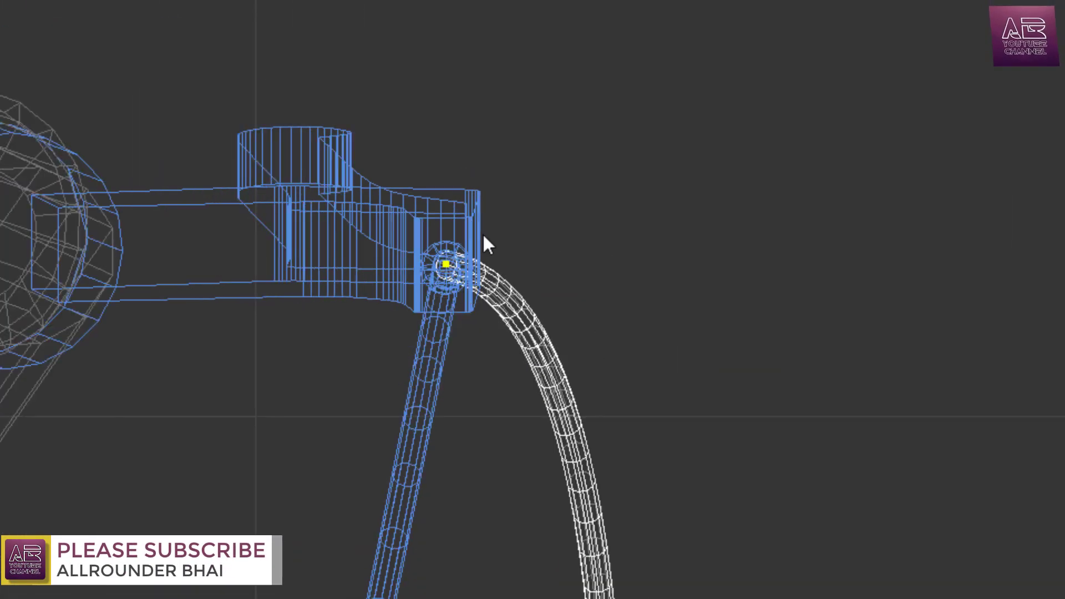
{"action": "scroll", "coordinate": [546, 396], "scroll_direction": "down", "scroll_amount": 5}
{"action": "scroll", "coordinate": [569, 461], "scroll_direction": "down", "scroll_amount": 4}
Raise the front cable's vertex beneath the handlebar in Perspective to refine the cable's arc.
{"action": "left_click", "coordinate": [559, 394]}
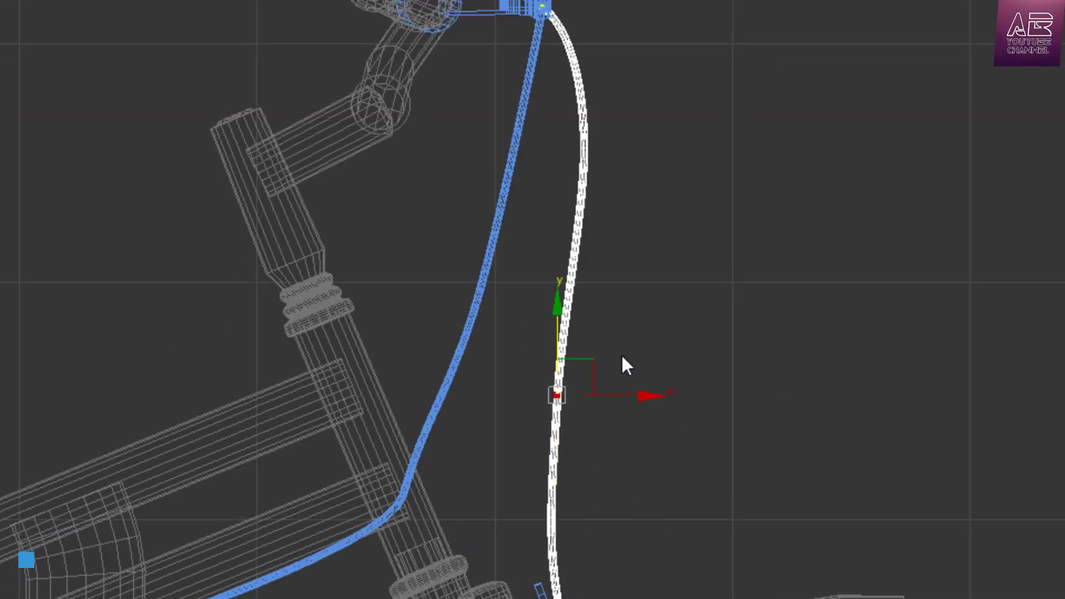
{"action": "key", "text": "alt+w"}
{"action": "key", "text": "alt+w"}
{"action": "scroll", "coordinate": [586, 175], "scroll_direction": "up", "scroll_amount": 5}
{"action": "left_click_drag", "start_coordinate": [586, 175], "coordinate": [602, 118]}
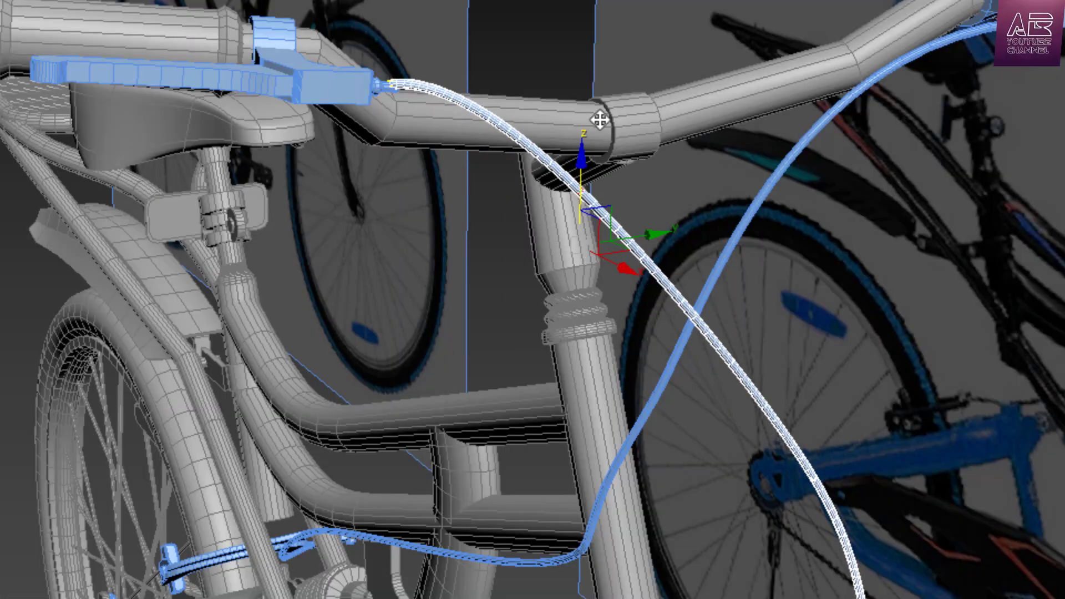
Examine the curves of both brake cables from the handlebar levers past the head tube and down to the front brake.
{"action": "scroll", "coordinate": [602, 118], "scroll_direction": "down", "scroll_amount": 5}
{"action": "key", "text": "1"}
{"action": "scroll", "coordinate": [454, 352], "scroll_direction": "up", "scroll_amount": 5}
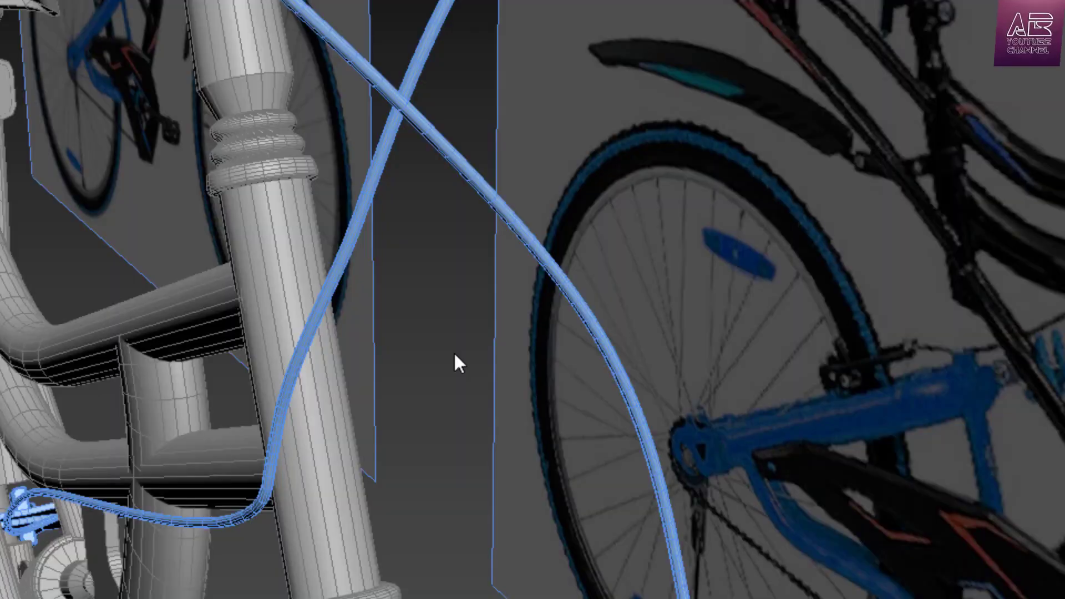
{"action": "scroll", "coordinate": [559, 404], "scroll_direction": "down", "scroll_amount": 5}
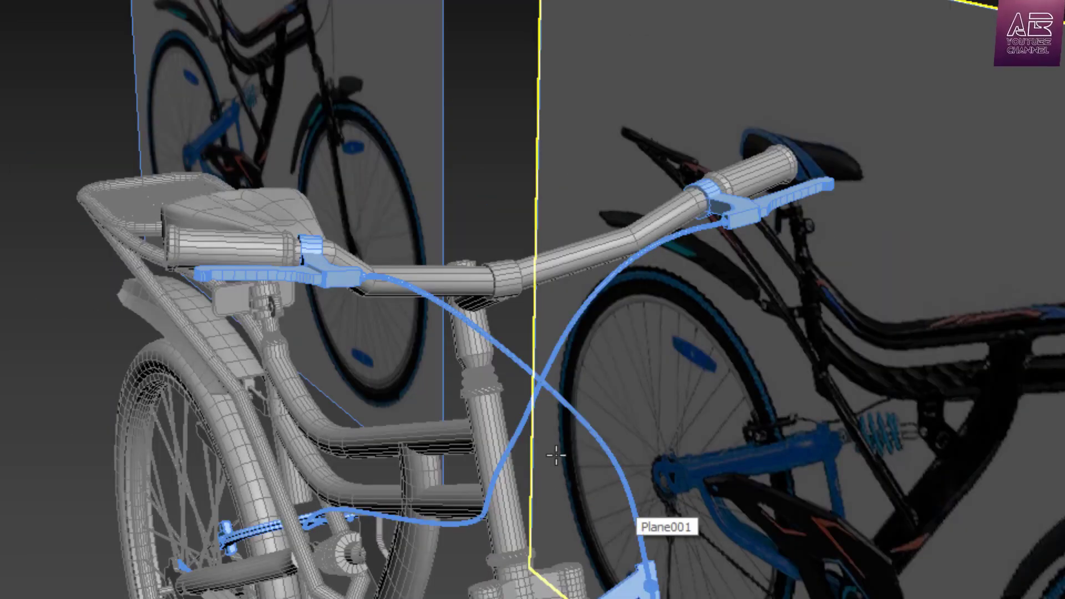
{"action": "scroll", "coordinate": [558, 454], "scroll_direction": "up", "scroll_amount": 4}
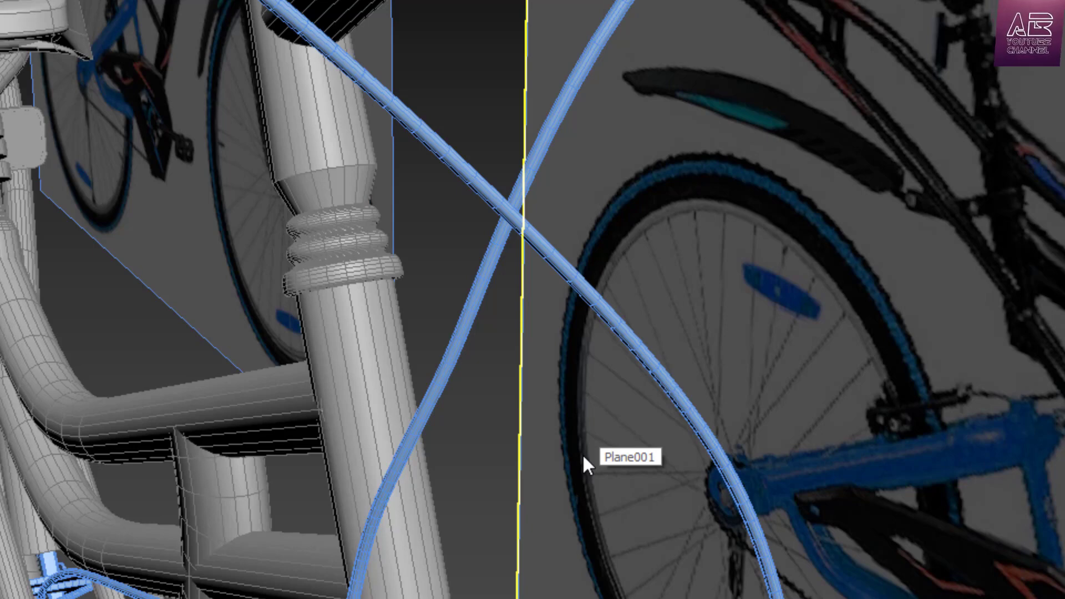
{"action": "scroll", "coordinate": [581, 453], "scroll_direction": "down", "scroll_amount": 10}
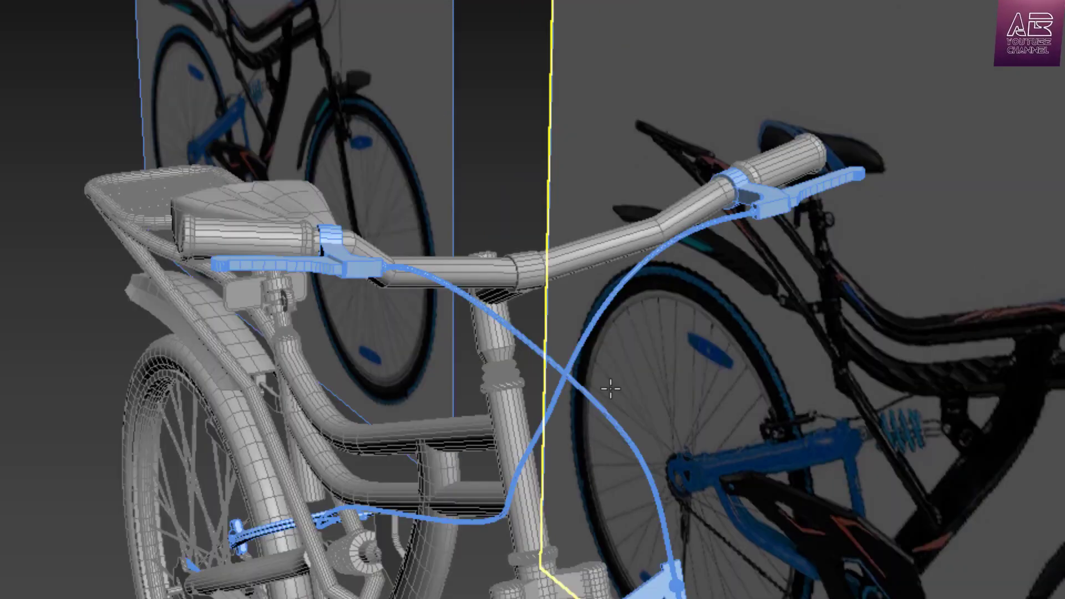
{"action": "scroll", "coordinate": [673, 526], "scroll_direction": "up", "scroll_amount": 5}
{"action": "scroll", "coordinate": [602, 490], "scroll_direction": "down", "scroll_amount": 2}
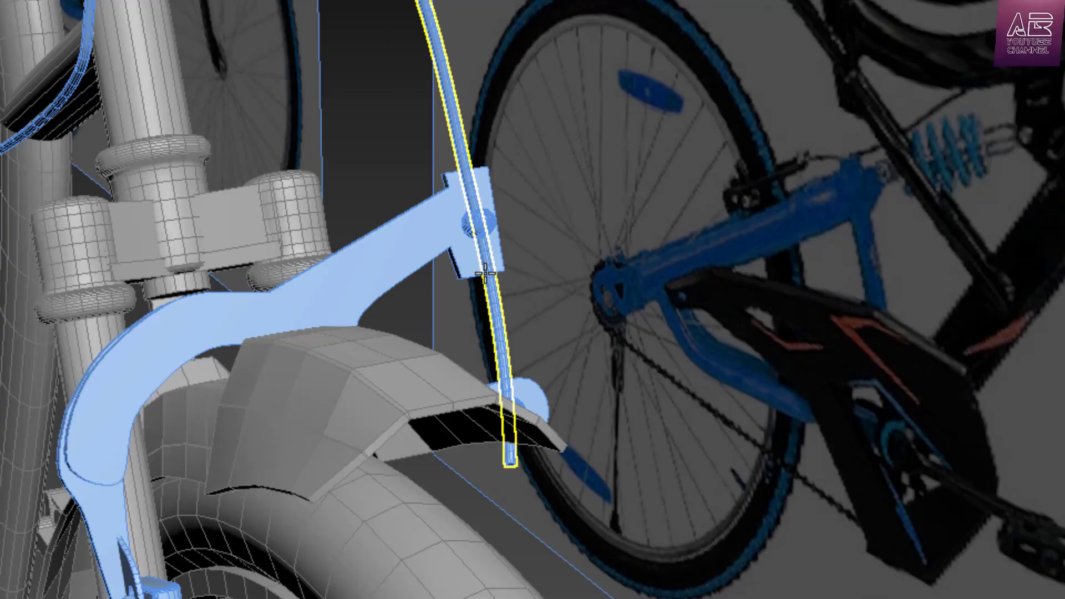
Clone the front brake cable as a copy and delete the lower end vertex of one of the two cables.
{"action": "left_click", "coordinate": [497, 299]}
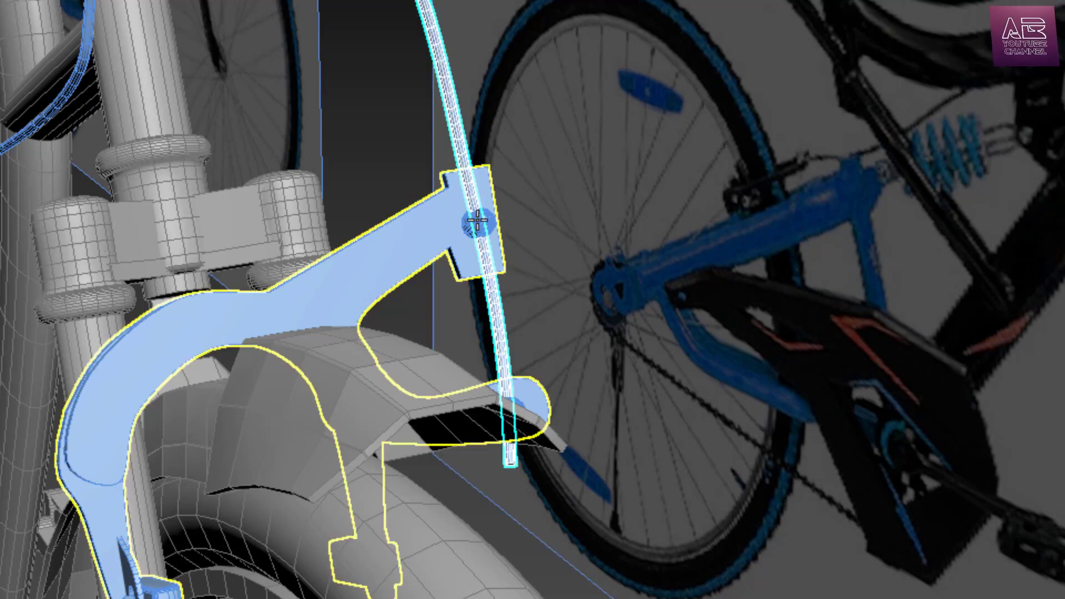
{"action": "right_click", "coordinate": [486, 273]}
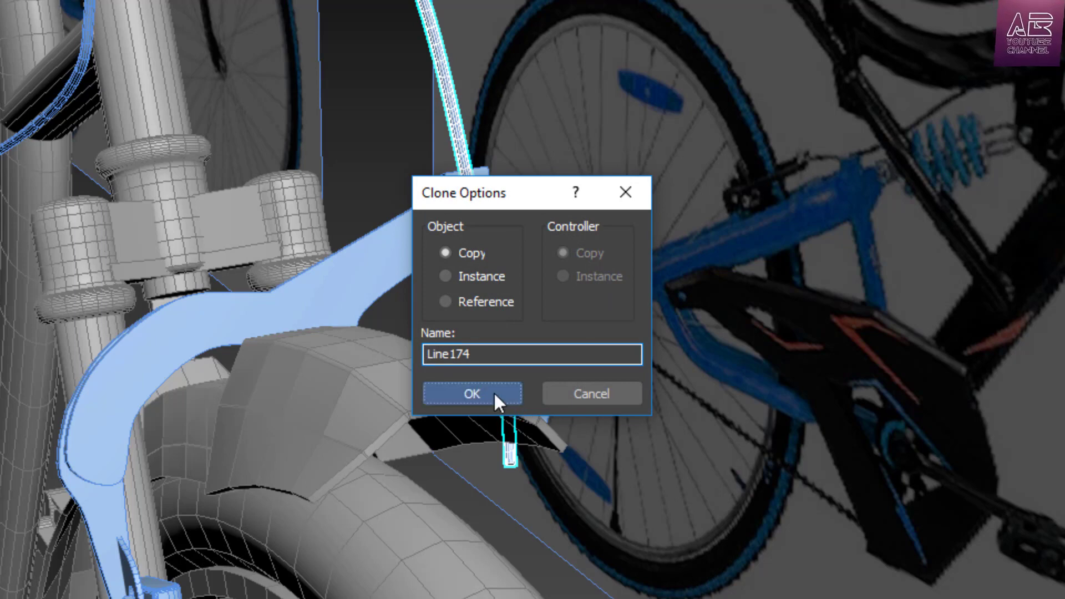
{"action": "left_click", "coordinate": [473, 394]}
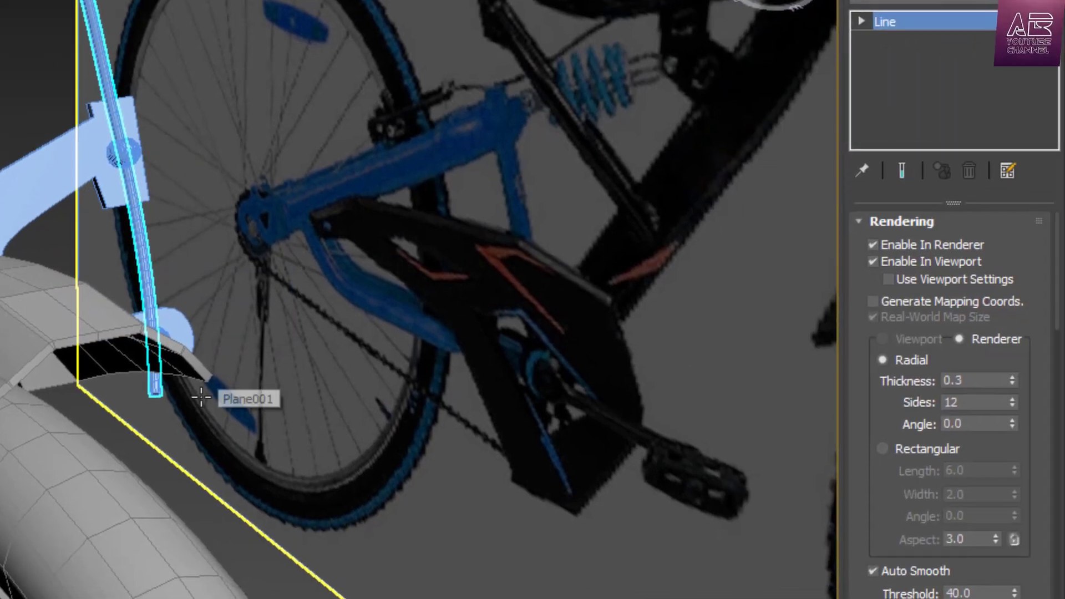
{"action": "left_click_drag", "start_coordinate": [135, 409], "coordinate": [218, 433]}
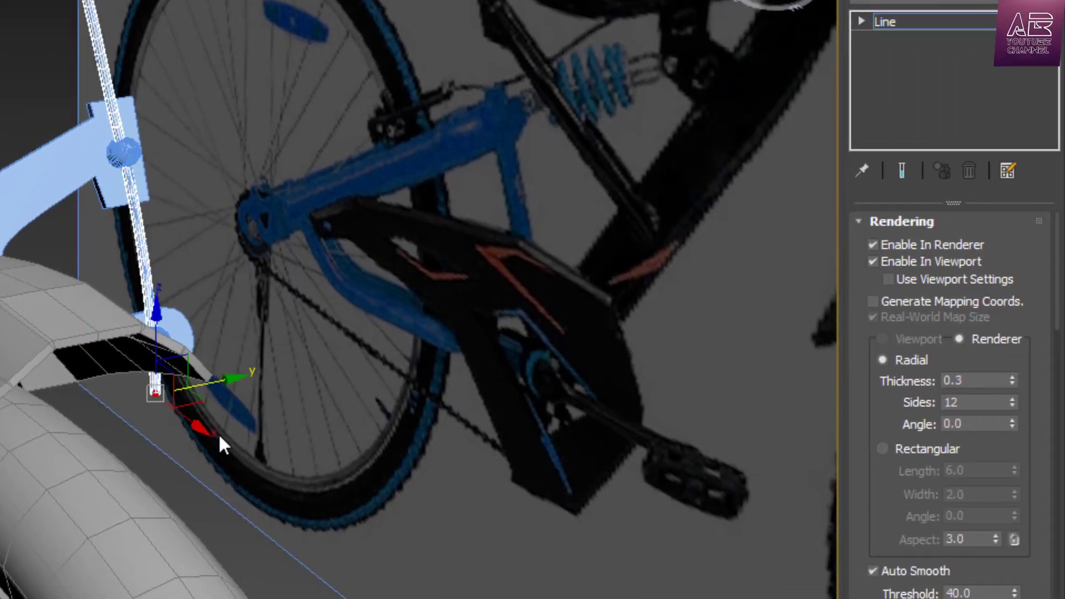
{"action": "key", "text": "Delete"}
{"action": "key", "text": "1"}
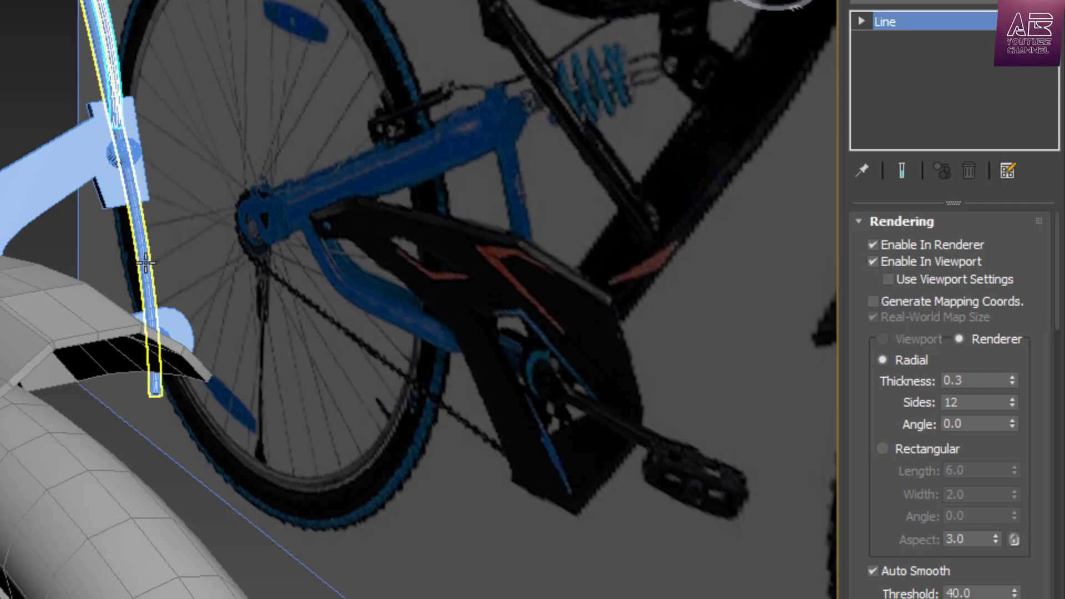
Set the full-length front cable's radial thickness to 0.05 and its sides to 6 for a thin inner wire.
{"action": "left_click", "coordinate": [145, 263]}
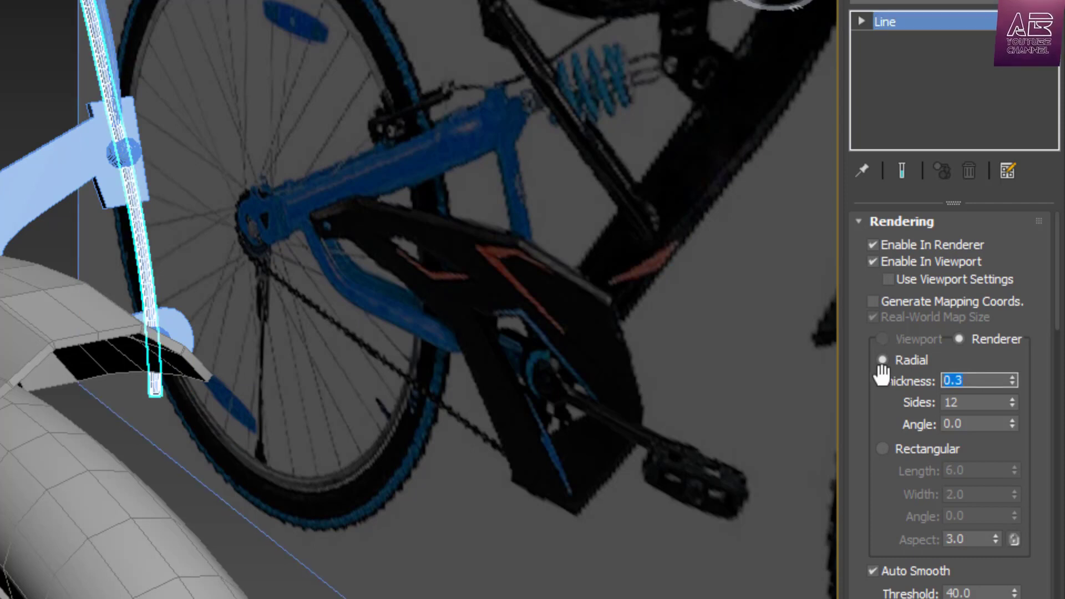
{"action": "key", "text": "Return"}
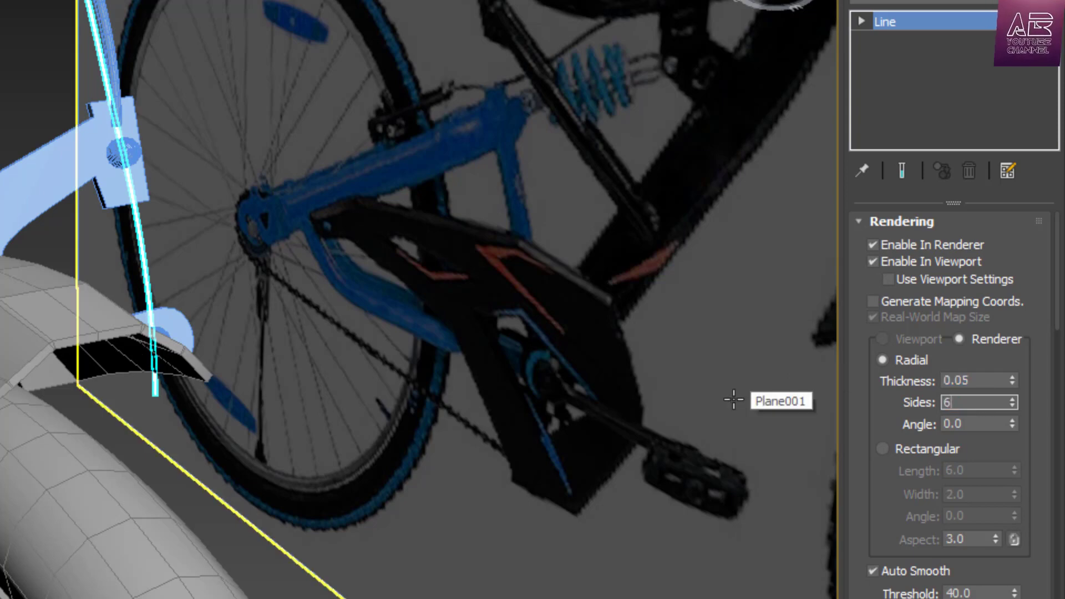
{"action": "scroll", "coordinate": [194, 296], "scroll_direction": "up", "scroll_amount": 1}
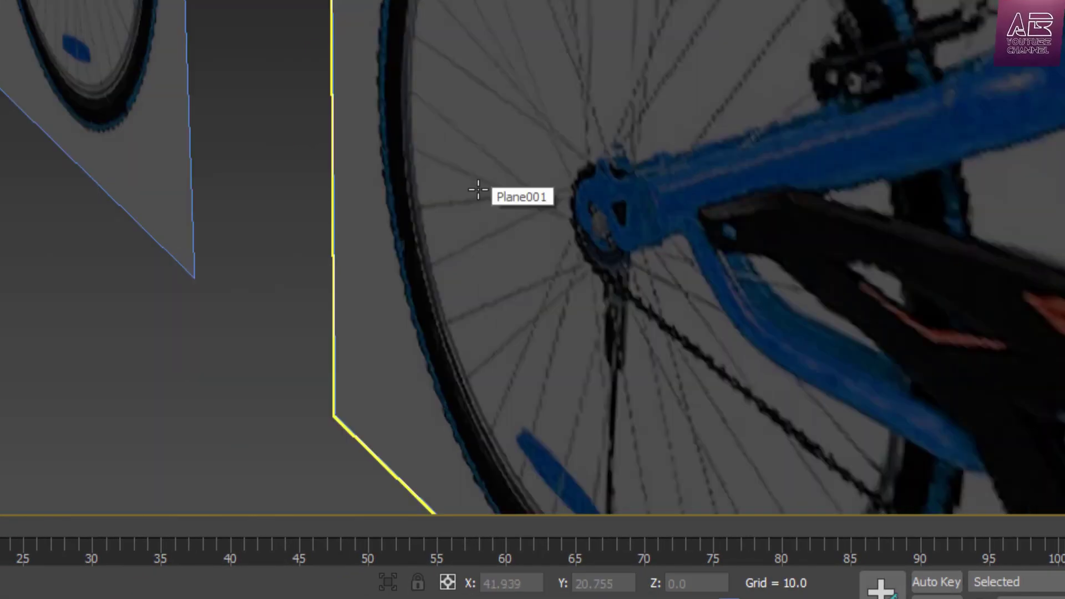
{"action": "scroll", "coordinate": [197, 292], "scroll_direction": "down", "scroll_amount": 1}
Convert the thick front cable's lower end vertex to Bezier Corner and adjust its handle to align the cable with the inner wire.
{"action": "left_click", "coordinate": [461, 213]}
{"action": "scroll", "coordinate": [460, 215], "scroll_direction": "up", "scroll_amount": 2}
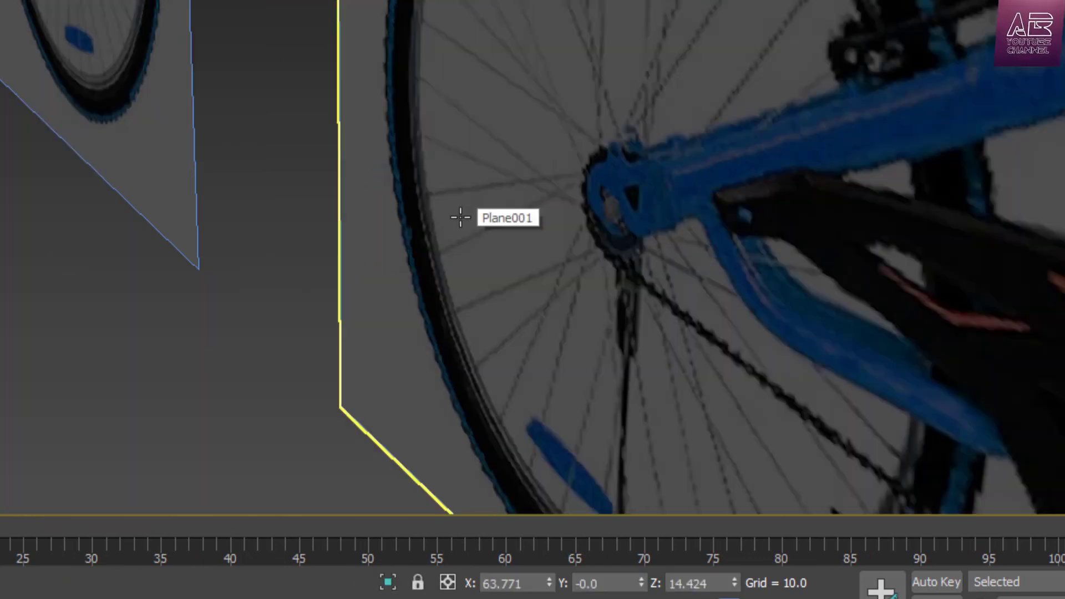
{"action": "scroll", "coordinate": [459, 216], "scroll_direction": "down", "scroll_amount": 2}
{"action": "scroll", "coordinate": [608, 438], "scroll_direction": "up", "scroll_amount": 3}
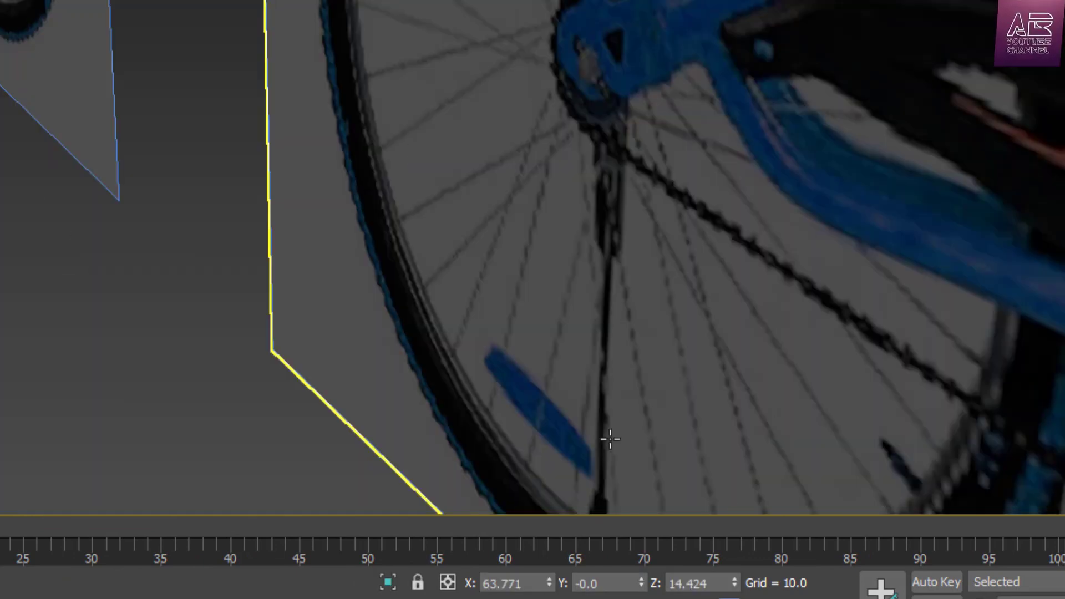
{"action": "scroll", "coordinate": [597, 419], "scroll_direction": "down", "scroll_amount": 3}
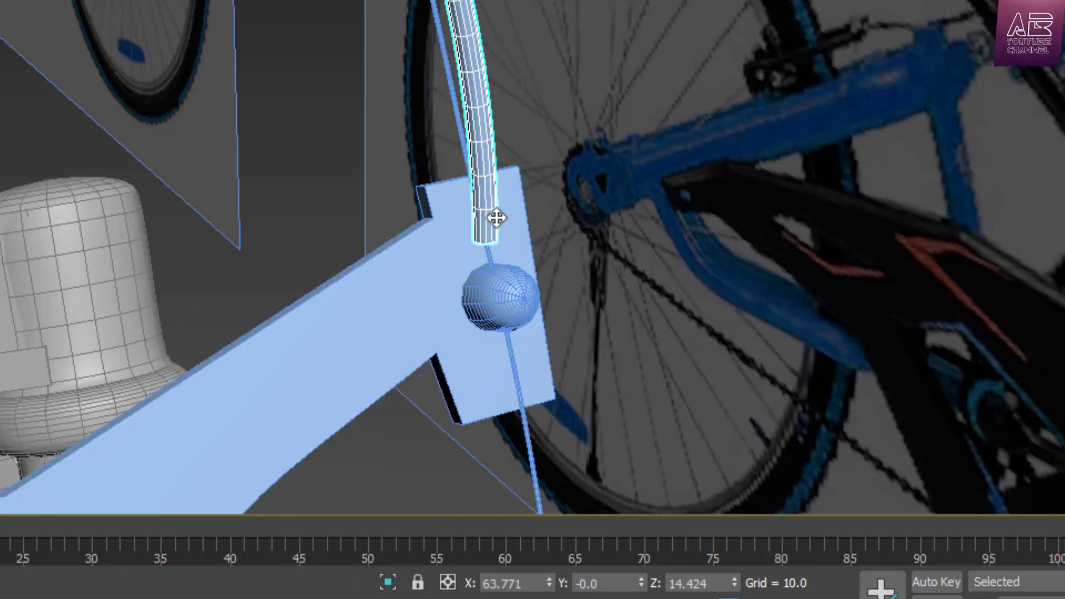
{"action": "left_click_drag", "start_coordinate": [585, 181], "coordinate": [409, 316]}
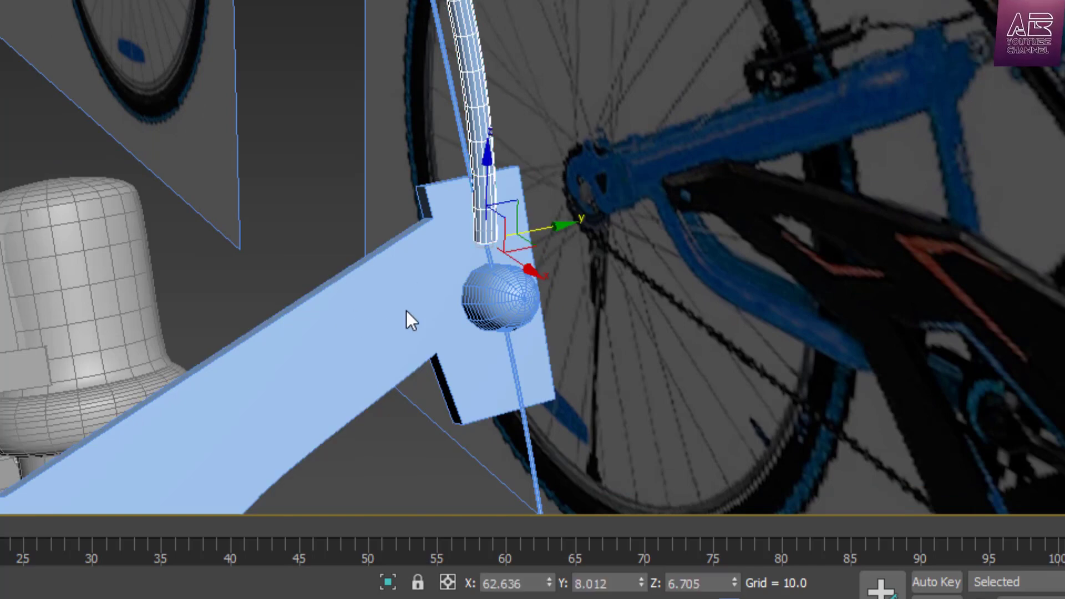
{"action": "right_click", "coordinate": [480, 253]}
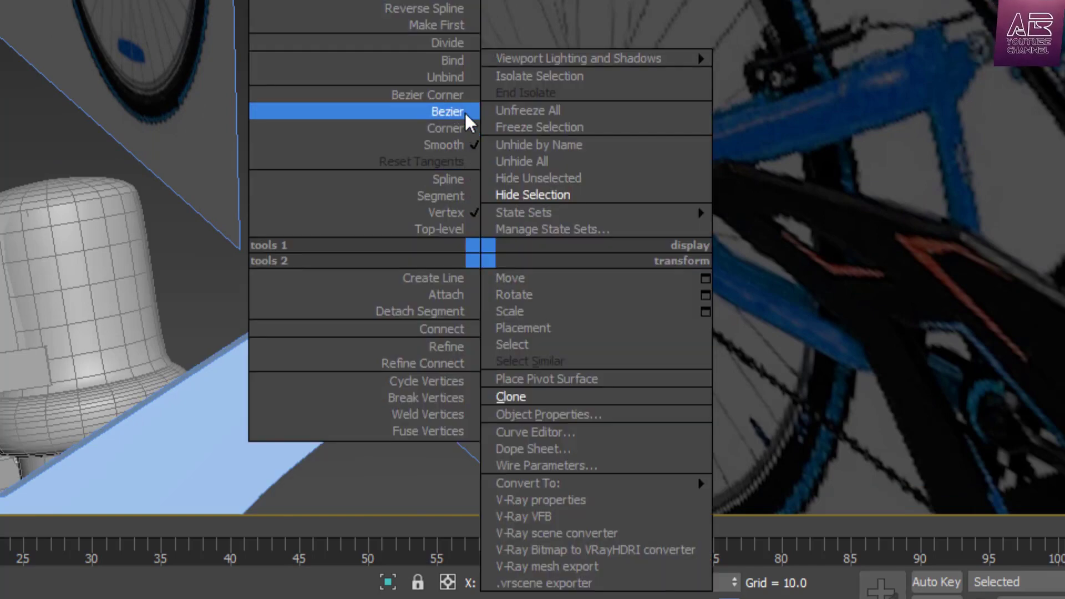
{"action": "left_click", "coordinate": [468, 96]}
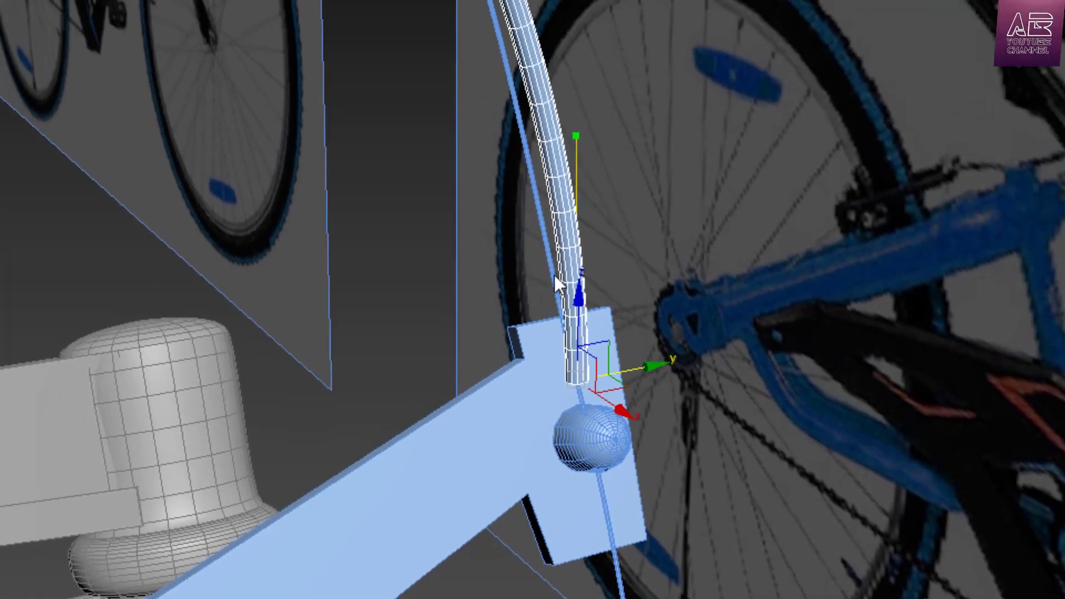
{"action": "left_click_drag", "start_coordinate": [577, 135], "coordinate": [528, 114]}
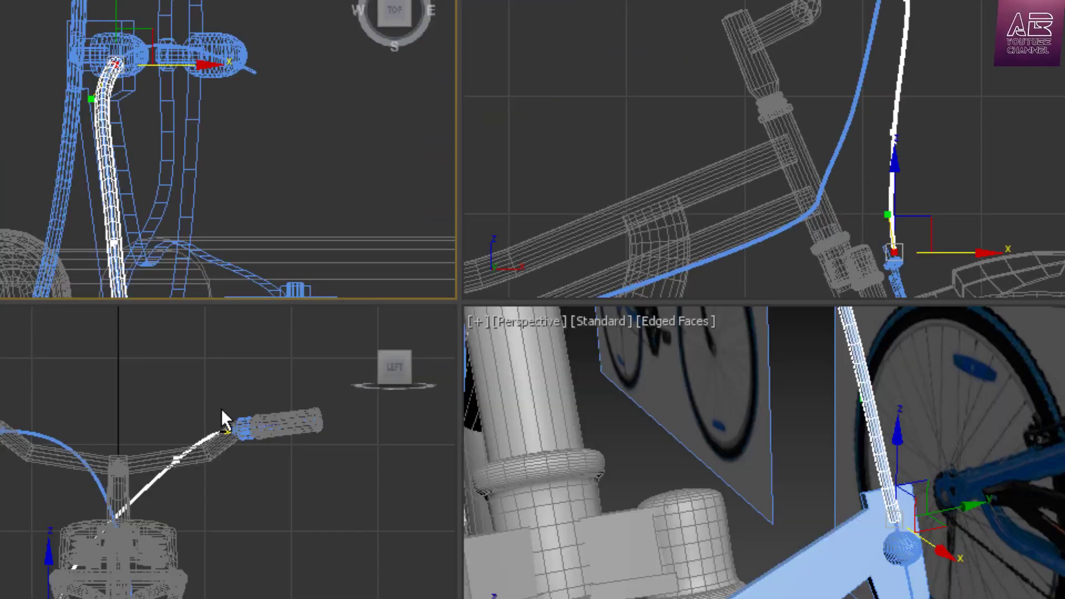
Clone the rear brake cable as a copy and delete the end vertex at the rear brake's lower bolt on one cable.
{"action": "left_click", "coordinate": [474, 395]}
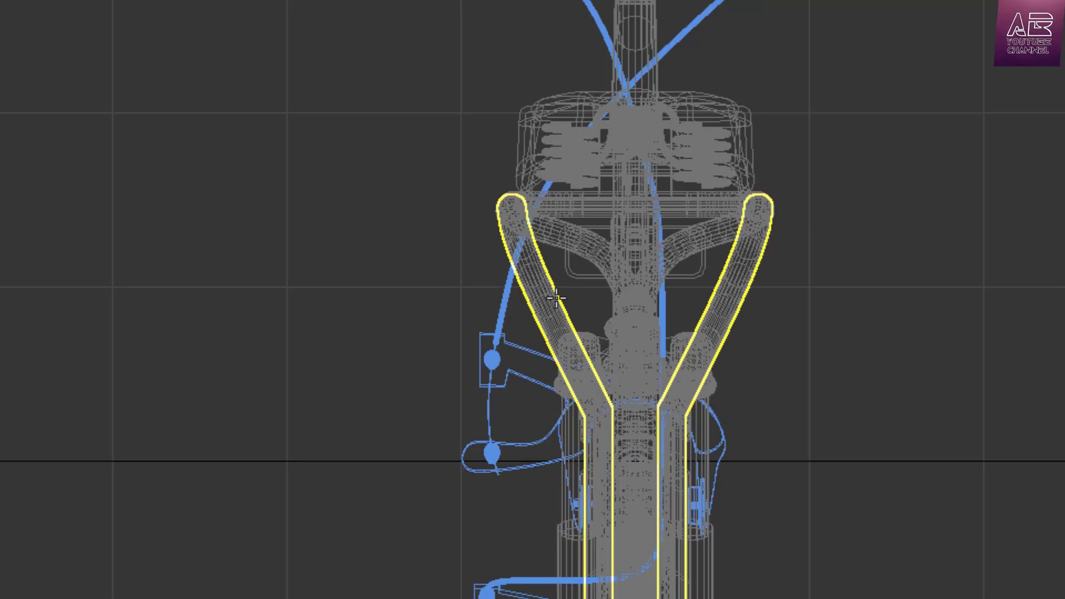
{"action": "scroll", "coordinate": [647, 335], "scroll_direction": "up", "scroll_amount": 3}
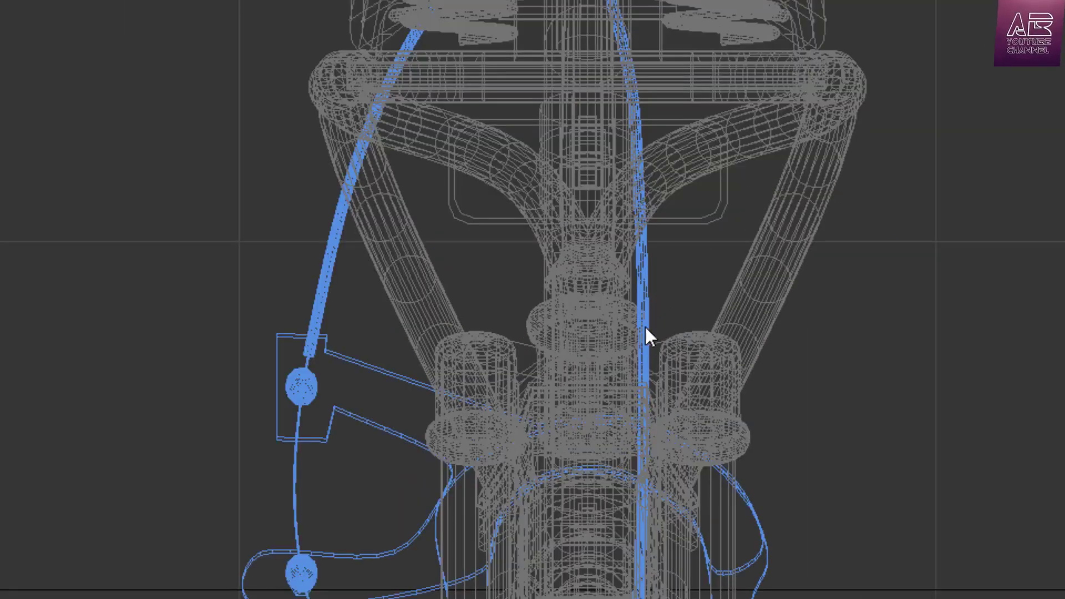
{"action": "left_click", "coordinate": [645, 291]}
{"action": "right_click", "coordinate": [593, 303]}
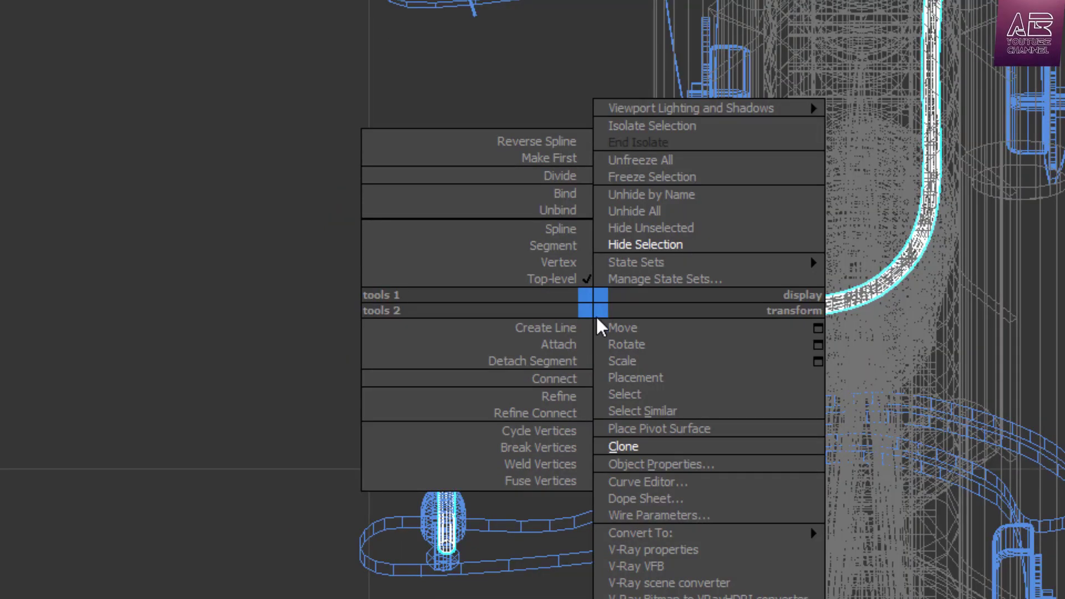
{"action": "left_click", "coordinate": [625, 447]}
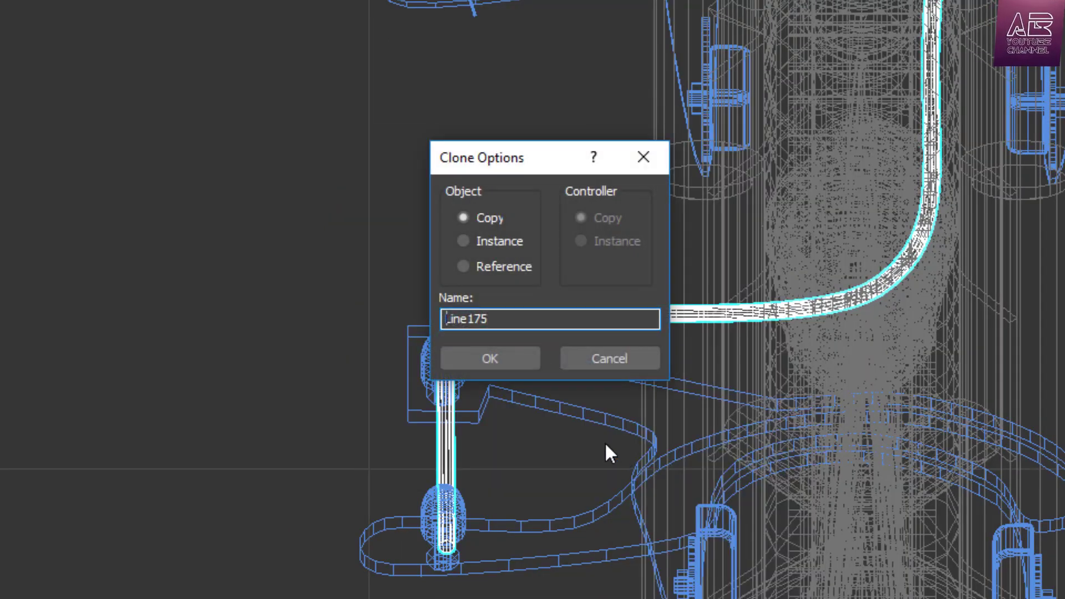
{"action": "left_click", "coordinate": [483, 360]}
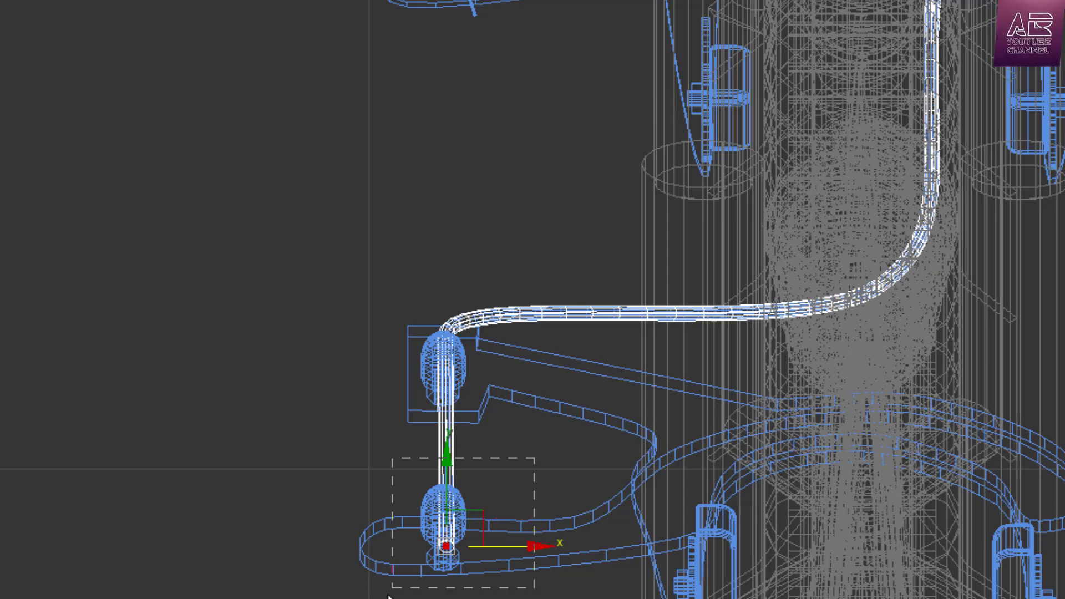
{"action": "left_click", "coordinate": [478, 538]}
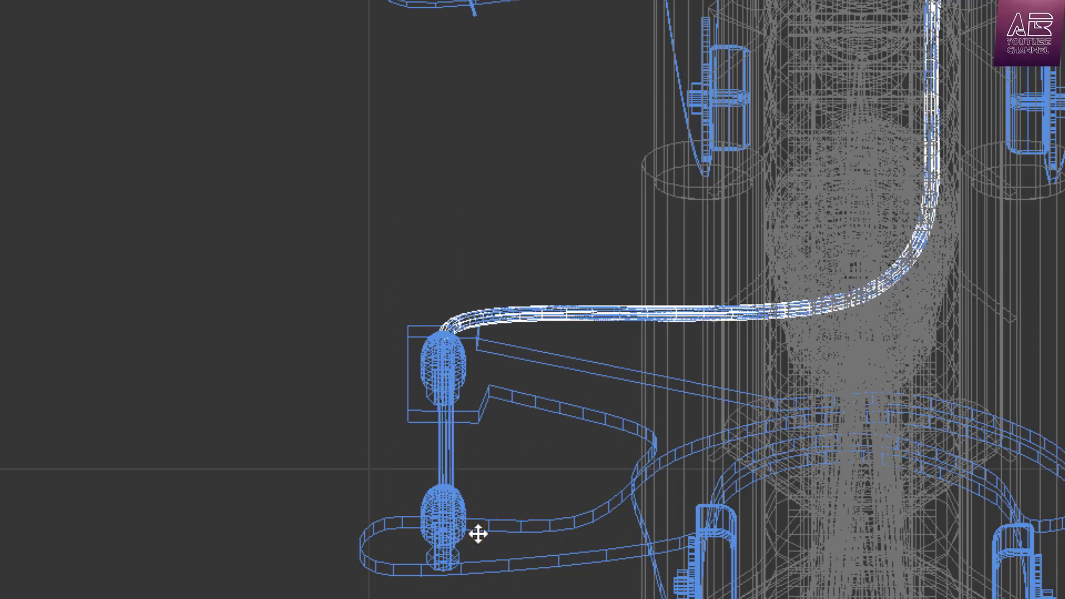
Set the full-length rear cable's radial thickness to 0.05 and its sides to 6, leaving nothing selected.
{"action": "left_click", "coordinate": [465, 456]}
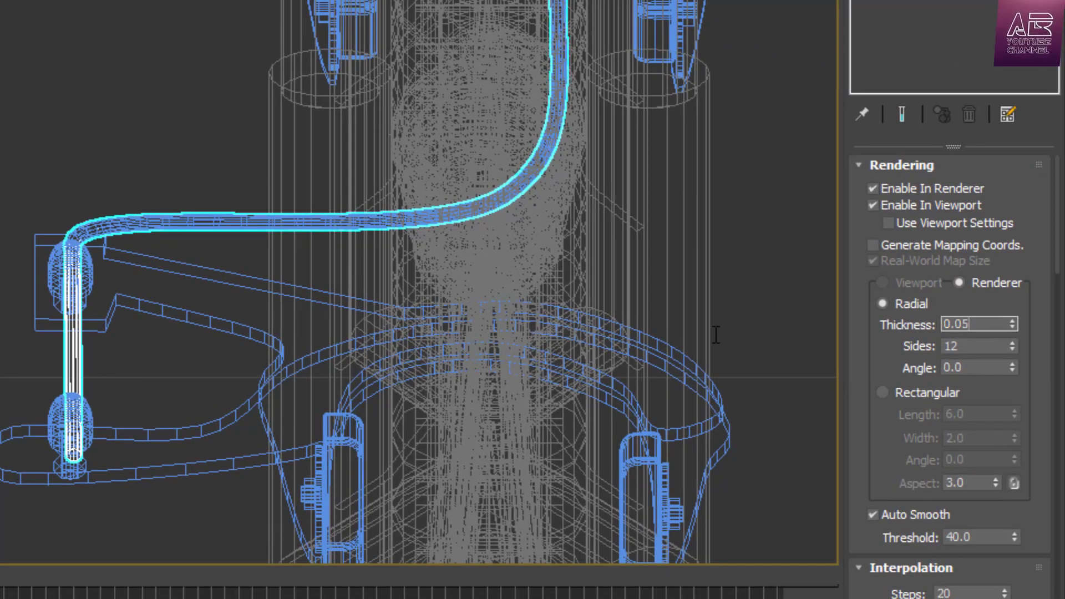
{"action": "key", "text": "Return"}
{"action": "key", "text": "Tab"}
{"action": "type", "text": "6"}
{"action": "key", "text": "Return"}
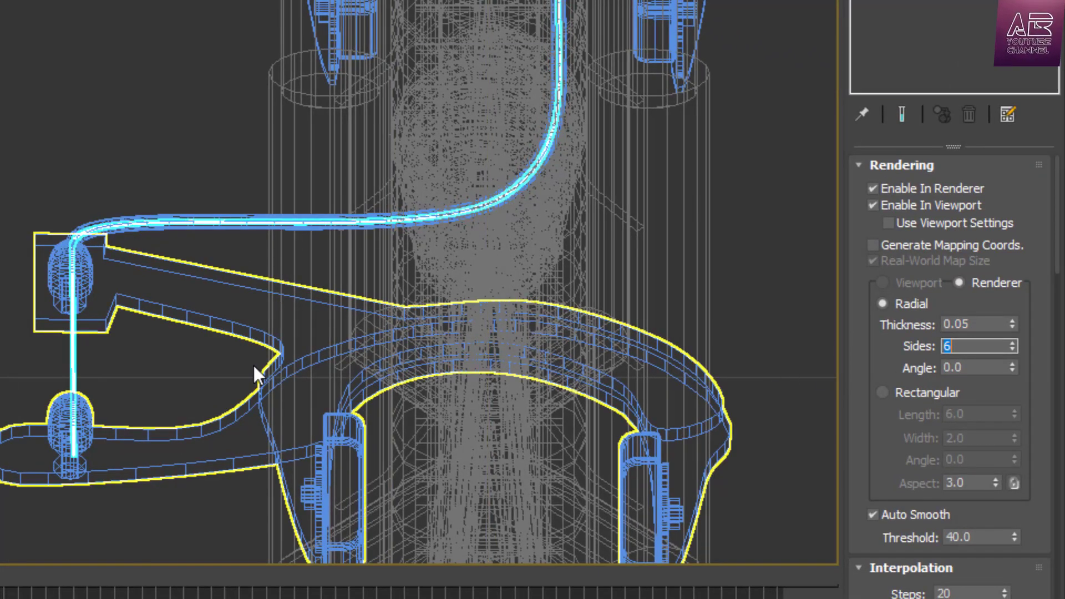
{"action": "left_click", "coordinate": [190, 365]}
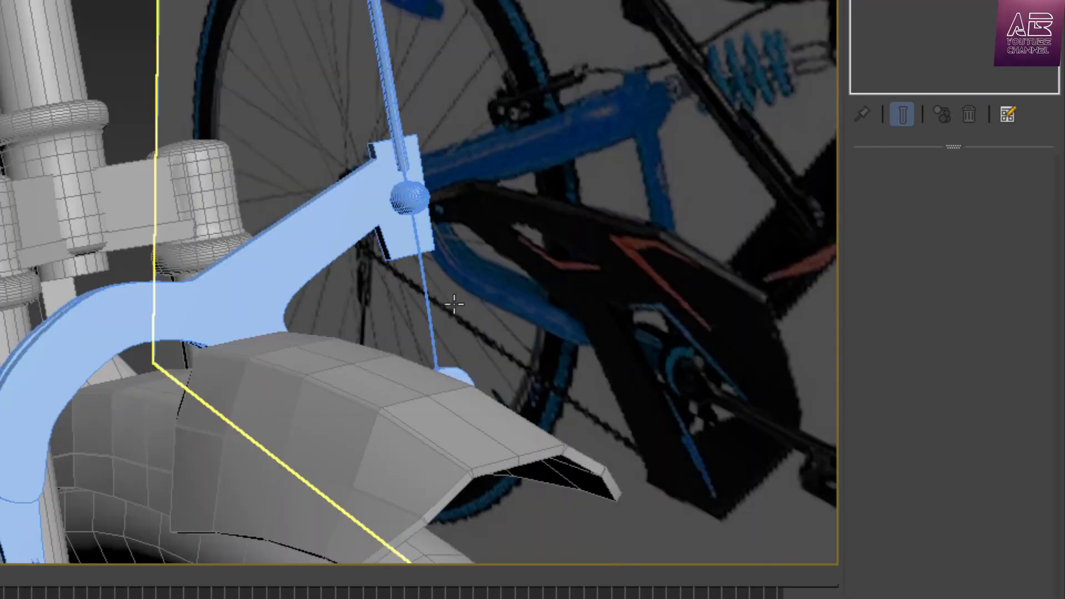
Draw a straight two-point Line in the Front view, slanting from just above the rear brake's inner wire down across the frame tube.
{"action": "left_click", "coordinate": [428, 309]}
{"action": "left_click", "coordinate": [126, 55]}
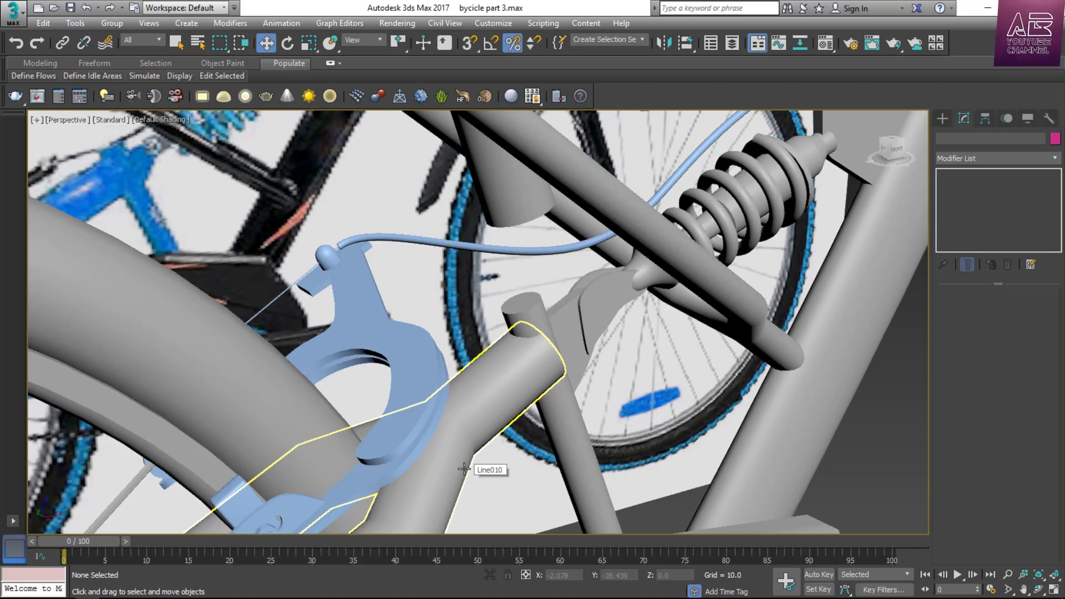
{"action": "key", "text": "alt+w"}
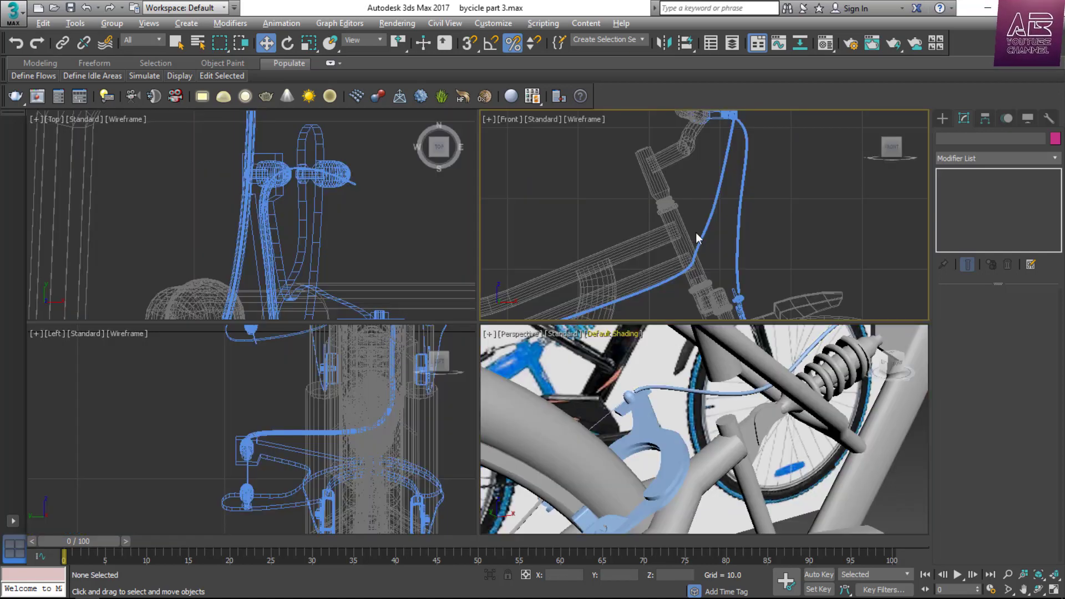
{"action": "key", "text": "alt+w"}
{"action": "scroll", "coordinate": [460, 324], "scroll_direction": "up", "scroll_amount": 3}
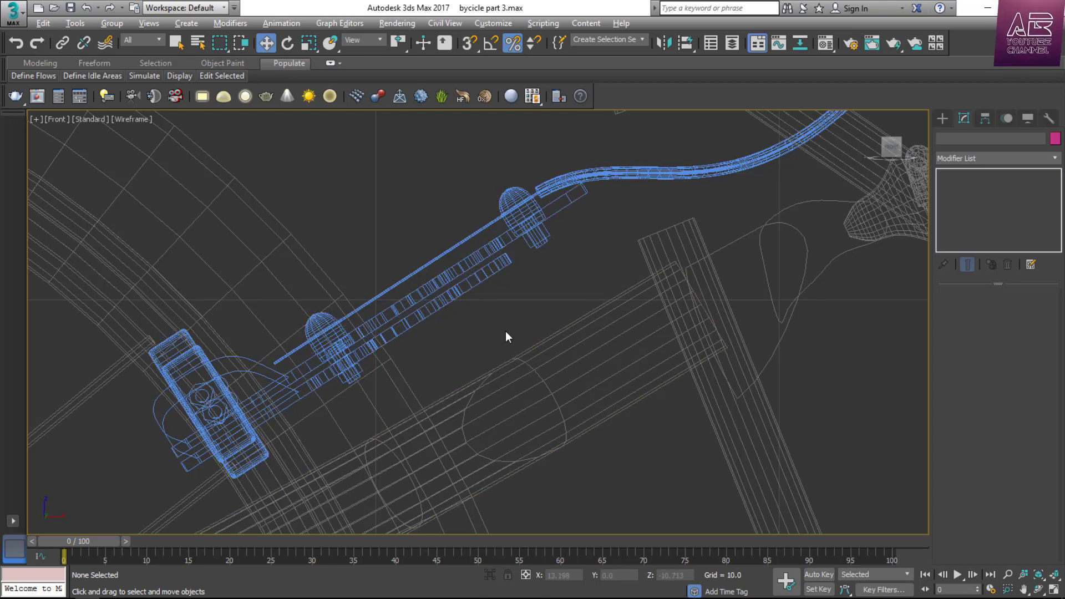
{"action": "left_click", "coordinate": [943, 118]}
{"action": "left_click", "coordinate": [969, 210]}
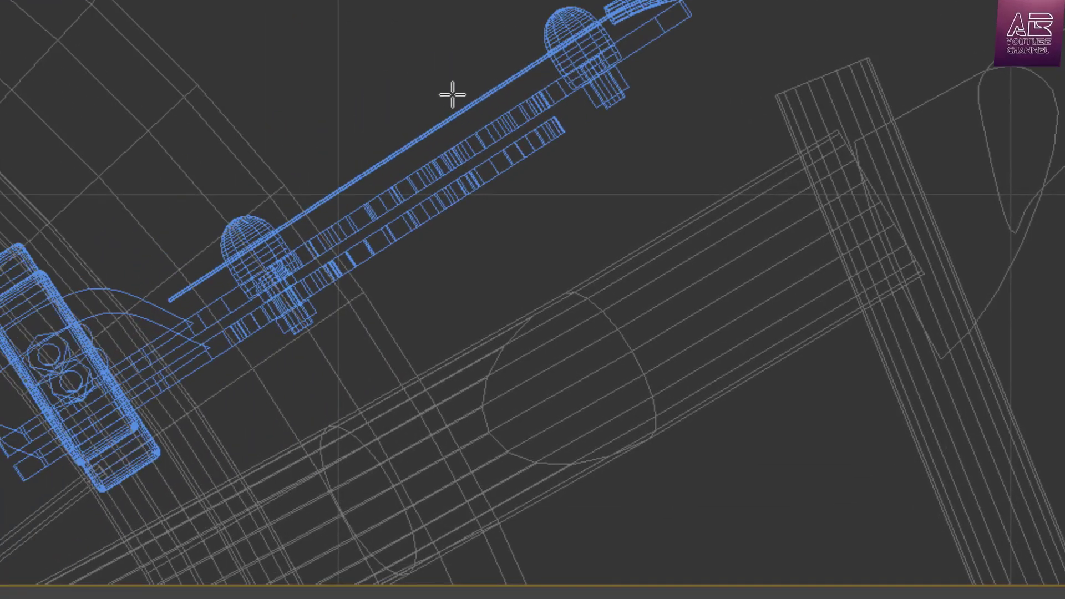
{"action": "left_click", "coordinate": [30, 250]}
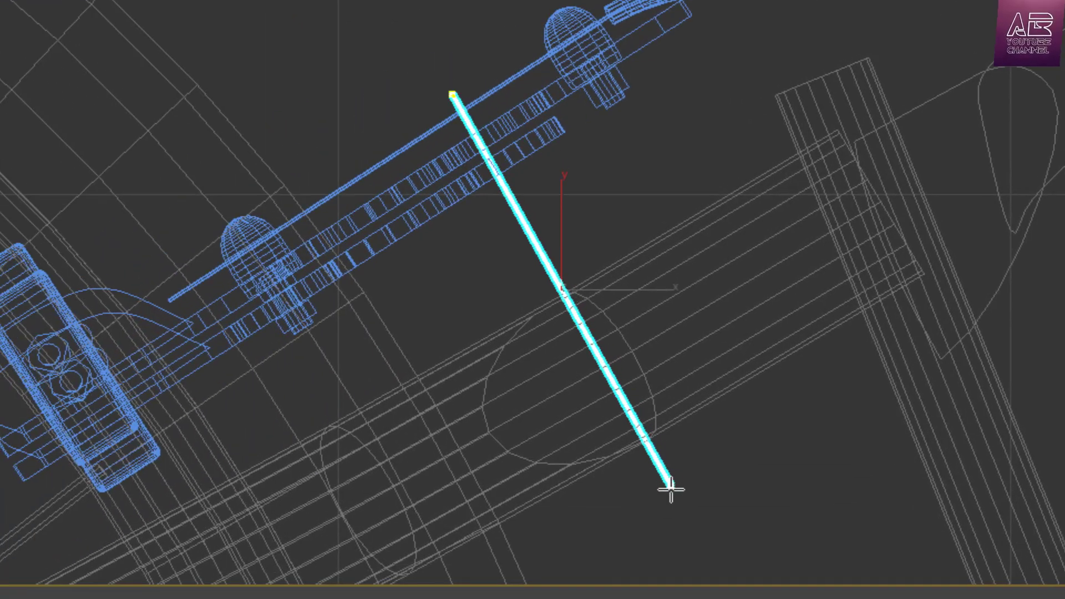
{"action": "left_click", "coordinate": [671, 489]}
{"action": "right_click", "coordinate": [670, 489]}
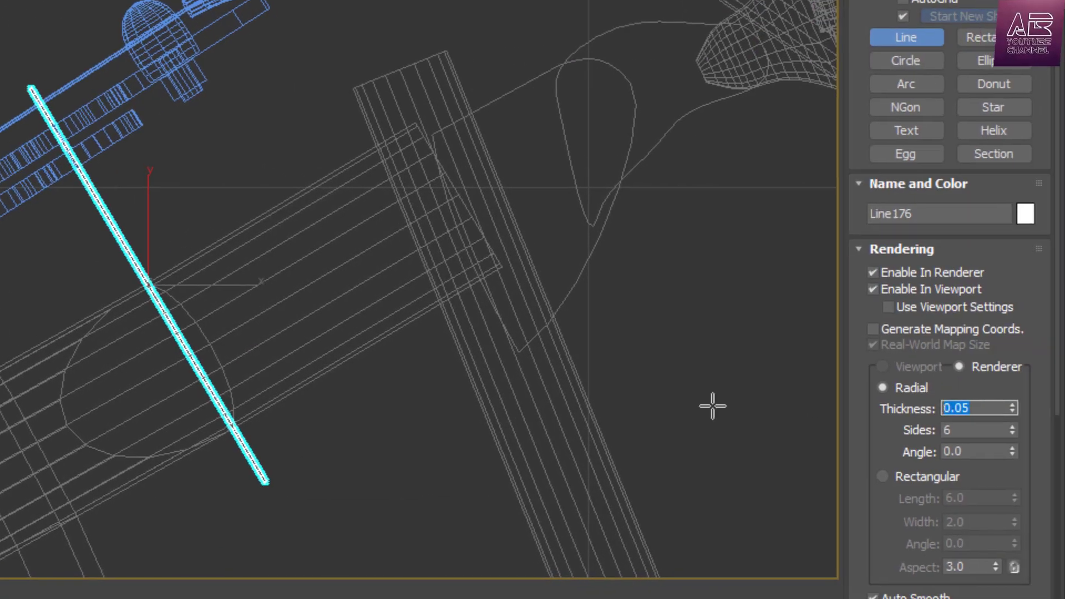
Set the slanted line's radial thickness to 0.5 and its sides to 12.
{"action": "type", "text": "0.2"}
{"action": "key", "text": "Tab"}
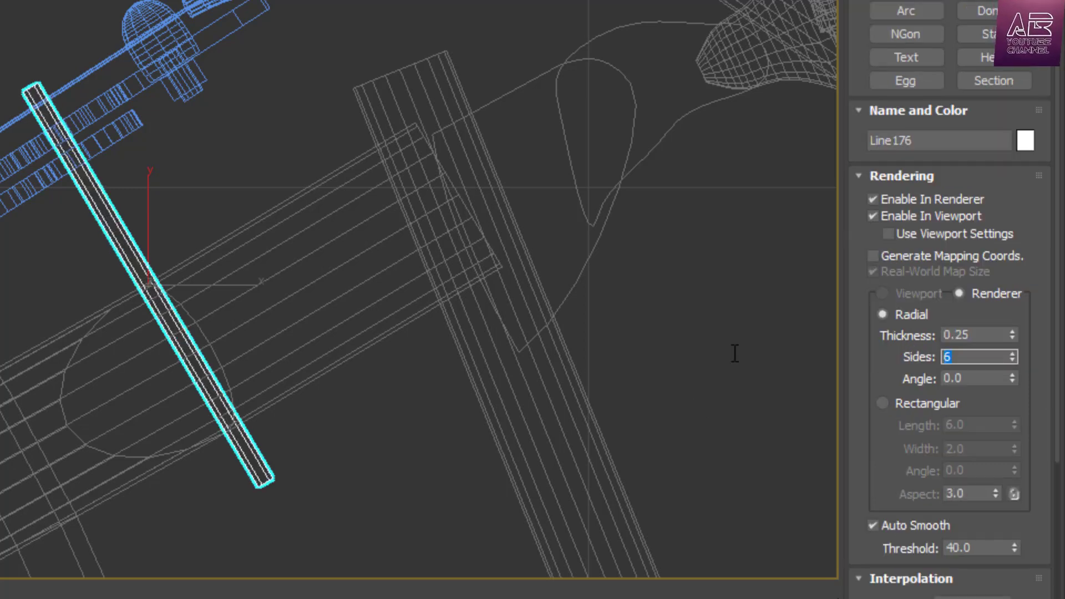
{"action": "key", "text": "Return"}
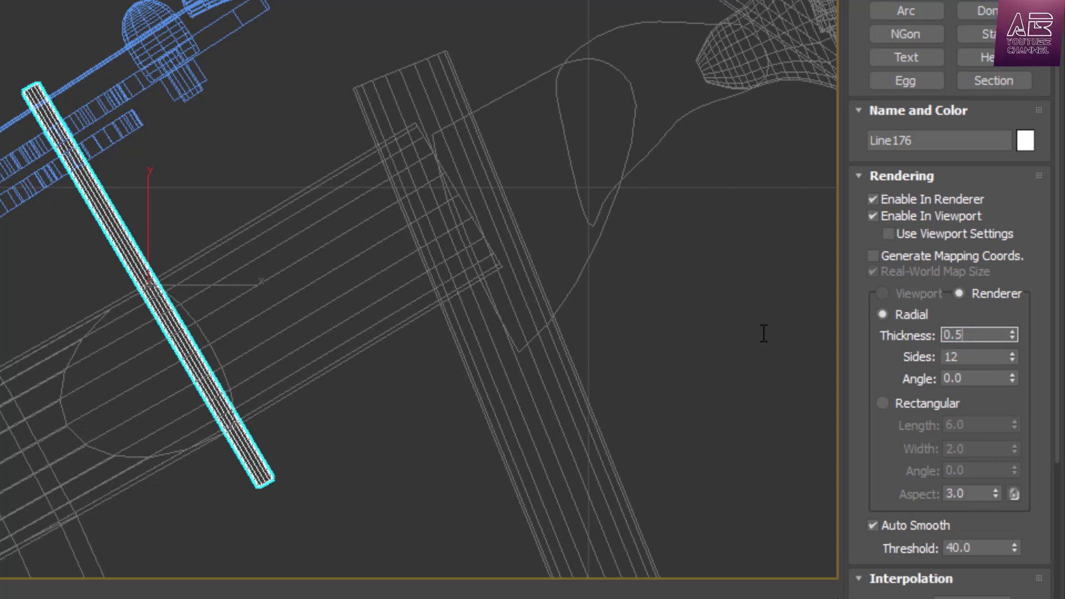
{"action": "type", "text": "0.5"}
{"action": "key", "text": "Return"}
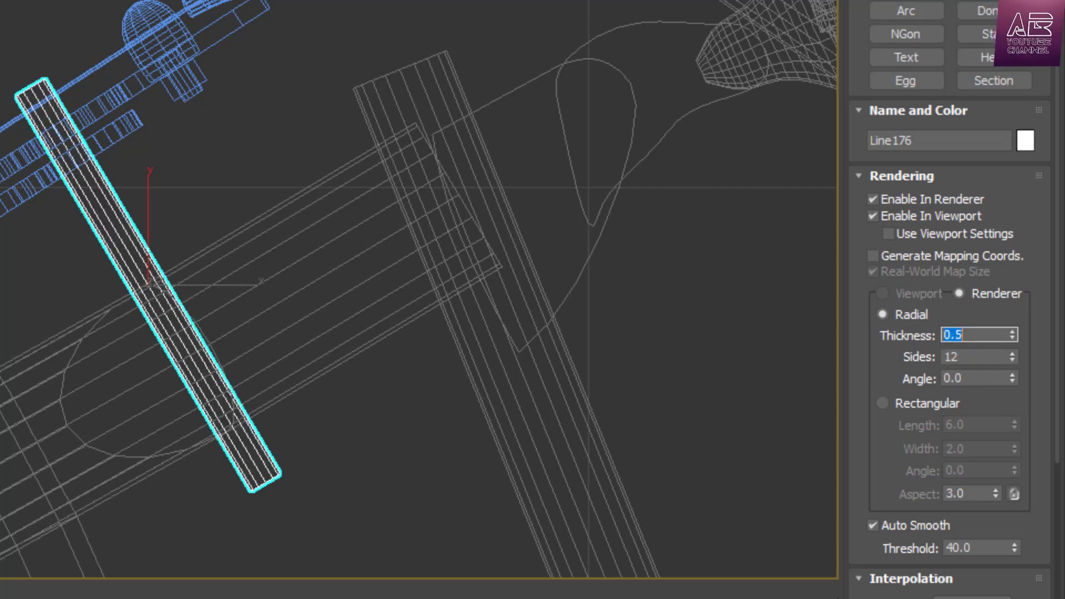
Clone the slanted bolt line and move the copy's end vertices inward so it spans from the lower brake arm to the frame tube.
{"action": "right_click", "coordinate": [151, 193]}
{"action": "right_click", "coordinate": [123, 212]}
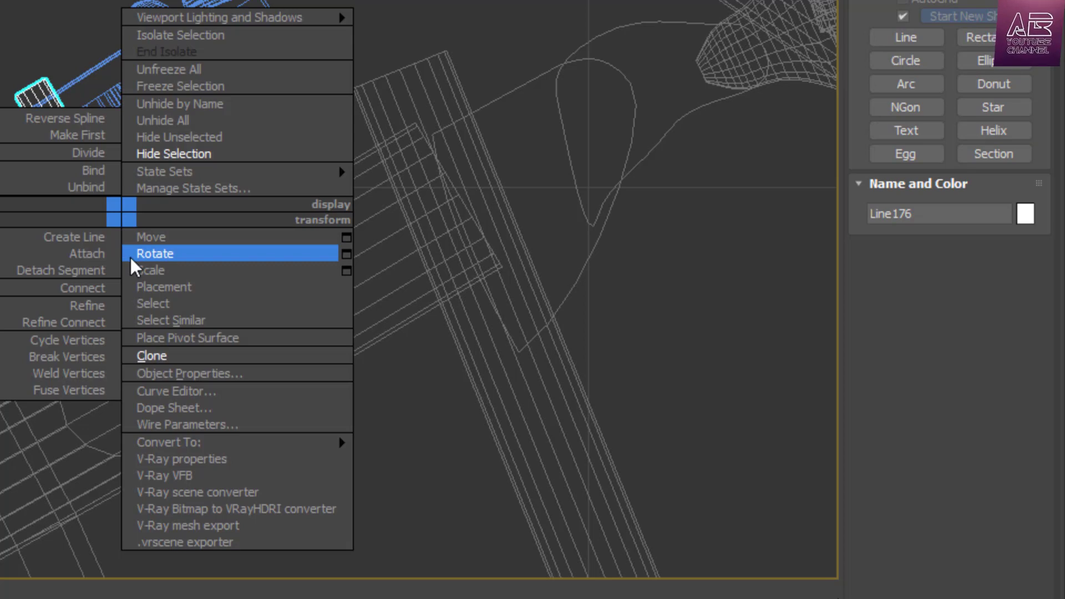
{"action": "left_click", "coordinate": [152, 356]}
{"action": "key", "text": "Return"}
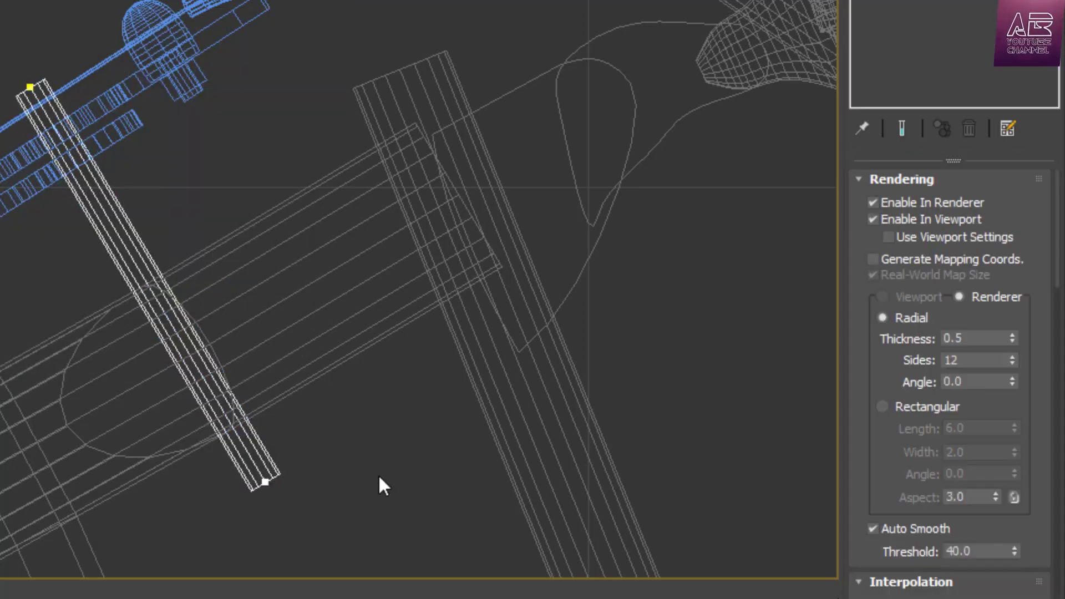
{"action": "left_click_drag", "start_coordinate": [283, 484], "coordinate": [152, 285]}
{"action": "mouse_move", "coordinate": [31, 87]}
{"action": "left_mouse_down"}
{"action": "mouse_move", "coordinate": [66, 178]}
{"action": "mouse_move", "coordinate": [81, 179]}
{"action": "left_mouse_up"}
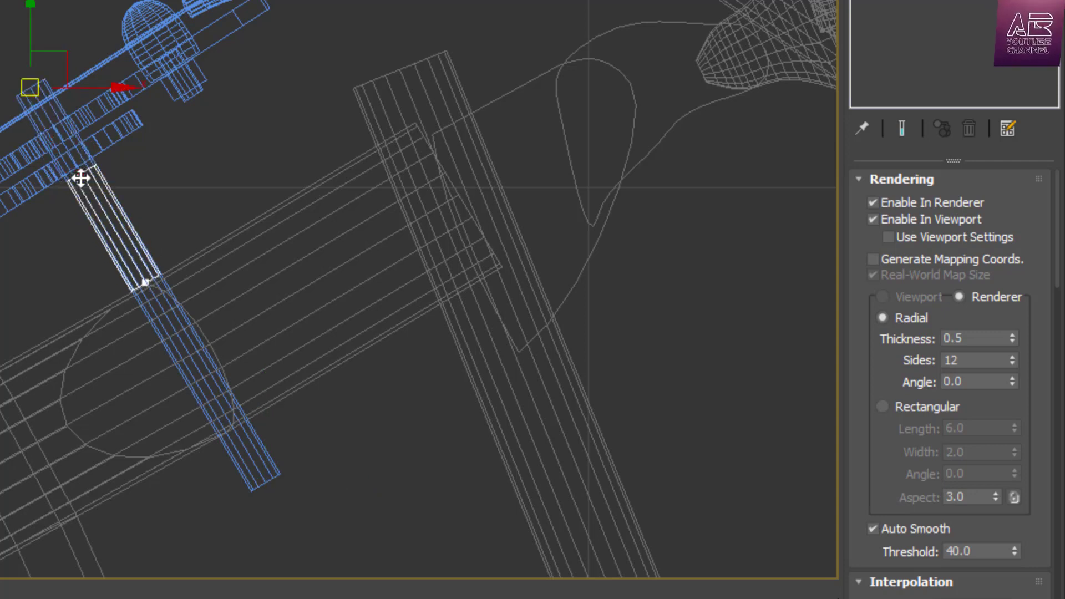
Set the shortened copy's radial thickness to 2 to form a spacer sleeve around the bolt.
{"action": "left_click", "coordinate": [977, 338]}
{"action": "type", "text": "2"}
{"action": "key", "text": "Return"}
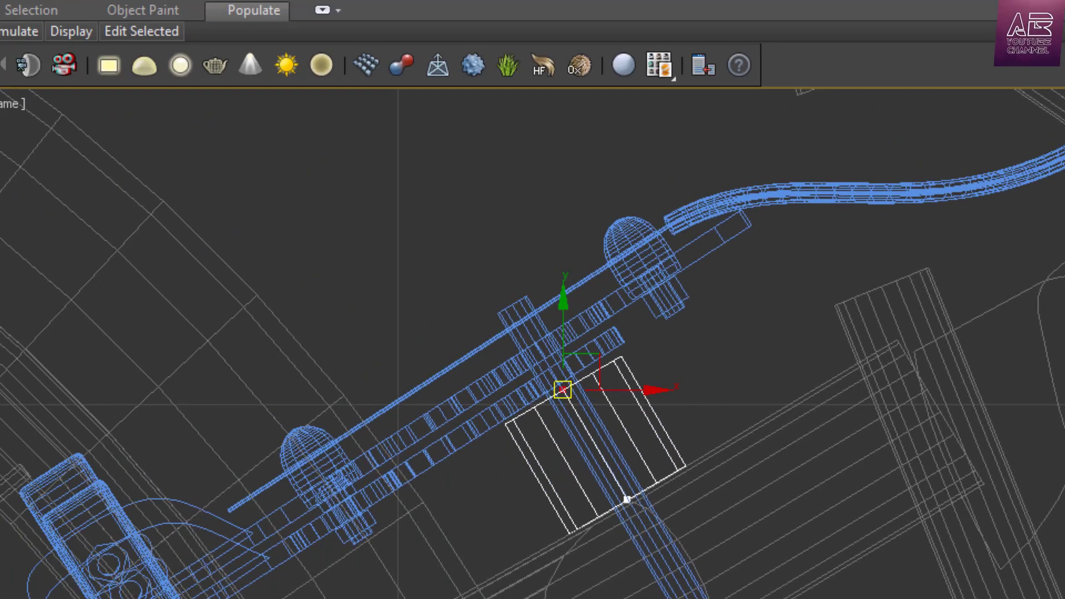
Copy the spacer sleeve above the brake arms and shorten the copy into a thin washer around the bolt's upper end.
{"action": "left_click", "coordinate": [628, 499]}
{"action": "scroll", "coordinate": [602, 533], "scroll_direction": "up", "scroll_amount": 3}
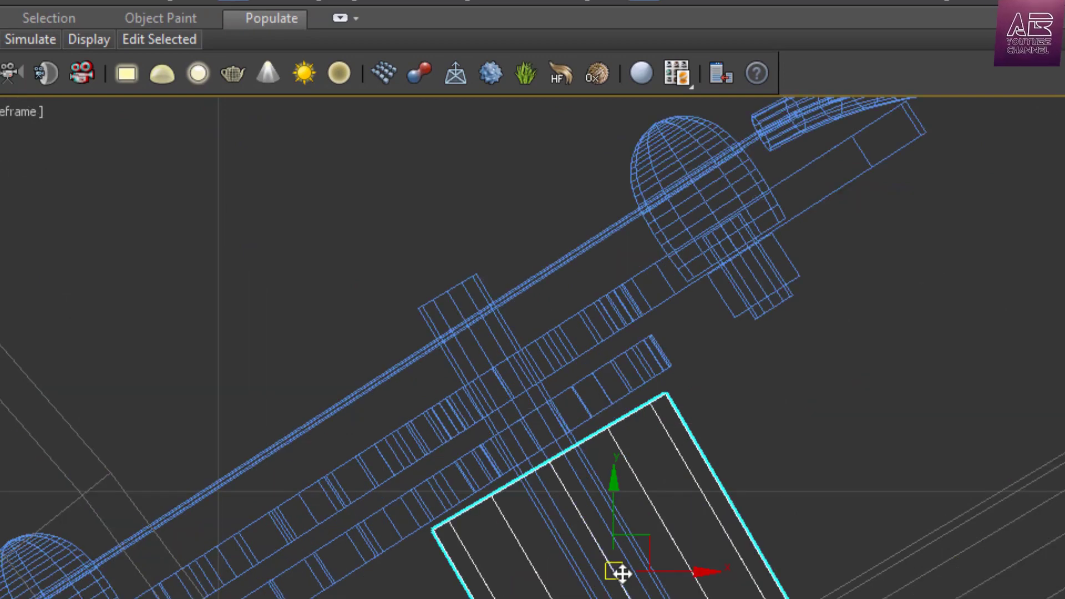
{"action": "left_click_drag", "start_coordinate": [600, 563], "coordinate": [434, 258]}
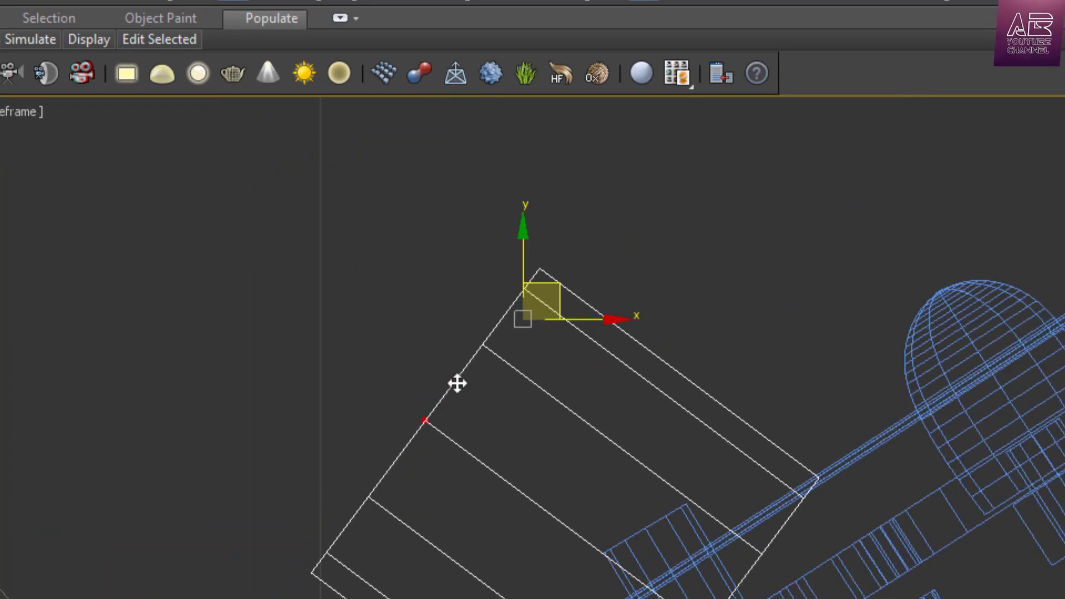
{"action": "left_click_drag", "start_coordinate": [457, 384], "coordinate": [457, 384]}
{"action": "key", "text": "ctrl+z"}
{"action": "key", "text": "ctrl+z"}
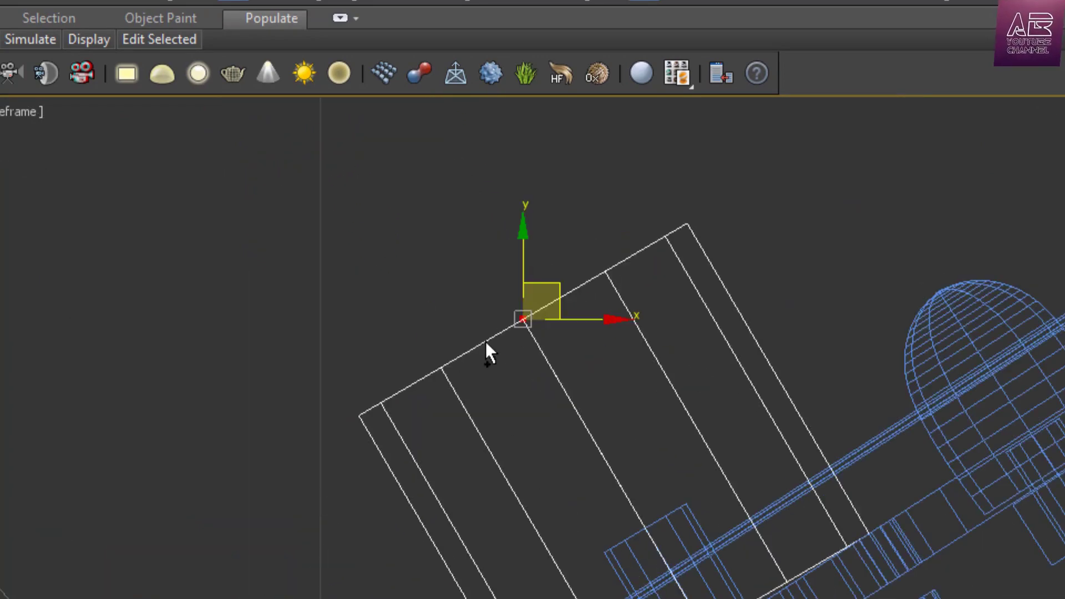
{"action": "scroll", "coordinate": [804, 378], "scroll_direction": "down", "scroll_amount": 4}
{"action": "scroll", "coordinate": [888, 504], "scroll_direction": "up", "scroll_amount": 3}
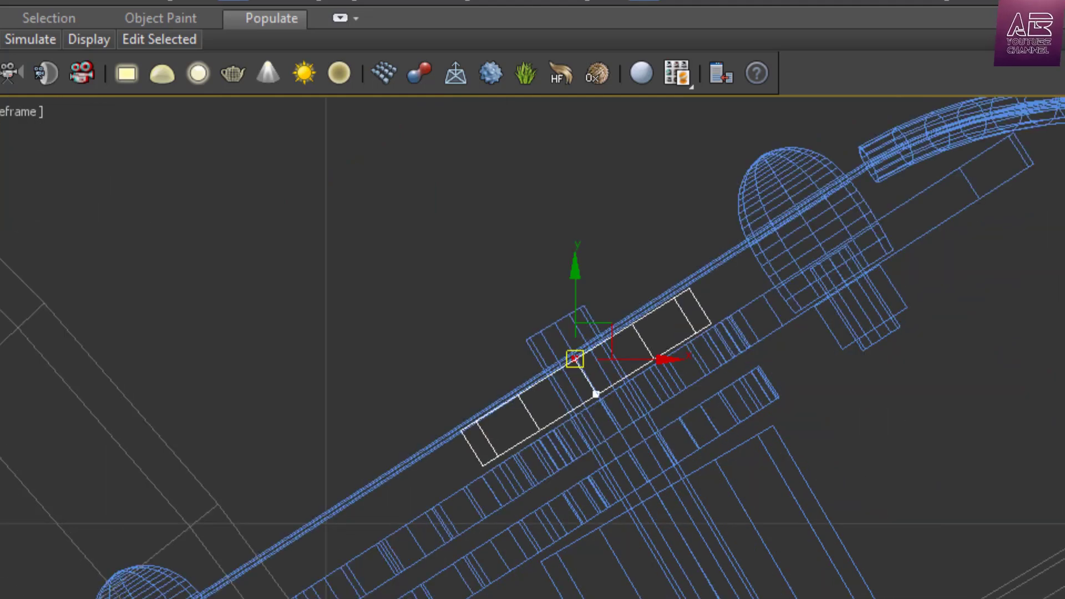
Set the upper washer's radial thickness to 1.0.
{"action": "type", "text": "1"}
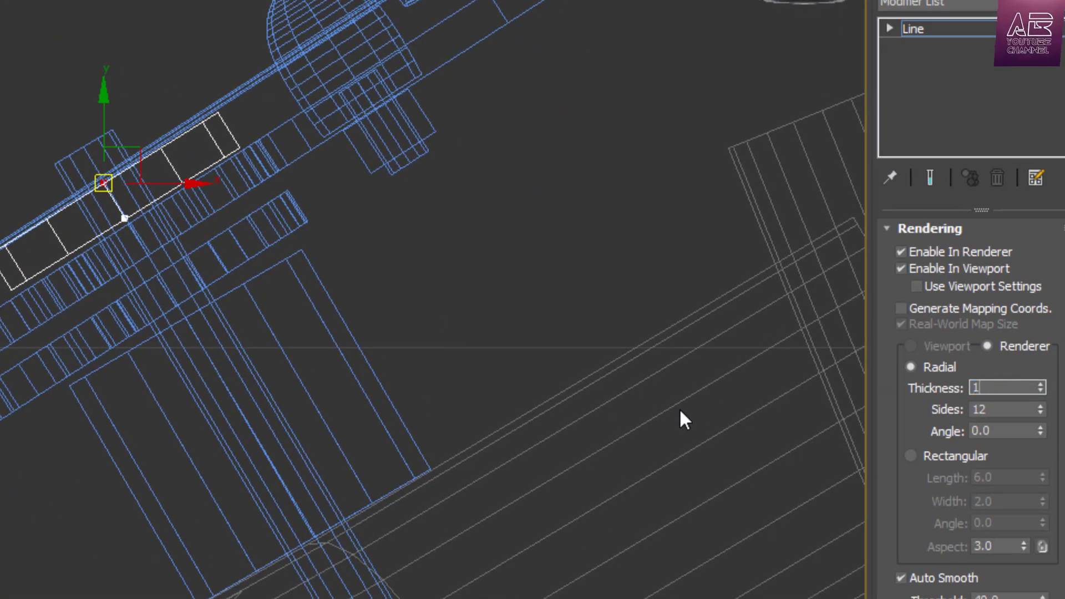
{"action": "key", "text": "Return"}
{"action": "scroll", "coordinate": [680, 410], "scroll_direction": "up", "scroll_amount": 3}
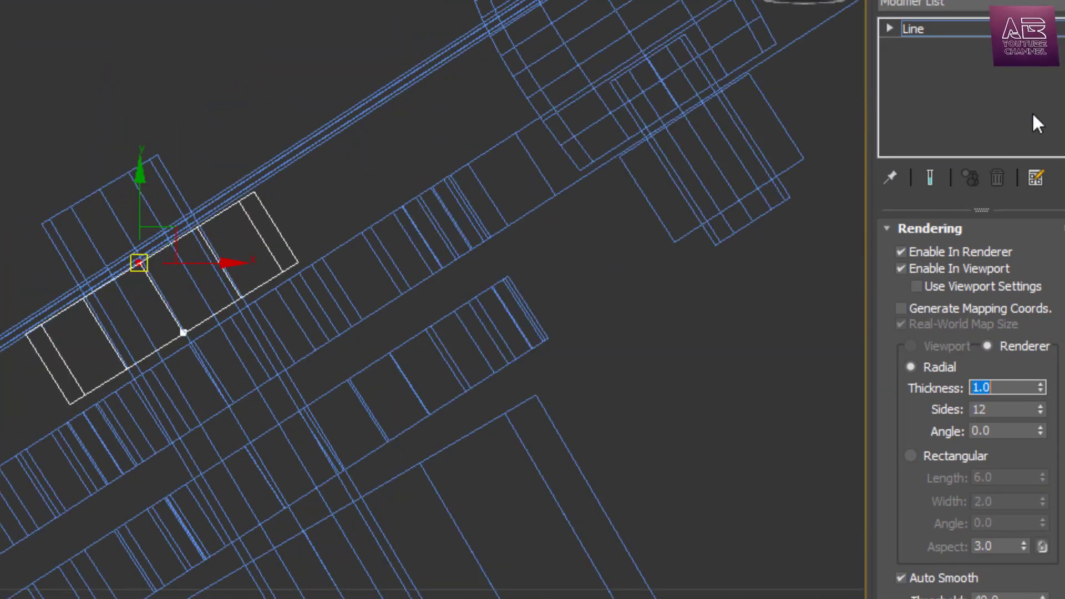
Copy the washer up along the bolt to form its head, with 6 sides and a radial thickness of 0.5.
{"action": "left_click", "coordinate": [958, 26]}
{"action": "left_click_drag", "start_coordinate": [138, 279], "coordinate": [113, 225]}
{"action": "double_click", "coordinate": [1002, 409]}
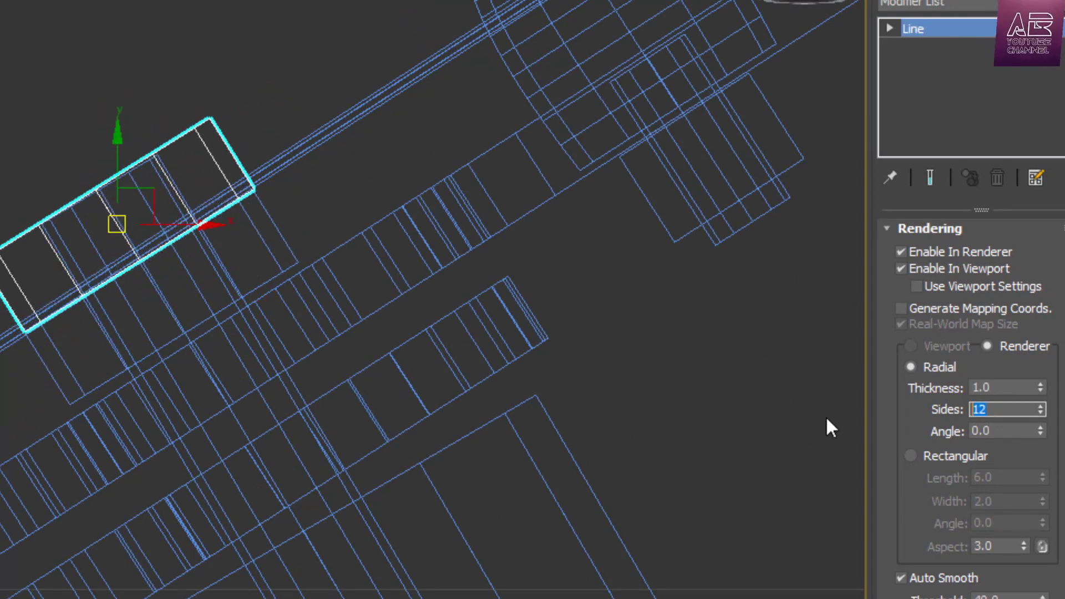
{"action": "type", "text": "8"}
{"action": "key", "text": "Return"}
{"action": "type", "text": "6"}
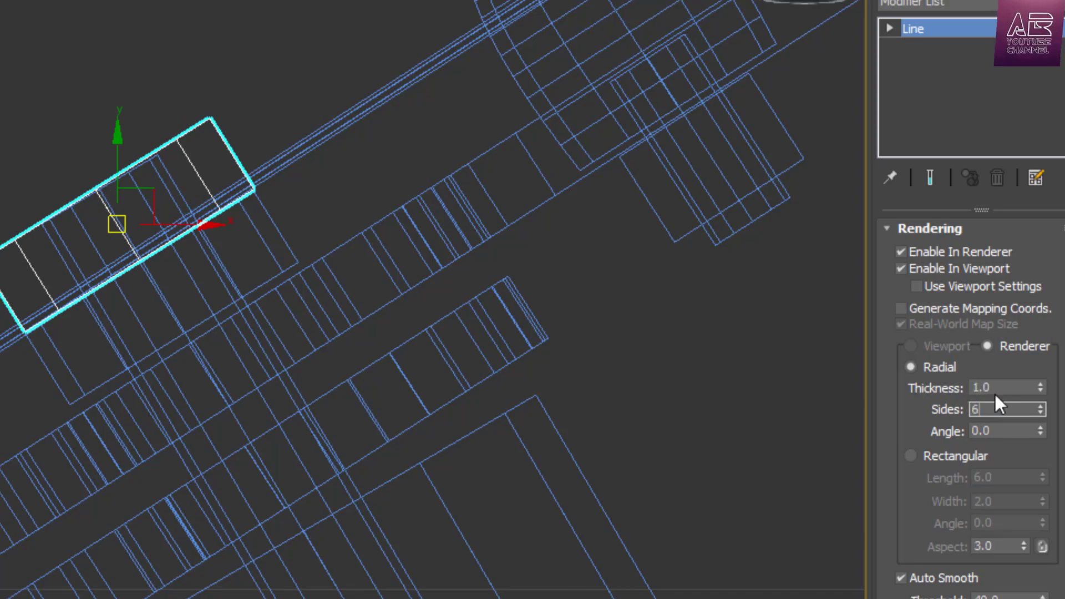
{"action": "double_click", "coordinate": [995, 388]}
{"action": "type", "text": "0.5"}
{"action": "key", "text": "Return"}
Copy the upper washer and hexagonal head together down to the bolt's lower end in the Front view.
{"action": "scroll", "coordinate": [492, 301], "scroll_direction": "down", "scroll_amount": 3}
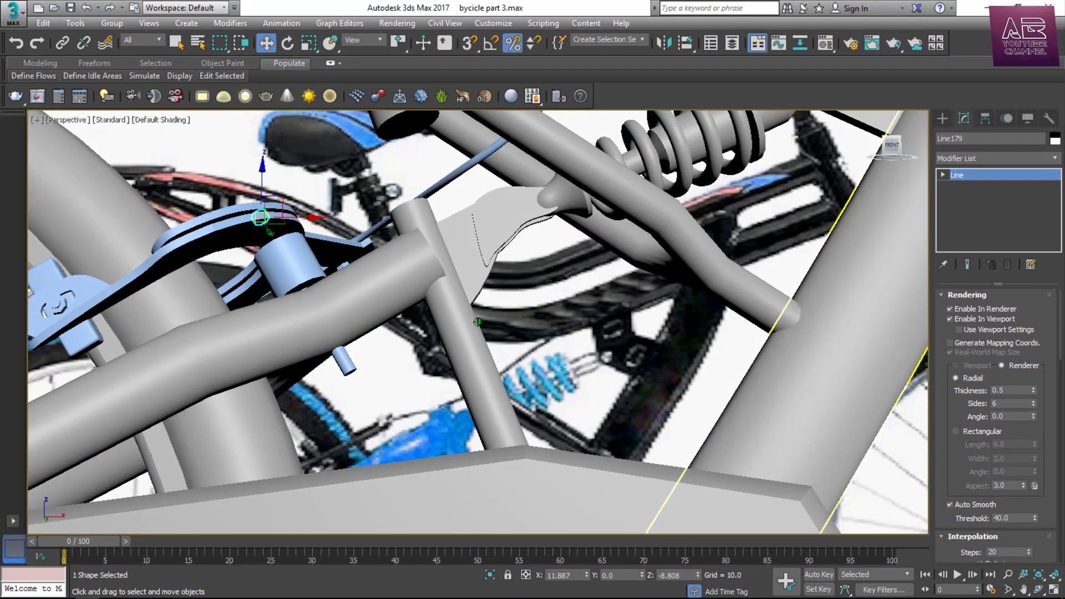
{"action": "middle_click_drag", "start_coordinate": [422, 300], "coordinate": [478, 321], "text": "alt"}
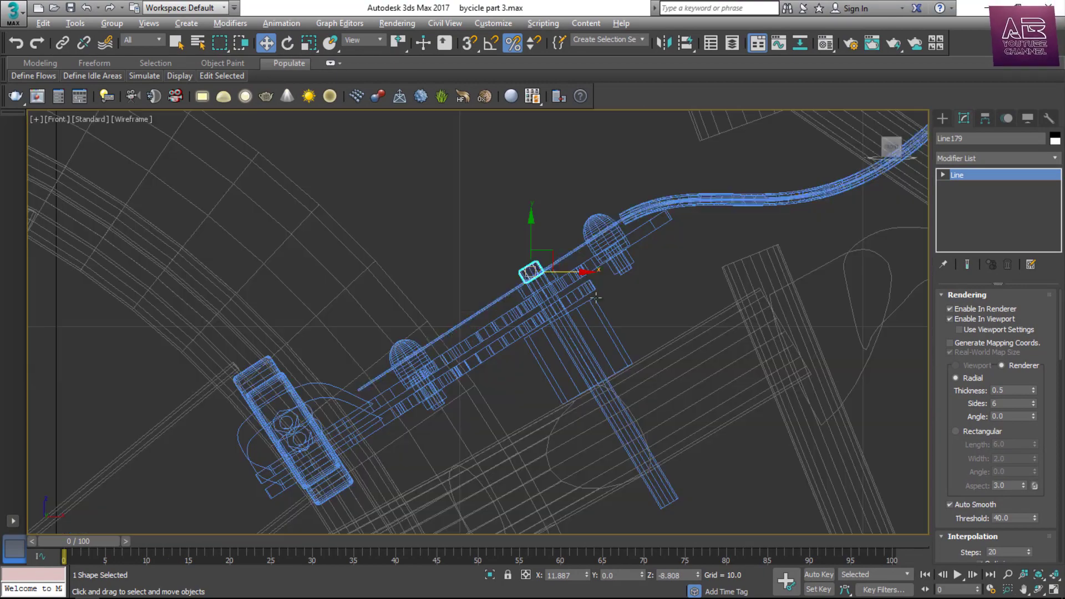
{"action": "scroll", "coordinate": [705, 483], "scroll_direction": "up", "scroll_amount": 3}
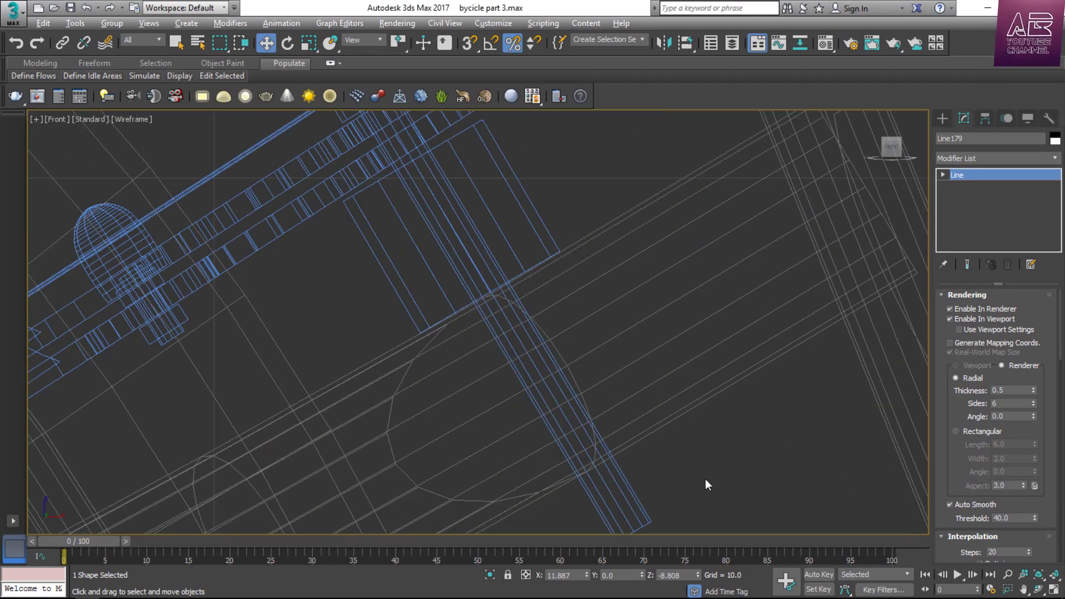
{"action": "scroll", "coordinate": [638, 444], "scroll_direction": "down", "scroll_amount": 3}
{"action": "scroll", "coordinate": [559, 406], "scroll_direction": "up", "scroll_amount": 3}
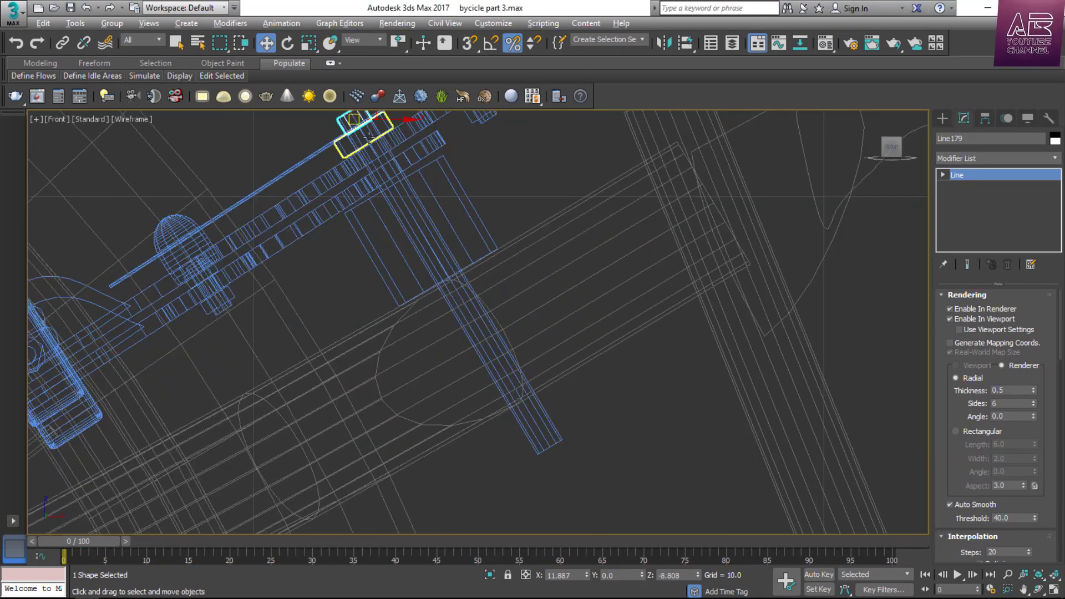
{"action": "left_click", "coordinate": [361, 131], "text": "ctrl"}
{"action": "mouse_move", "coordinate": [361, 131]}
{"action": "left_mouse_down", "text": "shift"}
{"action": "mouse_move", "coordinate": [550, 446]}
{"action": "mouse_move", "coordinate": [553, 469]}
{"action": "mouse_move", "coordinate": [561, 455]}
{"action": "left_mouse_up", "text": "shift"}
{"action": "left_click", "coordinate": [512, 361]}
Mirror the copied washer and head so the head faces outward at the bolt's lower end.
{"action": "scroll", "coordinate": [592, 497], "scroll_direction": "up", "scroll_amount": 5}
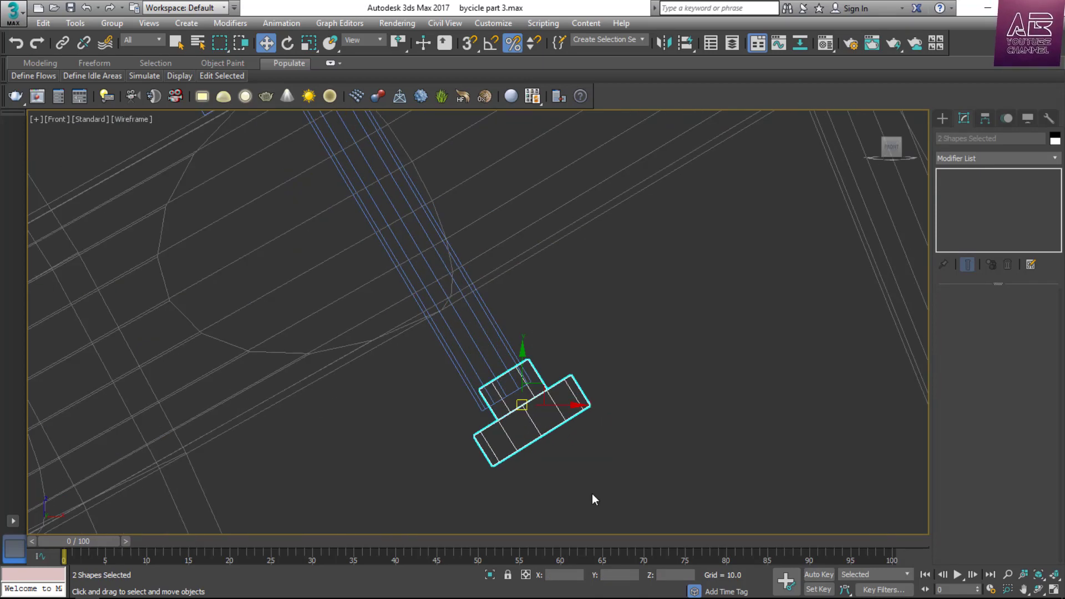
{"action": "left_click", "coordinate": [671, 50]}
{"action": "left_click", "coordinate": [493, 439]}
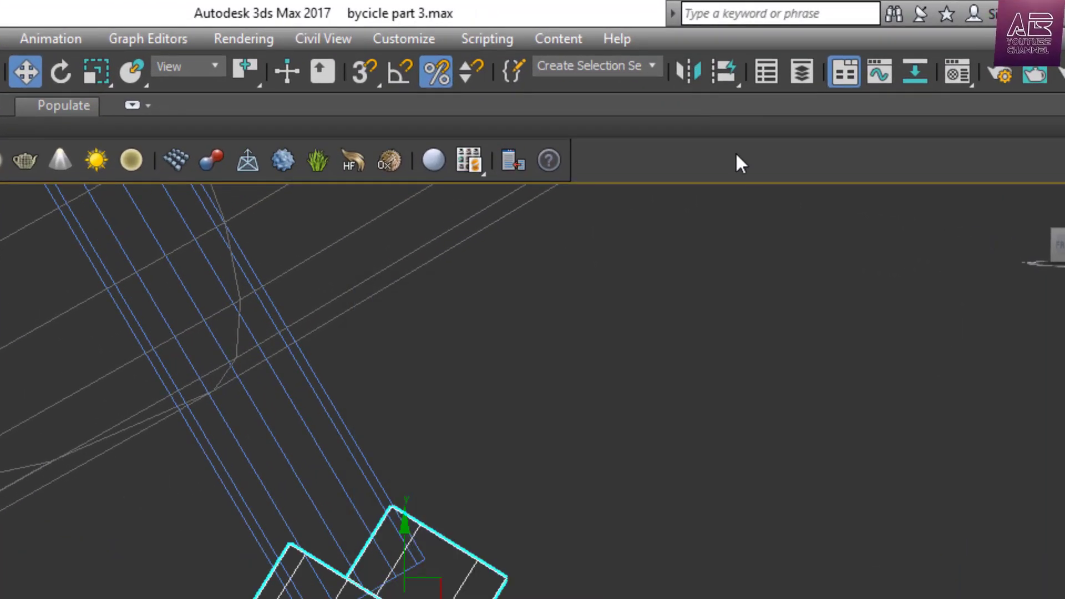
{"action": "left_click", "coordinate": [689, 78]}
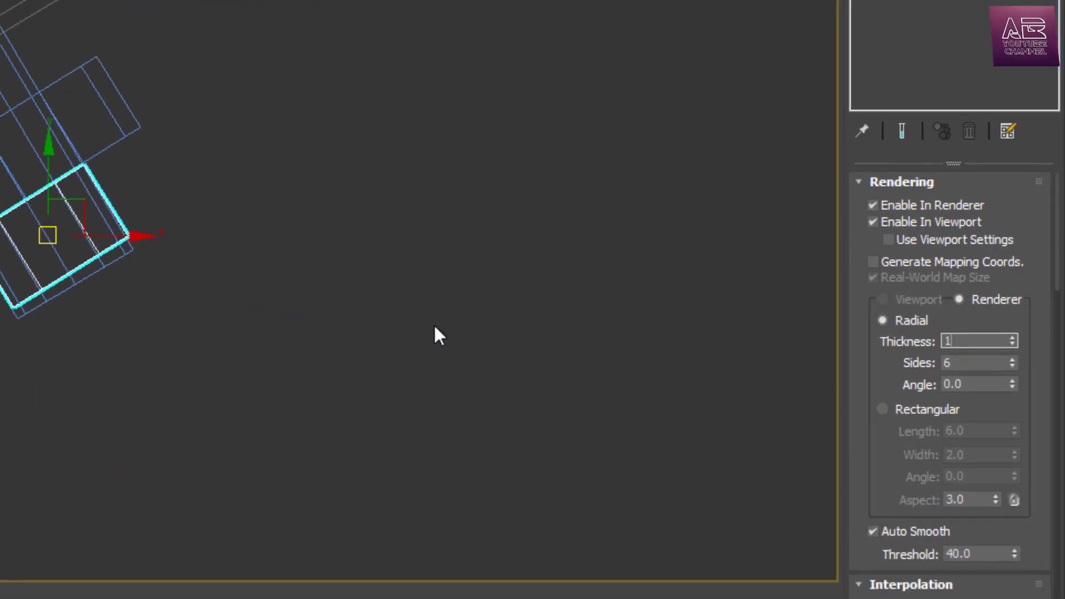
Set the lower hexagonal head's thickness to 1.0 and the lower washer's to 2, and slide both up along the bolt.
{"action": "key", "text": "Return"}
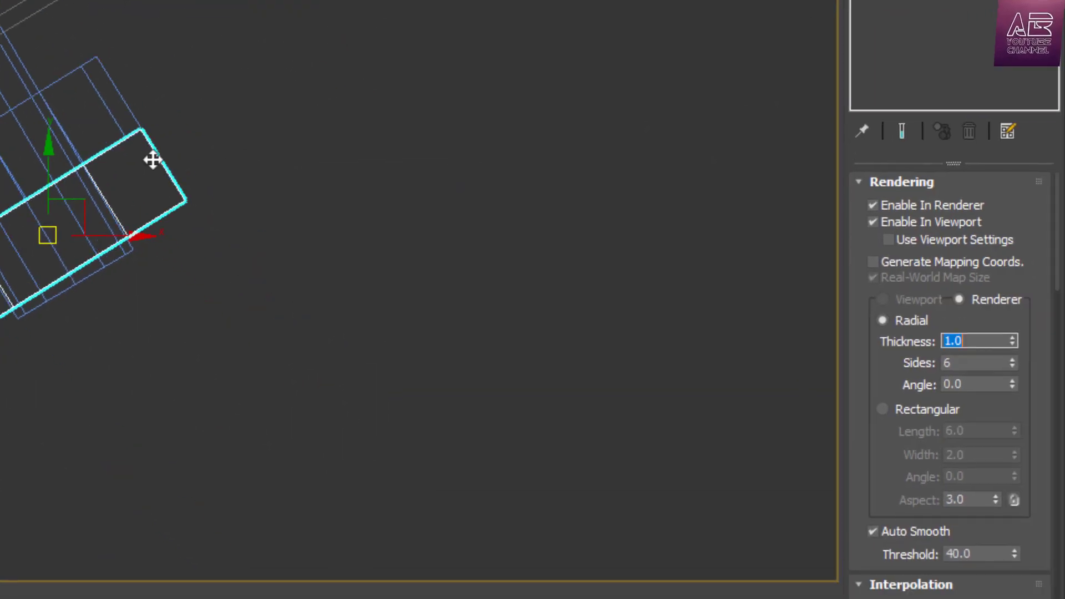
{"action": "left_click", "coordinate": [128, 109]}
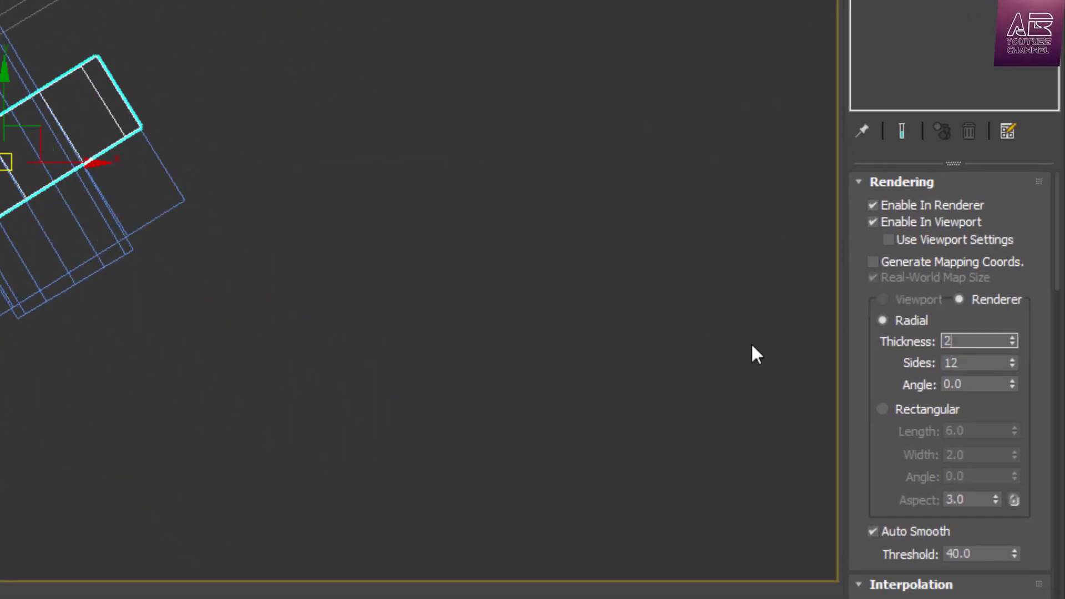
{"action": "left_click", "coordinate": [407, 302]}
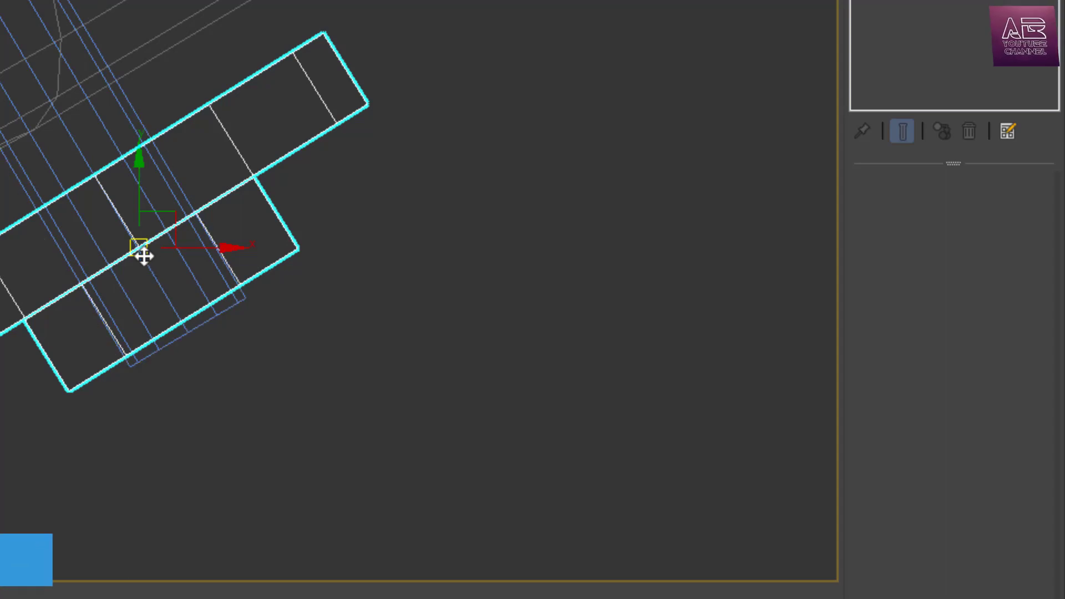
{"action": "left_click_drag", "start_coordinate": [141, 255], "coordinate": [110, 199]}
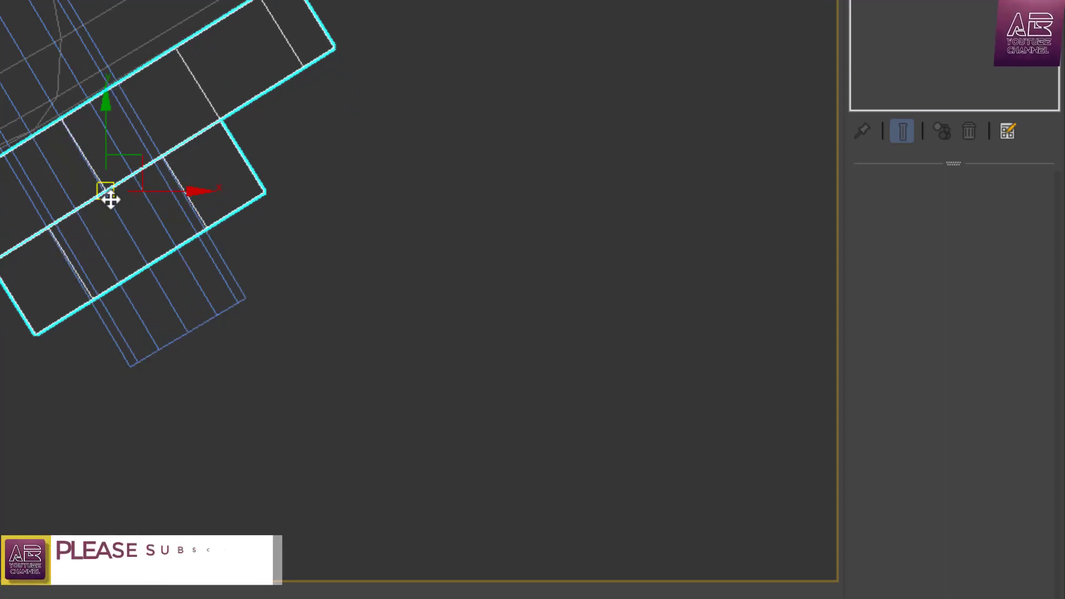
{"action": "left_click", "coordinate": [429, 303]}
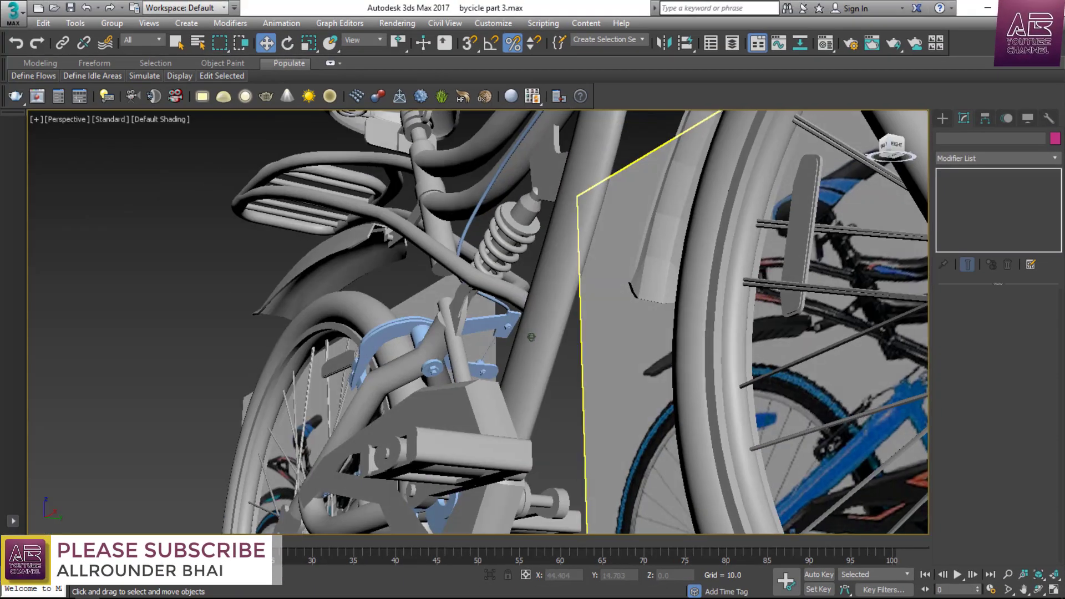
Examine the bicycle in the Perspective view, checking the front mudguard and its bracket around the fork and brake.
{"action": "middle_click_drag", "start_coordinate": [531, 337], "coordinate": [622, 354], "text": "alt"}
{"action": "scroll", "coordinate": [621, 354], "scroll_direction": "down", "scroll_amount": 4}
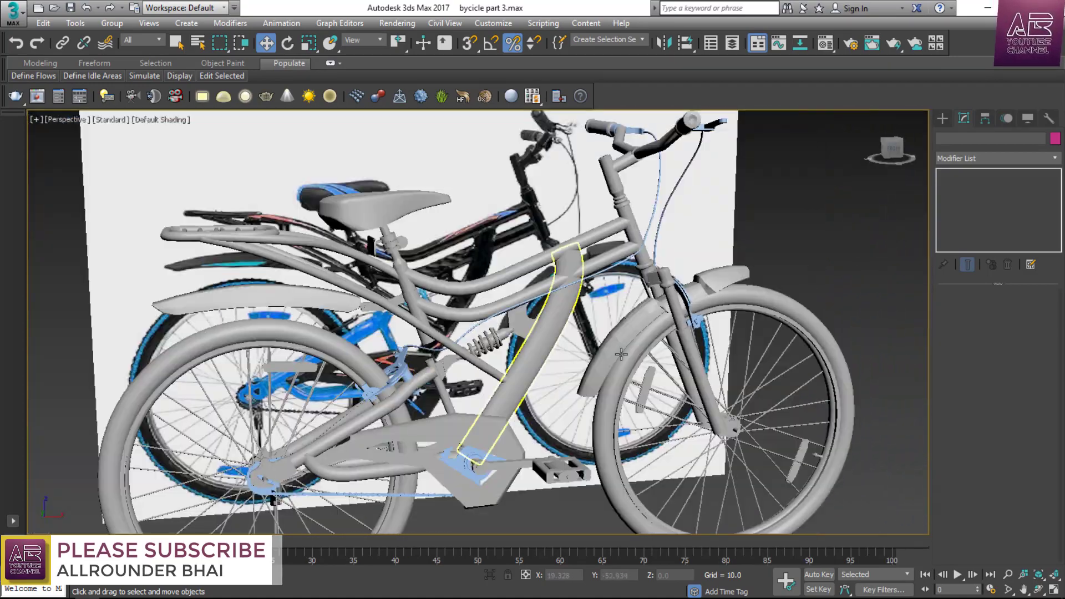
{"action": "scroll", "coordinate": [621, 354], "scroll_direction": "up", "scroll_amount": 8}
{"action": "mouse_move", "coordinate": [893, 150]}
{"action": "left_mouse_down"}
{"action": "mouse_move", "coordinate": [866, 161]}
{"action": "mouse_move", "coordinate": [921, 149]}
{"action": "left_mouse_up"}
{"action": "left_click", "coordinate": [434, 334]}
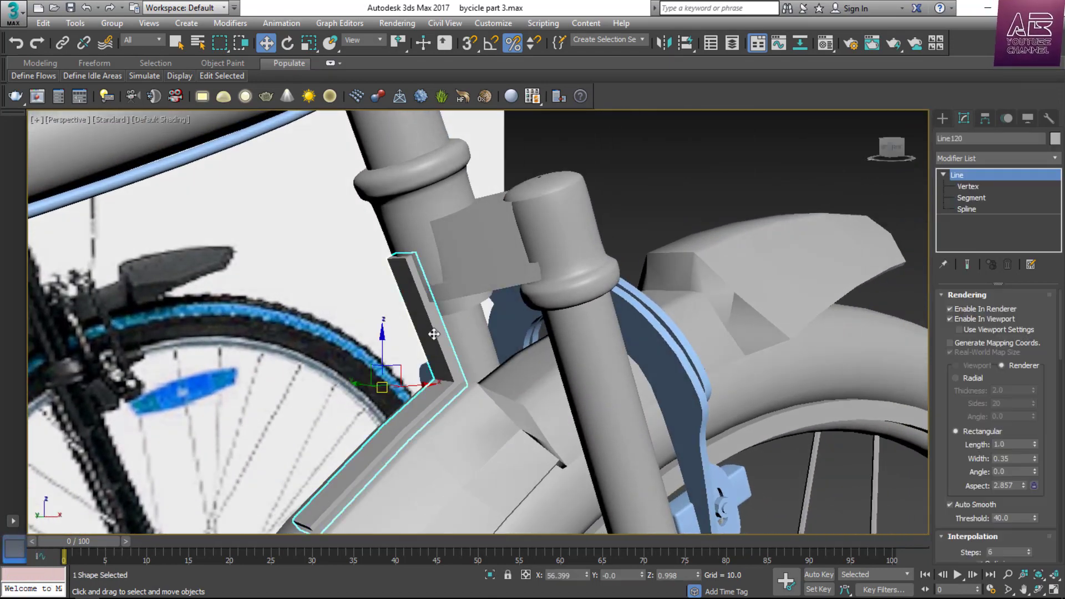
{"action": "left_click", "coordinate": [468, 427]}
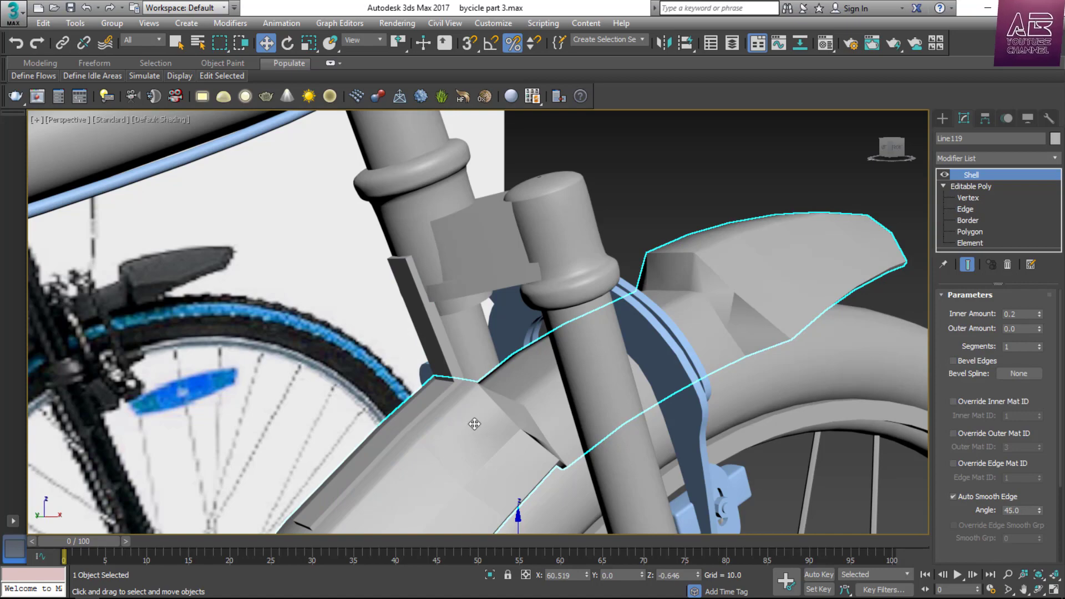
{"action": "left_click", "coordinate": [807, 176]}
{"action": "mouse_move", "coordinate": [890, 149]}
{"action": "left_mouse_down"}
{"action": "mouse_move", "coordinate": [908, 149]}
{"action": "mouse_move", "coordinate": [866, 151]}
{"action": "mouse_move", "coordinate": [892, 151]}
{"action": "left_mouse_up"}
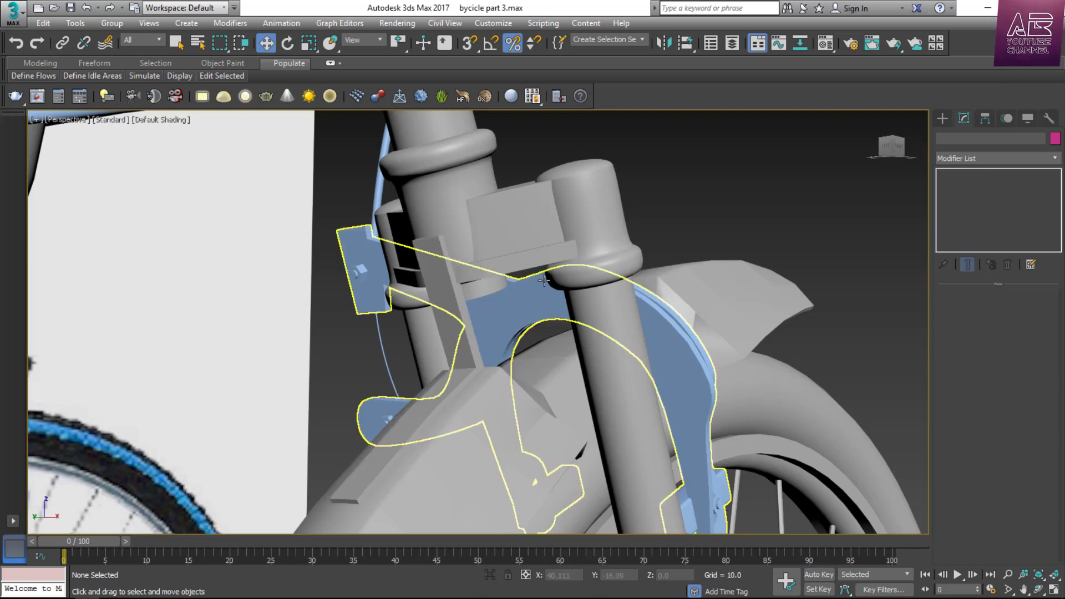
{"action": "scroll", "coordinate": [781, 228], "scroll_direction": "down", "scroll_amount": 5}
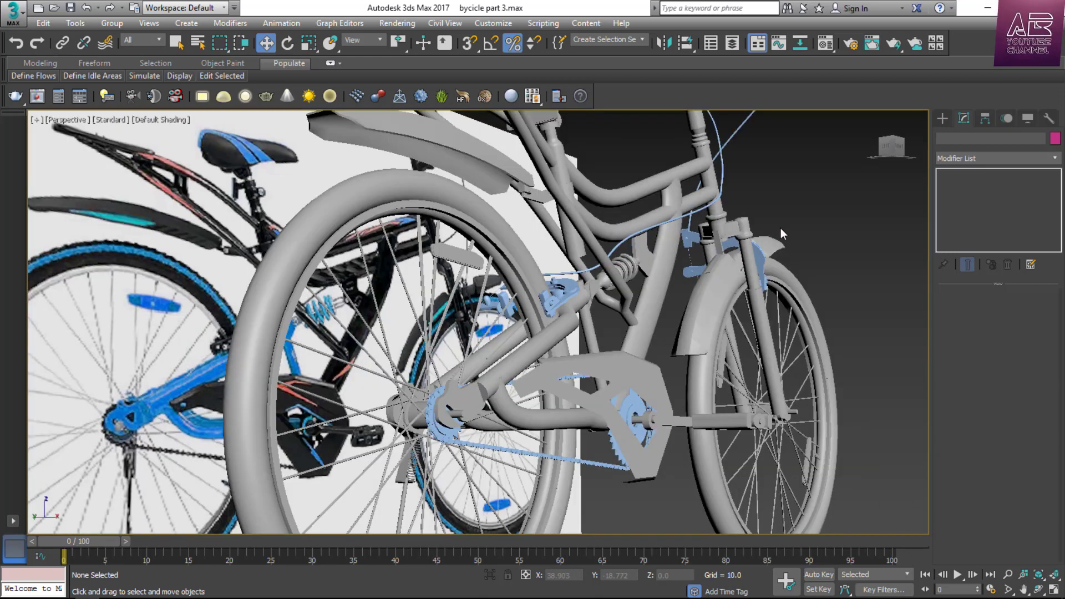
{"action": "scroll", "coordinate": [570, 297], "scroll_direction": "up", "scroll_amount": 3}
Copy the rear brake's complete bolt assembly, with its sleeve, washers and heads, across to the front wheel side in the Front view.
{"action": "key", "text": "alt+w"}
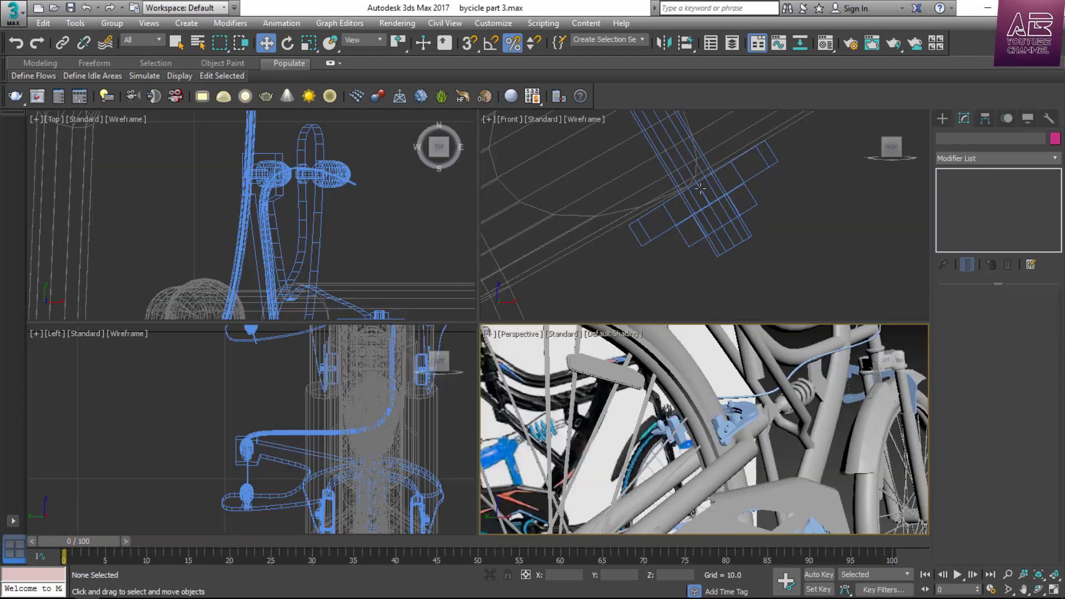
{"action": "left_click", "coordinate": [764, 296]}
{"action": "key", "text": "alt+w"}
{"action": "scroll", "coordinate": [763, 295], "scroll_direction": "down", "scroll_amount": 3}
{"action": "scroll", "coordinate": [647, 399], "scroll_direction": "down", "scroll_amount": 3}
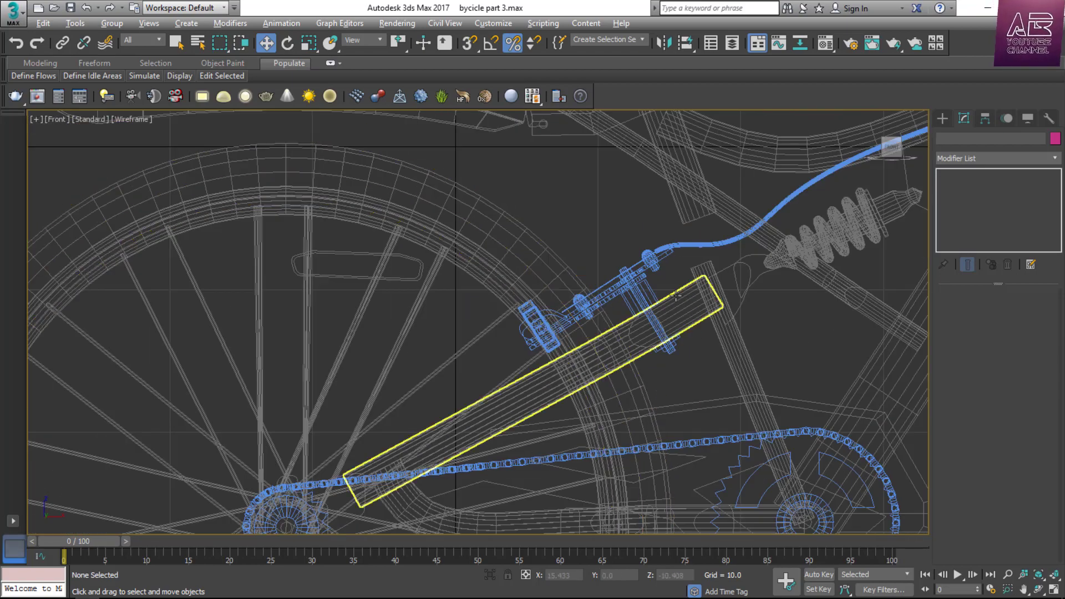
{"action": "scroll", "coordinate": [626, 274], "scroll_direction": "up", "scroll_amount": 4}
{"action": "scroll", "coordinate": [626, 274], "scroll_direction": "down", "scroll_amount": 3}
{"action": "left_click", "coordinate": [419, 368]}
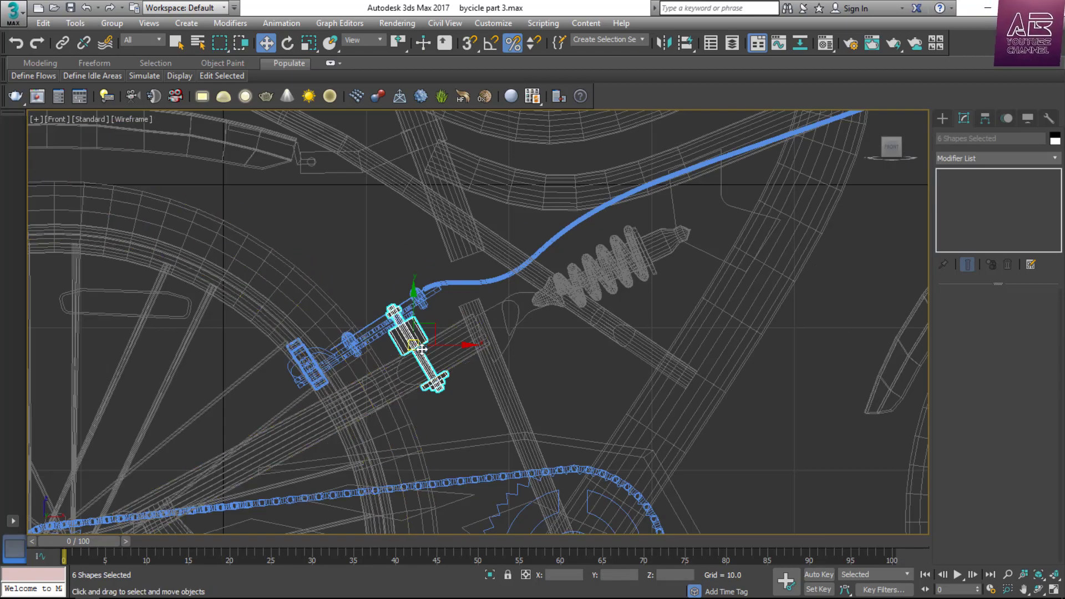
{"action": "mouse_move", "coordinate": [419, 368]}
{"action": "left_mouse_down", "text": "shift"}
{"action": "mouse_move", "coordinate": [619, 356]}
{"action": "mouse_move", "coordinate": [868, 290]}
{"action": "left_mouse_up", "text": "shift"}
{"action": "left_click", "coordinate": [535, 361]}
{"action": "scroll", "coordinate": [357, 392], "scroll_direction": "down", "scroll_amount": 5}
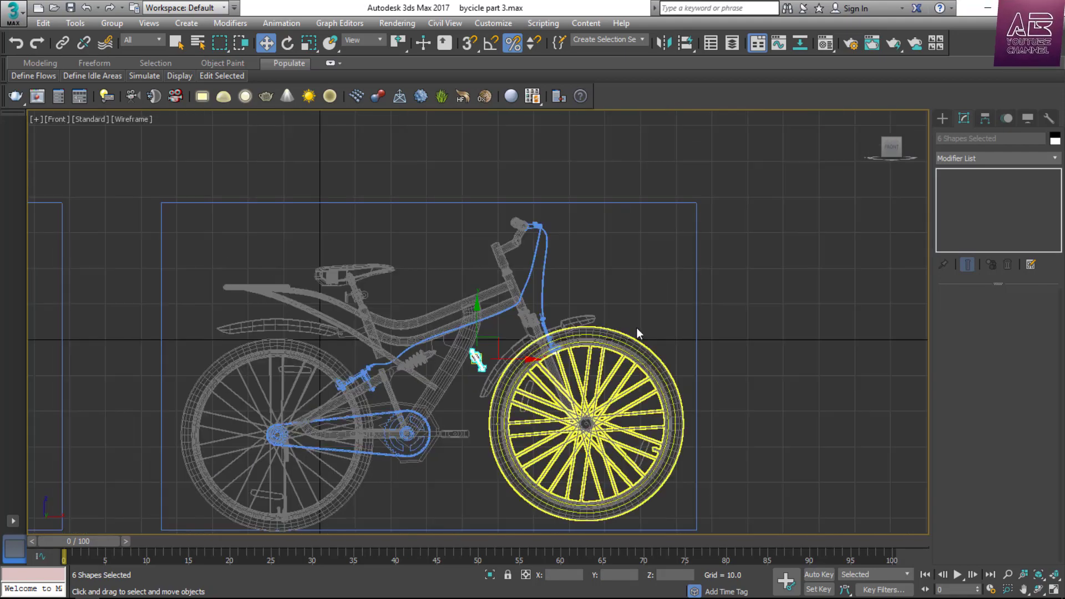
Rotate the copied bolt assembly about 95 degrees and position it across the front fork and through the front brake.
{"action": "scroll", "coordinate": [535, 361], "scroll_direction": "up", "scroll_amount": 8}
{"action": "key", "text": "e"}
{"action": "left_click_drag", "start_coordinate": [586, 312], "coordinate": [602, 347]}
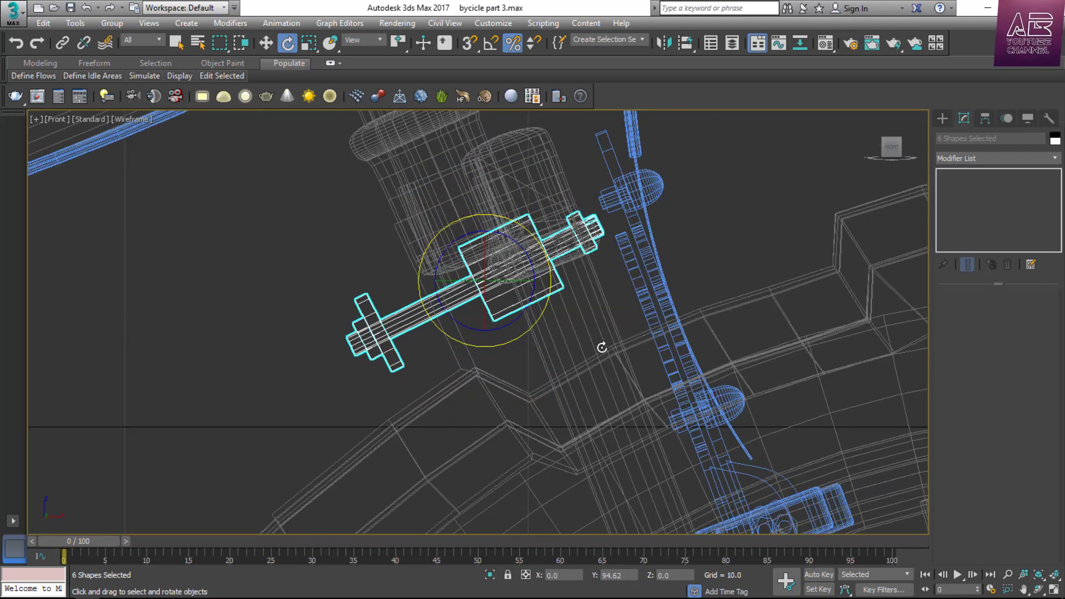
{"action": "key", "text": "w"}
{"action": "scroll", "coordinate": [409, 291], "scroll_direction": "up", "scroll_amount": 3}
{"action": "left_click_drag", "start_coordinate": [409, 290], "coordinate": [519, 309]}
{"action": "key", "text": "e"}
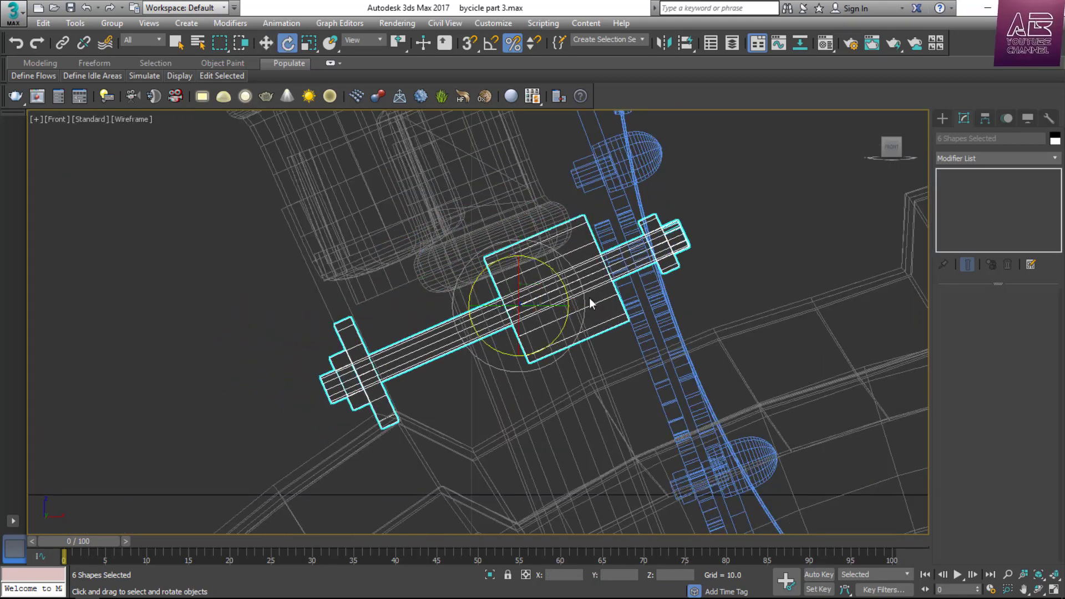
{"action": "left_click_drag", "start_coordinate": [576, 287], "coordinate": [578, 294]}
{"action": "key", "text": "w"}
Enlarge the hexagonal head at the bolt's brake-side end and set the washer beside it to a thickness of 2.0.
{"action": "scroll", "coordinate": [716, 225], "scroll_direction": "up", "scroll_amount": 3}
{"action": "left_click", "coordinate": [636, 267]}
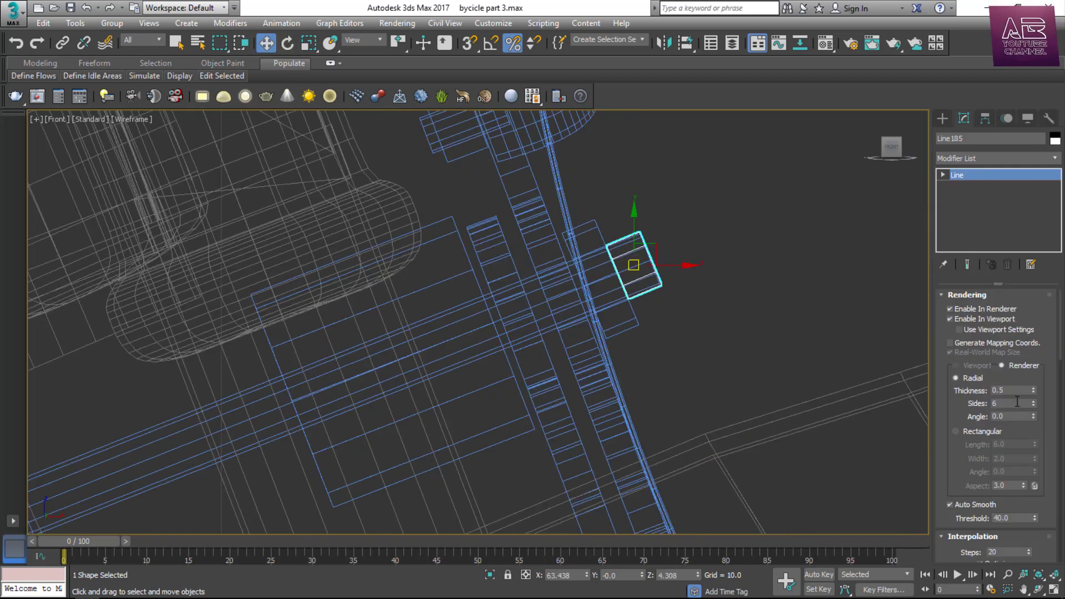
{"action": "left_click", "coordinate": [630, 329]}
{"action": "scroll", "coordinate": [783, 331], "scroll_direction": "down", "scroll_amount": 2}
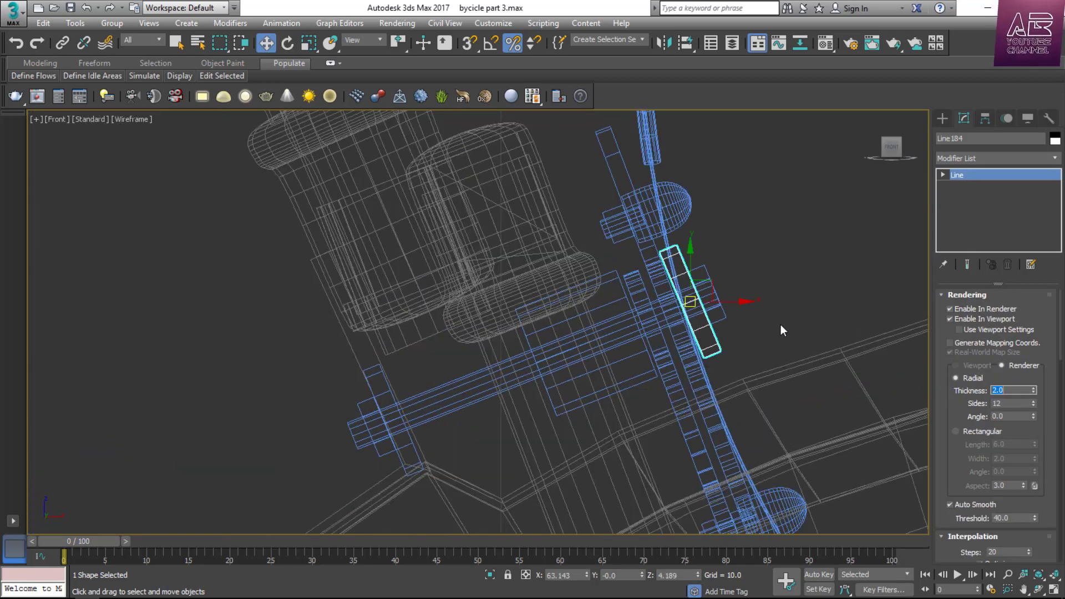
{"action": "scroll", "coordinate": [507, 422], "scroll_direction": "up", "scroll_amount": 2}
{"action": "left_click", "coordinate": [564, 379]}
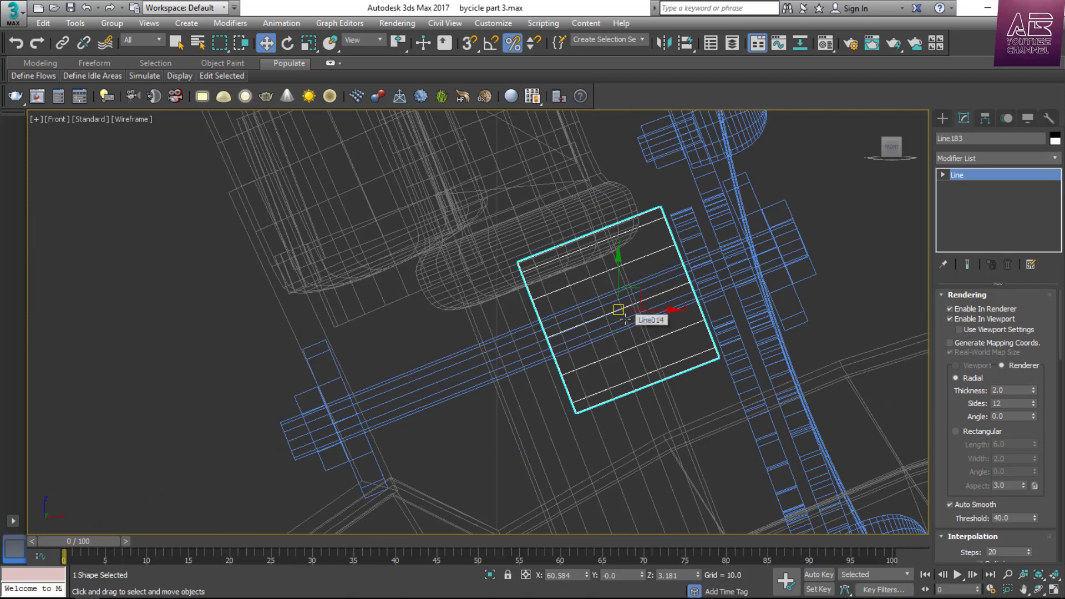
Shift the washer and hexagonal head on the bolt's fork-side end outward along the bolt and rotate them slightly.
{"action": "scroll", "coordinate": [625, 320], "scroll_direction": "down", "scroll_amount": 2}
{"action": "scroll", "coordinate": [419, 427], "scroll_direction": "up", "scroll_amount": 5}
{"action": "left_click", "coordinate": [421, 431]}
{"action": "left_click", "coordinate": [384, 441], "text": "ctrl"}
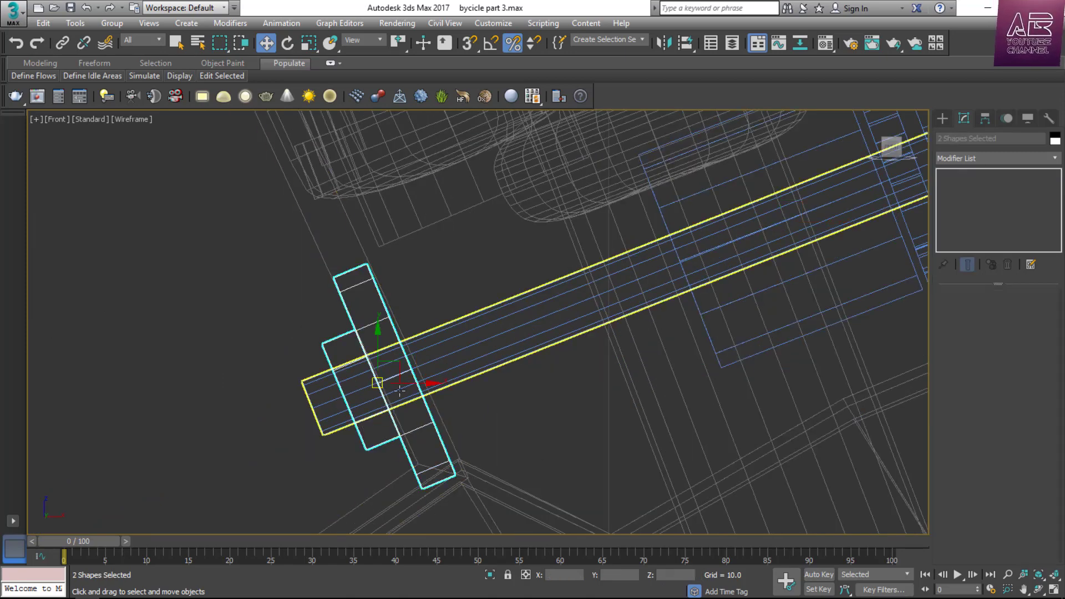
{"action": "left_click_drag", "start_coordinate": [380, 391], "coordinate": [347, 401]}
{"action": "left_click_drag", "start_coordinate": [406, 371], "coordinate": [410, 365]}
{"action": "key", "text": "w"}
{"action": "scroll", "coordinate": [471, 433], "scroll_direction": "down", "scroll_amount": 3}
{"action": "scroll", "coordinate": [461, 488], "scroll_direction": "up", "scroll_amount": 3}
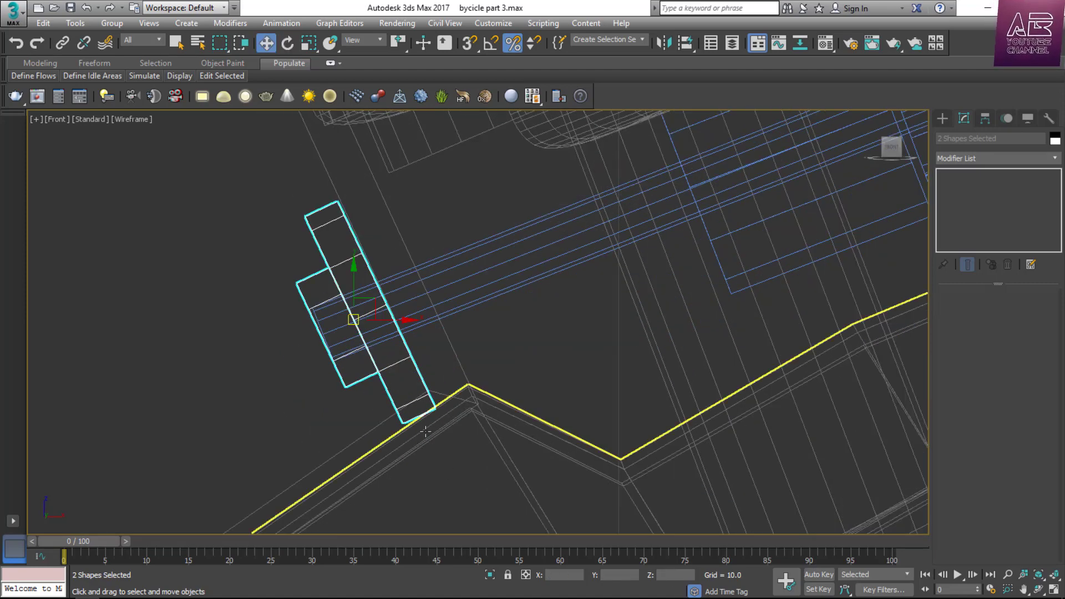
{"action": "scroll", "coordinate": [436, 426], "scroll_direction": "down", "scroll_amount": 2}
{"action": "scroll", "coordinate": [396, 357], "scroll_direction": "up", "scroll_amount": 2}
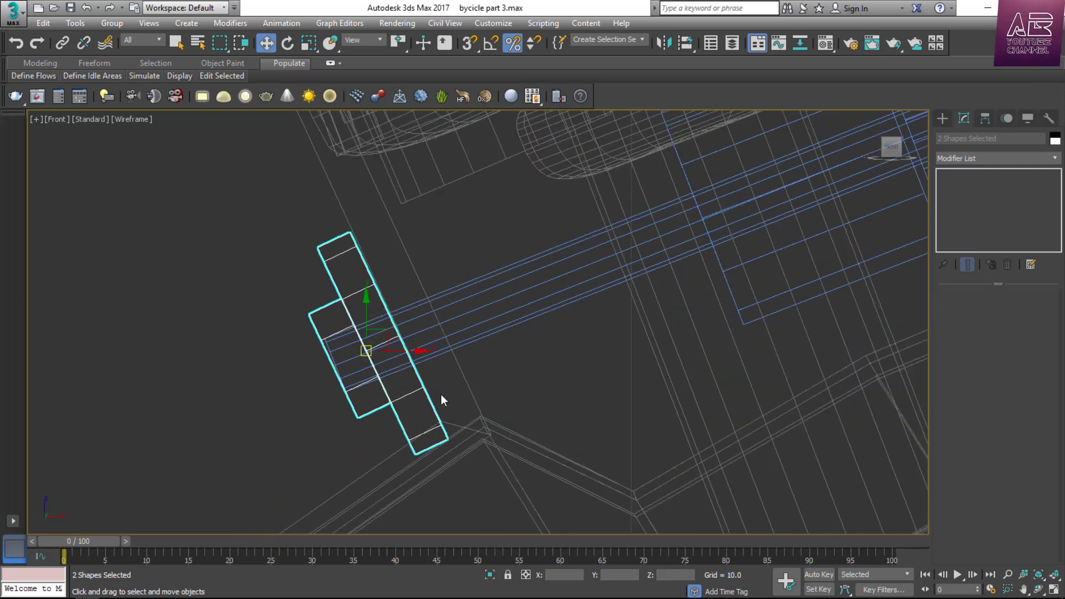
Set the fork-side washer's thickness to 1.5 and select it together with the adjoining hexagonal head.
{"action": "left_click", "coordinate": [402, 430]}
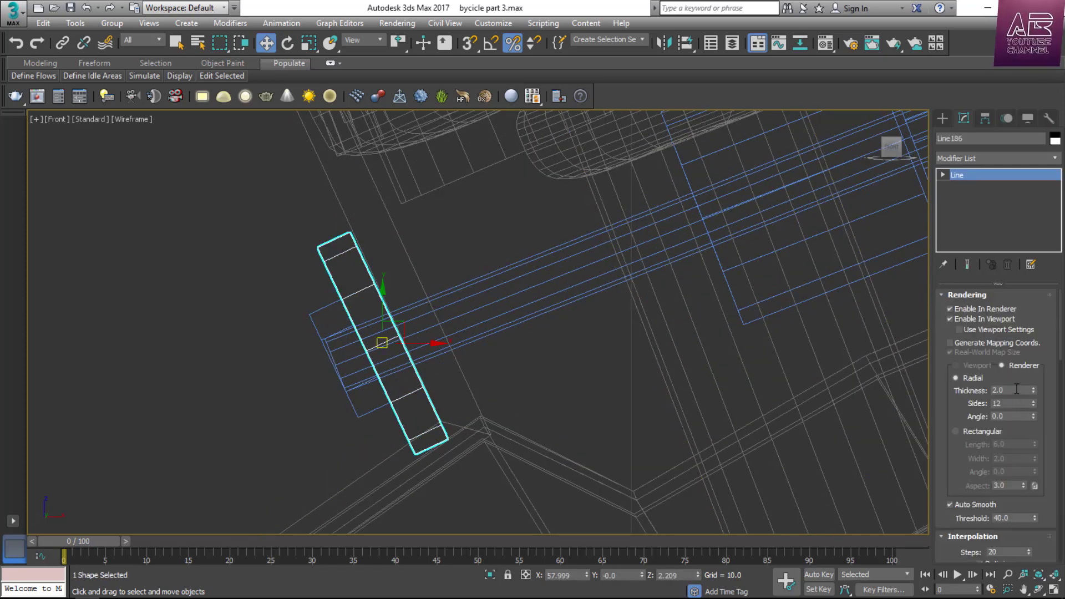
{"action": "double_click", "coordinate": [1014, 391]}
{"action": "type", "text": "1.5"}
{"action": "key", "text": "Return"}
{"action": "left_click", "coordinate": [561, 392]}
{"action": "left_click_drag", "start_coordinate": [299, 245], "coordinate": [452, 438]}
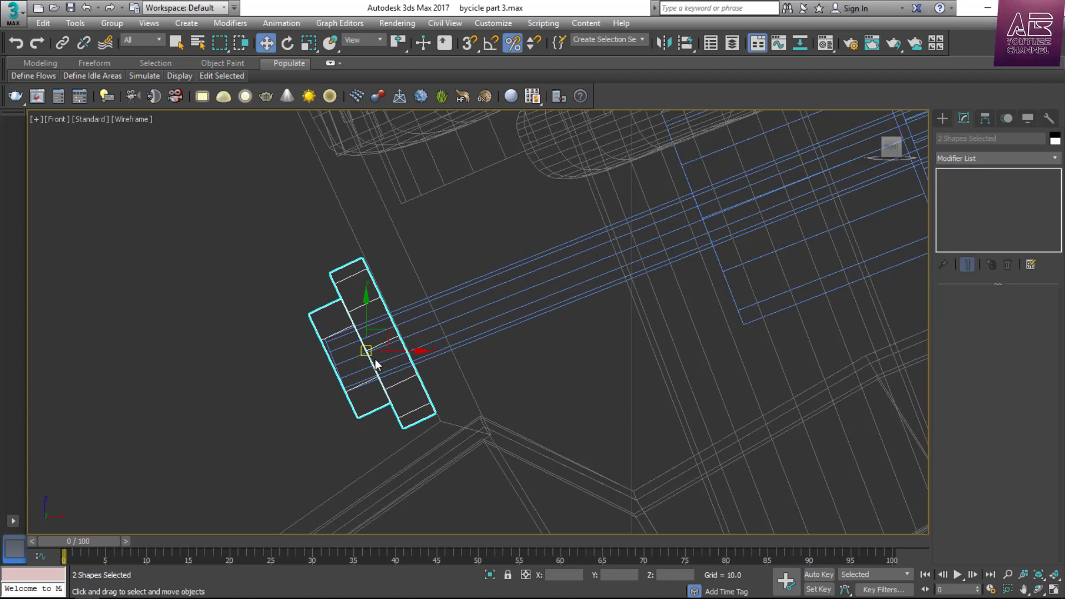
Copy the two washer and nut shapes inward along the brake bolt and mirror the copies to face the opposite way.
{"action": "left_click_drag", "start_coordinate": [377, 361], "coordinate": [530, 313]}
{"action": "scroll", "coordinate": [522, 250], "scroll_direction": "up", "scroll_amount": 2}
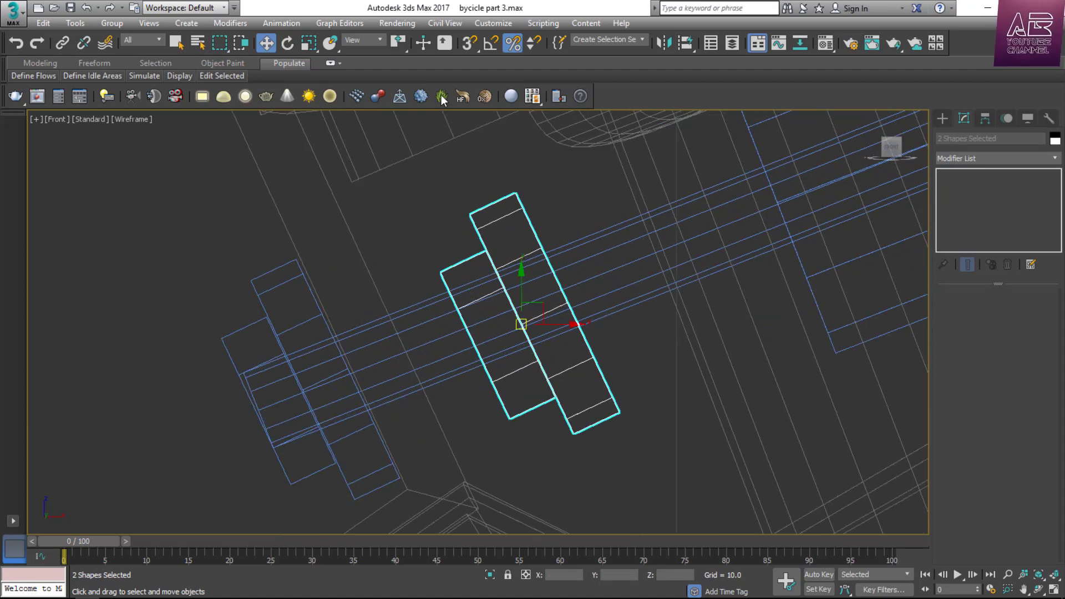
{"action": "left_click", "coordinate": [663, 43]}
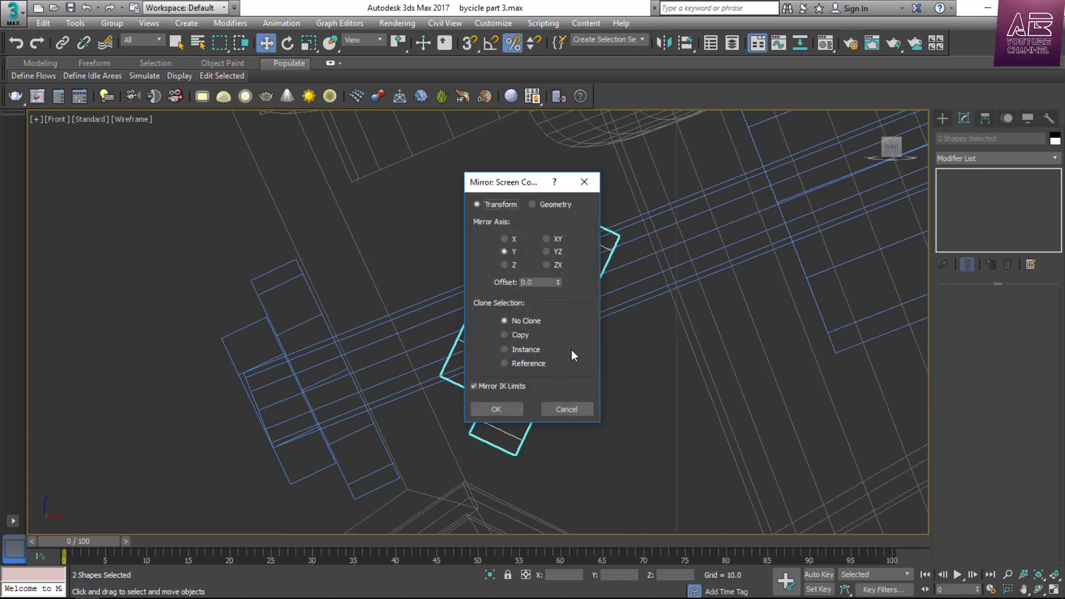
{"action": "left_click", "coordinate": [516, 409]}
{"action": "left_click", "coordinate": [664, 44]}
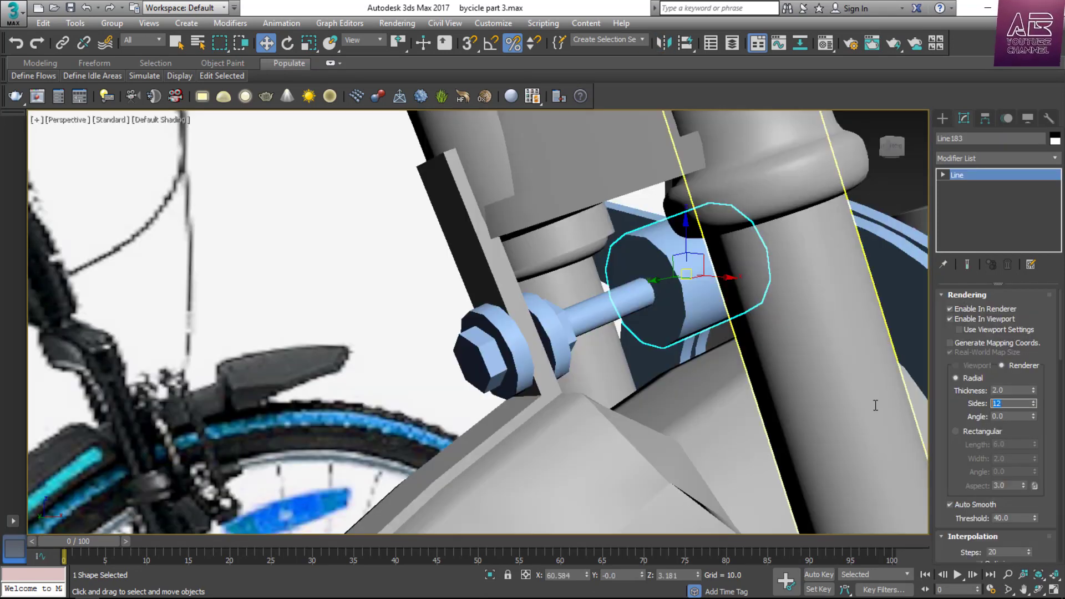
Set the radial sides of the thick cylinder at the inner end of the brake bolt to 20.
{"action": "type", "text": "20"}
{"action": "key", "text": "Return"}
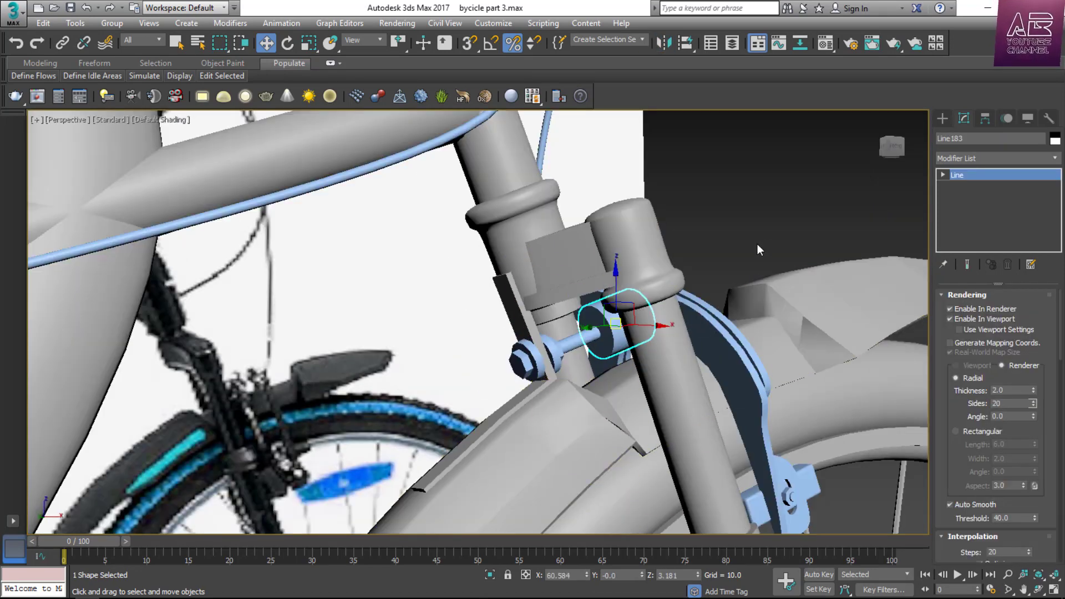
{"action": "left_click", "coordinate": [758, 244]}
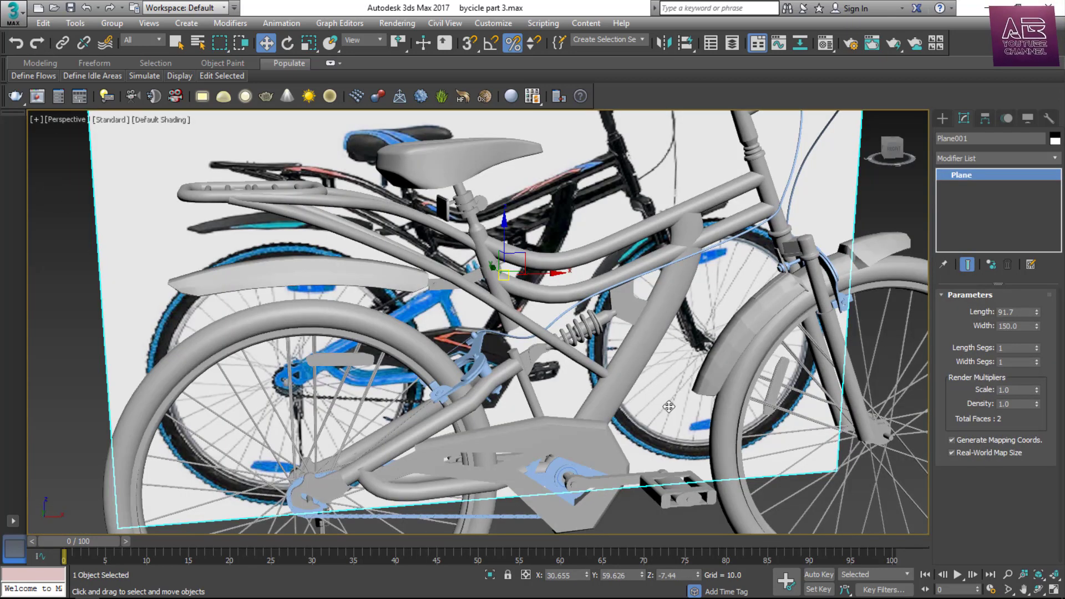
Delete the reference image plane standing directly behind the bicycle model.
{"action": "scroll", "coordinate": [669, 407], "scroll_direction": "down", "scroll_amount": 3}
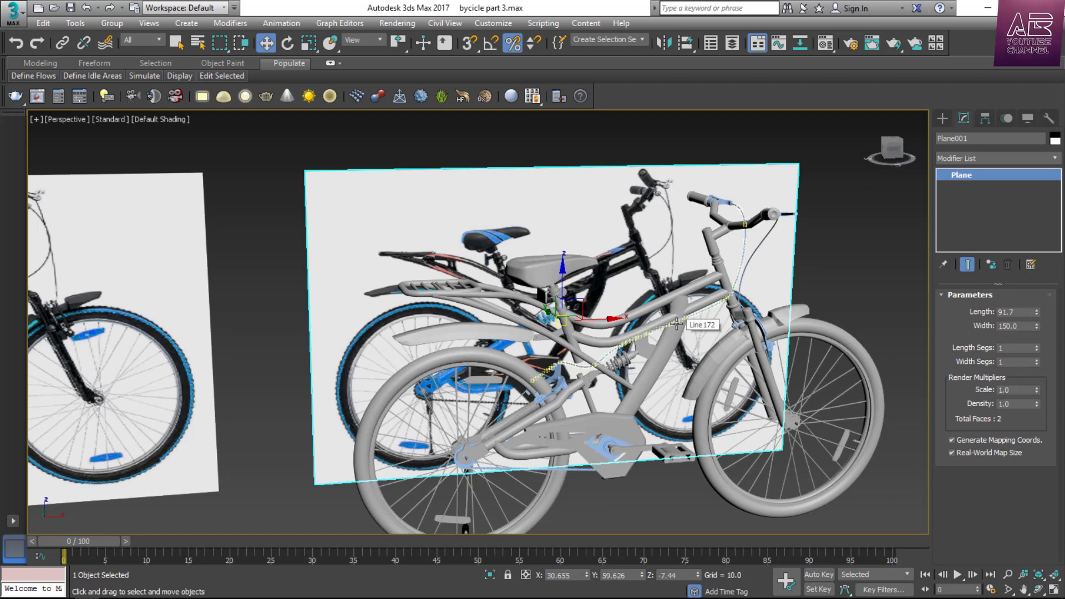
{"action": "scroll", "coordinate": [677, 323], "scroll_direction": "down", "scroll_amount": 2}
{"action": "key", "text": "Delete"}
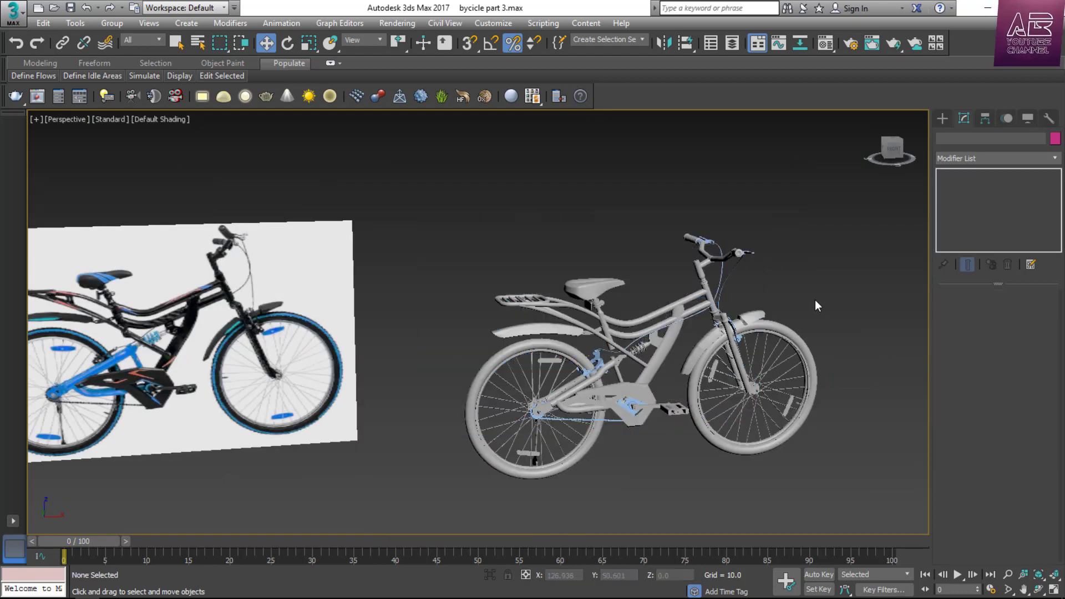
{"action": "scroll", "coordinate": [812, 332], "scroll_direction": "up", "scroll_amount": 2}
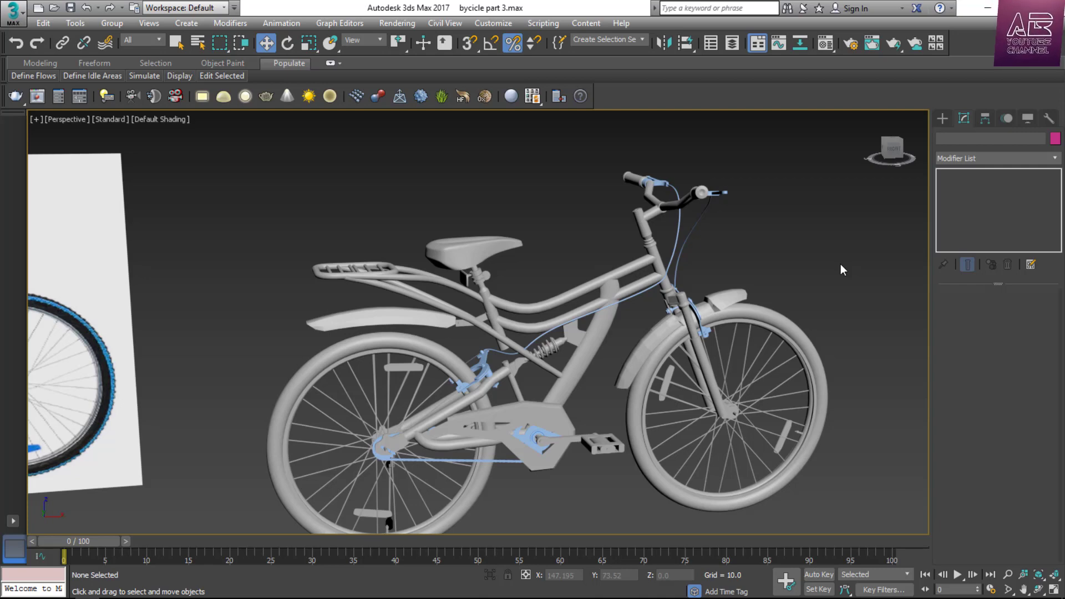
Bring up the material settings and change the 02 - Default material from Standard to Physical Material.
{"action": "key", "text": "m"}
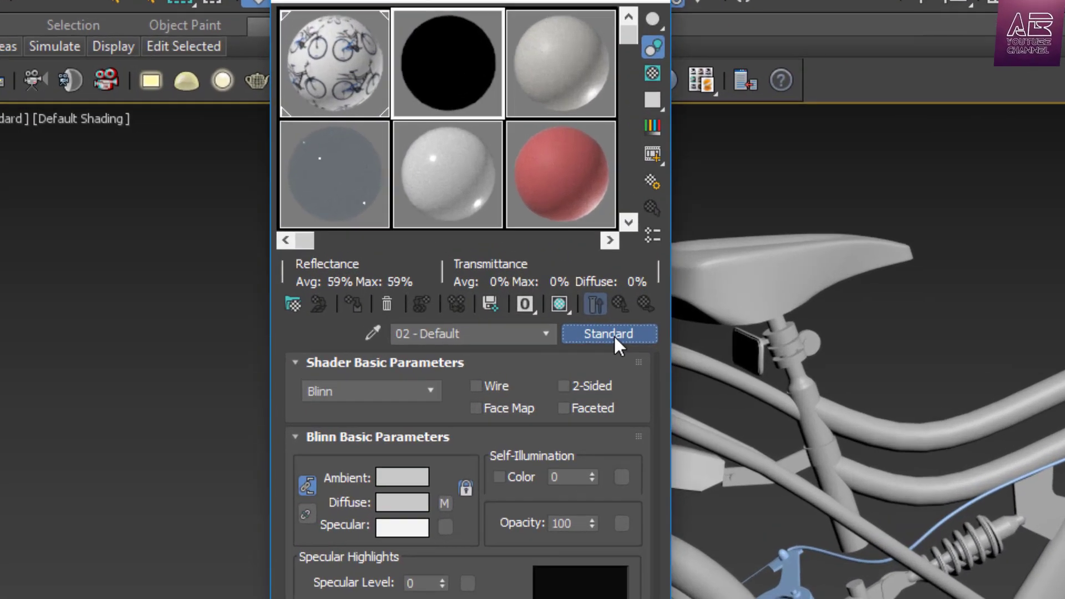
{"action": "left_click", "coordinate": [615, 336]}
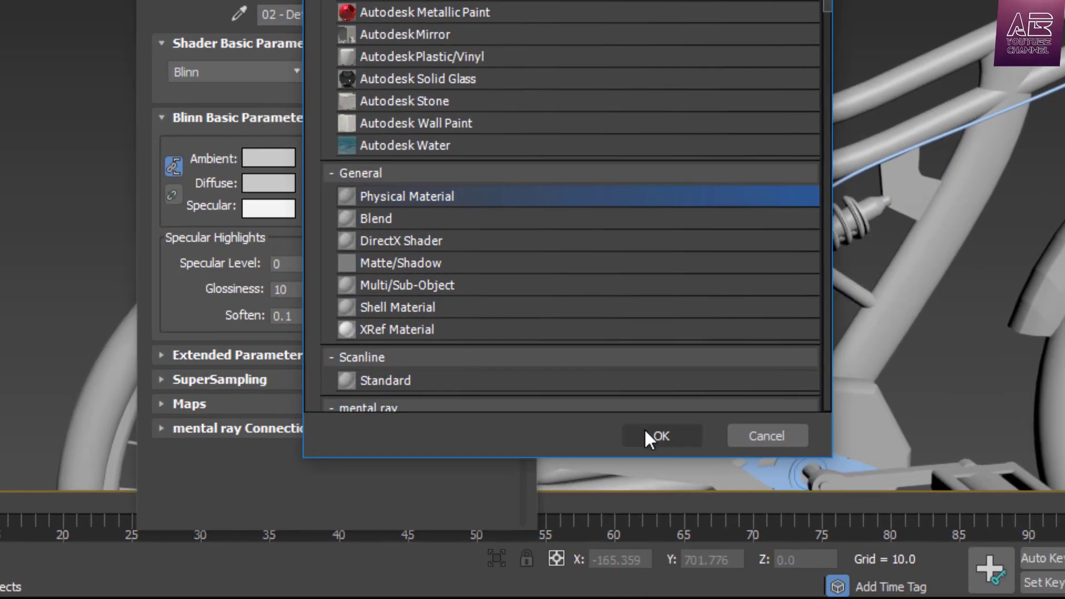
{"action": "left_click", "coordinate": [645, 432]}
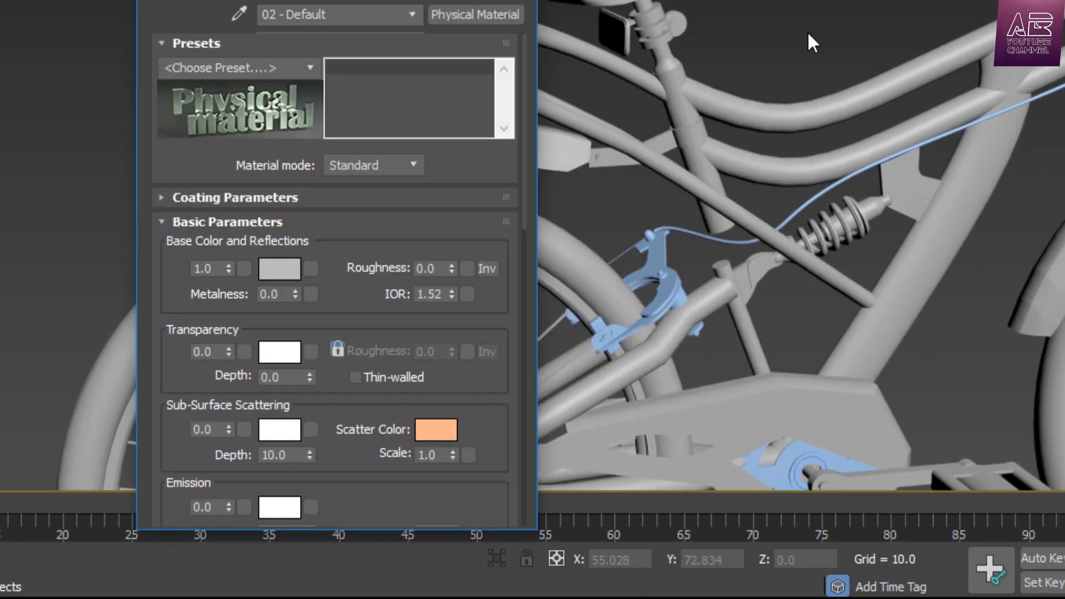
Apply the Glossy Paint preset to the 02 - Default material.
{"action": "scroll", "coordinate": [786, 58], "scroll_direction": "down", "scroll_amount": 4}
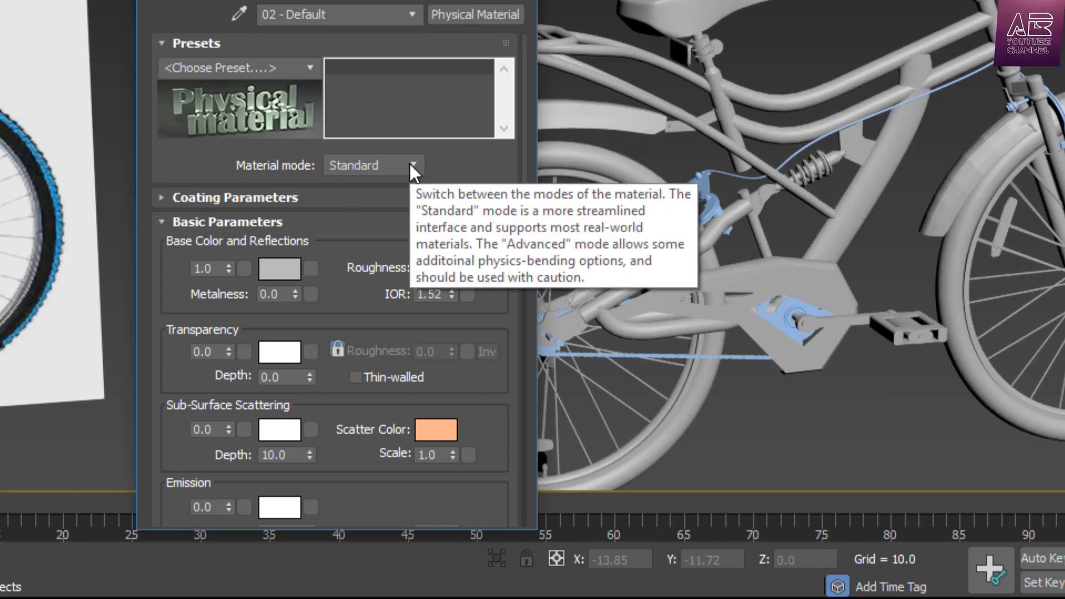
{"action": "left_click", "coordinate": [310, 68]}
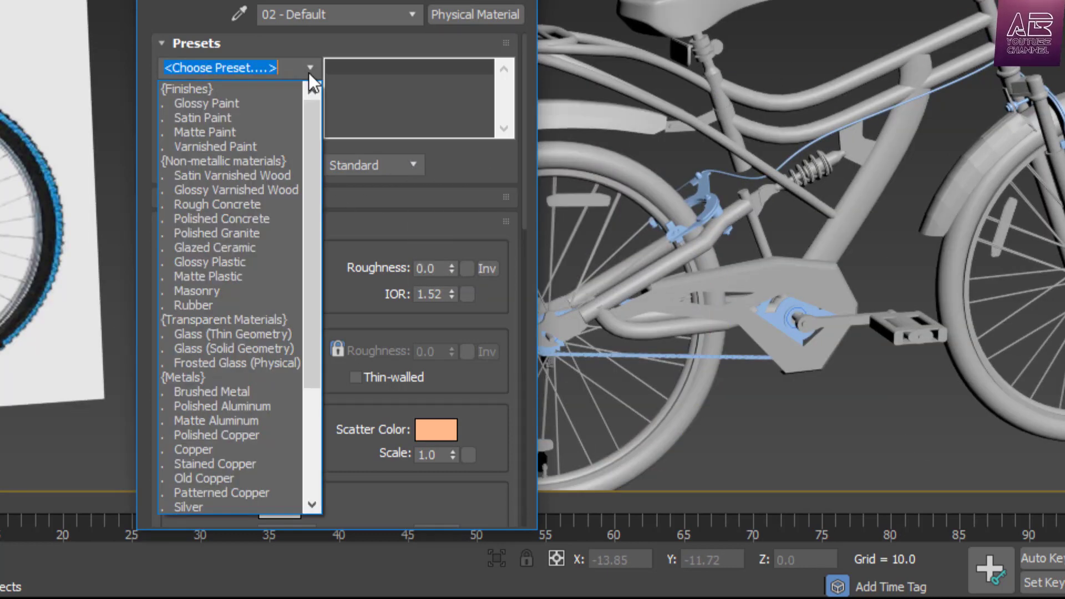
{"action": "left_click", "coordinate": [231, 105]}
{"action": "scroll", "coordinate": [767, 12], "scroll_direction": "down", "scroll_amount": 3}
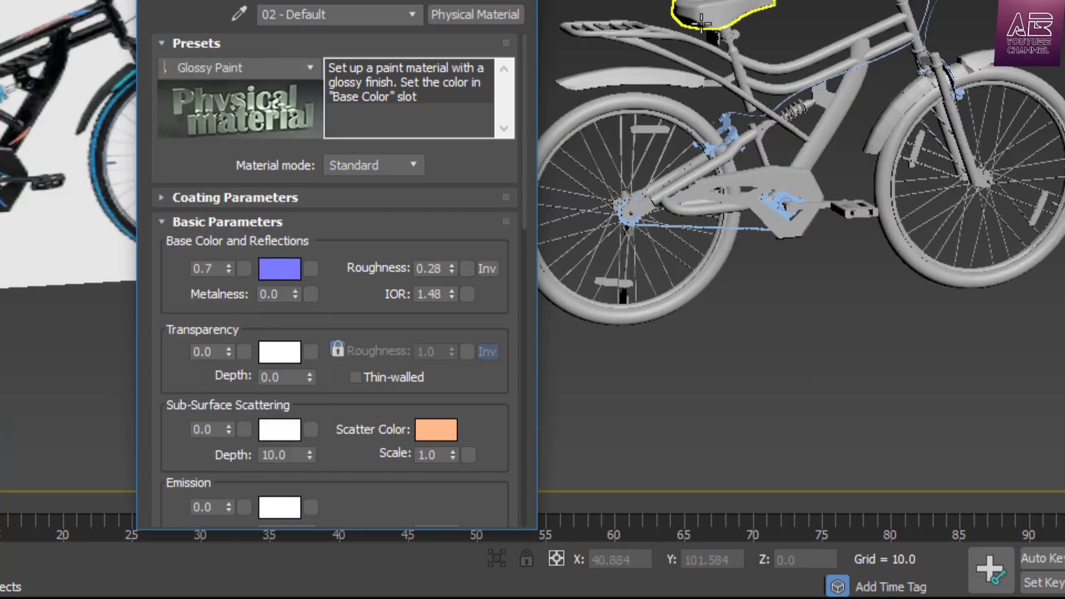
Set the material's base color to a deep blue with hue 0.604, saturation 1.0 and value 0.647.
{"action": "left_click", "coordinate": [279, 269]}
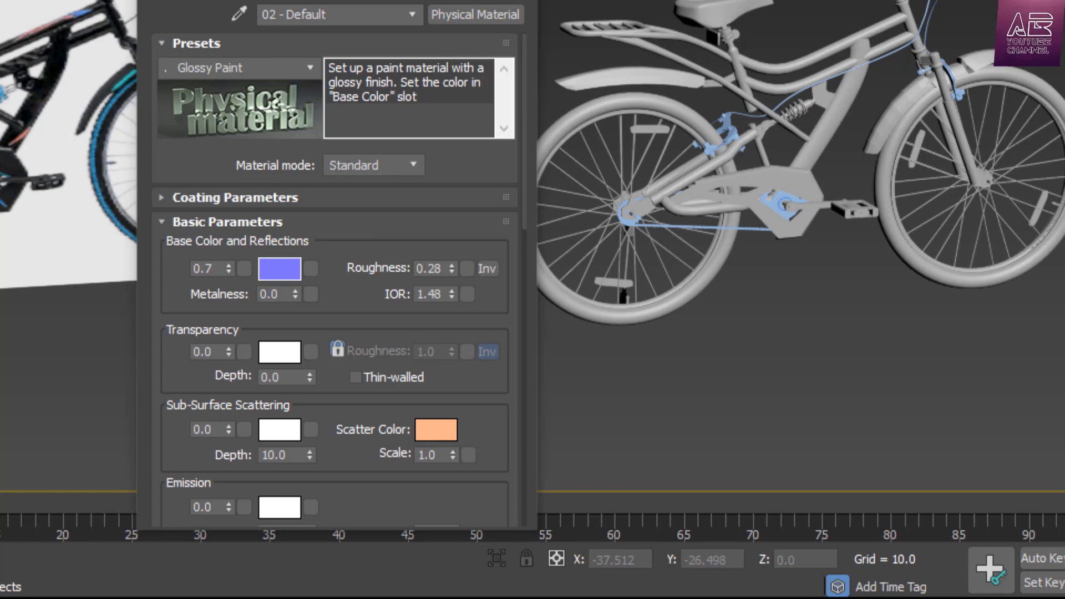
{"action": "left_click_drag", "start_coordinate": [589, 144], "coordinate": [558, 144]}
{"action": "left_click", "coordinate": [676, 340]}
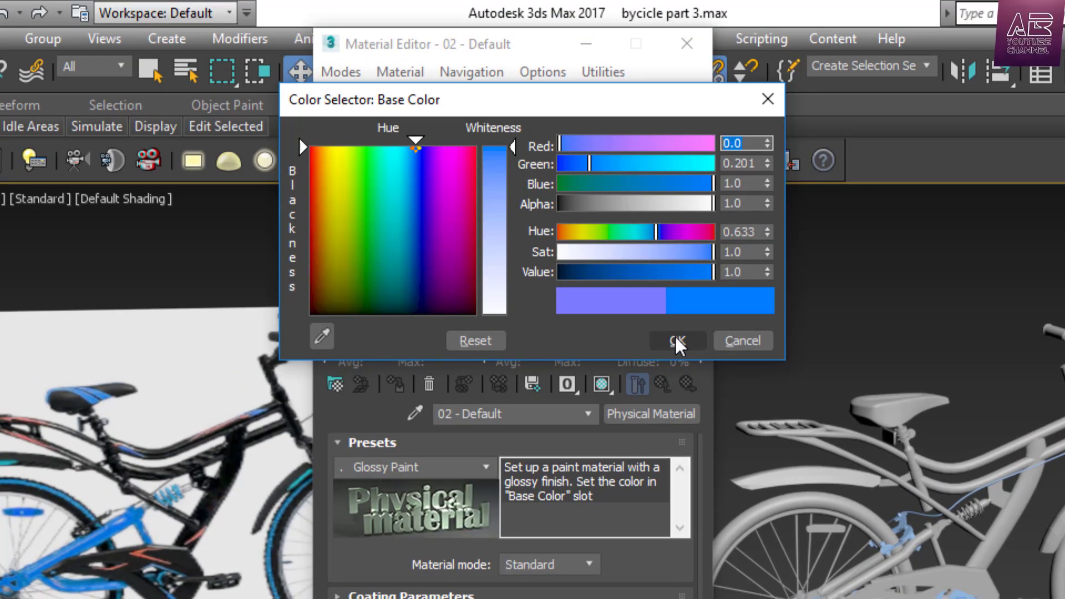
{"action": "left_click_drag", "start_coordinate": [710, 272], "coordinate": [658, 272]}
{"action": "left_click_drag", "start_coordinate": [656, 232], "coordinate": [655, 234]}
{"action": "left_click", "coordinate": [678, 341]}
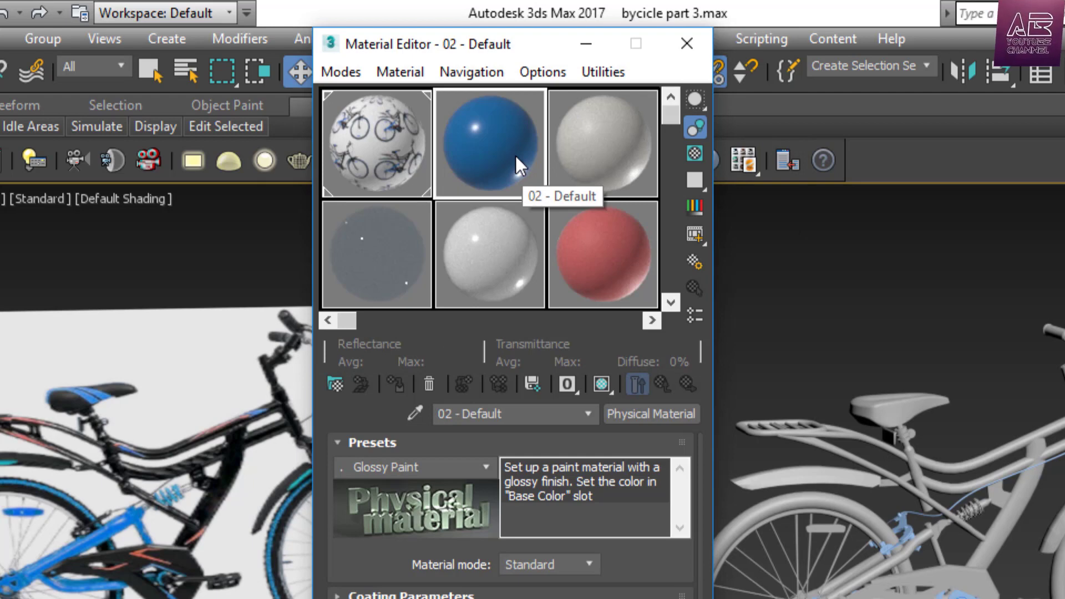
Assign the blue 02 - Default material to the tubes supporting the rear carrier.
{"action": "scroll", "coordinate": [967, 506], "scroll_direction": "up", "scroll_amount": 3}
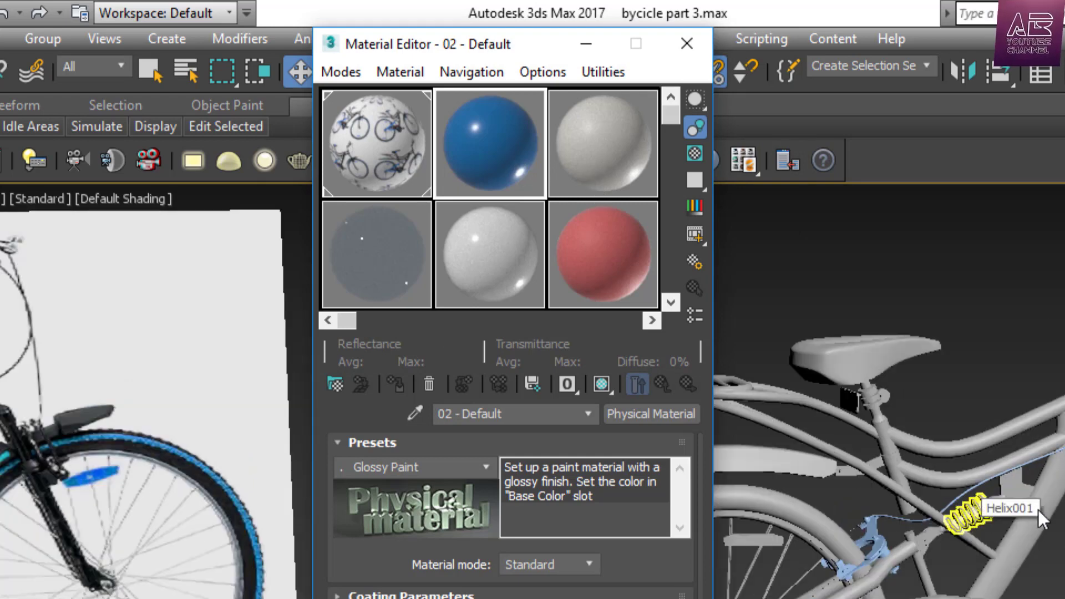
{"action": "scroll", "coordinate": [827, 420], "scroll_direction": "down", "scroll_amount": 3}
{"action": "left_click", "coordinate": [826, 422]}
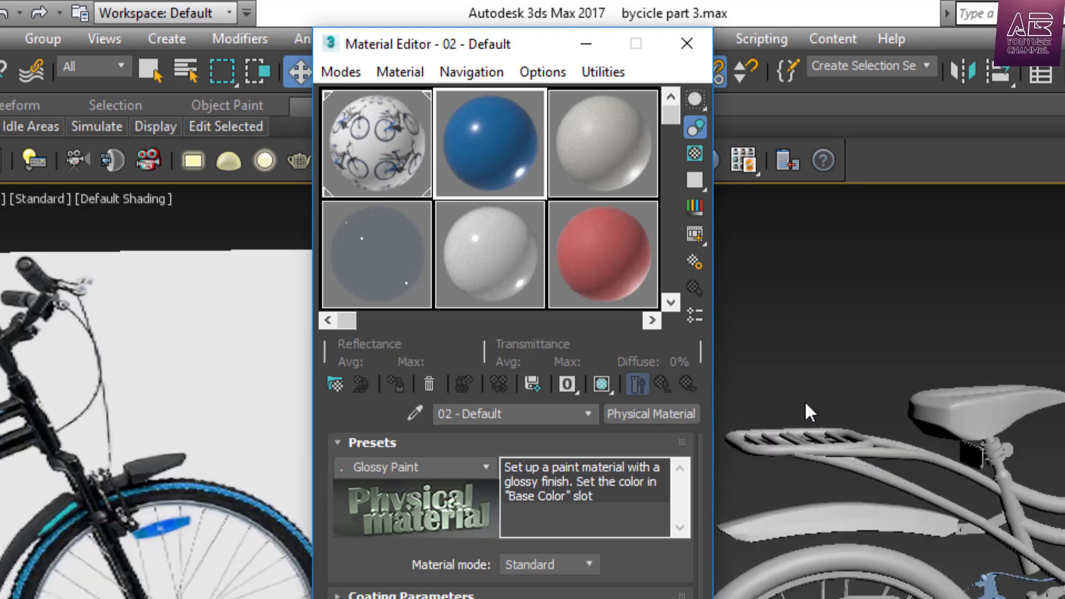
{"action": "scroll", "coordinate": [785, 385], "scroll_direction": "up", "scroll_amount": 3}
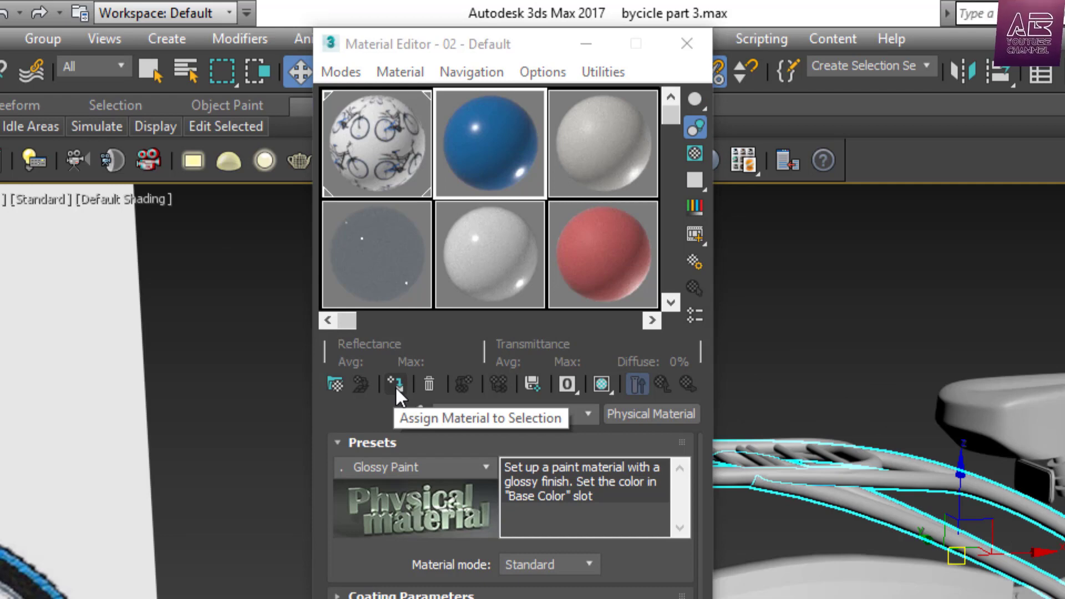
{"action": "left_click", "coordinate": [395, 385]}
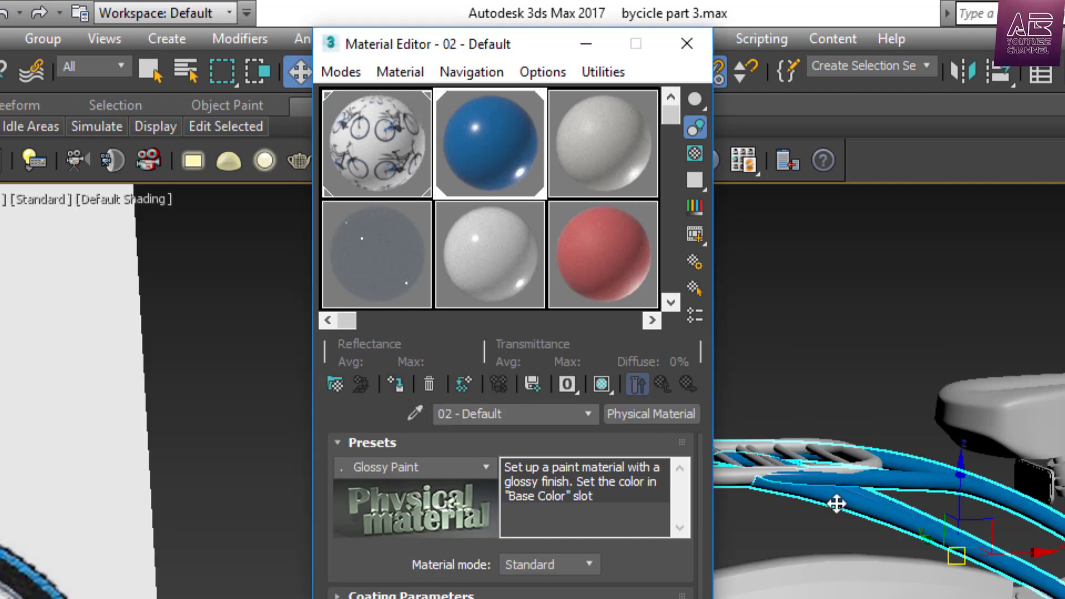
Assign the blue 02 - Default material to the main frame tubes between the seat post and the head tube.
{"action": "scroll", "coordinate": [838, 502], "scroll_direction": "down", "scroll_amount": 3}
{"action": "scroll", "coordinate": [771, 477], "scroll_direction": "up", "scroll_amount": 2}
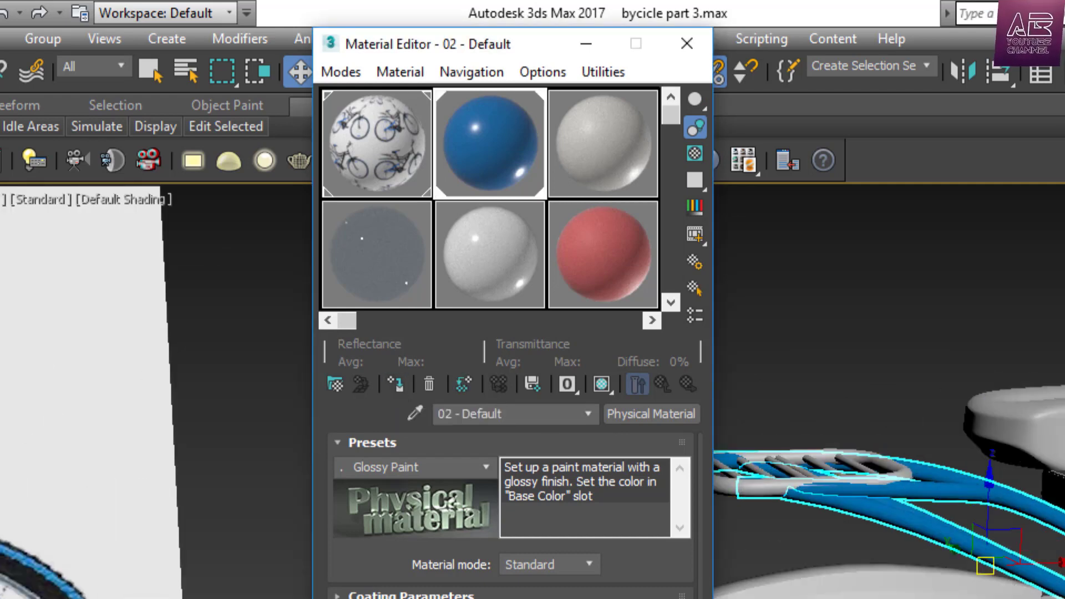
{"action": "middle_click_drag", "start_coordinate": [866, 494], "coordinate": [779, 504], "text": "alt"}
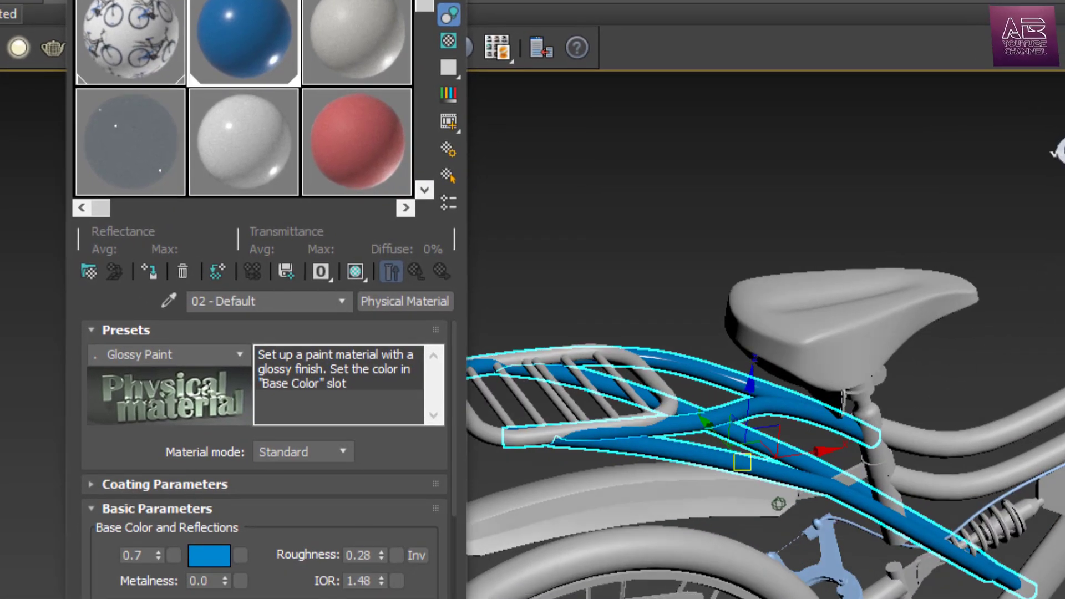
{"action": "scroll", "coordinate": [766, 444], "scroll_direction": "down", "scroll_amount": 3}
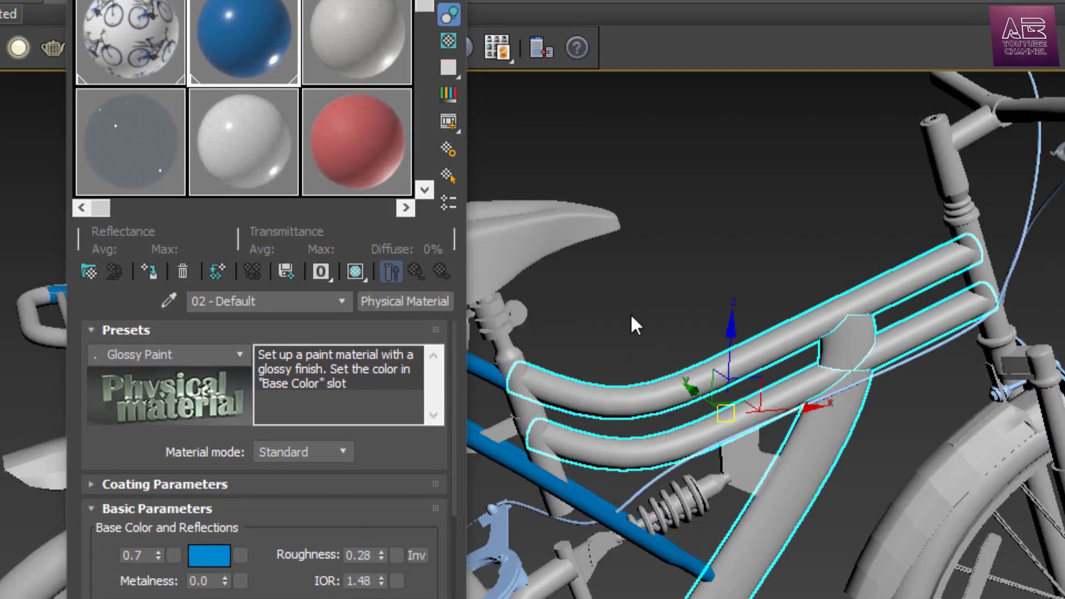
{"action": "left_click", "coordinate": [149, 271]}
{"action": "scroll", "coordinate": [911, 373], "scroll_direction": "up", "scroll_amount": 3}
Copy the blue material into the third sample slot and set the copy's base color to black.
{"action": "left_click", "coordinate": [911, 373]}
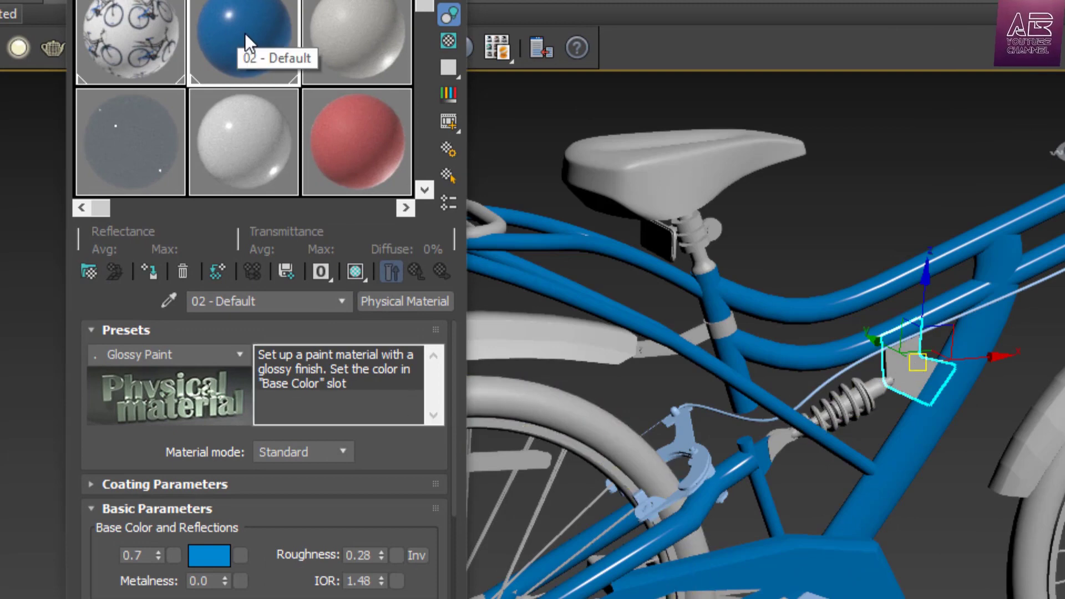
{"action": "left_click", "coordinate": [355, 32]}
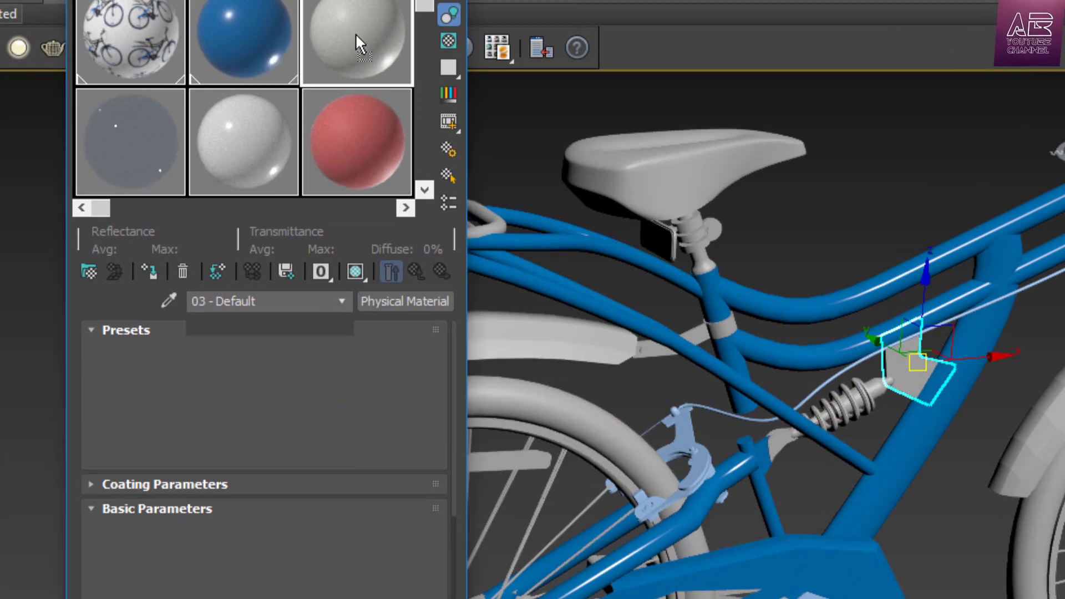
{"action": "left_click", "coordinate": [210, 555]}
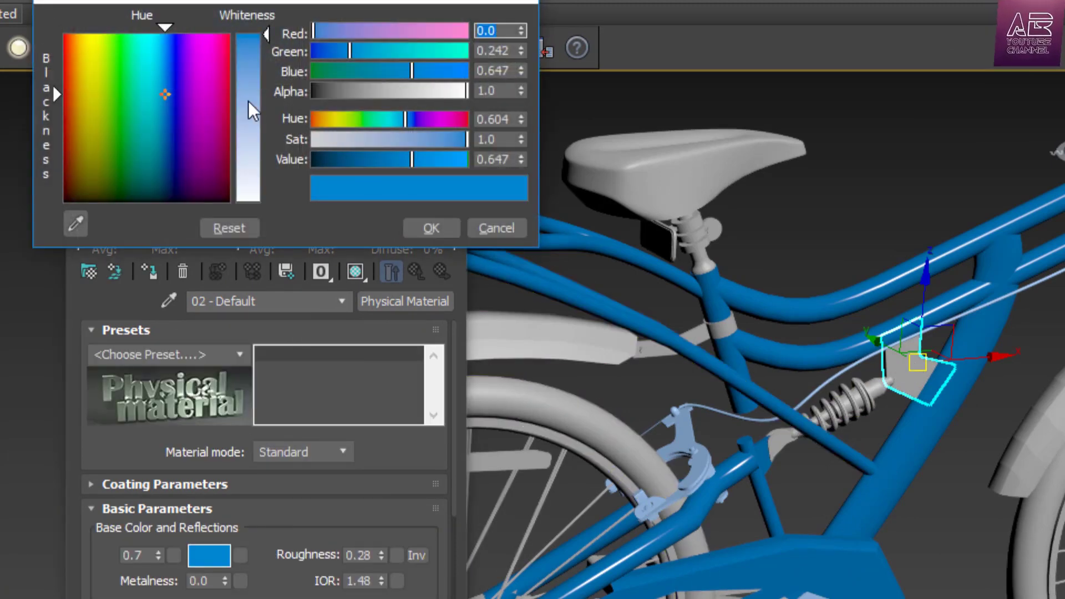
{"action": "left_click", "coordinate": [64, 201]}
{"action": "left_click", "coordinate": [431, 228]}
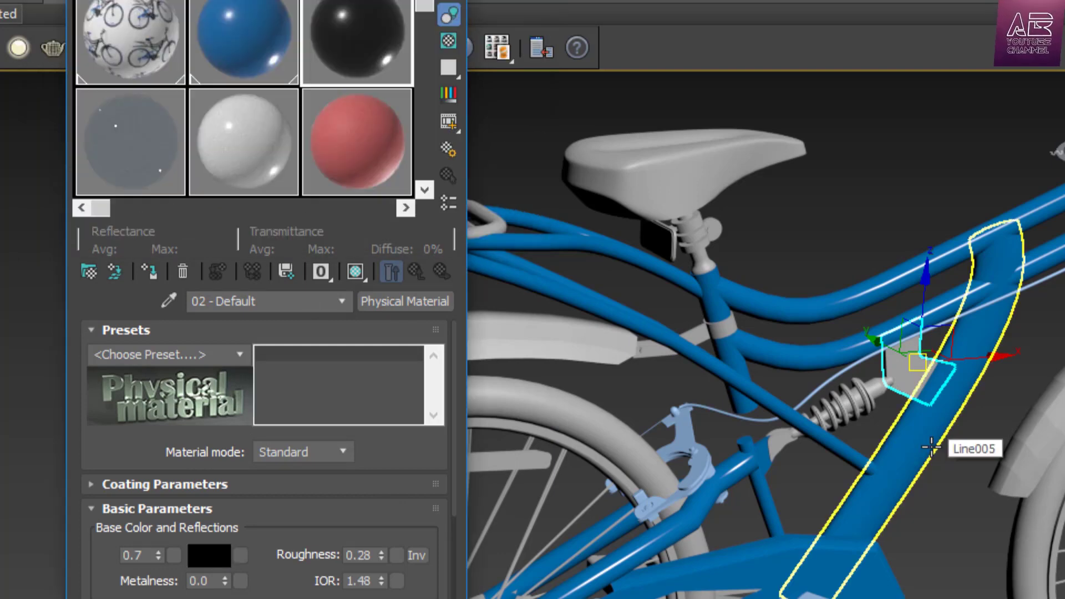
Assign the black material to the two curved upper frame tubes, renaming it 03 - Default.
{"action": "left_click", "coordinate": [800, 376]}
{"action": "left_click", "coordinate": [148, 268]}
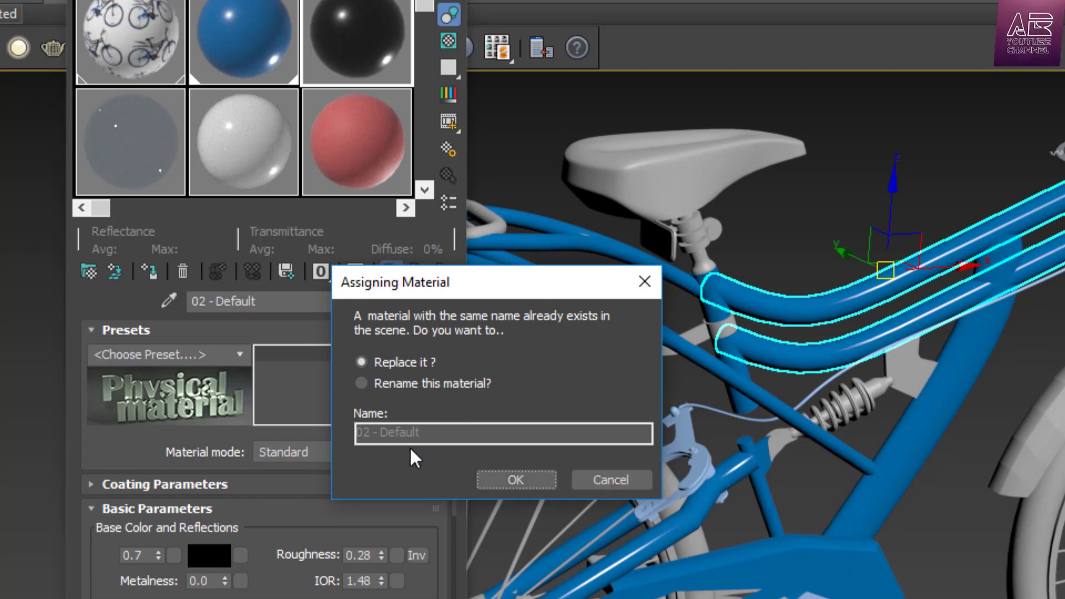
{"action": "left_click", "coordinate": [416, 387]}
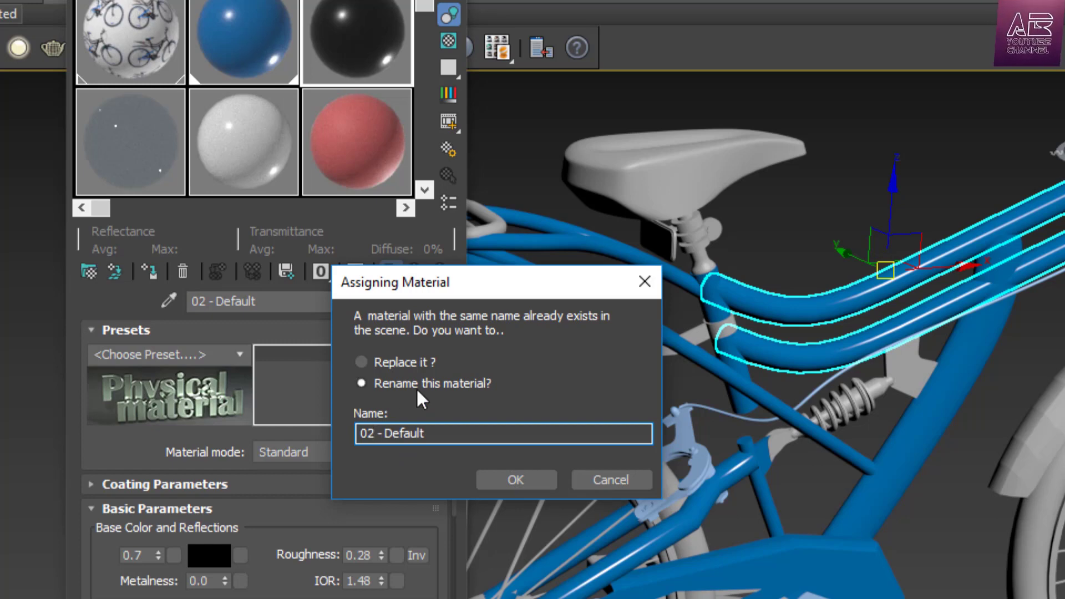
{"action": "key", "text": "BackSpace"}
{"action": "type", "text": "3"}
{"action": "left_click", "coordinate": [521, 479]}
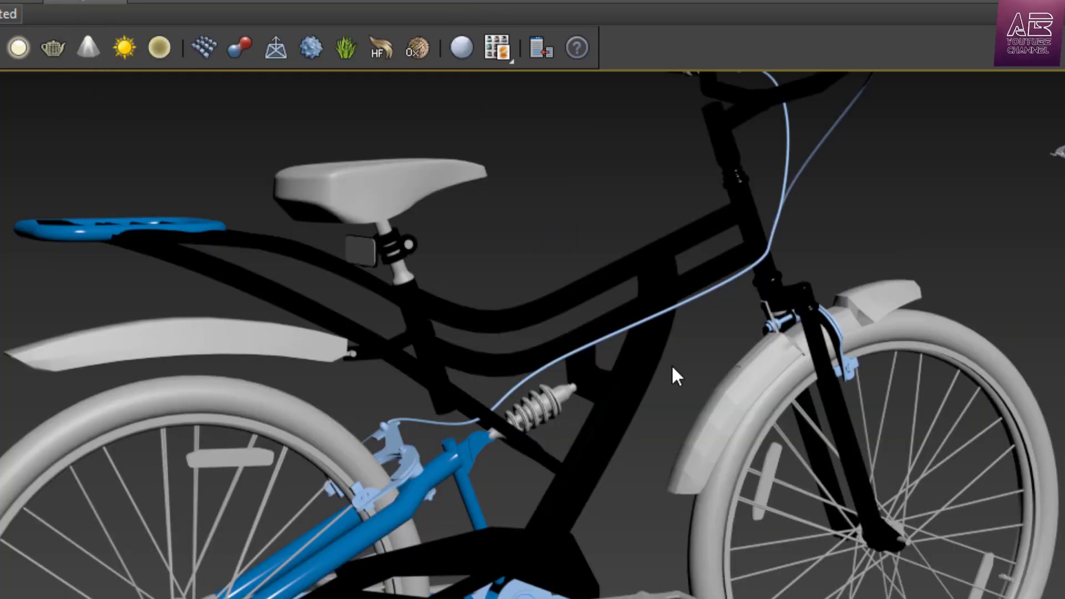
Assign the black 03 - Default material to the flat bracket strip on the front fender beside the brake bolt.
{"action": "scroll", "coordinate": [788, 294], "scroll_direction": "up", "scroll_amount": 5}
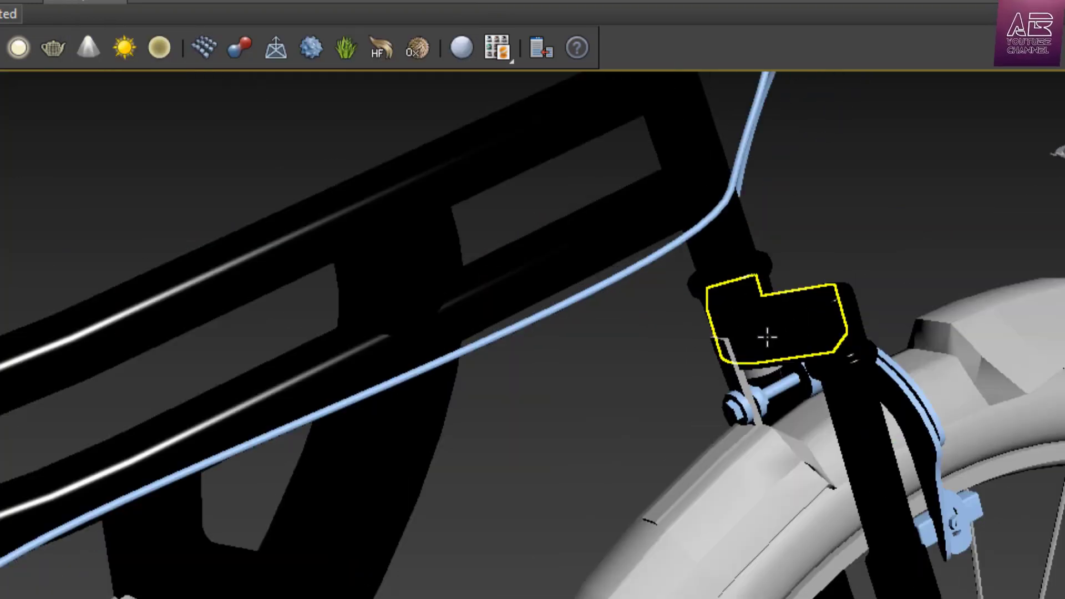
{"action": "scroll", "coordinate": [754, 350], "scroll_direction": "up", "scroll_amount": 4}
{"action": "left_click", "coordinate": [732, 387]}
{"action": "key", "text": "m"}
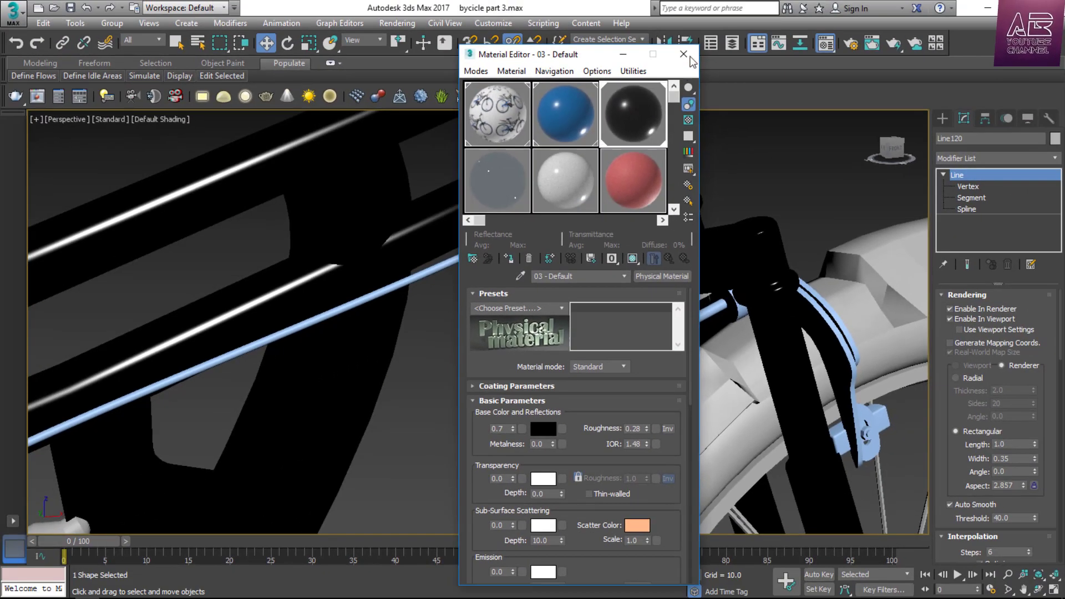
{"action": "left_click", "coordinate": [686, 51]}
{"action": "left_click", "coordinate": [567, 326]}
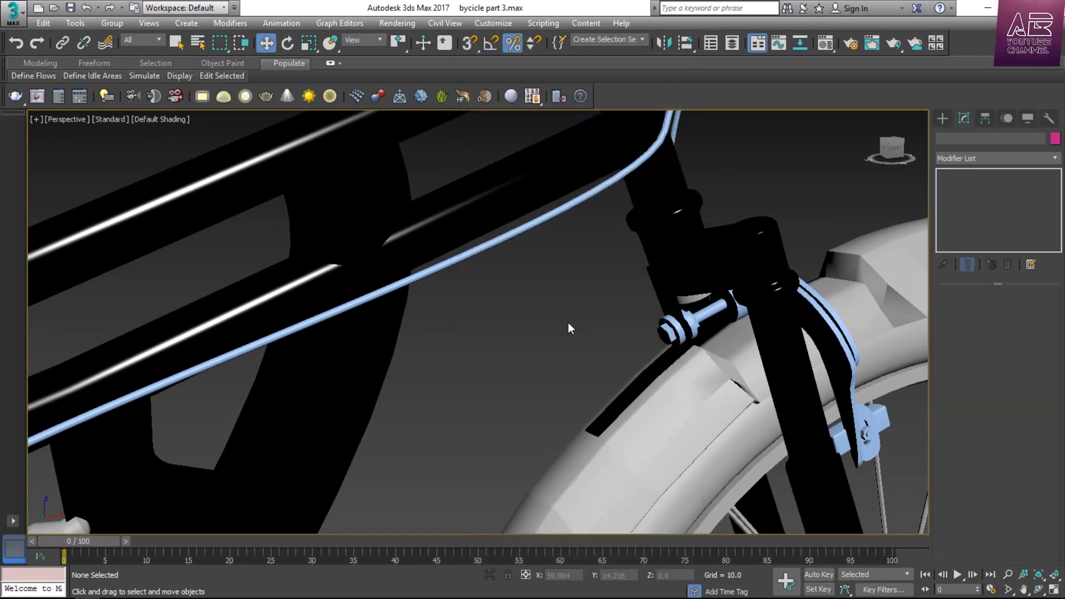
{"action": "scroll", "coordinate": [568, 325], "scroll_direction": "down", "scroll_amount": 3}
{"action": "middle_click_drag", "start_coordinate": [568, 322], "coordinate": [636, 277]}
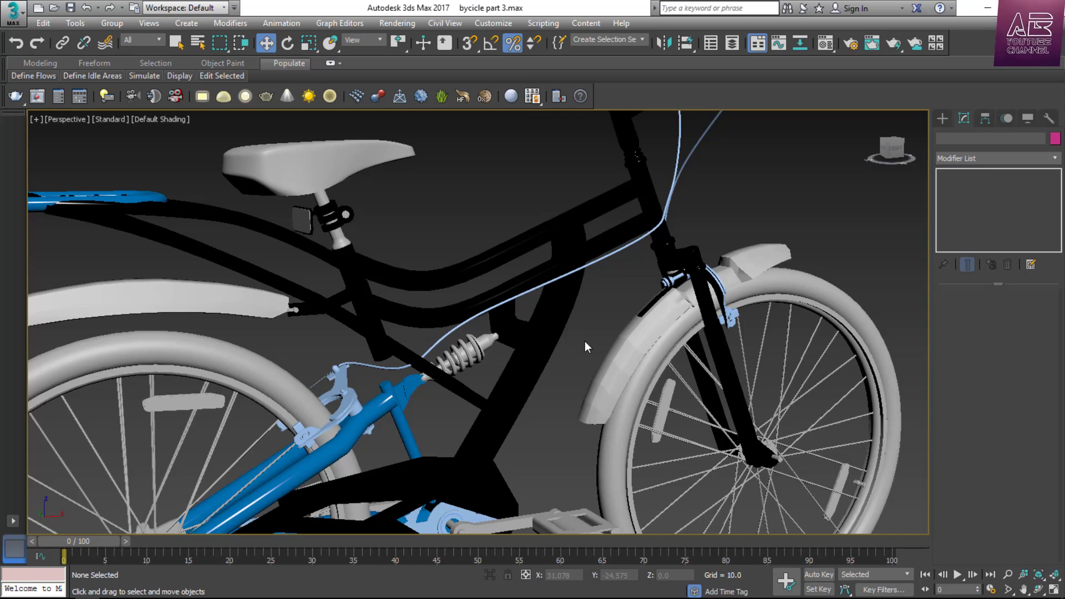
Apply the Matte Plastic preset to the Solid Glass sample material and set its base color to black.
{"action": "scroll", "coordinate": [586, 343], "scroll_direction": "down", "scroll_amount": 3}
{"action": "scroll", "coordinate": [362, 312], "scroll_direction": "up", "scroll_amount": 2}
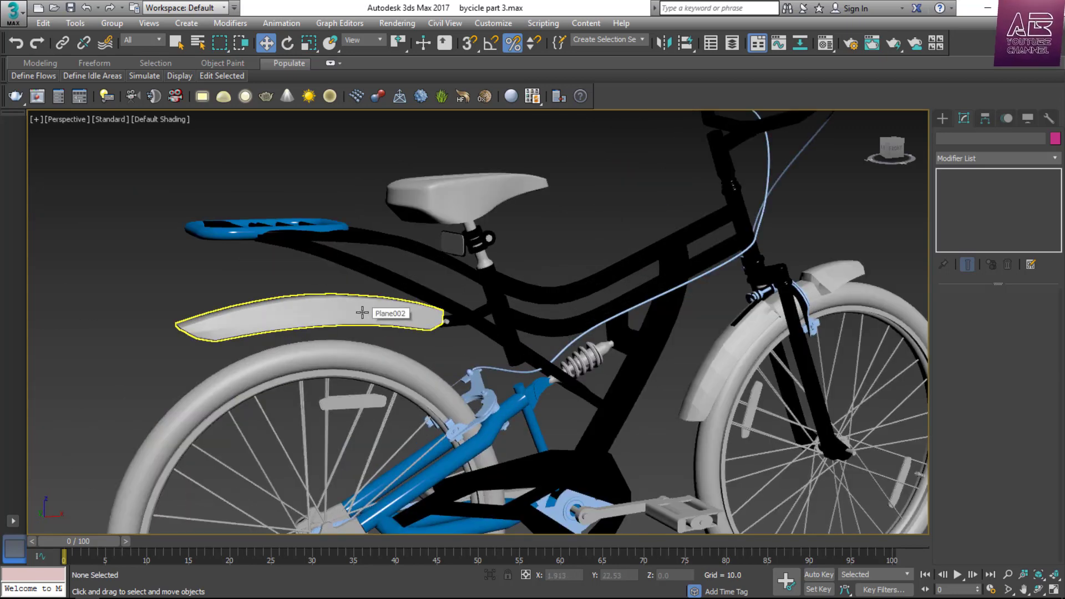
{"action": "key", "text": "m"}
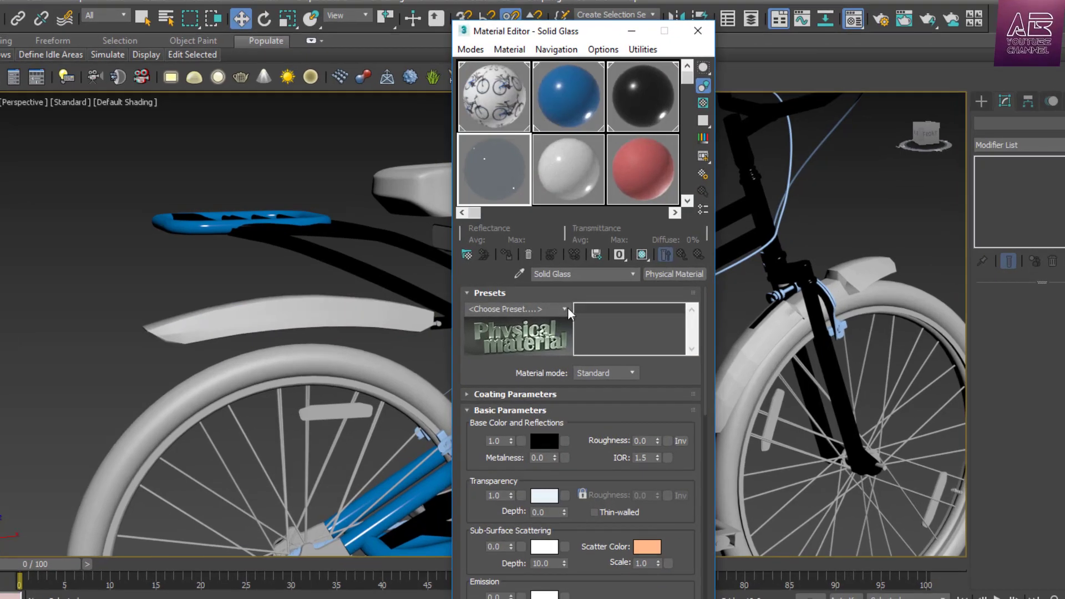
{"action": "left_click", "coordinate": [565, 308]}
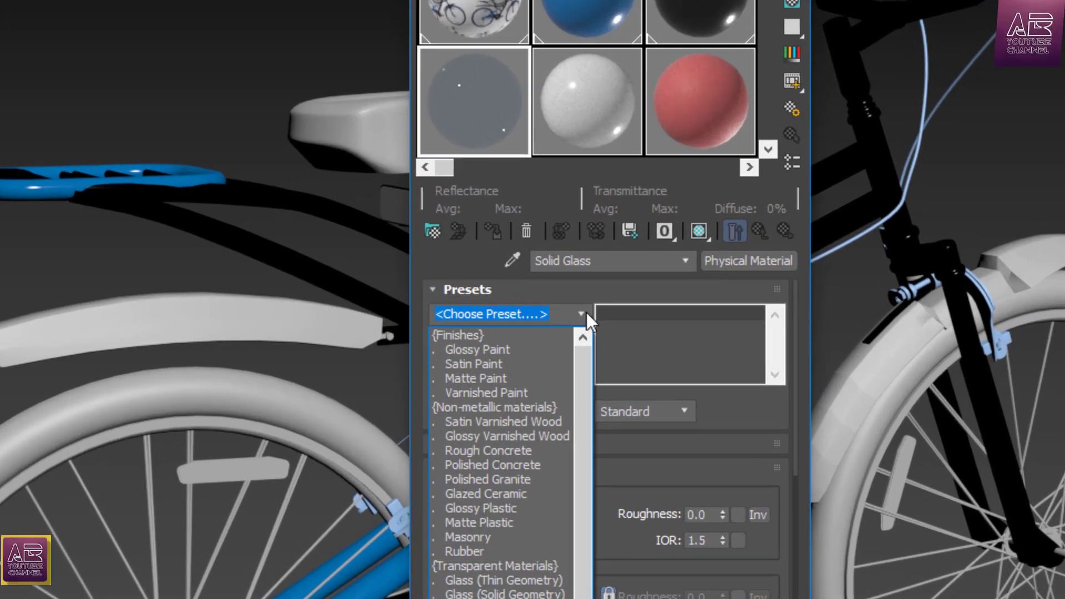
{"action": "left_click", "coordinate": [509, 522]}
{"action": "left_click", "coordinate": [551, 512]}
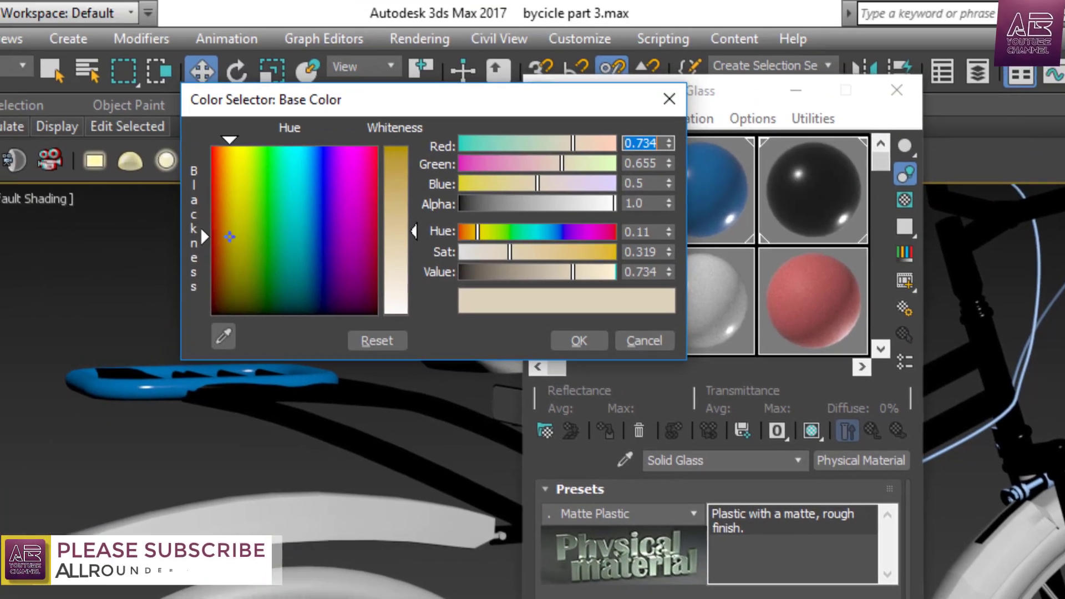
{"action": "left_click_drag", "start_coordinate": [230, 237], "coordinate": [212, 315]}
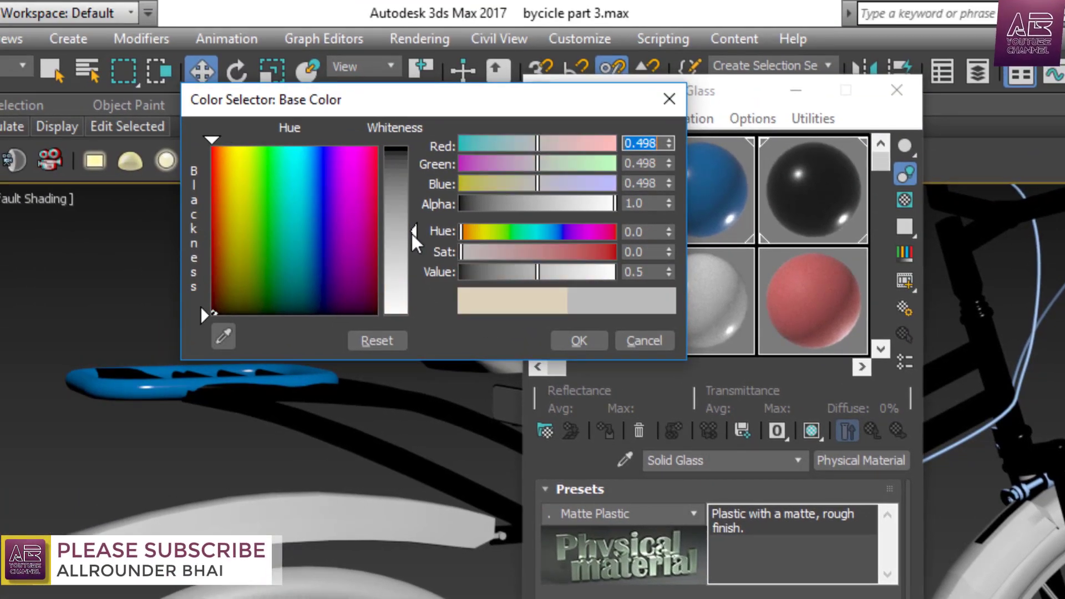
{"action": "left_click_drag", "start_coordinate": [414, 233], "coordinate": [414, 147]}
{"action": "left_click", "coordinate": [578, 341]}
Compare enlarged previews of the matte black Solid Glass and glossy 03 - Default materials, and assign the matte black to the fenders.
{"action": "double_click", "coordinate": [807, 197]}
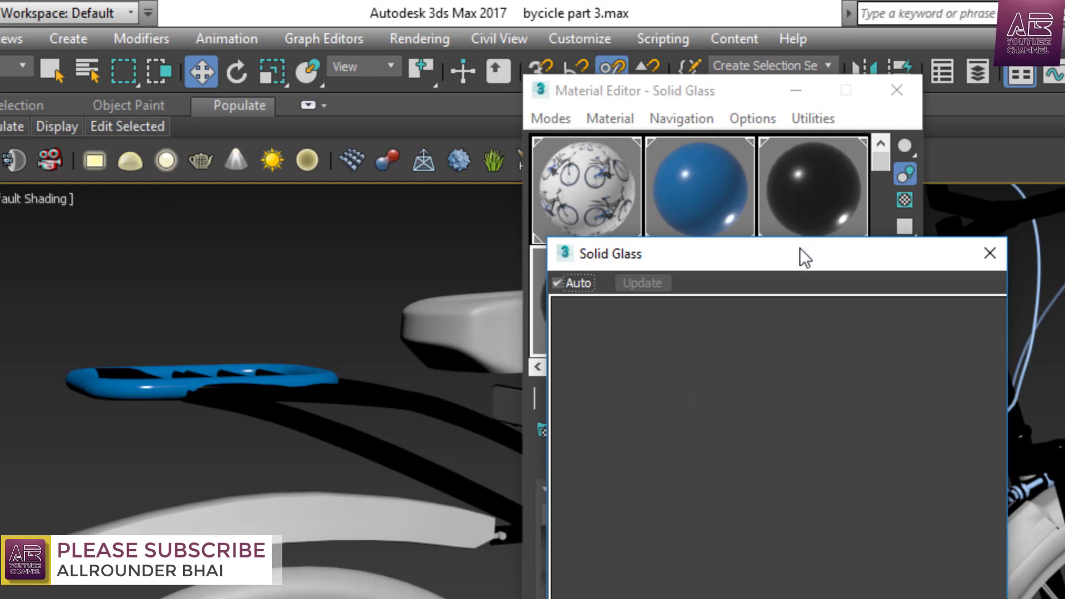
{"action": "left_click_drag", "start_coordinate": [800, 251], "coordinate": [324, 245]}
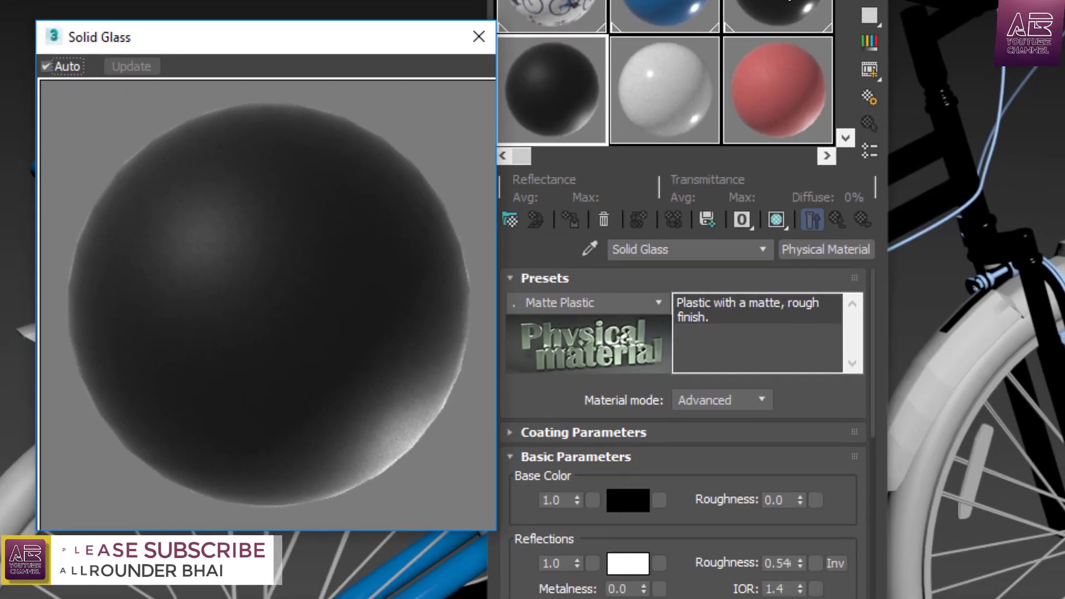
{"action": "double_click", "coordinate": [783, 1]}
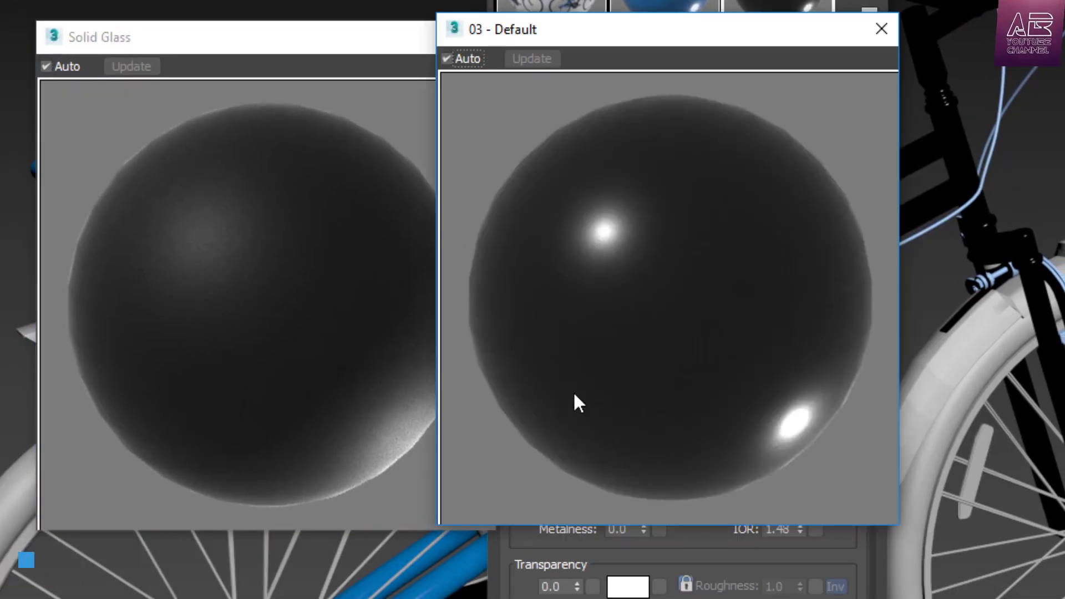
{"action": "left_click", "coordinate": [273, 356]}
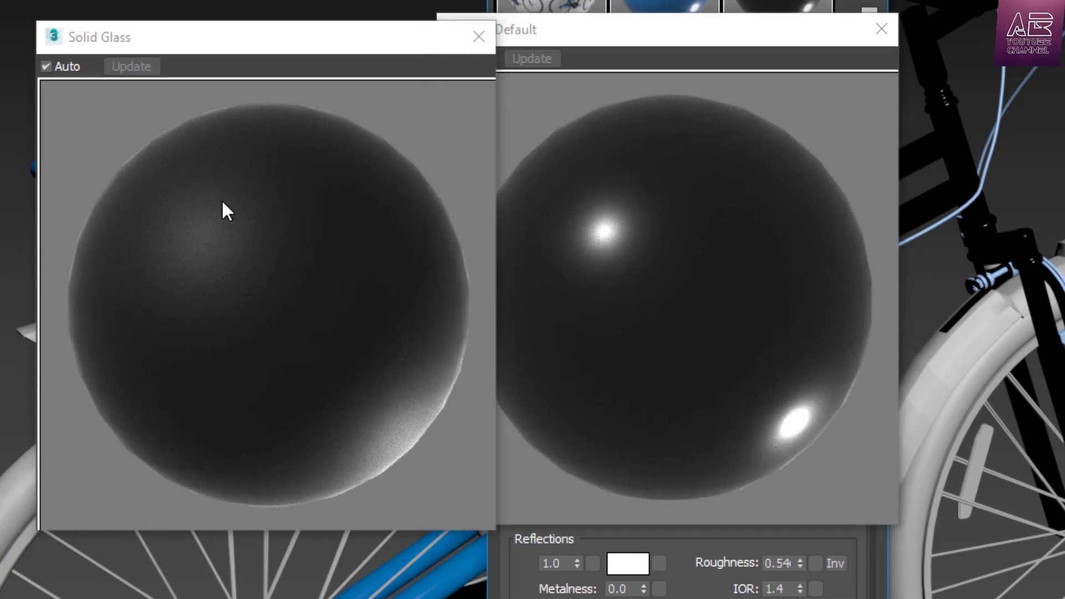
{"action": "left_click", "coordinate": [476, 39]}
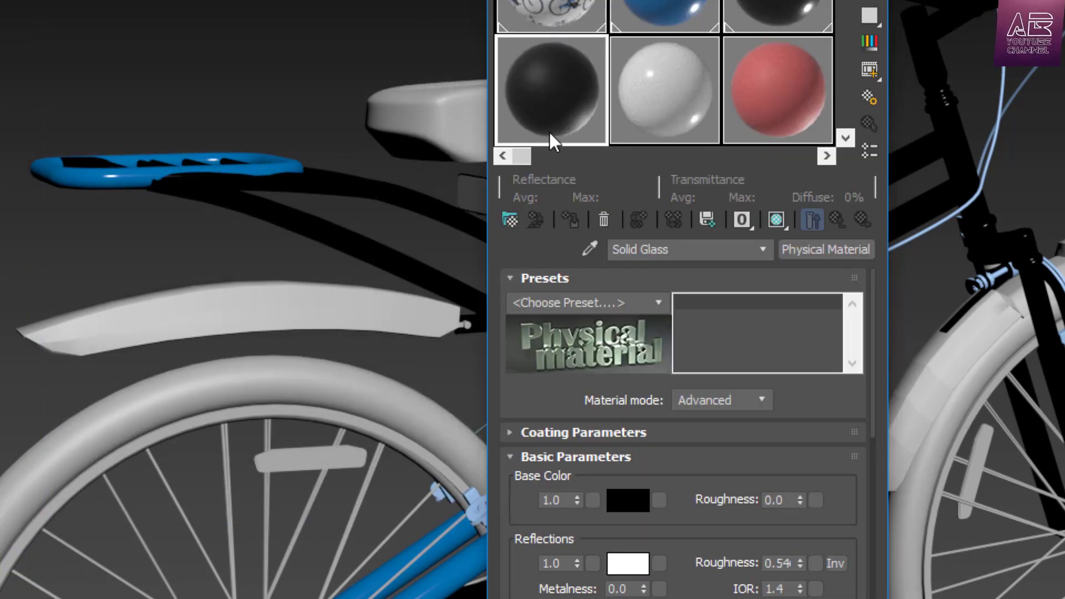
{"action": "left_click", "coordinate": [368, 309]}
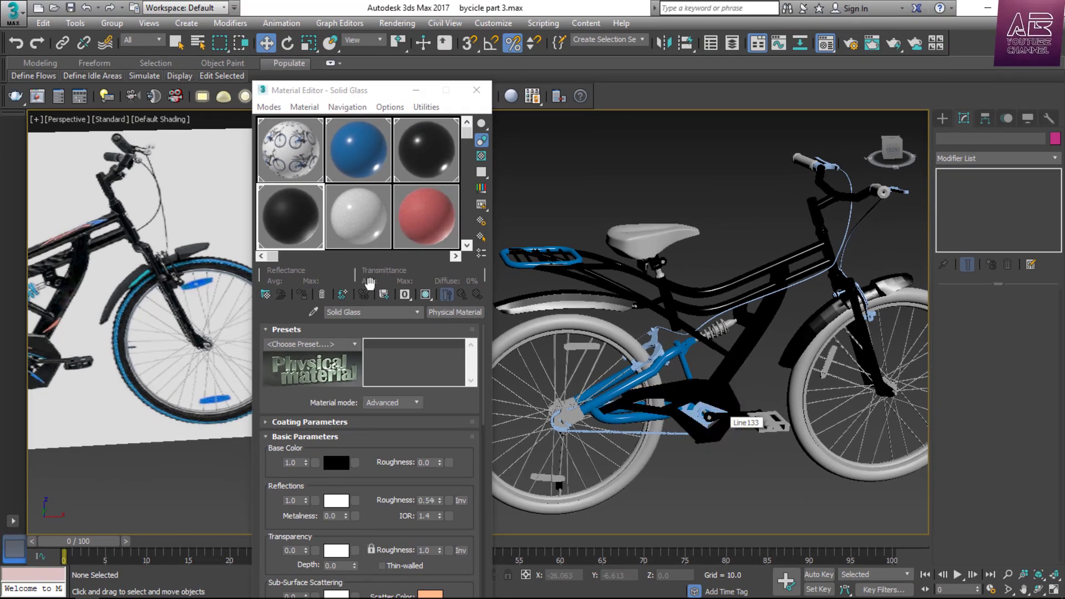
Apply the Rubber preset to the Ceramic sample material and compare its enlarged preview with the matte black material's.
{"action": "left_click", "coordinate": [364, 222]}
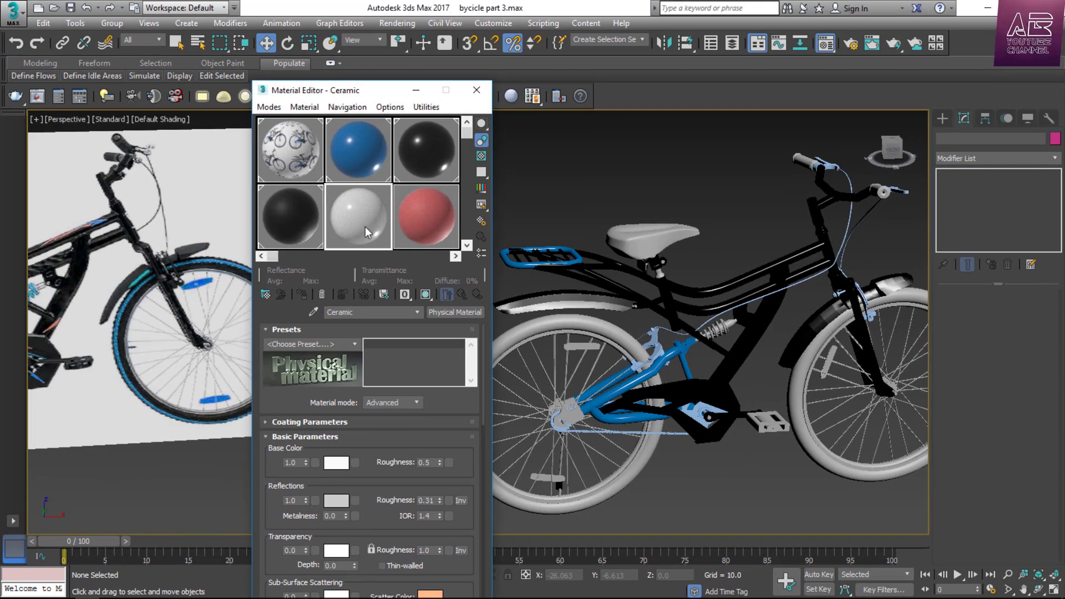
{"action": "left_click", "coordinate": [355, 344]}
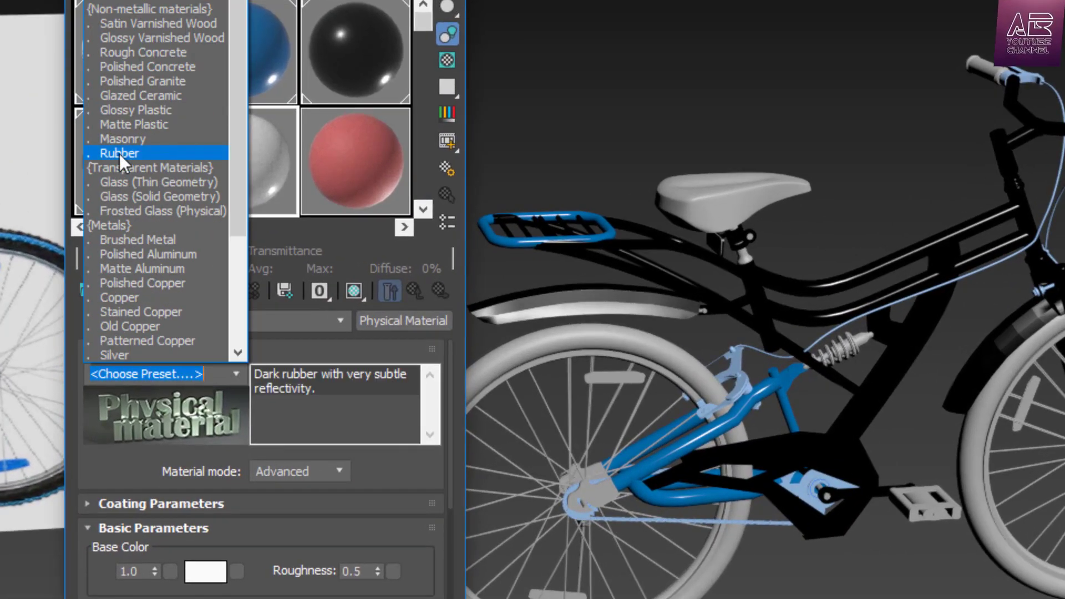
{"action": "left_click", "coordinate": [119, 153]}
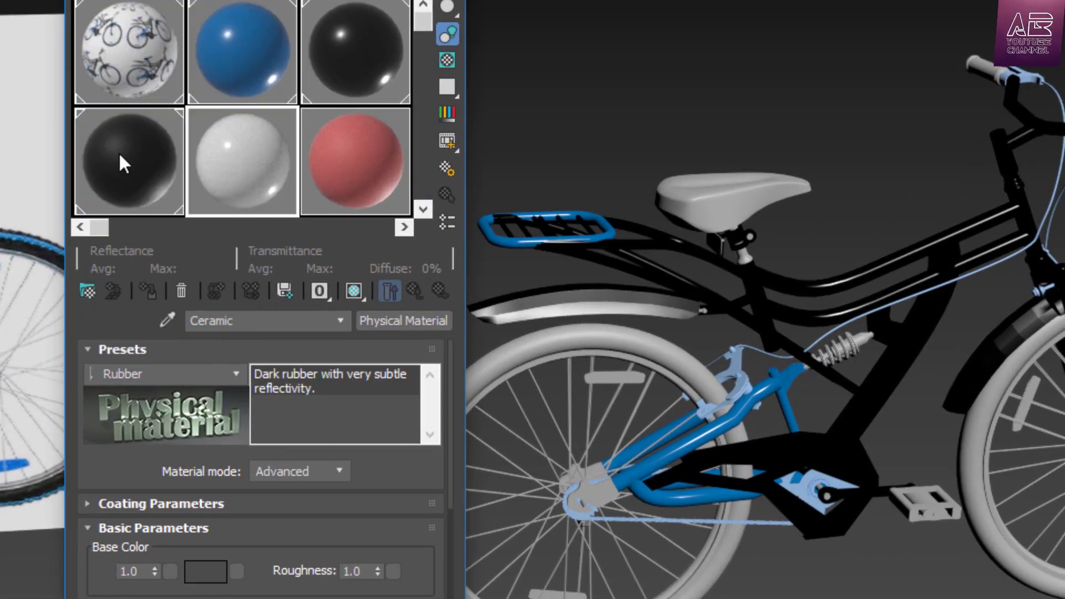
{"action": "double_click", "coordinate": [245, 165]}
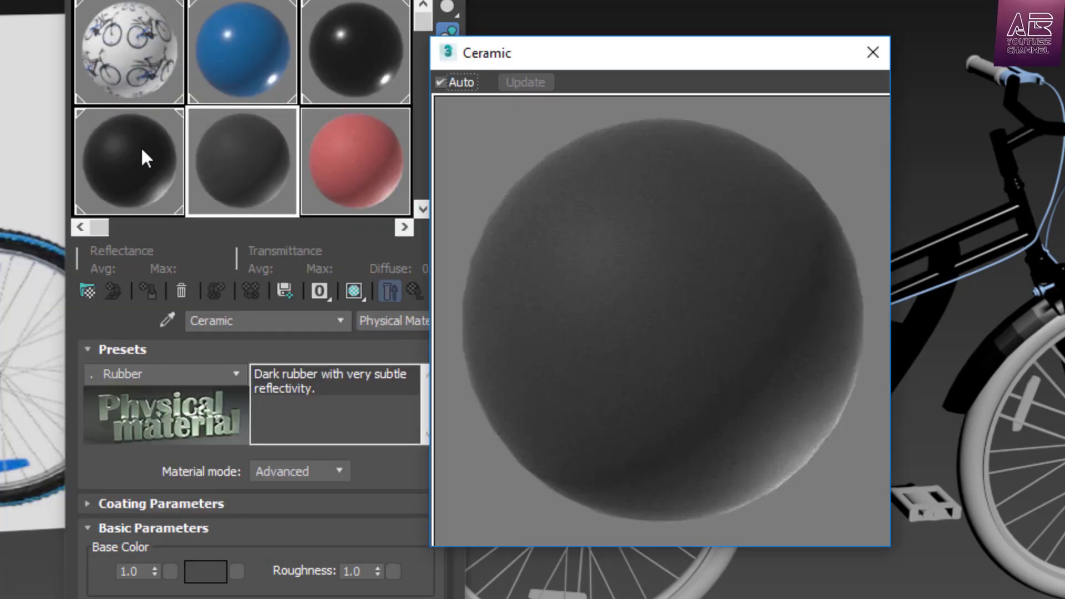
{"action": "double_click", "coordinate": [127, 149]}
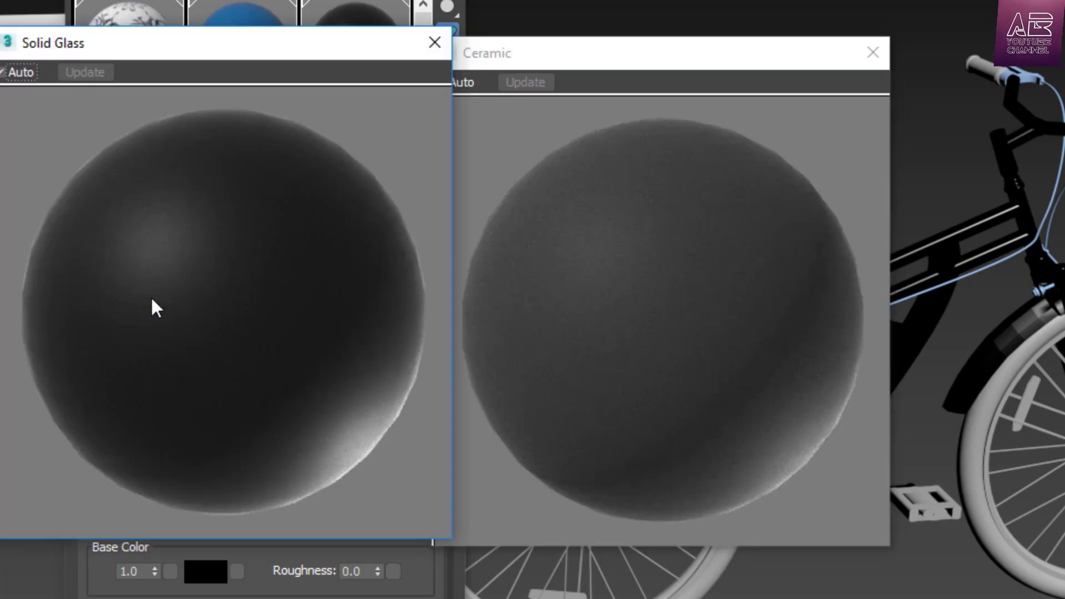
{"action": "left_click", "coordinate": [435, 42]}
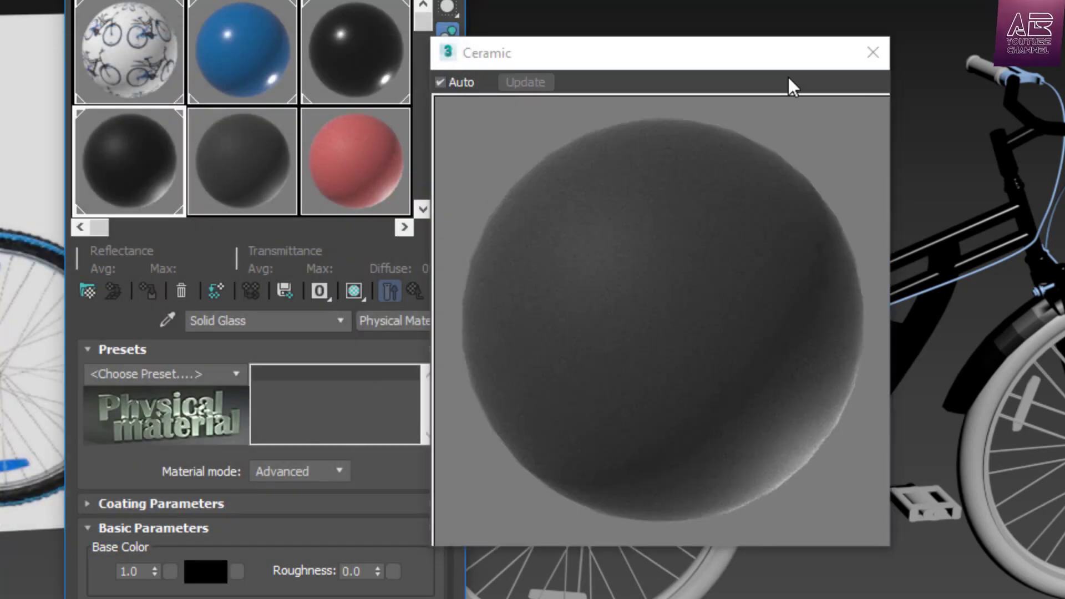
{"action": "left_click", "coordinate": [873, 52]}
Ungroup the front and rear wheels and assign the rubber Ceramic material to both tires.
{"action": "left_click", "coordinate": [882, 469]}
{"action": "left_click", "coordinate": [561, 461], "text": "ctrl"}
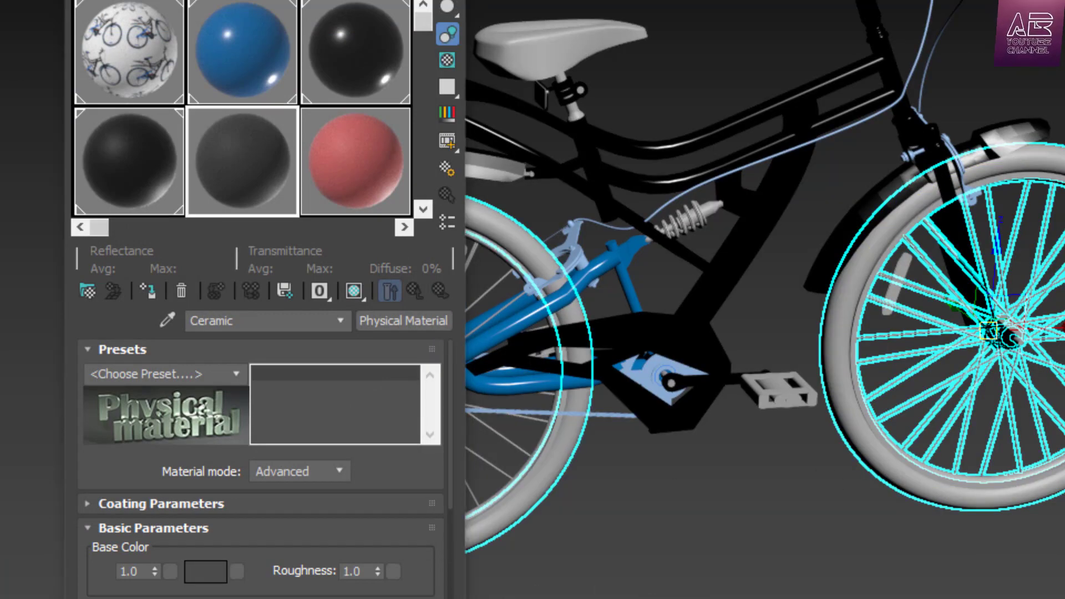
{"action": "left_click", "coordinate": [111, 23]}
{"action": "left_click", "coordinate": [139, 51]}
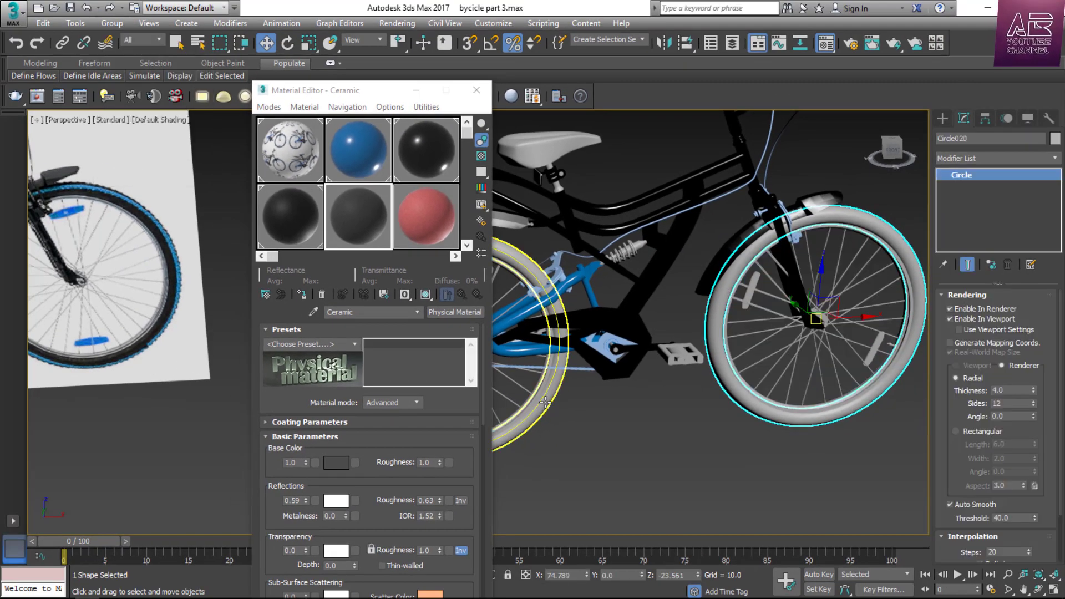
{"action": "left_click", "coordinate": [673, 408]}
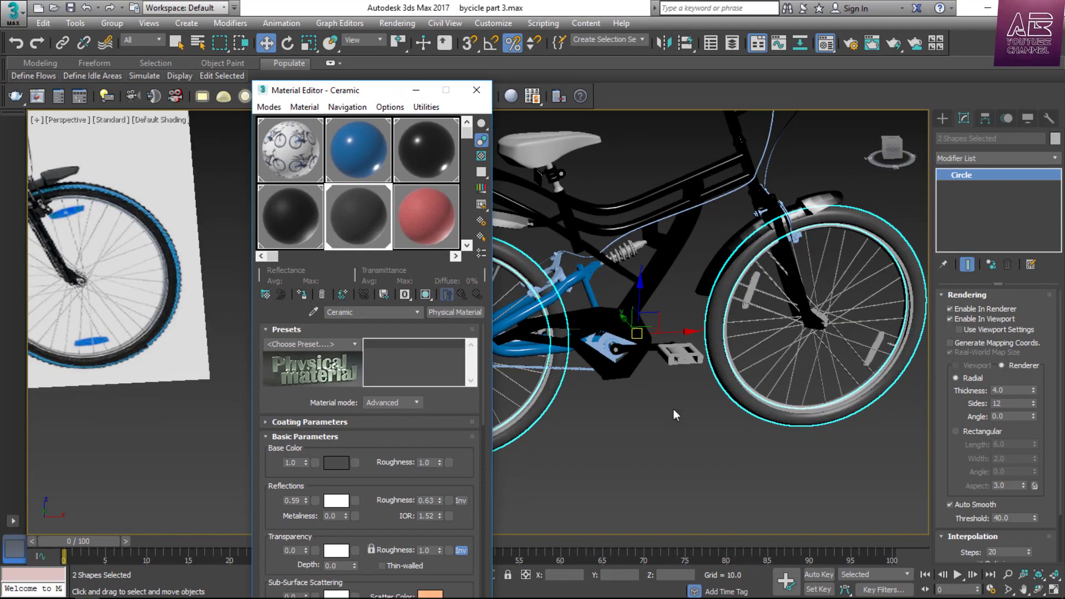
Assign the rubber Ceramic material to the pedal body and the saddle.
{"action": "scroll", "coordinate": [673, 408], "scroll_direction": "up", "scroll_amount": 3}
{"action": "scroll", "coordinate": [708, 386], "scroll_direction": "up", "scroll_amount": 2}
{"action": "left_click", "coordinate": [752, 388]}
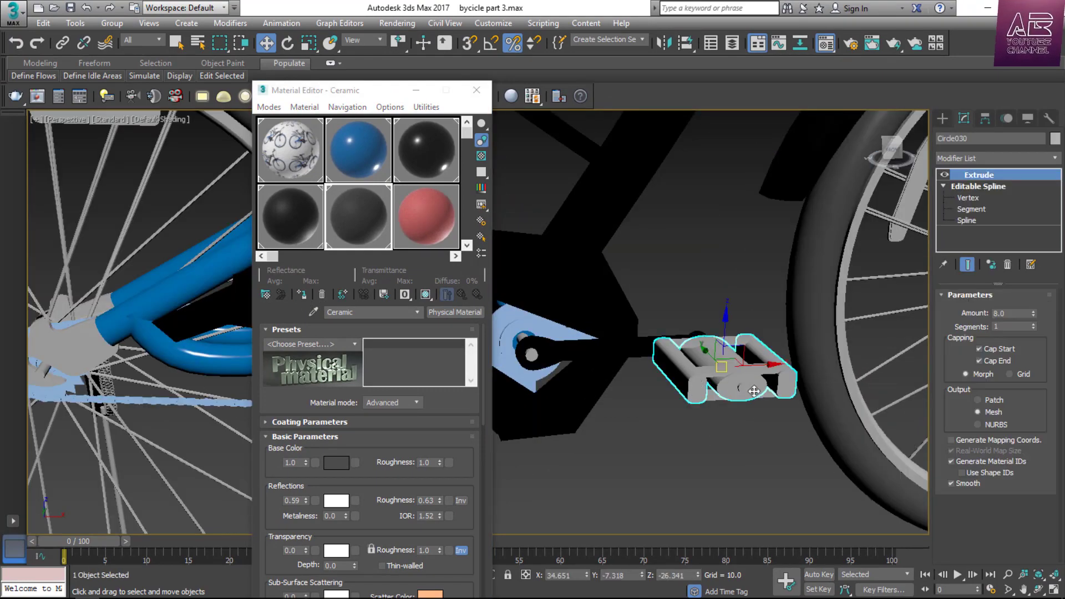
{"action": "scroll", "coordinate": [776, 389], "scroll_direction": "up", "scroll_amount": 3}
{"action": "left_click", "coordinate": [314, 294]}
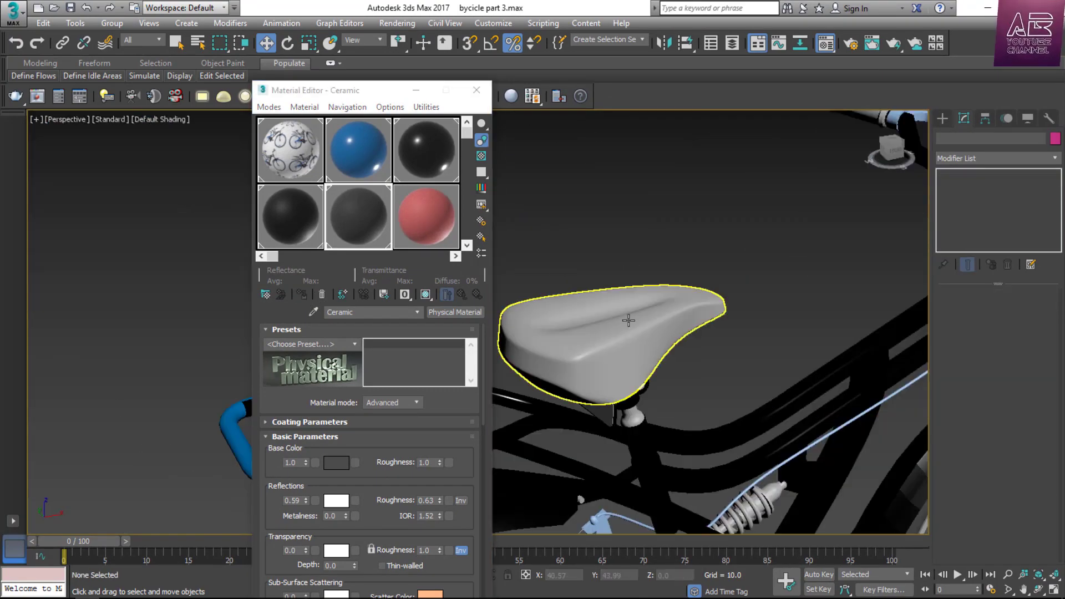
{"action": "left_click", "coordinate": [626, 334]}
{"action": "left_click", "coordinate": [302, 294]}
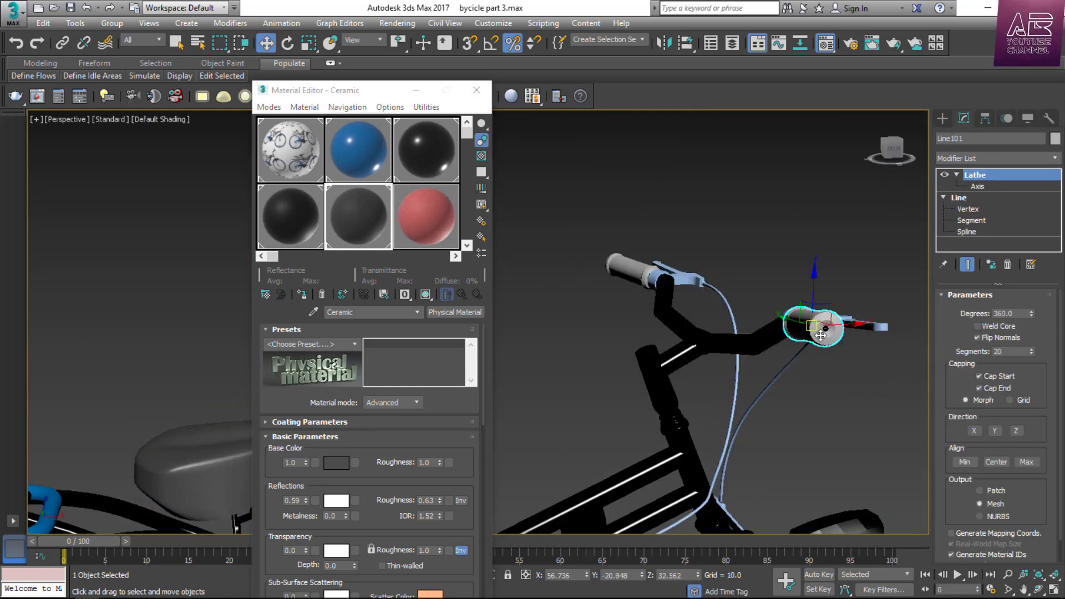
Assign the rubber Ceramic material to both handlebar grips and the brake lever next to the grip.
{"action": "left_click", "coordinate": [302, 296]}
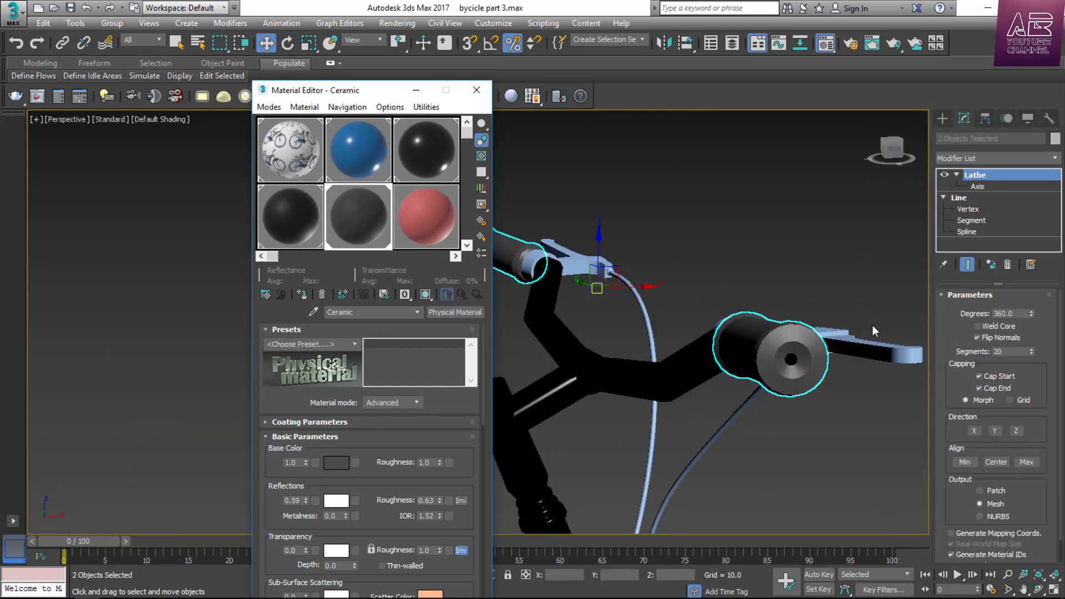
{"action": "left_click", "coordinate": [834, 339]}
{"action": "left_click", "coordinate": [302, 295]}
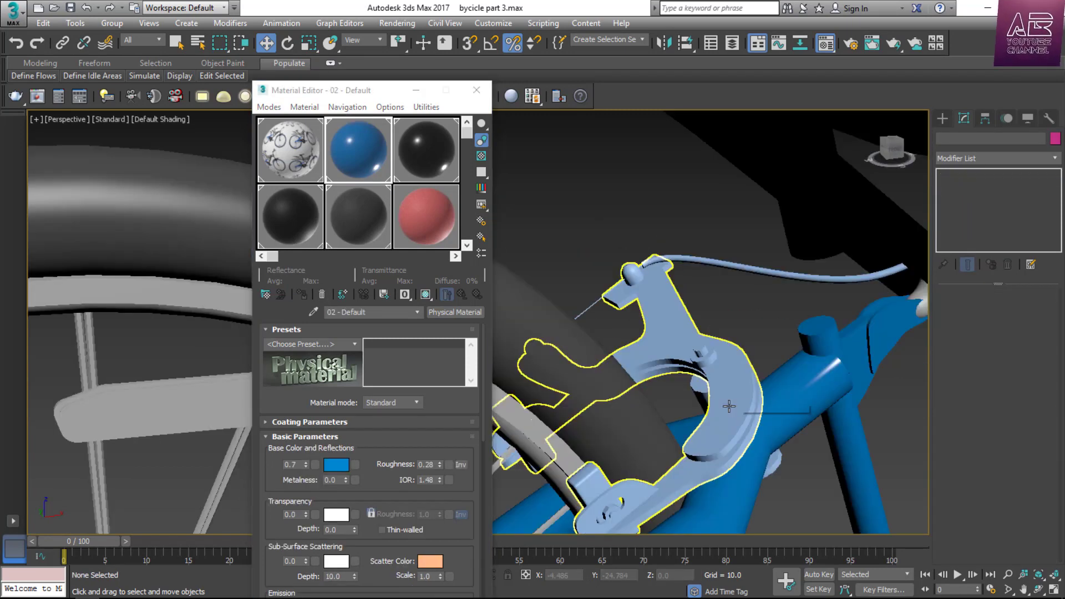
Ungroup the rear brake assembly so its parts can be selected individually.
{"action": "left_click", "coordinate": [736, 404]}
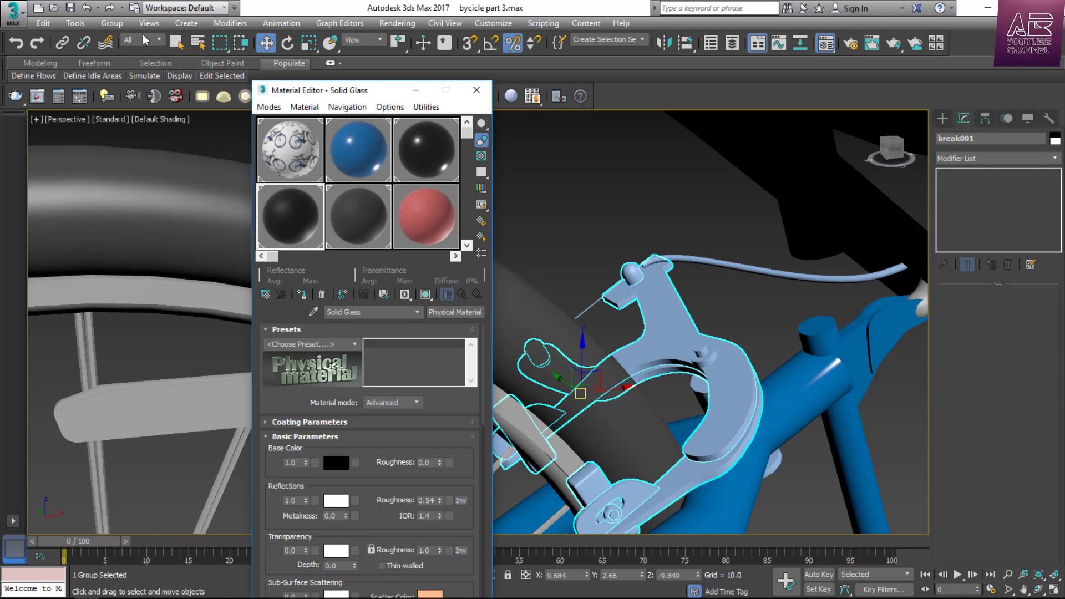
{"action": "left_click", "coordinate": [113, 24]}
{"action": "left_click", "coordinate": [130, 52]}
{"action": "left_click", "coordinate": [622, 228]}
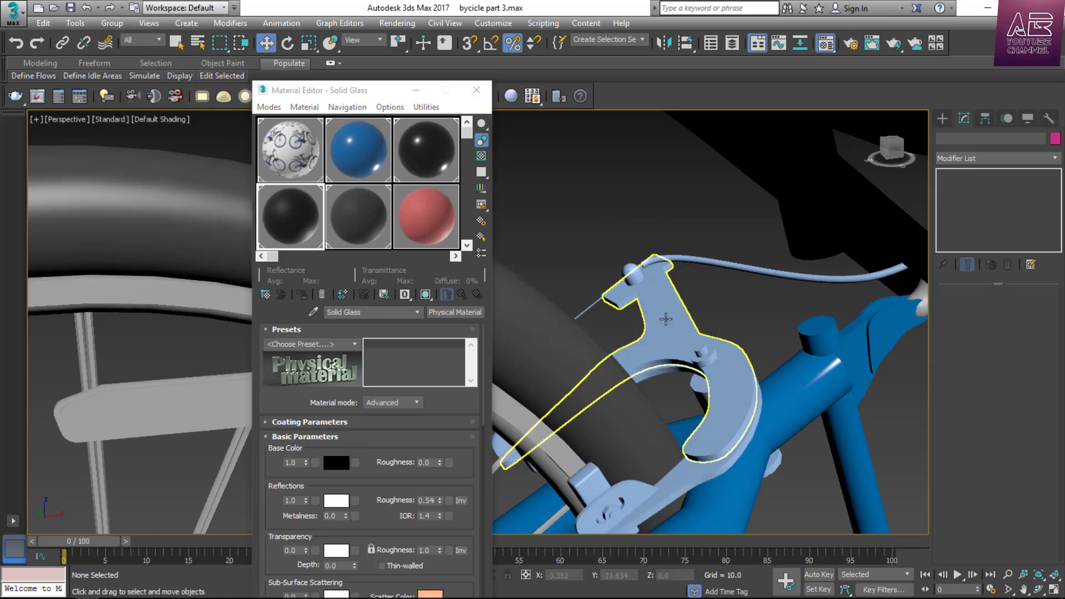
Assign the matte black Solid Glass material to the two curved arms of the rear brake.
{"action": "left_click", "coordinate": [666, 319]}
{"action": "left_click", "coordinate": [690, 476]}
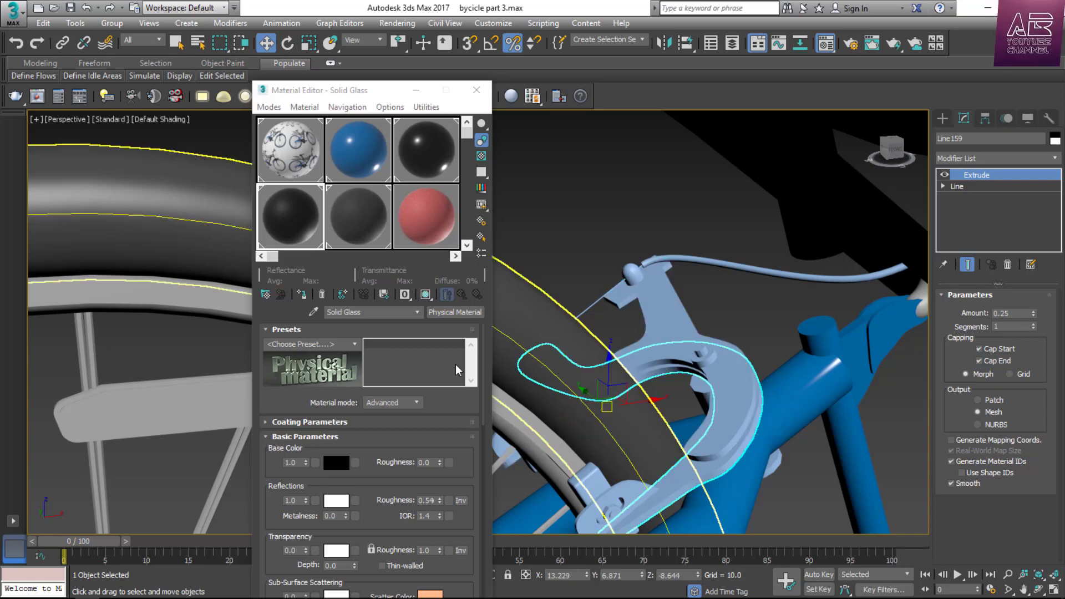
{"action": "left_click", "coordinate": [302, 294]}
{"action": "left_click", "coordinate": [659, 327]}
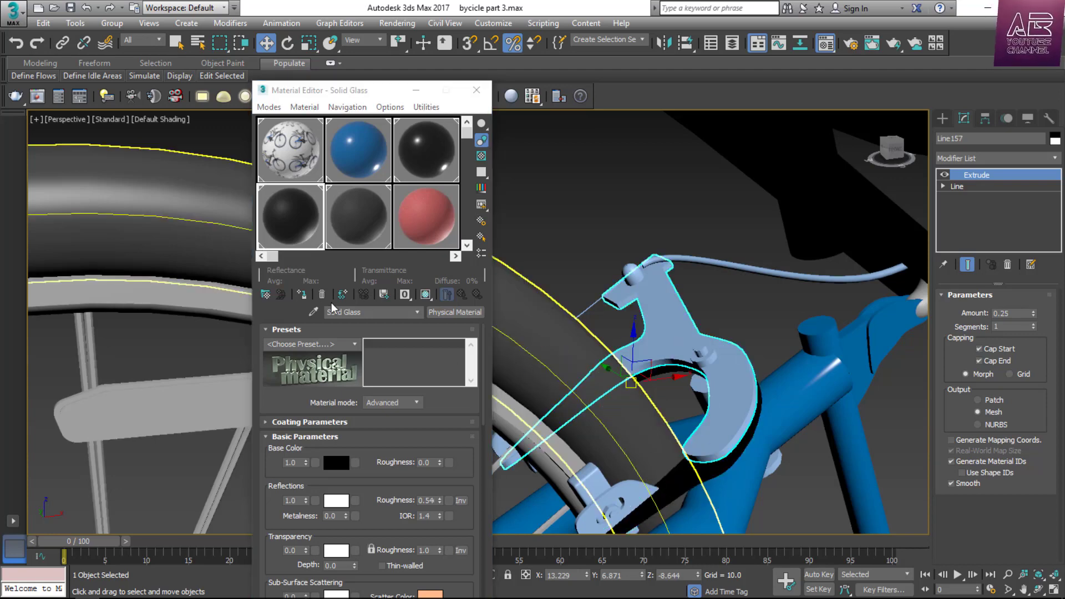
{"action": "left_click", "coordinate": [302, 294]}
Assign the rubber Ceramic material to the two rear brake pads on either side of the wheel rim.
{"action": "left_click", "coordinate": [575, 349]}
{"action": "left_click", "coordinate": [633, 371]}
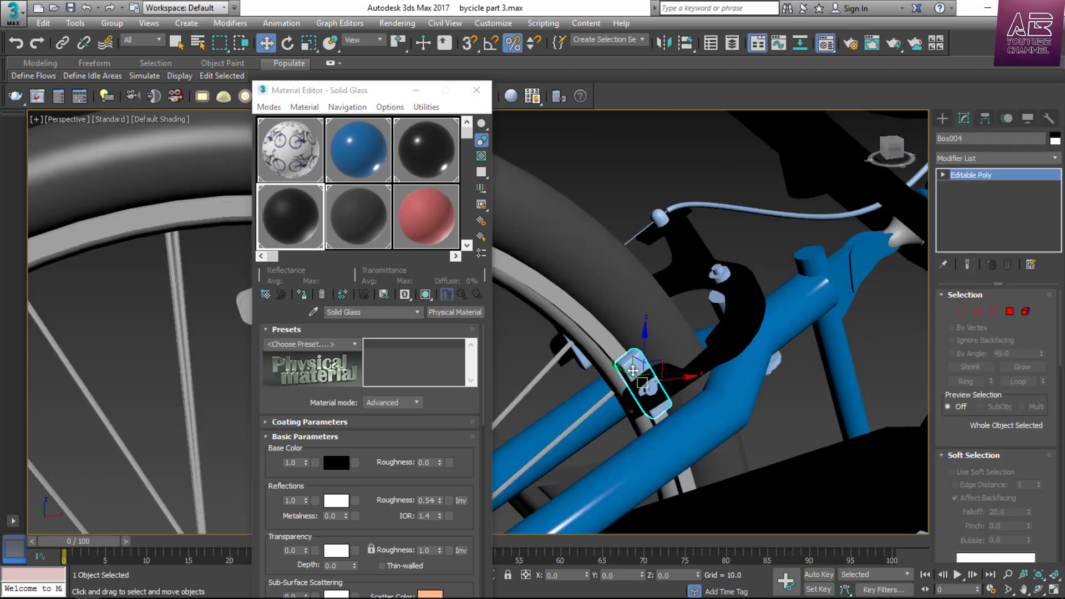
{"action": "left_click", "coordinate": [573, 336], "text": "ctrl"}
{"action": "left_click", "coordinate": [355, 214]}
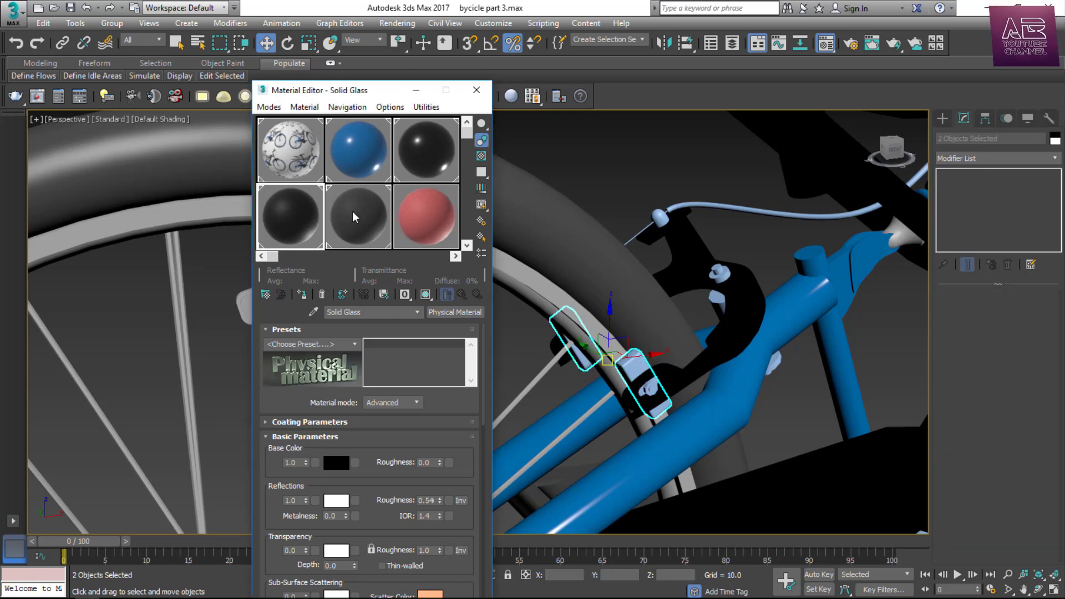
{"action": "left_click", "coordinate": [302, 295]}
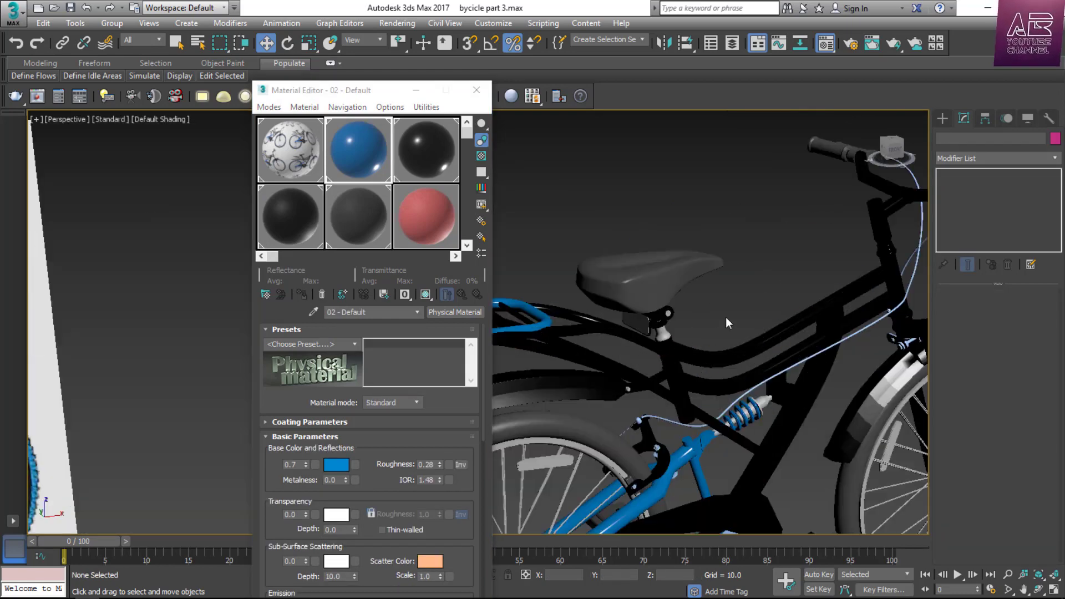
Apply the Brushed Metal preset to the red Wall Paint sample material.
{"action": "left_click", "coordinate": [440, 221]}
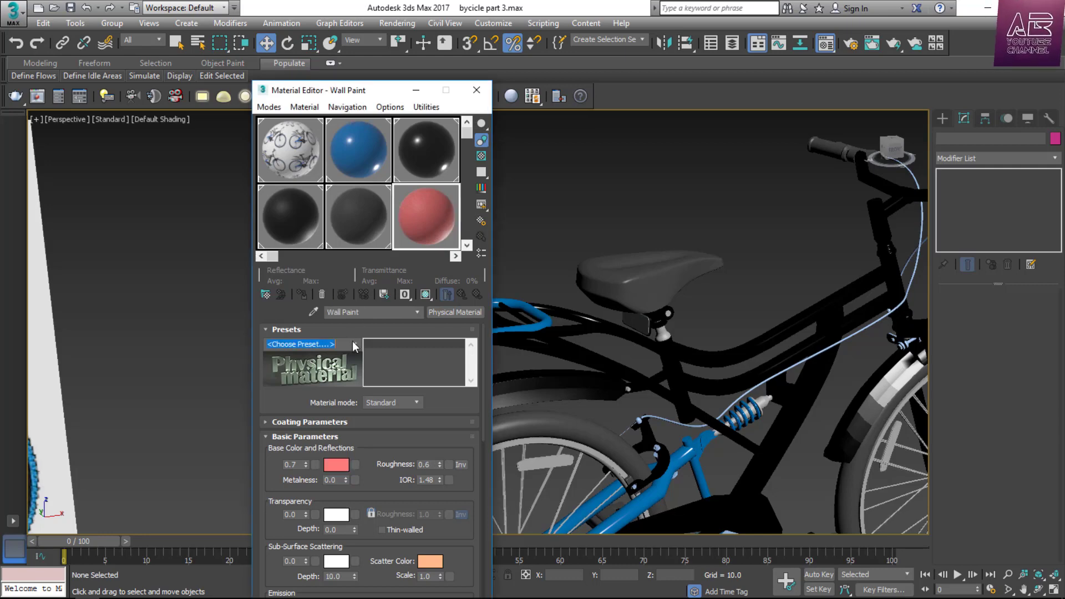
{"action": "left_click", "coordinate": [353, 342]}
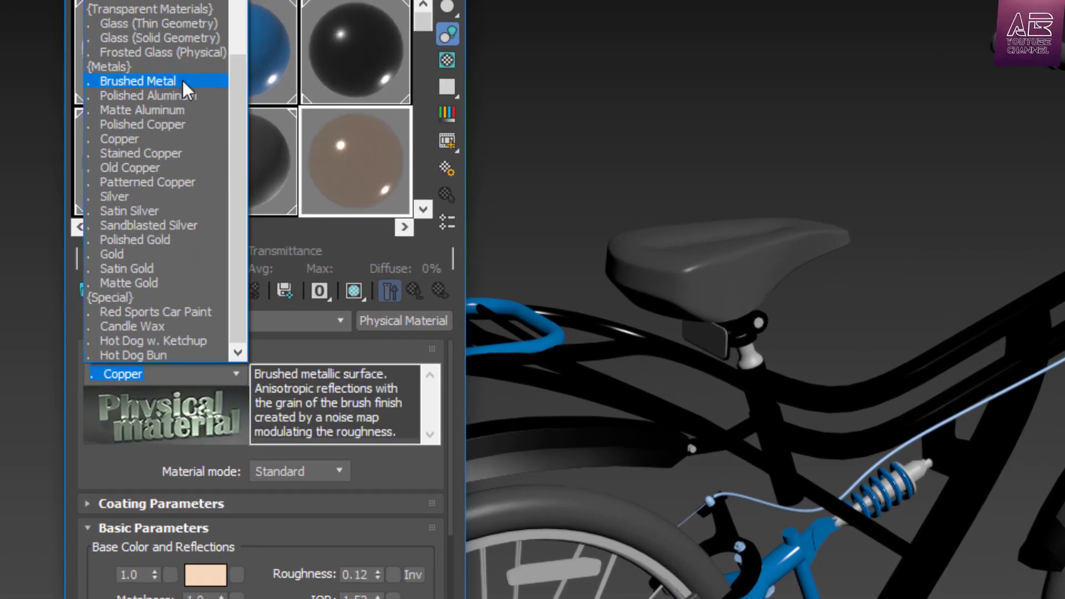
{"action": "left_click", "coordinate": [182, 82]}
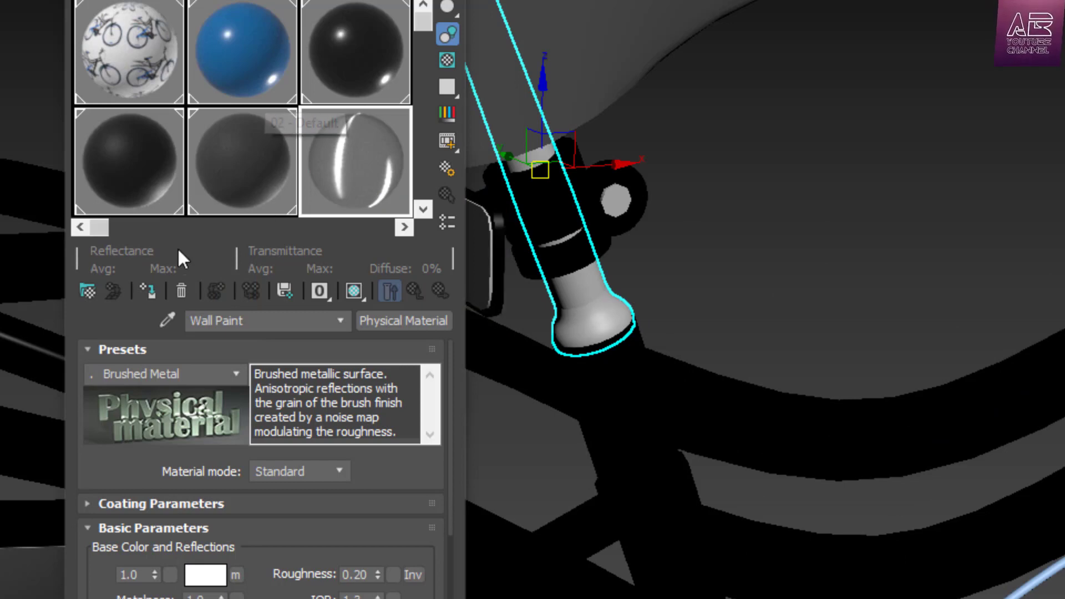
Assign the brushed metal Wall Paint material to the rear brake's rounded caps, bolts and thin inner cable.
{"action": "left_click", "coordinate": [215, 291]}
{"action": "left_click", "coordinate": [610, 200]}
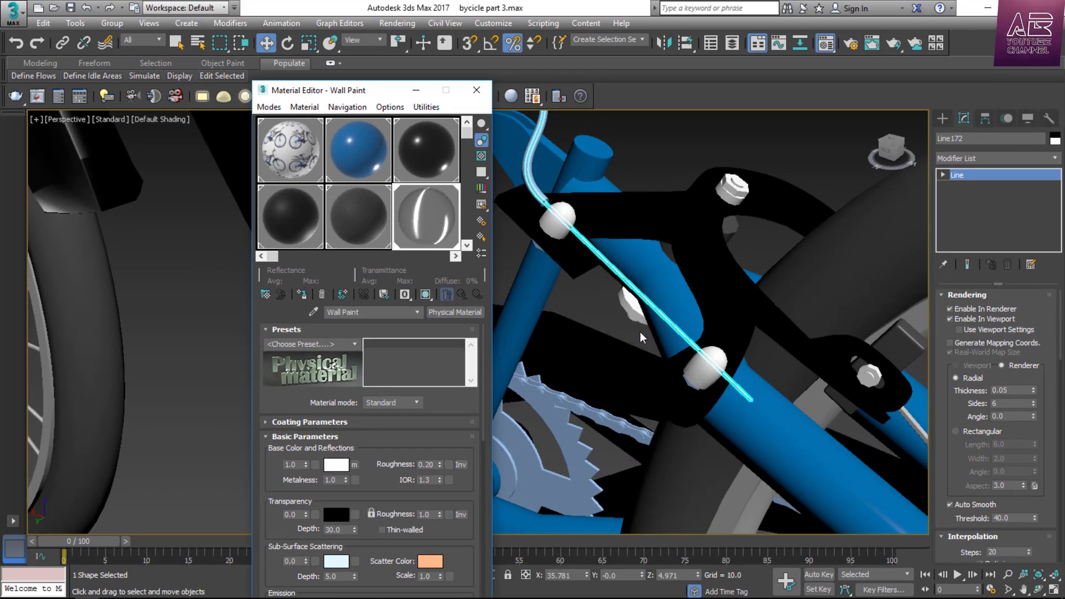
{"action": "left_click", "coordinate": [676, 135]}
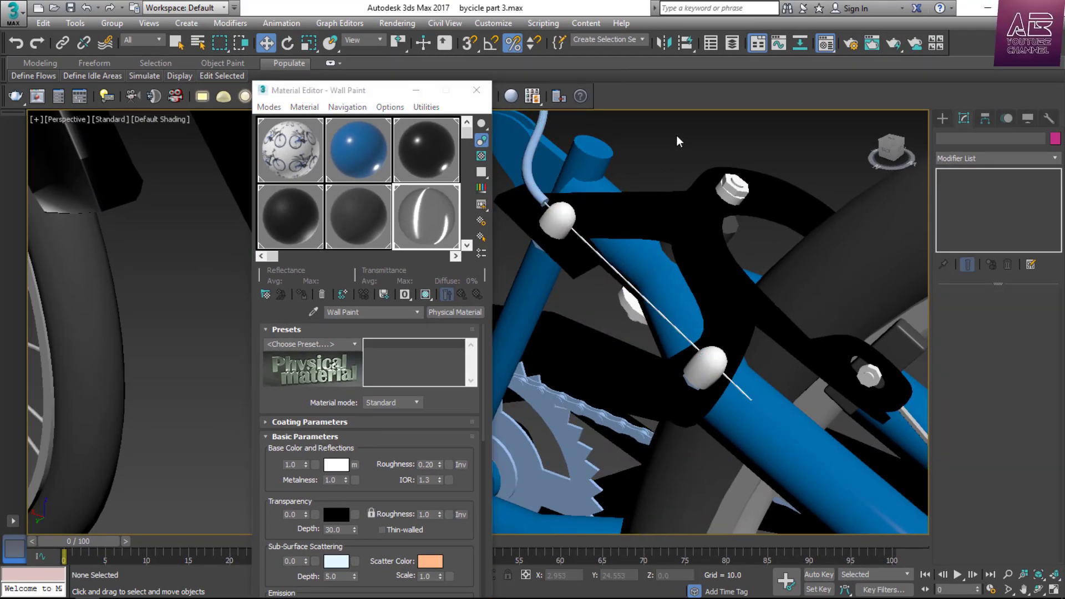
Assign the matte black Solid Glass material to the outer cable housings of the rear and front brakes.
{"action": "left_click", "coordinate": [632, 300]}
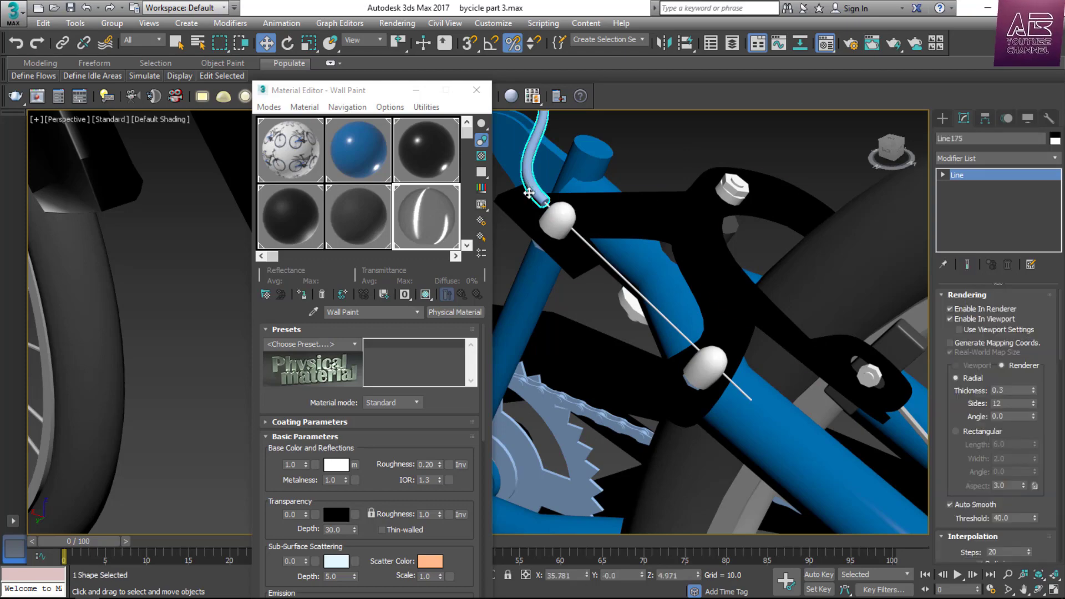
{"action": "left_click", "coordinate": [321, 300]}
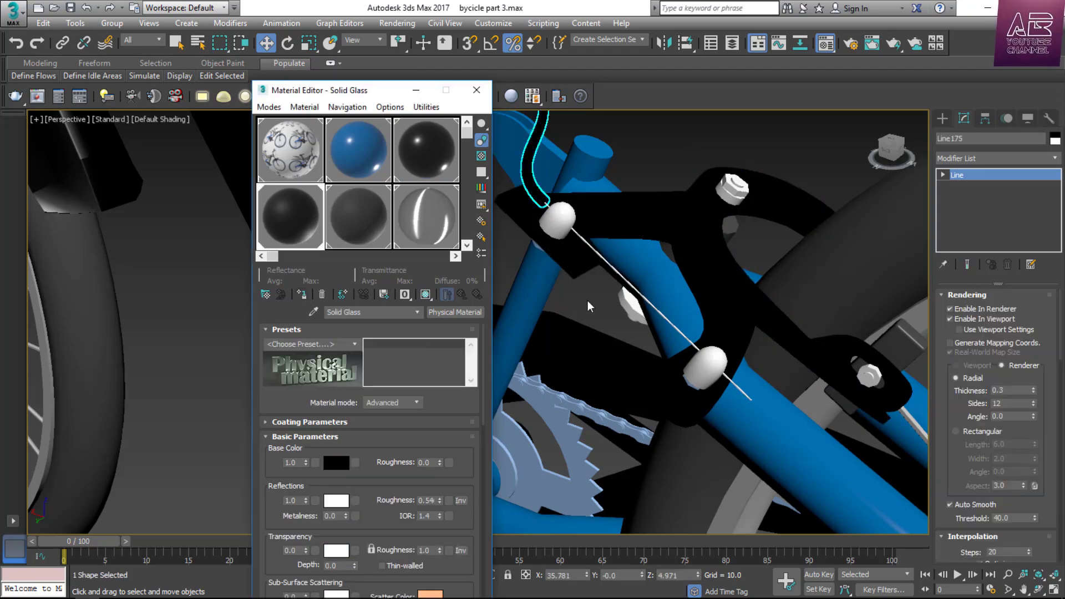
{"action": "scroll", "coordinate": [624, 256], "scroll_direction": "down", "scroll_amount": 8}
{"action": "scroll", "coordinate": [606, 241], "scroll_direction": "up", "scroll_amount": 10}
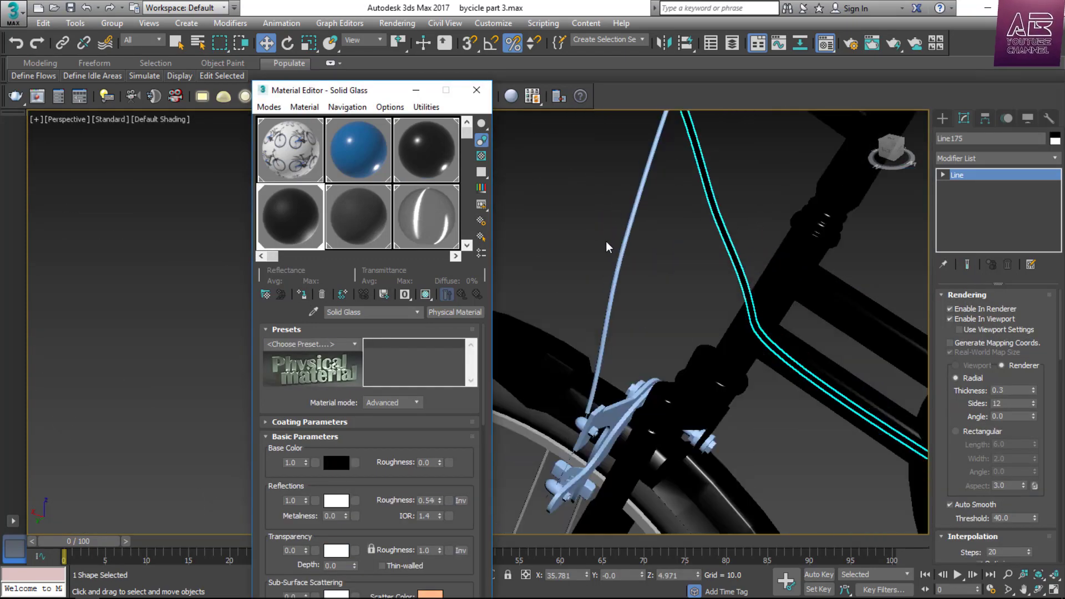
{"action": "left_click", "coordinate": [620, 333]}
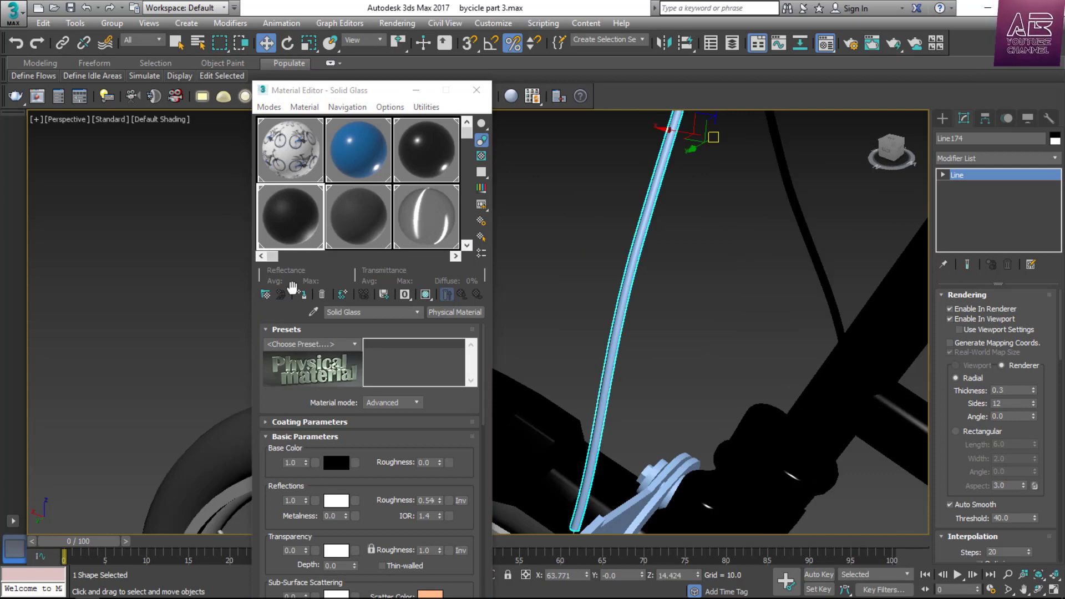
{"action": "left_click", "coordinate": [302, 294]}
Assign the brushed metal Wall Paint material to the thin inner cable at the front brake.
{"action": "scroll", "coordinate": [688, 317], "scroll_direction": "down", "scroll_amount": 6}
{"action": "scroll", "coordinate": [691, 317], "scroll_direction": "up", "scroll_amount": 6}
{"action": "scroll", "coordinate": [715, 297], "scroll_direction": "up", "scroll_amount": 4}
{"action": "left_click", "coordinate": [648, 290]}
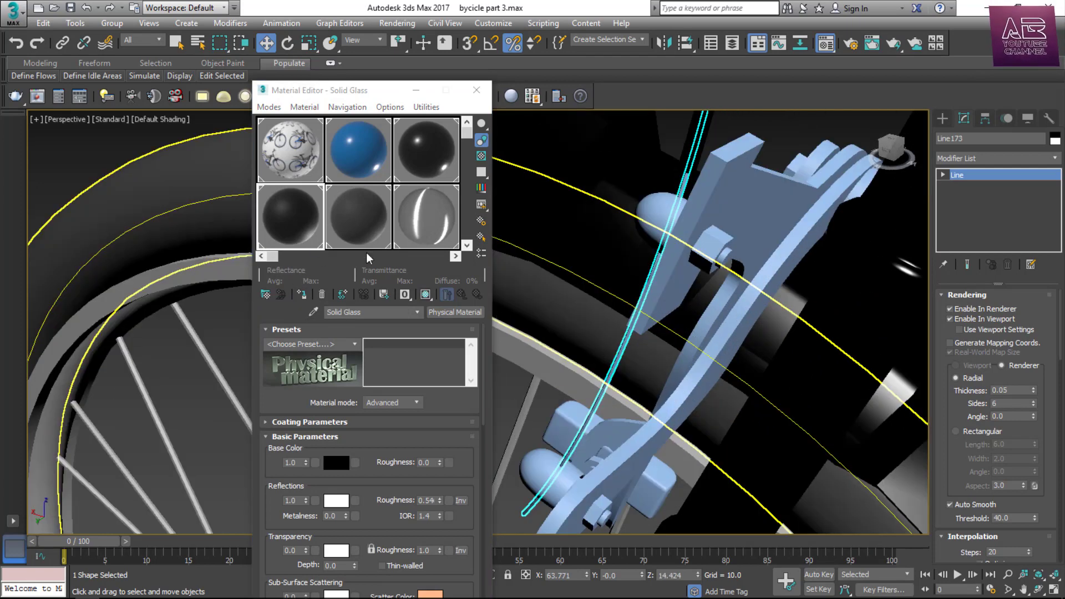
{"action": "left_click", "coordinate": [417, 233]}
Ungroup the front brake assembly and assign the matte black Solid Glass material to its two curved arms.
{"action": "left_click", "coordinate": [568, 442]}
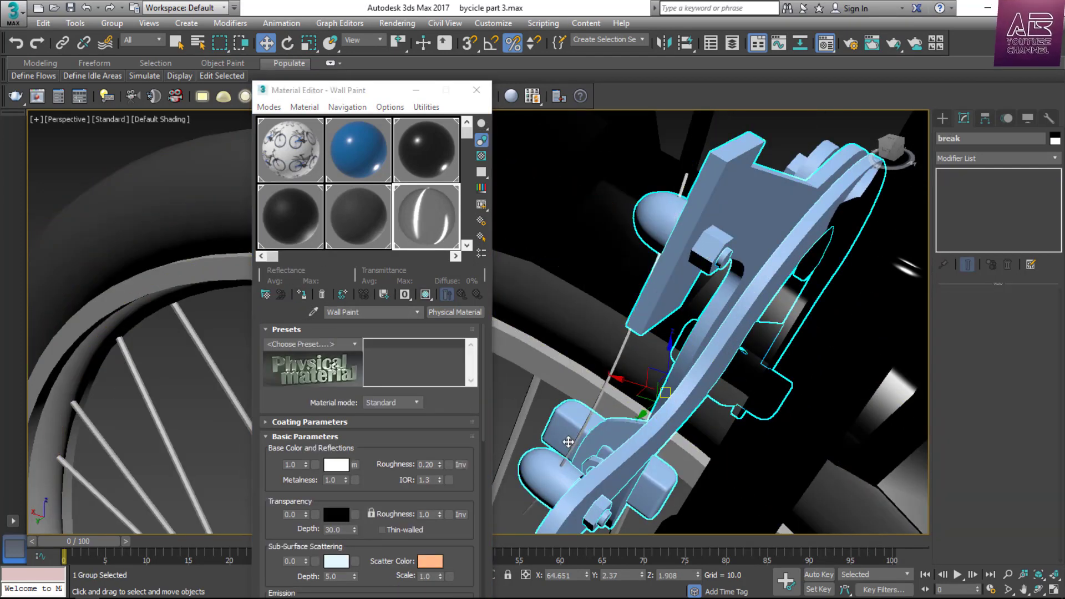
{"action": "left_click", "coordinate": [112, 23]}
{"action": "left_click", "coordinate": [129, 48]}
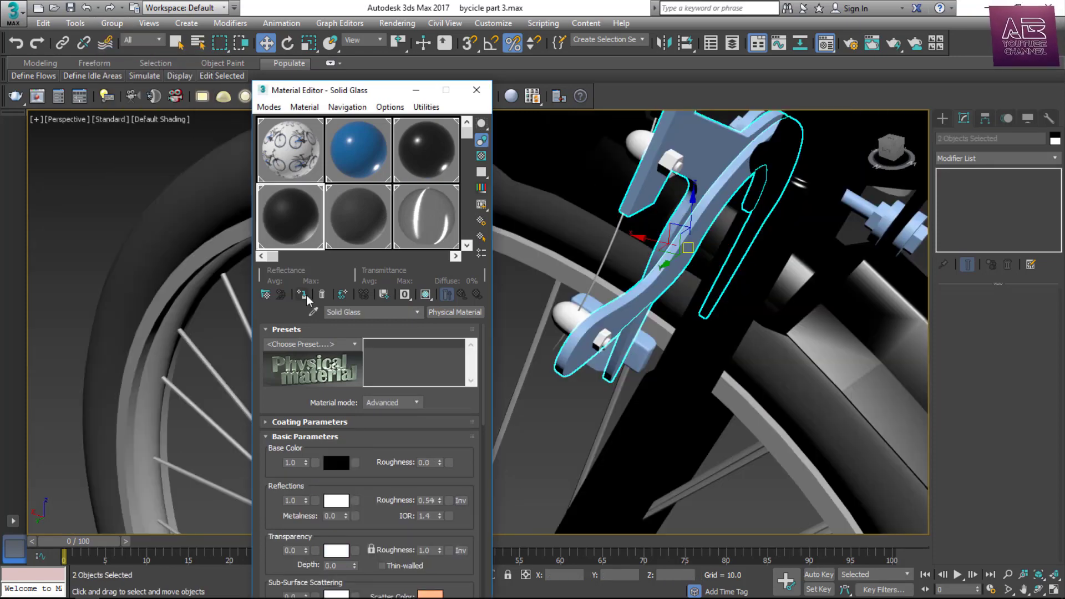
{"action": "left_click", "coordinate": [301, 294]}
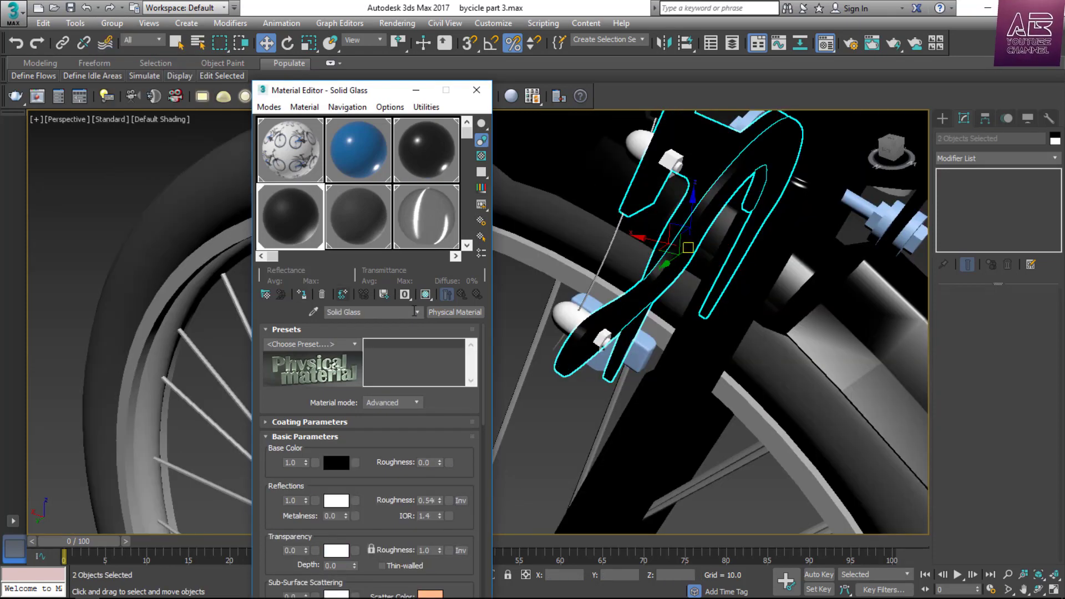
Assign the rubber Ceramic material to the two front brake pads on either side of the wheel rim.
{"action": "middle_click_drag", "start_coordinate": [654, 311], "coordinate": [776, 277], "text": "alt"}
{"action": "left_click", "coordinate": [621, 355]}
{"action": "middle_click_drag", "start_coordinate": [622, 355], "coordinate": [660, 338], "text": "alt"}
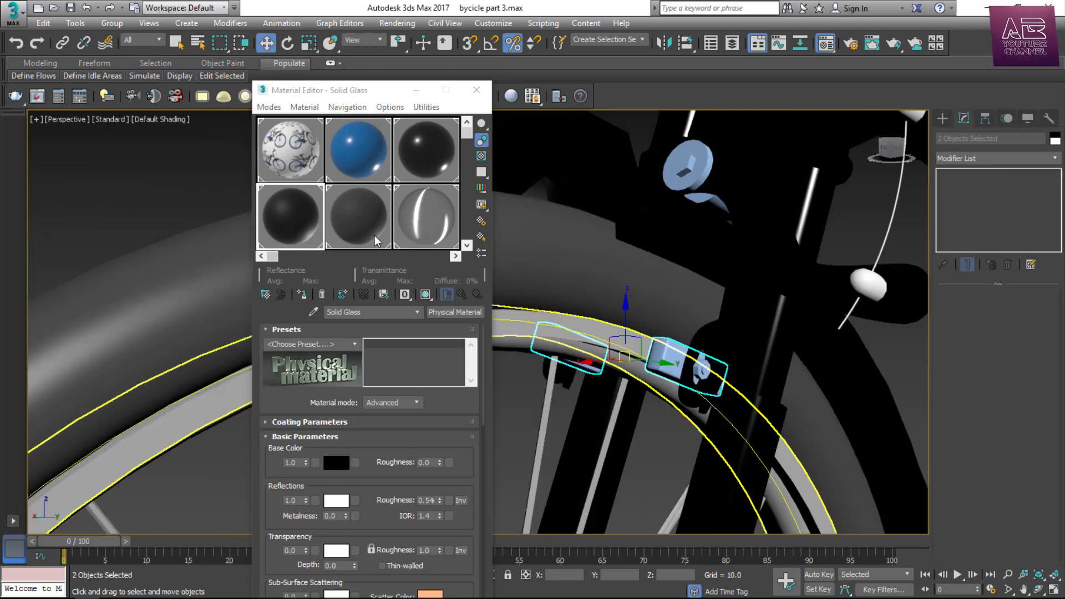
{"action": "left_click", "coordinate": [372, 232]}
{"action": "left_click", "coordinate": [301, 295]}
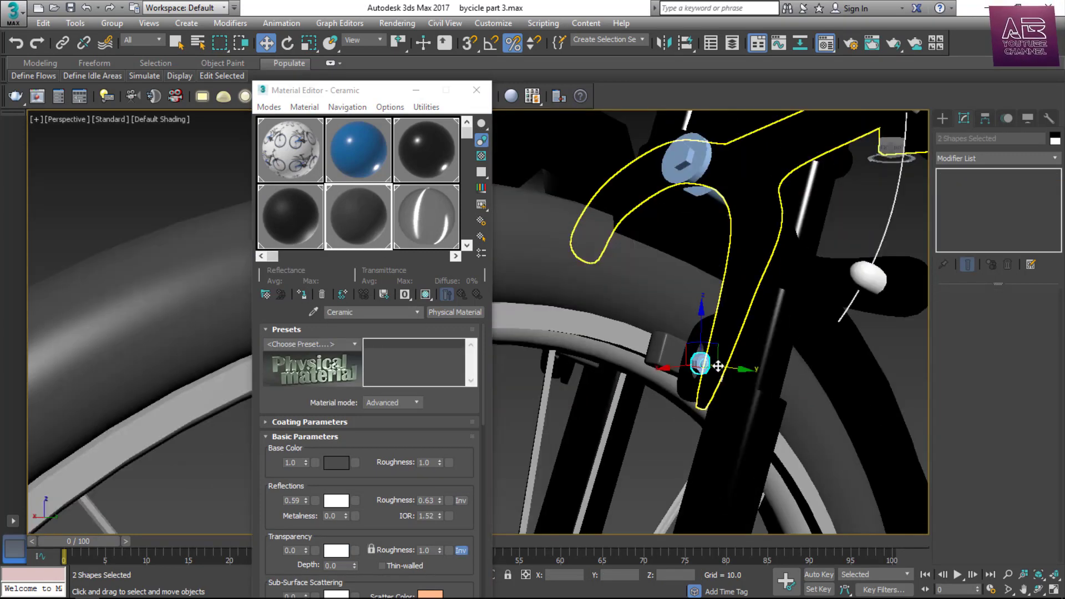
Assign the brushed metal Wall Paint material to the flat outer ring of the front wheel rim.
{"action": "middle_click_drag", "start_coordinate": [805, 250], "coordinate": [888, 178], "text": "alt"}
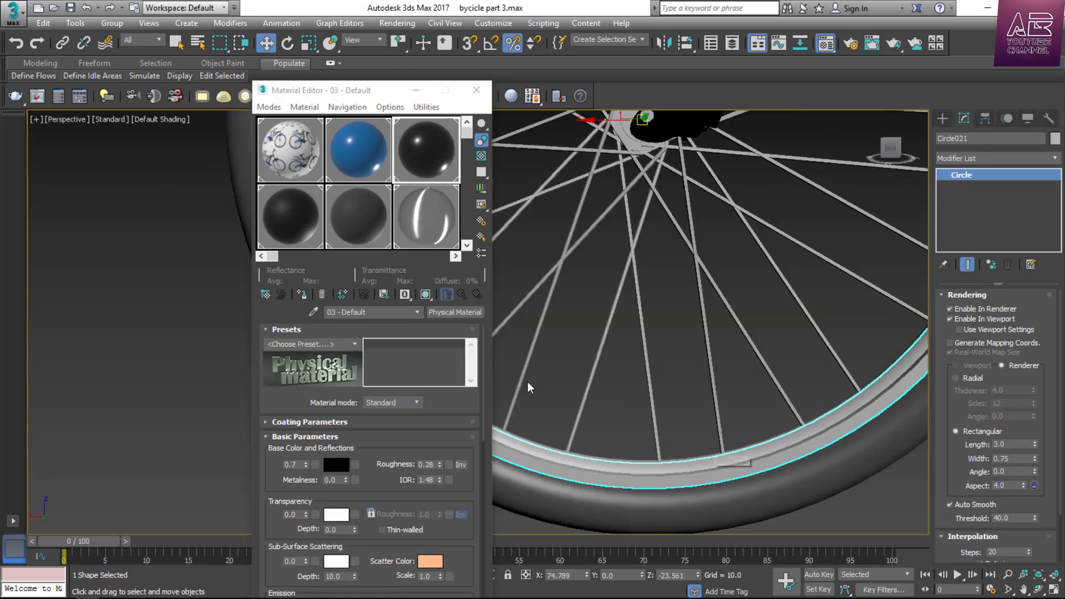
{"action": "left_click", "coordinate": [425, 228]}
{"action": "left_click", "coordinate": [302, 294]}
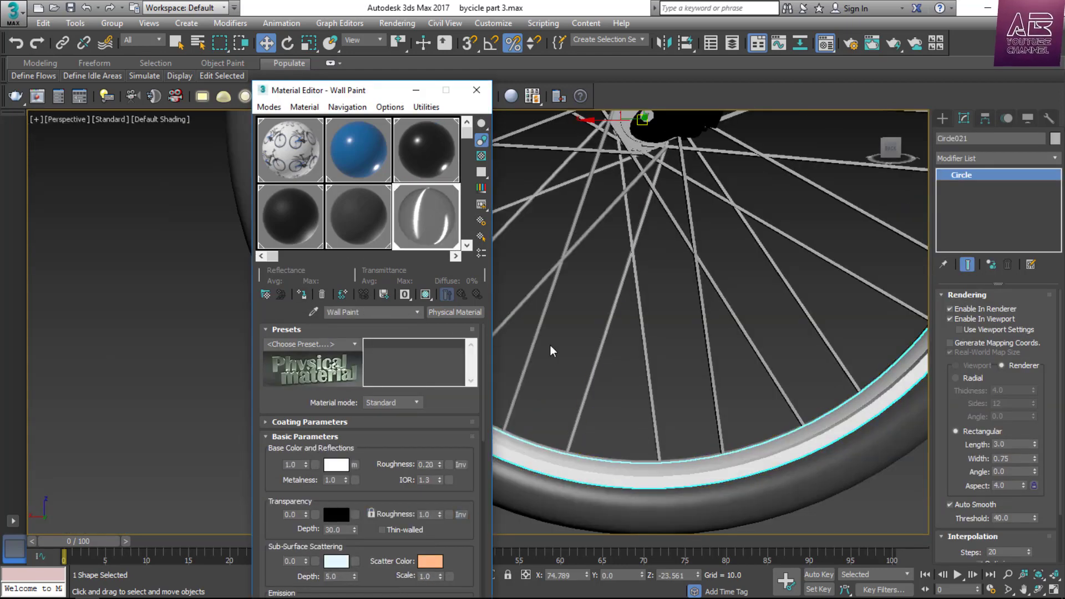
Assign the glossy blue 02 - Default material to the round inner ring of the front wheel rim.
{"action": "left_click", "coordinate": [634, 412]}
{"action": "left_click", "coordinate": [627, 466]}
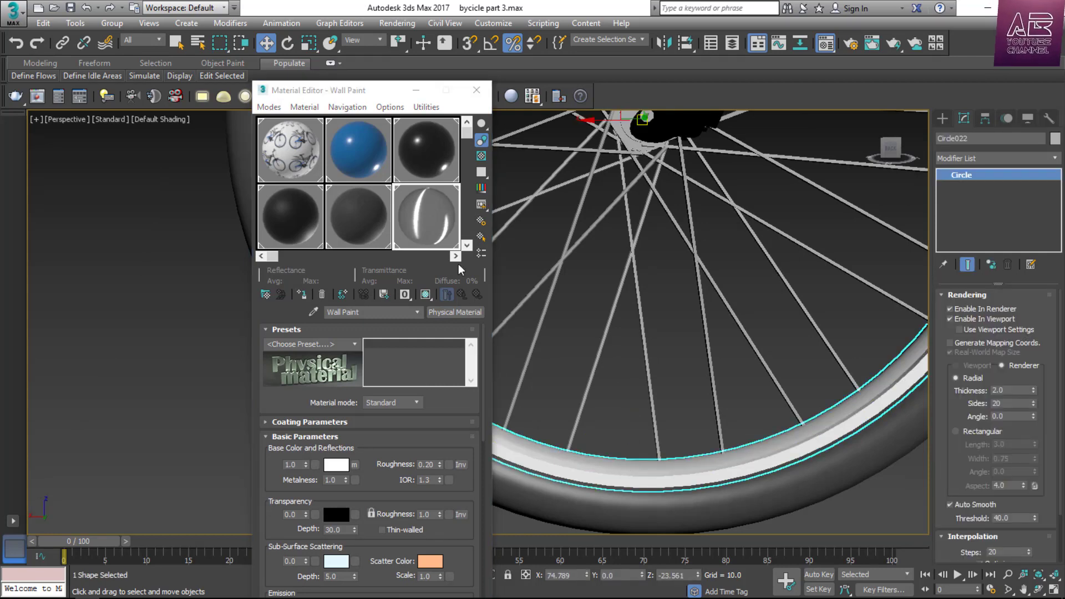
{"action": "left_click", "coordinate": [359, 150]}
{"action": "left_click", "coordinate": [302, 294]}
{"action": "left_click", "coordinate": [630, 412]}
{"action": "scroll", "coordinate": [629, 400], "scroll_direction": "down", "scroll_amount": 5}
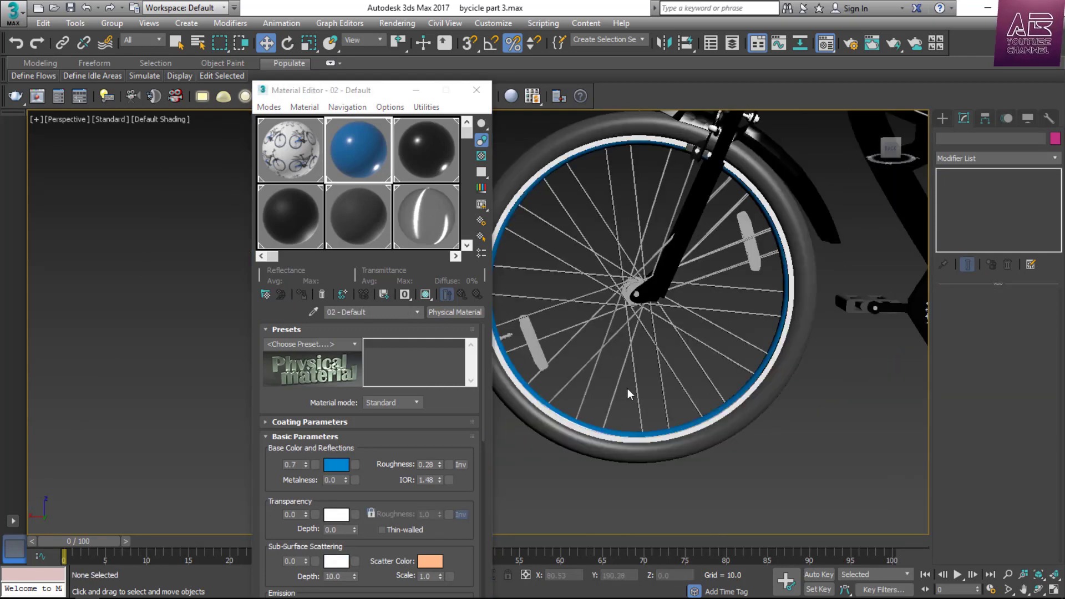
Select all spokes of the front wheel and assign them the brushed metal Wall Paint material.
{"action": "scroll", "coordinate": [627, 388], "scroll_direction": "up", "scroll_amount": 3}
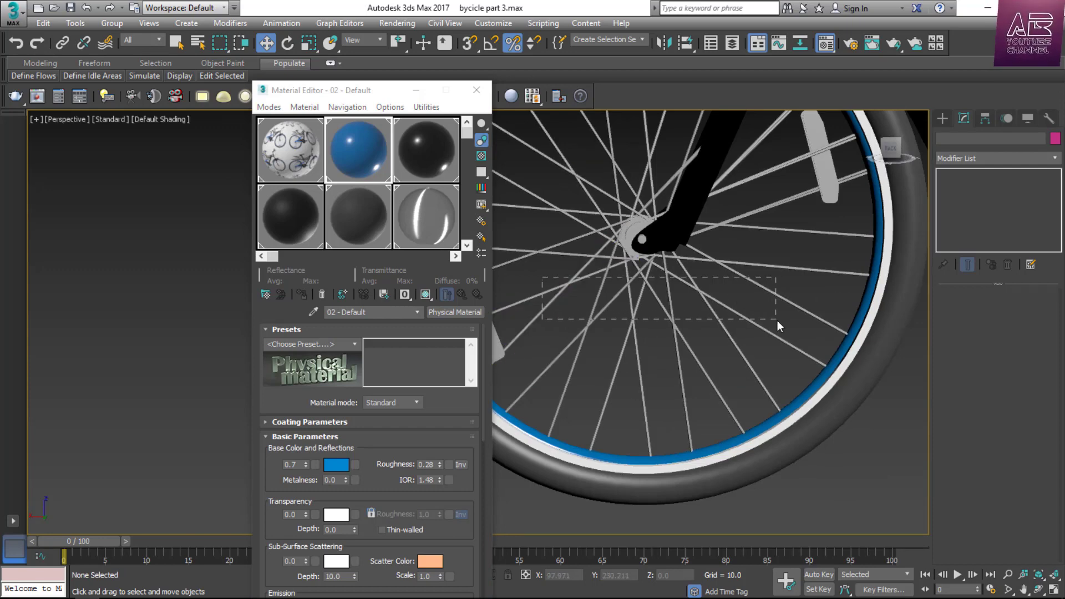
{"action": "left_click_drag", "start_coordinate": [778, 321], "coordinate": [778, 320]}
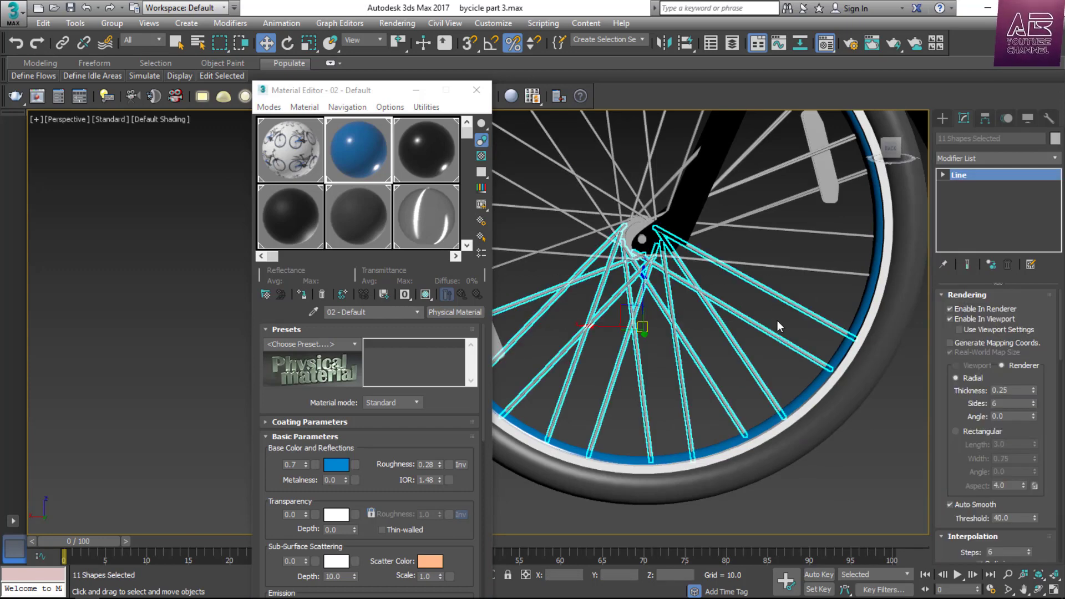
{"action": "left_click", "coordinate": [775, 162], "text": "ctrl"}
{"action": "left_click", "coordinate": [763, 141], "text": "ctrl"}
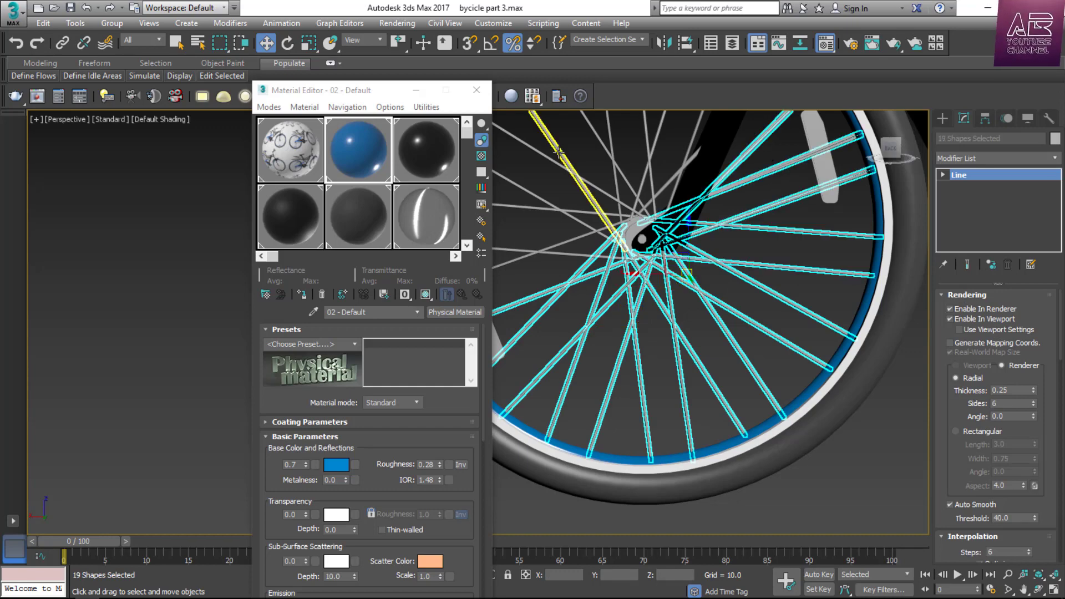
{"action": "left_click_drag", "start_coordinate": [680, 167], "coordinate": [562, 288], "text": "ctrl"}
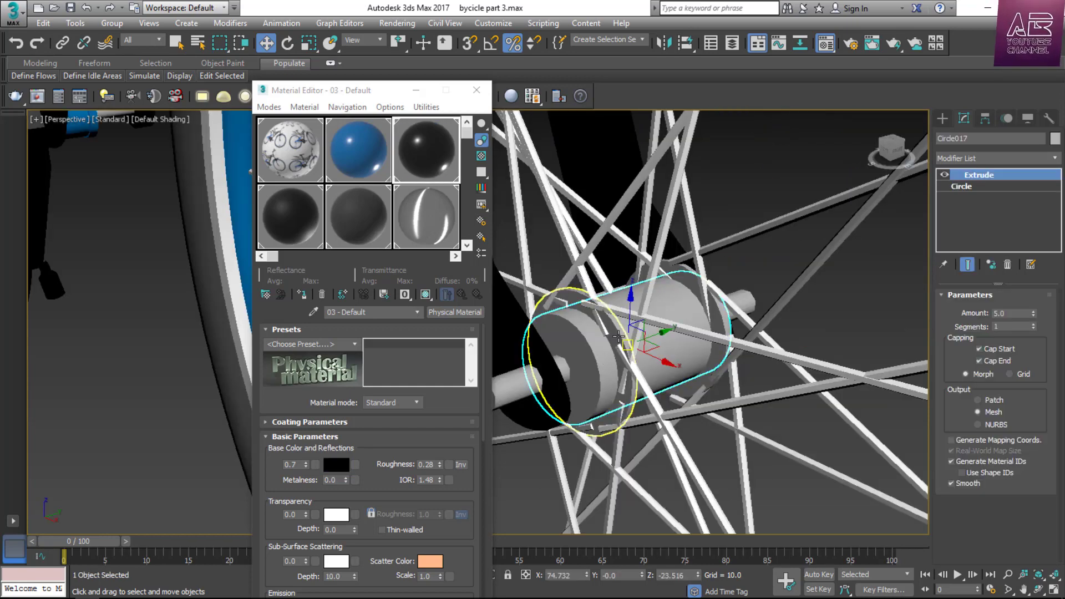
Assign the brushed metal Wall Paint material to the front wheel's hub cylinder and its flanges.
{"action": "left_click", "coordinate": [619, 335], "text": "ctrl"}
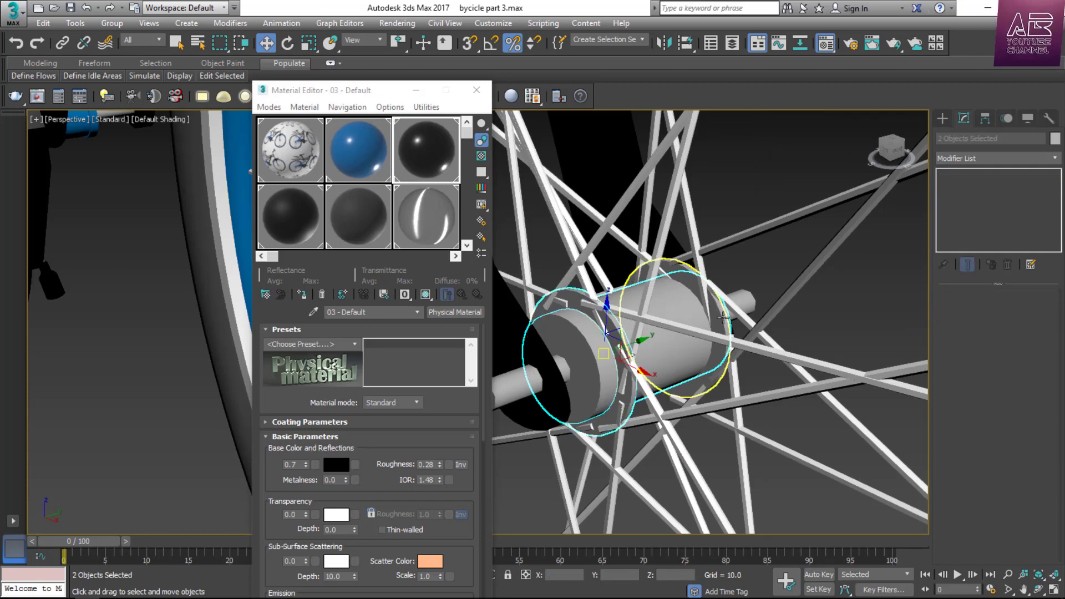
{"action": "left_click", "coordinate": [426, 216]}
{"action": "left_click", "coordinate": [301, 294]}
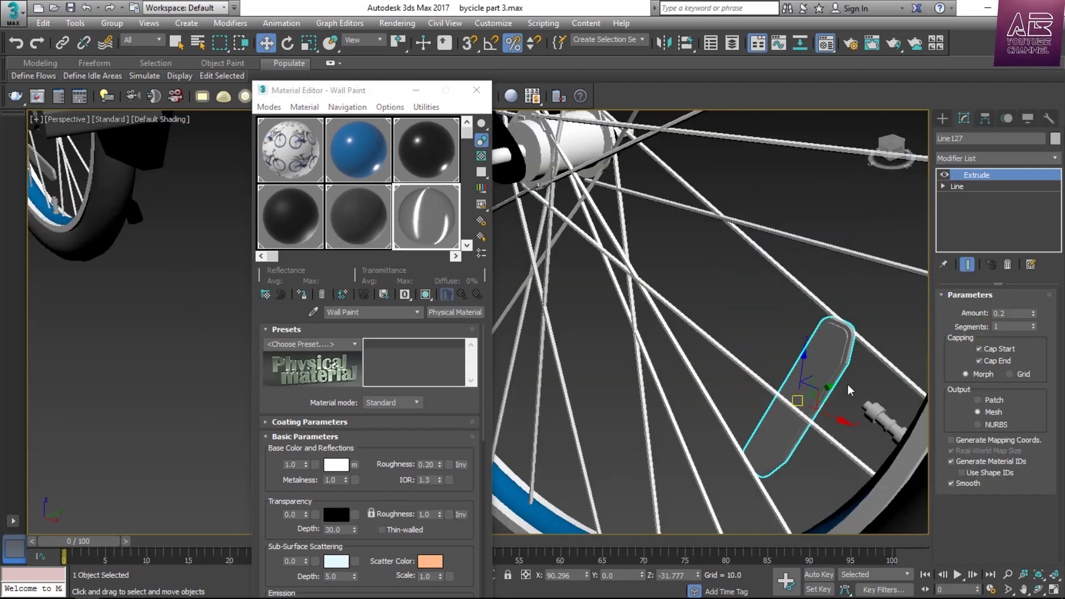
Assign the matte black Solid Glass material to the frames of the front wheel's two spoke reflectors.
{"action": "scroll", "coordinate": [849, 390], "scroll_direction": "up", "scroll_amount": 3}
{"action": "scroll", "coordinate": [844, 400], "scroll_direction": "down", "scroll_amount": 6}
{"action": "scroll", "coordinate": [685, 228], "scroll_direction": "up", "scroll_amount": 7}
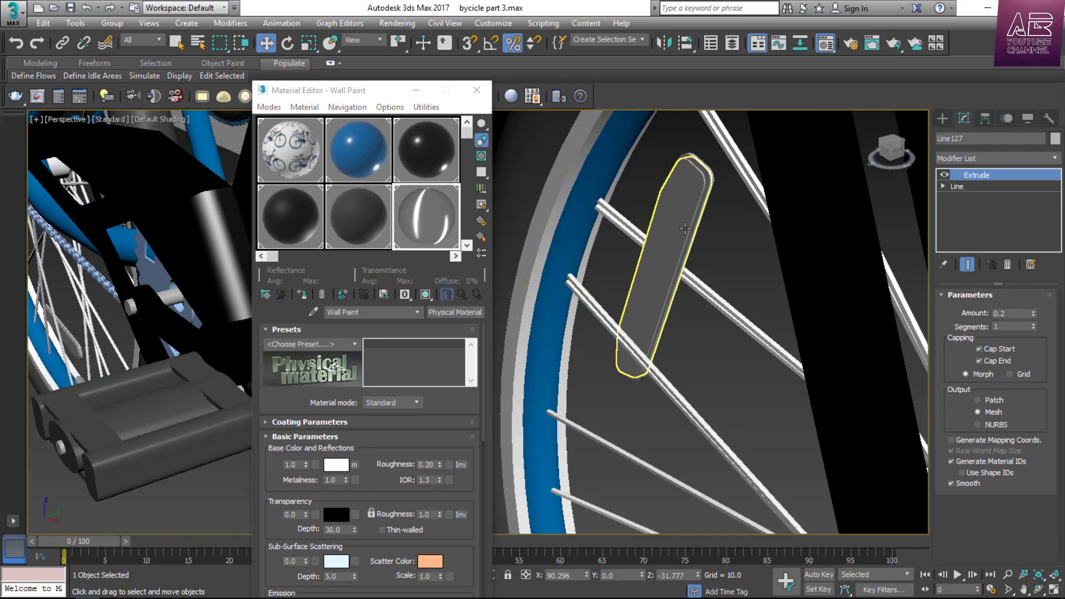
{"action": "left_click", "coordinate": [685, 228], "text": "ctrl"}
{"action": "left_click", "coordinate": [295, 219]}
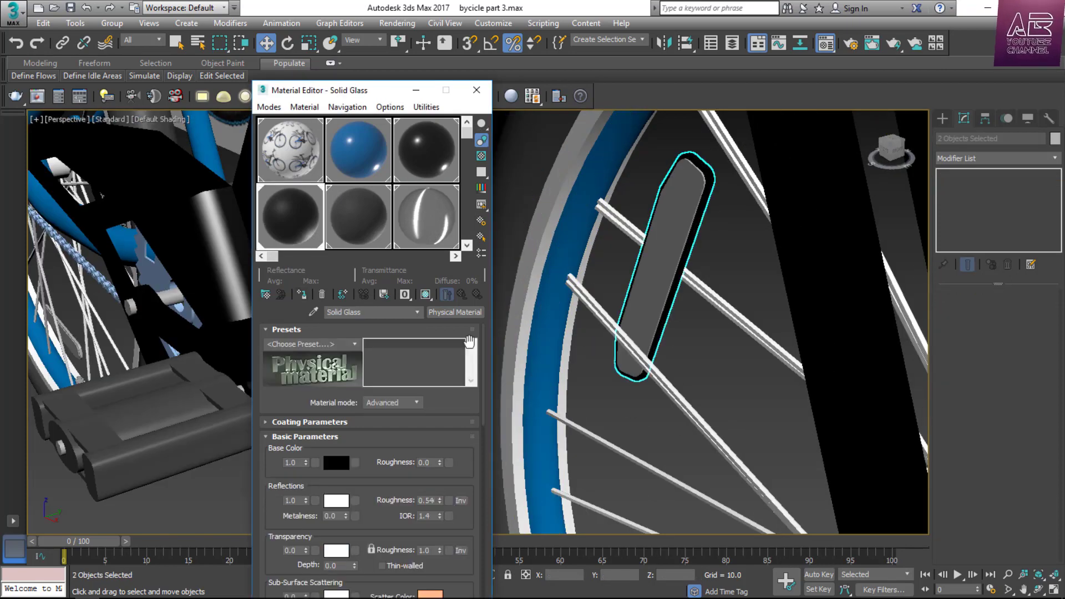
Assign the glossy black 03 - Default material to the kickstand bracket at the rear wheel axle.
{"action": "scroll", "coordinate": [631, 254], "scroll_direction": "down", "scroll_amount": 6}
{"action": "scroll", "coordinate": [631, 254], "scroll_direction": "up", "scroll_amount": 10}
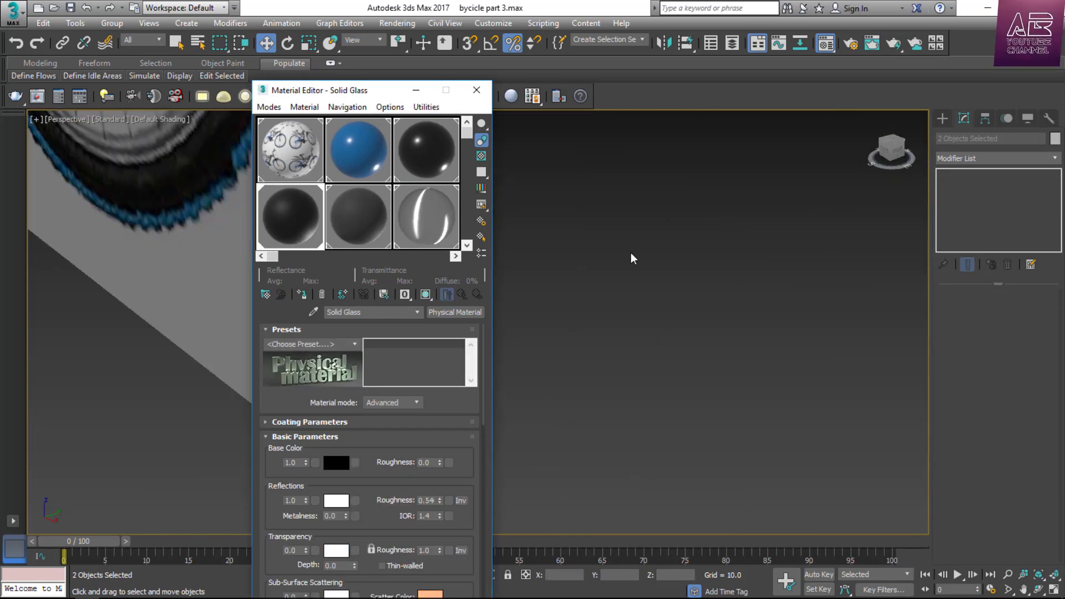
{"action": "scroll", "coordinate": [631, 258], "scroll_direction": "down", "scroll_amount": 5}
{"action": "scroll", "coordinate": [647, 287], "scroll_direction": "up", "scroll_amount": 6}
{"action": "left_click", "coordinate": [647, 287]}
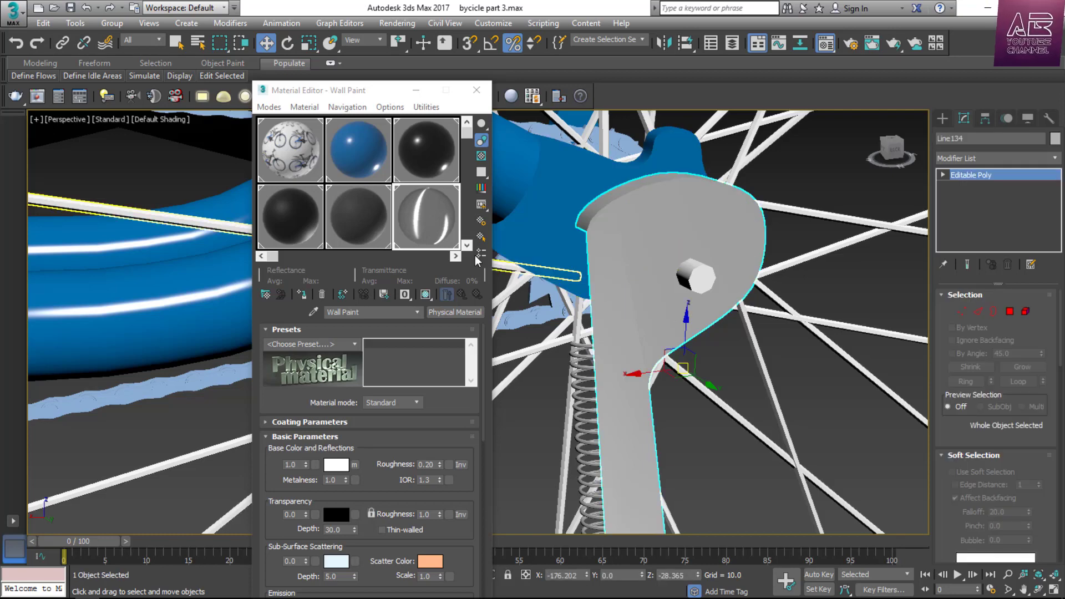
{"action": "left_click", "coordinate": [426, 148]}
{"action": "left_click", "coordinate": [302, 295]}
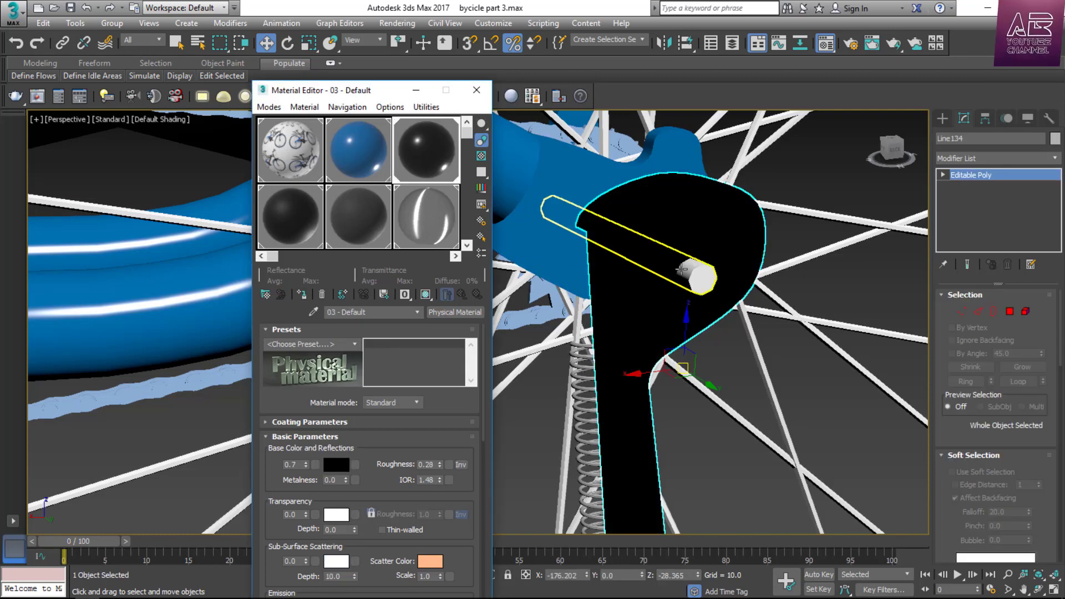
Assign the brushed metal Wall Paint material to the coil spring beside the kickstand bracket.
{"action": "scroll", "coordinate": [683, 269], "scroll_direction": "down", "scroll_amount": 3}
{"action": "left_click", "coordinate": [630, 339]}
{"action": "scroll", "coordinate": [622, 391], "scroll_direction": "up", "scroll_amount": 4}
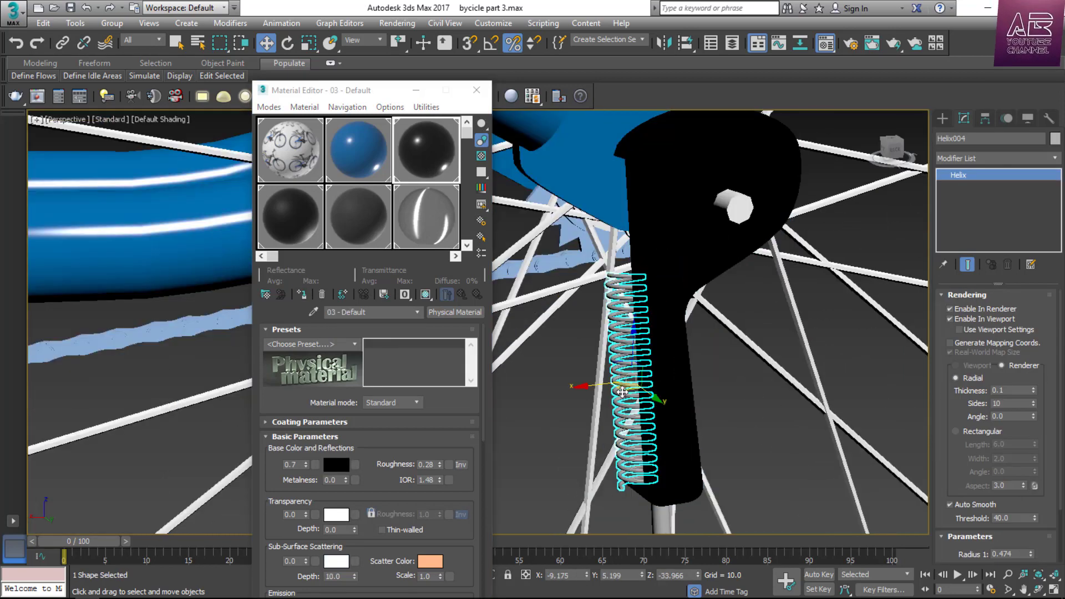
{"action": "left_click", "coordinate": [427, 215]}
{"action": "left_click", "coordinate": [301, 294]}
Assign the glossy black 03 - Default material to the kickstand's straight leg.
{"action": "scroll", "coordinate": [668, 306], "scroll_direction": "down", "scroll_amount": 5}
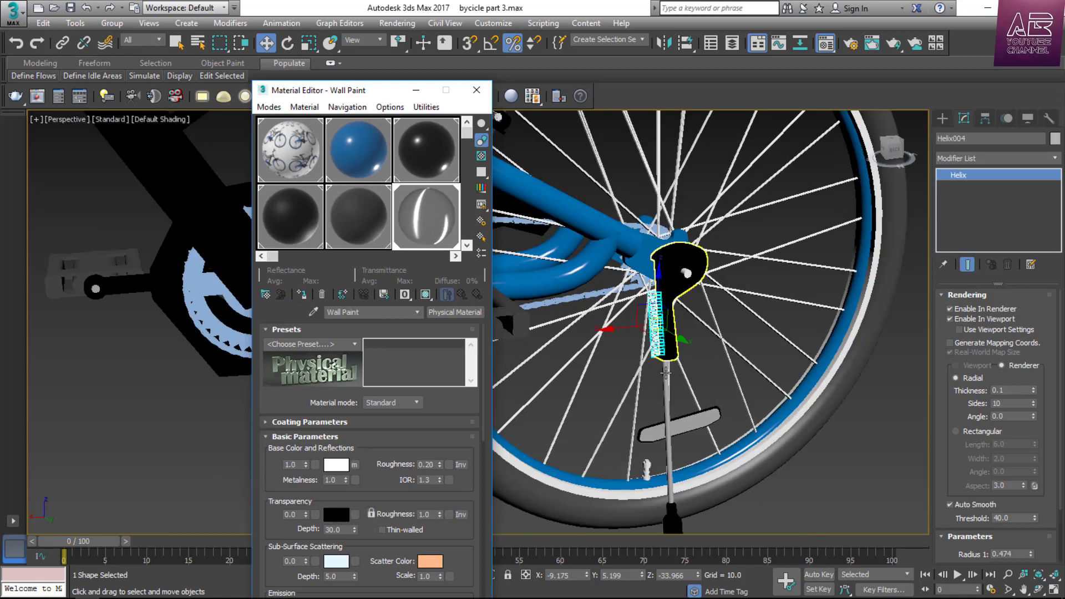
{"action": "left_click", "coordinate": [668, 439]}
{"action": "scroll", "coordinate": [669, 439], "scroll_direction": "up", "scroll_amount": 3}
{"action": "left_click", "coordinate": [426, 150]}
{"action": "left_click", "coordinate": [301, 294]}
{"action": "scroll", "coordinate": [668, 361], "scroll_direction": "down", "scroll_amount": 4}
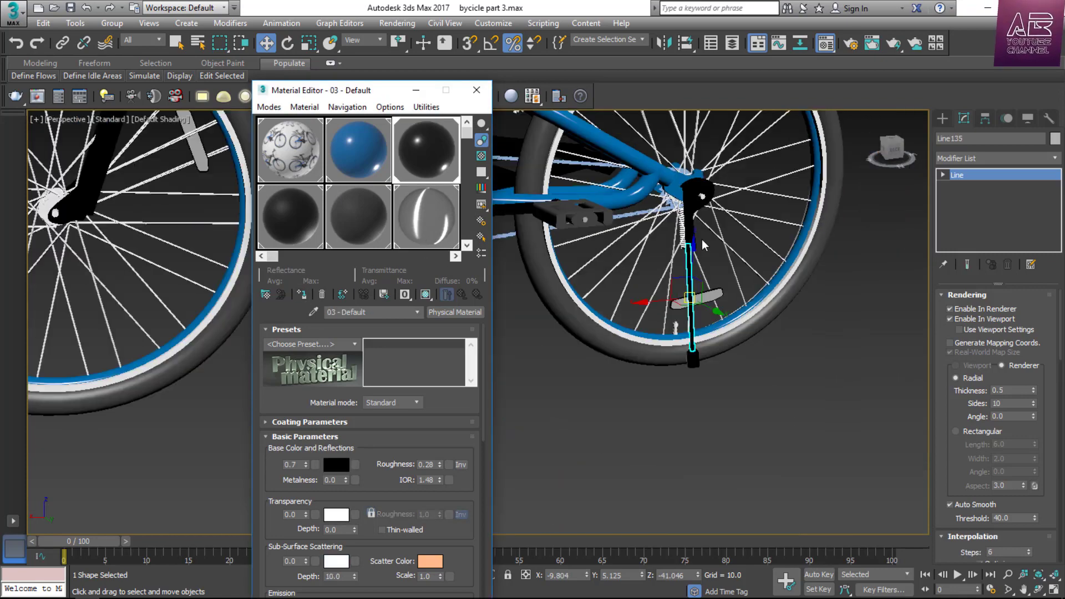
Assign the rubber Ceramic material to the foot at the end of the kickstand.
{"action": "scroll", "coordinate": [668, 362], "scroll_direction": "up", "scroll_amount": 4}
{"action": "left_click", "coordinate": [666, 361]}
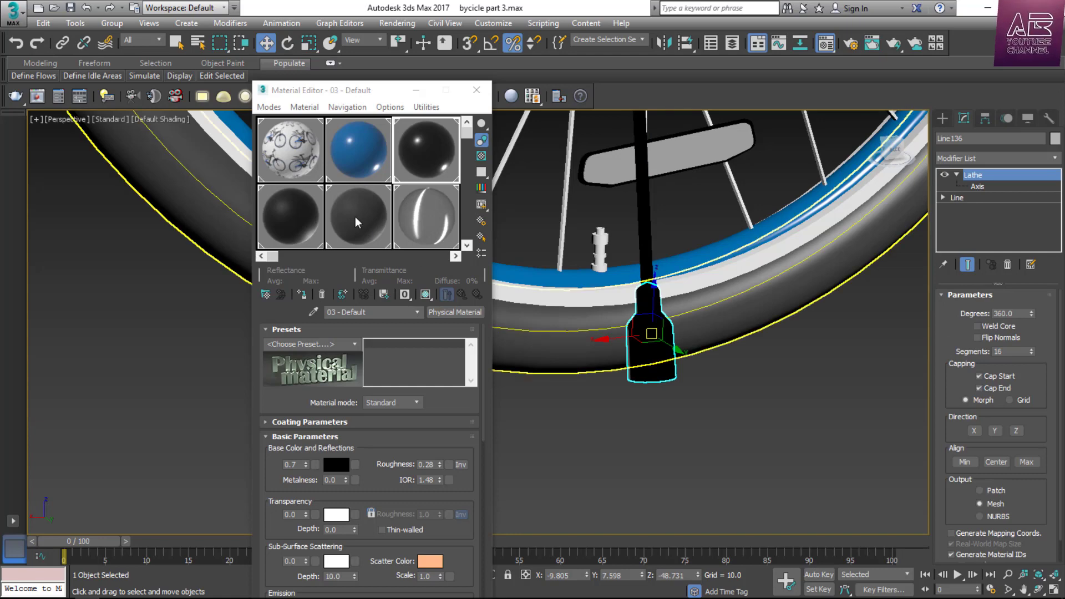
{"action": "left_click", "coordinate": [355, 216]}
{"action": "left_click", "coordinate": [302, 294]}
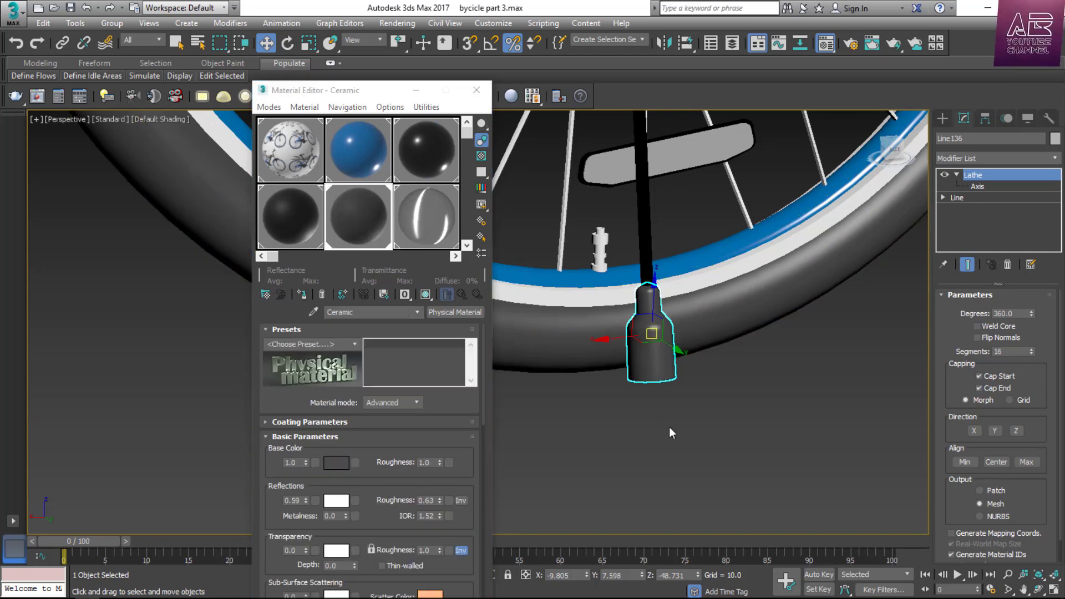
{"action": "left_click", "coordinate": [669, 427]}
Assign the brushed metal Wall Paint material to the toothed front chainring and the chain.
{"action": "scroll", "coordinate": [747, 432], "scroll_direction": "down", "scroll_amount": 6}
{"action": "scroll", "coordinate": [758, 412], "scroll_direction": "up", "scroll_amount": 4}
{"action": "scroll", "coordinate": [555, 360], "scroll_direction": "up", "scroll_amount": 5}
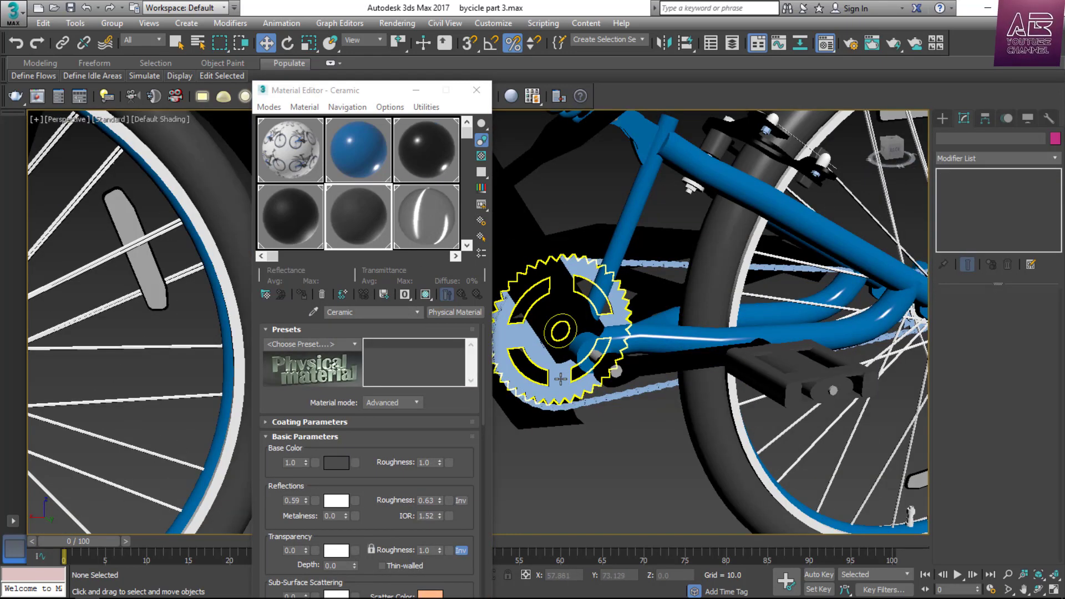
{"action": "left_click", "coordinate": [566, 377]}
{"action": "left_click", "coordinate": [426, 216]}
{"action": "left_click", "coordinate": [302, 295]}
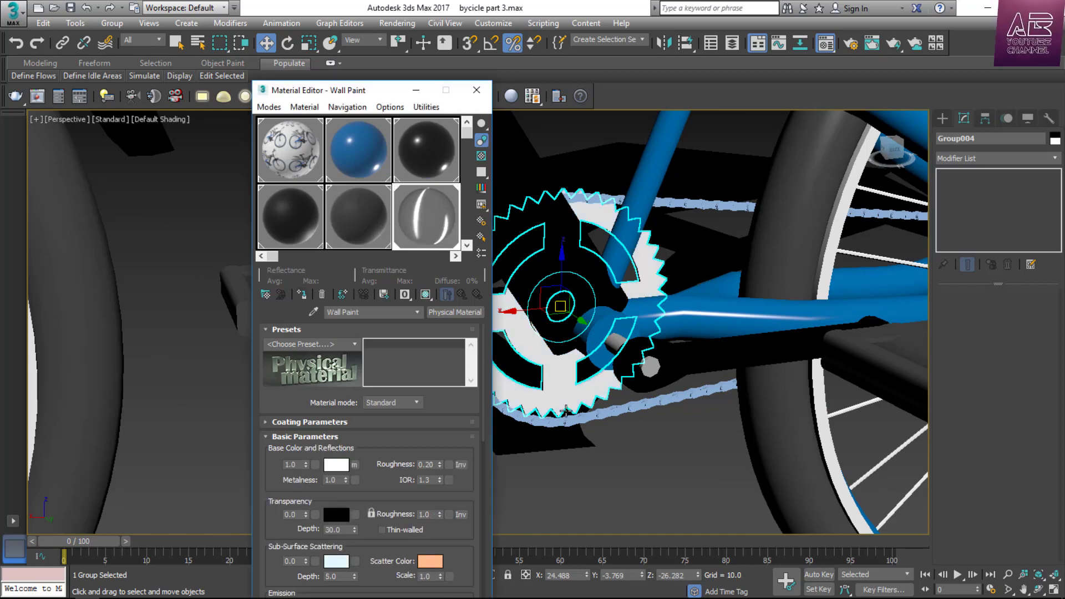
{"action": "left_click", "coordinate": [601, 415]}
{"action": "left_click", "coordinate": [304, 300]}
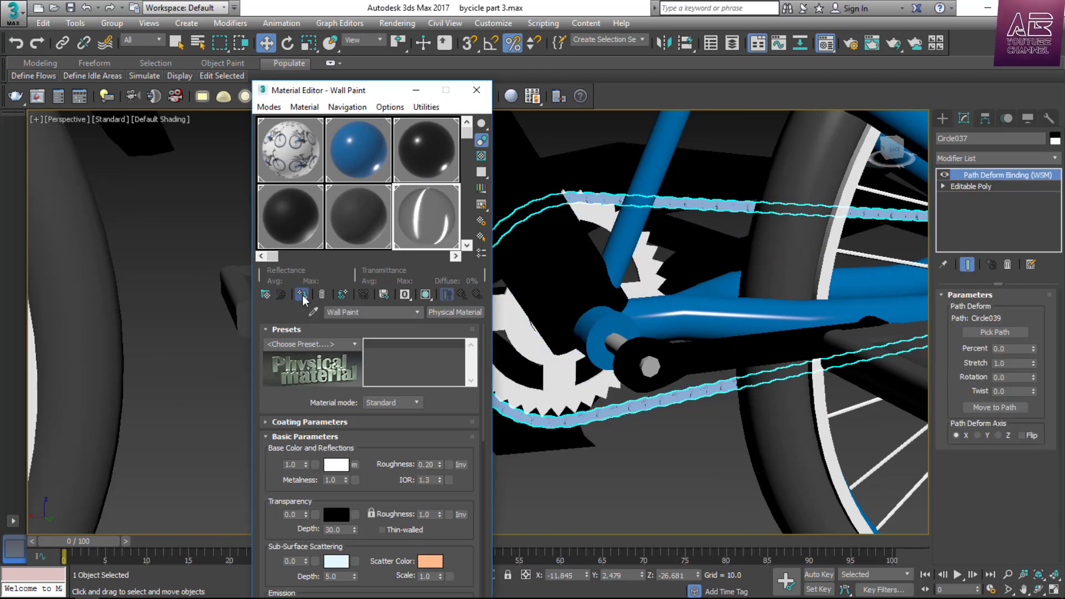
Assign the brushed metal Wall Paint material to the small toothed sprocket at the rear wheel hub.
{"action": "left_click", "coordinate": [677, 477]}
{"action": "scroll", "coordinate": [784, 380], "scroll_direction": "up", "scroll_amount": 5}
{"action": "scroll", "coordinate": [784, 380], "scroll_direction": "down", "scroll_amount": 5}
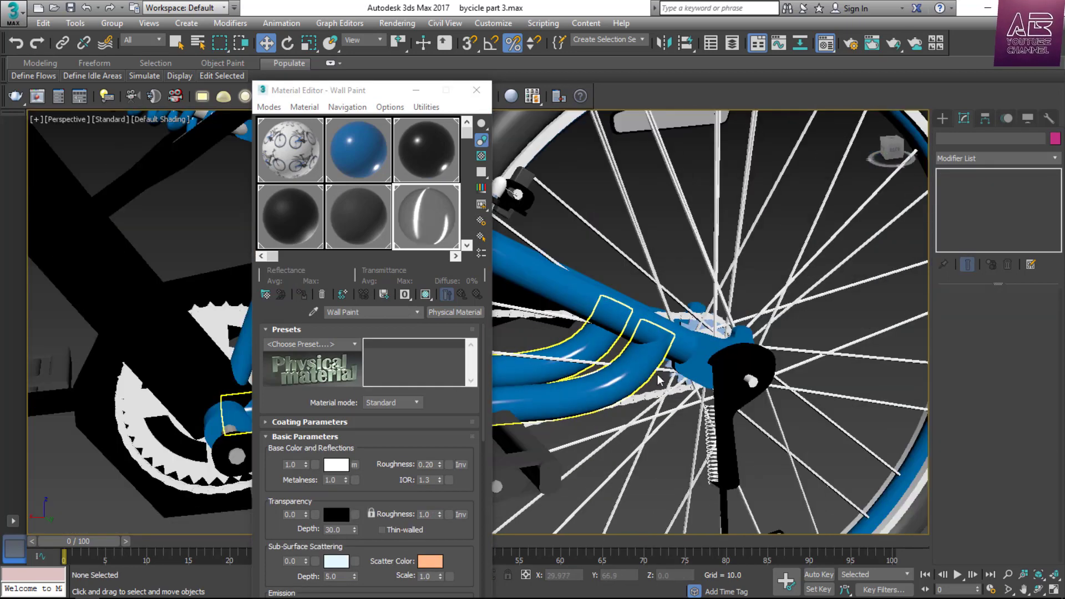
{"action": "scroll", "coordinate": [722, 389], "scroll_direction": "up", "scroll_amount": 8}
{"action": "left_click", "coordinate": [682, 391]}
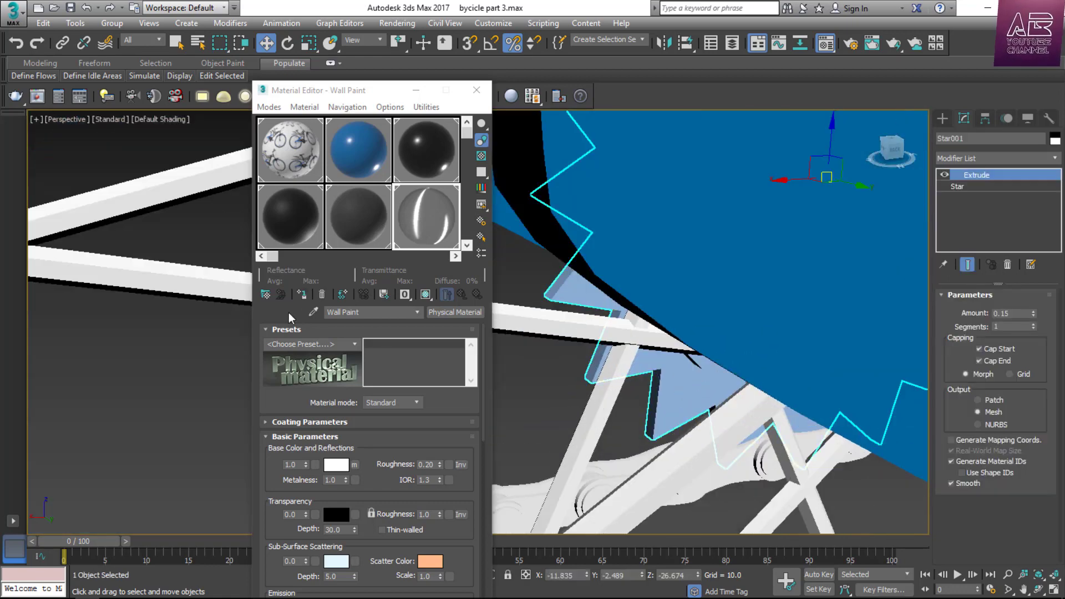
{"action": "left_click", "coordinate": [304, 296]}
Assign the brushed metal Wall Paint material to the shock absorber body inside the blue coil spring.
{"action": "scroll", "coordinate": [710, 355], "scroll_direction": "down", "scroll_amount": 5}
{"action": "scroll", "coordinate": [638, 349], "scroll_direction": "up", "scroll_amount": 5}
{"action": "left_click", "coordinate": [600, 346]}
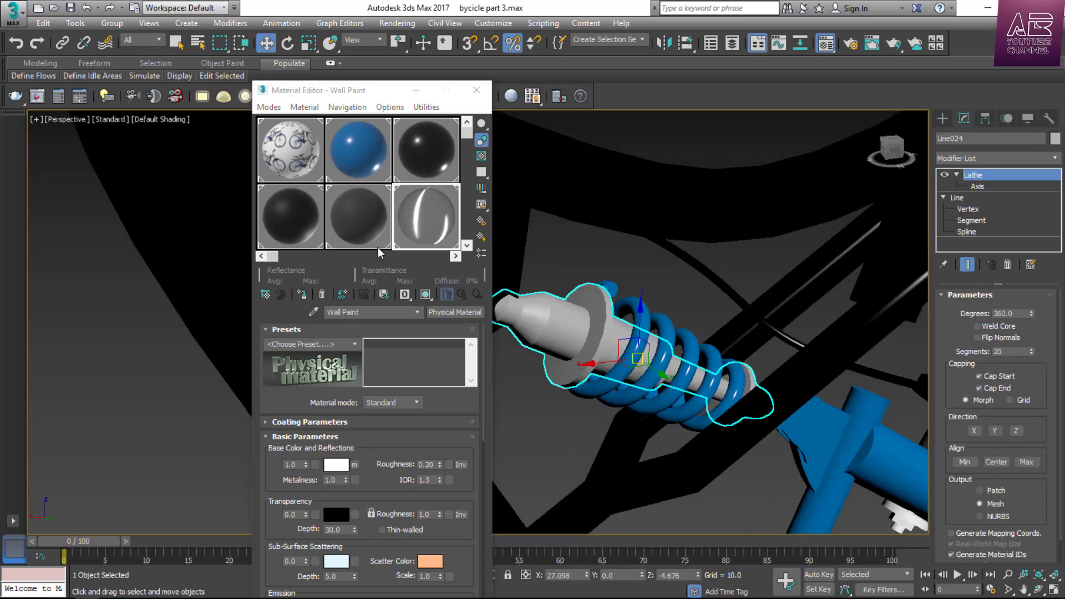
{"action": "left_click", "coordinate": [304, 294]}
{"action": "left_click", "coordinate": [688, 251]}
{"action": "scroll", "coordinate": [688, 251], "scroll_direction": "down", "scroll_amount": 5}
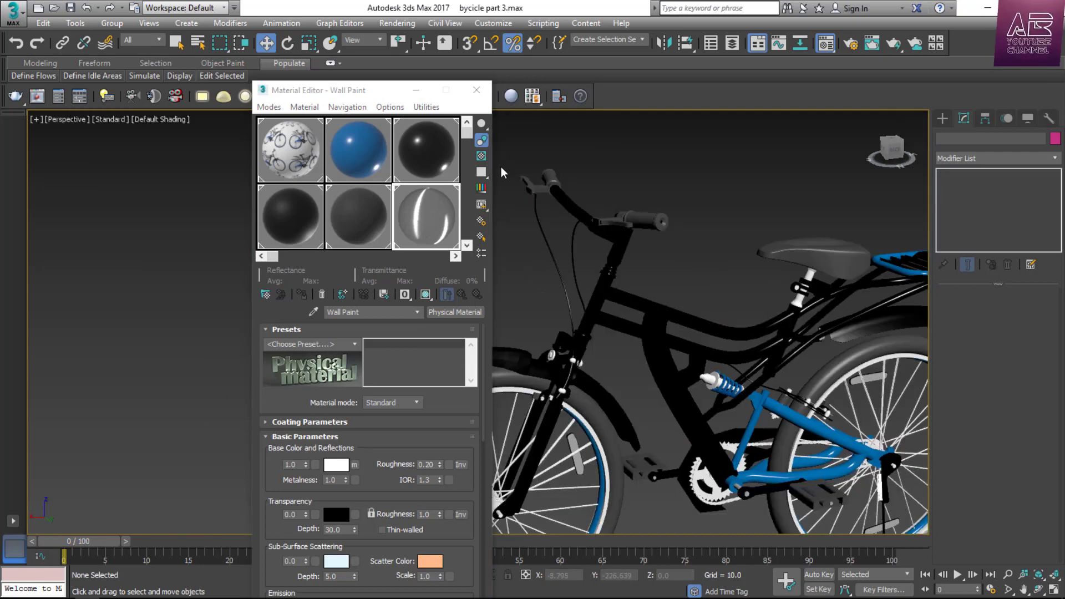
{"action": "scroll", "coordinate": [527, 181], "scroll_direction": "up", "scroll_amount": 6}
{"action": "left_click", "coordinate": [565, 242]}
{"action": "left_click", "coordinate": [551, 373]}
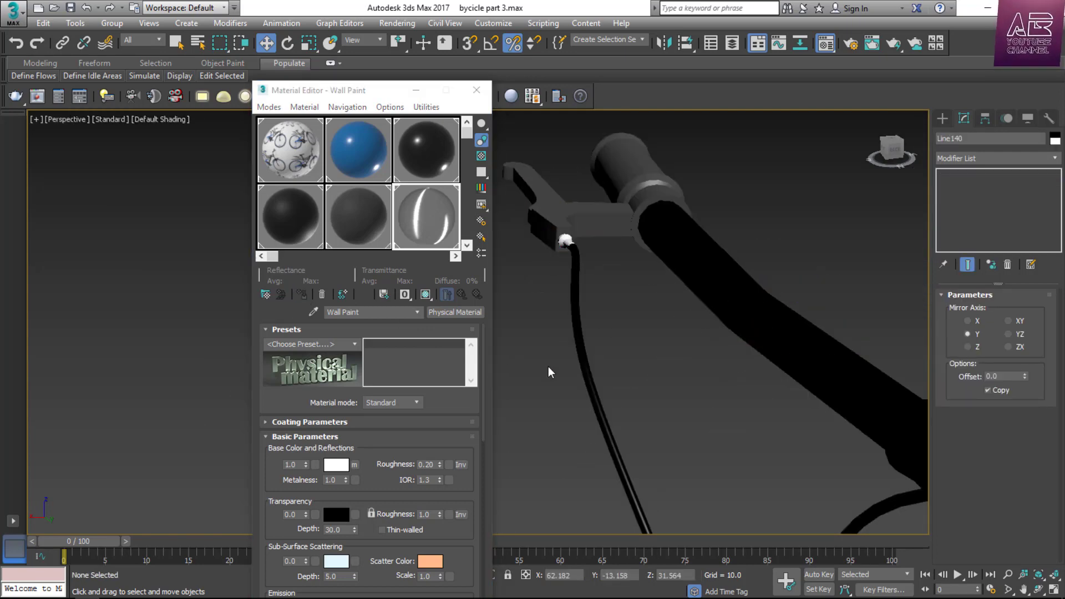
{"action": "scroll", "coordinate": [744, 461], "scroll_direction": "down", "scroll_amount": 5}
{"action": "scroll", "coordinate": [747, 463], "scroll_direction": "up", "scroll_amount": 3}
{"action": "scroll", "coordinate": [747, 463], "scroll_direction": "down", "scroll_amount": 3}
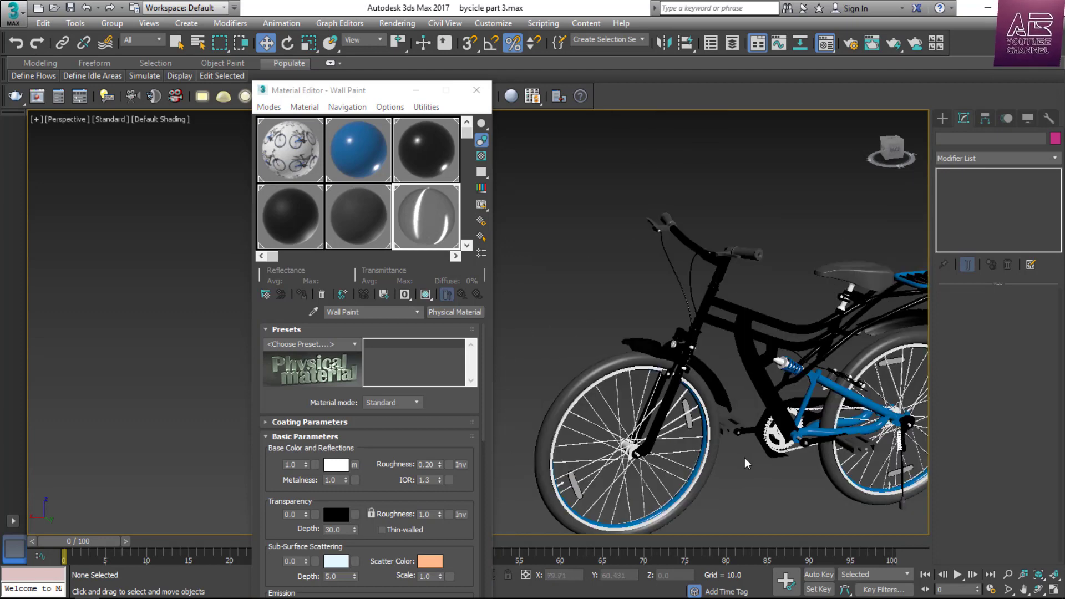
Assign the glossy blue 02 - Default material to both handlebar grips.
{"action": "scroll", "coordinate": [744, 300], "scroll_direction": "up", "scroll_amount": 5}
{"action": "left_click", "coordinate": [741, 303]}
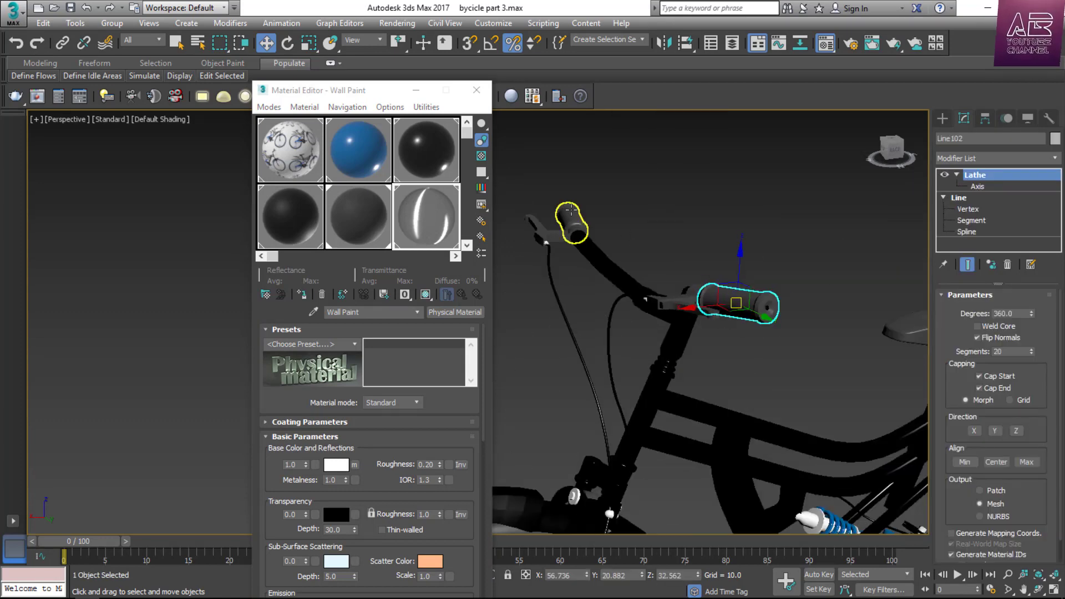
{"action": "left_click", "coordinate": [569, 211], "text": "ctrl"}
{"action": "left_click", "coordinate": [430, 166]}
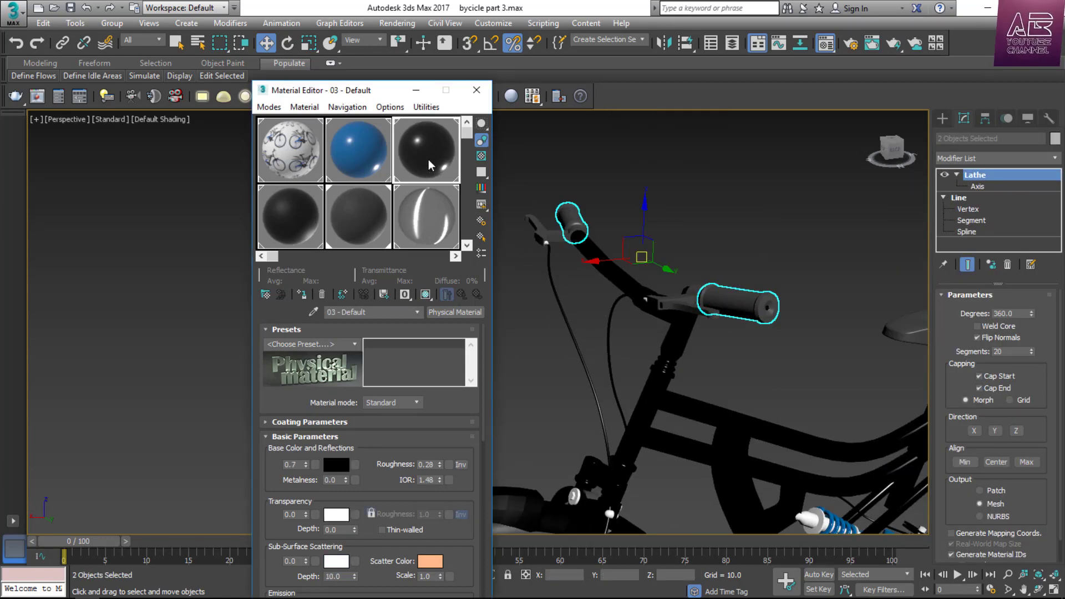
{"action": "left_click", "coordinate": [373, 163]}
{"action": "left_click", "coordinate": [301, 295]}
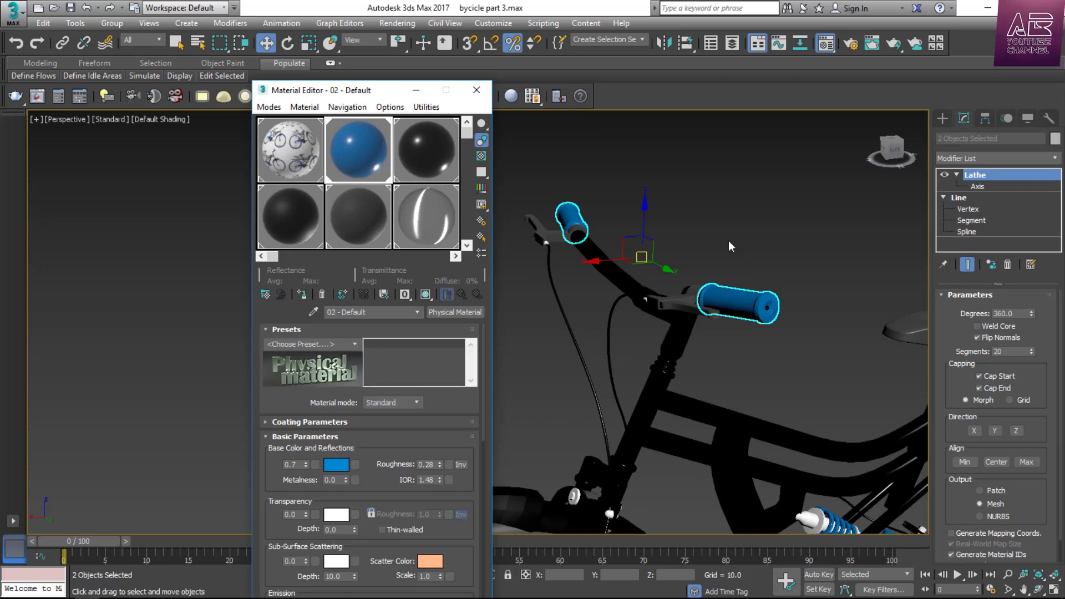
{"action": "left_click", "coordinate": [728, 241]}
Assign the glossy blue 02 - Default material to the two upper tubes of the front fork.
{"action": "scroll", "coordinate": [707, 180], "scroll_direction": "down", "scroll_amount": 5}
{"action": "scroll", "coordinate": [761, 242], "scroll_direction": "up", "scroll_amount": 2}
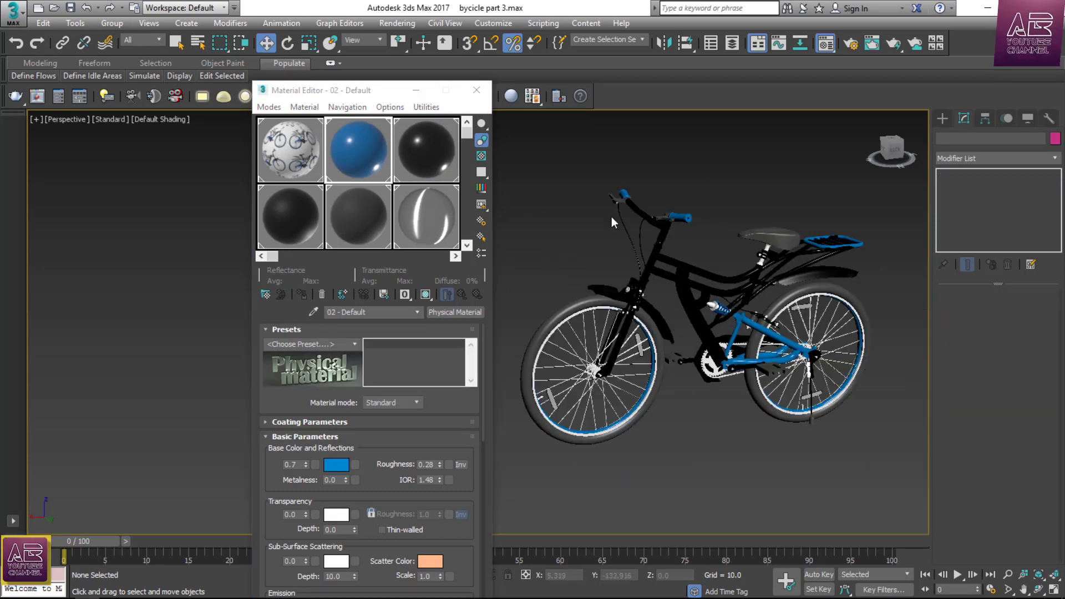
{"action": "scroll", "coordinate": [612, 217], "scroll_direction": "up", "scroll_amount": 2}
{"action": "scroll", "coordinate": [697, 289], "scroll_direction": "up", "scroll_amount": 3}
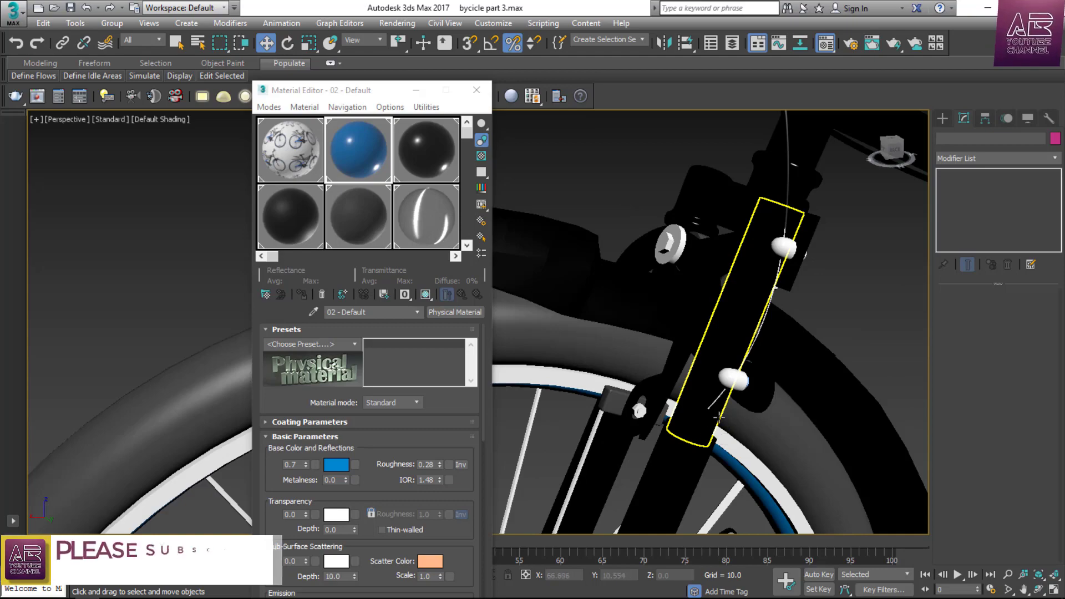
{"action": "left_click", "coordinate": [718, 418]}
{"action": "left_click", "coordinate": [610, 333], "text": "ctrl"}
{"action": "left_click", "coordinate": [301, 294]}
Assign the brushed metal Wall Paint material to the two upper tubes of the front fork.
{"action": "mouse_move", "coordinate": [891, 149]}
{"action": "left_mouse_down"}
{"action": "mouse_move", "coordinate": [921, 151]}
{"action": "mouse_move", "coordinate": [853, 151]}
{"action": "mouse_move", "coordinate": [926, 149]}
{"action": "mouse_move", "coordinate": [869, 151]}
{"action": "mouse_move", "coordinate": [882, 154]}
{"action": "left_mouse_up"}
{"action": "scroll", "coordinate": [655, 329], "scroll_direction": "down", "scroll_amount": 5}
{"action": "left_click", "coordinate": [614, 426]}
{"action": "scroll", "coordinate": [672, 291], "scroll_direction": "up", "scroll_amount": 5}
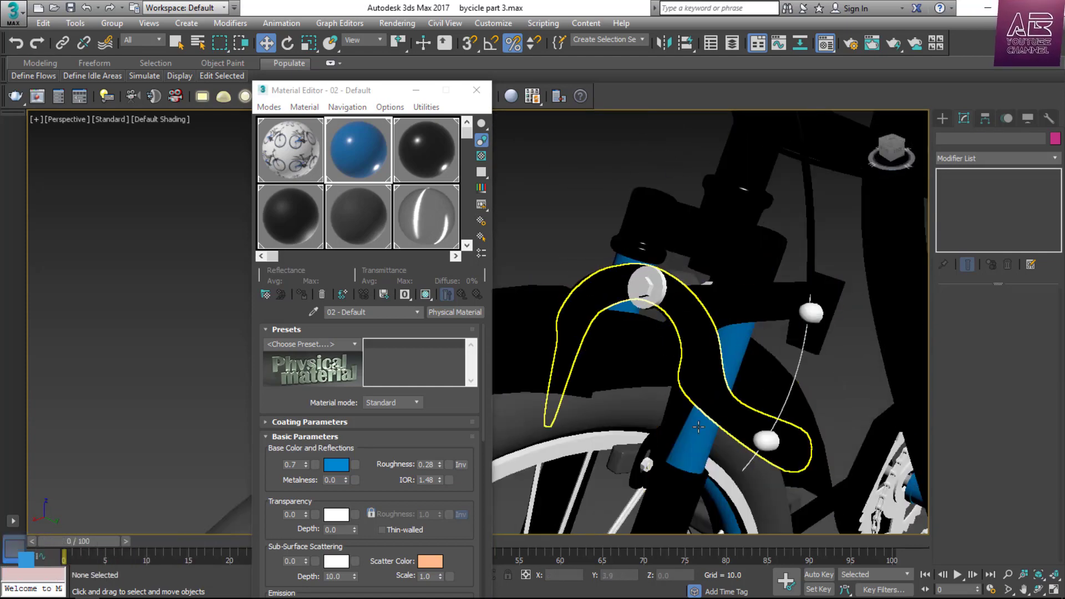
{"action": "left_click", "coordinate": [697, 449]}
{"action": "left_click", "coordinate": [626, 305], "text": "ctrl"}
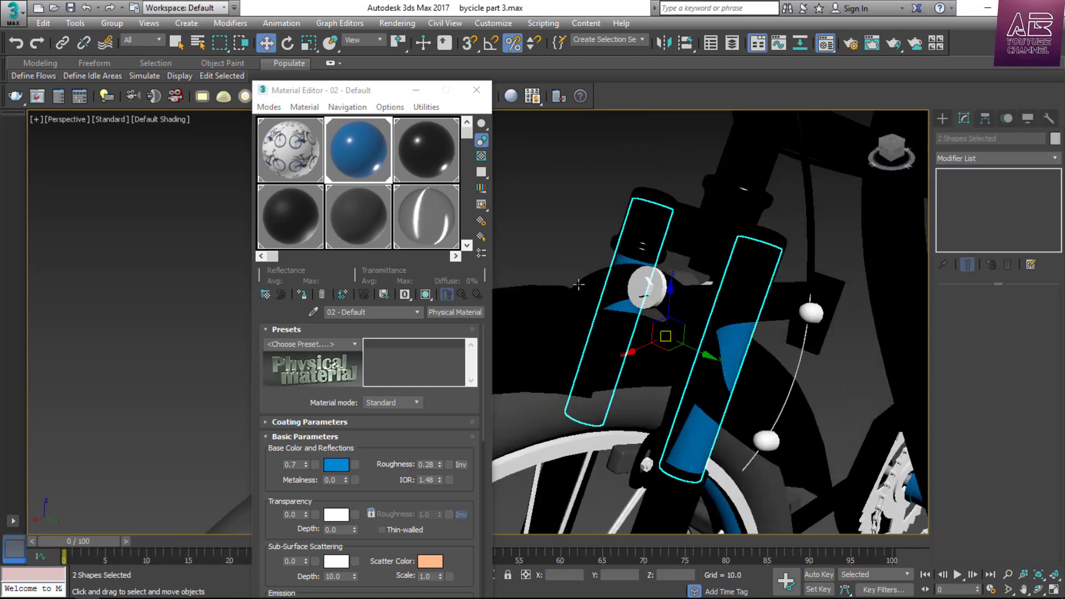
{"action": "left_click", "coordinate": [415, 222]}
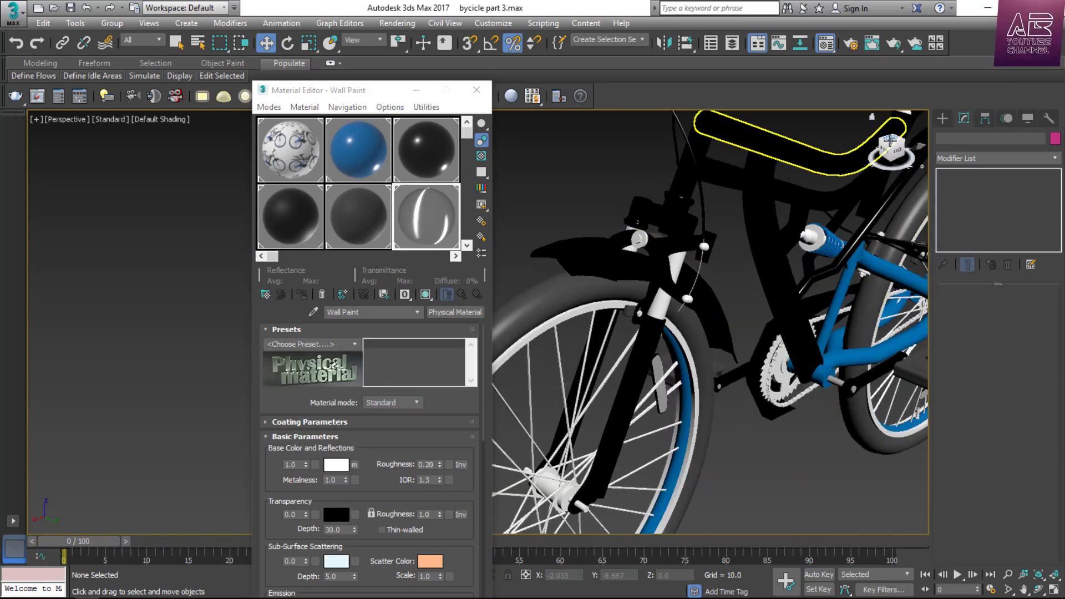
Select the lower spoke reflector on the rear wheel and load the Red Sports Car Paint preset into the 13 - Brushed Metal material.
{"action": "middle_click_drag", "start_coordinate": [788, 469], "coordinate": [747, 452], "text": "alt"}
{"action": "scroll", "coordinate": [747, 452], "scroll_direction": "down", "scroll_amount": 5}
{"action": "scroll", "coordinate": [840, 444], "scroll_direction": "up", "scroll_amount": 3}
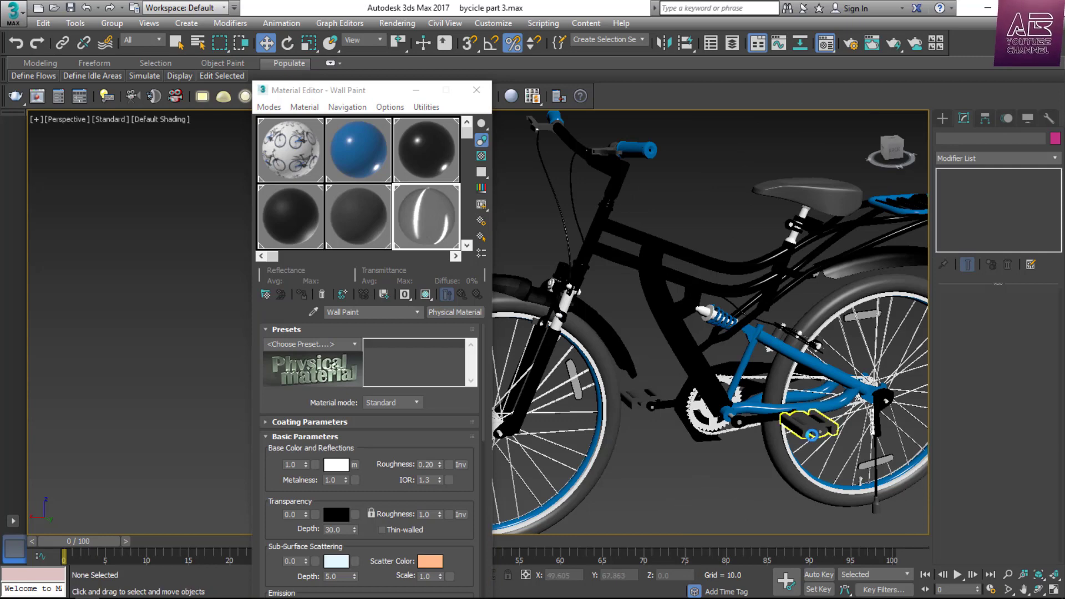
{"action": "scroll", "coordinate": [668, 391], "scroll_direction": "down", "scroll_amount": 2}
{"action": "scroll", "coordinate": [744, 410], "scroll_direction": "up", "scroll_amount": 8}
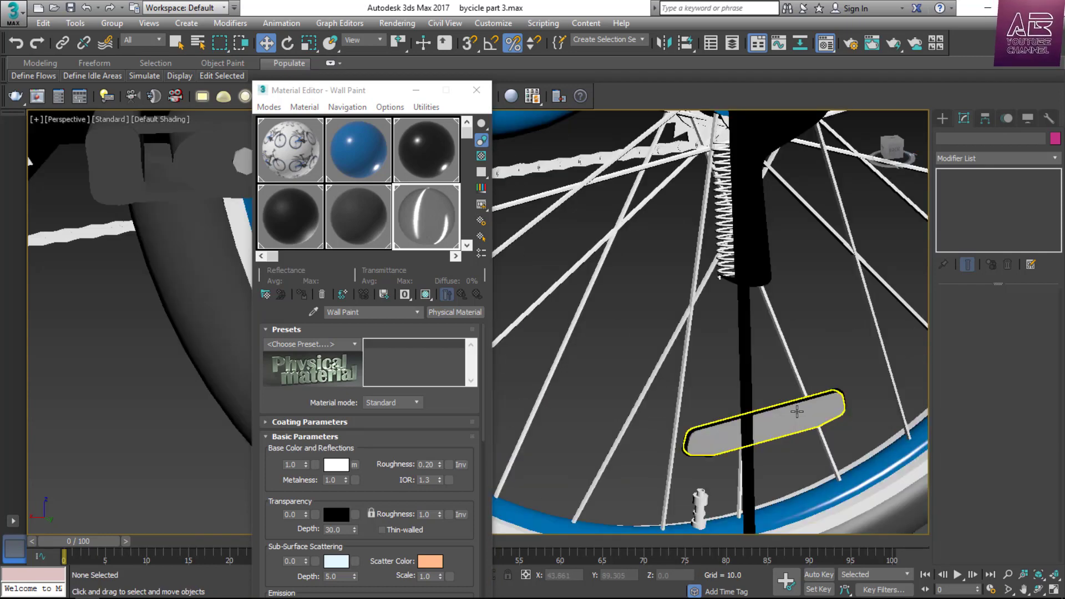
{"action": "left_click", "coordinate": [763, 424]}
{"action": "left_click", "coordinate": [468, 246]}
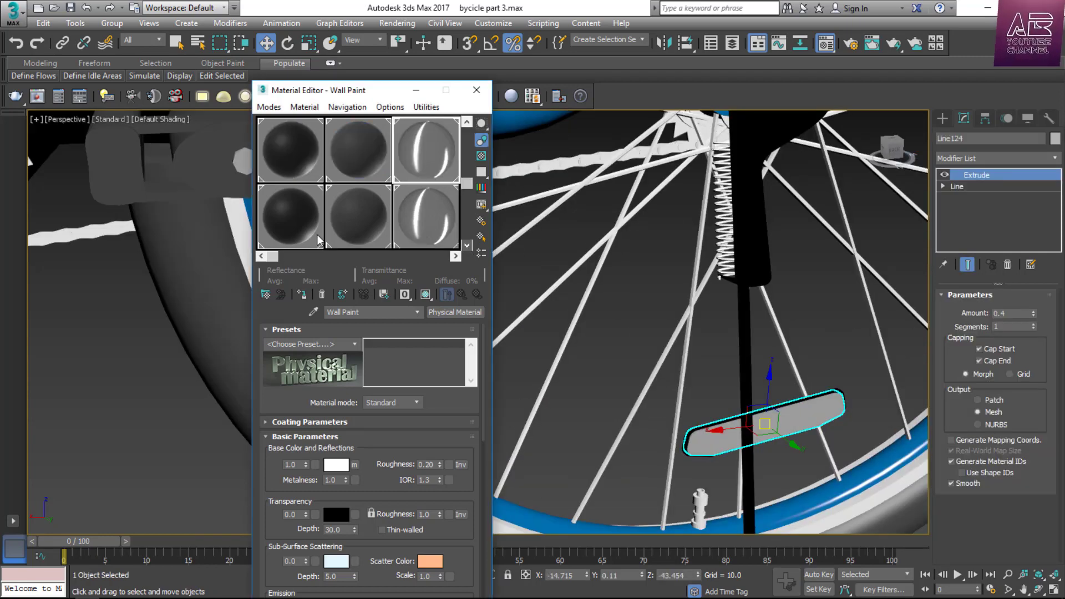
{"action": "left_click", "coordinate": [303, 227]}
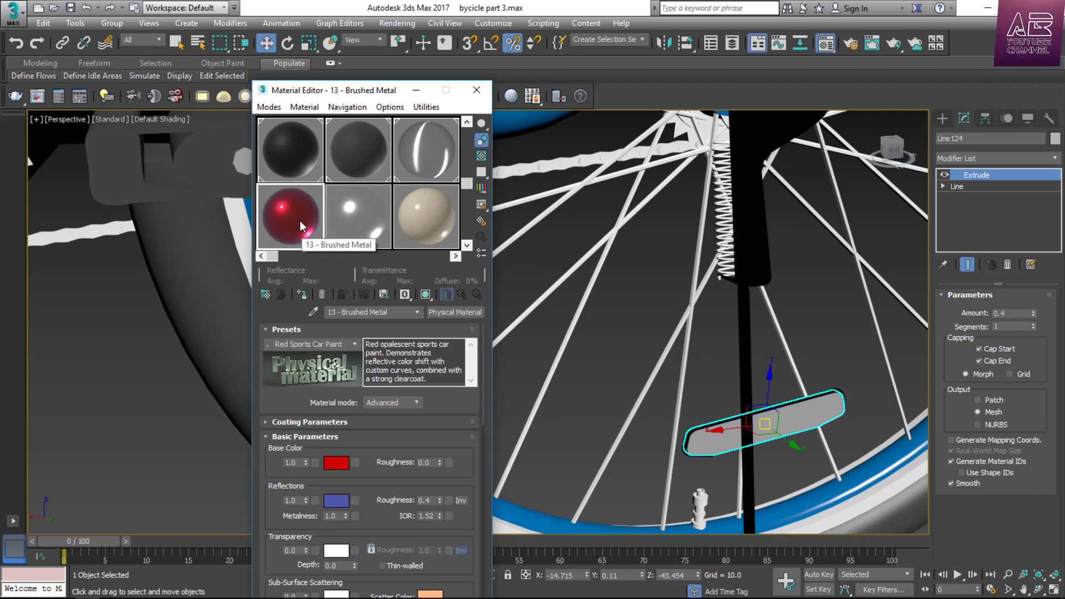
Change the 13 - Brushed Metal material's base color to orange and its reflection color to red.
{"action": "left_click", "coordinate": [336, 463]}
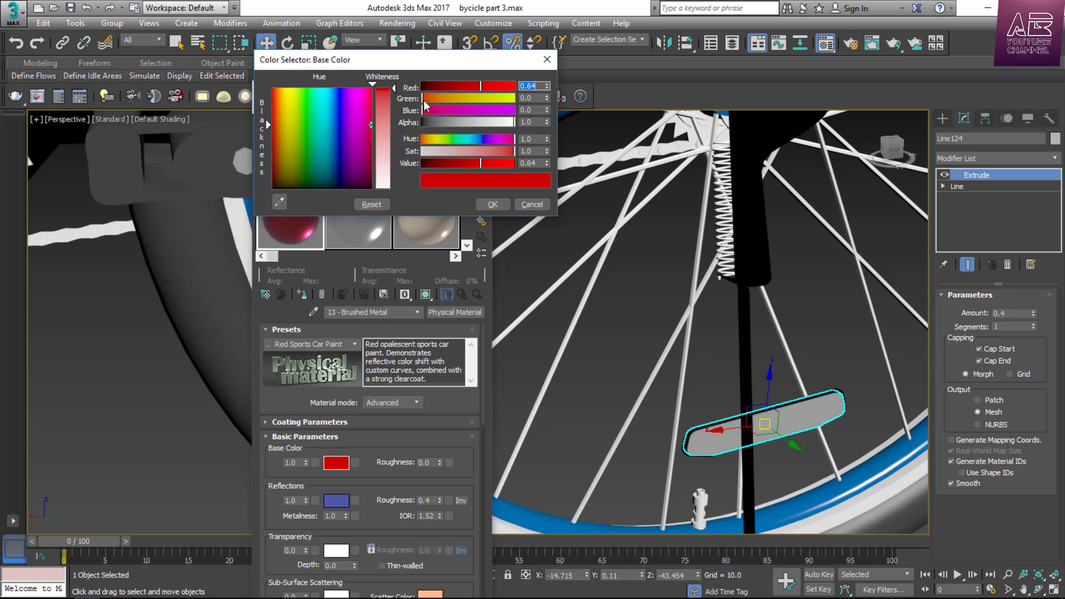
{"action": "left_click_drag", "start_coordinate": [424, 103], "coordinate": [458, 100]}
{"action": "left_click", "coordinate": [493, 204]}
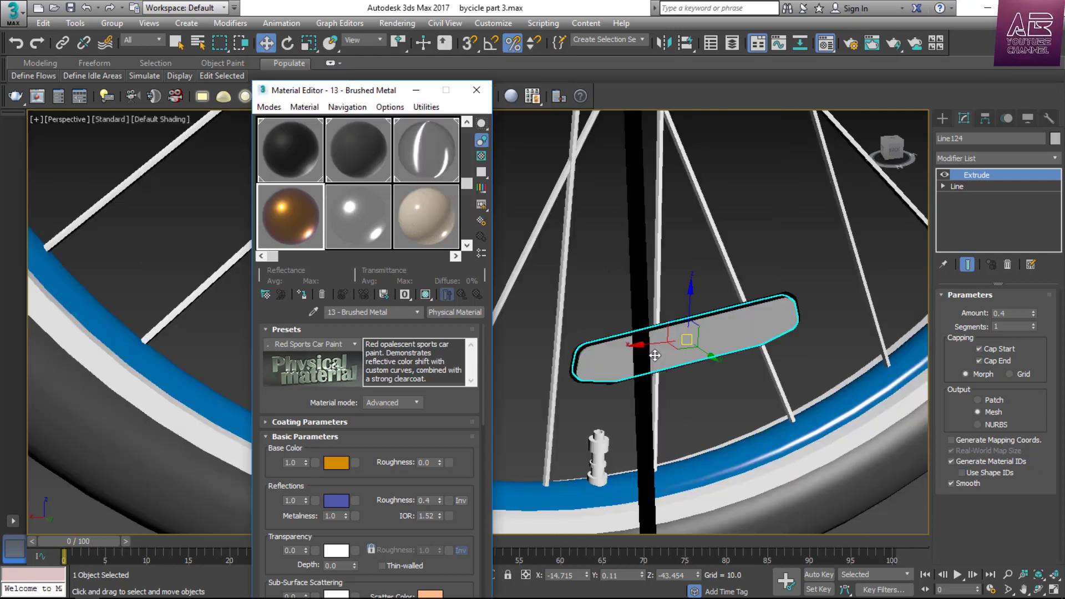
{"action": "left_click", "coordinate": [336, 500]}
{"action": "left_click_drag", "start_coordinate": [338, 152], "coordinate": [272, 87]}
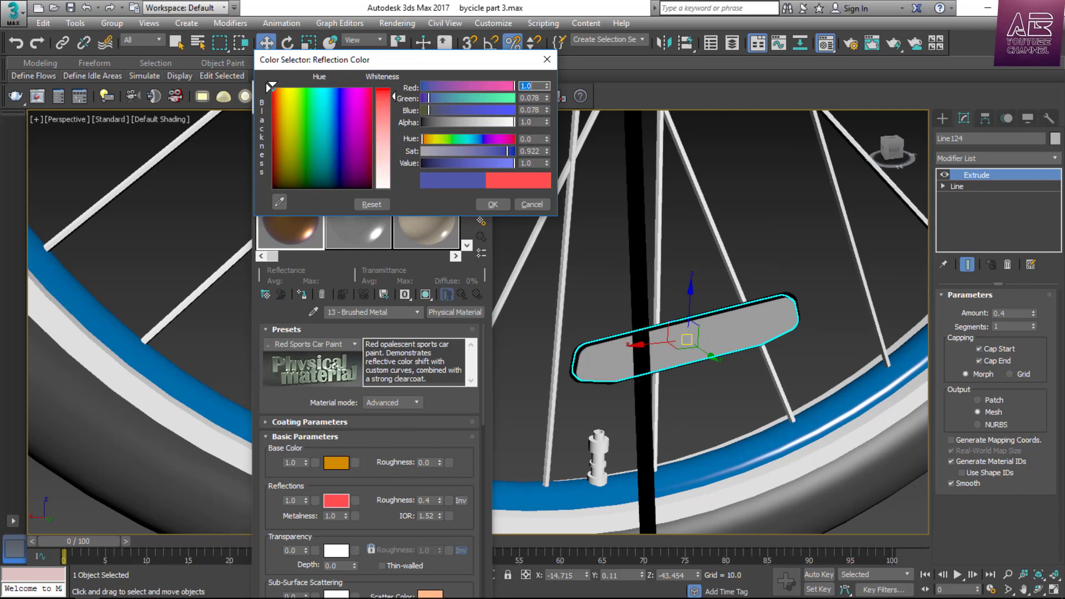
{"action": "left_click", "coordinate": [493, 204]}
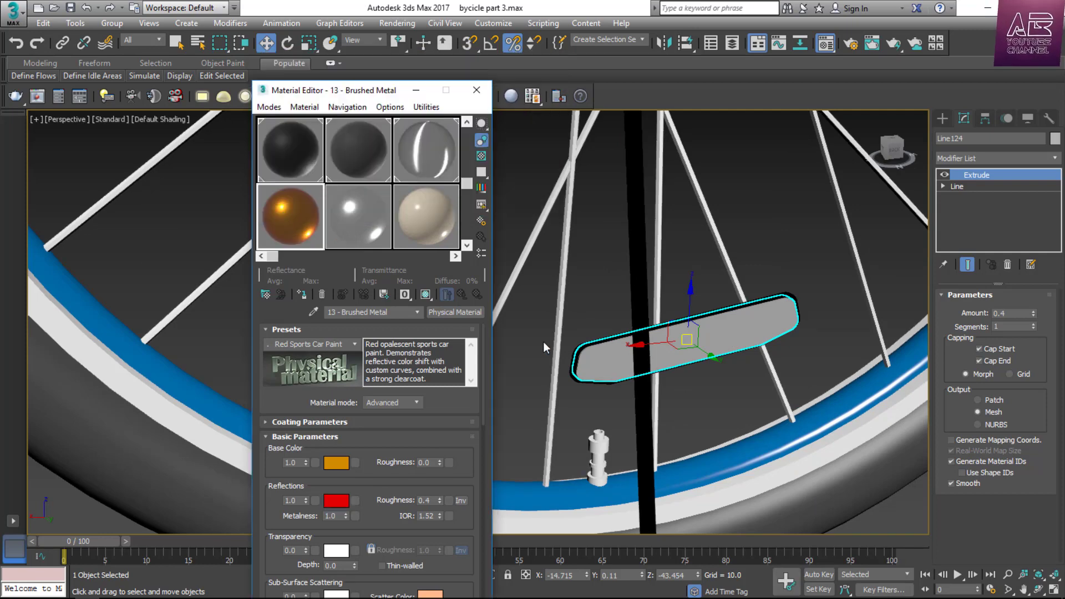
Assign the orange 13 - Brushed Metal material to the spoke reflectors on both wheels and the reflector below the saddle.
{"action": "left_click_drag", "start_coordinate": [291, 217], "coordinate": [600, 359]}
{"action": "scroll", "coordinate": [600, 359], "scroll_direction": "down", "scroll_amount": 9}
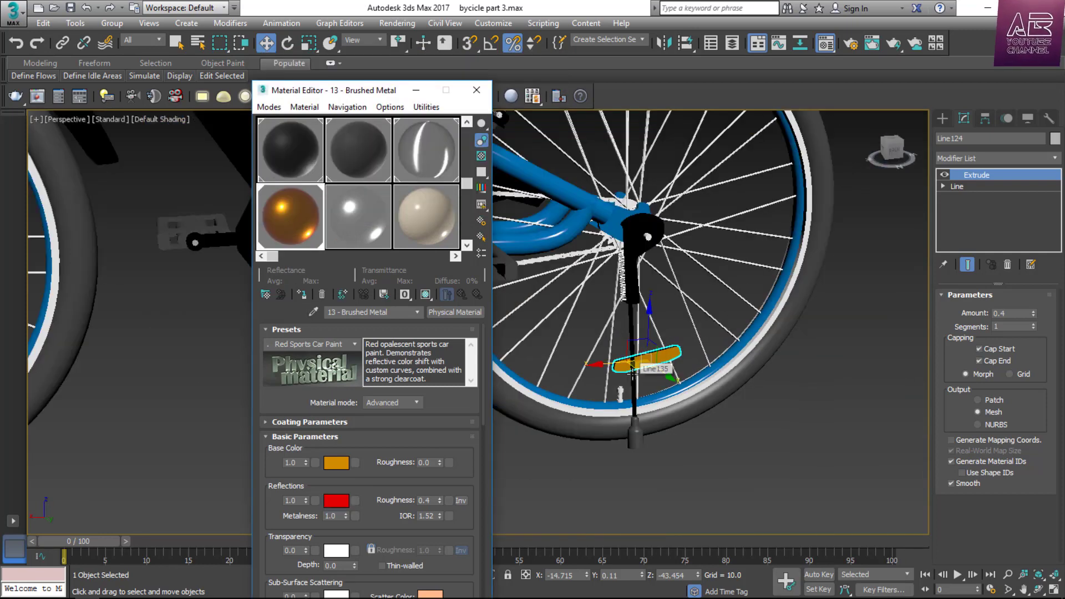
{"action": "scroll", "coordinate": [619, 204], "scroll_direction": "up", "scroll_amount": 4}
{"action": "middle_click_drag", "start_coordinate": [716, 266], "coordinate": [890, 259], "text": "alt"}
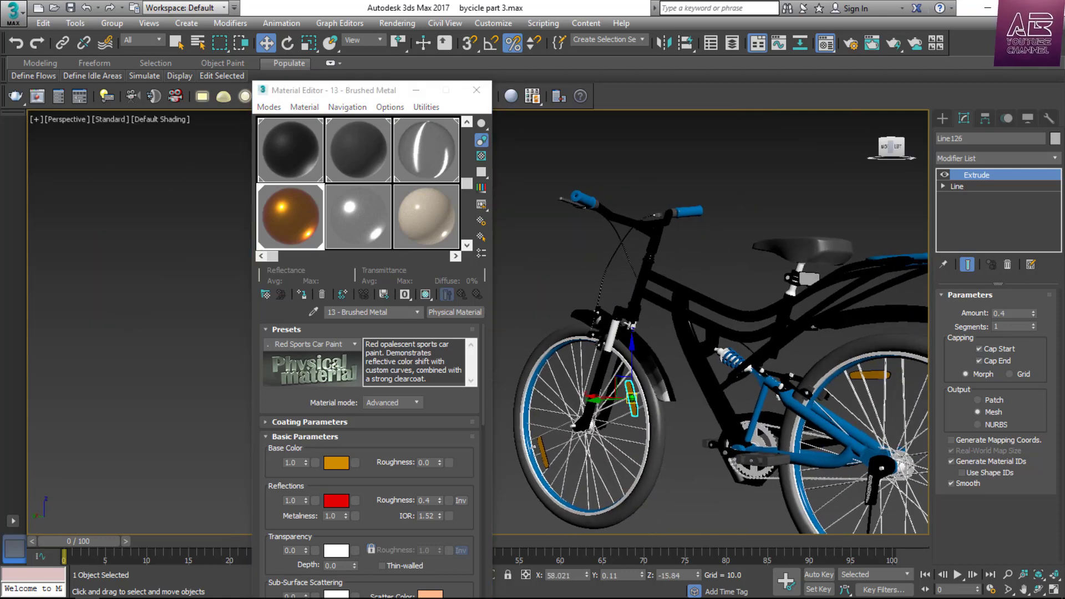
{"action": "scroll", "coordinate": [824, 275], "scroll_direction": "up", "scroll_amount": 5}
{"action": "left_click", "coordinate": [749, 303]}
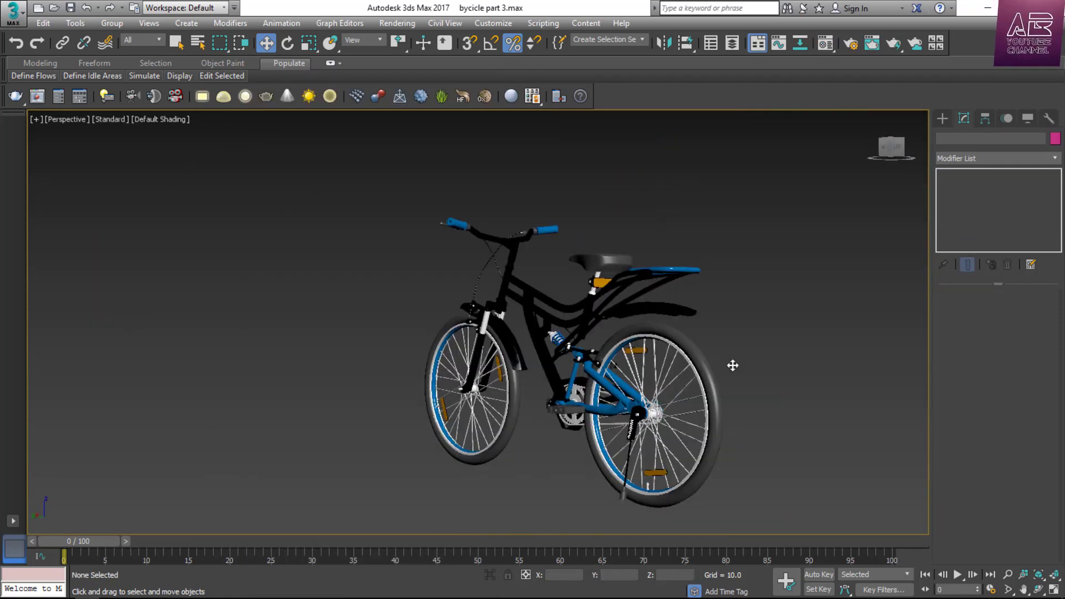
Smooth the front fender with MSmooth at the Editable Poly level beneath its Shell modifier.
{"action": "left_click_drag", "start_coordinate": [894, 148], "coordinate": [832, 165]}
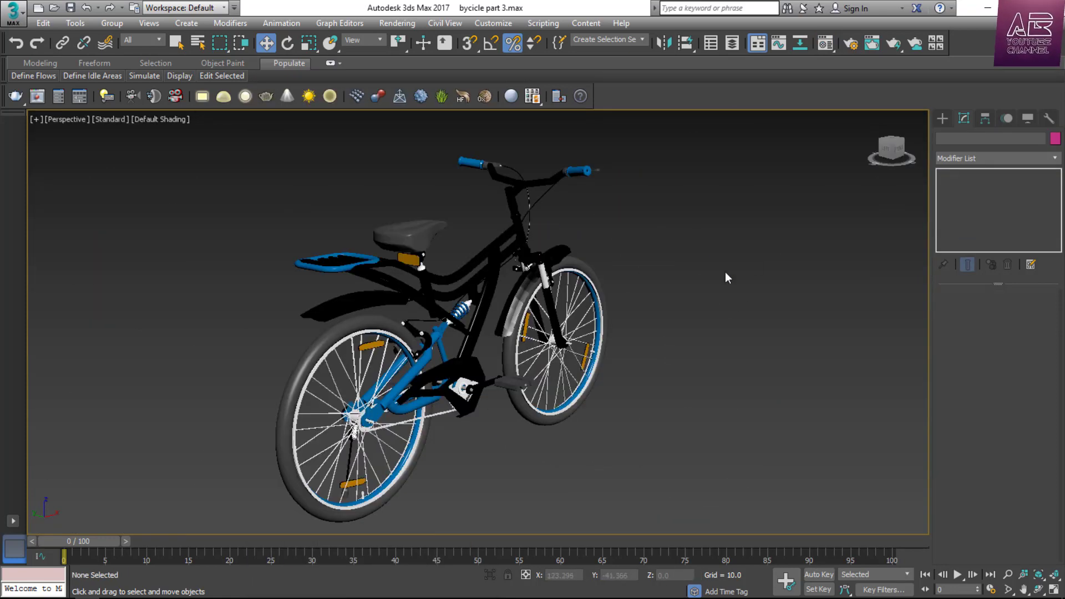
{"action": "left_click_drag", "start_coordinate": [902, 153], "coordinate": [892, 149]}
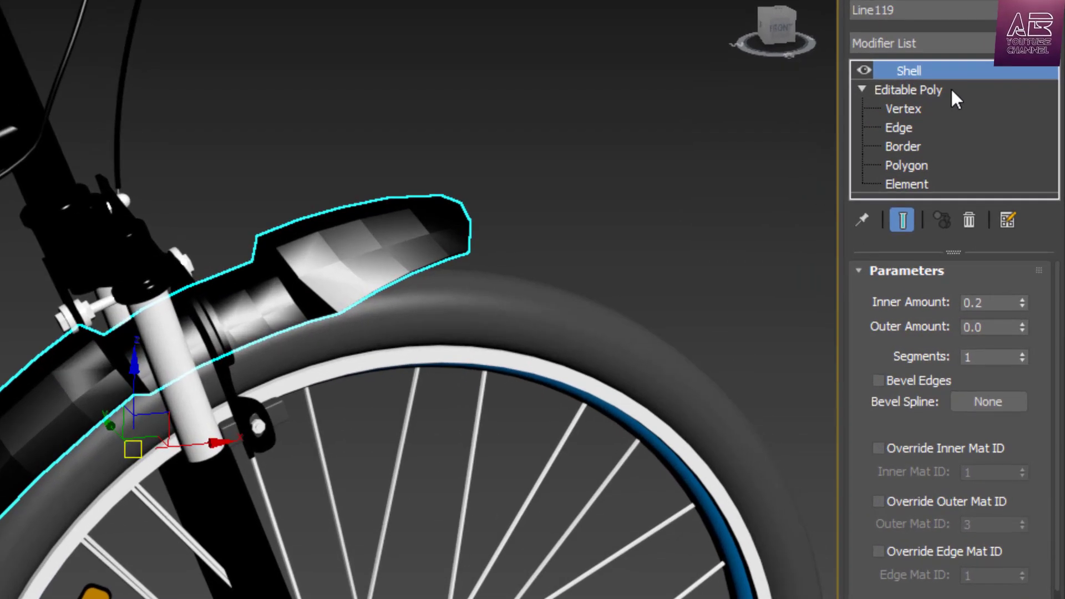
{"action": "left_click", "coordinate": [958, 187]}
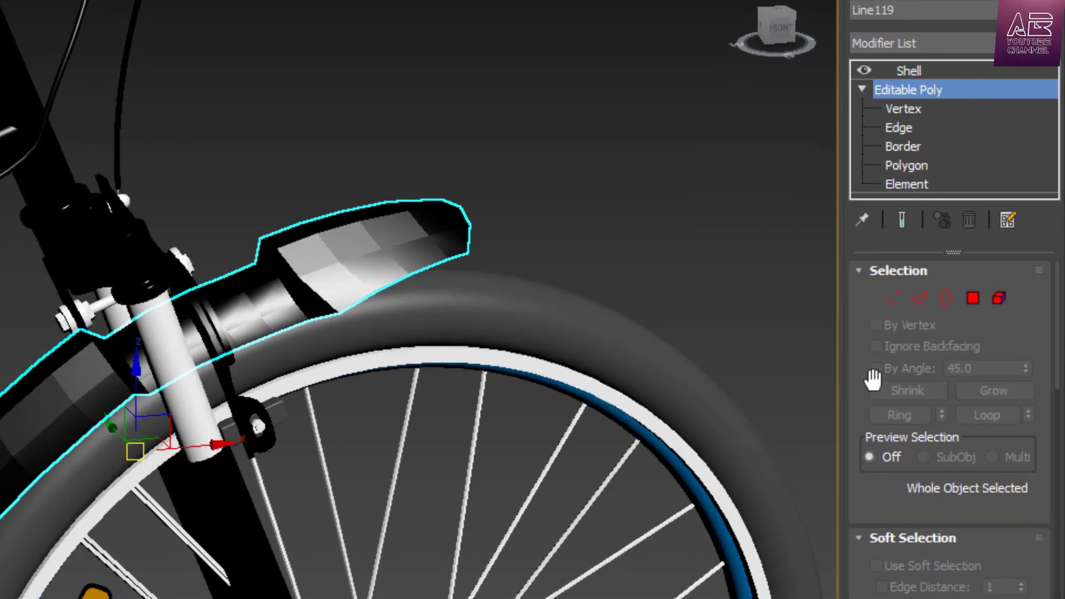
{"action": "left_click_drag", "start_coordinate": [866, 405], "coordinate": [875, 243]}
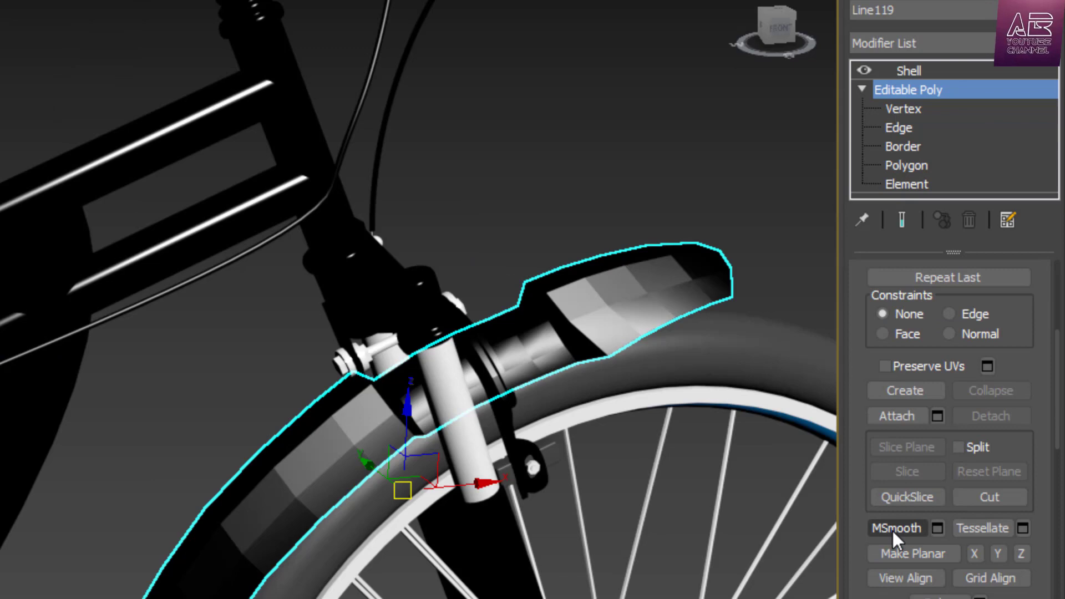
{"action": "left_click", "coordinate": [894, 528]}
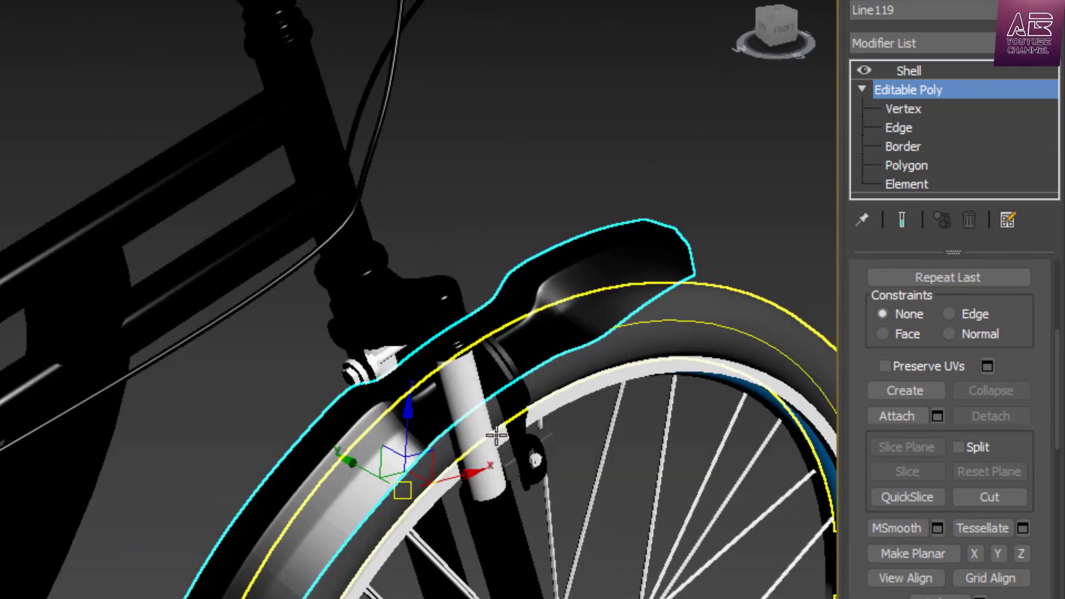
Smooth the rear fender with MSmooth at the Editable Poly level beneath its Shell modifier.
{"action": "scroll", "coordinate": [417, 514], "scroll_direction": "up", "scroll_amount": 5}
{"action": "scroll", "coordinate": [701, 281], "scroll_direction": "down", "scroll_amount": 5}
{"action": "middle_click_drag", "start_coordinate": [701, 281], "coordinate": [527, 300], "text": "alt"}
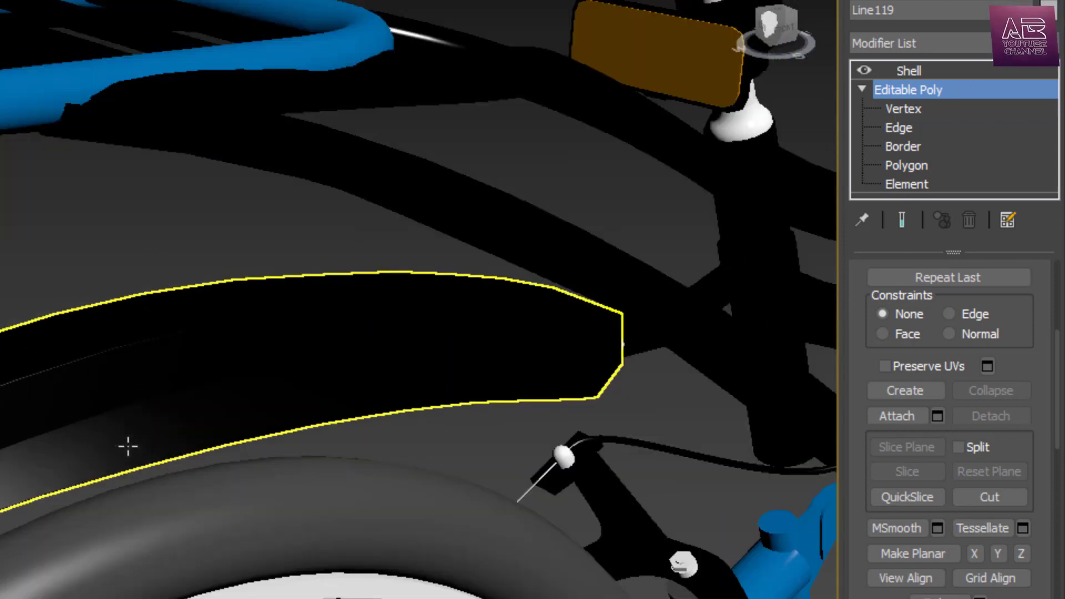
{"action": "left_click", "coordinate": [127, 447]}
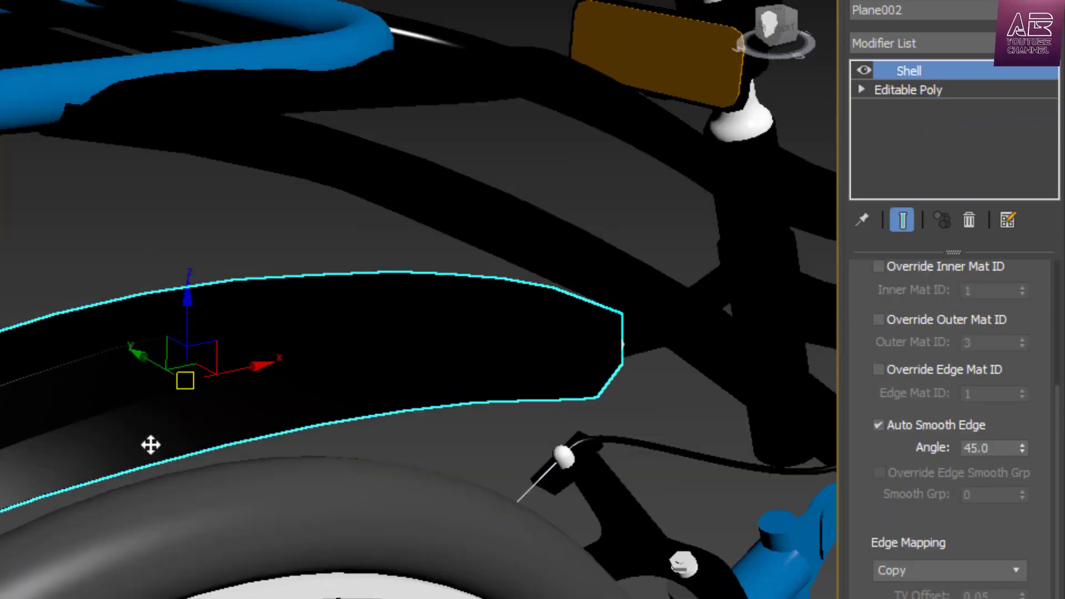
{"action": "scroll", "coordinate": [875, 442], "scroll_direction": "up", "scroll_amount": 5}
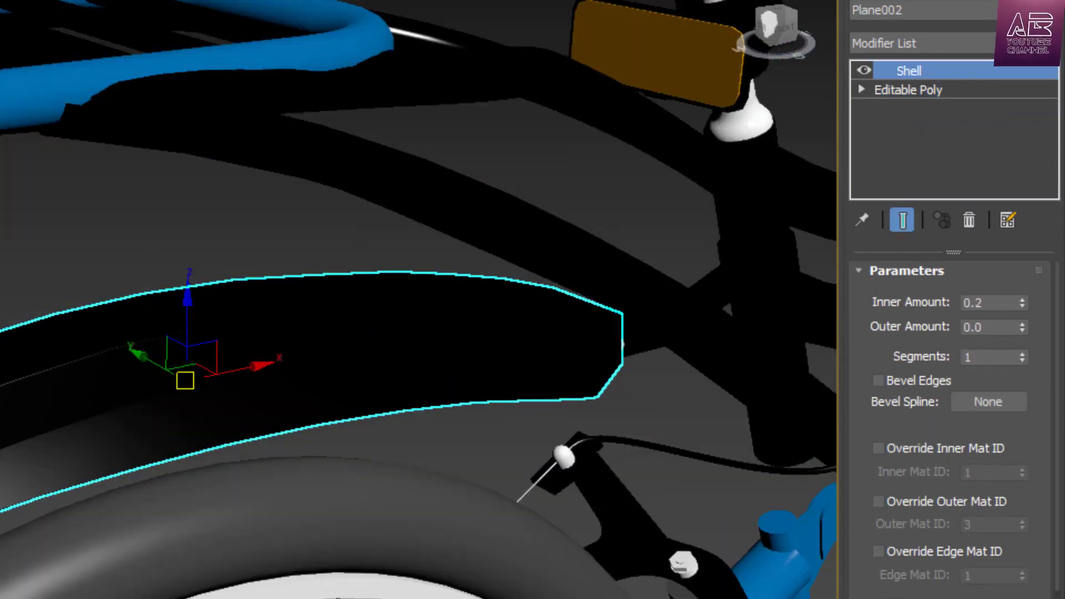
{"action": "left_click", "coordinate": [899, 90]}
{"action": "scroll", "coordinate": [853, 560], "scroll_direction": "down", "scroll_amount": 5}
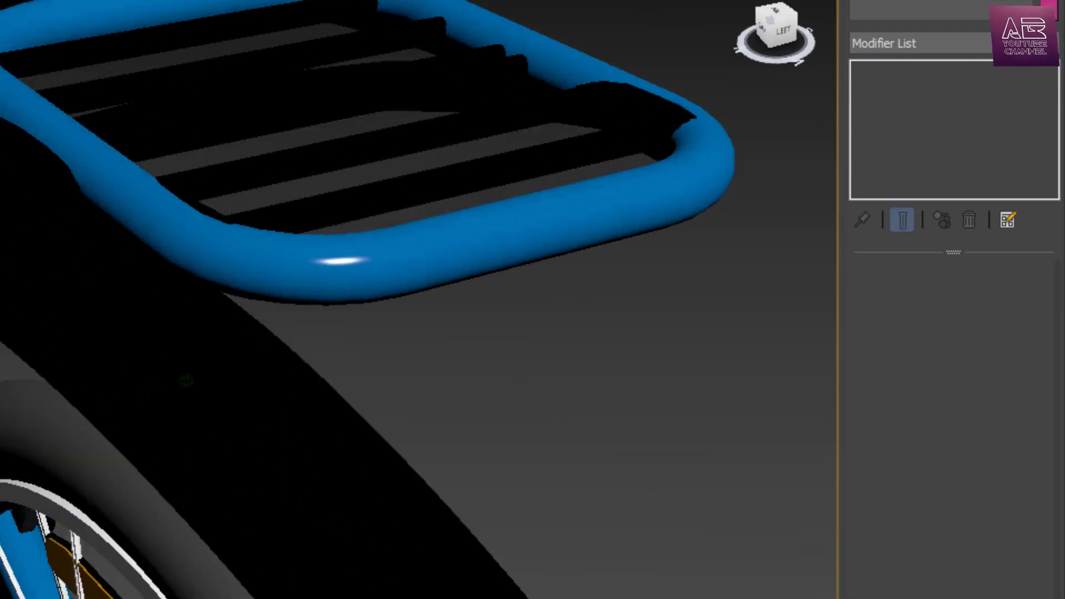
{"action": "middle_click_drag", "start_coordinate": [186, 381], "coordinate": [305, 367], "text": "alt"}
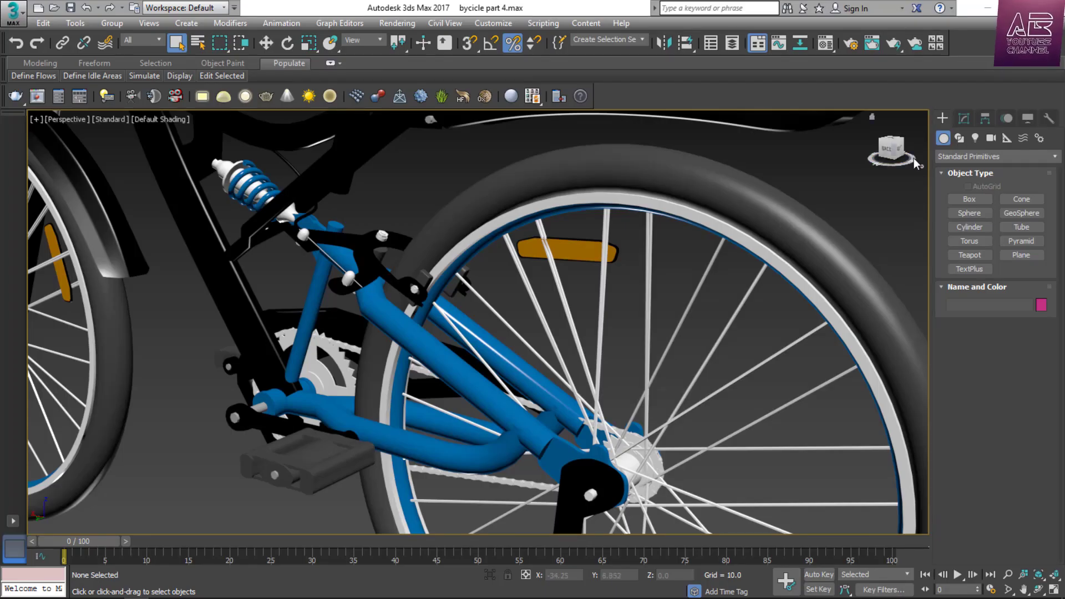
Set the interpolation steps of the rear wheel axle's base circle to 6.
{"action": "left_click_drag", "start_coordinate": [888, 152], "coordinate": [788, 175]}
{"action": "scroll", "coordinate": [453, 305], "scroll_direction": "up", "scroll_amount": 5}
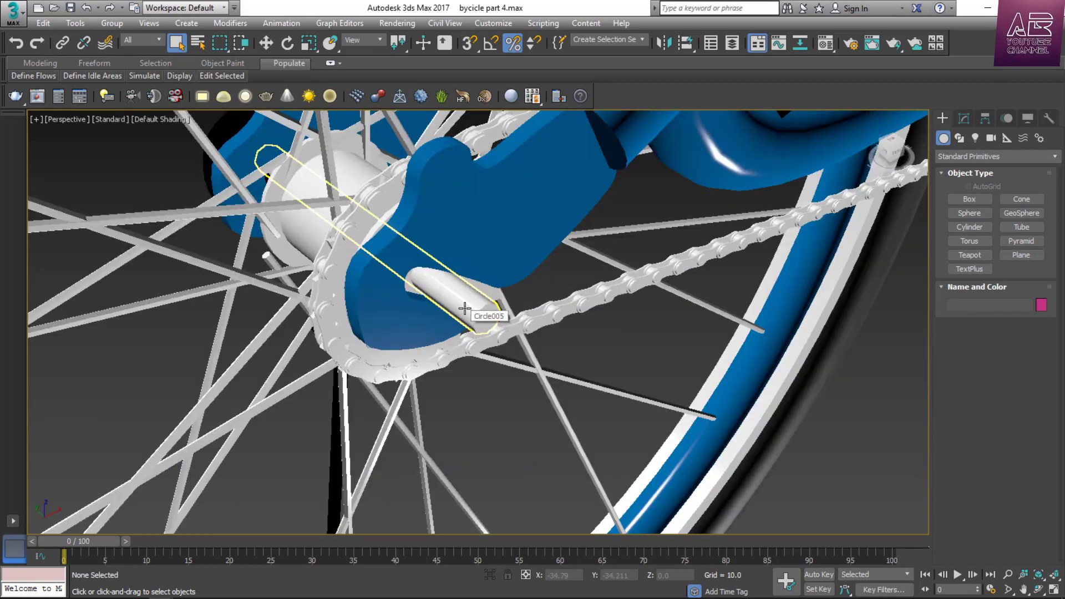
{"action": "scroll", "coordinate": [467, 309], "scroll_direction": "down", "scroll_amount": 2}
{"action": "scroll", "coordinate": [467, 308], "scroll_direction": "up", "scroll_amount": 2}
{"action": "left_click", "coordinate": [467, 309]}
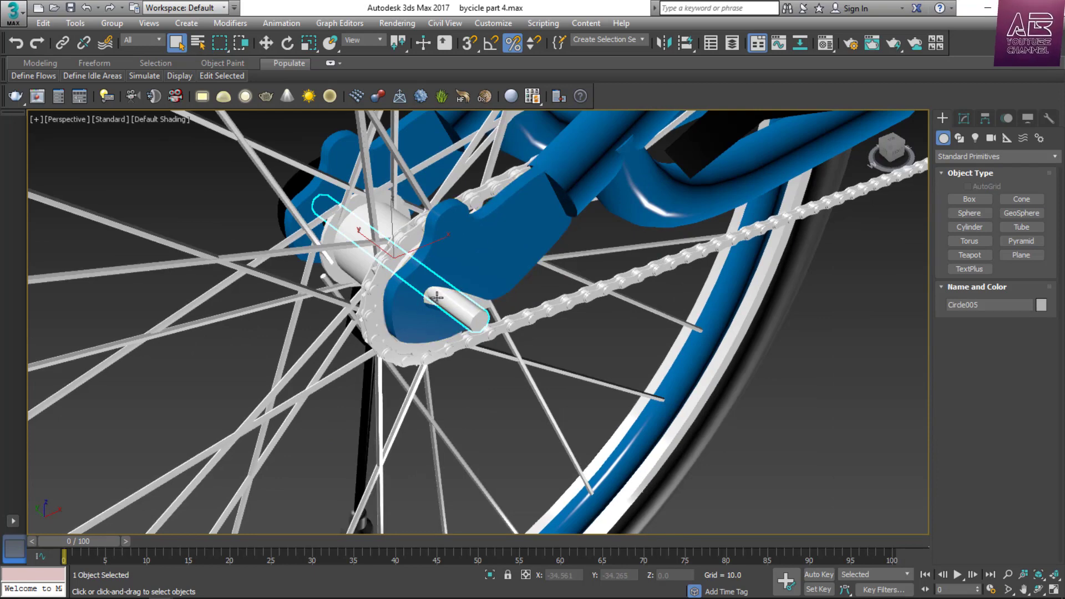
{"action": "scroll", "coordinate": [471, 316], "scroll_direction": "up", "scroll_amount": 5}
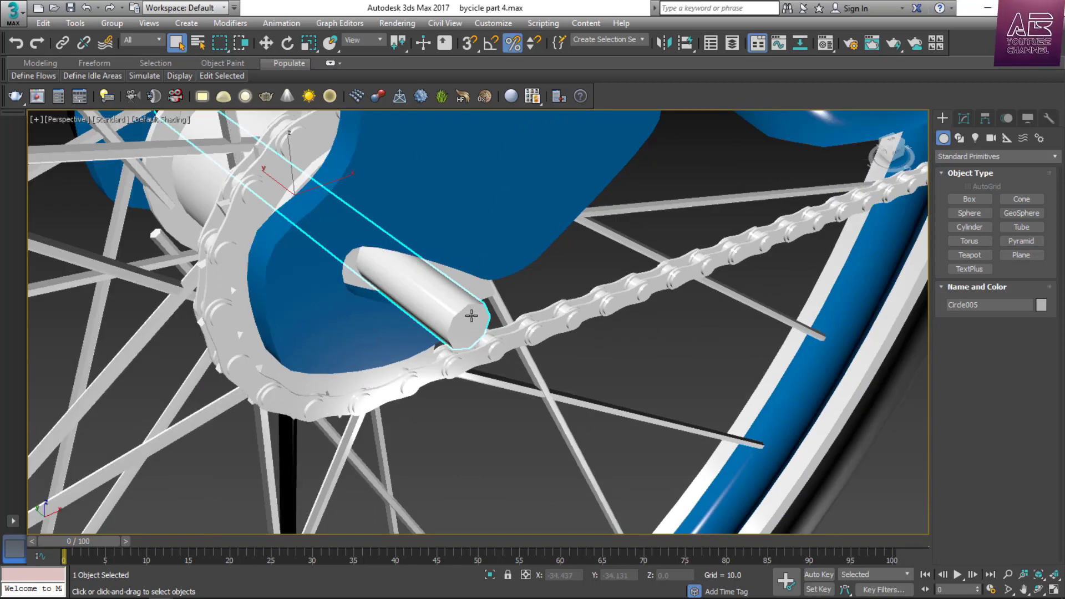
{"action": "scroll", "coordinate": [472, 316], "scroll_direction": "up", "scroll_amount": 3}
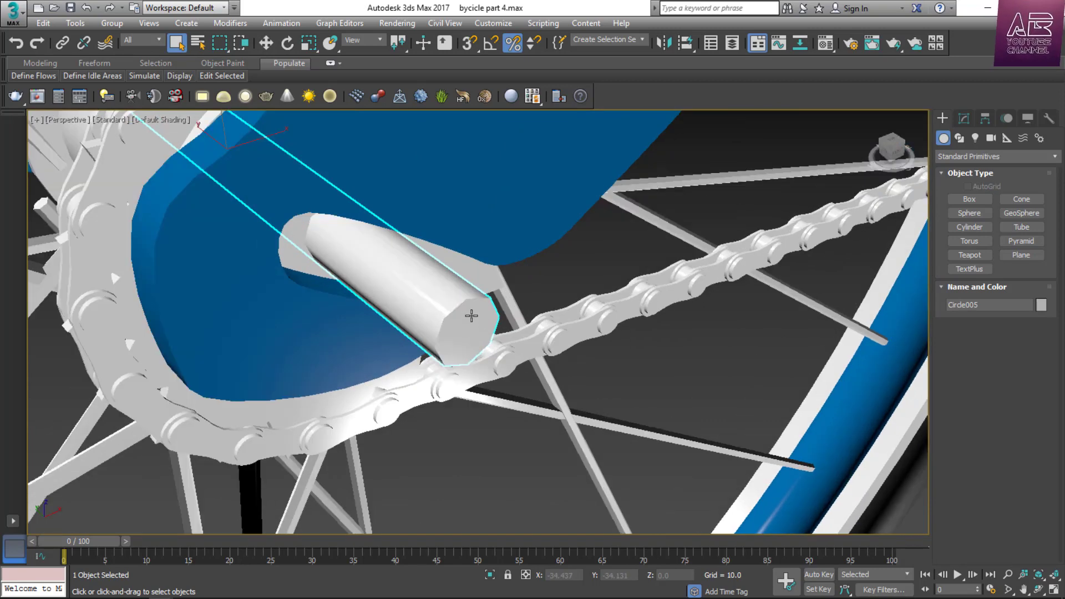
{"action": "left_click", "coordinate": [963, 118]}
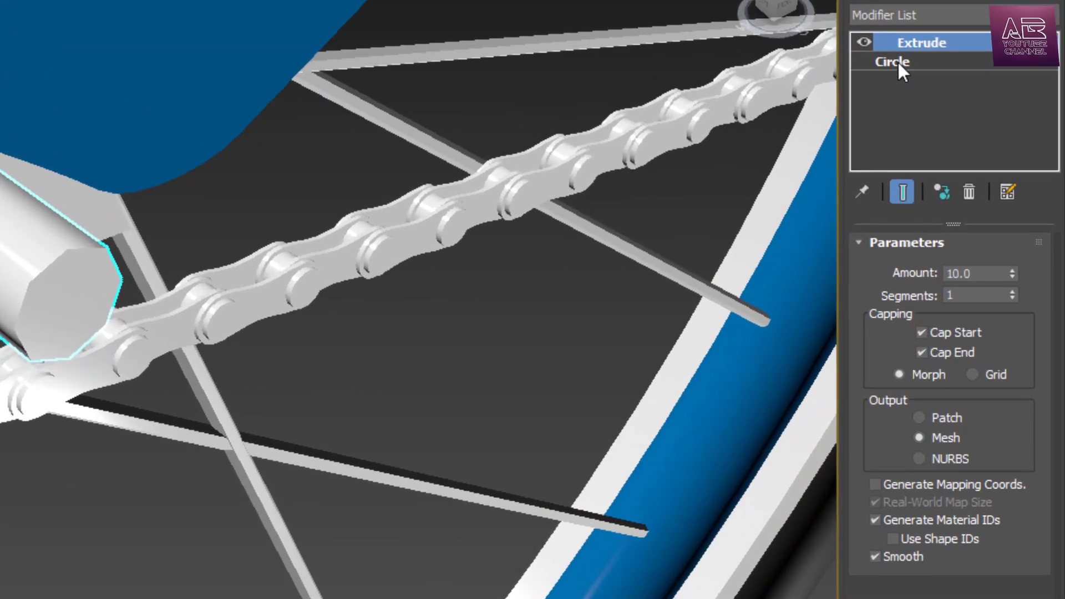
{"action": "left_click", "coordinate": [962, 187]}
{"action": "left_click", "coordinate": [874, 268]}
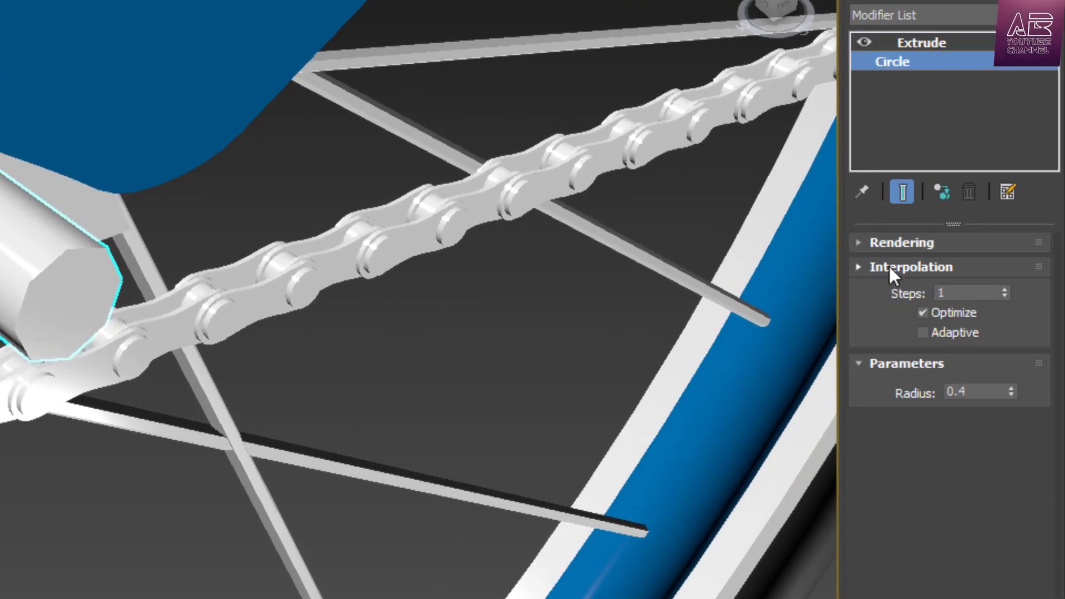
{"action": "double_click", "coordinate": [968, 293]}
{"action": "type", "text": "6"}
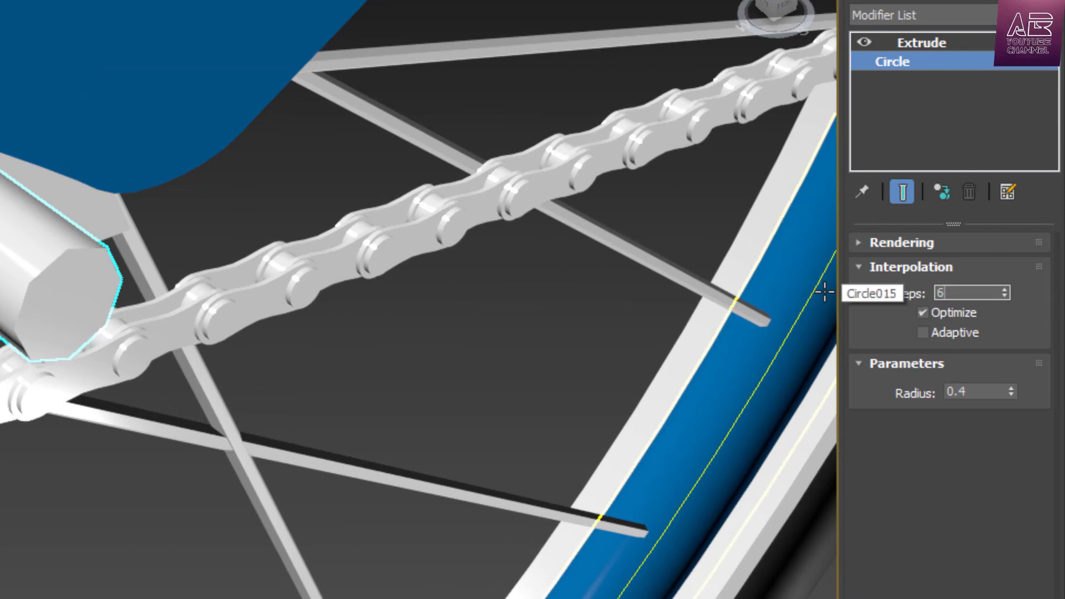
{"action": "key", "text": "Return"}
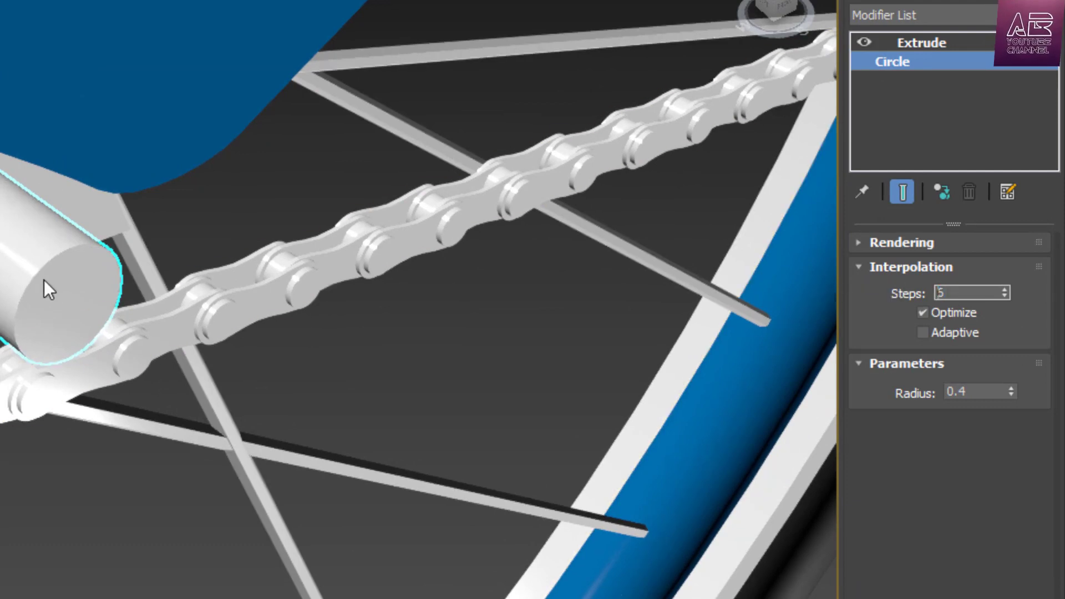
Clone the rear axle as an independent copy and set the copy's Extrude amount to 1.
{"action": "right_click", "coordinate": [45, 279]}
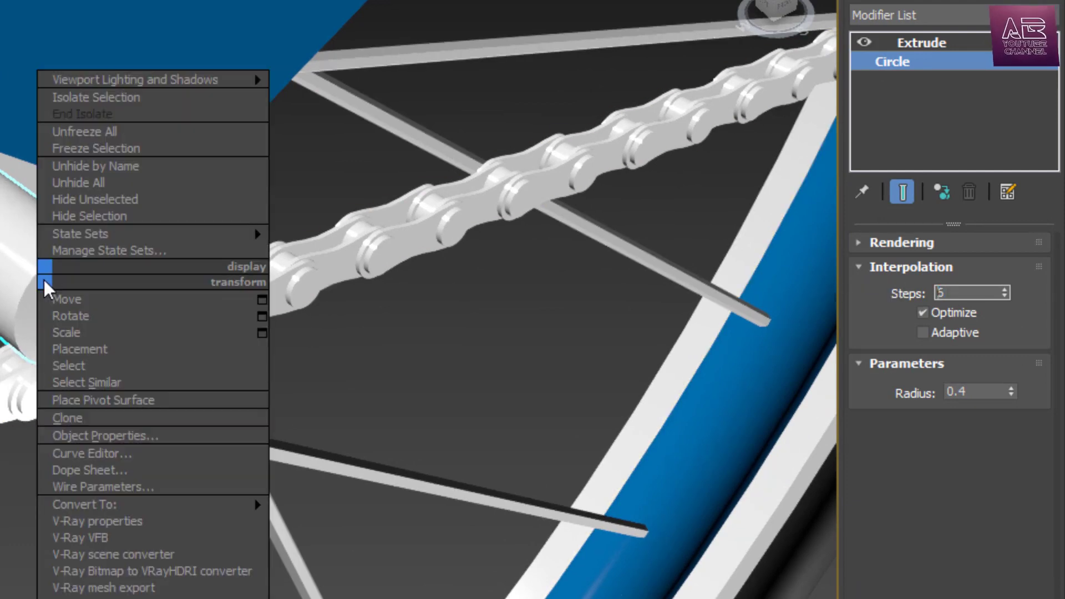
{"action": "left_click", "coordinate": [91, 417]}
{"action": "key", "text": "alt+c"}
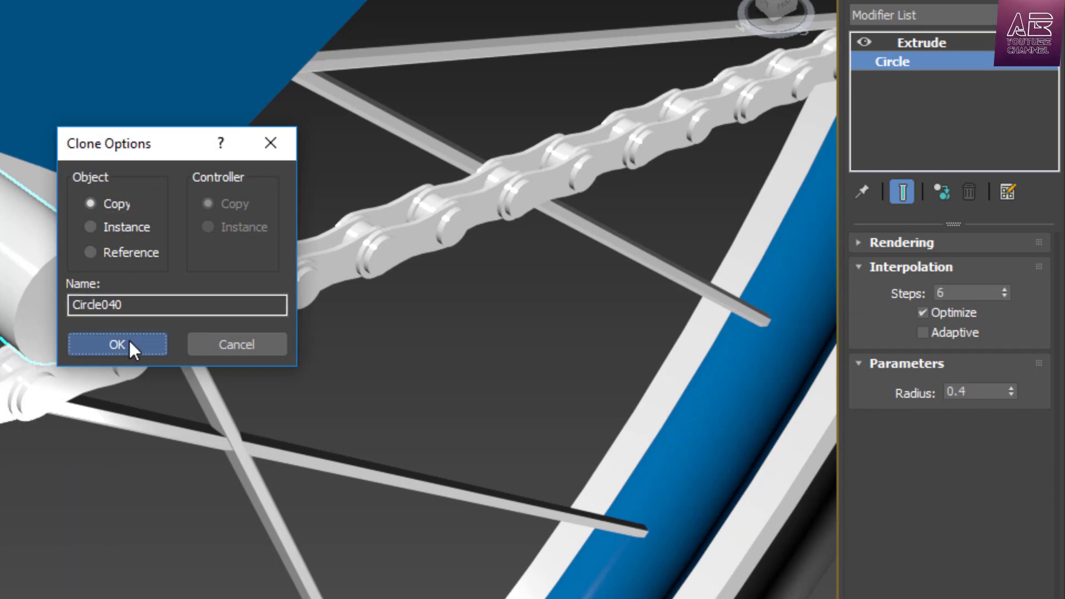
{"action": "left_click", "coordinate": [128, 341]}
{"action": "left_click", "coordinate": [1003, 273]}
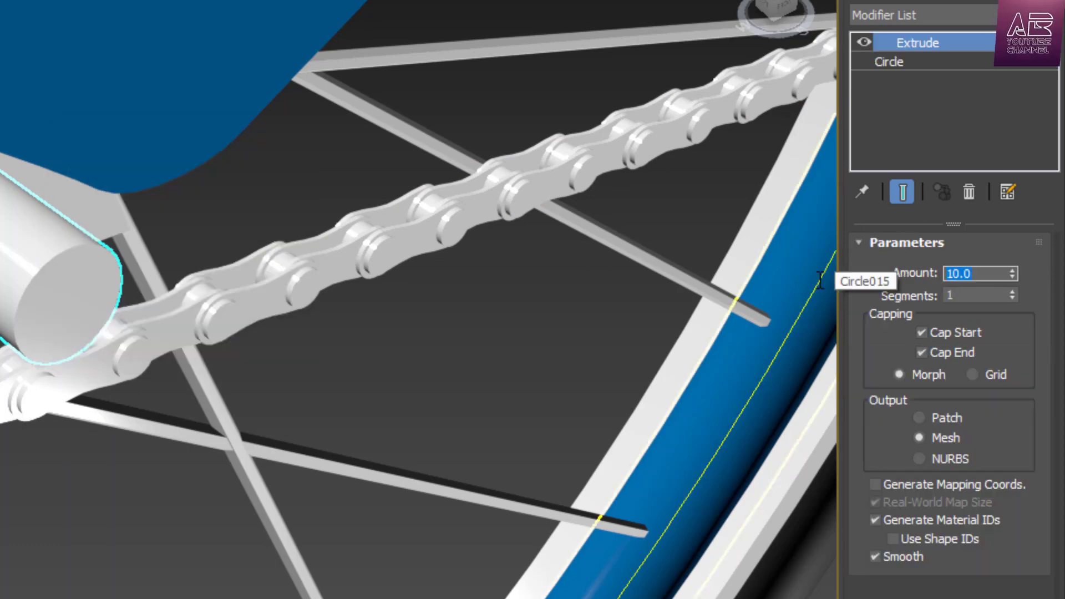
{"action": "type", "text": "1.0"}
{"action": "key", "text": "Return"}
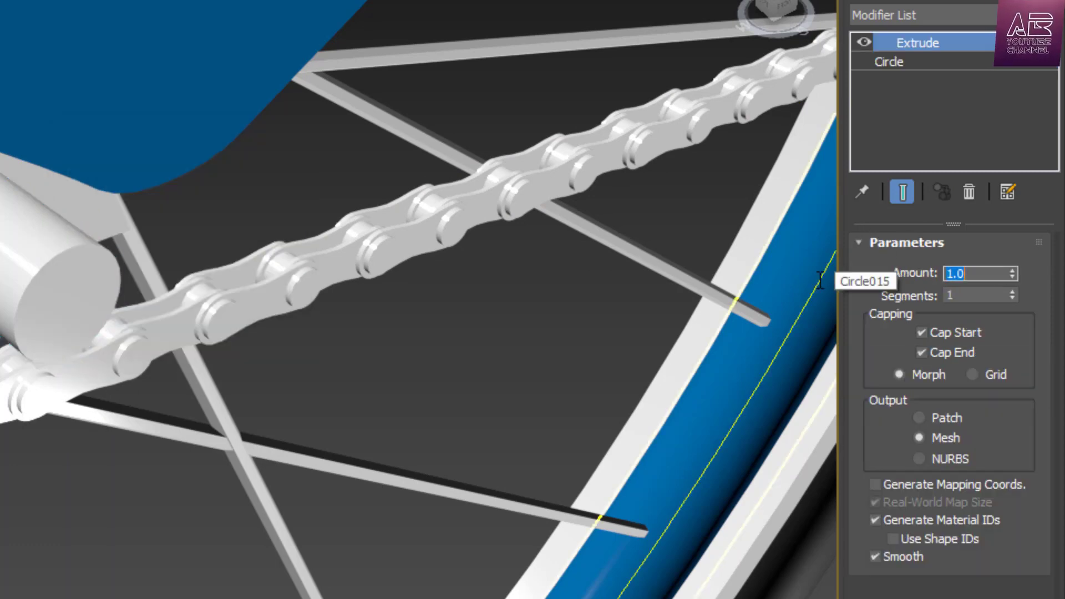
Set the interpolation steps of the copied cylinder's base circle to 1.
{"action": "left_click", "coordinate": [932, 61]}
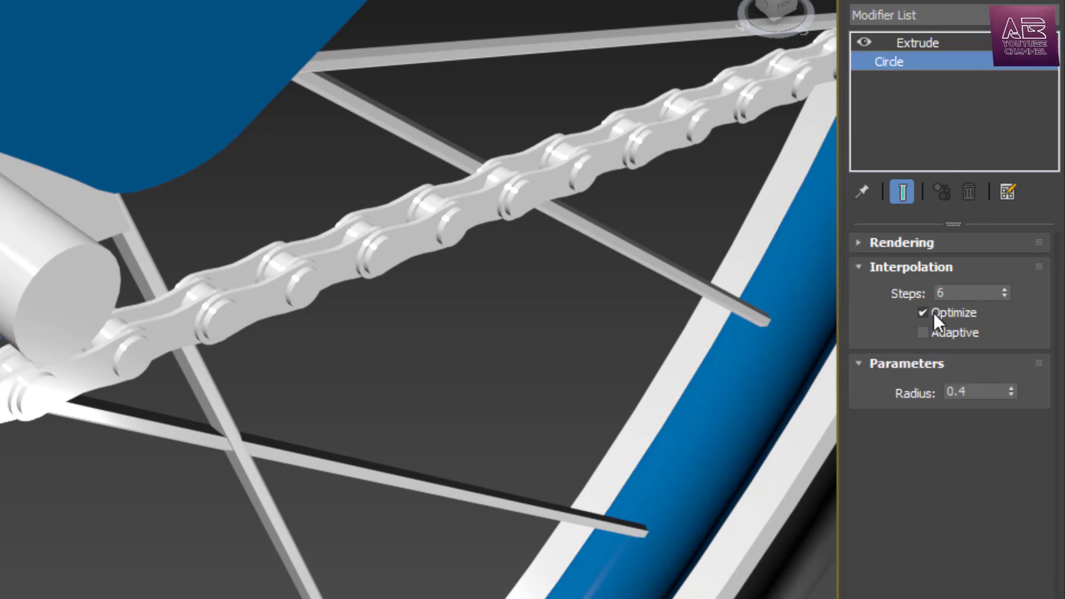
{"action": "double_click", "coordinate": [970, 293]}
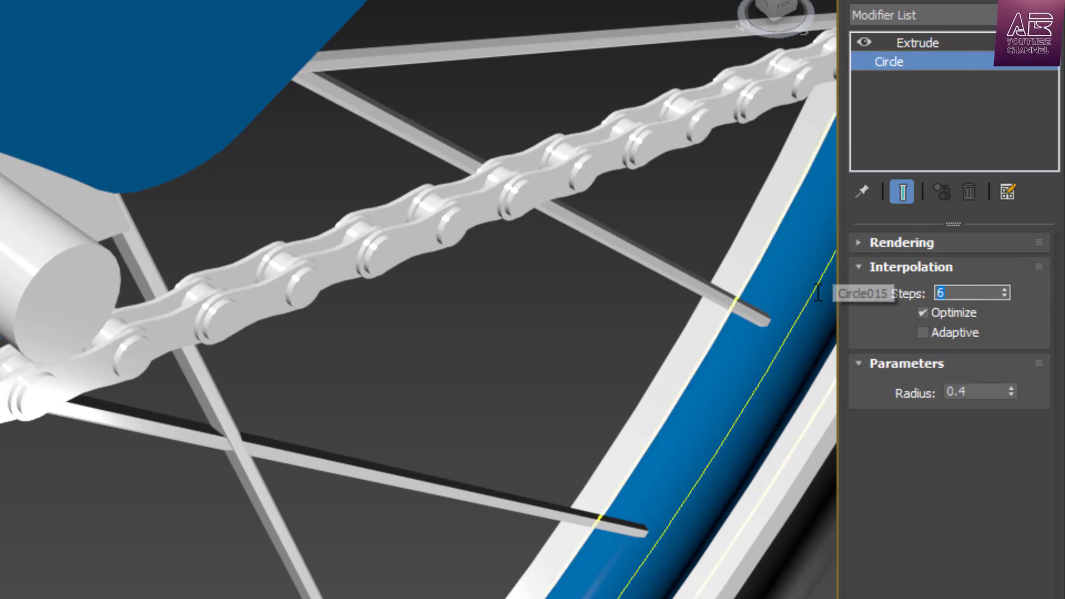
{"action": "type", "text": "1"}
{"action": "scroll", "coordinate": [106, 370], "scroll_direction": "down", "scroll_amount": 5}
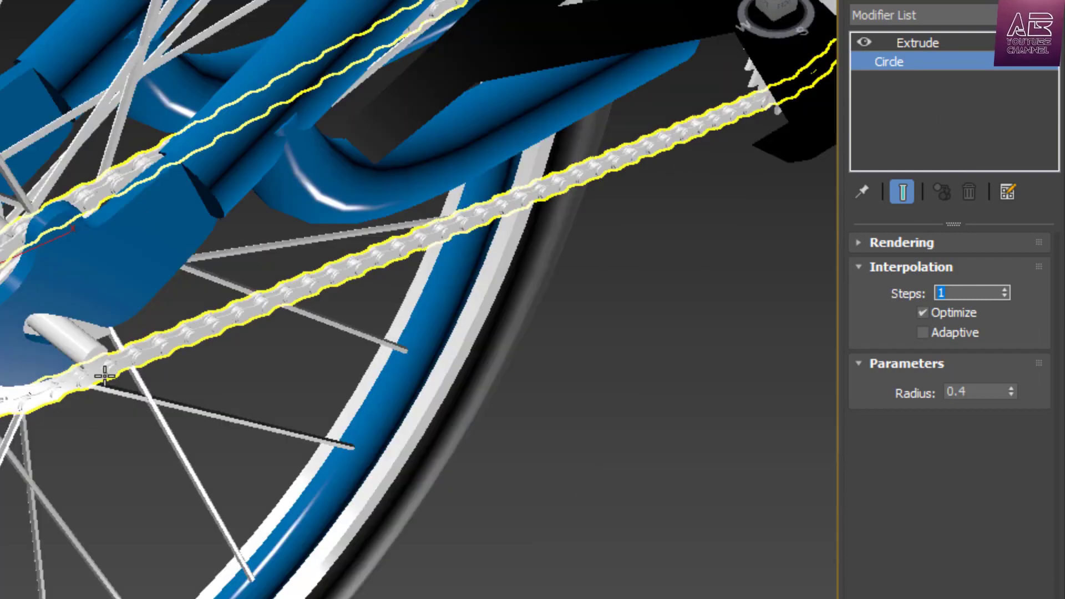
{"action": "scroll", "coordinate": [6, 239], "scroll_direction": "up", "scroll_amount": 3}
Set the Extrude amount of the copied cylinder to 0.5 to form a thin axle nut.
{"action": "key", "text": "alt+w"}
{"action": "key", "text": "alt+w"}
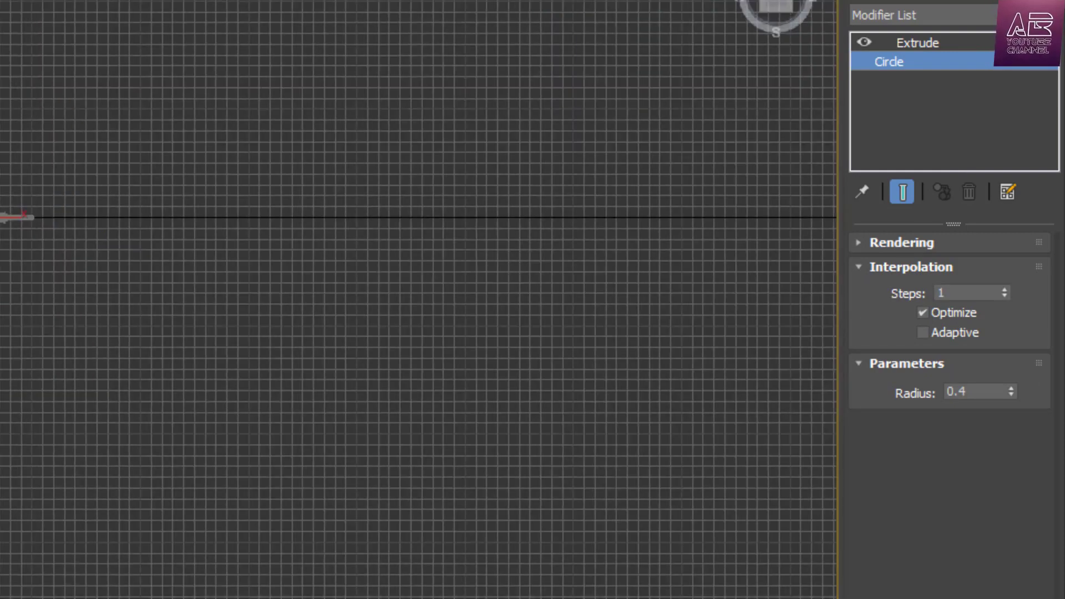
{"action": "key", "text": "z"}
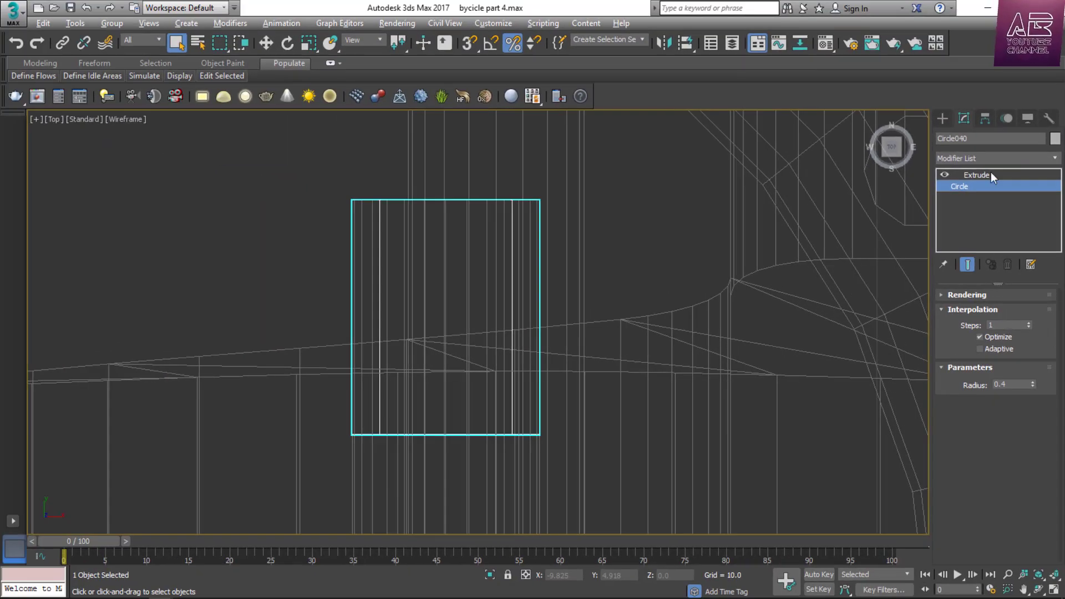
{"action": "left_click", "coordinate": [974, 176]}
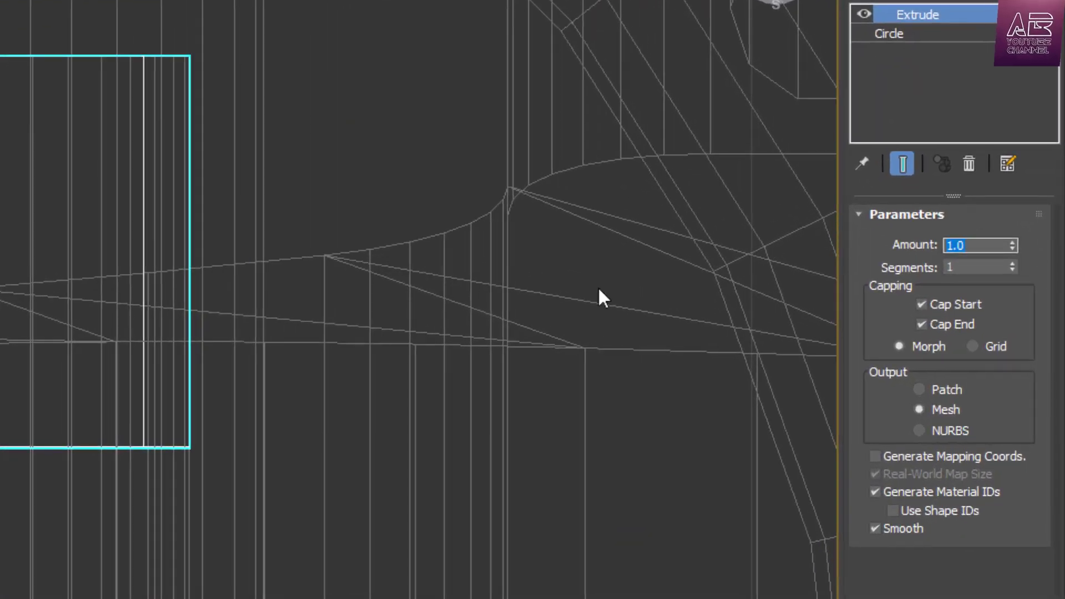
{"action": "key", "text": "Return"}
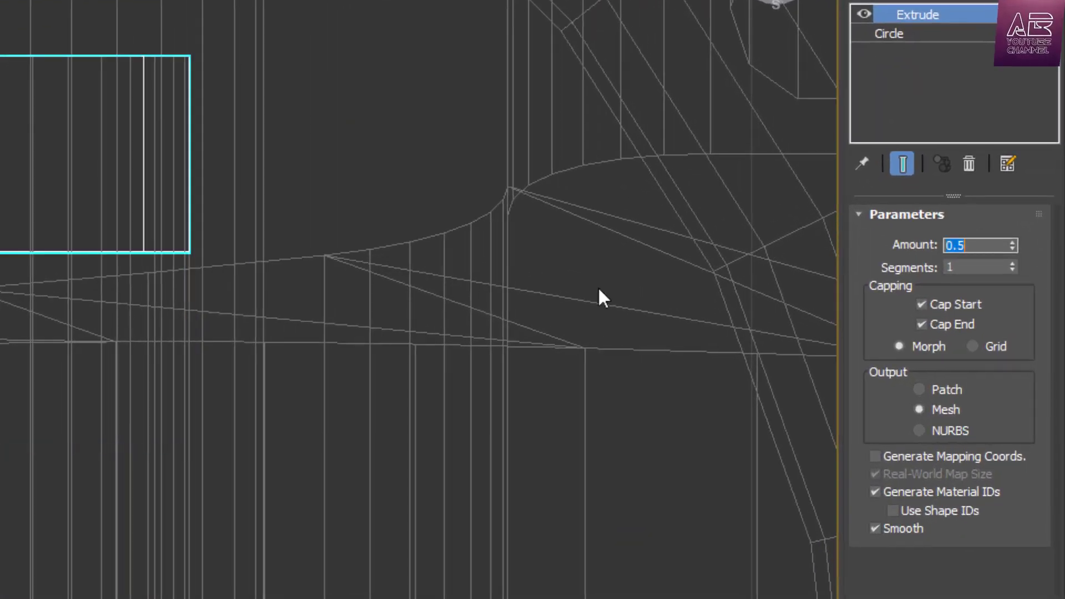
Center the axle nut's pivot on the object and move it inward along Y against the frame's dropout plate.
{"action": "scroll", "coordinate": [337, 282], "scroll_direction": "down", "scroll_amount": 2}
{"action": "scroll", "coordinate": [338, 282], "scroll_direction": "up", "scroll_amount": 1}
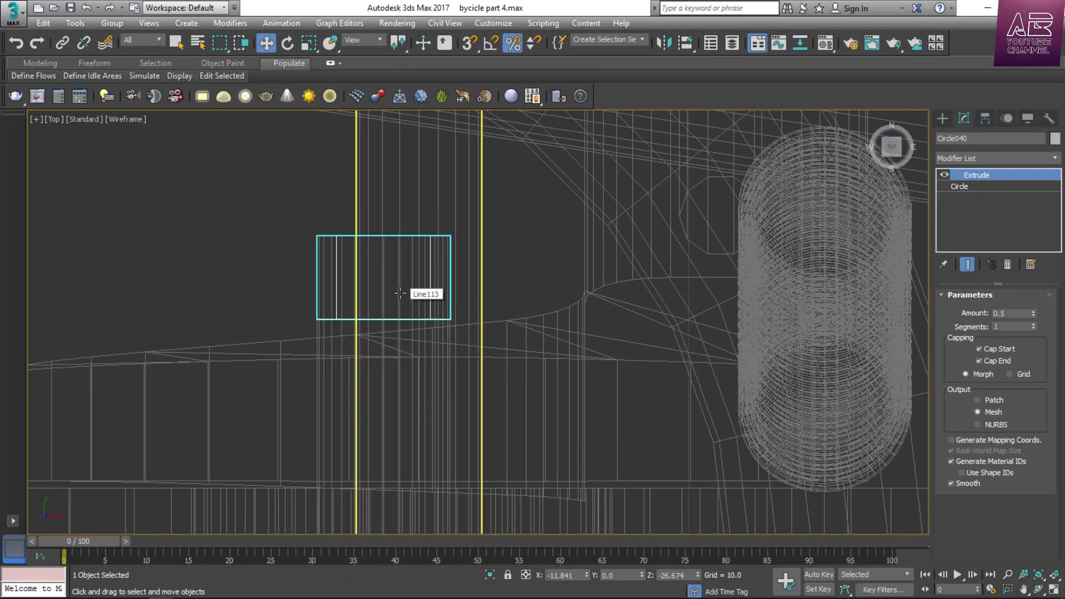
{"action": "scroll", "coordinate": [337, 283], "scroll_direction": "down", "scroll_amount": 2}
{"action": "scroll", "coordinate": [338, 282], "scroll_direction": "down", "scroll_amount": 2}
{"action": "scroll", "coordinate": [395, 484], "scroll_direction": "up", "scroll_amount": 1}
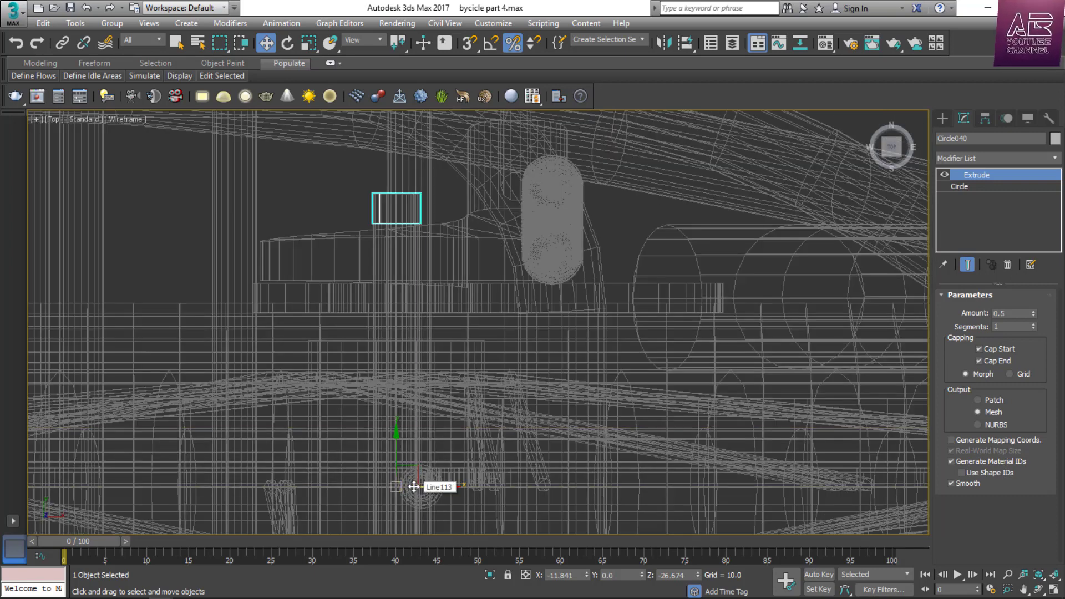
{"action": "left_click", "coordinate": [985, 120]}
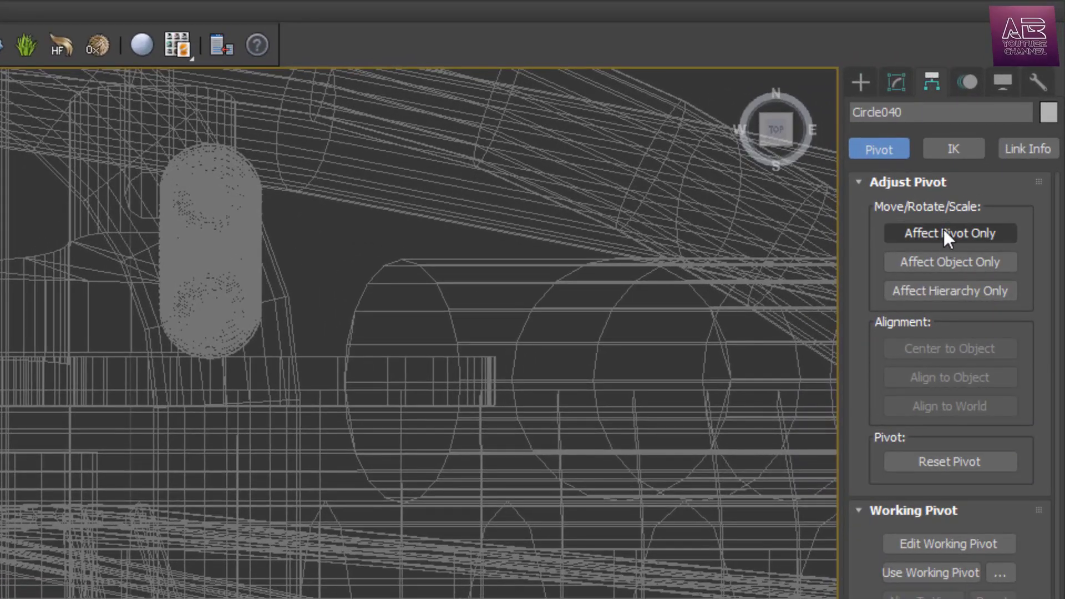
{"action": "left_click", "coordinate": [944, 233]}
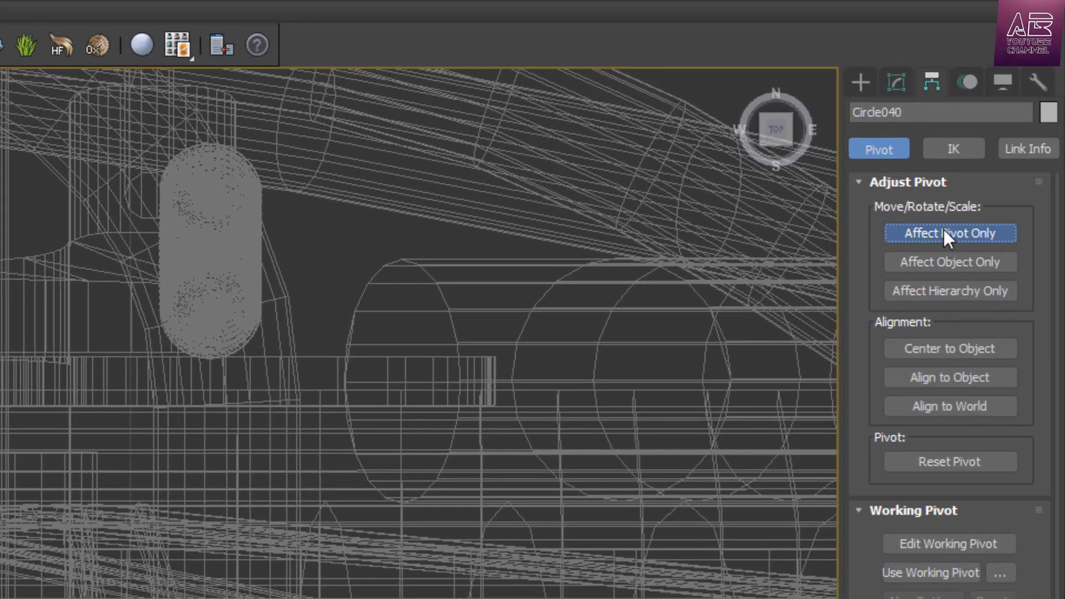
{"action": "left_click", "coordinate": [942, 349]}
{"action": "left_click", "coordinate": [959, 236]}
{"action": "scroll", "coordinate": [58, 259], "scroll_direction": "down", "scroll_amount": 1}
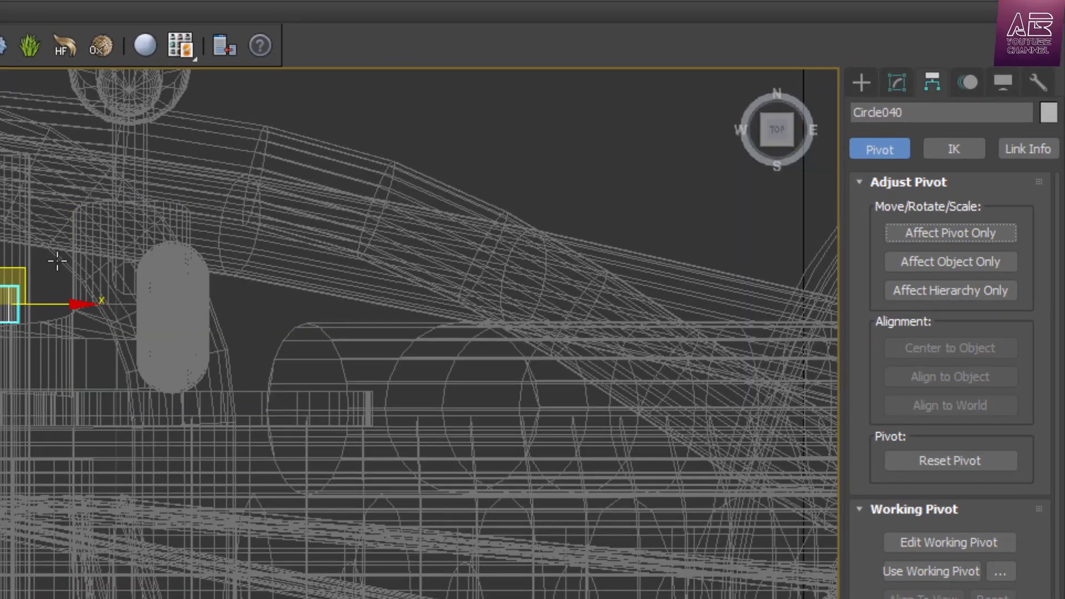
{"action": "scroll", "coordinate": [50, 257], "scroll_direction": "up", "scroll_amount": 4}
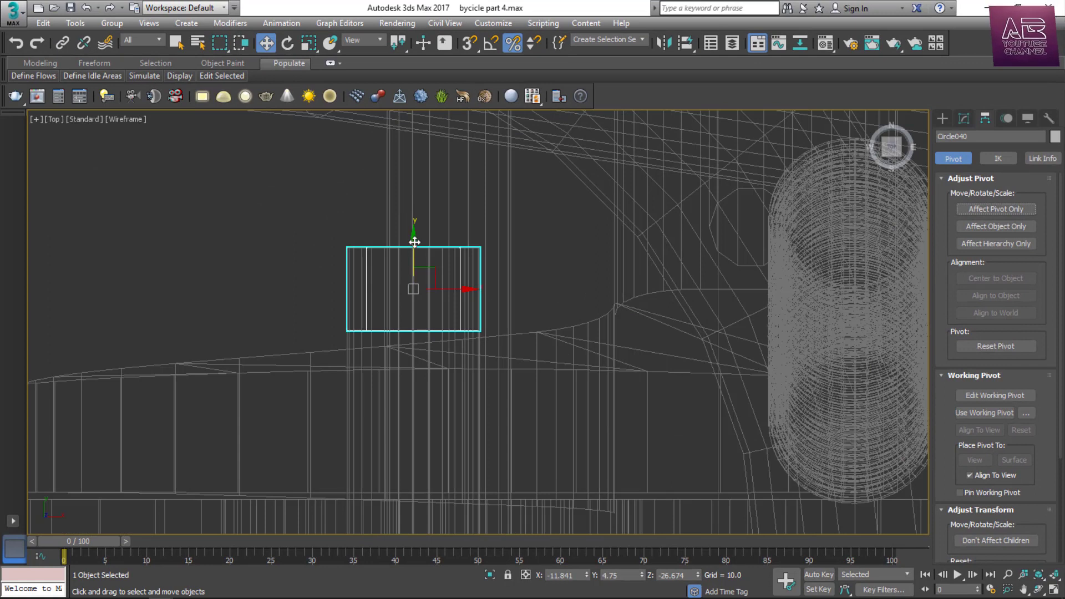
{"action": "left_click_drag", "start_coordinate": [415, 242], "coordinate": [428, 280]}
Enlarge the nut's circle radius beyond the axle's and clone it as an instance onto the opposite end of the rear axle.
{"action": "left_click", "coordinate": [965, 119]}
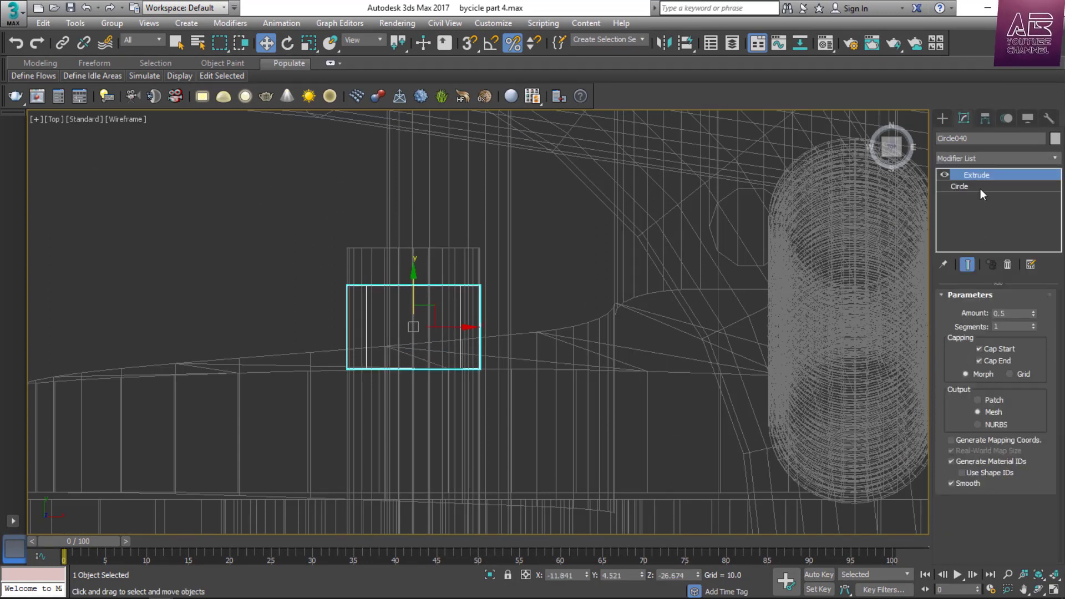
{"action": "left_click", "coordinate": [965, 187]}
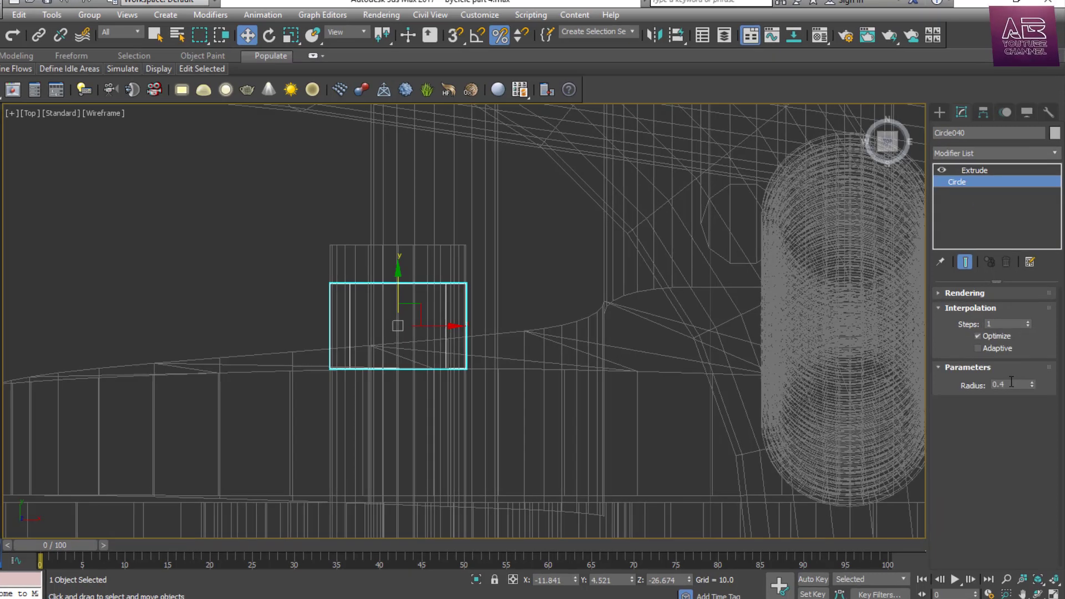
{"action": "double_click", "coordinate": [1013, 385]}
{"action": "type", "text": "0"}
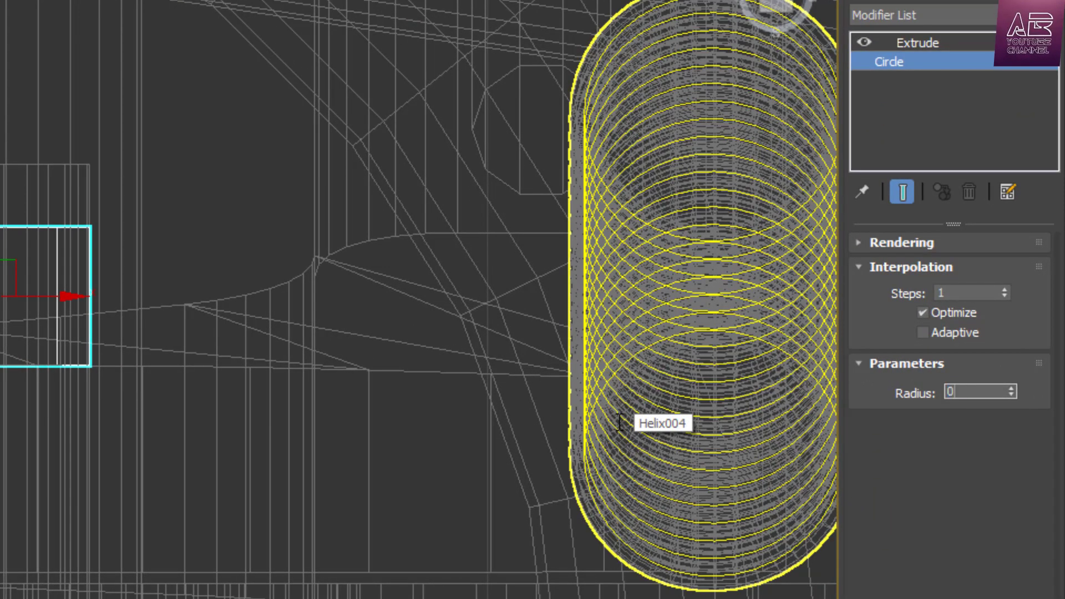
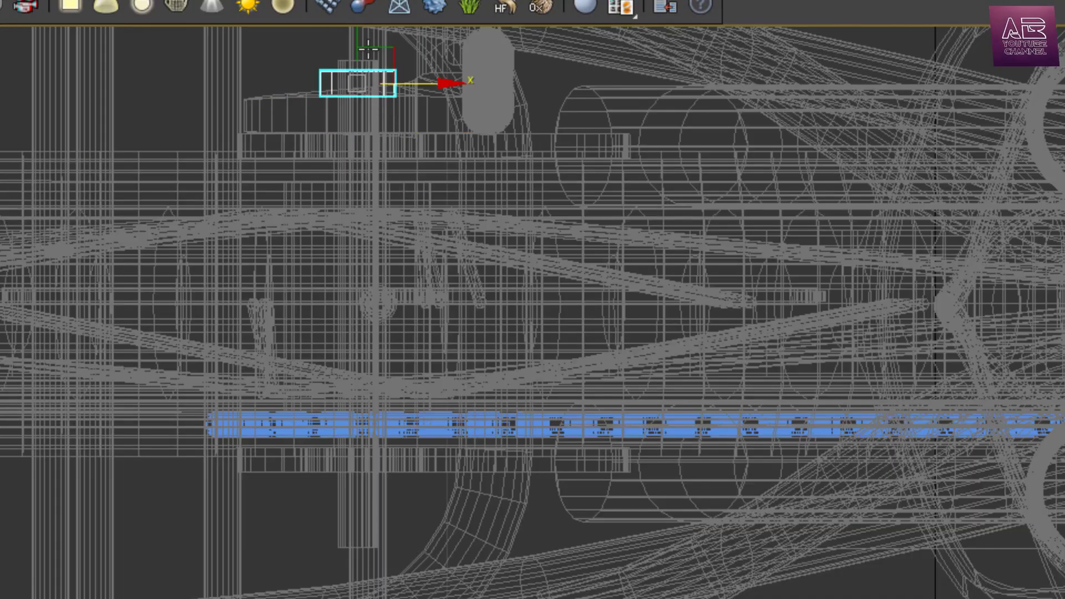
{"action": "left_click_drag", "start_coordinate": [349, 43], "coordinate": [442, 432], "text": "shift"}
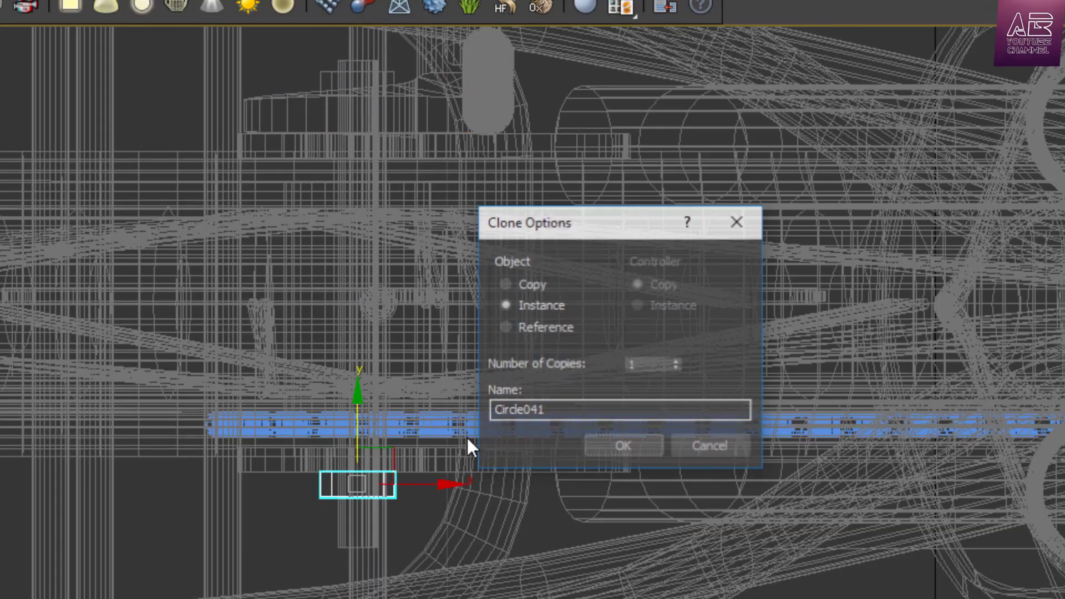
{"action": "left_click", "coordinate": [642, 448]}
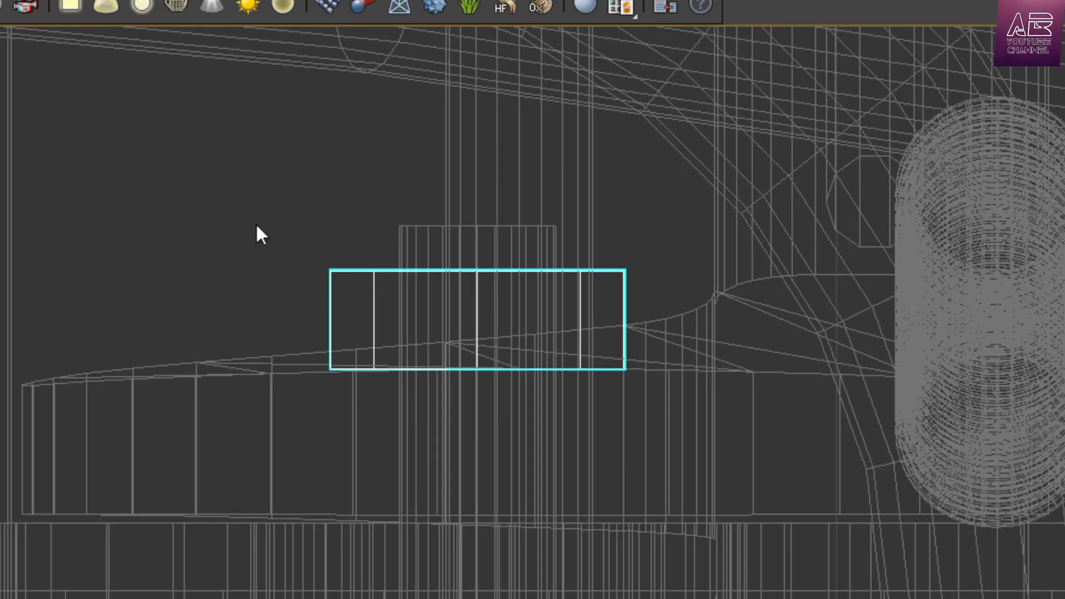
Position a copy of the axle nut over the front wheel hub, centered on the front axle.
{"action": "scroll", "coordinate": [250, 222], "scroll_direction": "down", "scroll_amount": 5}
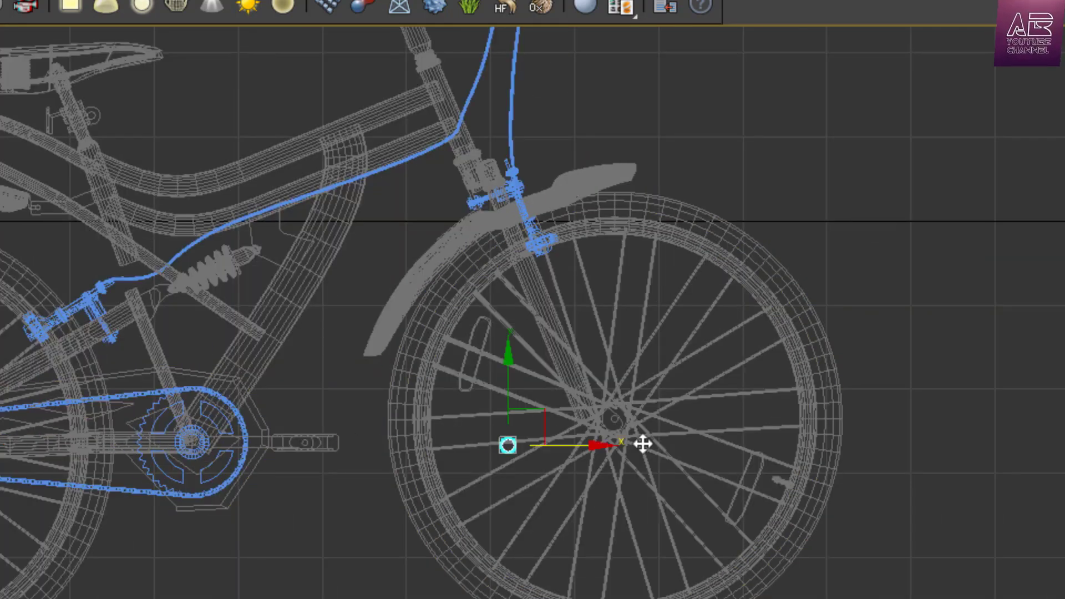
{"action": "scroll", "coordinate": [645, 445], "scroll_direction": "up", "scroll_amount": 10}
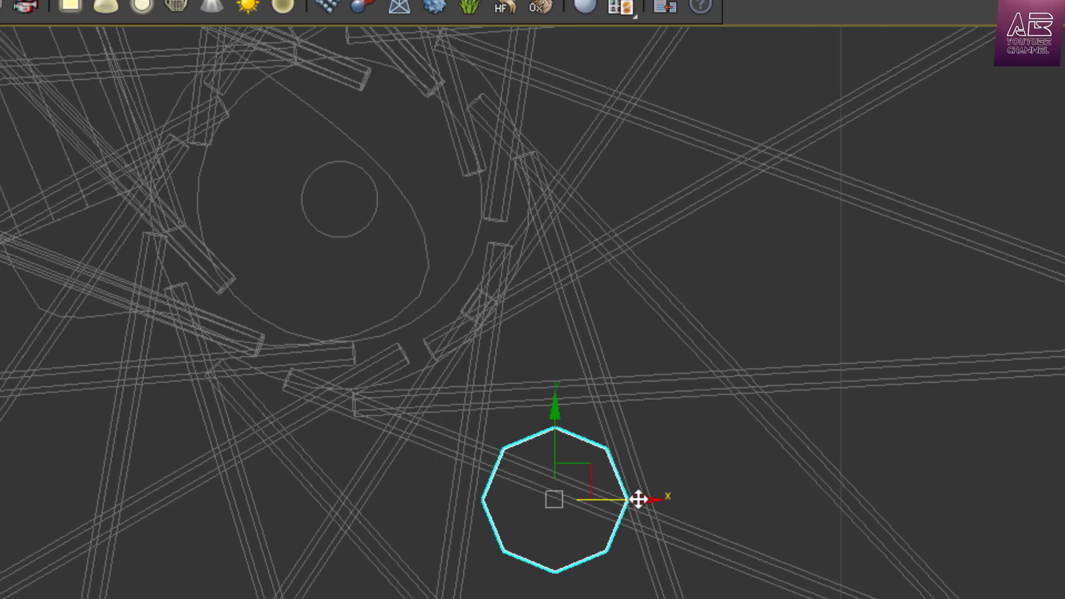
{"action": "left_click_drag", "start_coordinate": [637, 500], "coordinate": [459, 494]}
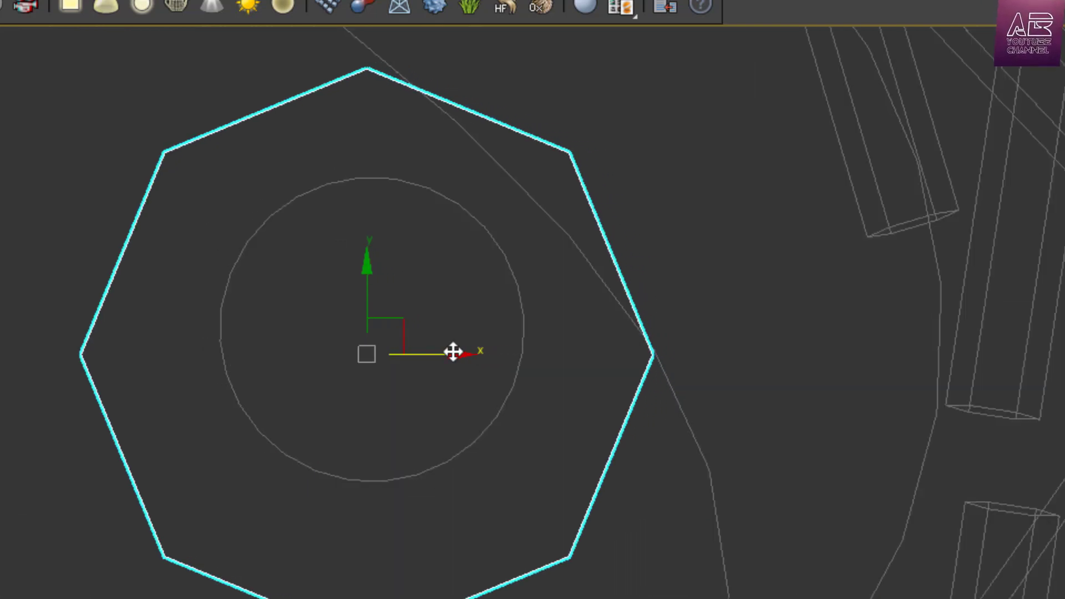
{"action": "left_click_drag", "start_coordinate": [452, 352], "coordinate": [460, 353]}
{"action": "left_click_drag", "start_coordinate": [377, 271], "coordinate": [379, 243]}
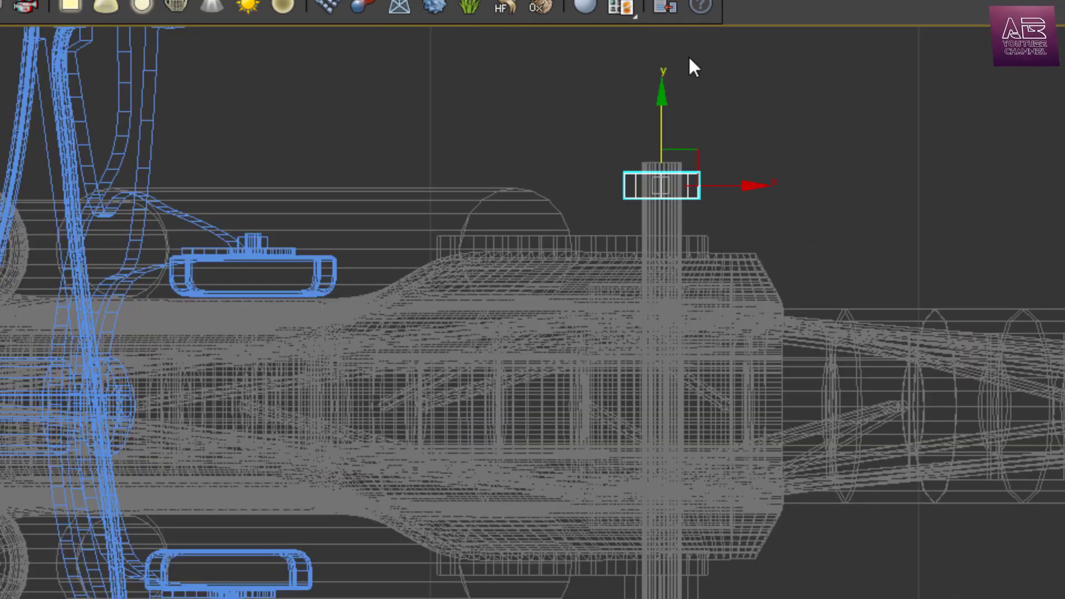
Move the axle nut inward along Y toward the front wheel hub and clear the selection.
{"action": "scroll", "coordinate": [693, 66], "scroll_direction": "up", "scroll_amount": 5}
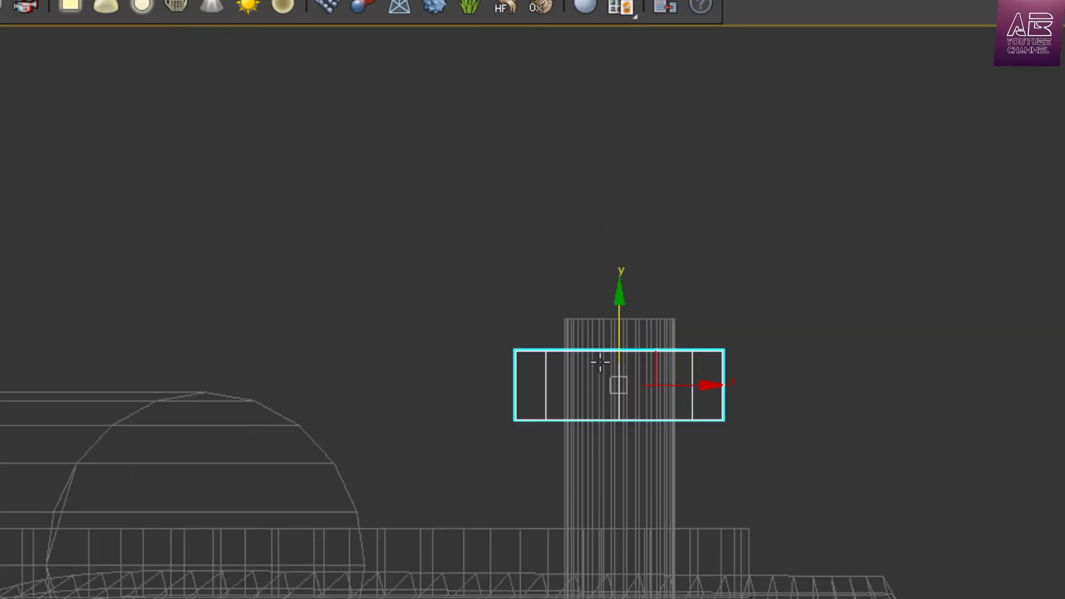
{"action": "mouse_move", "coordinate": [618, 231]}
{"action": "left_mouse_down"}
{"action": "mouse_move", "coordinate": [618, 333]}
{"action": "mouse_move", "coordinate": [634, 402]}
{"action": "left_mouse_up"}
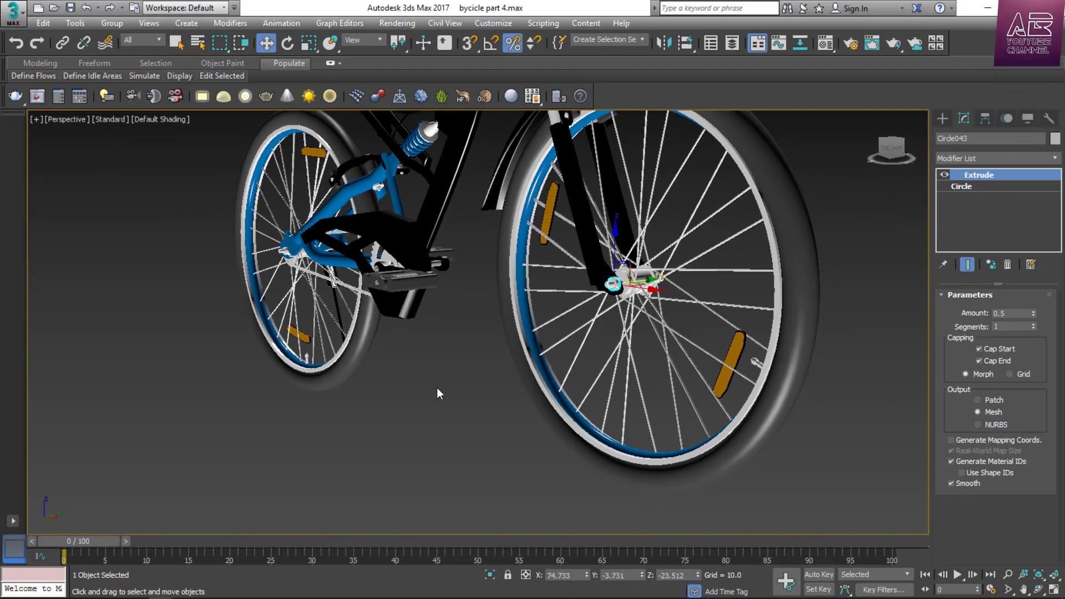
{"action": "left_click", "coordinate": [437, 388]}
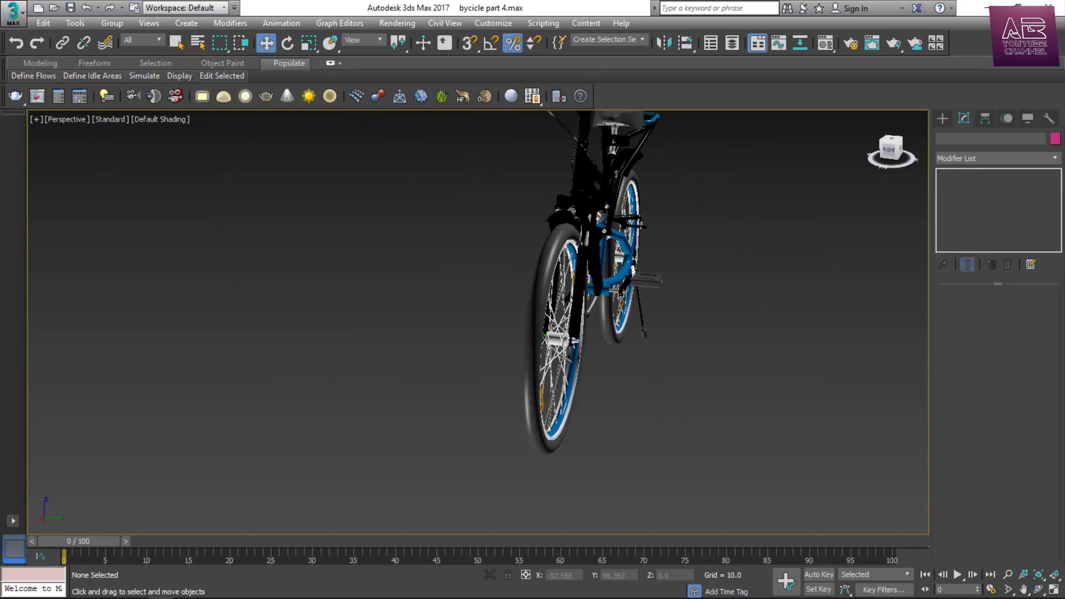
Shorten the rear brake's lower arm by moving its outer-end vertices inward along X in the Left view.
{"action": "middle_click_drag", "start_coordinate": [461, 403], "coordinate": [823, 285], "text": "alt"}
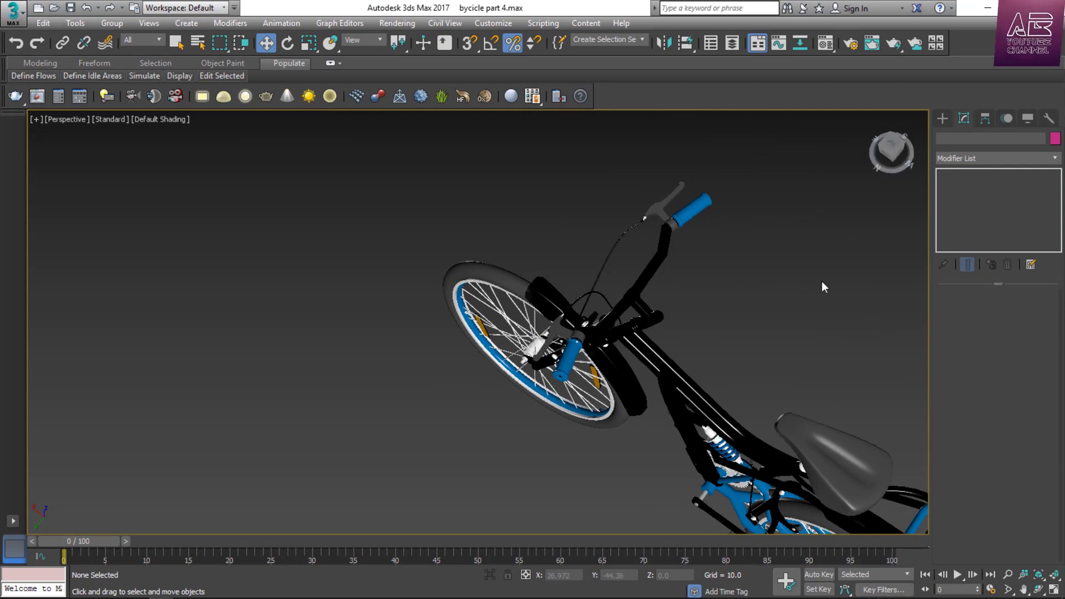
{"action": "left_click", "coordinate": [452, 309]}
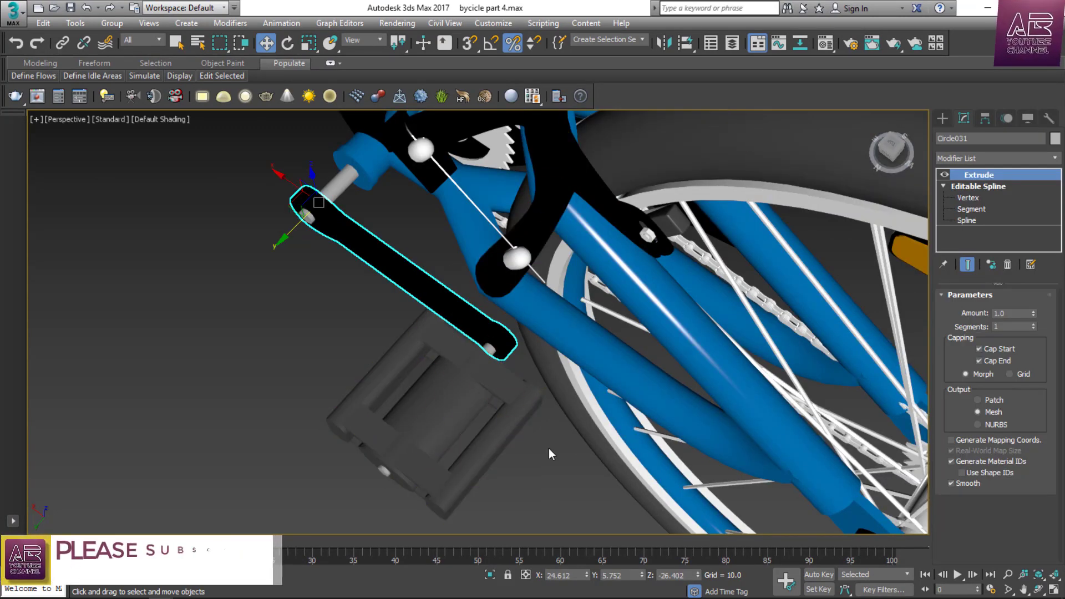
{"action": "left_click", "coordinate": [515, 294]}
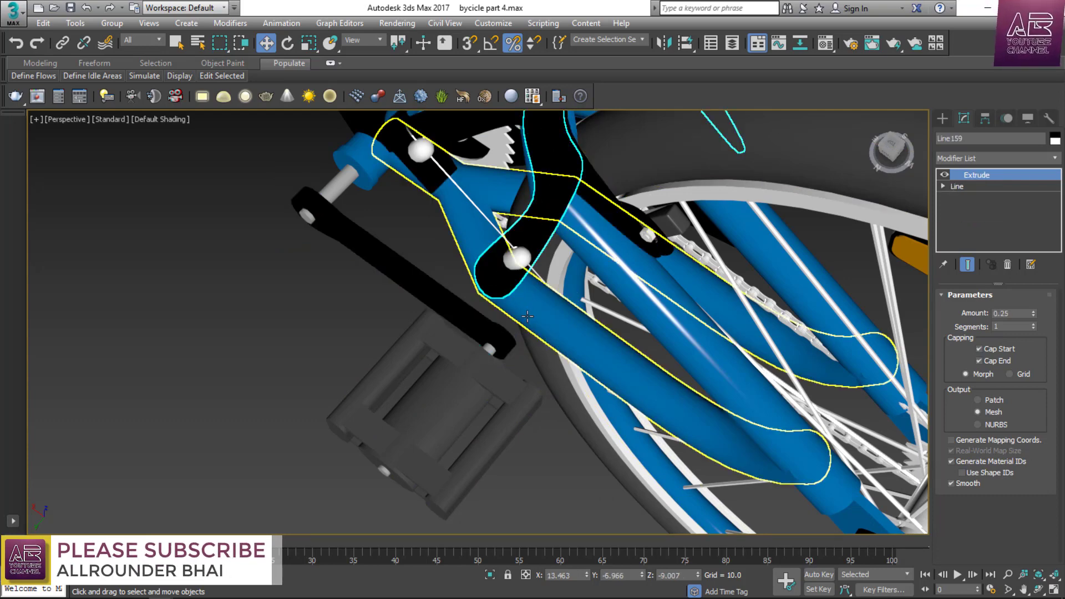
{"action": "scroll", "coordinate": [545, 329], "scroll_direction": "down", "scroll_amount": 3}
{"action": "scroll", "coordinate": [545, 225], "scroll_direction": "up", "scroll_amount": 2}
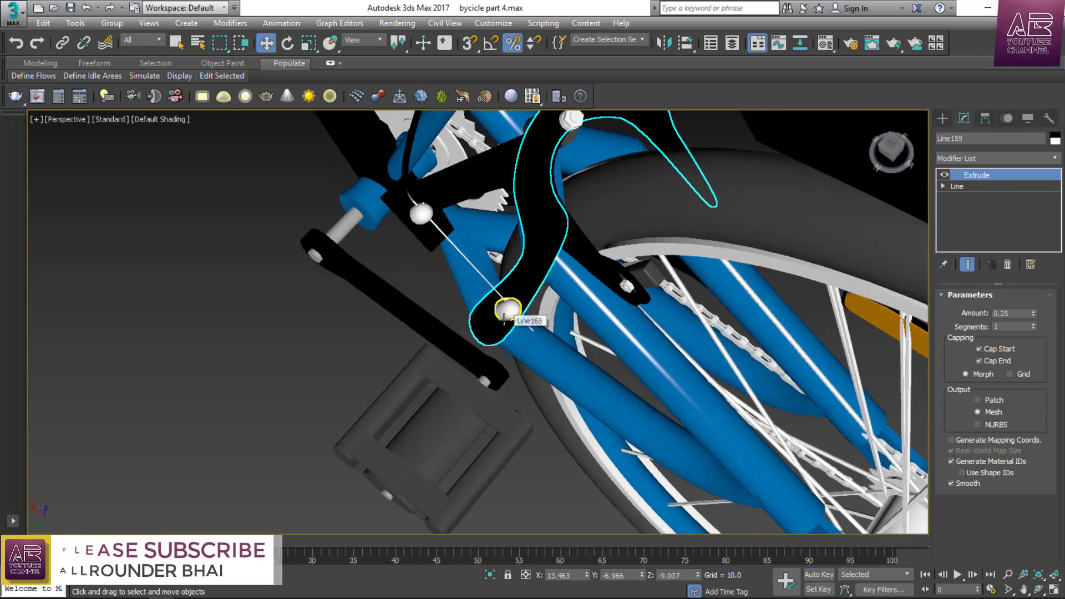
{"action": "key", "text": "alt+w"}
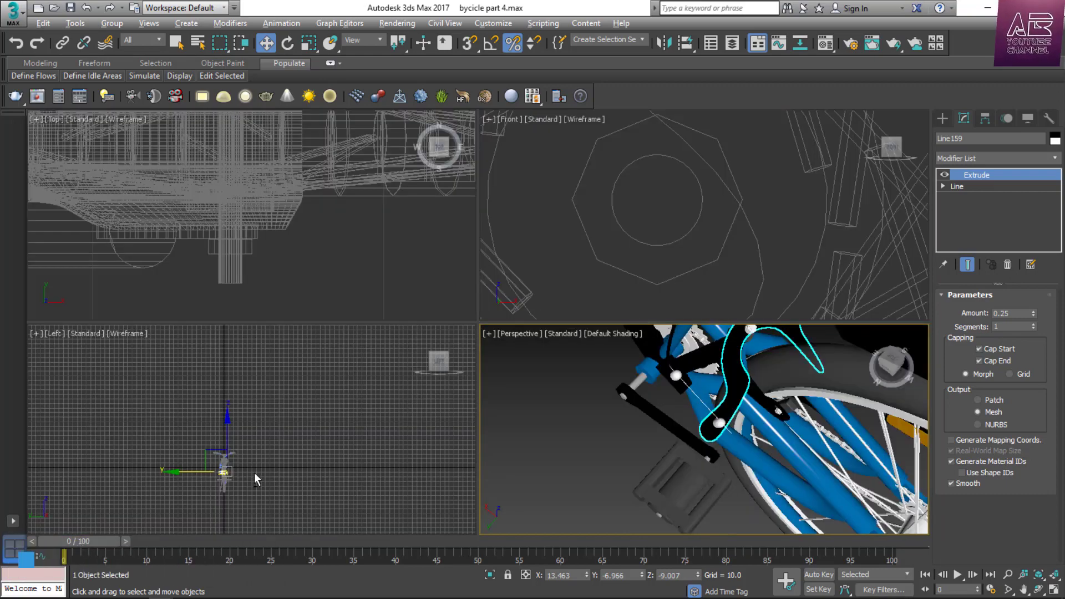
{"action": "key", "text": "alt+w"}
{"action": "scroll", "coordinate": [406, 440], "scroll_direction": "up", "scroll_amount": 10}
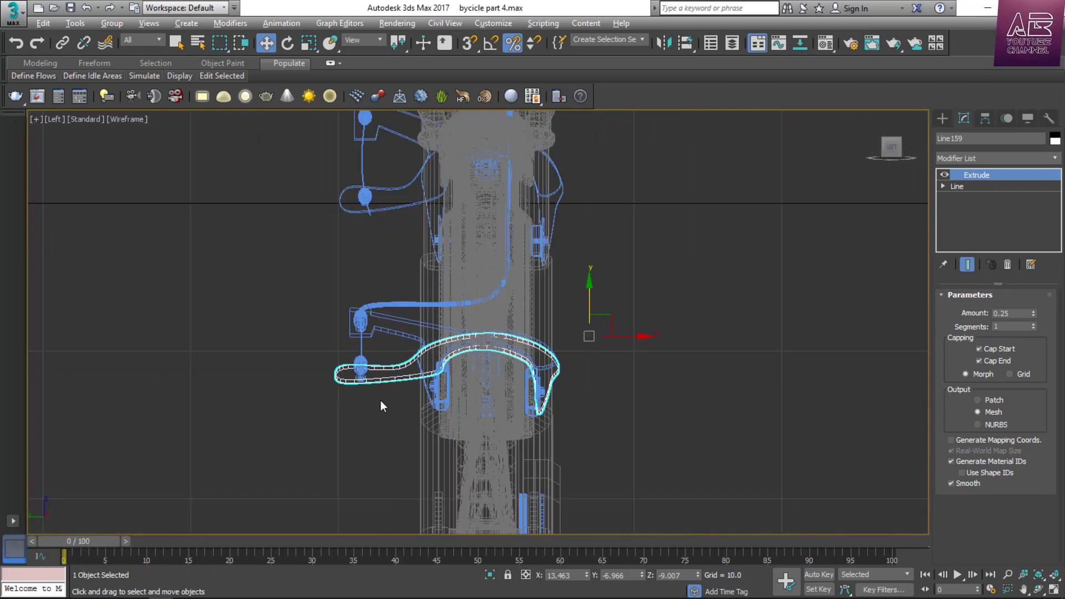
{"action": "left_click", "coordinate": [943, 186]}
{"action": "left_click", "coordinate": [969, 198]}
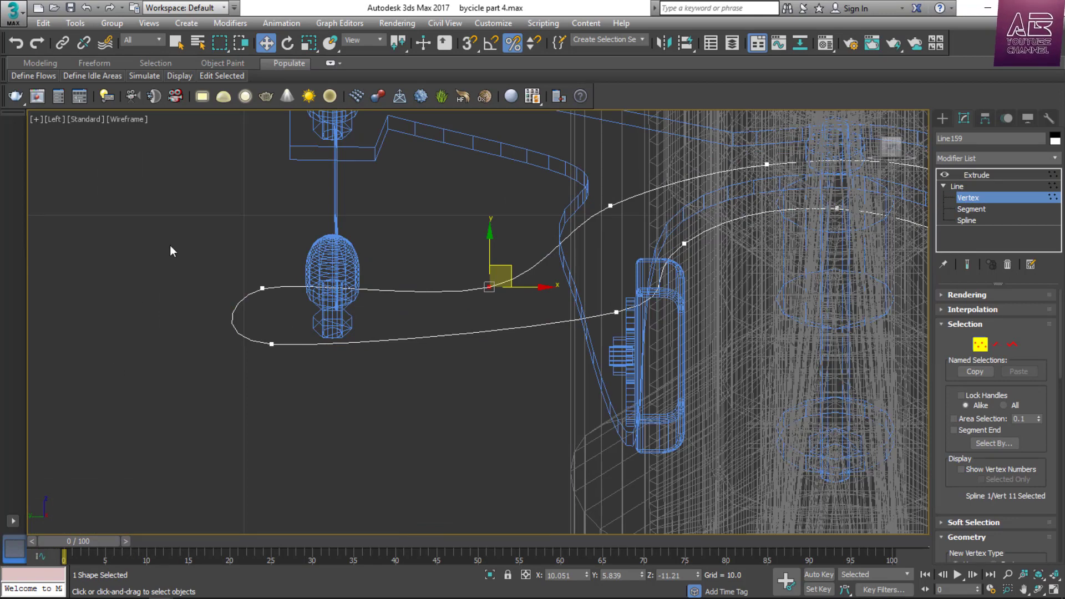
{"action": "mouse_move", "coordinate": [170, 252]}
{"action": "left_mouse_down"}
{"action": "mouse_move", "coordinate": [345, 347]}
{"action": "mouse_move", "coordinate": [481, 350]}
{"action": "left_mouse_up"}
{"action": "mouse_move", "coordinate": [367, 244]}
{"action": "left_mouse_down"}
{"action": "mouse_move", "coordinate": [596, 444]}
{"action": "mouse_move", "coordinate": [539, 426]}
{"action": "left_mouse_up"}
{"action": "left_click_drag", "start_coordinate": [471, 289], "coordinate": [525, 289]}
{"action": "left_click", "coordinate": [1014, 198]}
Move the outer-end vertices of the rear brake's upper arm inward along X.
{"action": "scroll", "coordinate": [393, 460], "scroll_direction": "down", "scroll_amount": 2}
{"action": "middle_click_drag", "start_coordinate": [392, 461], "coordinate": [377, 510]}
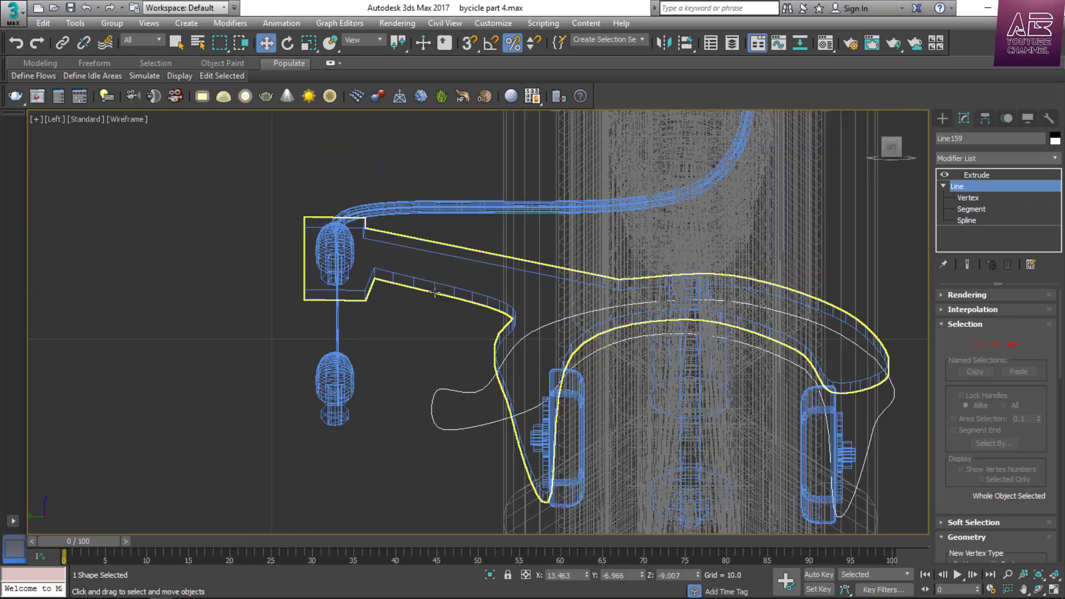
{"action": "left_click", "coordinate": [436, 292]}
{"action": "left_click", "coordinate": [943, 187]}
{"action": "left_click", "coordinate": [969, 198]}
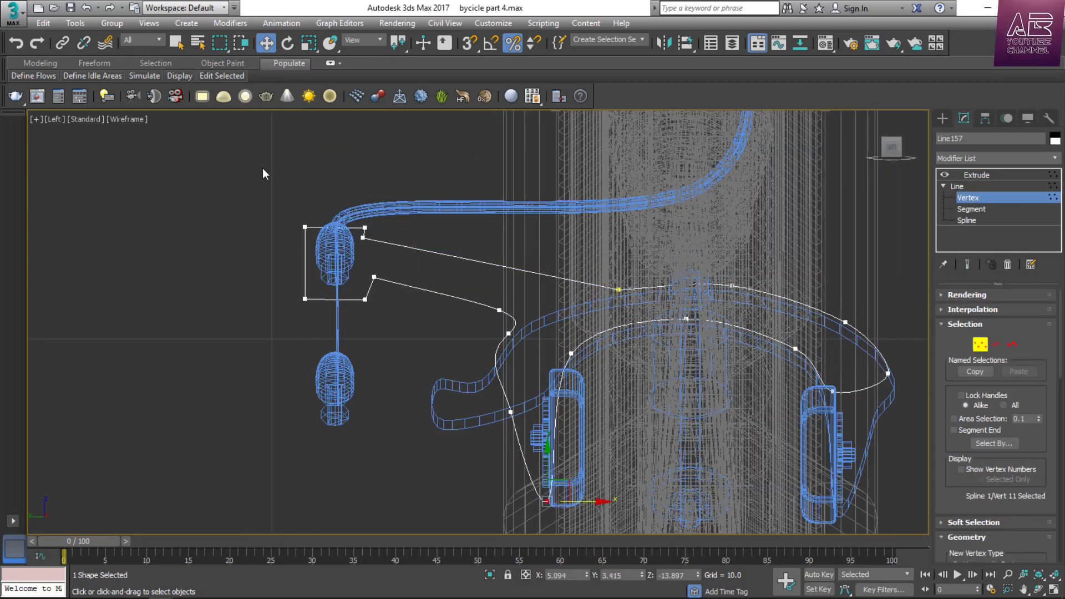
{"action": "left_click_drag", "start_coordinate": [380, 338], "coordinate": [381, 337]}
{"action": "left_click_drag", "start_coordinate": [422, 275], "coordinate": [541, 289]}
Delete the extra vertex on the upper arm's lower edge, just below the notch beside its square end.
{"action": "left_click", "coordinate": [499, 309]}
{"action": "scroll", "coordinate": [512, 309], "scroll_direction": "up", "scroll_amount": 3}
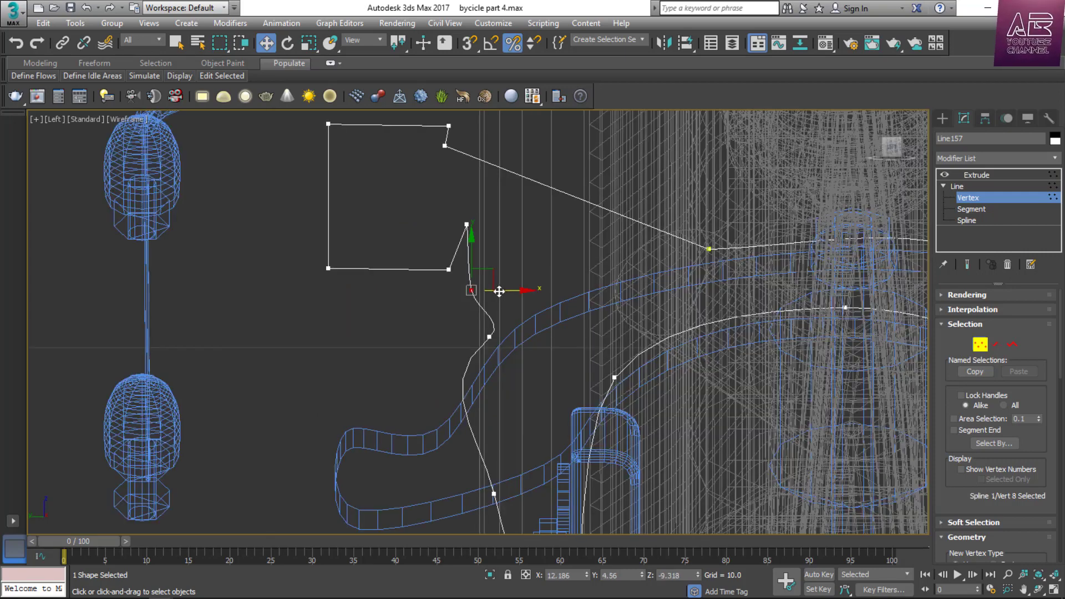
{"action": "key", "text": "Delete"}
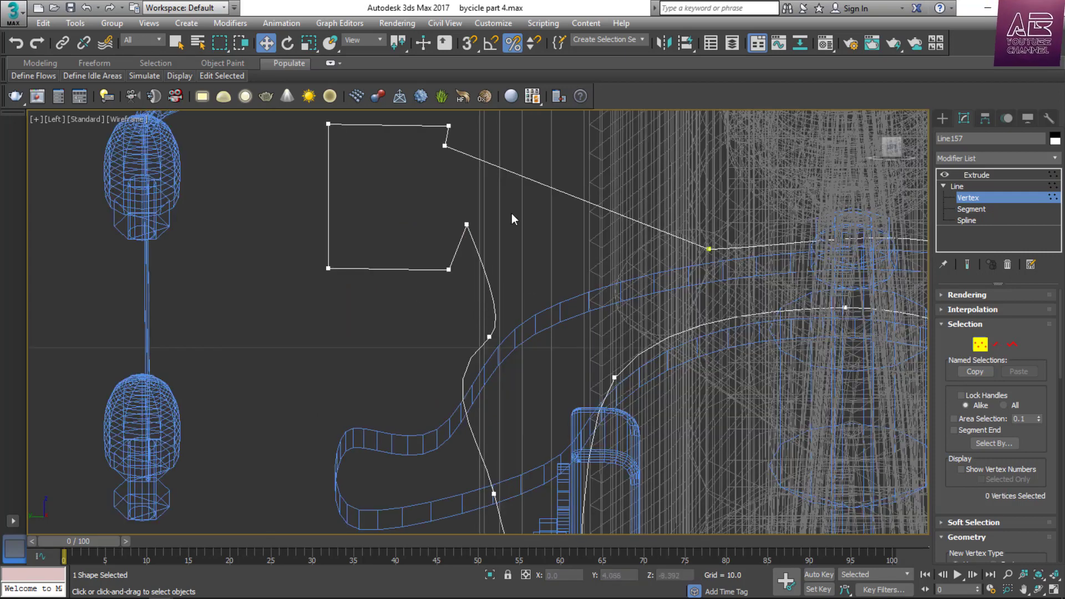
{"action": "scroll", "coordinate": [468, 272], "scroll_direction": "down", "scroll_amount": 2}
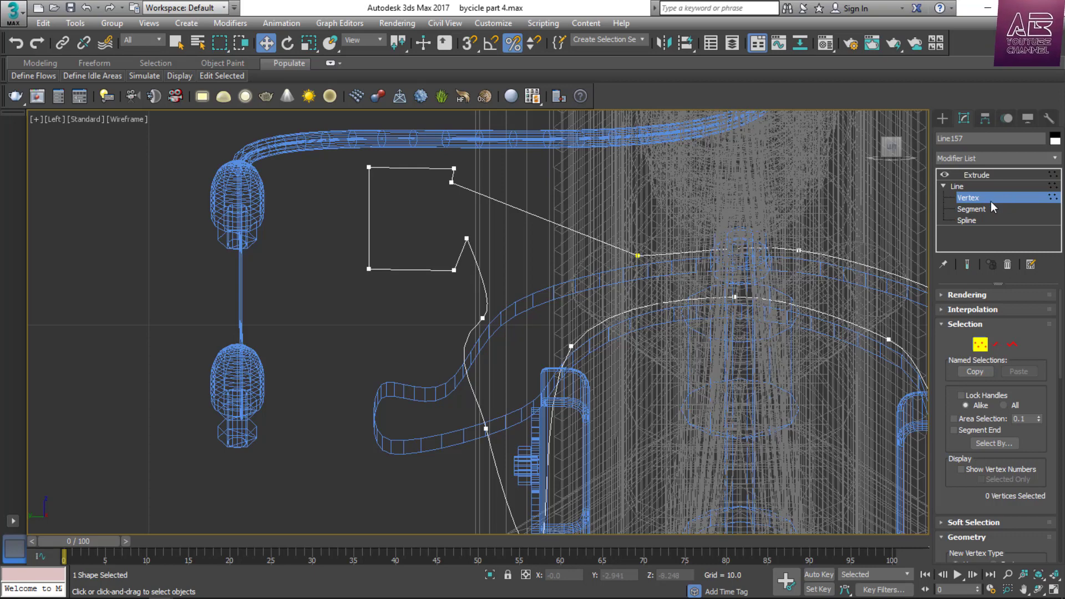
{"action": "left_click", "coordinate": [957, 187]}
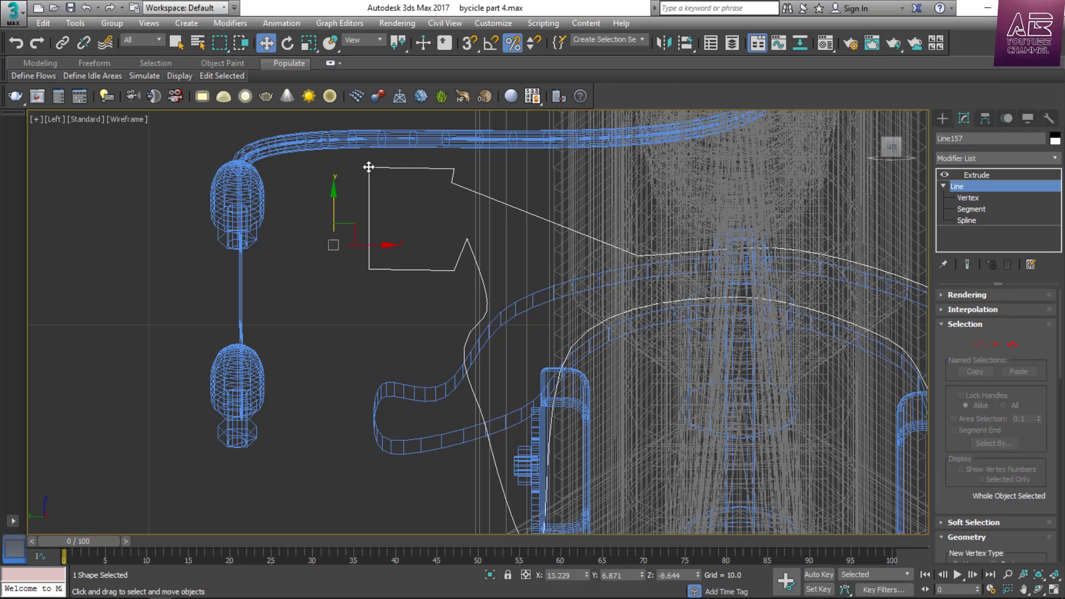
Fillet the four corner vertices of the upper arm's square end, then return to the Extrude level and deselect the arm.
{"action": "key", "text": "1"}
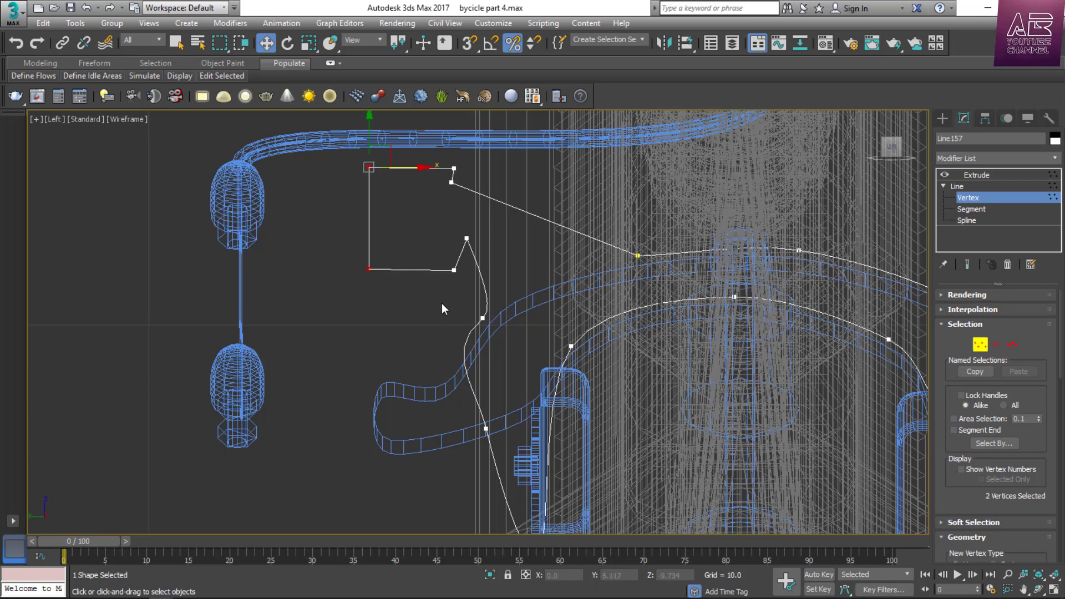
{"action": "left_click_drag", "start_coordinate": [474, 146], "coordinate": [430, 173], "text": "ctrl"}
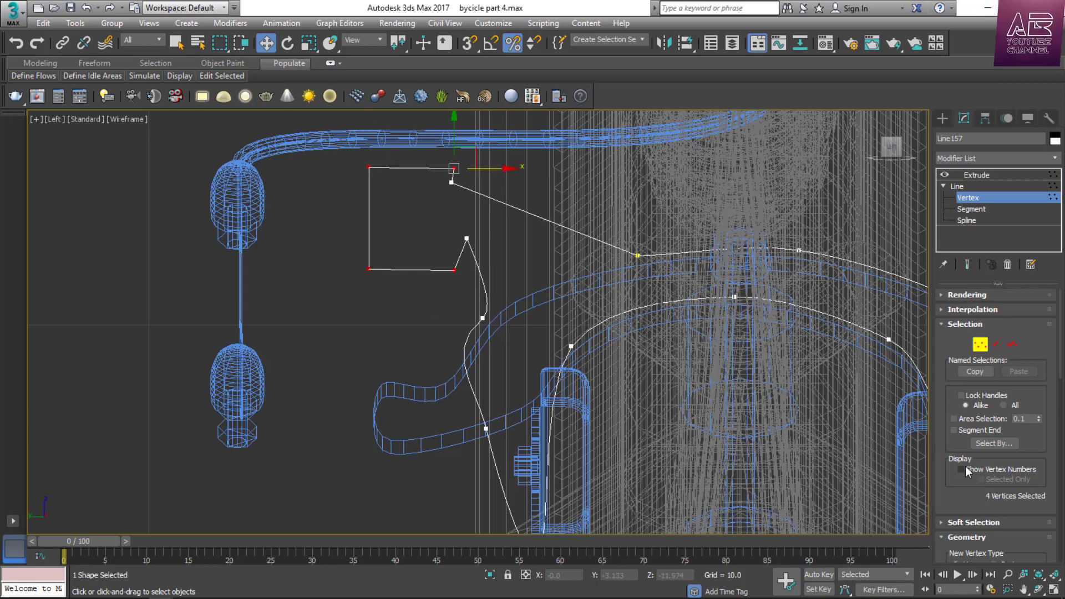
{"action": "scroll", "coordinate": [968, 471], "scroll_direction": "down", "scroll_amount": 5}
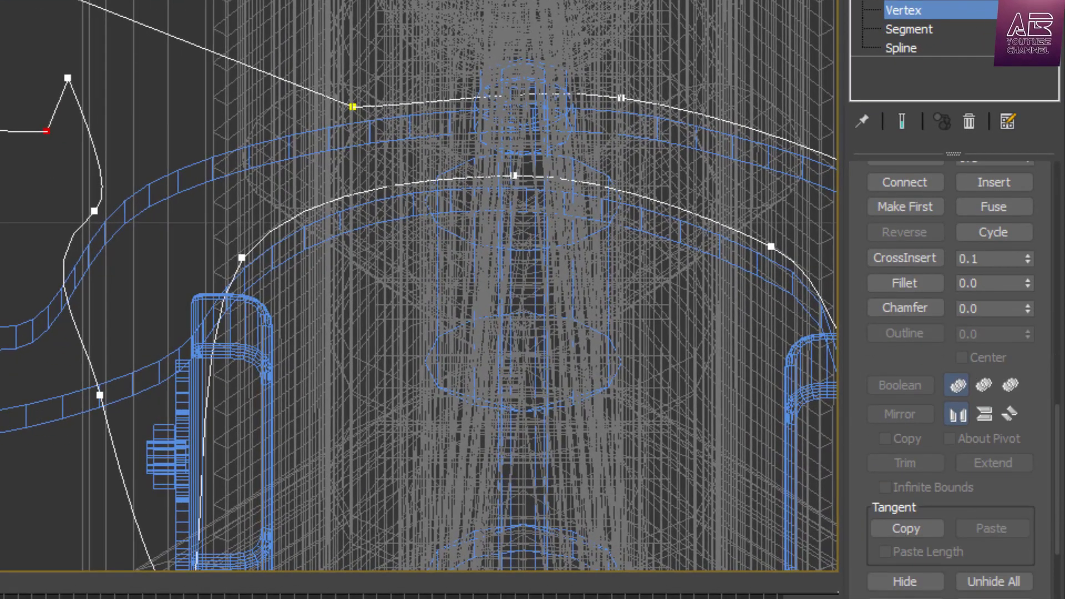
{"action": "scroll", "coordinate": [904, 304], "scroll_direction": "up", "scroll_amount": 1}
{"action": "left_click", "coordinate": [904, 304]}
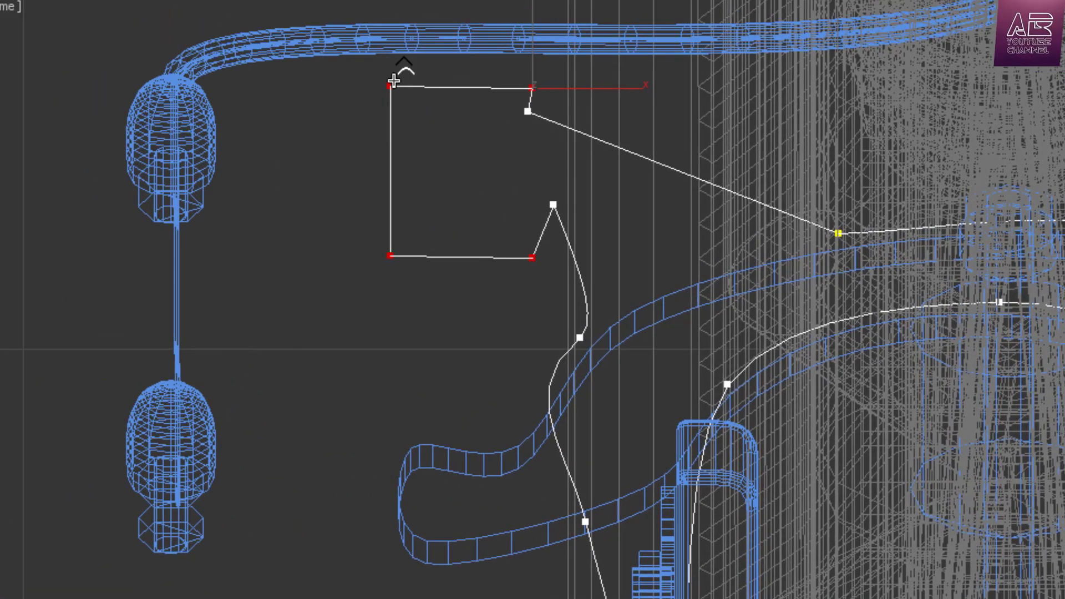
{"action": "left_click_drag", "start_coordinate": [394, 82], "coordinate": [411, 57]}
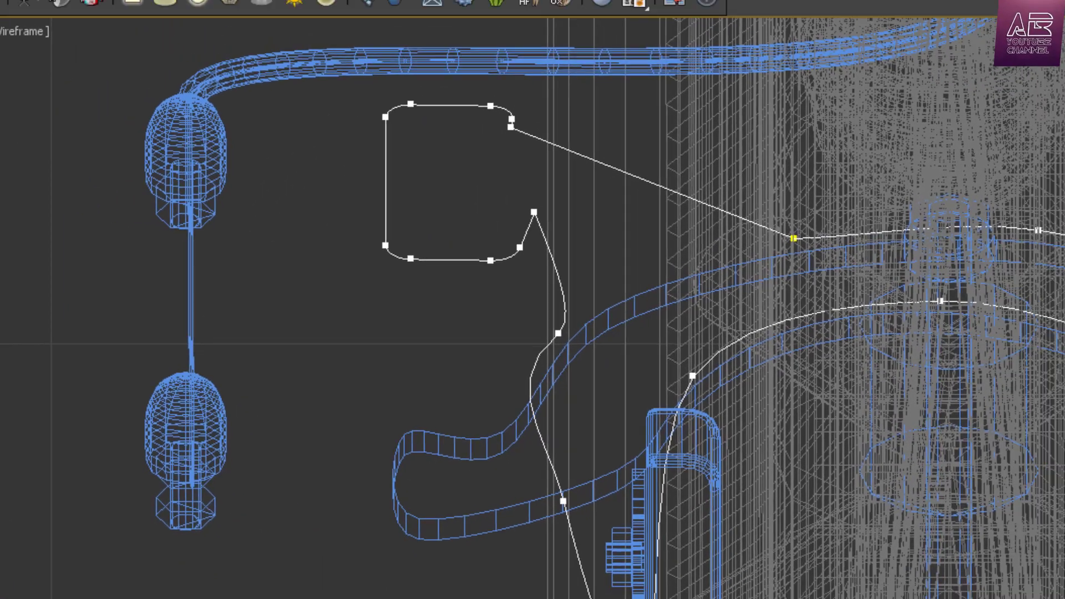
{"action": "left_click", "coordinate": [968, 175]}
{"action": "left_click", "coordinate": [442, 285]}
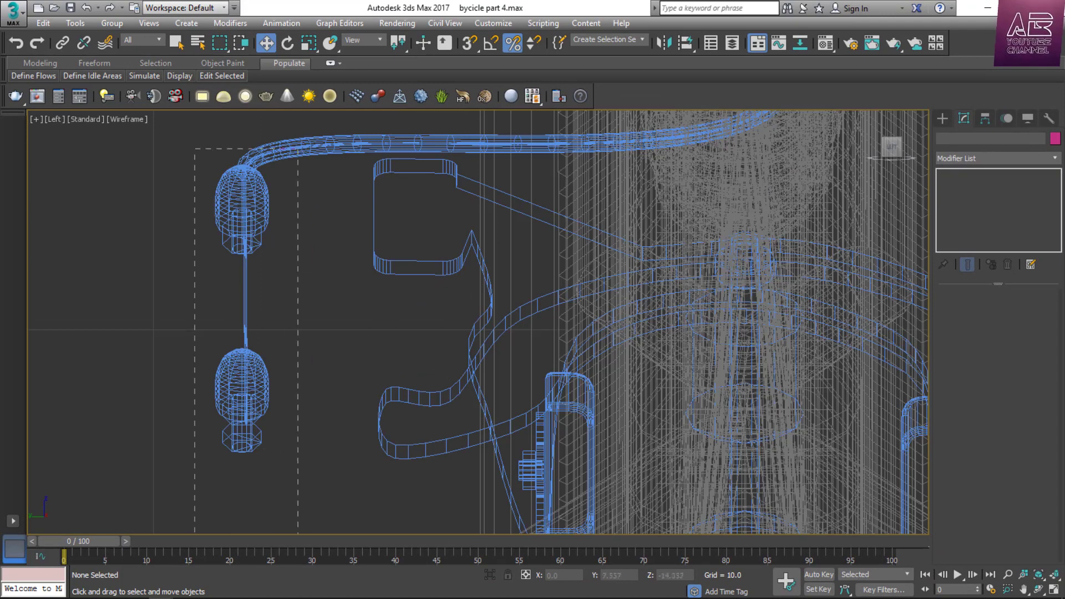
Move the brake cable's rounded end fittings inward along X onto the ends of both shortened arms, leaving the cables out.
{"action": "left_click_drag", "start_coordinate": [297, 532], "coordinate": [315, 517]}
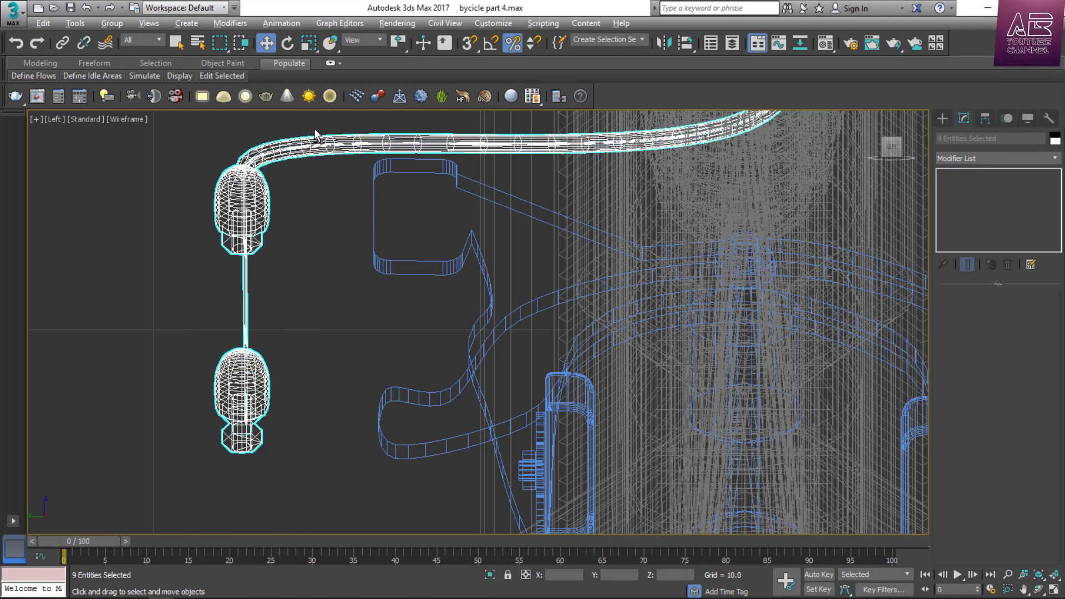
{"action": "left_click_drag", "start_coordinate": [334, 169], "coordinate": [334, 169], "text": "alt"}
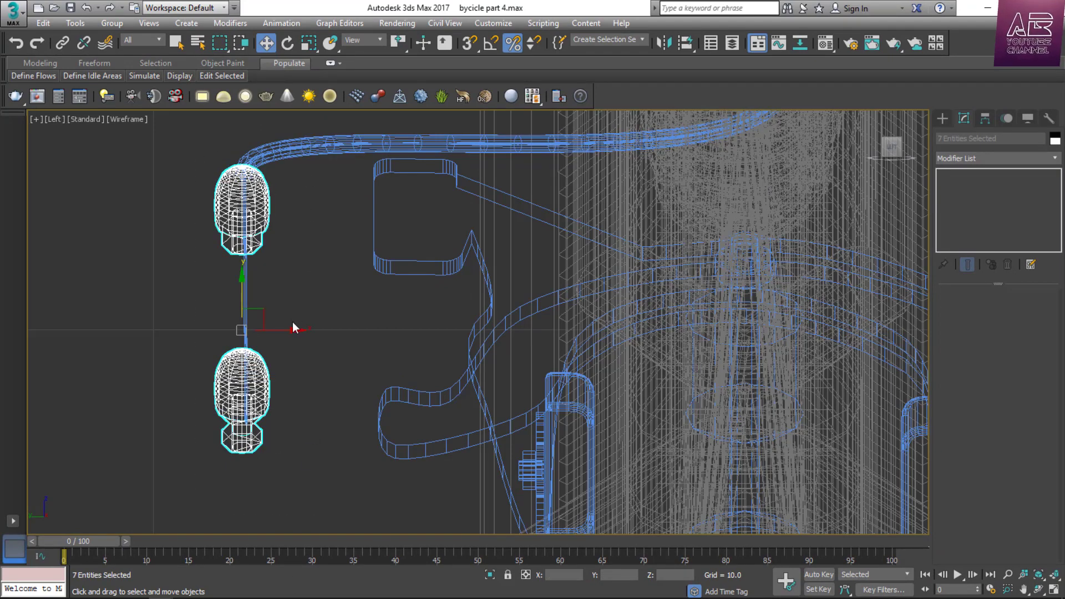
{"action": "left_click_drag", "start_coordinate": [289, 331], "coordinate": [470, 357]}
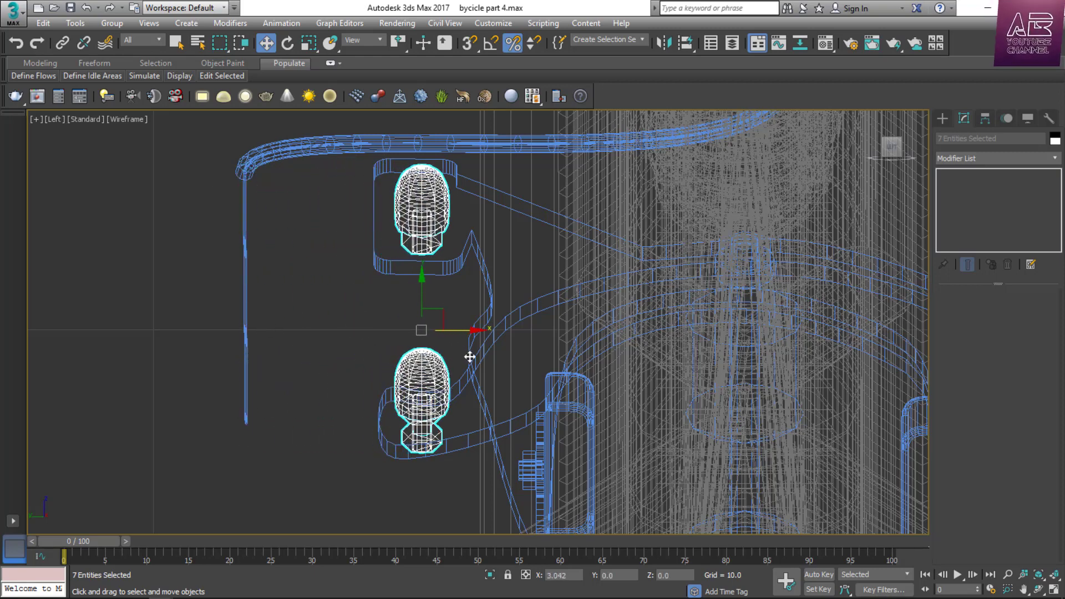
Move the thin inner cable's vertices at its outer end inward along X to line up with the fittings.
{"action": "left_click_drag", "start_coordinate": [283, 266], "coordinate": [204, 312]}
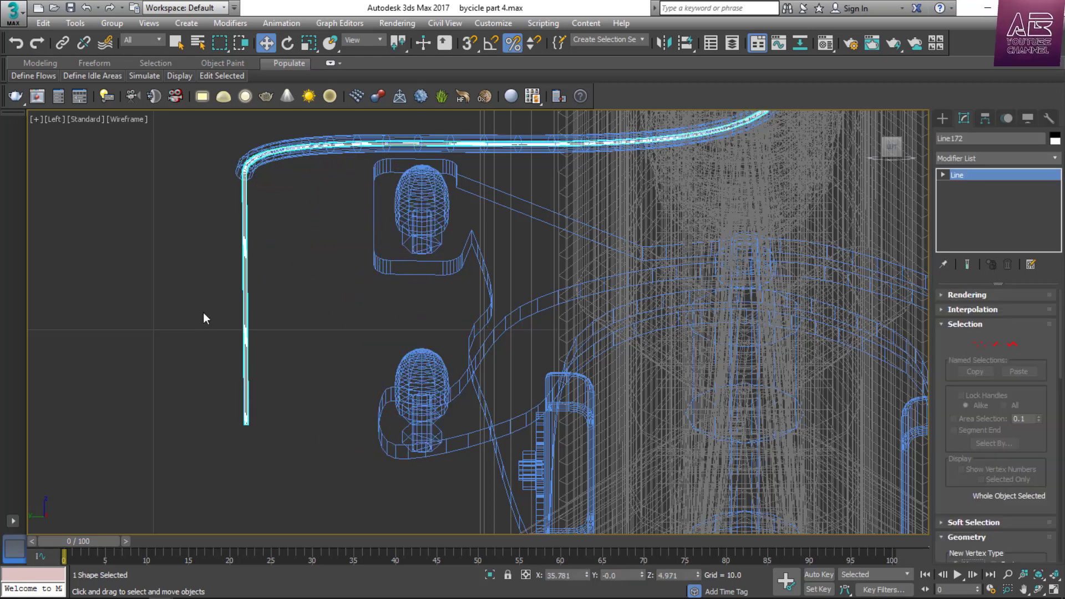
{"action": "key", "text": "1"}
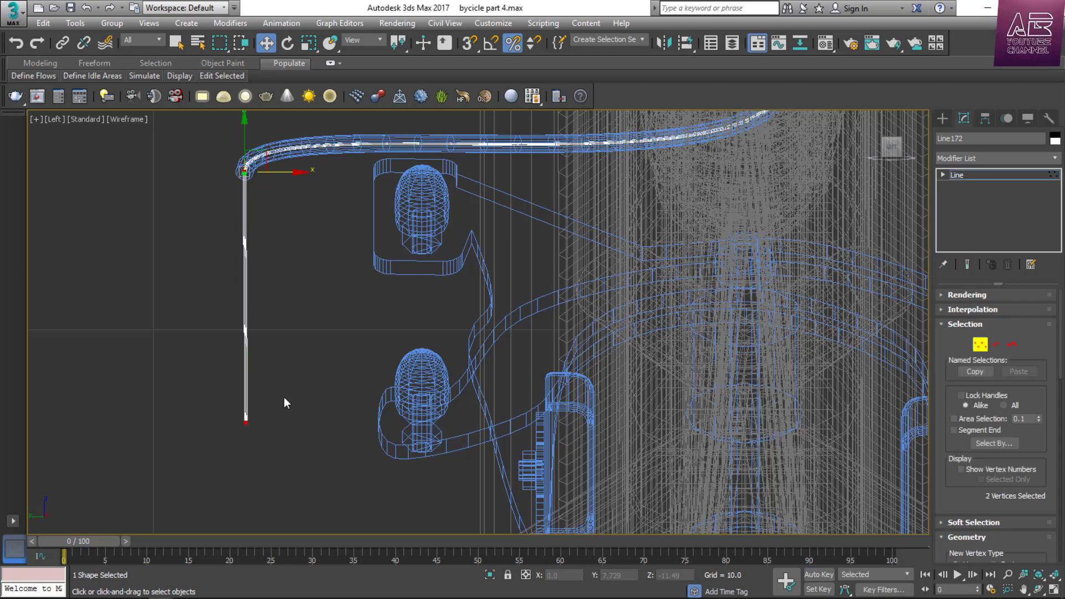
{"action": "left_click_drag", "start_coordinate": [303, 174], "coordinate": [480, 175]}
{"action": "key", "text": "1"}
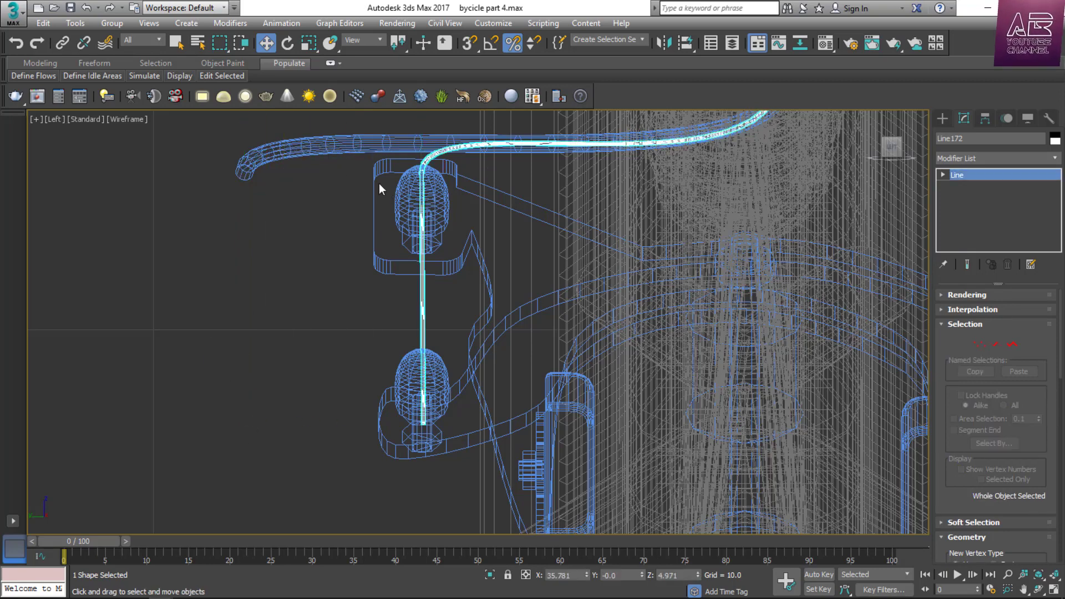
Move the end vertex of the thick cable housing inward along X onto the upper fitting.
{"action": "left_click", "coordinate": [255, 165]}
{"action": "scroll", "coordinate": [281, 285], "scroll_direction": "down", "scroll_amount": 3}
{"action": "scroll", "coordinate": [322, 190], "scroll_direction": "up", "scroll_amount": 3}
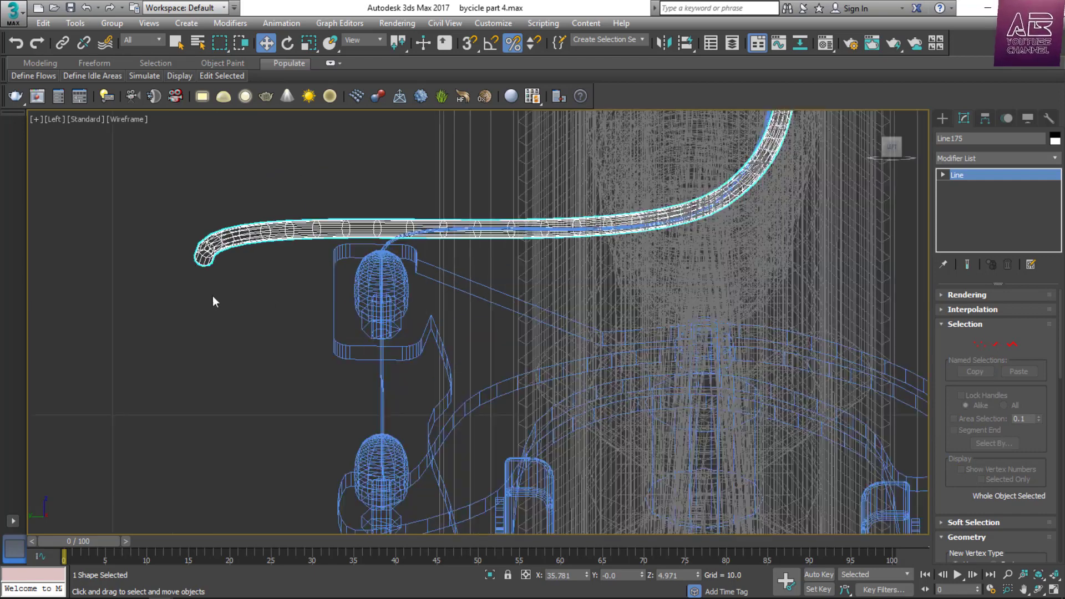
{"action": "key", "text": "1"}
{"action": "left_click_drag", "start_coordinate": [171, 232], "coordinate": [236, 278]}
{"action": "left_click_drag", "start_coordinate": [247, 253], "coordinate": [366, 258]}
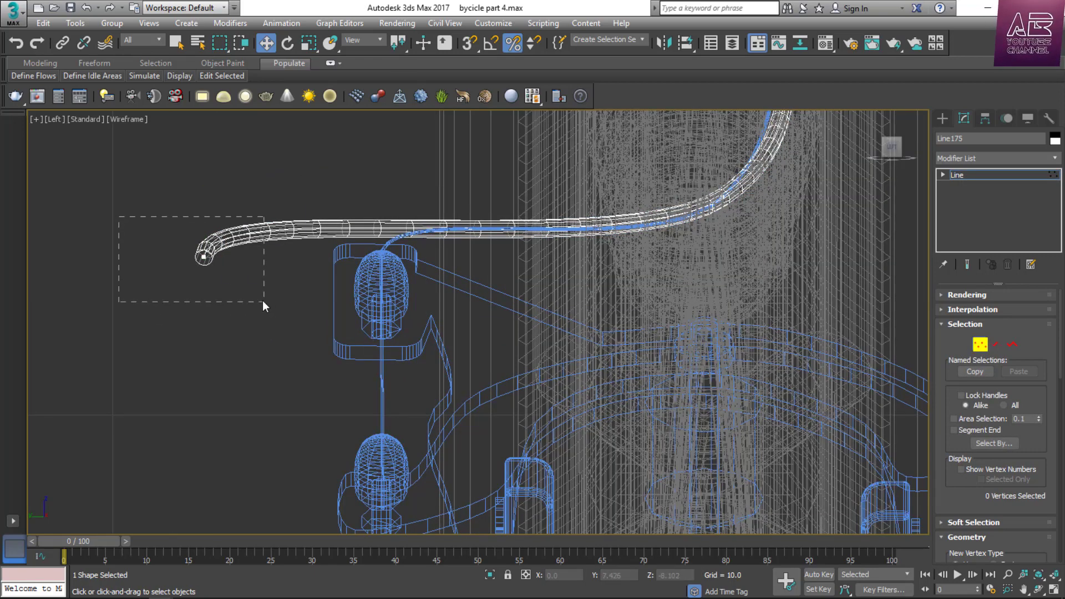
{"action": "left_click_drag", "start_coordinate": [261, 301], "coordinate": [263, 302]}
{"action": "left_click_drag", "start_coordinate": [204, 257], "coordinate": [381, 256]}
{"action": "left_click", "coordinate": [982, 346]}
Examine the rear brake arms, fittings and cable in the shaded Perspective view.
{"action": "key", "text": "alt+w"}
{"action": "right_click", "coordinate": [512, 349]}
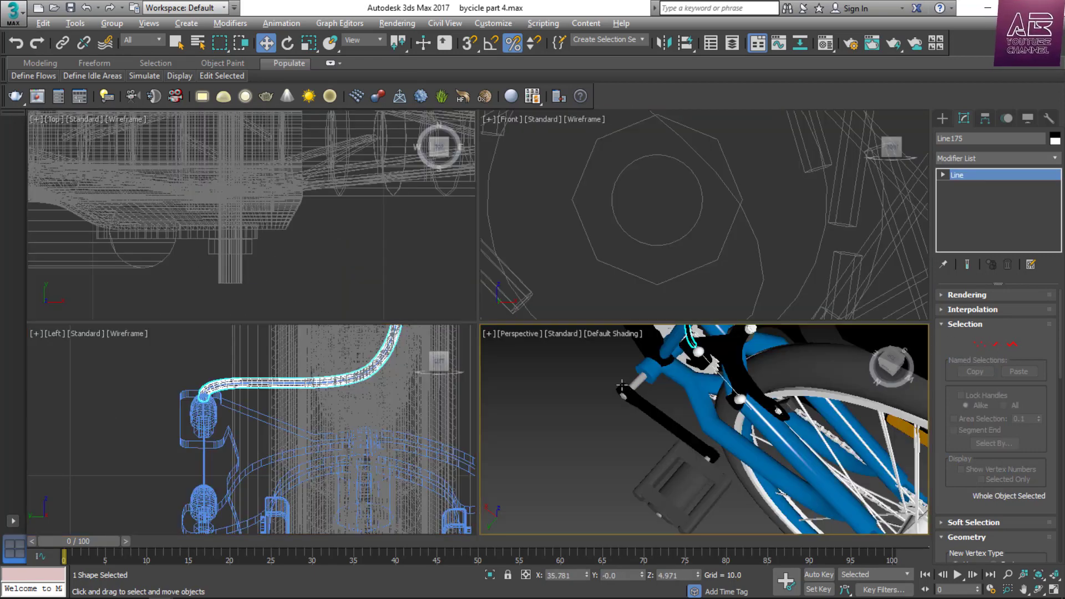
{"action": "key", "text": "alt+w"}
{"action": "scroll", "coordinate": [512, 348], "scroll_direction": "down", "scroll_amount": 4}
{"action": "scroll", "coordinate": [470, 320], "scroll_direction": "down", "scroll_amount": 2}
{"action": "scroll", "coordinate": [577, 424], "scroll_direction": "up", "scroll_amount": 4}
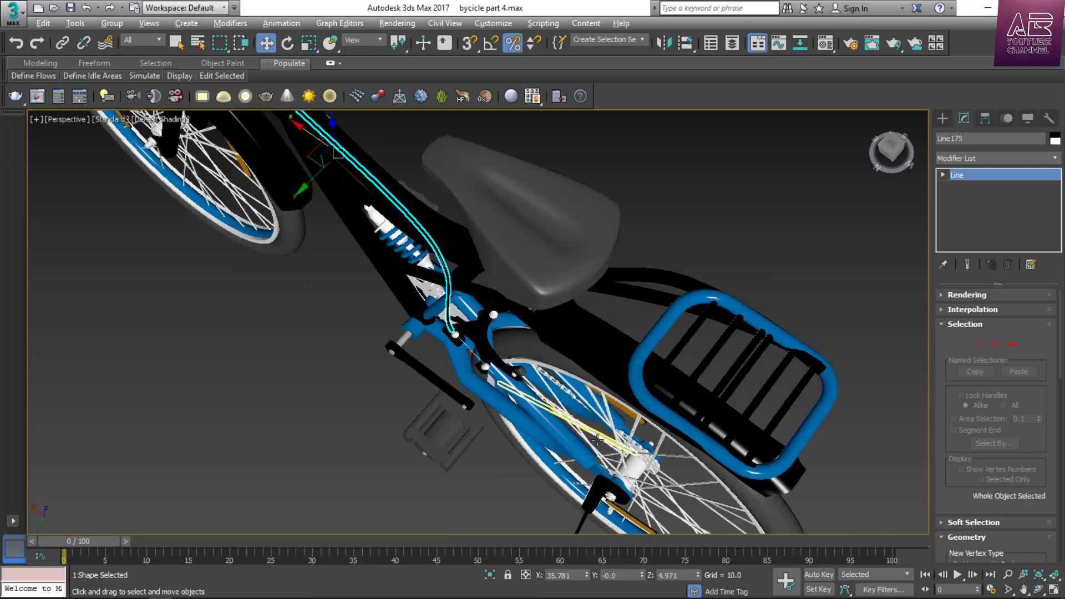
{"action": "scroll", "coordinate": [550, 415], "scroll_direction": "up", "scroll_amount": 3}
{"action": "mouse_move", "coordinate": [891, 150]}
{"action": "left_mouse_down"}
{"action": "mouse_move", "coordinate": [910, 129]}
{"action": "mouse_move", "coordinate": [884, 146]}
{"action": "mouse_move", "coordinate": [912, 155]}
{"action": "mouse_move", "coordinate": [911, 147]}
{"action": "mouse_move", "coordinate": [908, 173]}
{"action": "mouse_move", "coordinate": [894, 169]}
{"action": "mouse_move", "coordinate": [910, 162]}
{"action": "mouse_move", "coordinate": [888, 176]}
{"action": "left_mouse_up"}
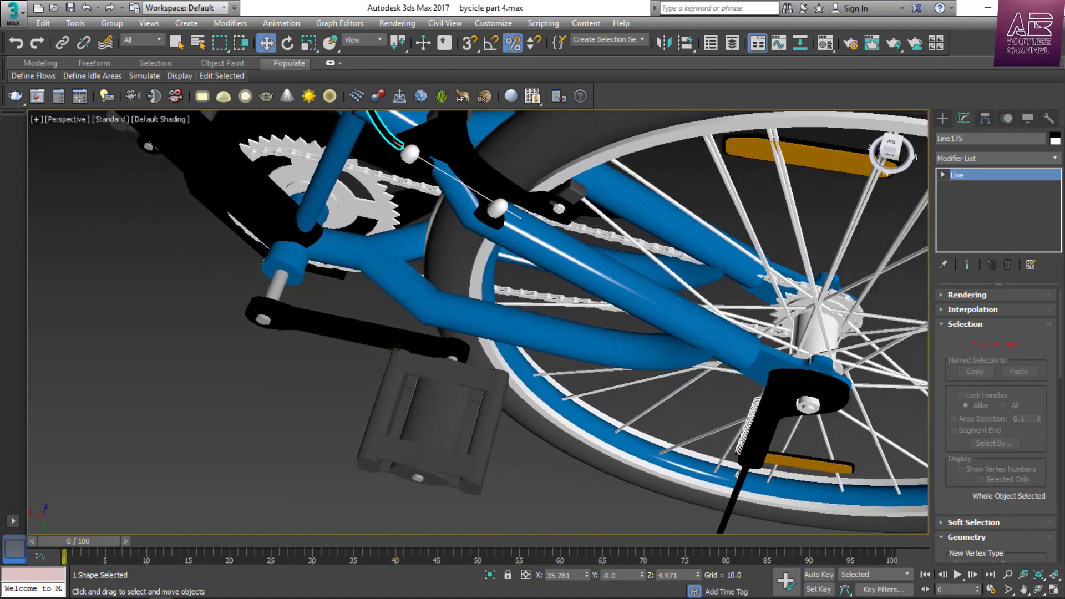
Move the six outer-end vertices of the upper front brake arm inward along X by about 2.87 units.
{"action": "key", "text": "alt+w"}
{"action": "middle_click", "coordinate": [735, 182]}
{"action": "key", "text": "alt+w"}
{"action": "scroll", "coordinate": [594, 267], "scroll_direction": "down", "scroll_amount": 5}
{"action": "scroll", "coordinate": [594, 266], "scroll_direction": "down", "scroll_amount": 5}
{"action": "scroll", "coordinate": [499, 201], "scroll_direction": "up", "scroll_amount": 8}
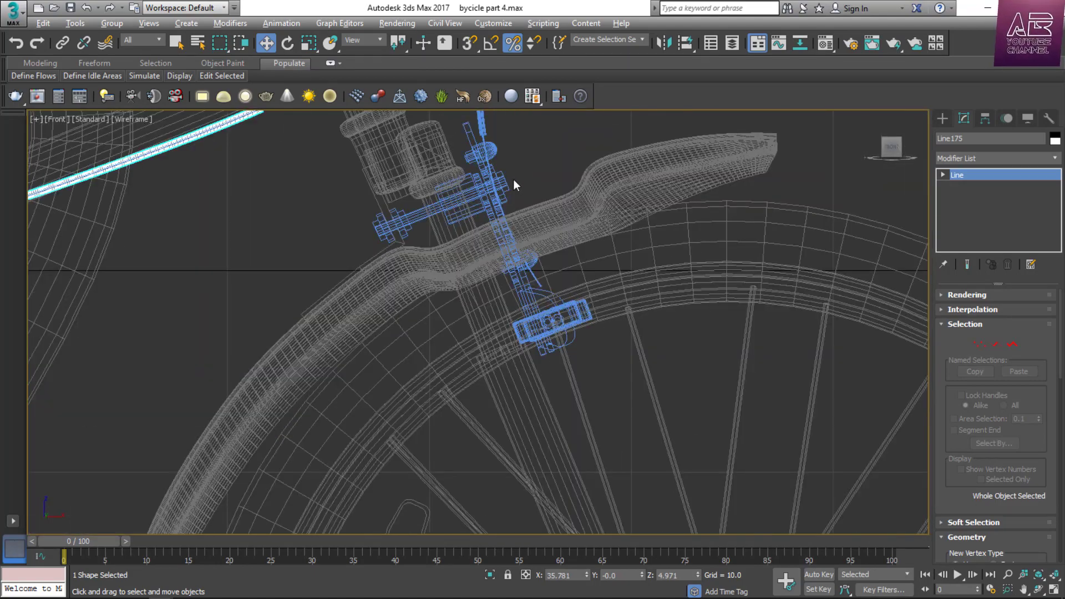
{"action": "left_click", "coordinate": [498, 201]}
{"action": "key", "text": "alt+w"}
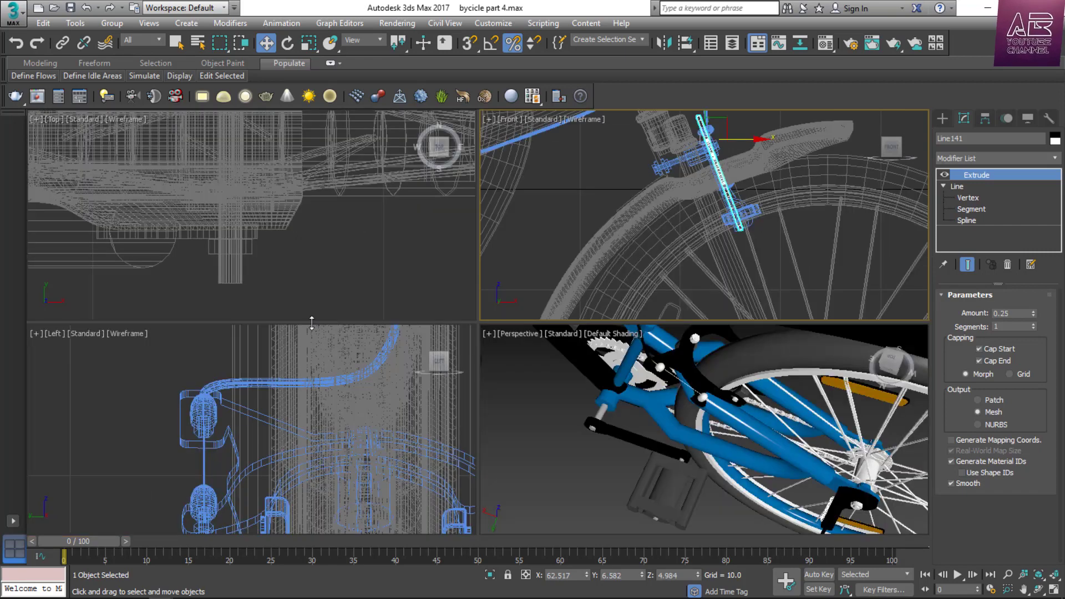
{"action": "middle_click", "coordinate": [409, 352]}
{"action": "key", "text": "alt+w"}
{"action": "scroll", "coordinate": [409, 352], "scroll_direction": "down", "scroll_amount": 3}
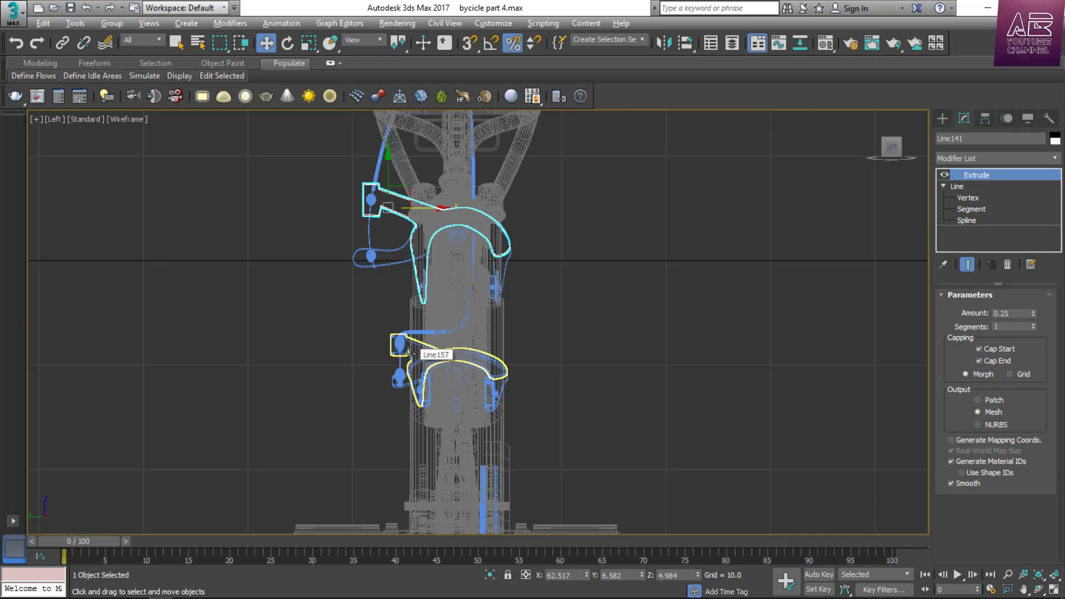
{"action": "key", "text": "z"}
{"action": "left_click", "coordinate": [968, 197]}
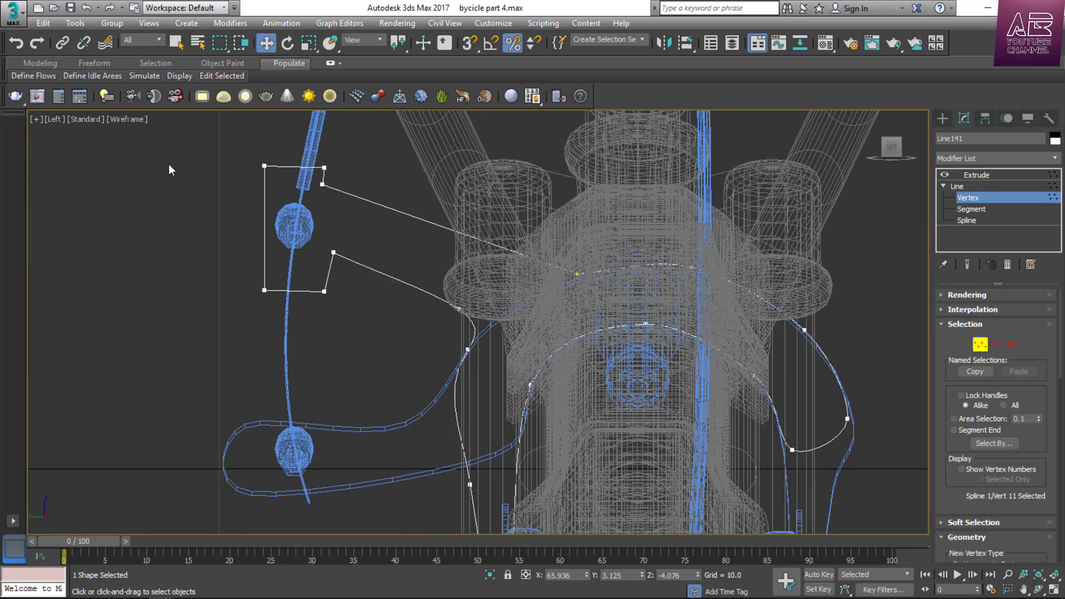
{"action": "left_click_drag", "start_coordinate": [402, 330], "coordinate": [402, 330]}
{"action": "left_click_drag", "start_coordinate": [377, 184], "coordinate": [489, 209]}
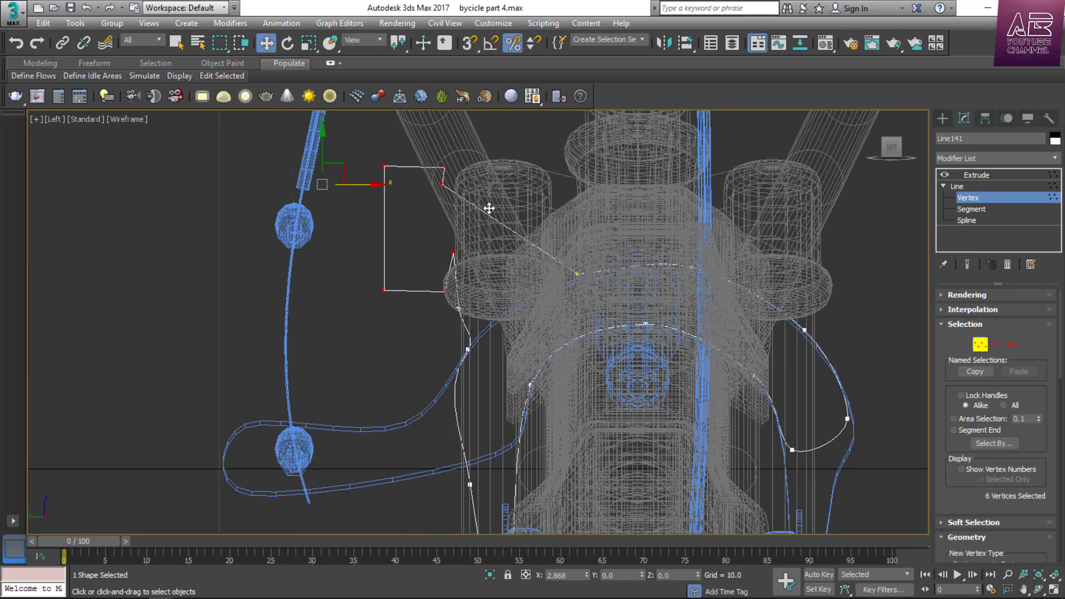
{"action": "left_click", "coordinate": [454, 317]}
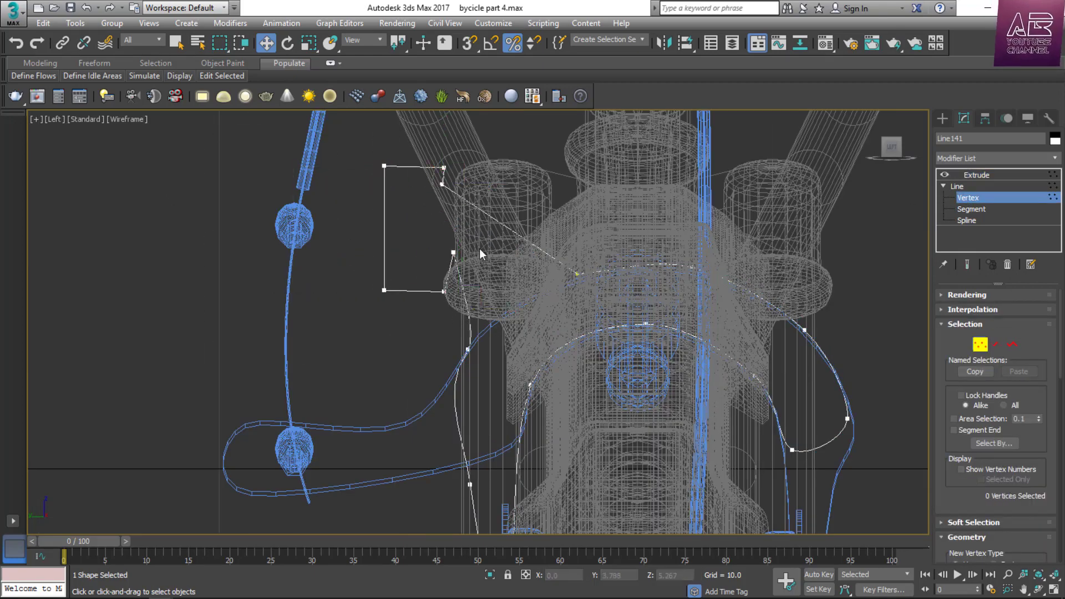
{"action": "scroll", "coordinate": [480, 249], "scroll_direction": "down", "scroll_amount": 2}
Move the outer-end vertices of the lower front brake arm inward along X to match the shortened upper arm.
{"action": "left_click", "coordinate": [364, 374]}
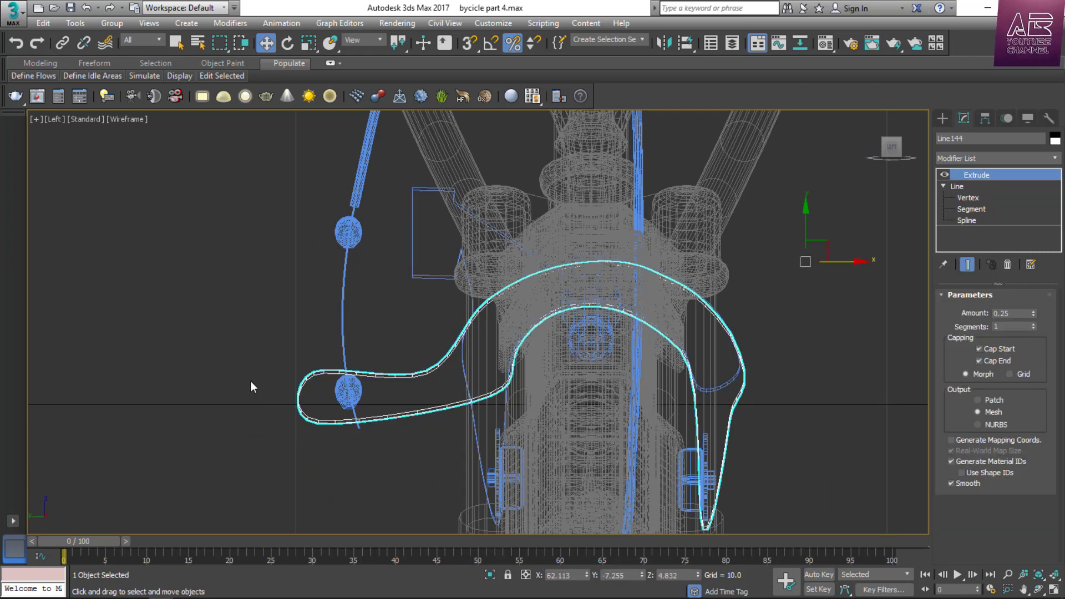
{"action": "key", "text": "1"}
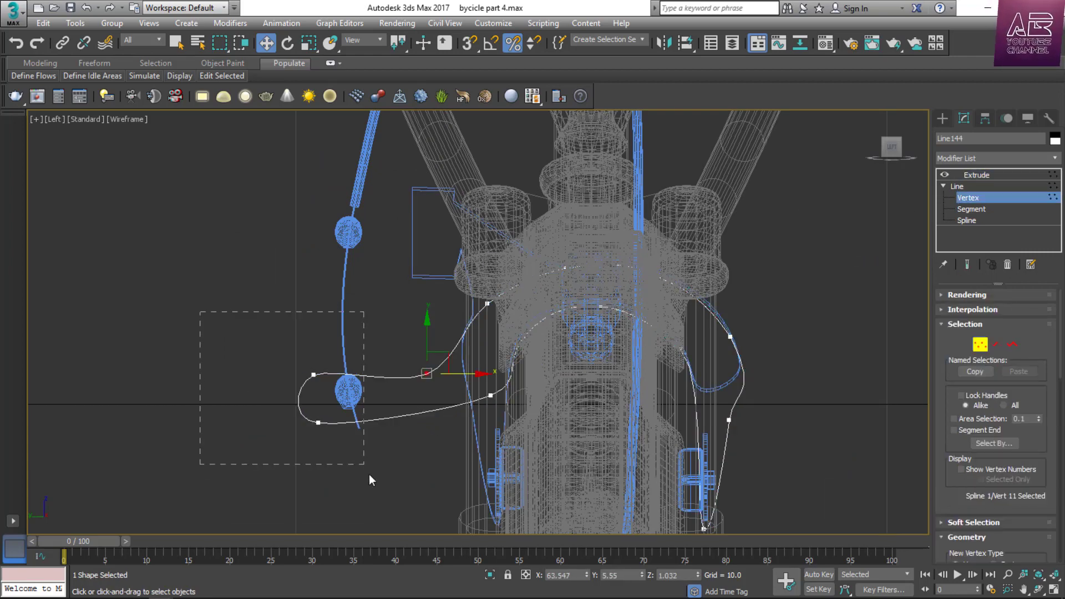
{"action": "left_click_drag", "start_coordinate": [372, 481], "coordinate": [371, 480]}
{"action": "left_click_drag", "start_coordinate": [363, 423], "coordinate": [471, 429]}
{"action": "key", "text": "1"}
Move the front brake's rounded cable fittings inward onto the shortened arms, and bring the thin inner cable's lower vertices into line with them.
{"action": "left_click_drag", "start_coordinate": [318, 364], "coordinate": [372, 454]}
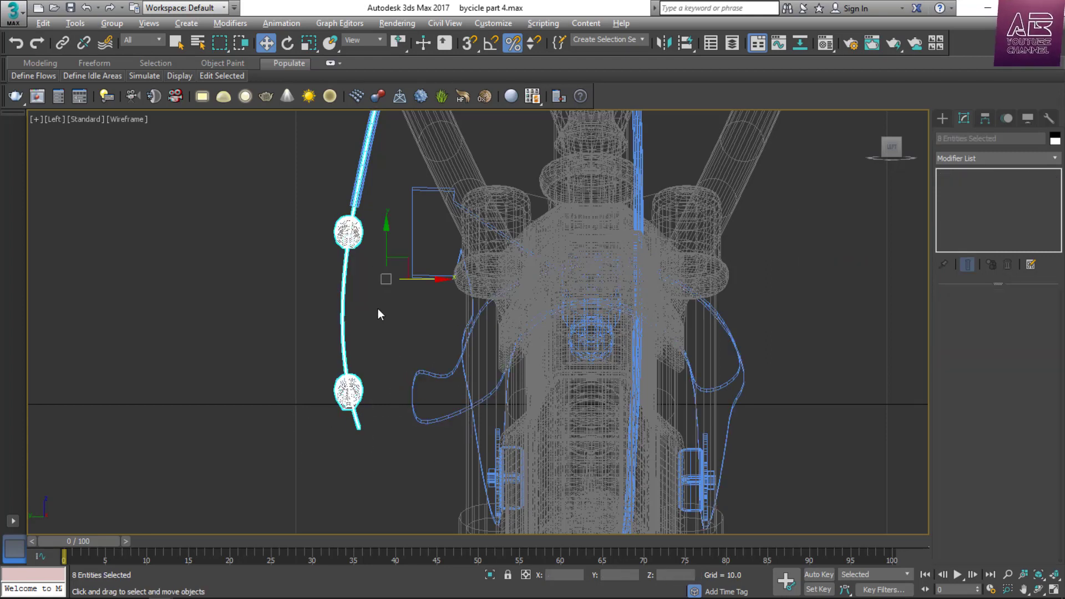
{"action": "left_click_drag", "start_coordinate": [330, 282], "coordinate": [479, 327], "text": "alt"}
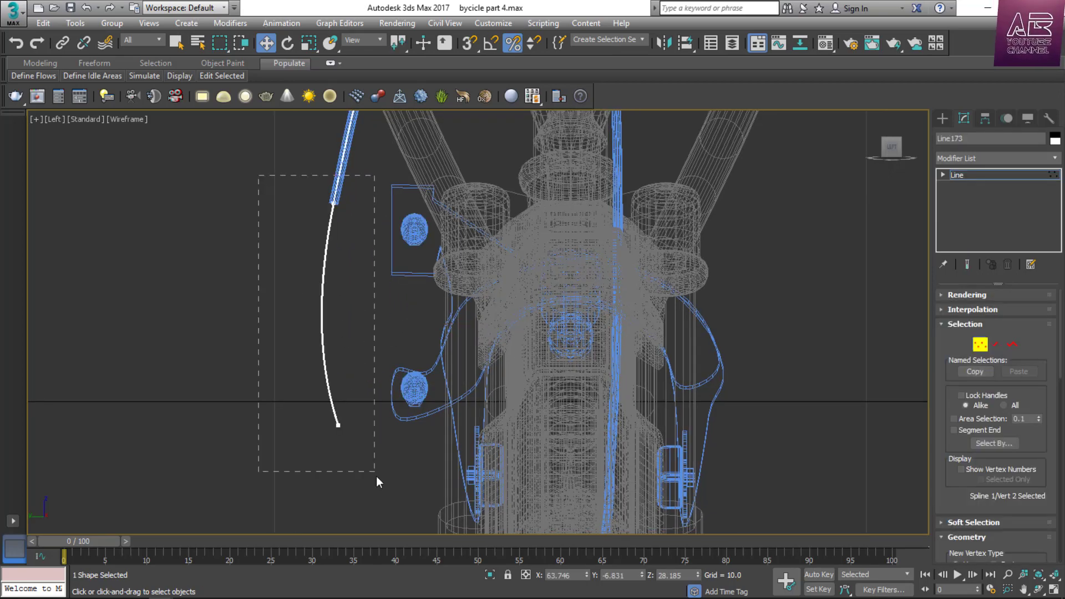
{"action": "left_click_drag", "start_coordinate": [377, 476], "coordinate": [377, 477]}
{"action": "left_click_drag", "start_coordinate": [398, 205], "coordinate": [452, 221]}
{"action": "key", "text": "ctrl+z"}
{"action": "key", "text": "1"}
Move the lower end vertex of the front brake's thick cable housing inward along X above the upper fitting and adjust its curve.
{"action": "left_click_drag", "start_coordinate": [358, 177], "coordinate": [305, 228]}
{"action": "key", "text": "1"}
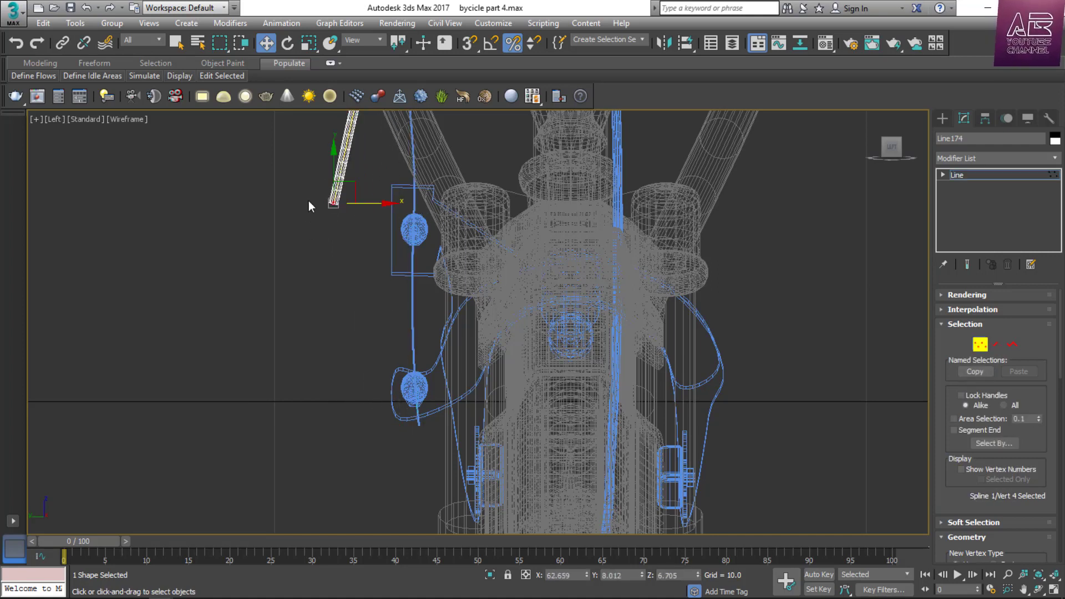
{"action": "left_click_drag", "start_coordinate": [314, 178], "coordinate": [375, 240]}
{"action": "left_click_drag", "start_coordinate": [450, 214], "coordinate": [457, 215]}
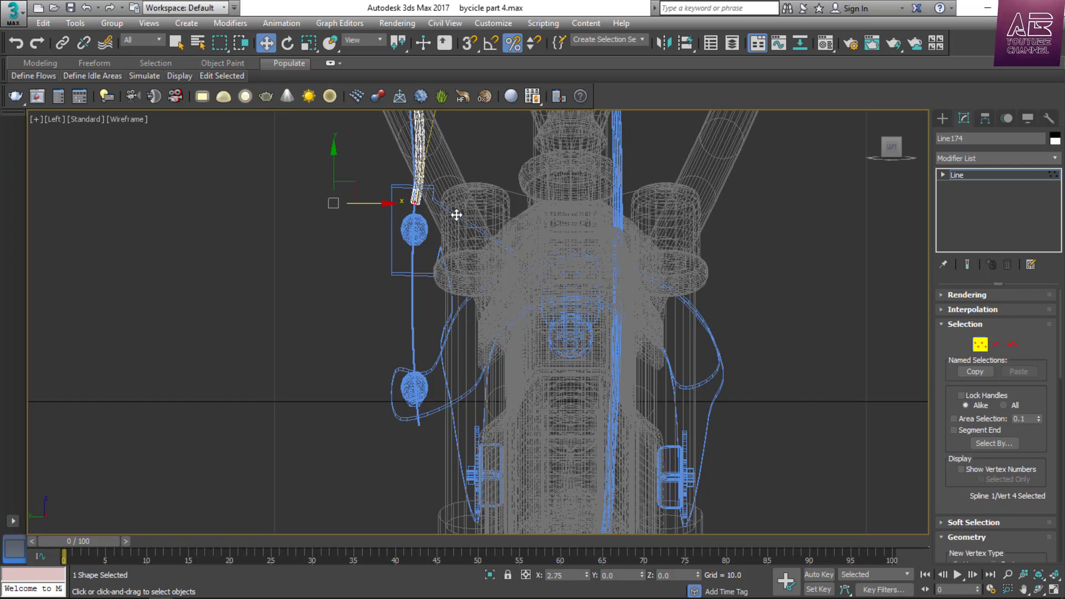
{"action": "middle_click_drag", "start_coordinate": [388, 347], "coordinate": [404, 449]}
{"action": "scroll", "coordinate": [404, 449], "scroll_direction": "up", "scroll_amount": 2}
{"action": "left_click_drag", "start_coordinate": [449, 143], "coordinate": [424, 143]}
{"action": "key", "text": "1"}
Fillet the corner vertices at the outer plate end of the upper front brake arm.
{"action": "key", "text": "alt+w"}
{"action": "middle_click", "coordinate": [657, 434]}
{"action": "key", "text": "alt+w"}
{"action": "scroll", "coordinate": [657, 434], "scroll_direction": "down", "scroll_amount": 5}
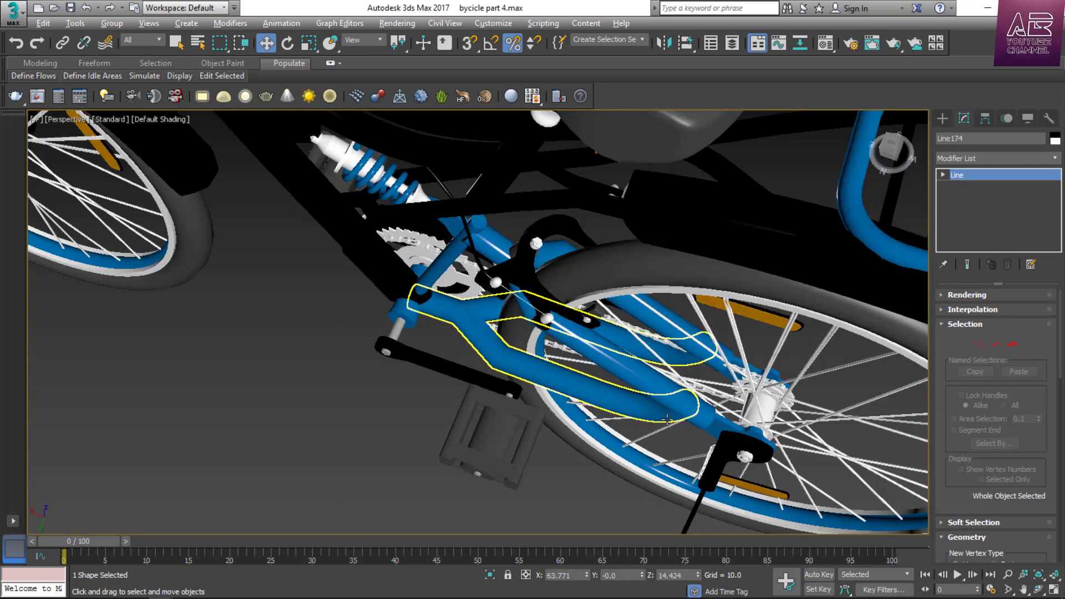
{"action": "scroll", "coordinate": [192, 208], "scroll_direction": "up", "scroll_amount": 5}
{"action": "scroll", "coordinate": [345, 407], "scroll_direction": "down", "scroll_amount": 4}
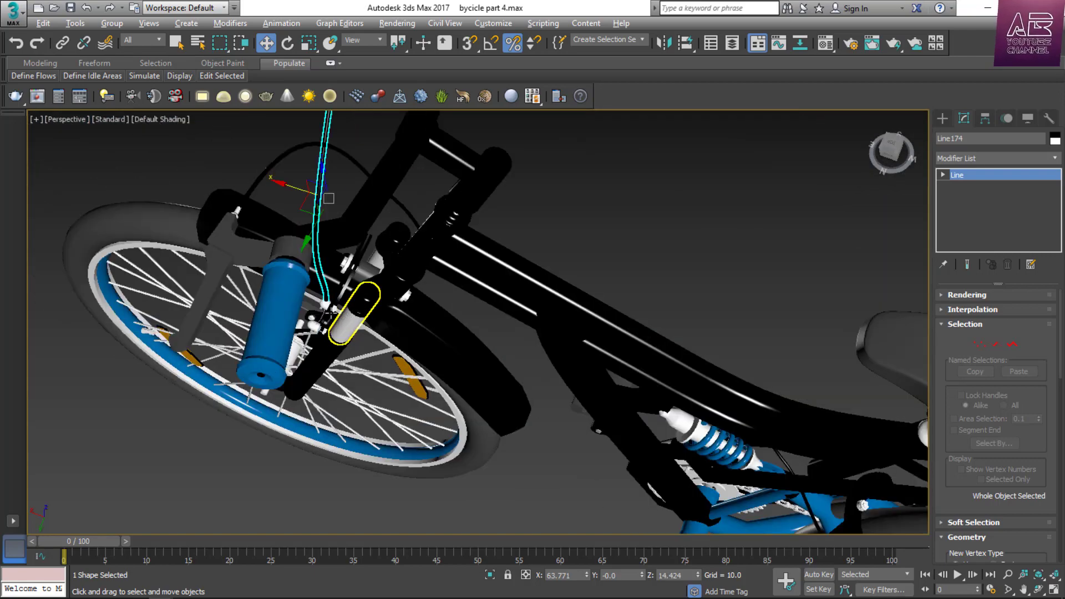
{"action": "scroll", "coordinate": [319, 322], "scroll_direction": "up", "scroll_amount": 4}
{"action": "left_click", "coordinate": [374, 233]}
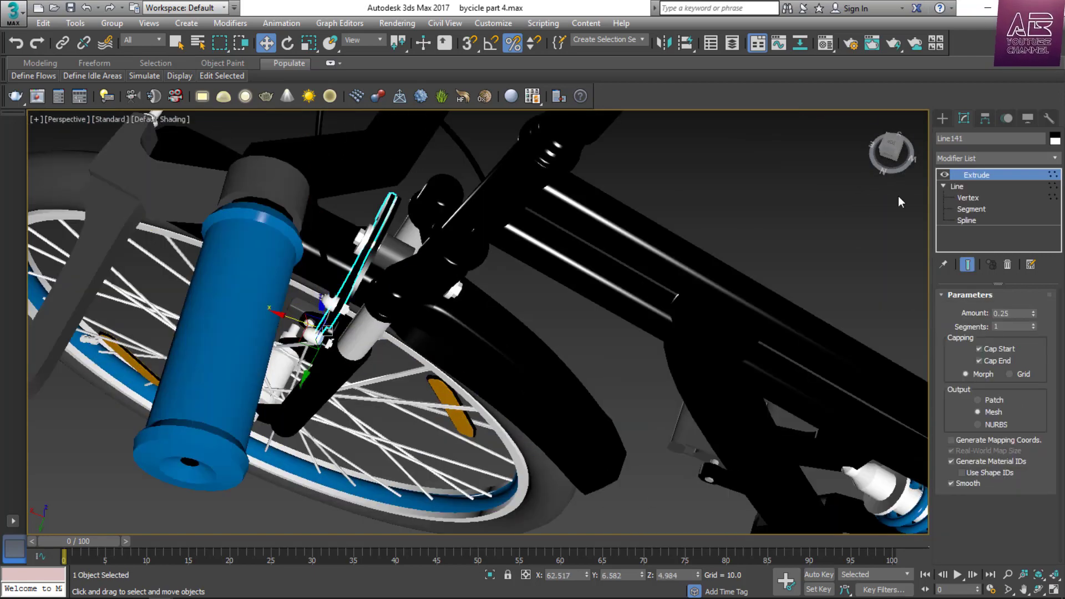
{"action": "left_click", "coordinate": [893, 147]}
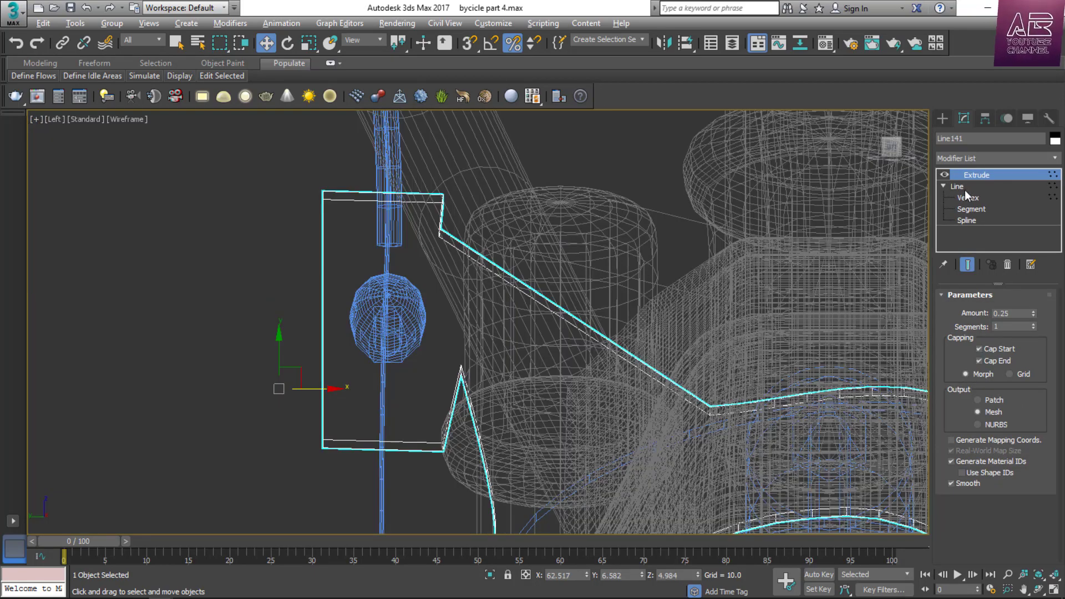
{"action": "left_click", "coordinate": [969, 198]}
{"action": "scroll", "coordinate": [946, 518], "scroll_direction": "down", "scroll_amount": 5}
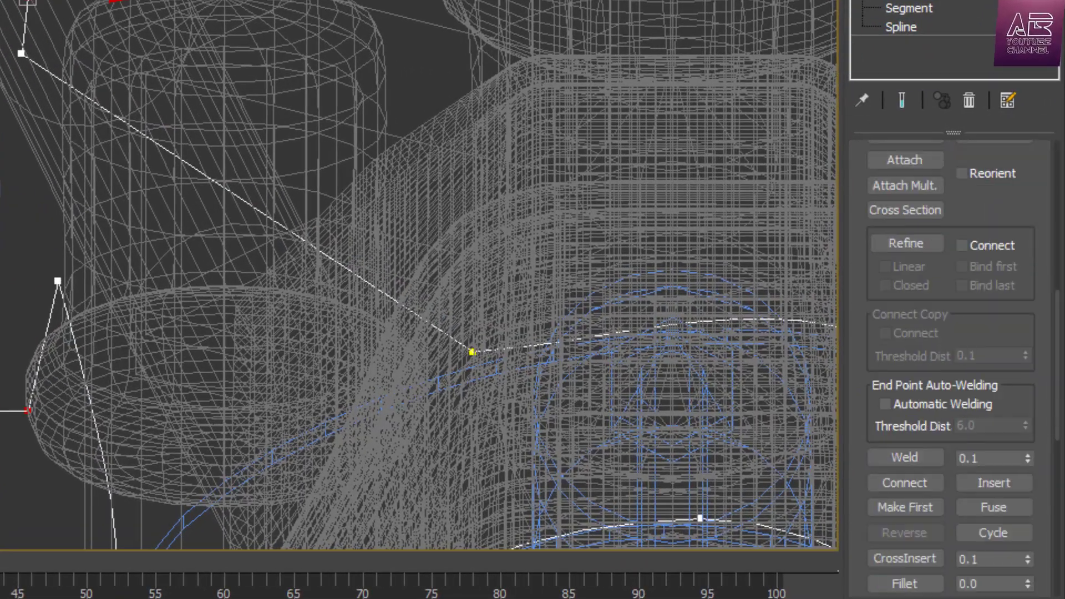
{"action": "scroll", "coordinate": [963, 401], "scroll_direction": "down", "scroll_amount": 4}
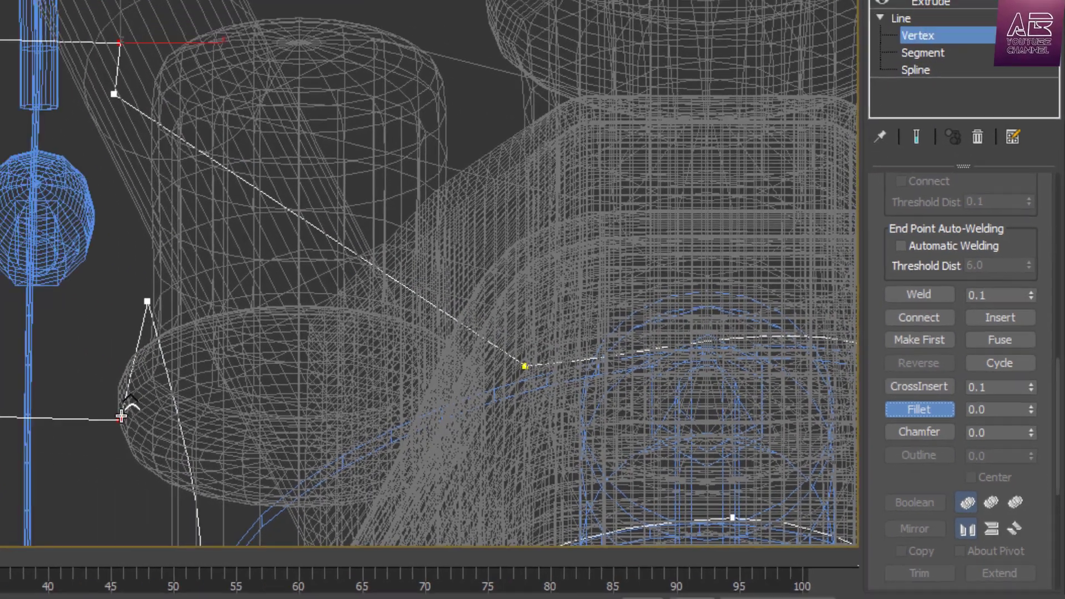
{"action": "left_click_drag", "start_coordinate": [28, 410], "coordinate": [45, 368]}
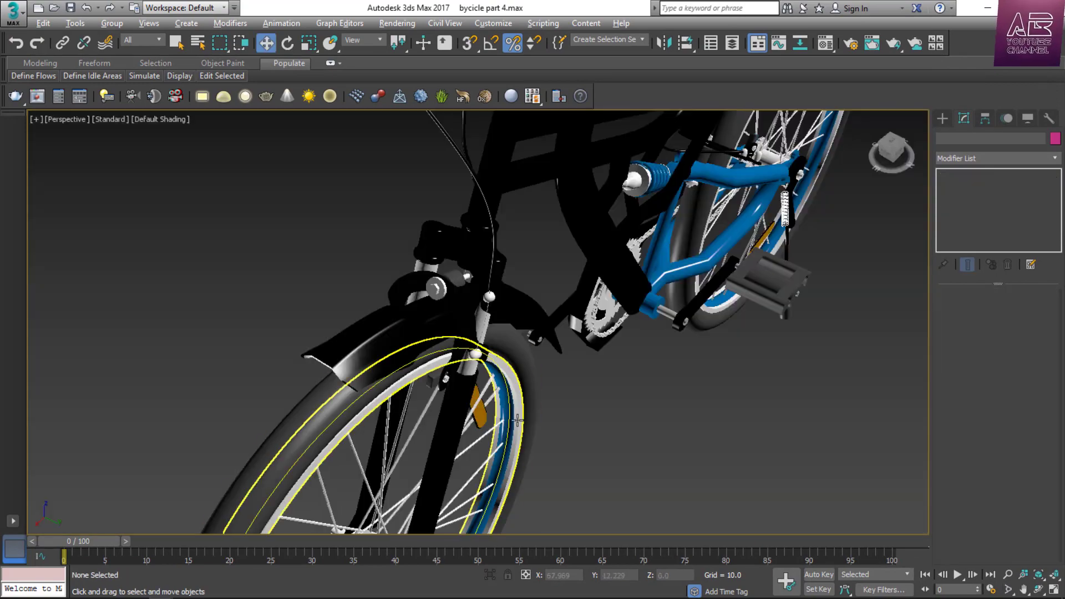
Extend the tube between the front fork legs down past the brake's mounting bolt by moving its lower end vertex along its axis.
{"action": "scroll", "coordinate": [469, 345], "scroll_direction": "up", "scroll_amount": 6}
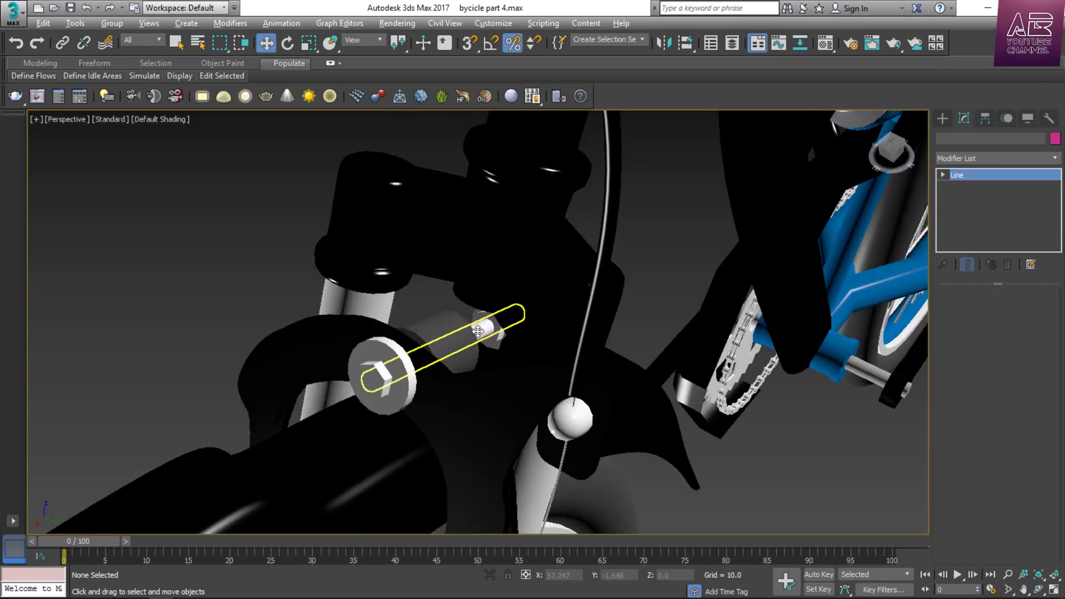
{"action": "left_click", "coordinate": [478, 331]}
{"action": "left_click_drag", "start_coordinate": [890, 151], "coordinate": [533, 348]}
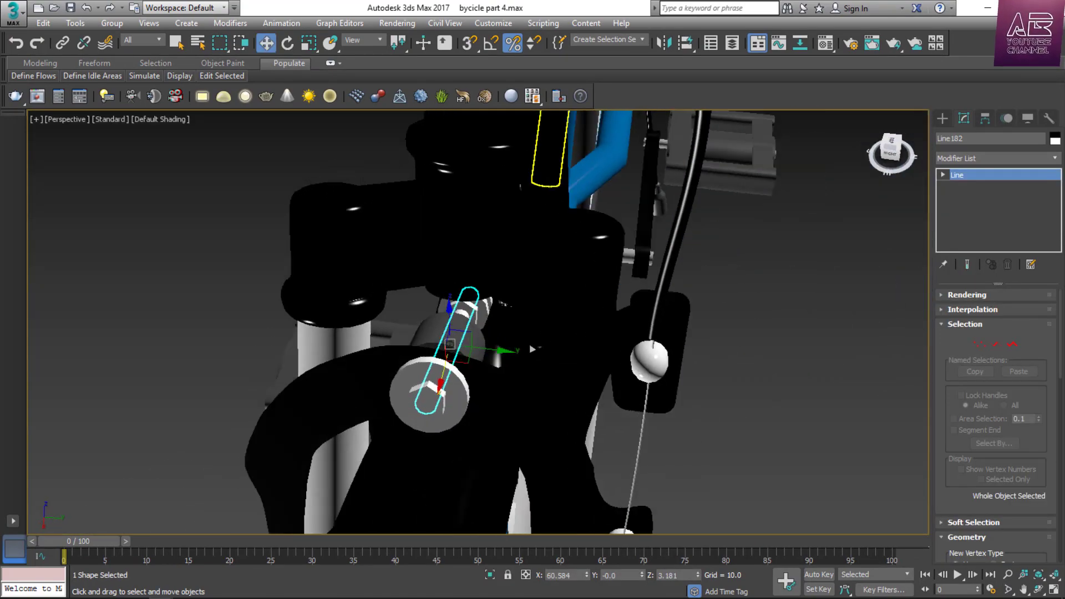
{"action": "middle_click_drag", "start_coordinate": [532, 349], "coordinate": [450, 345], "text": "alt"}
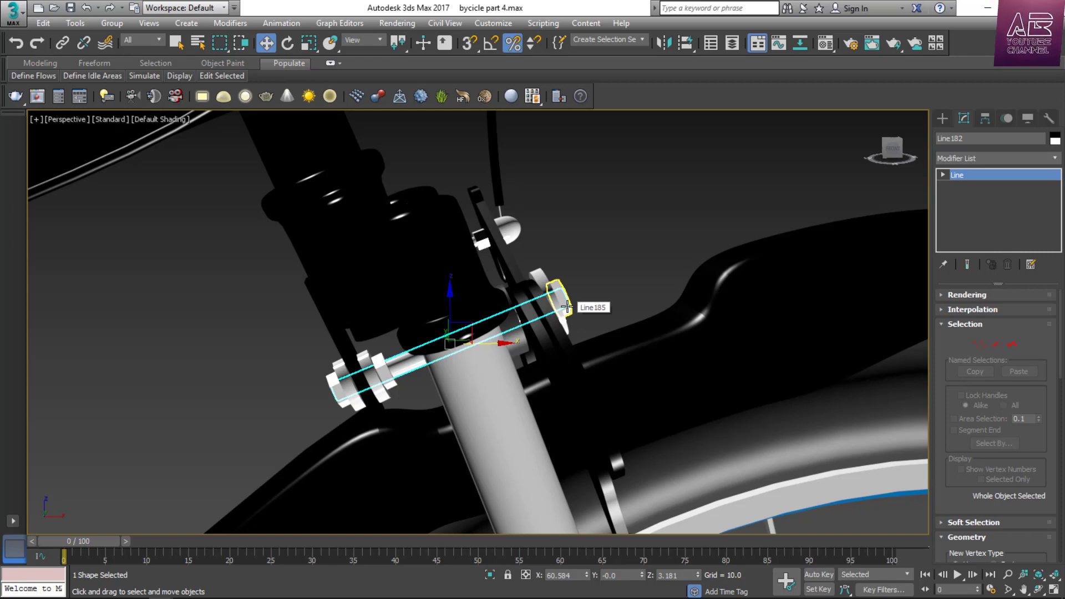
{"action": "left_click", "coordinate": [373, 335]}
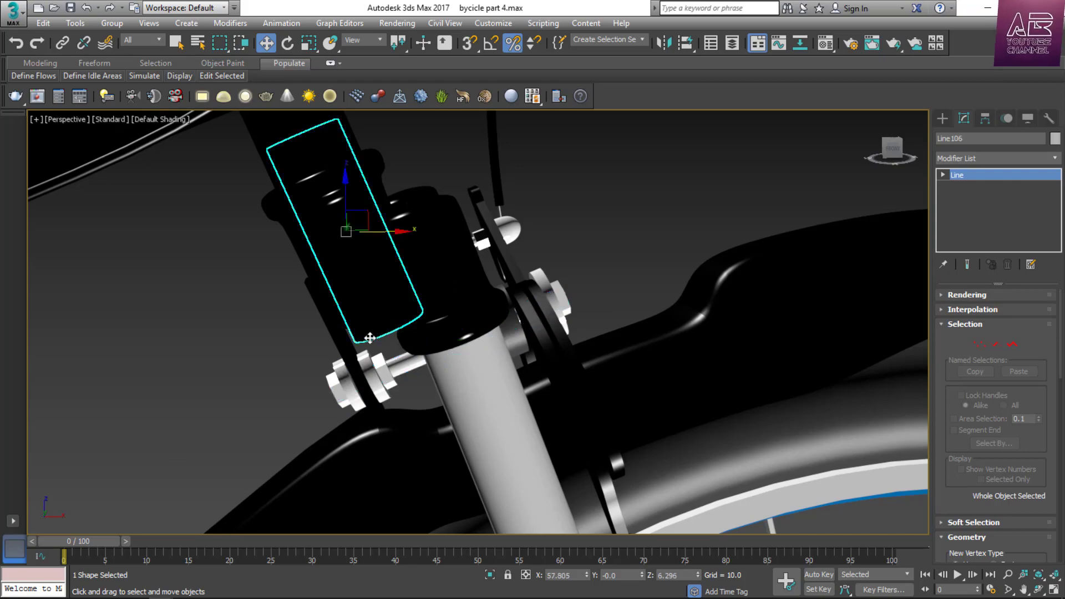
{"action": "left_click", "coordinate": [901, 154]}
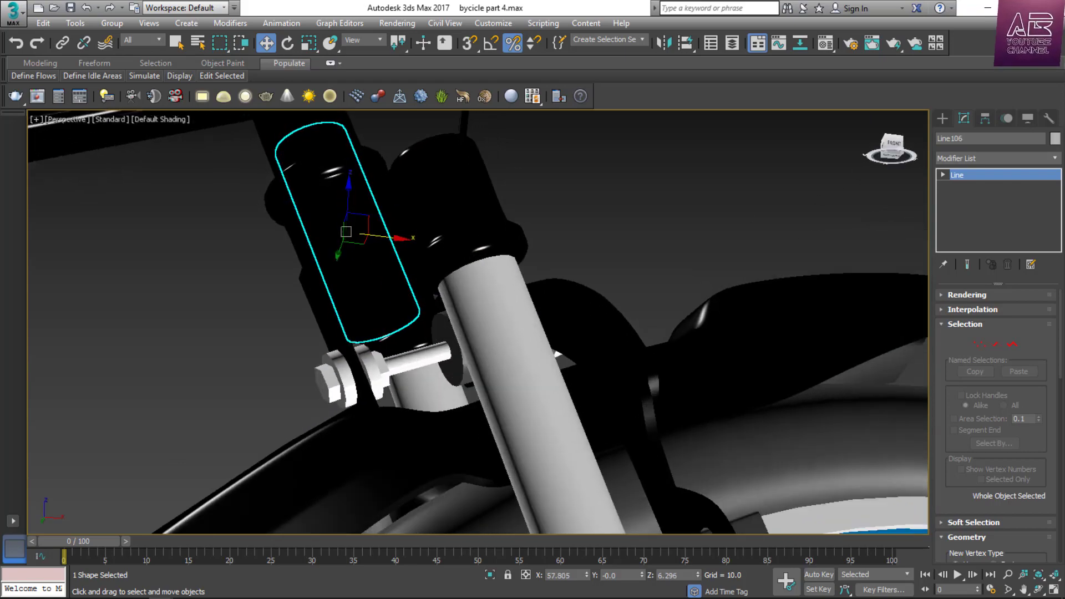
{"action": "key", "text": "F3"}
{"action": "scroll", "coordinate": [500, 211], "scroll_direction": "up", "scroll_amount": 8}
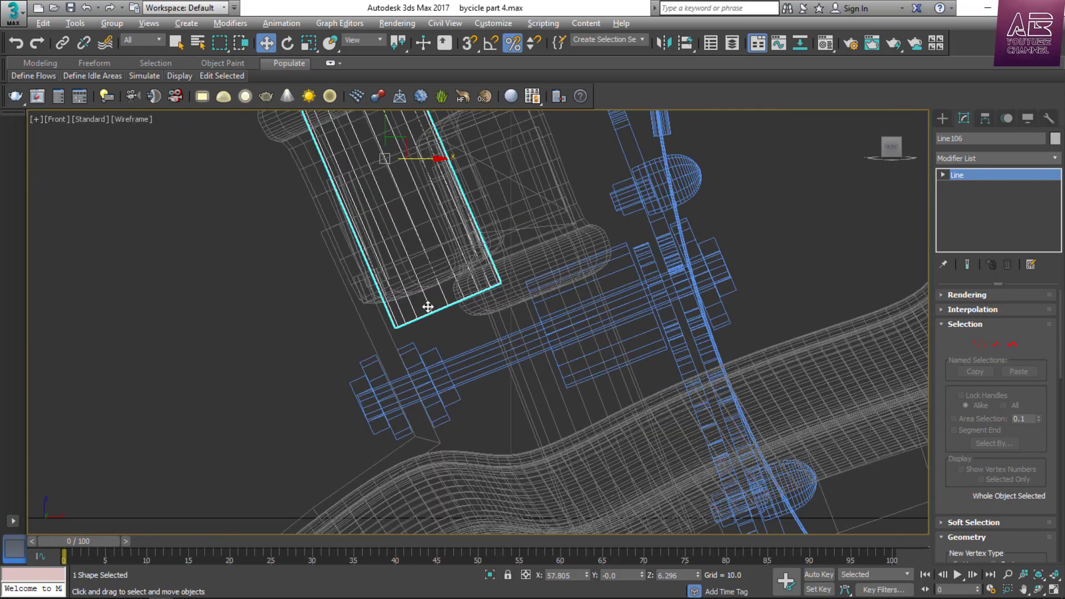
{"action": "key", "text": "1"}
{"action": "left_click", "coordinate": [448, 304]}
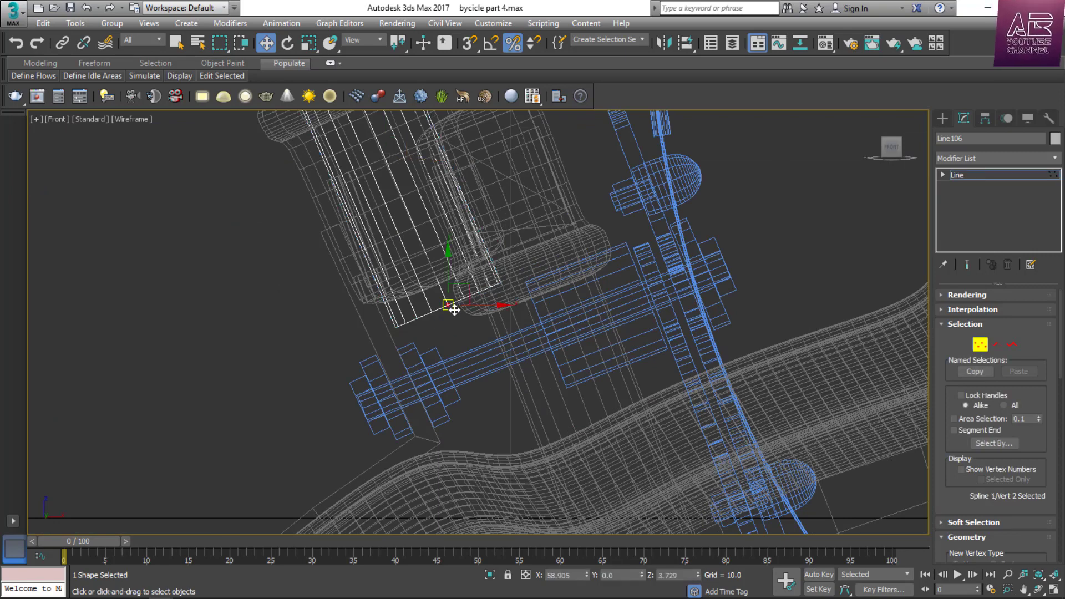
{"action": "left_click_drag", "start_coordinate": [454, 310], "coordinate": [507, 426]}
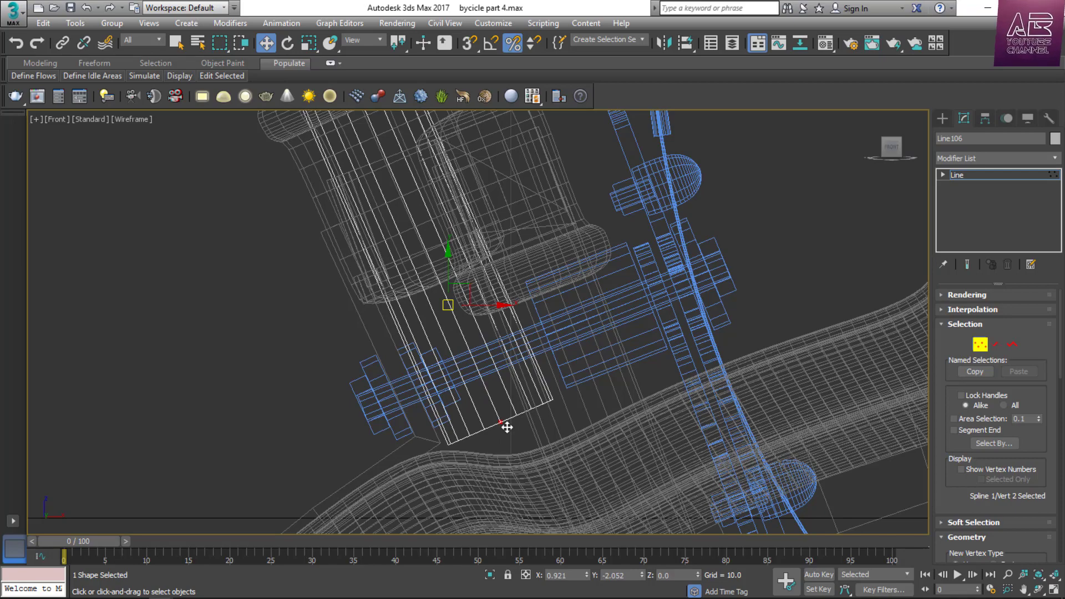
{"action": "key", "text": "1"}
Move both end vertices of the thick spacer on the brake's mounting bolt so it fits between the extended tube and the brake arms.
{"action": "scroll", "coordinate": [539, 383], "scroll_direction": "up", "scroll_amount": 4}
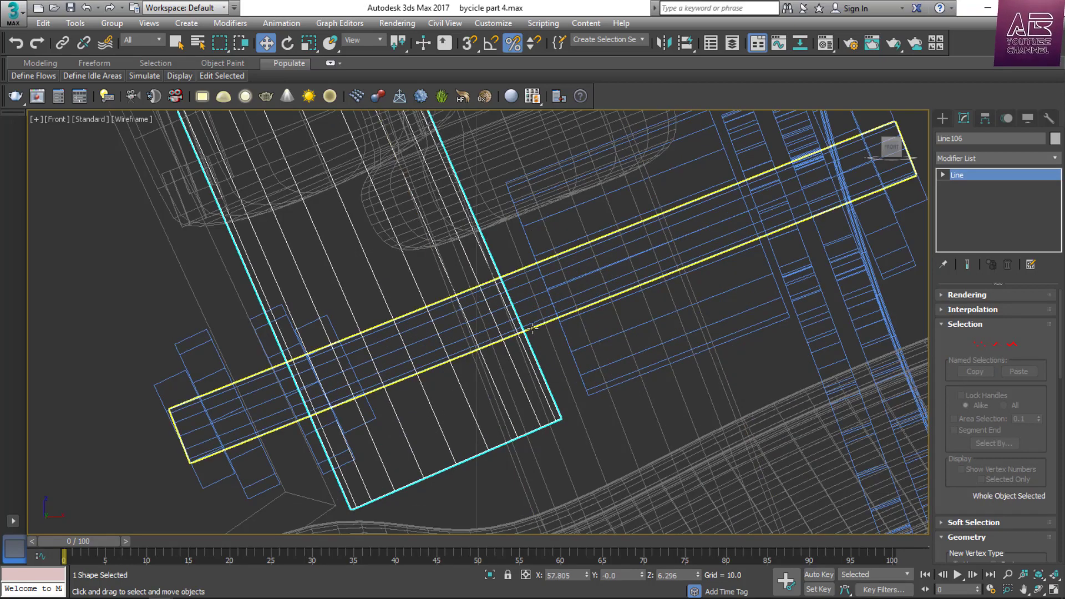
{"action": "left_click", "coordinate": [532, 329]}
{"action": "left_click", "coordinate": [372, 367]}
{"action": "scroll", "coordinate": [372, 369], "scroll_direction": "down", "scroll_amount": 3}
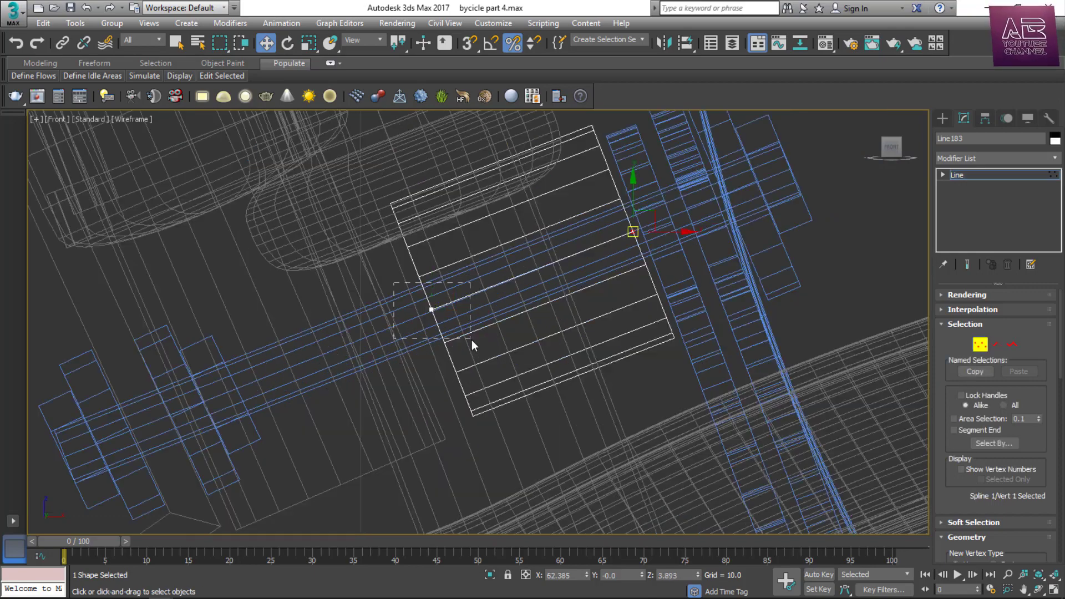
{"action": "left_click", "coordinate": [431, 309]}
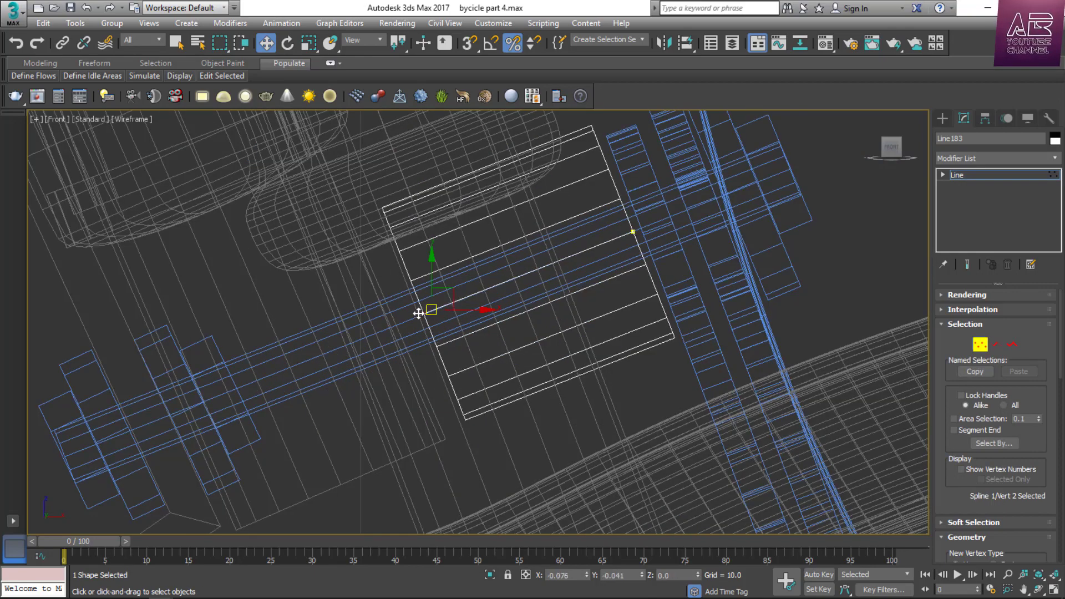
{"action": "left_click_drag", "start_coordinate": [401, 322], "coordinate": [399, 325]}
{"action": "scroll", "coordinate": [373, 314], "scroll_direction": "down", "scroll_amount": 2}
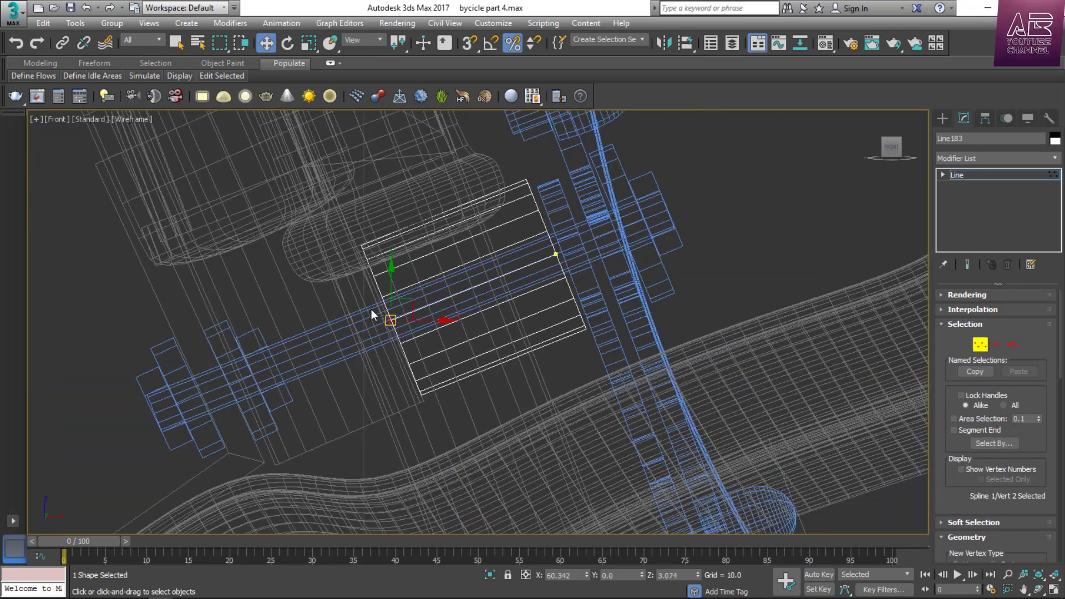
{"action": "scroll", "coordinate": [546, 248], "scroll_direction": "up", "scroll_amount": 3}
{"action": "left_click", "coordinate": [565, 262]}
{"action": "left_click_drag", "start_coordinate": [565, 262], "coordinate": [570, 257]}
{"action": "key", "text": "1"}
Delete the inner washer and nut that overlap the extended tube on the front brake's mounting bolt.
{"action": "scroll", "coordinate": [572, 258], "scroll_direction": "down", "scroll_amount": 6}
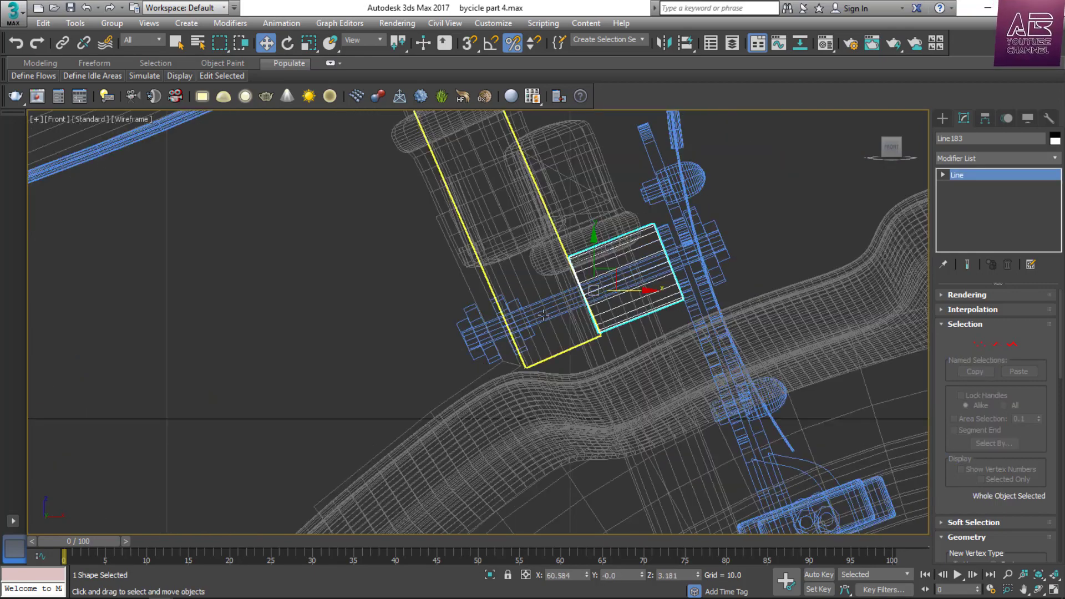
{"action": "scroll", "coordinate": [516, 333], "scroll_direction": "up", "scroll_amount": 6}
{"action": "left_click", "coordinate": [504, 304]}
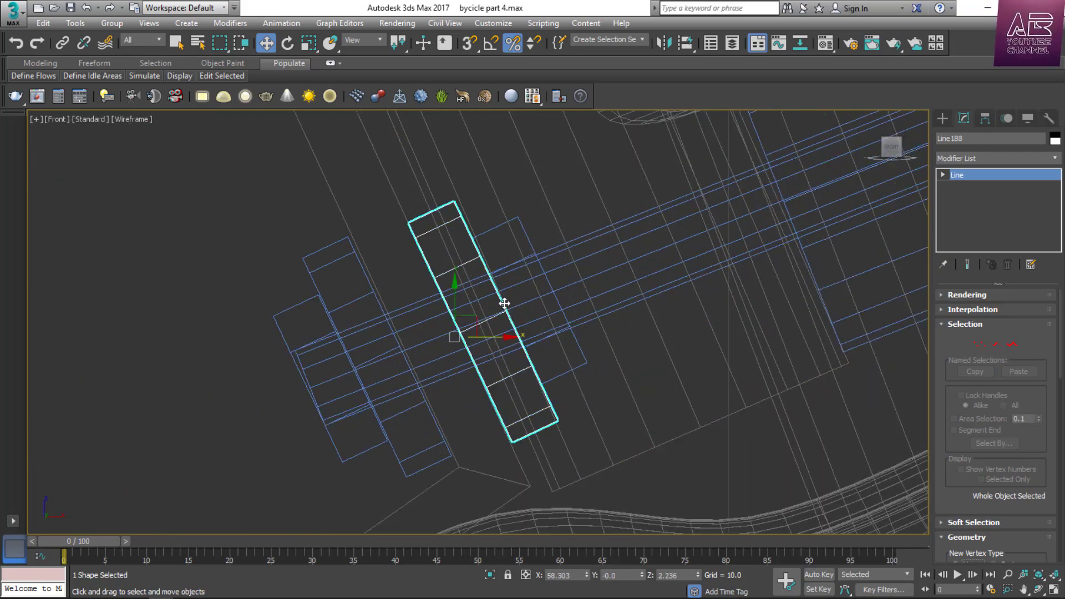
{"action": "left_click", "coordinate": [549, 282], "text": "alt"}
{"action": "left_click", "coordinate": [549, 282]}
{"action": "key", "text": "Delete"}
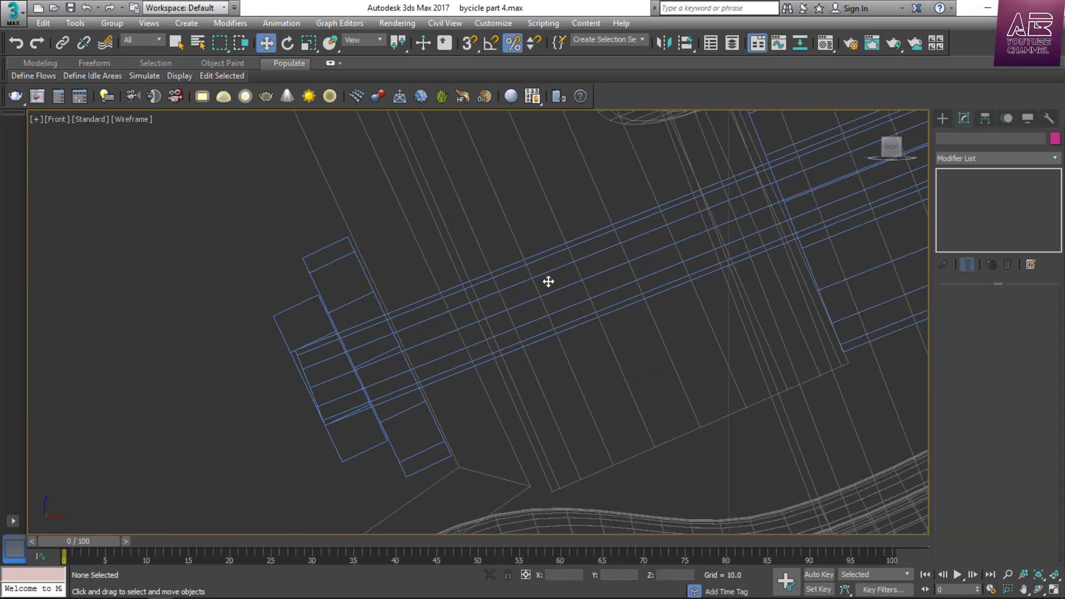
{"action": "scroll", "coordinate": [549, 282], "scroll_direction": "down", "scroll_amount": 5}
{"action": "key", "text": "p"}
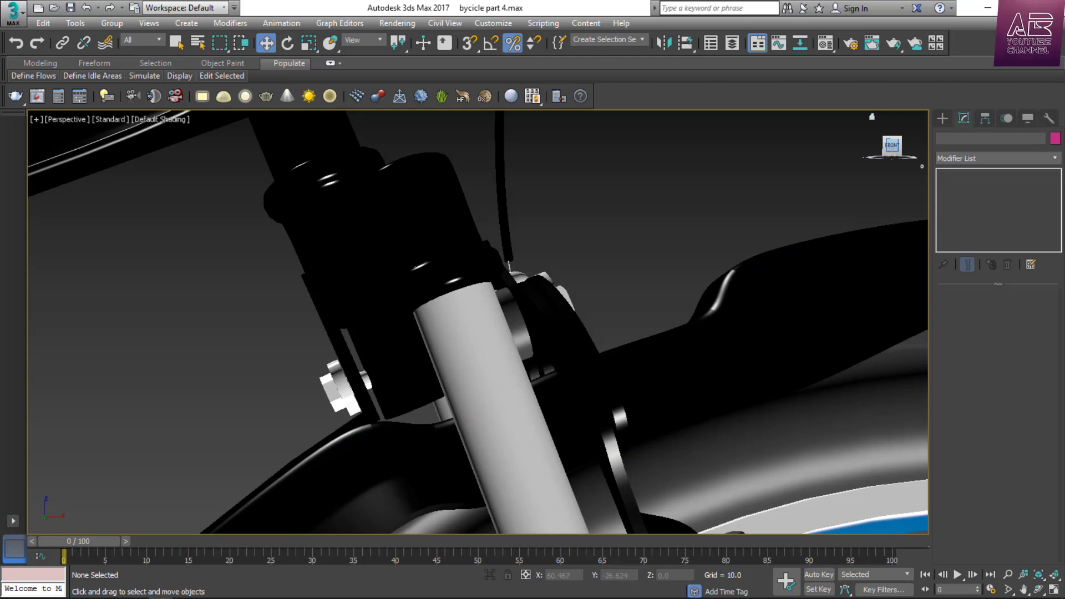
Examine the front brake mount, then the spacer and washer on the rear brake's mounting bolt and the washer's rendering settings.
{"action": "middle_click_drag", "start_coordinate": [430, 307], "coordinate": [478, 322], "text": "alt"}
{"action": "scroll", "coordinate": [592, 245], "scroll_direction": "down", "scroll_amount": 5}
{"action": "scroll", "coordinate": [439, 293], "scroll_direction": "up", "scroll_amount": 2}
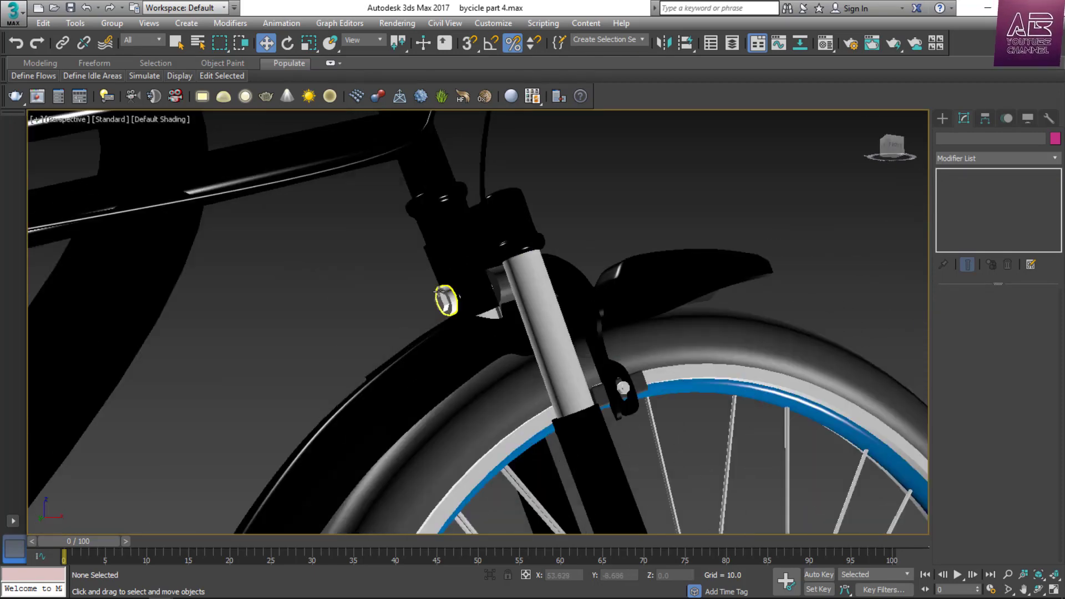
{"action": "scroll", "coordinate": [439, 293], "scroll_direction": "up", "scroll_amount": 3}
{"action": "scroll", "coordinate": [532, 278], "scroll_direction": "down", "scroll_amount": 10}
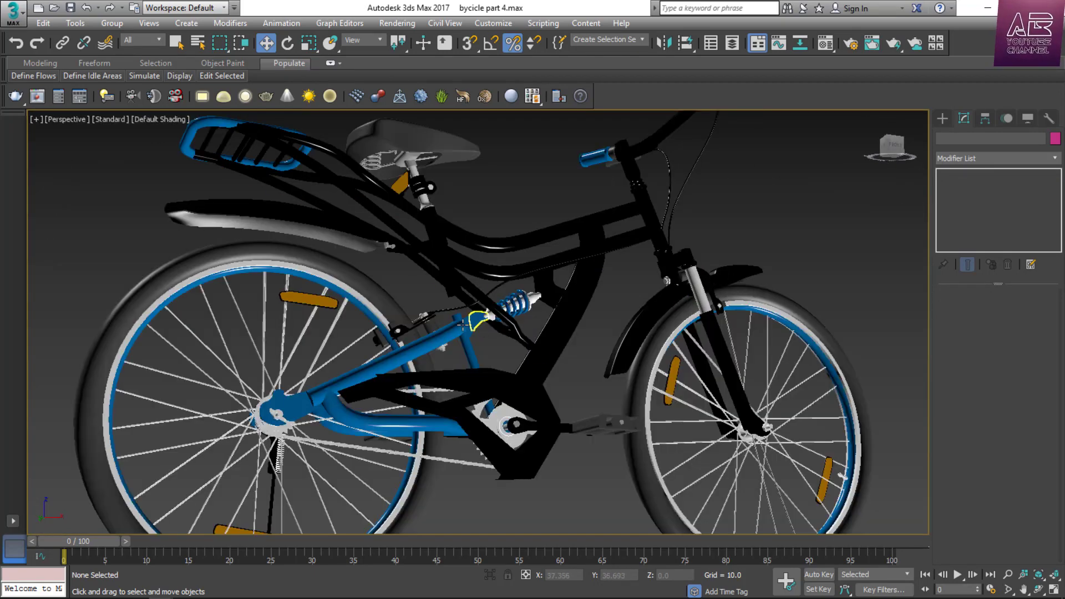
{"action": "scroll", "coordinate": [472, 314], "scroll_direction": "up", "scroll_amount": 8}
{"action": "left_click", "coordinate": [369, 342]}
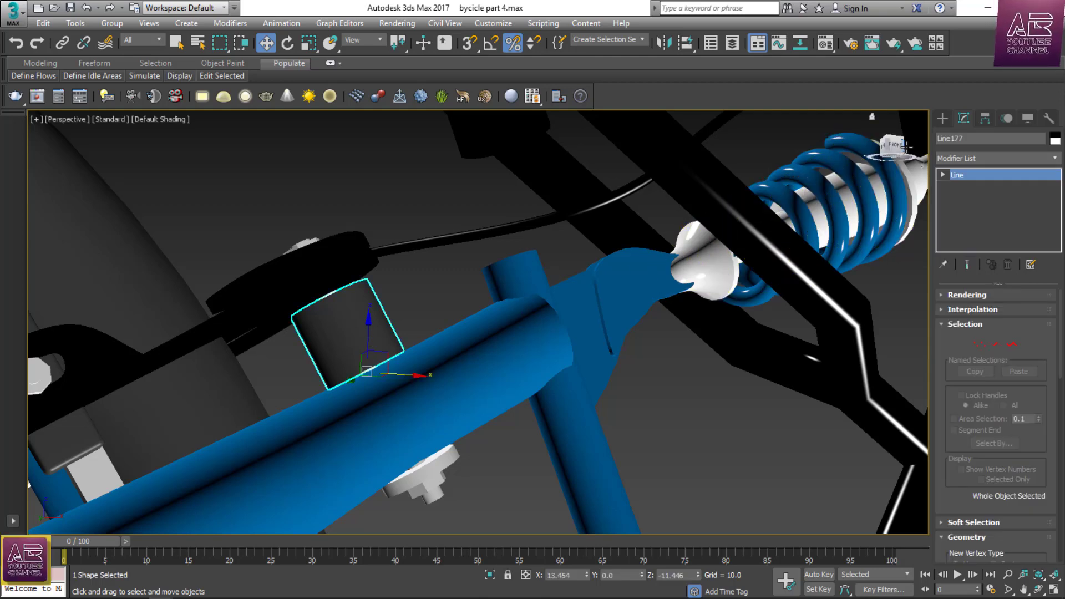
{"action": "middle_click_drag", "start_coordinate": [368, 341], "coordinate": [339, 374], "text": "alt"}
{"action": "scroll", "coordinate": [309, 281], "scroll_direction": "up", "scroll_amount": 4}
{"action": "left_click", "coordinate": [311, 284]}
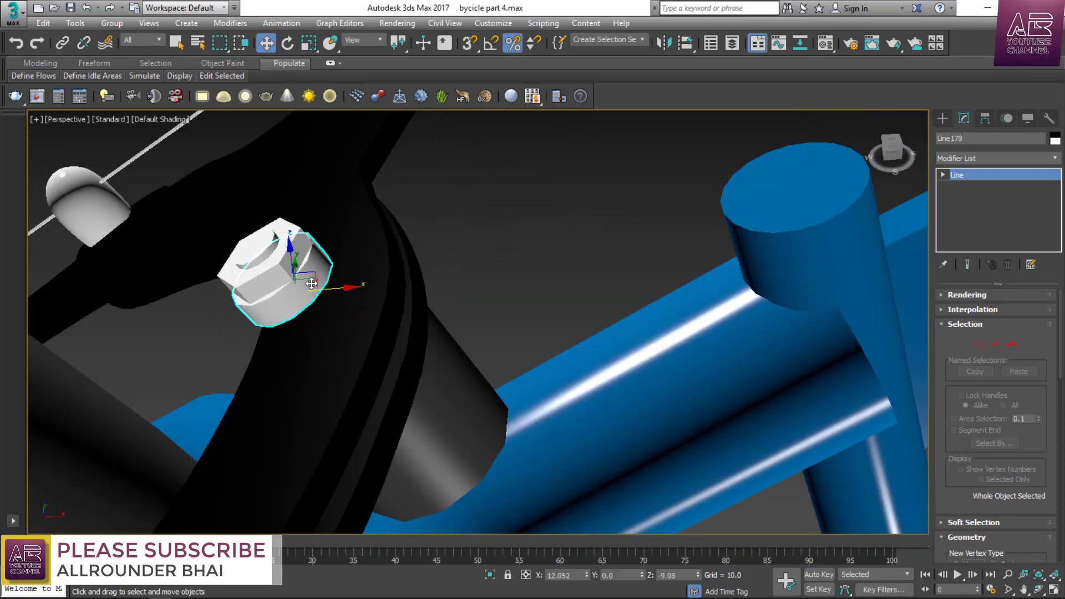
{"action": "left_click", "coordinate": [978, 309]}
{"action": "left_click", "coordinate": [964, 296]}
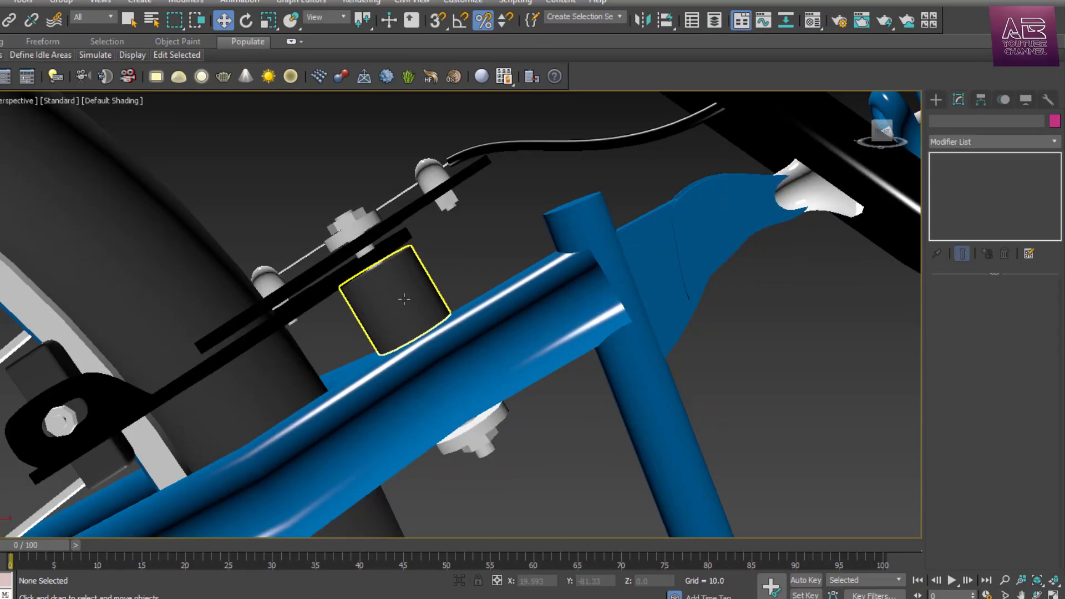
Clone the dark spacer on the rear brake's mounting bolt as an independent copy.
{"action": "left_click", "coordinate": [437, 308]}
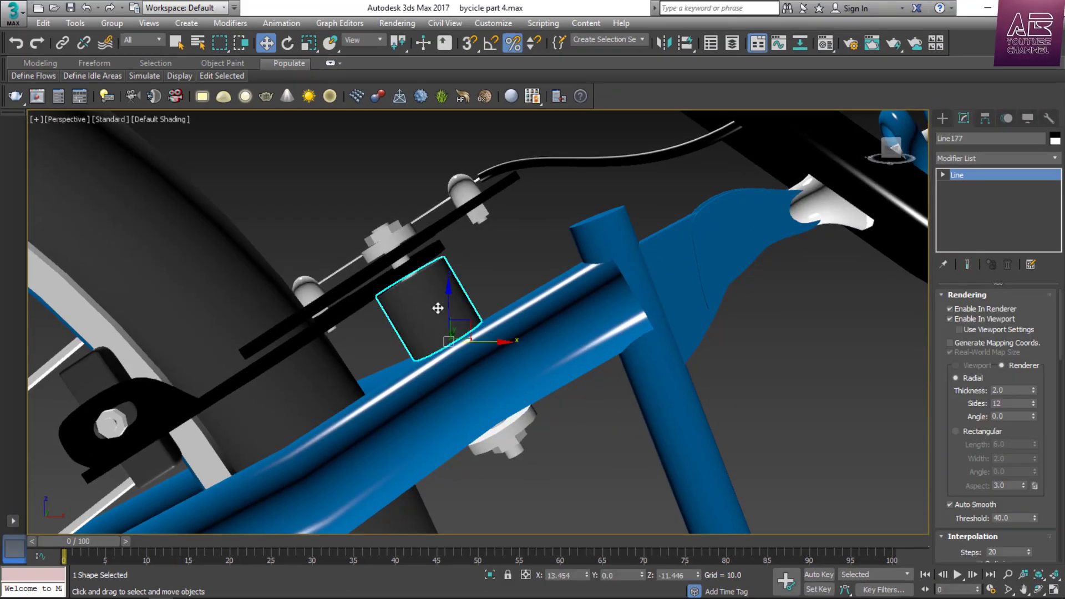
{"action": "right_click", "coordinate": [438, 308]}
{"action": "left_click", "coordinate": [453, 390]}
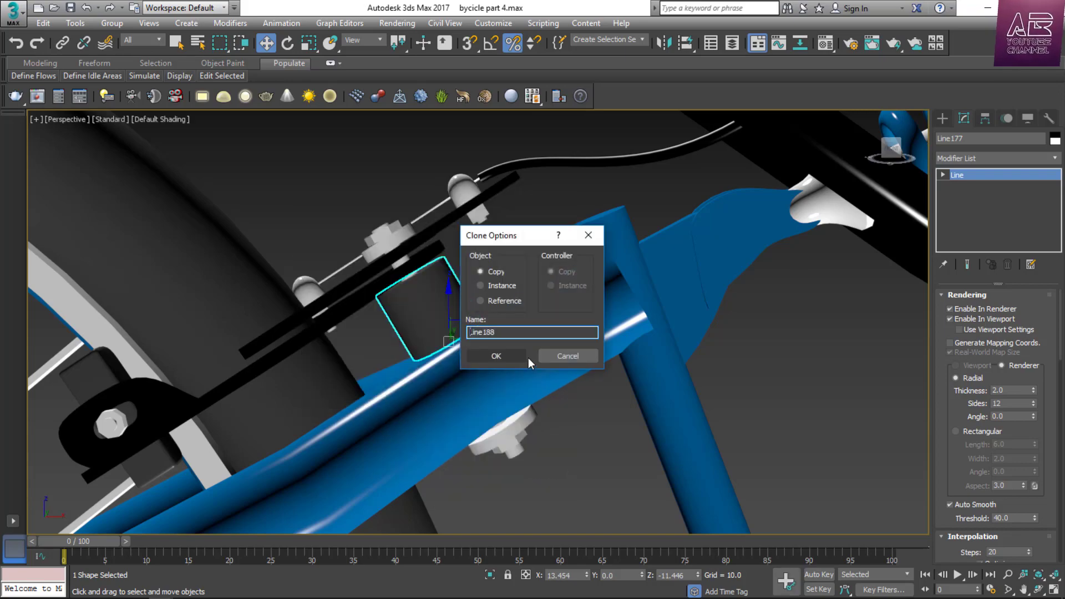
{"action": "left_click", "coordinate": [496, 356]}
Move both end vertices of the copied spacer along the bolt so it runs through the blue frame tube to the far washer.
{"action": "key", "text": "alt+w"}
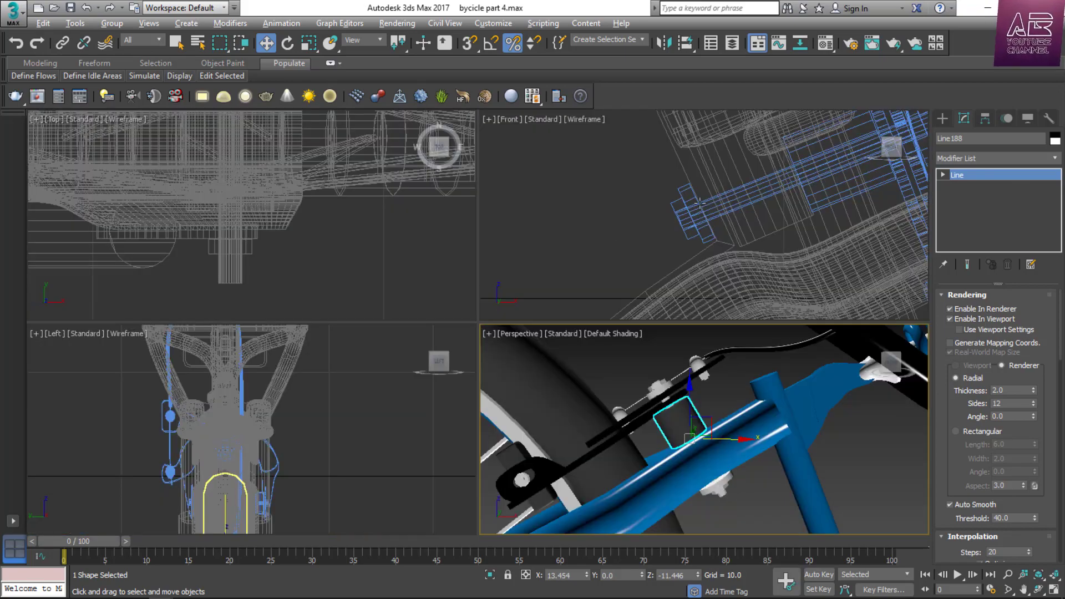
{"action": "scroll", "coordinate": [699, 203], "scroll_direction": "down", "scroll_amount": 8}
{"action": "key", "text": "alt+w"}
{"action": "scroll", "coordinate": [161, 330], "scroll_direction": "up", "scroll_amount": 7}
{"action": "scroll", "coordinate": [616, 315], "scroll_direction": "up", "scroll_amount": 2}
{"action": "key", "text": "1"}
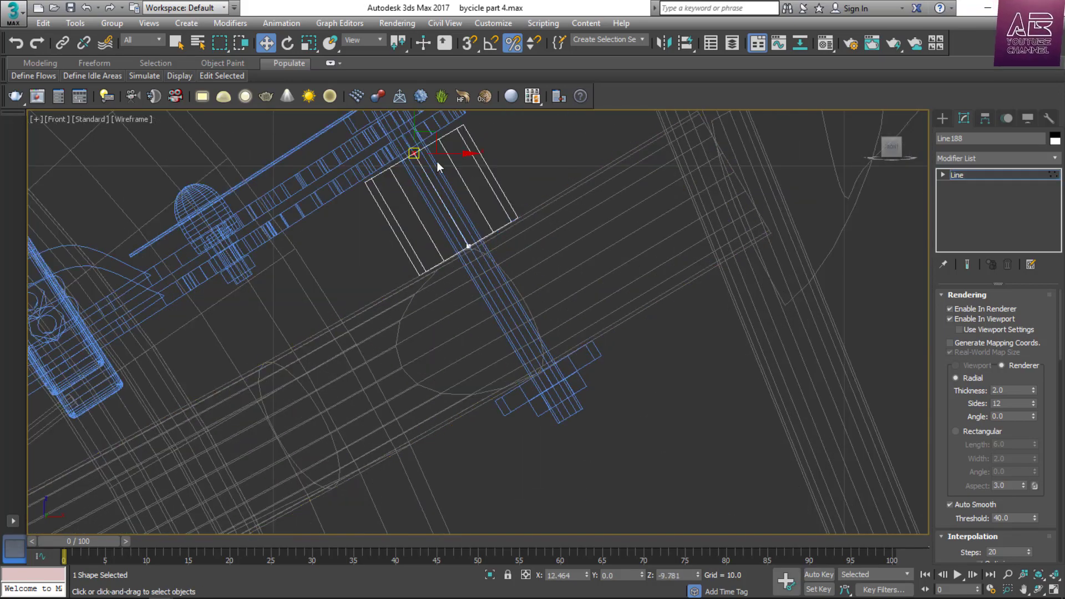
{"action": "left_click_drag", "start_coordinate": [414, 157], "coordinate": [550, 386]}
{"action": "left_click_drag", "start_coordinate": [468, 246], "coordinate": [455, 225]}
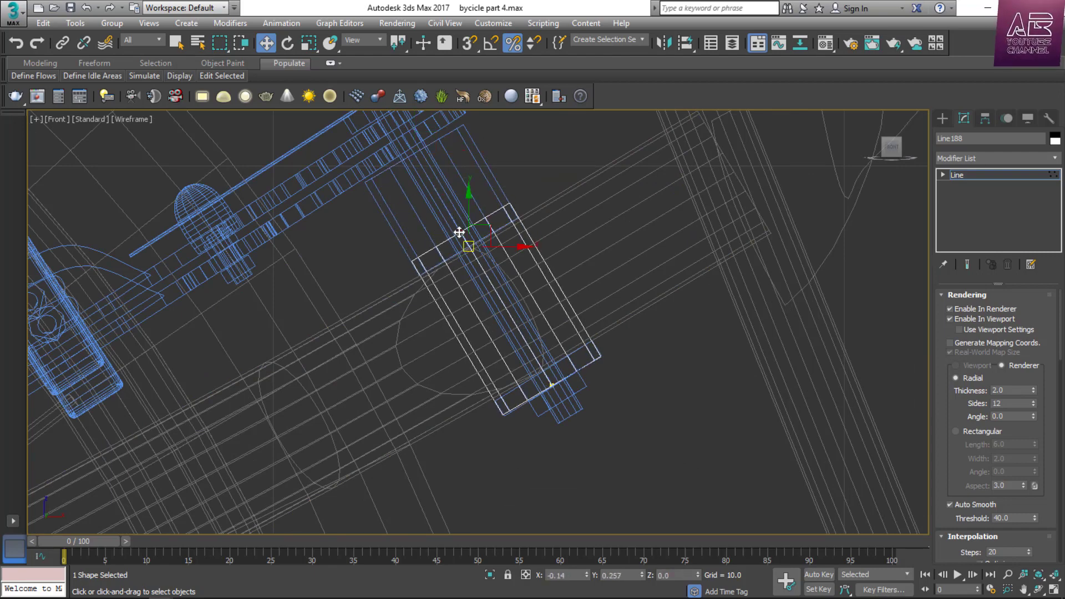
Shorten the original rear brake spacer by moving its lower end vertex up along the bolt to the copy's upper end.
{"action": "scroll", "coordinate": [471, 208], "scroll_direction": "up", "scroll_amount": 4}
{"action": "left_click", "coordinate": [486, 185]}
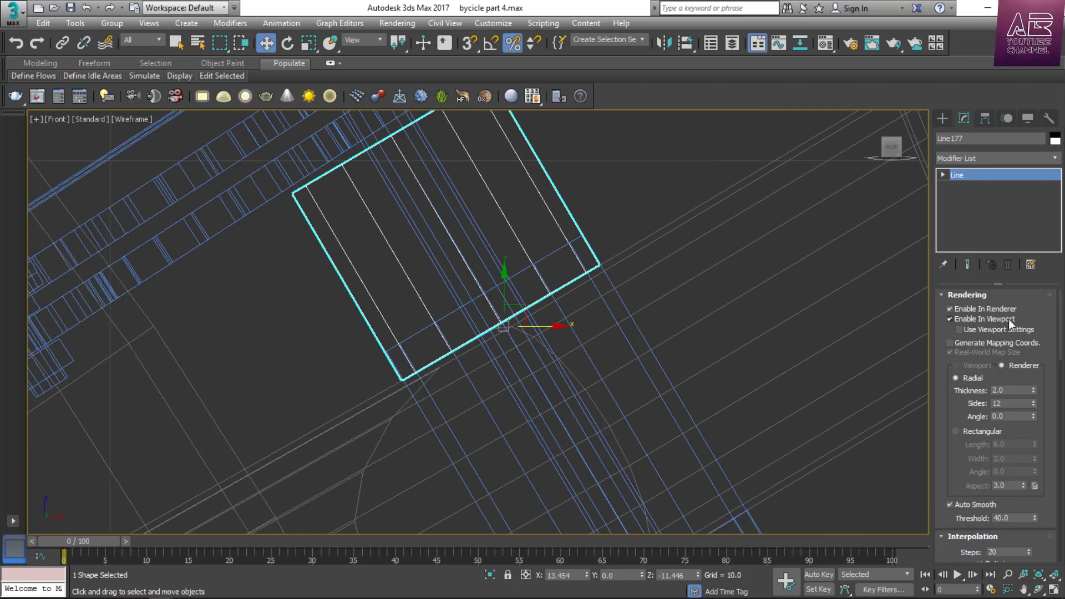
{"action": "key", "text": "1"}
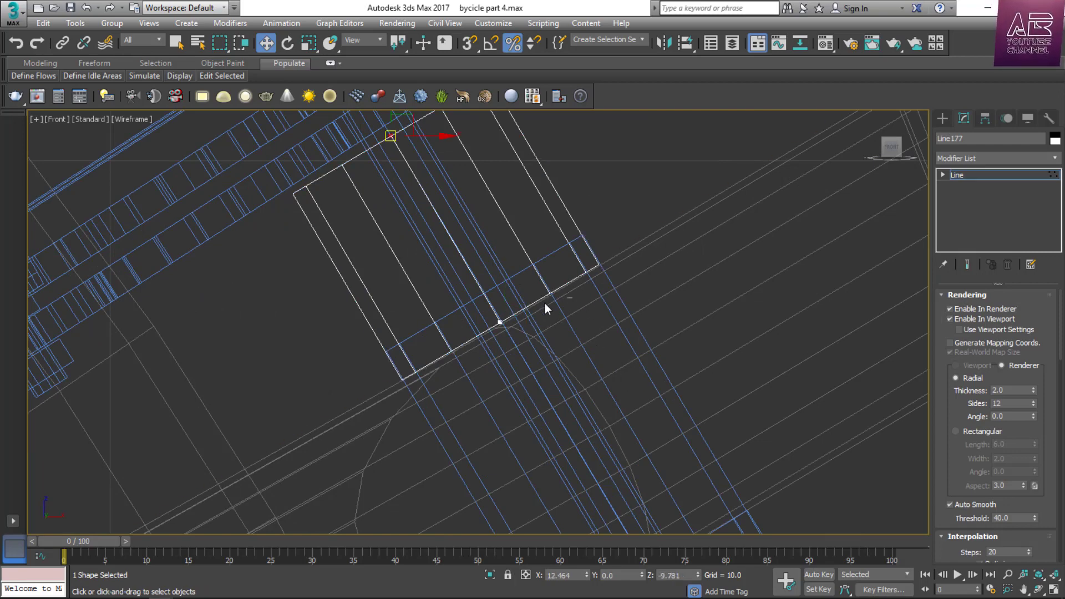
{"action": "left_click_drag", "start_coordinate": [504, 324], "coordinate": [488, 295]}
{"action": "key", "text": "1"}
Assign the blue frame material to the copied spacer and set its rendering thickness to 2.5.
{"action": "left_click", "coordinate": [533, 264]}
{"action": "scroll", "coordinate": [544, 220], "scroll_direction": "down", "scroll_amount": 3}
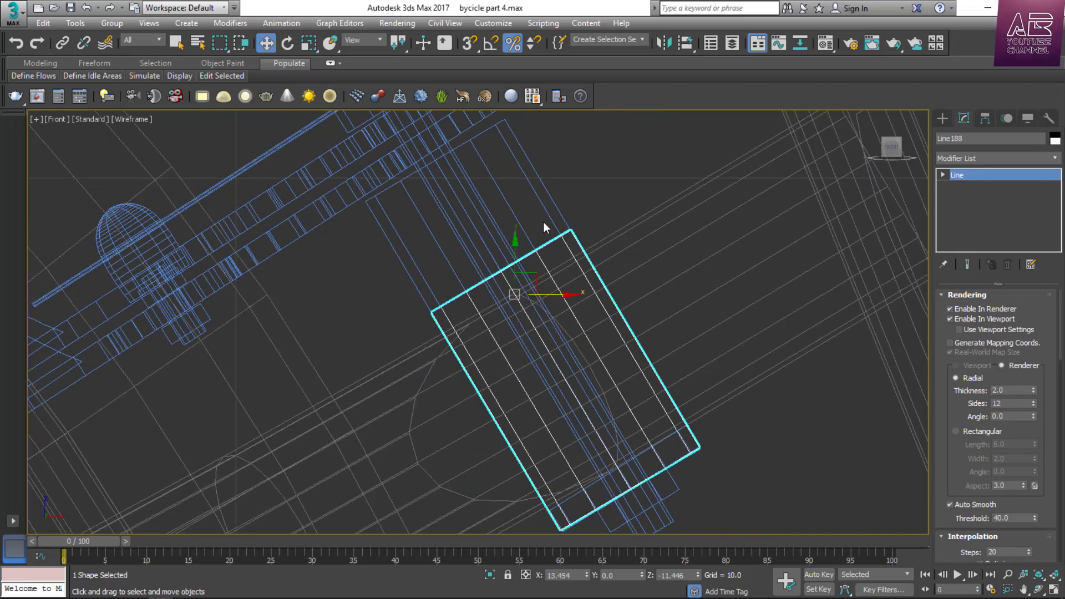
{"action": "scroll", "coordinate": [599, 300], "scroll_direction": "up", "scroll_amount": 1}
{"action": "key", "text": "m"}
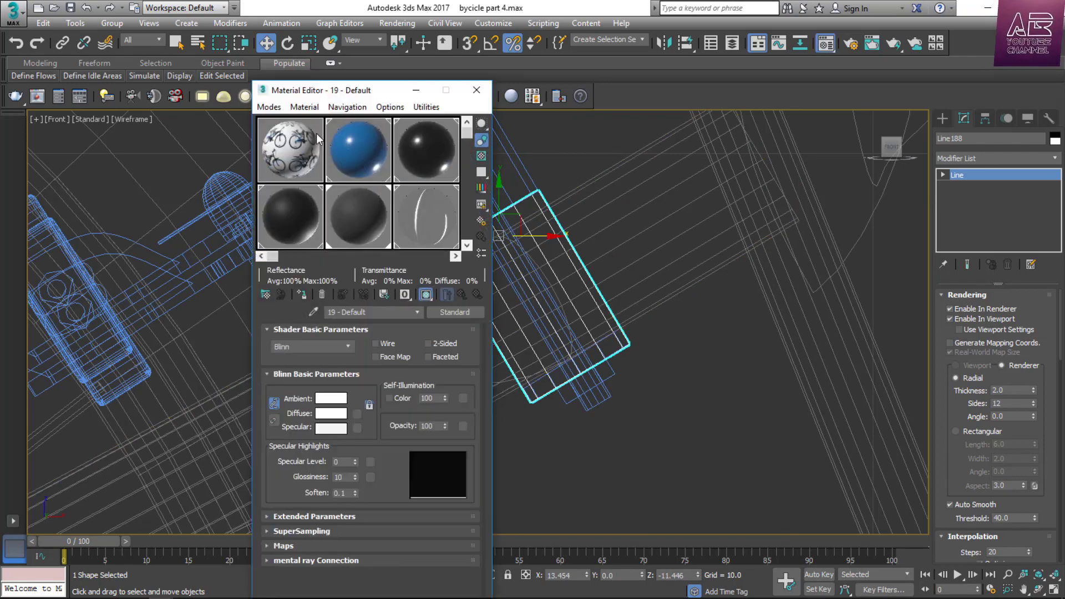
{"action": "left_click", "coordinate": [488, 91]}
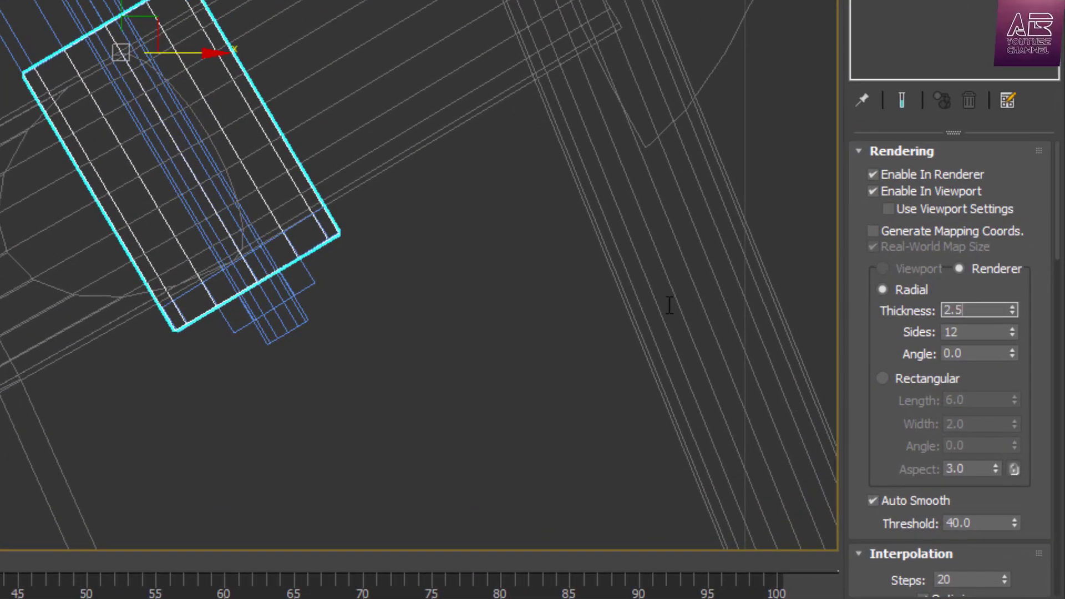
{"action": "key", "text": "Return"}
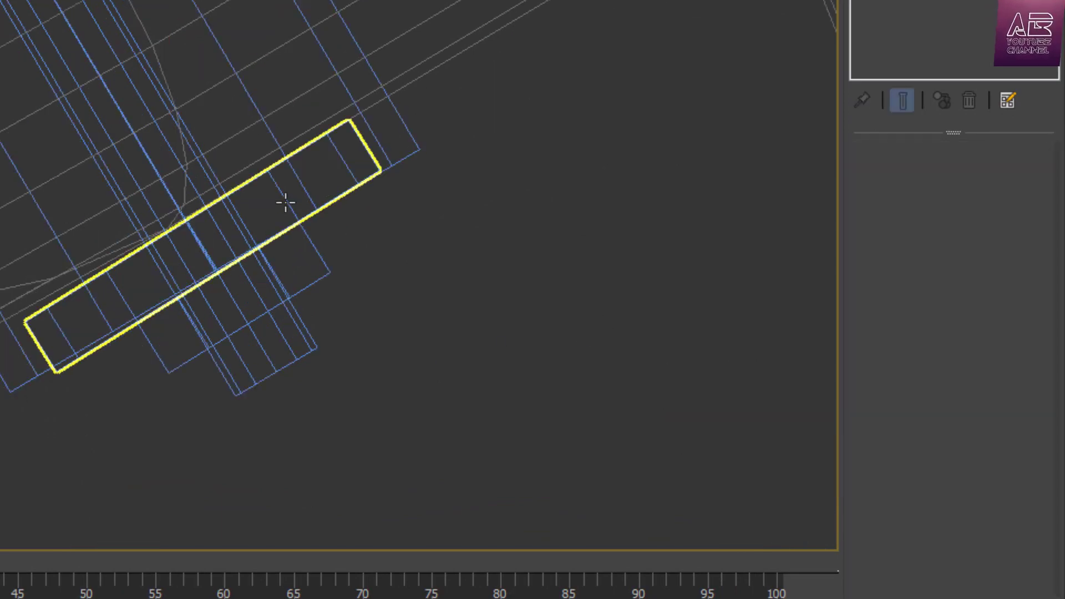
Move the washer and nut at the lower end of the rear brake's mounting bolt slightly outward along the bolt.
{"action": "left_click", "coordinate": [285, 202]}
{"action": "scroll", "coordinate": [288, 332], "scroll_direction": "up", "scroll_amount": 2}
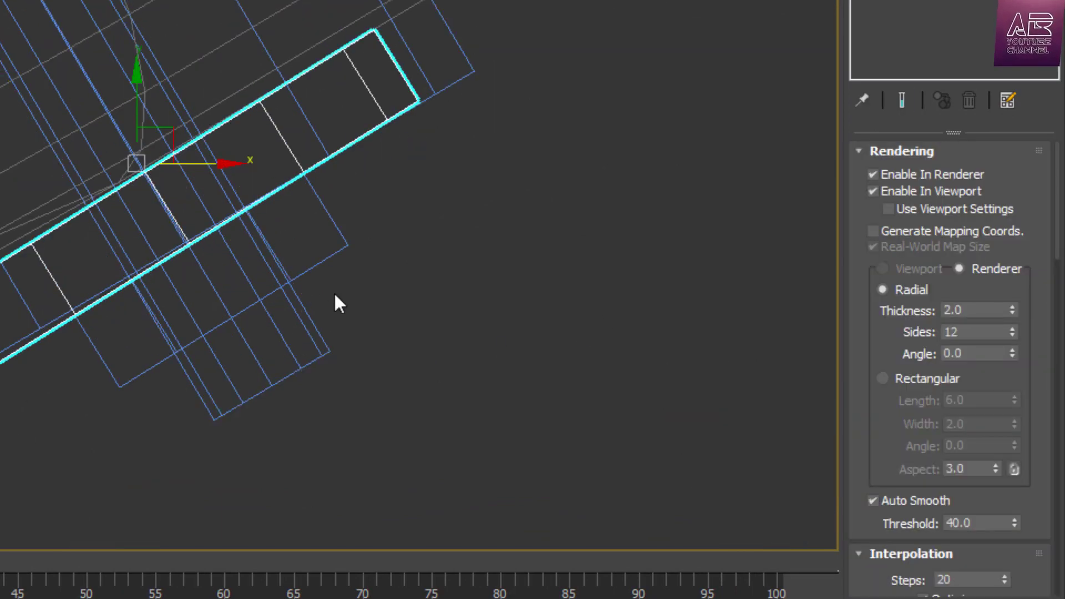
{"action": "left_click", "coordinate": [316, 269]}
{"action": "mouse_move", "coordinate": [216, 276]}
{"action": "left_mouse_down"}
{"action": "mouse_move", "coordinate": [222, 288]}
{"action": "mouse_move", "coordinate": [213, 279]}
{"action": "left_mouse_up"}
{"action": "left_click", "coordinate": [615, 350]}
Adjust the end vertex of the washer at the lower end of the rear bolt so it fits against the blue sleeve.
{"action": "left_click", "coordinate": [202, 259]}
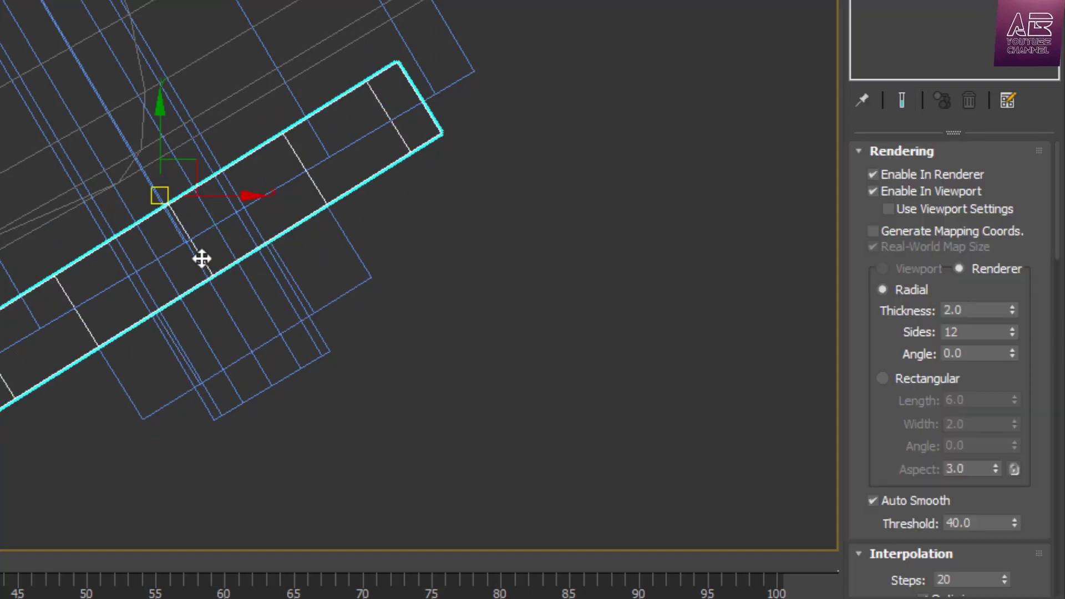
{"action": "scroll", "coordinate": [202, 256], "scroll_direction": "up", "scroll_amount": 3}
{"action": "key", "text": "1"}
{"action": "mouse_move", "coordinate": [179, 80]}
{"action": "left_mouse_down"}
{"action": "mouse_move", "coordinate": [98, 173]}
{"action": "mouse_move", "coordinate": [167, 197]}
{"action": "mouse_move", "coordinate": [175, 223]}
{"action": "left_mouse_up"}
{"action": "key", "text": "1"}
{"action": "left_click", "coordinate": [700, 203]}
{"action": "scroll", "coordinate": [120, 94], "scroll_direction": "down", "scroll_amount": 3}
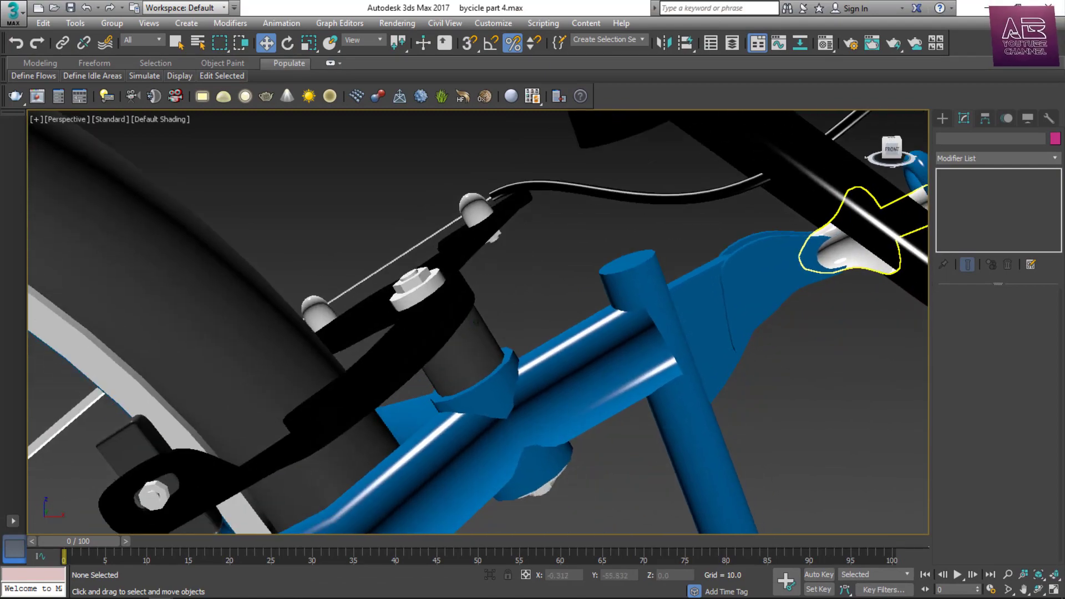
{"action": "middle_click_drag", "start_coordinate": [477, 322], "coordinate": [516, 339], "text": "alt"}
{"action": "scroll", "coordinate": [478, 322], "scroll_direction": "down", "scroll_amount": 6}
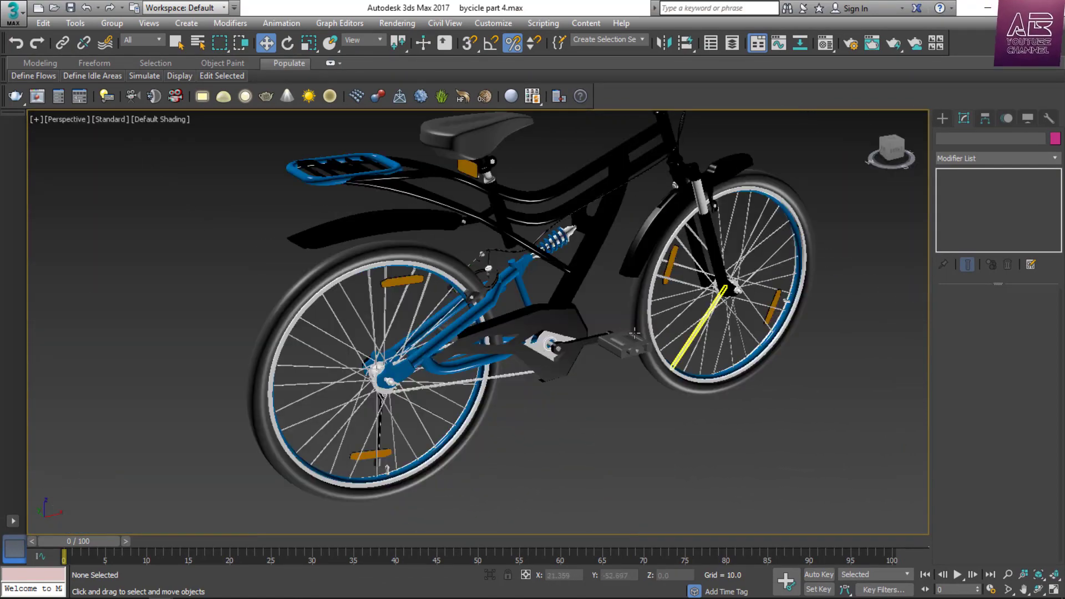
Select the chain guard and convert the 14 - Polished Aluminum material to a Physical Material.
{"action": "scroll", "coordinate": [566, 321], "scroll_direction": "up", "scroll_amount": 4}
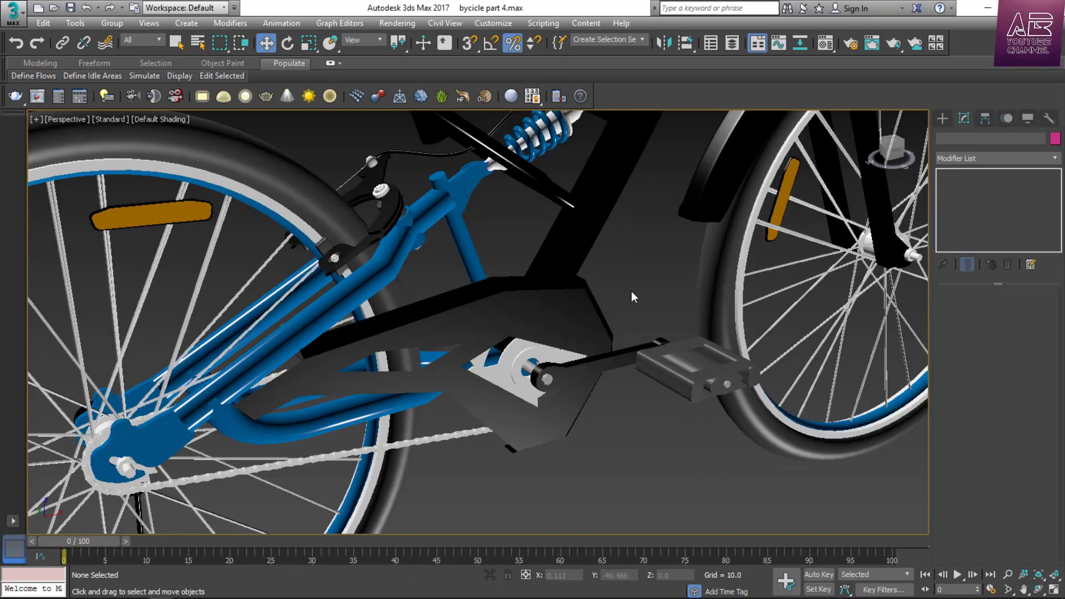
{"action": "mouse_move", "coordinate": [898, 157]}
{"action": "left_mouse_down"}
{"action": "mouse_move", "coordinate": [913, 145]}
{"action": "mouse_move", "coordinate": [903, 157]}
{"action": "left_mouse_up"}
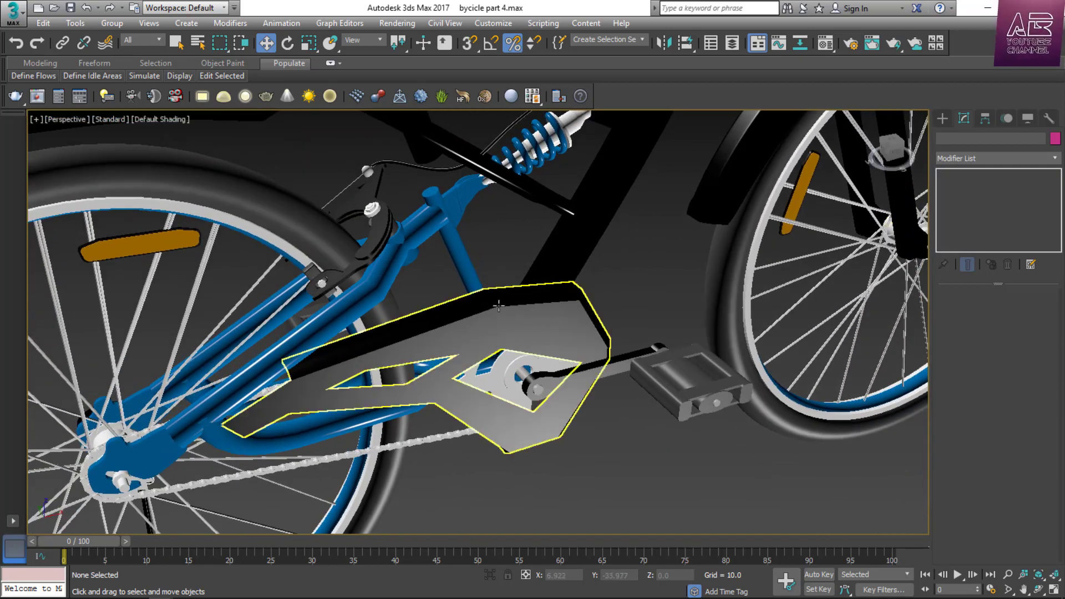
{"action": "scroll", "coordinate": [508, 305], "scroll_direction": "up", "scroll_amount": 3}
{"action": "left_click", "coordinate": [519, 299]}
{"action": "key", "text": "m"}
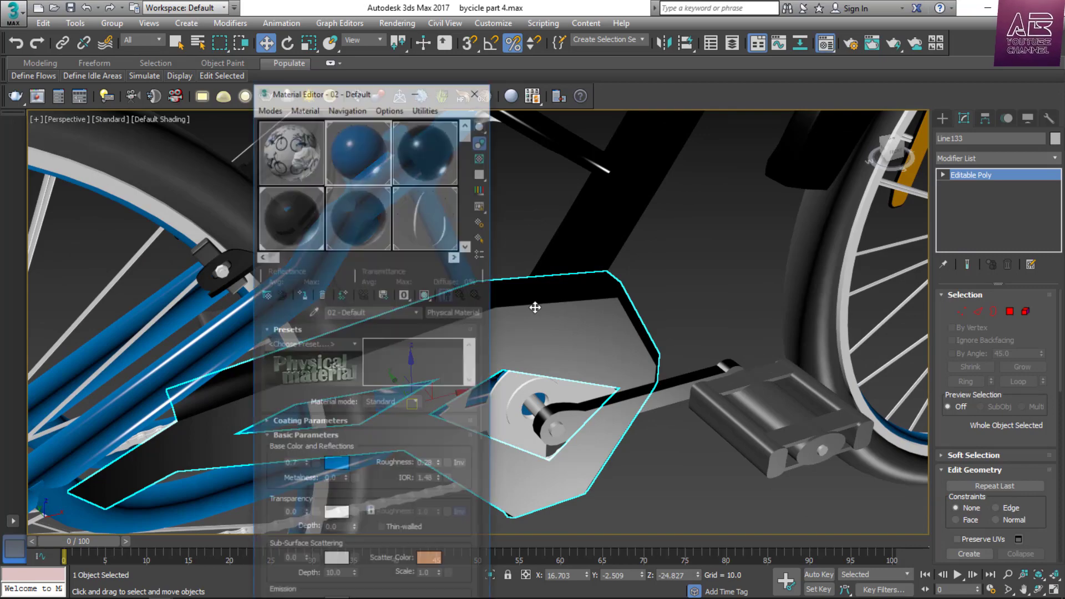
{"action": "left_click", "coordinate": [467, 245]}
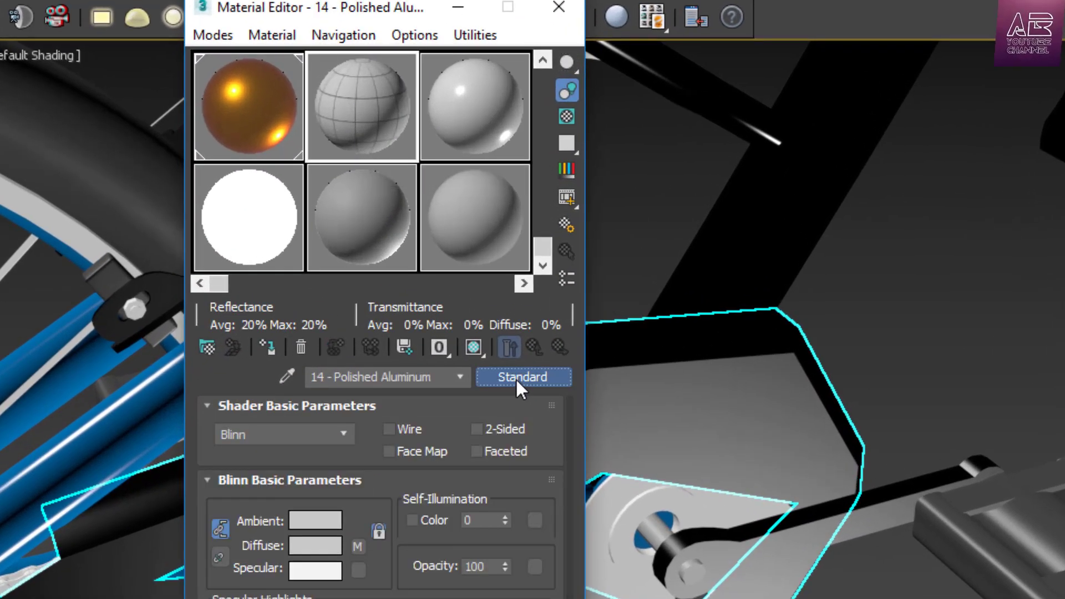
{"action": "left_click", "coordinate": [517, 378]}
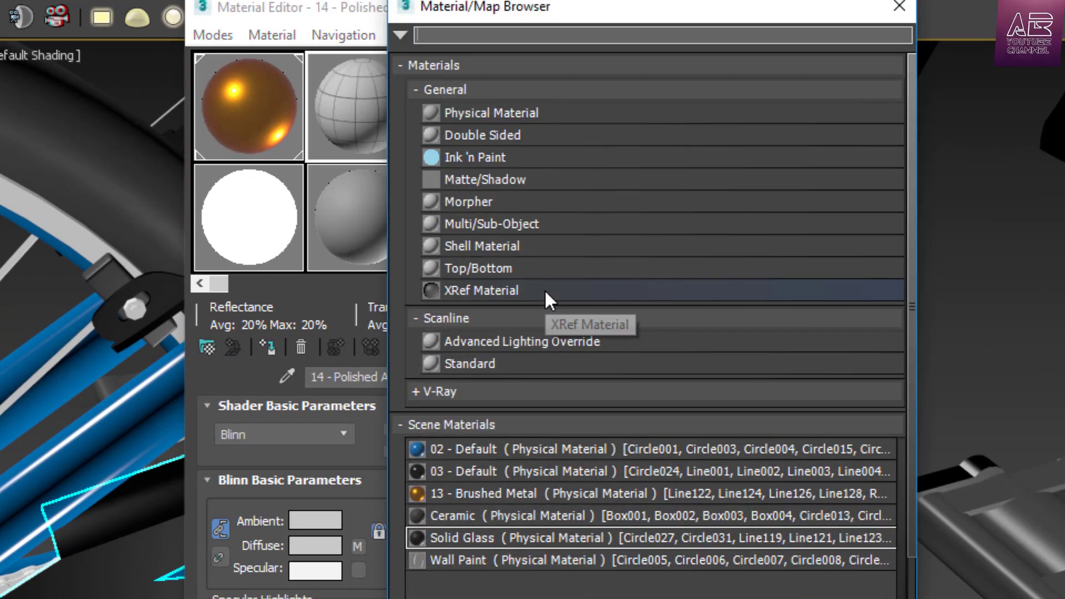
{"action": "double_click", "coordinate": [478, 114]}
Give the new physical material the Glossy Paint preset and a red base color.
{"action": "left_click", "coordinate": [311, 430]}
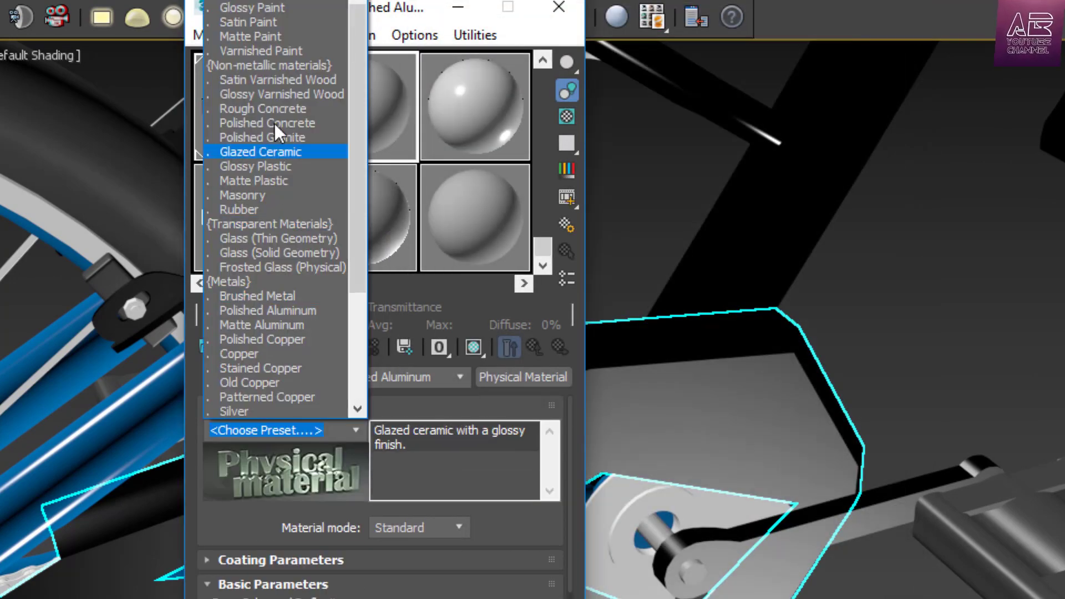
{"action": "left_click", "coordinate": [252, 7]}
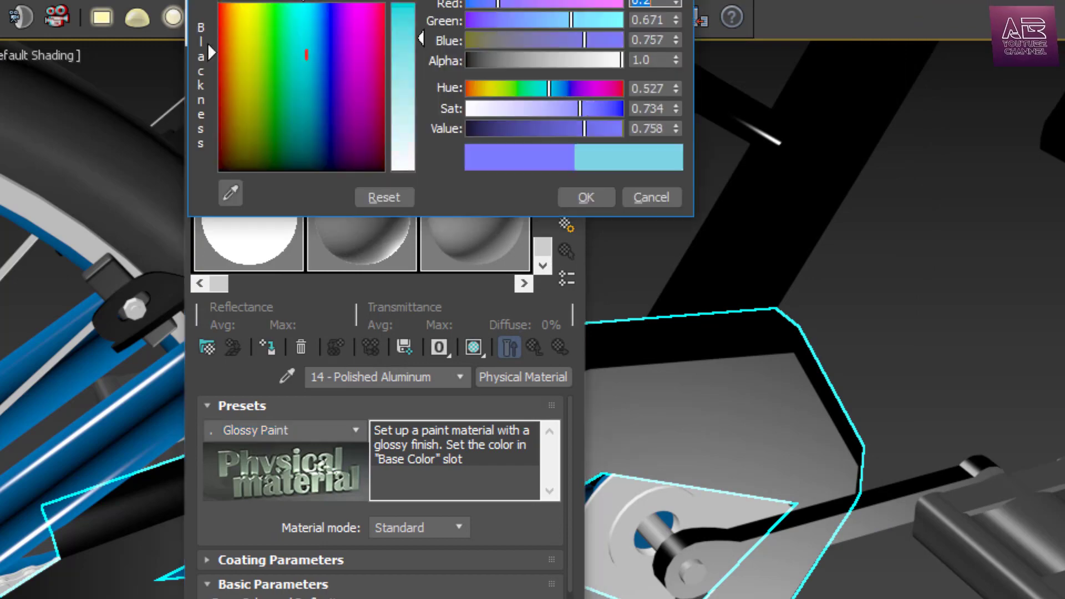
{"action": "left_click_drag", "start_coordinate": [307, 54], "coordinate": [217, 40]}
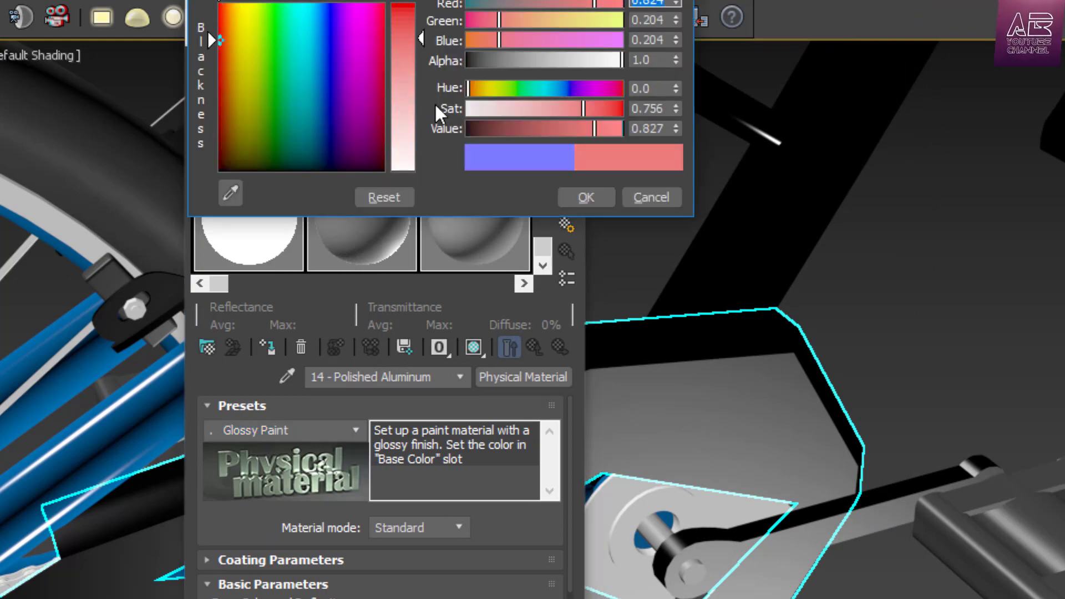
{"action": "left_click", "coordinate": [587, 198]}
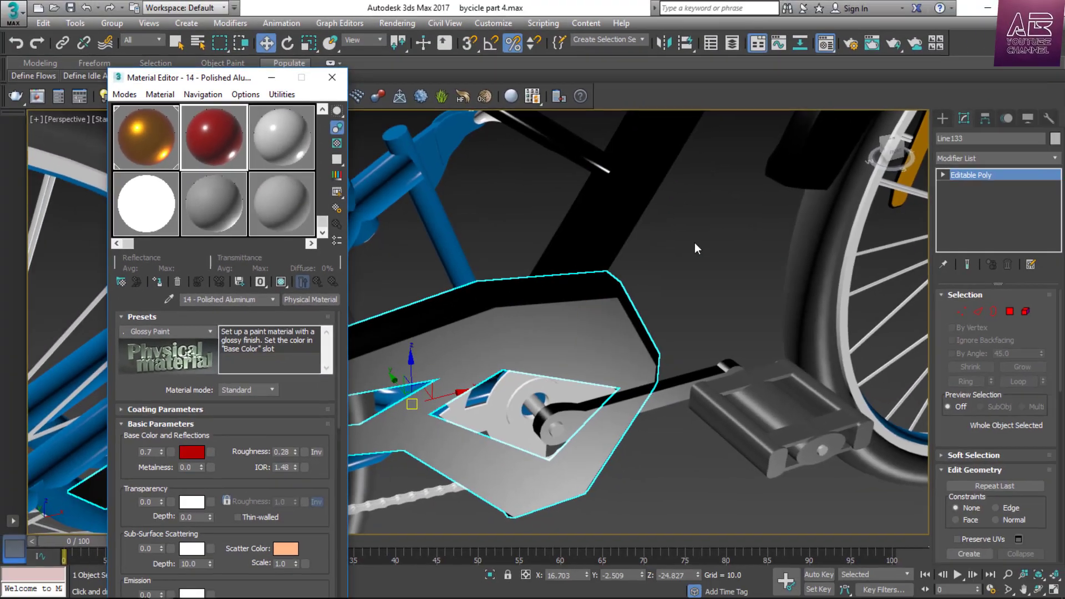
Select the bevelled border polygons around the chain guard's outer edge and assign the red glossy paint to them.
{"action": "scroll", "coordinate": [474, 279], "scroll_direction": "up", "scroll_amount": 3}
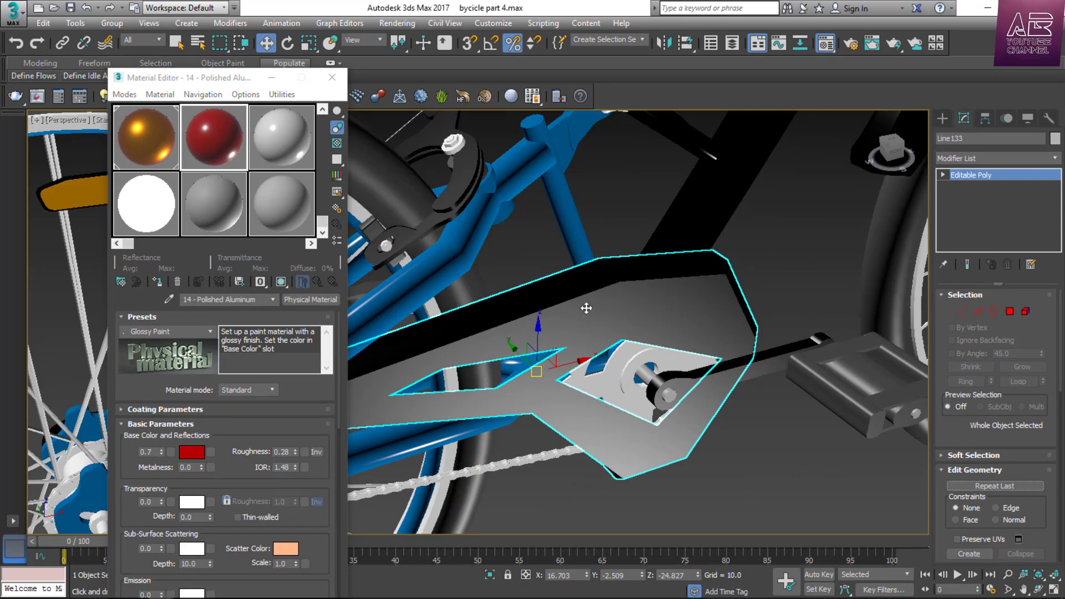
{"action": "left_click", "coordinate": [1013, 311]}
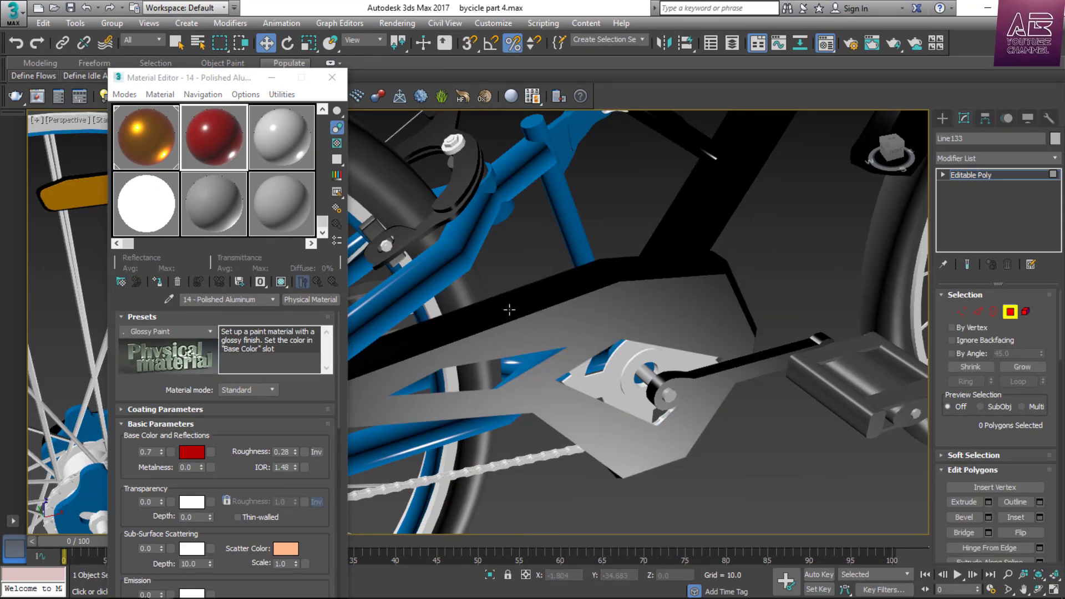
{"action": "left_click", "coordinate": [523, 307]}
{"action": "left_click", "coordinate": [670, 271], "text": "ctrl"}
{"action": "left_click", "coordinate": [741, 299], "text": "ctrl"}
{"action": "middle_click_drag", "start_coordinate": [849, 444], "coordinate": [825, 355], "text": "alt"}
{"action": "left_click", "coordinate": [778, 320], "text": "ctrl"}
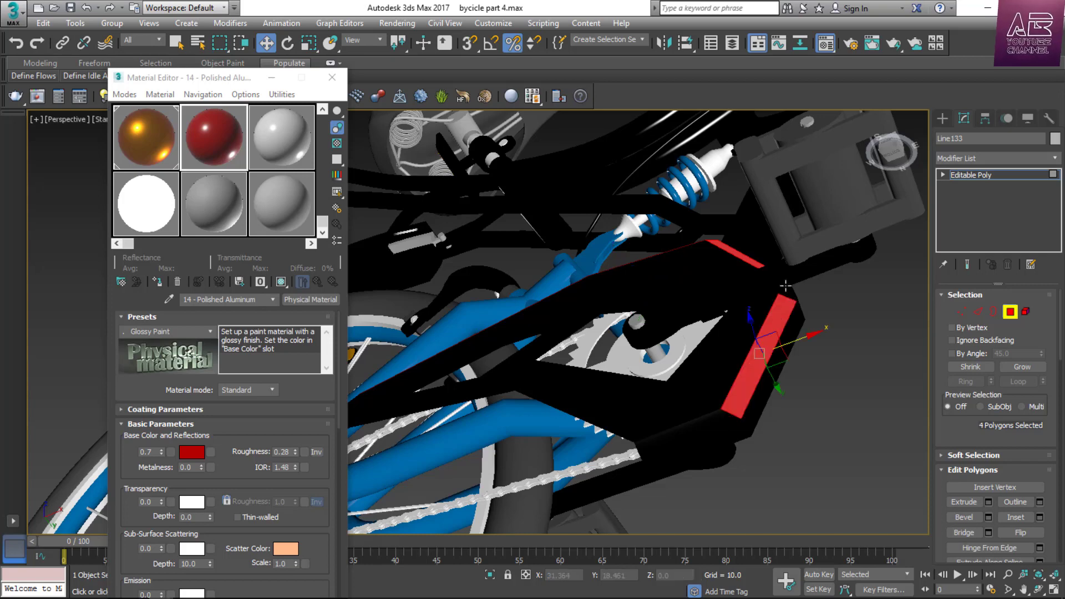
{"action": "left_click", "coordinate": [777, 304], "text": "ctrl"}
{"action": "left_click_drag", "start_coordinate": [891, 152], "coordinate": [914, 160]}
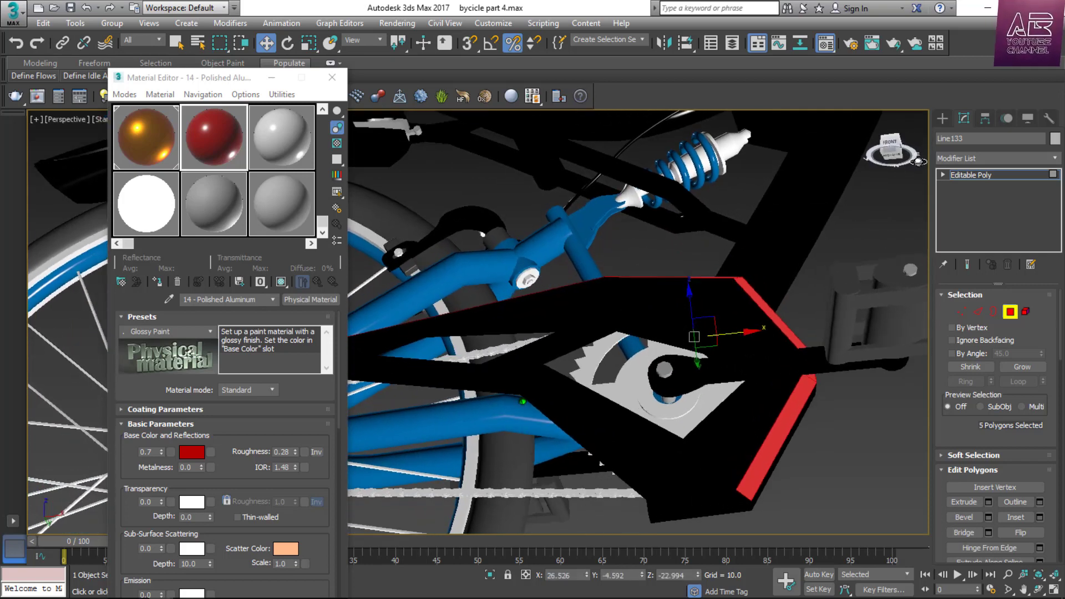
{"action": "left_click", "coordinate": [711, 500], "text": "ctrl"}
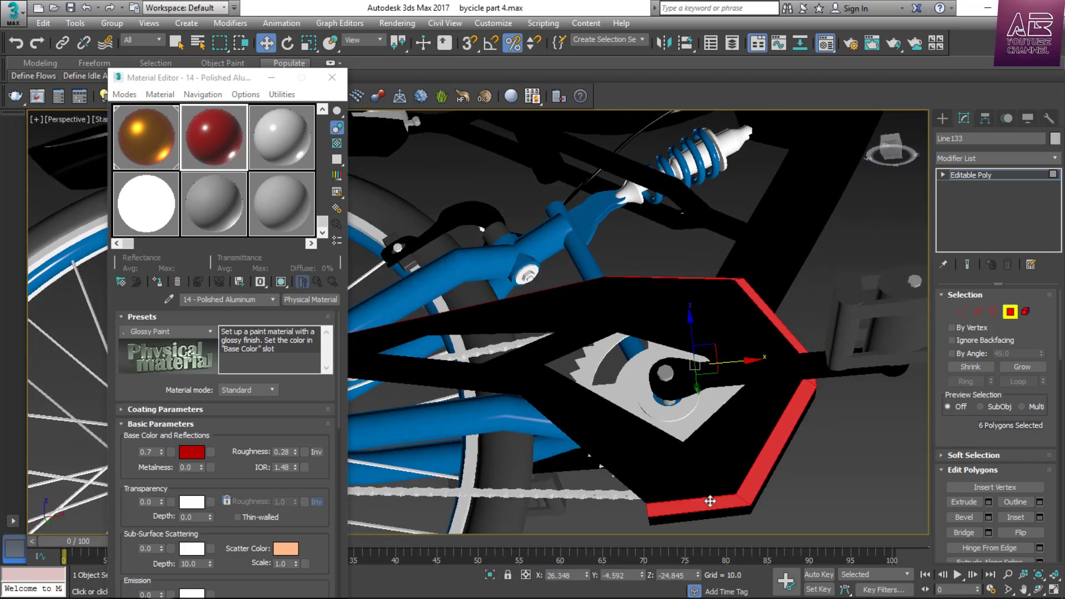
{"action": "left_click", "coordinate": [836, 451]}
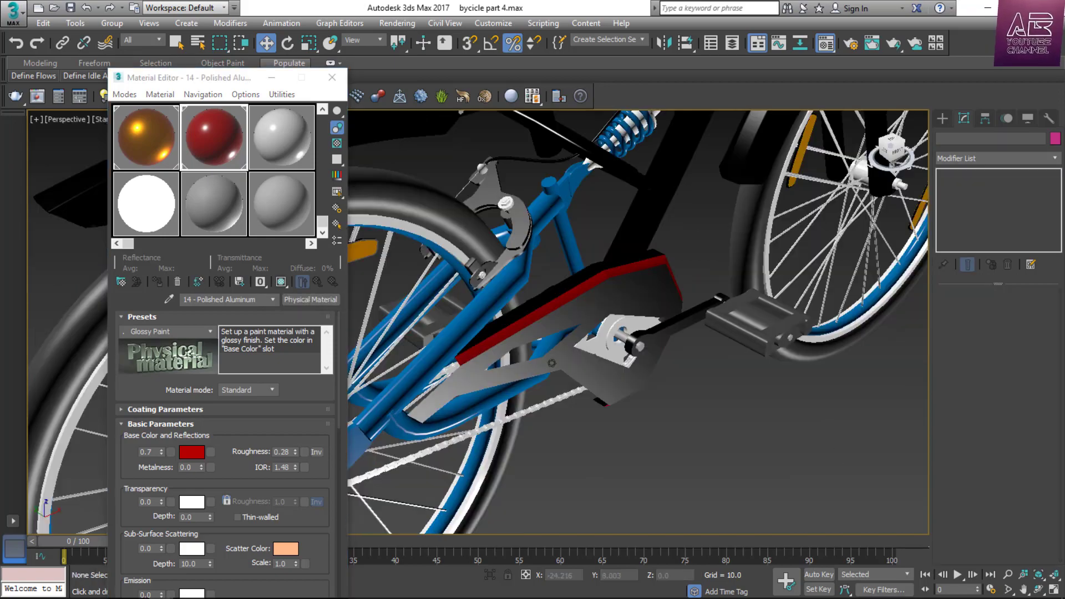
Select the bicycle's saddle and switch to editing its base mesh at polygon level.
{"action": "middle_click_drag", "start_coordinate": [552, 363], "coordinate": [748, 271], "text": "alt"}
{"action": "scroll", "coordinate": [748, 271], "scroll_direction": "down", "scroll_amount": 5}
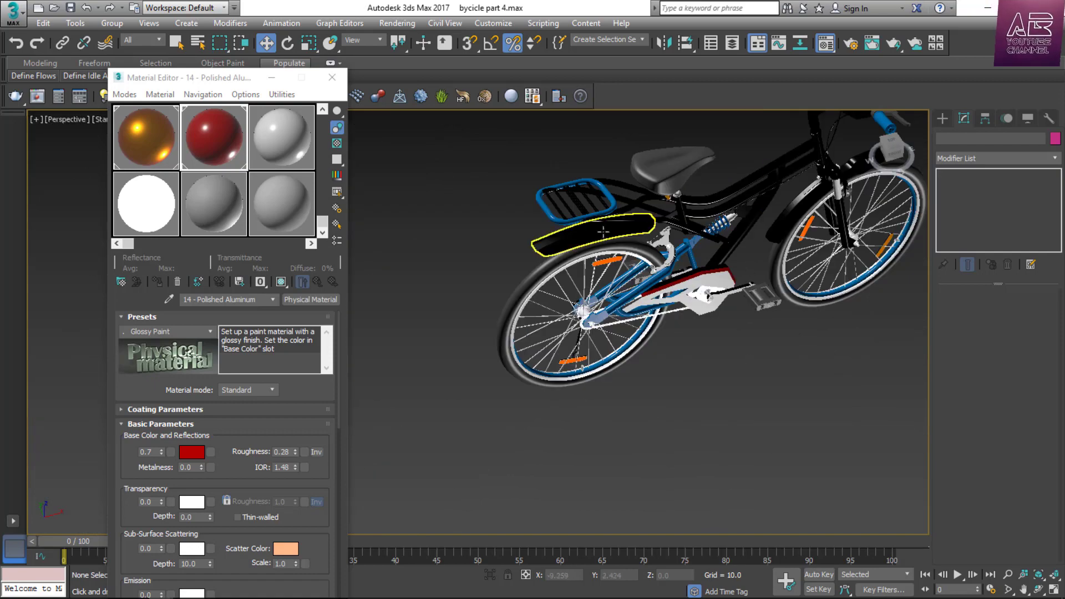
{"action": "scroll", "coordinate": [647, 194], "scroll_direction": "up", "scroll_amount": 2}
{"action": "scroll", "coordinate": [705, 134], "scroll_direction": "up", "scroll_amount": 5}
{"action": "scroll", "coordinate": [605, 205], "scroll_direction": "down", "scroll_amount": 2}
{"action": "left_click", "coordinate": [616, 206]}
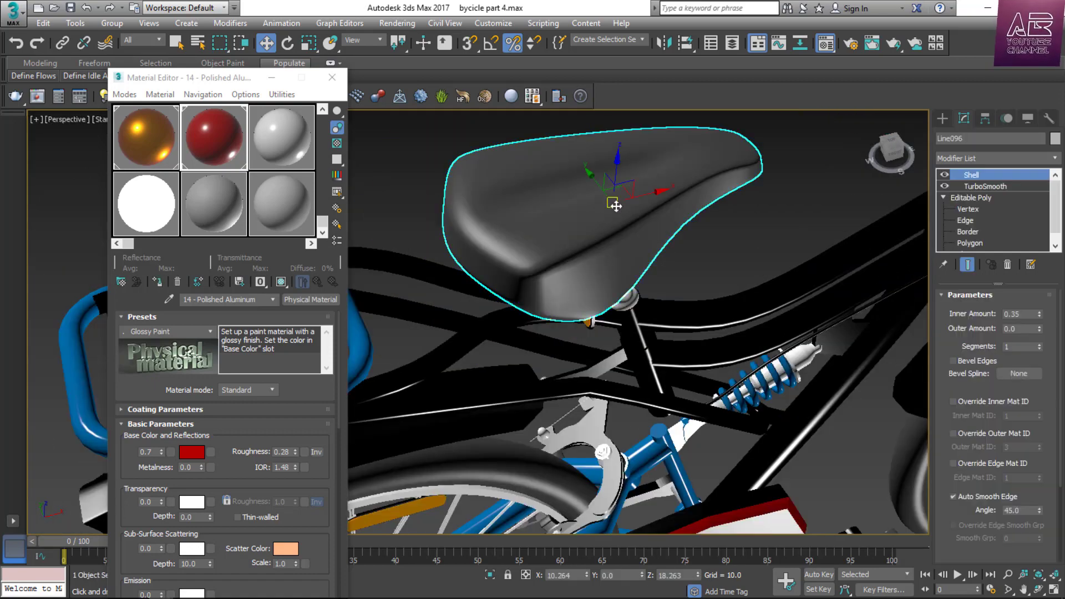
{"action": "scroll", "coordinate": [686, 148], "scroll_direction": "up", "scroll_amount": 2}
{"action": "left_click", "coordinate": [975, 244]}
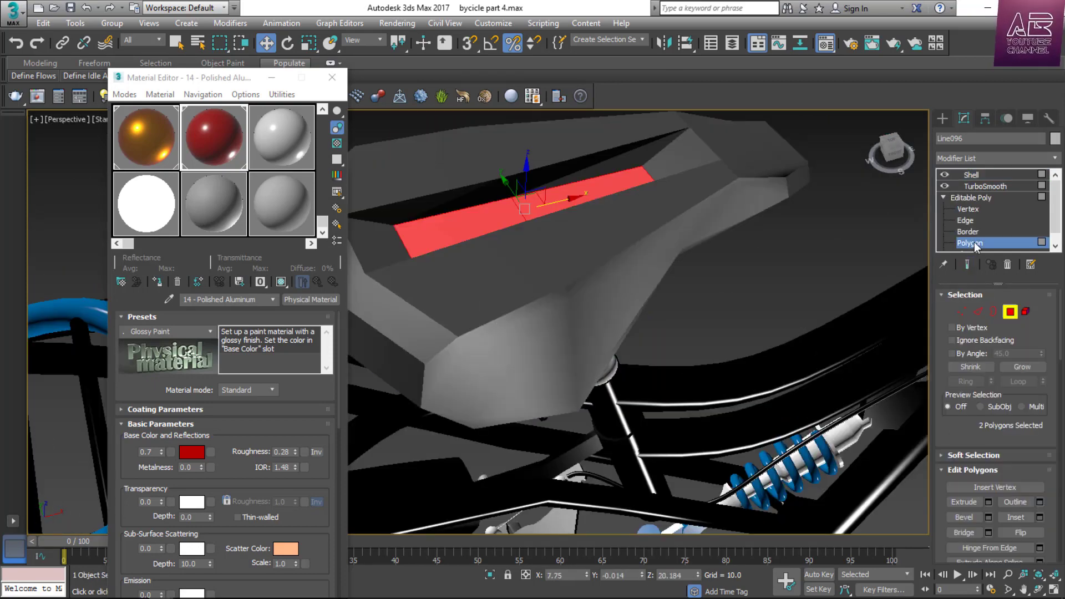
Select the saddle polygons forming the upper rear rim, the nose and lower front edge, and the thin strip along the lower rear.
{"action": "left_click", "coordinate": [432, 324]}
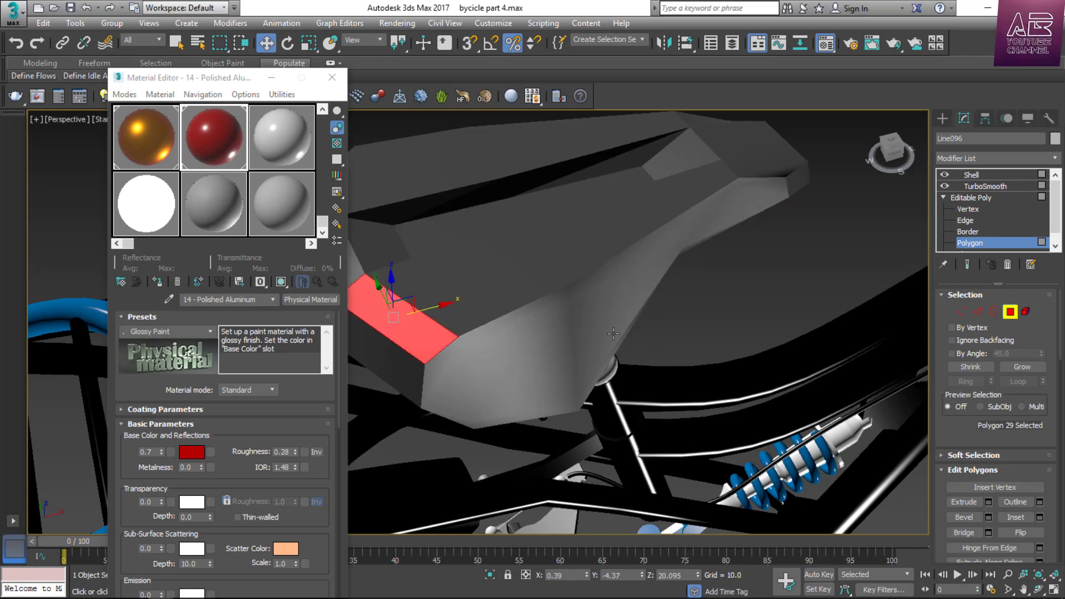
{"action": "scroll", "coordinate": [680, 333], "scroll_direction": "down", "scroll_amount": 3}
{"action": "scroll", "coordinate": [474, 271], "scroll_direction": "up", "scroll_amount": 3}
{"action": "left_click", "coordinate": [474, 293], "text": "ctrl"}
{"action": "left_click", "coordinate": [459, 239], "text": "ctrl"}
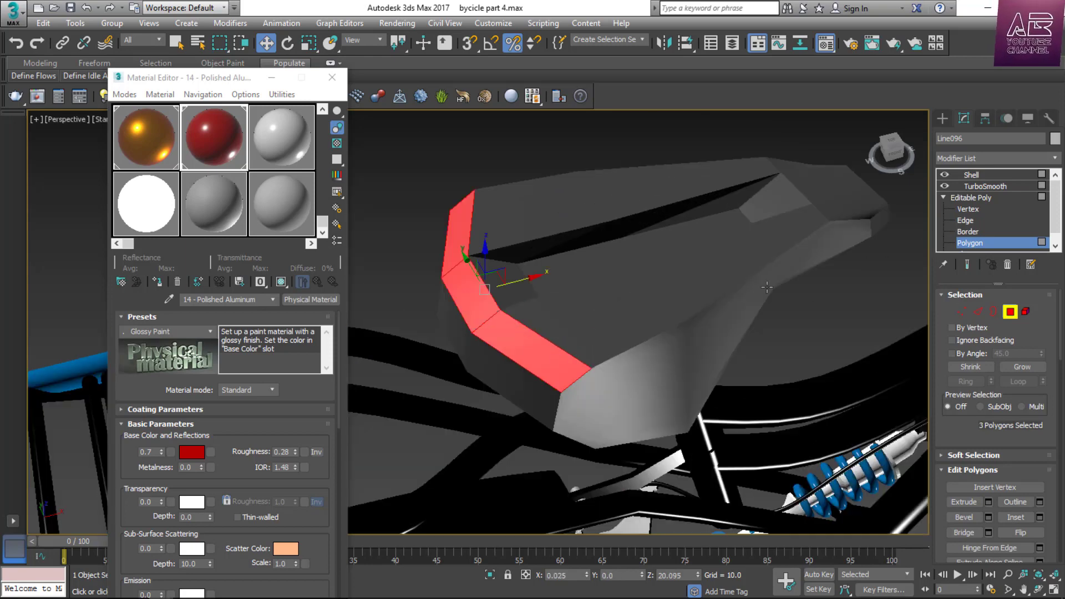
{"action": "middle_click_drag", "start_coordinate": [767, 286], "coordinate": [635, 249], "text": "alt"}
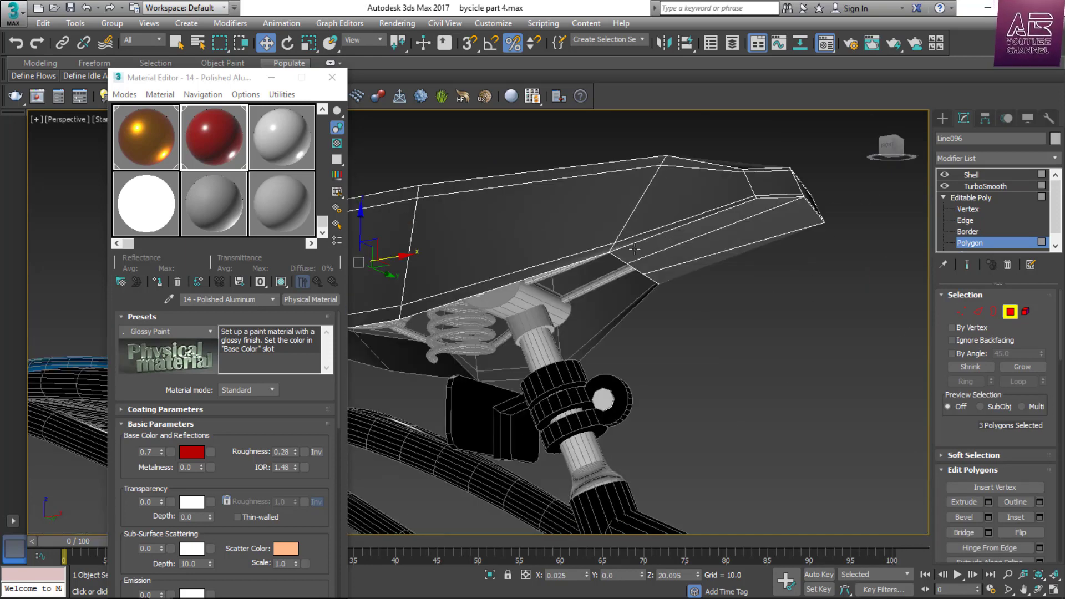
{"action": "left_click_drag", "start_coordinate": [609, 256], "coordinate": [831, 175], "text": "ctrl"}
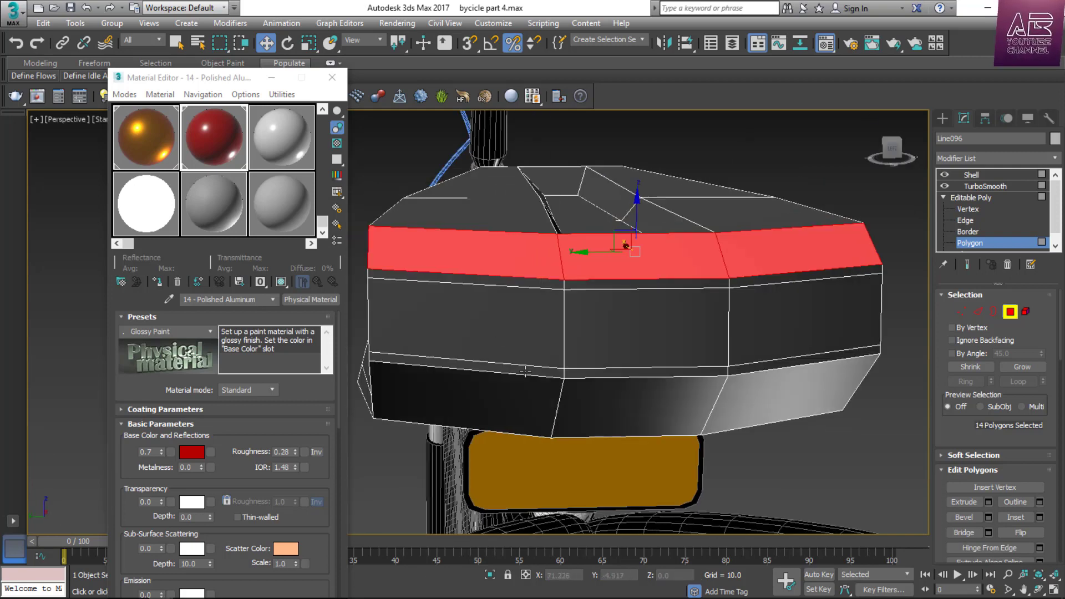
{"action": "left_click", "coordinate": [525, 371], "text": "ctrl"}
{"action": "left_click", "coordinate": [599, 371], "text": "ctrl"}
{"action": "left_click", "coordinate": [756, 366], "text": "ctrl"}
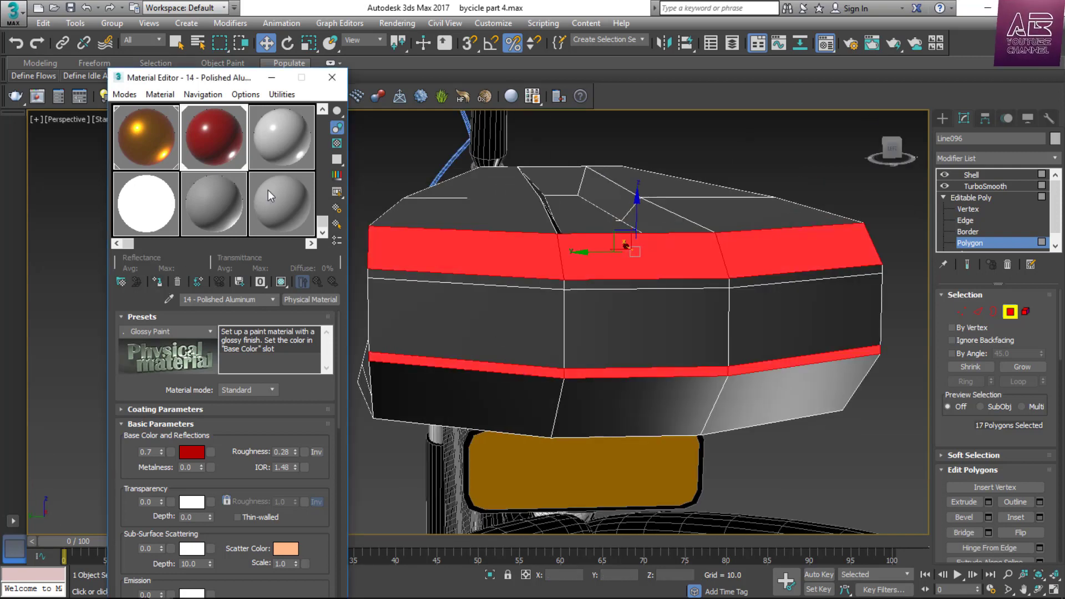
Assign the blue paint material to the selected saddle polygons, finish polygon editing and turn off the edged-faces display.
{"action": "left_click_drag", "start_coordinate": [323, 212], "coordinate": [327, 116]}
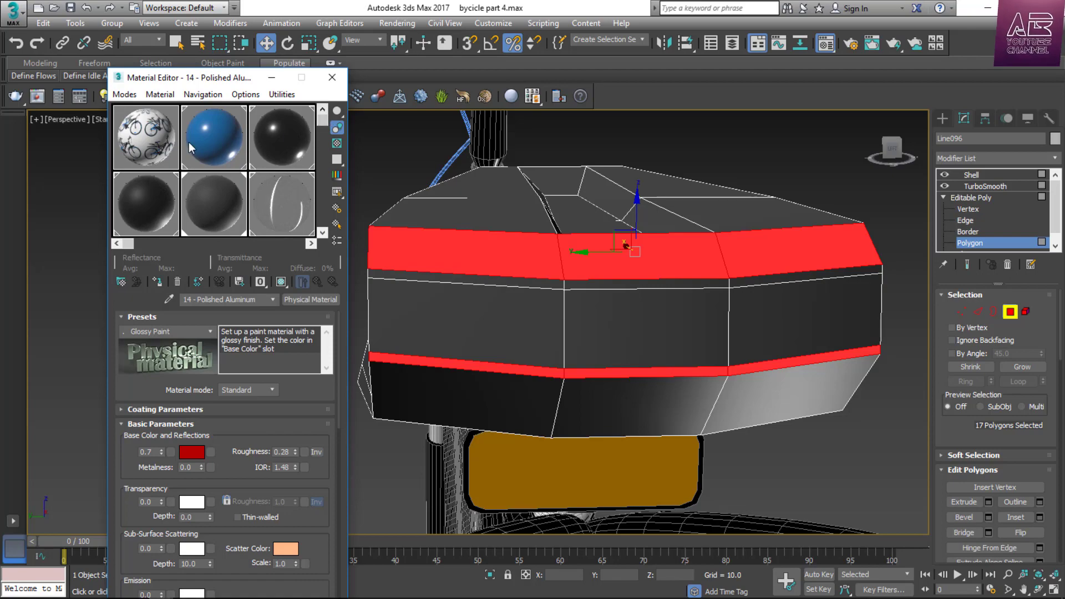
{"action": "left_click", "coordinate": [216, 148]}
{"action": "left_click", "coordinate": [157, 282]}
{"action": "key", "text": "m"}
{"action": "key", "text": "4"}
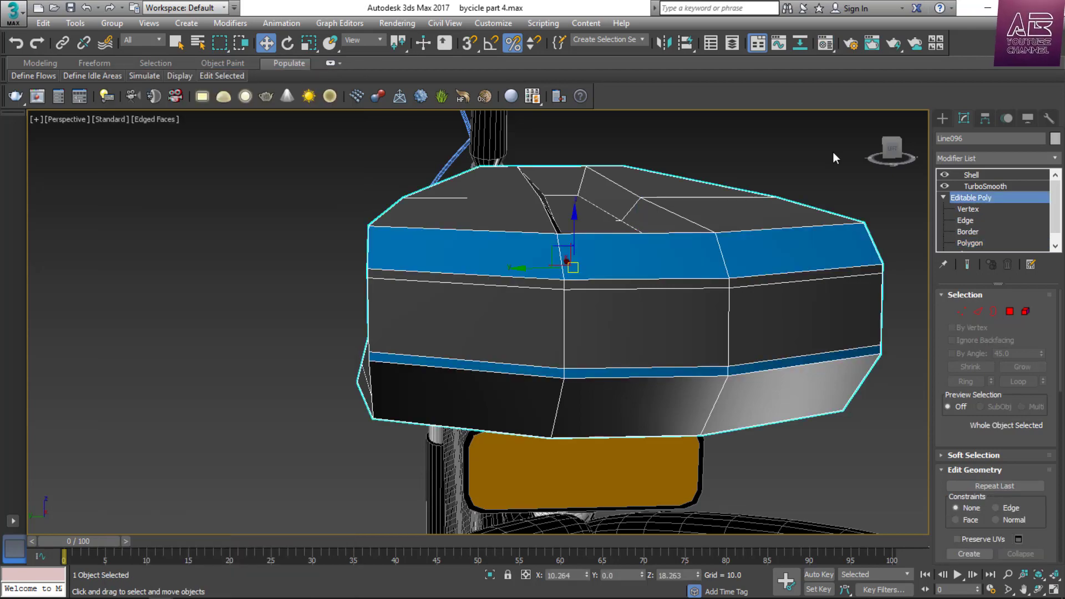
{"action": "left_click", "coordinate": [824, 172]}
{"action": "left_click_drag", "start_coordinate": [898, 155], "coordinate": [941, 153]}
{"action": "key", "text": "F4"}
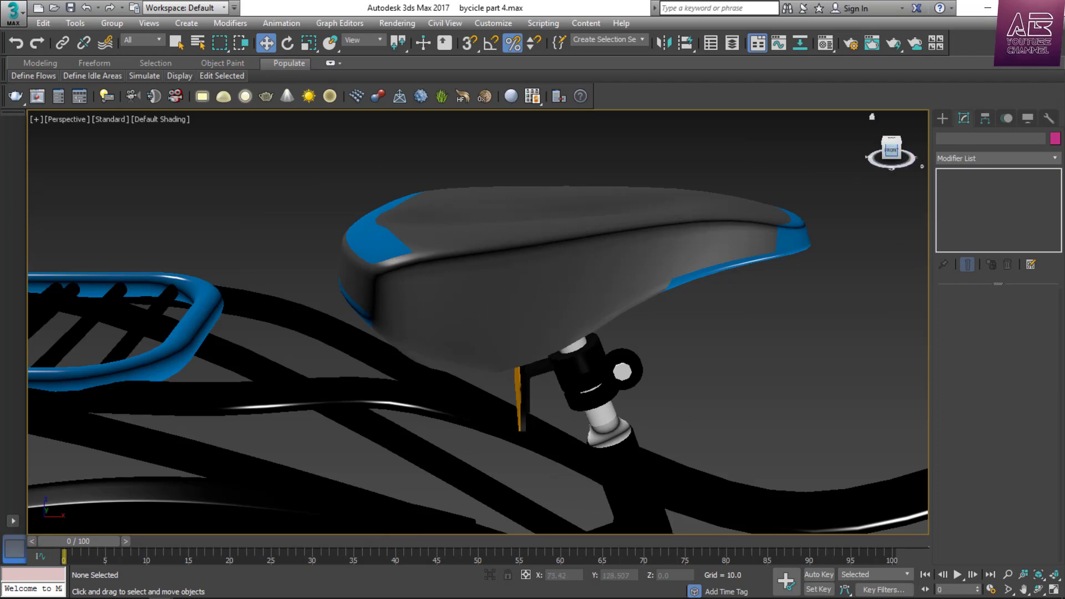
Select the front fork crown's three sleeves with their connecting pieces and assign the bright metallic material to them.
{"action": "middle_click_drag", "start_coordinate": [649, 258], "coordinate": [480, 288], "text": "alt"}
{"action": "scroll", "coordinate": [479, 289], "scroll_direction": "down", "scroll_amount": 7}
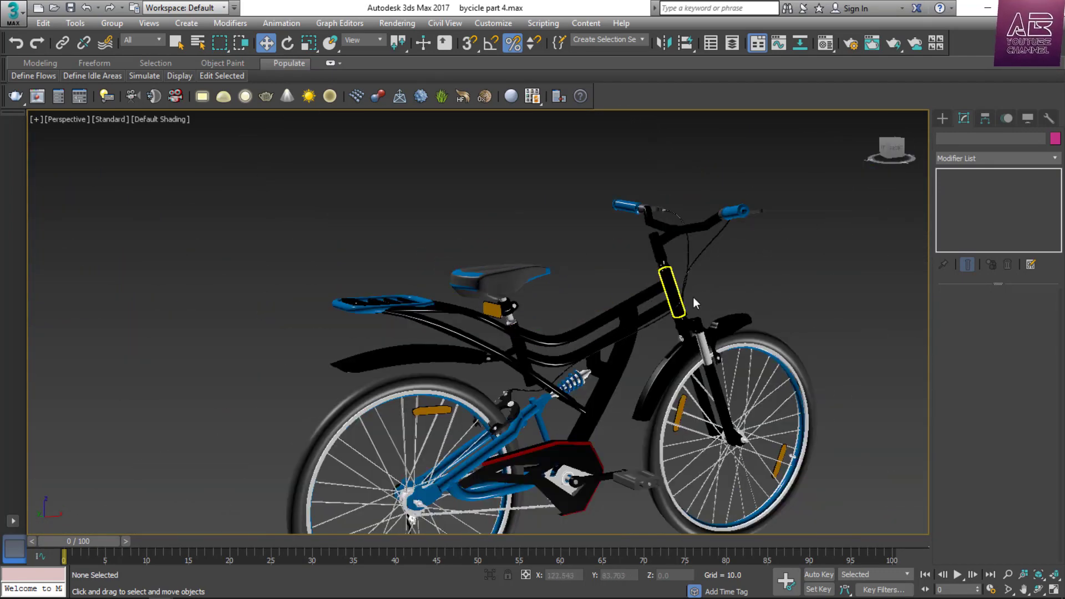
{"action": "scroll", "coordinate": [735, 320], "scroll_direction": "up", "scroll_amount": 8}
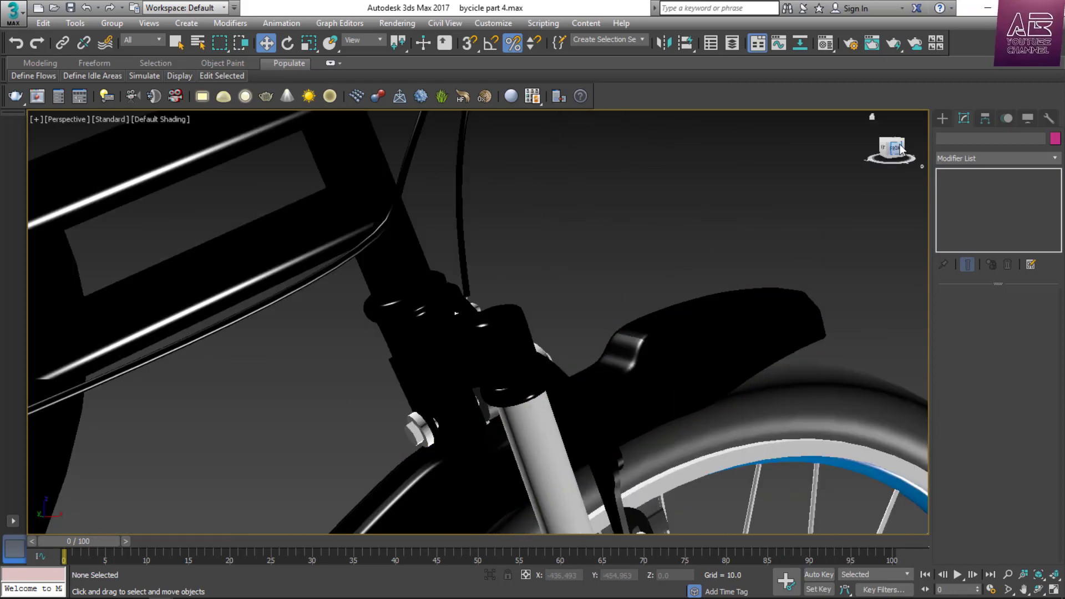
{"action": "left_click_drag", "start_coordinate": [902, 148], "coordinate": [860, 150]}
{"action": "scroll", "coordinate": [523, 352], "scroll_direction": "down", "scroll_amount": 8}
{"action": "scroll", "coordinate": [451, 338], "scroll_direction": "up", "scroll_amount": 3}
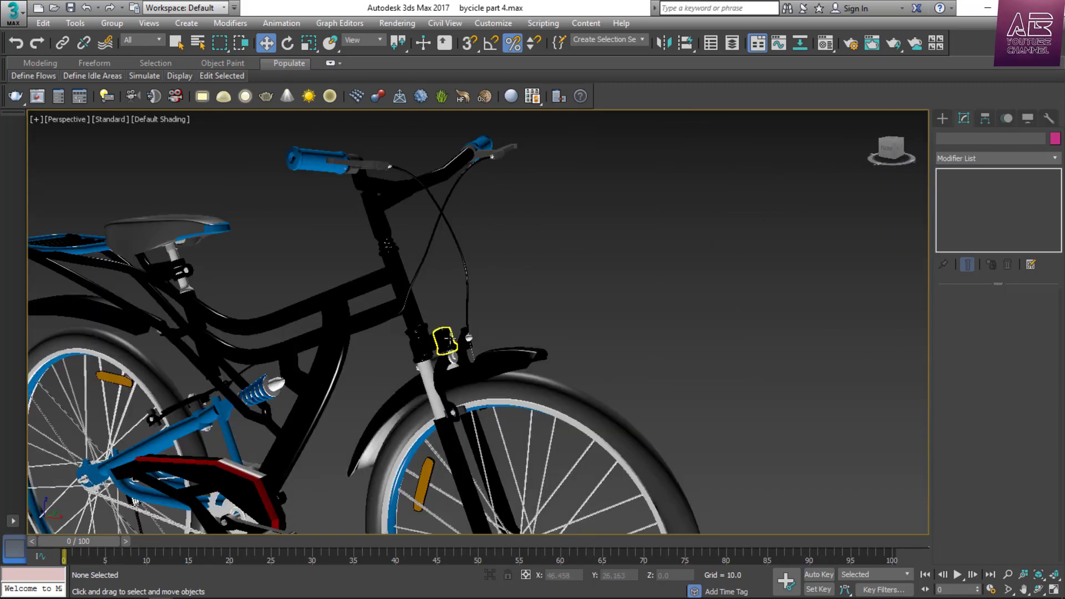
{"action": "scroll", "coordinate": [450, 339], "scroll_direction": "up", "scroll_amount": 6}
{"action": "left_click", "coordinate": [389, 368]}
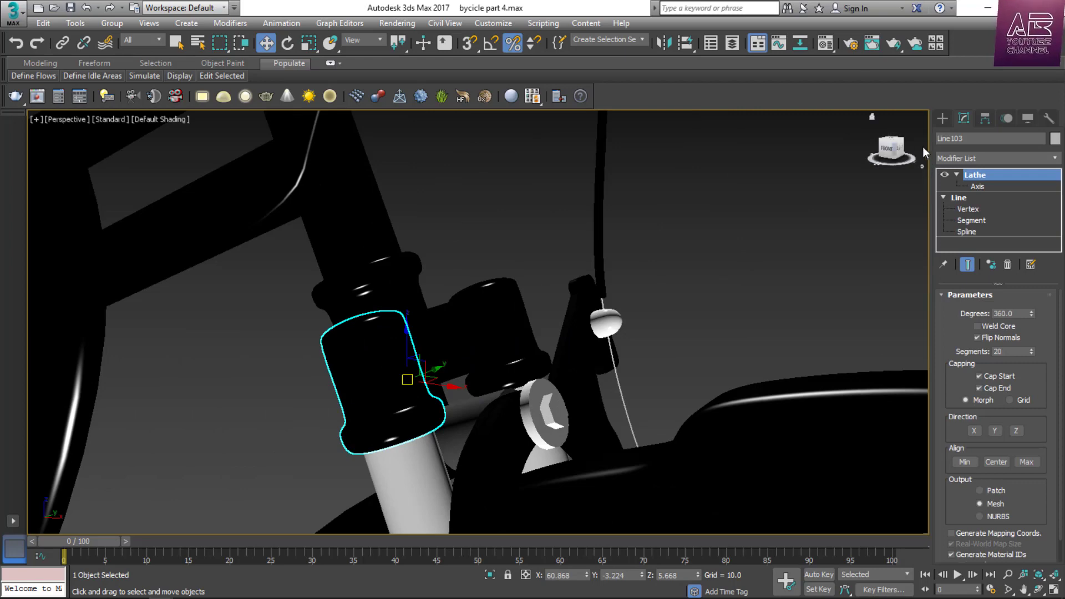
{"action": "left_click_drag", "start_coordinate": [901, 147], "coordinate": [876, 156]}
{"action": "left_click", "coordinate": [446, 279], "text": "ctrl"}
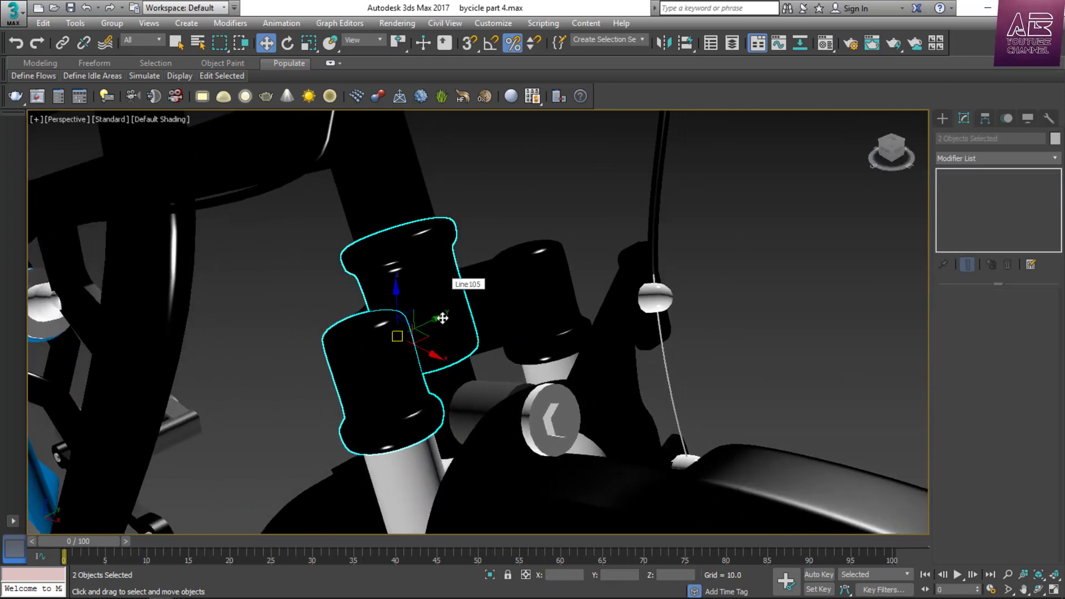
{"action": "left_click", "coordinate": [546, 303], "text": "ctrl"}
{"action": "left_click", "coordinate": [562, 300], "text": "ctrl"}
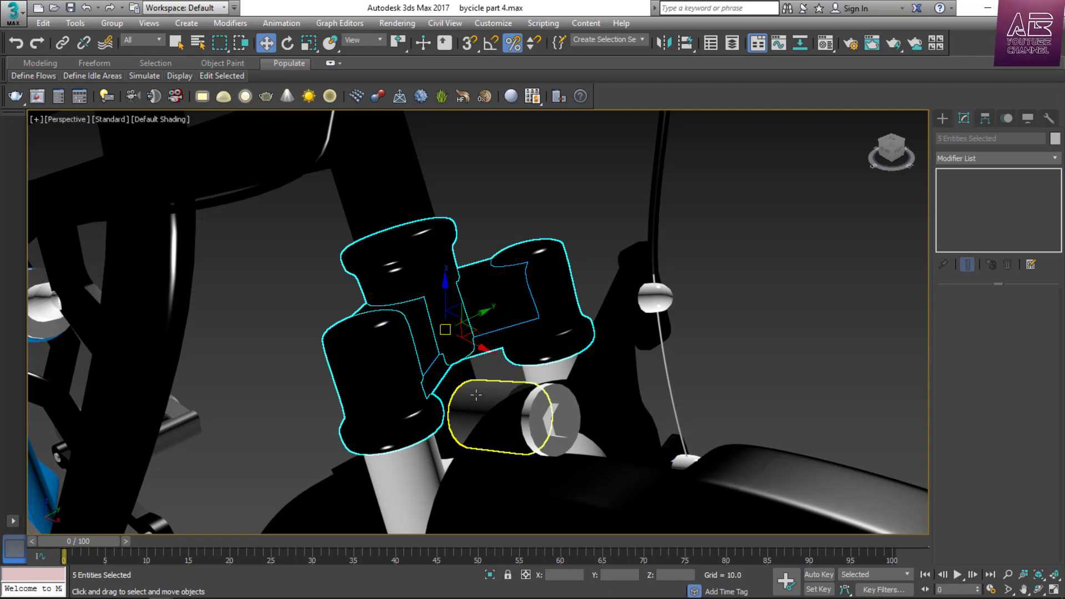
{"action": "key", "text": "m"}
{"action": "left_click", "coordinate": [831, 265]}
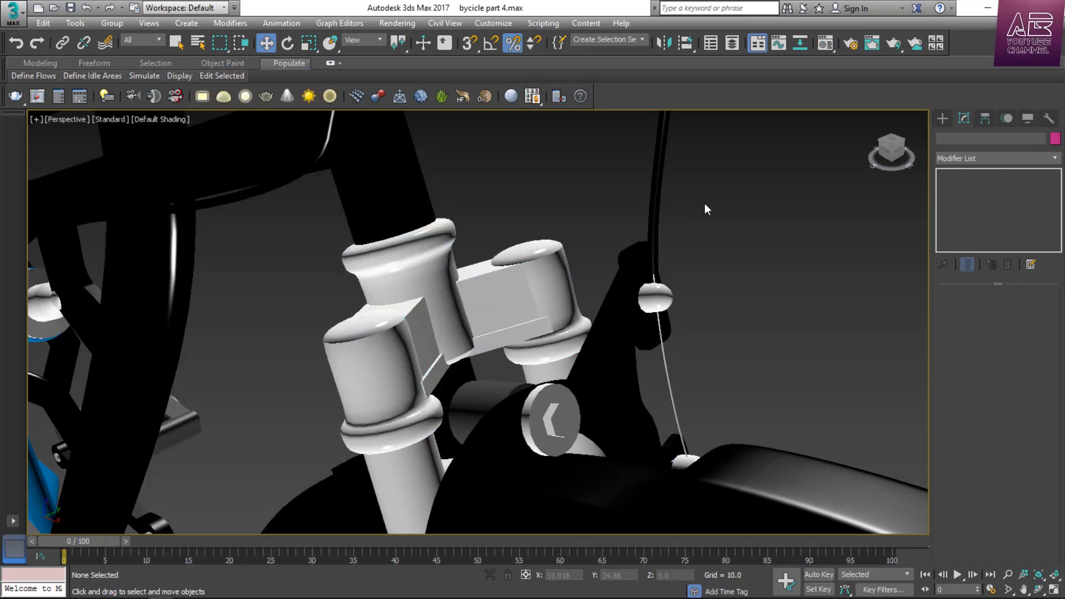
Select the mirrored brake levers on the handlebar and assign the Wall Paint material to them.
{"action": "scroll", "coordinate": [705, 204], "scroll_direction": "down", "scroll_amount": 5}
{"action": "middle_click_drag", "start_coordinate": [898, 198], "coordinate": [644, 227], "text": "alt"}
{"action": "scroll", "coordinate": [589, 182], "scroll_direction": "up", "scroll_amount": 5}
{"action": "scroll", "coordinate": [590, 182], "scroll_direction": "down", "scroll_amount": 3}
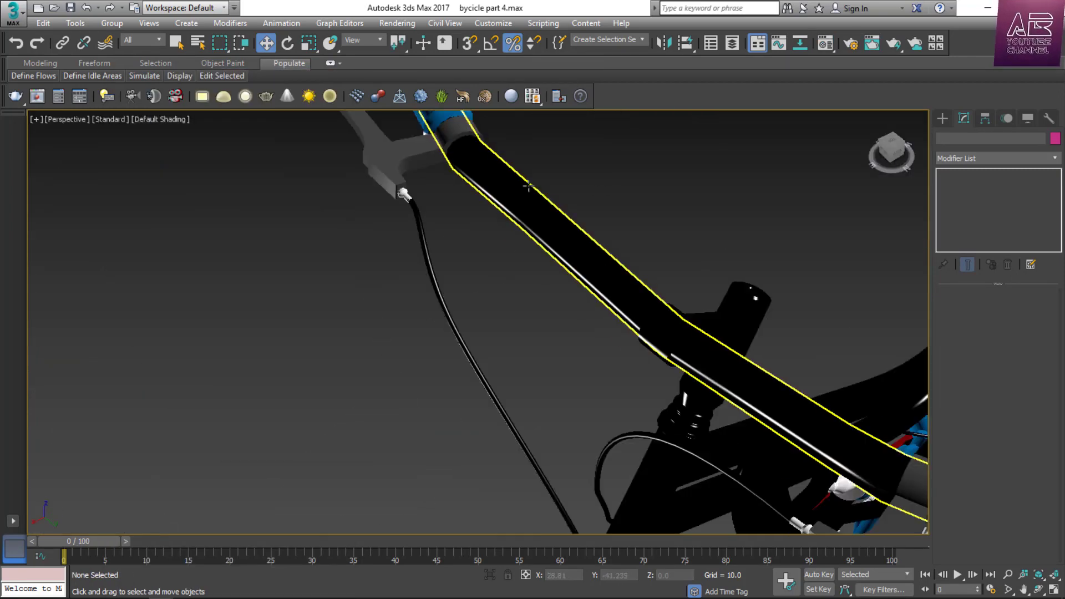
{"action": "left_click", "coordinate": [360, 131]}
{"action": "scroll", "coordinate": [366, 133], "scroll_direction": "up", "scroll_amount": 2}
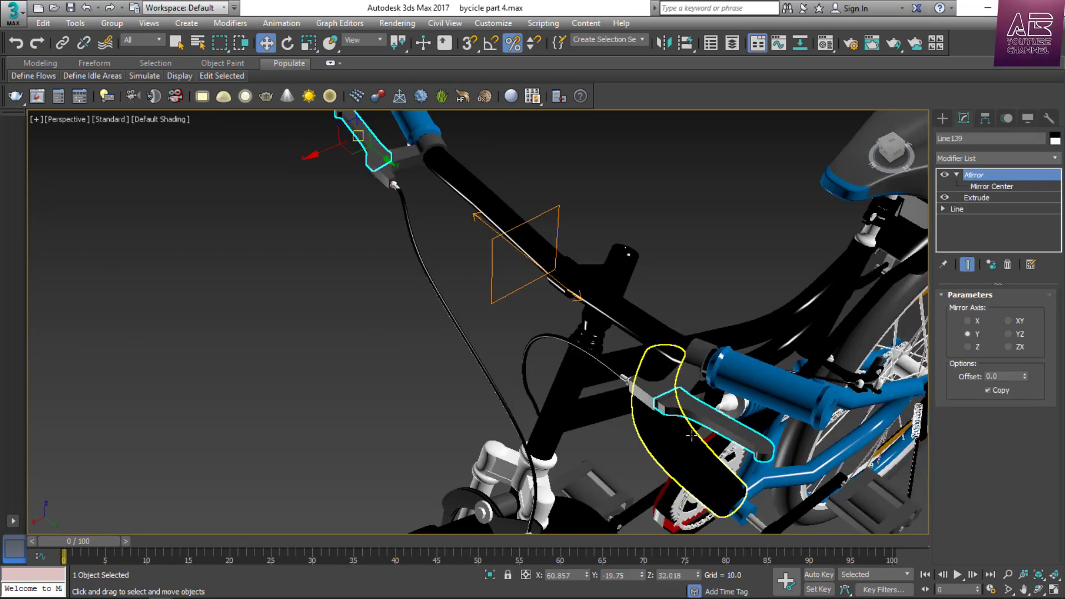
{"action": "key", "text": "m"}
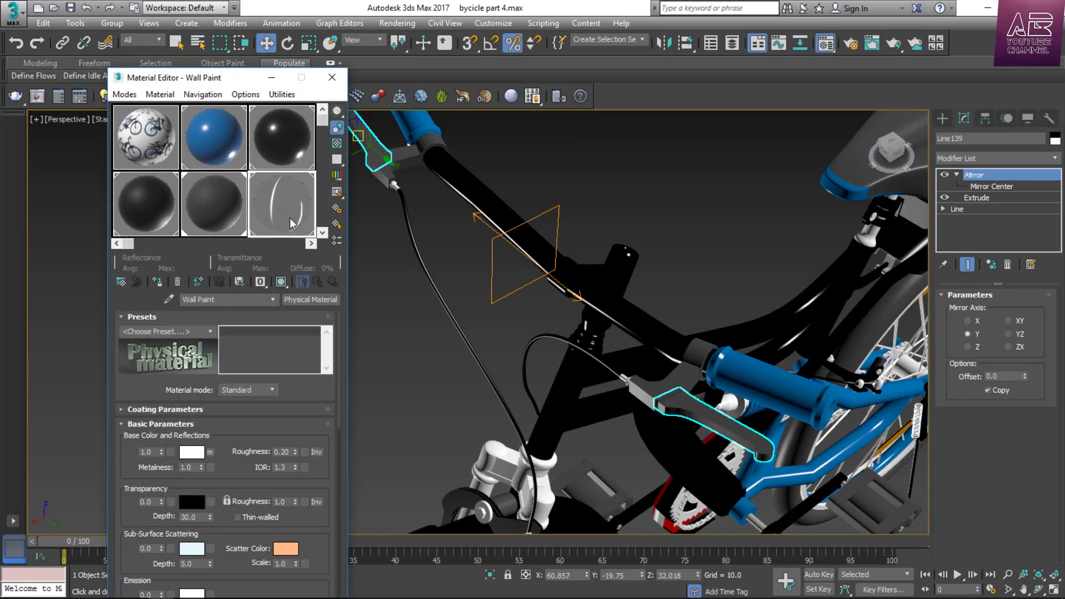
{"action": "left_click", "coordinate": [157, 281]}
{"action": "left_click", "coordinate": [333, 78]}
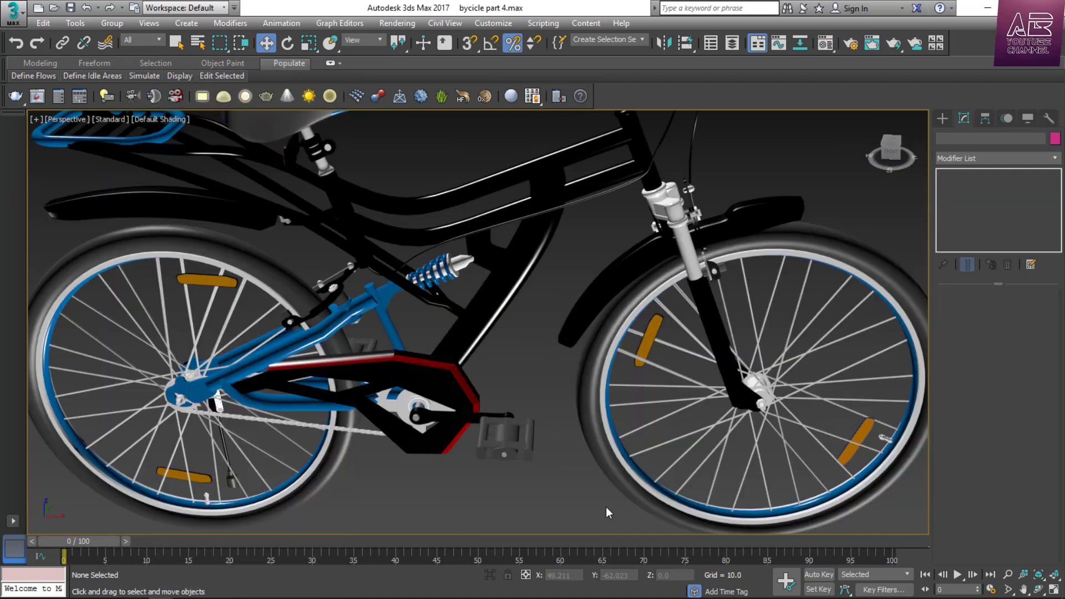
Clone the lathed steering stem tube below the handlebar as an independent copy.
{"action": "scroll", "coordinate": [542, 418], "scroll_direction": "down", "scroll_amount": 5}
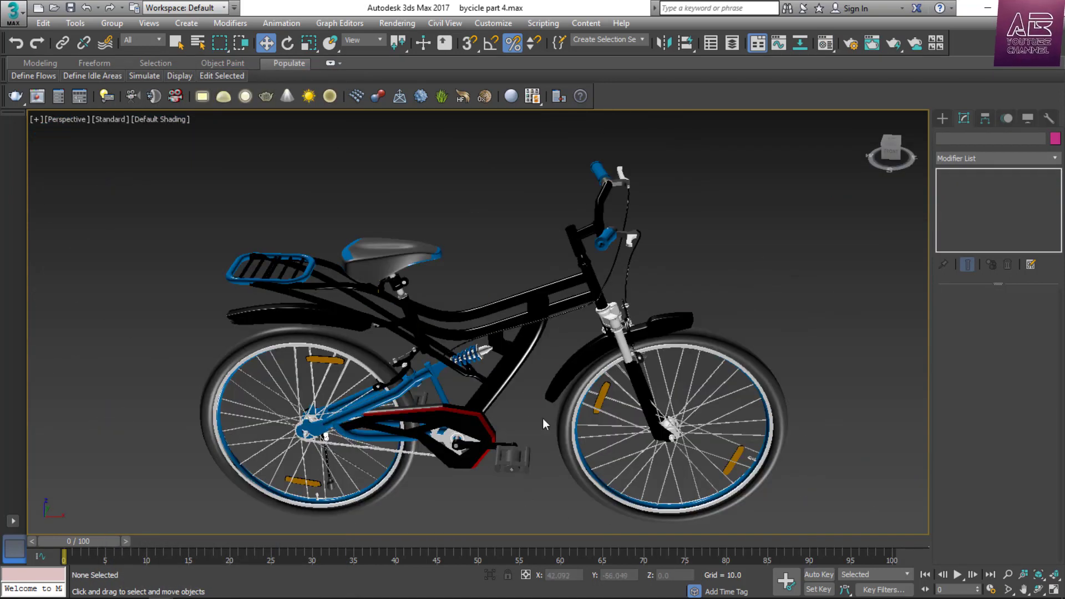
{"action": "scroll", "coordinate": [577, 250], "scroll_direction": "down", "scroll_amount": 2}
{"action": "scroll", "coordinate": [578, 249], "scroll_direction": "up", "scroll_amount": 2}
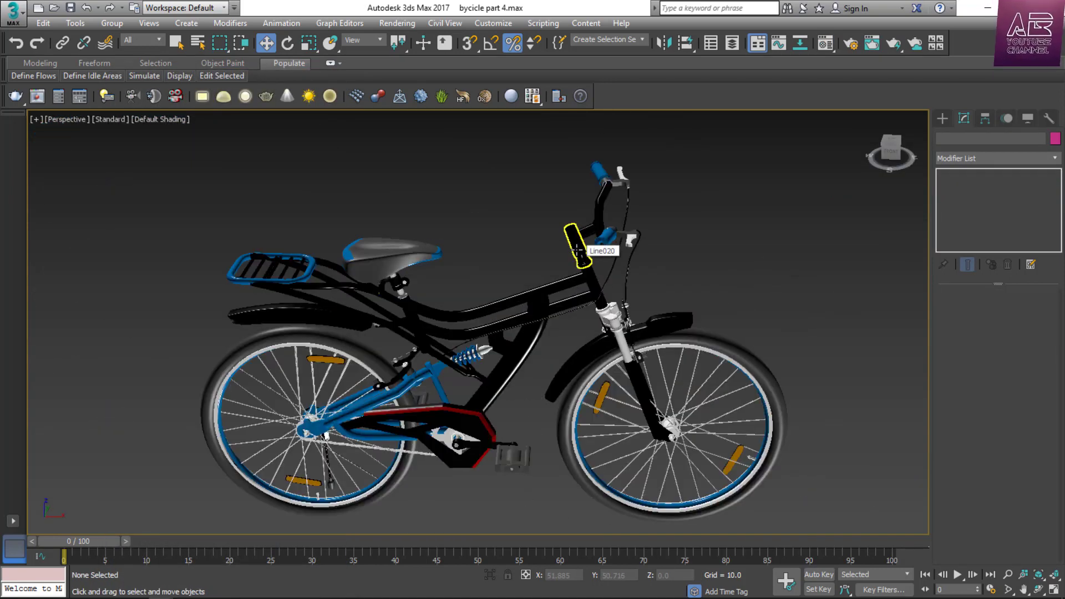
{"action": "scroll", "coordinate": [578, 254], "scroll_direction": "up", "scroll_amount": 3}
{"action": "scroll", "coordinate": [578, 254], "scroll_direction": "up", "scroll_amount": 2}
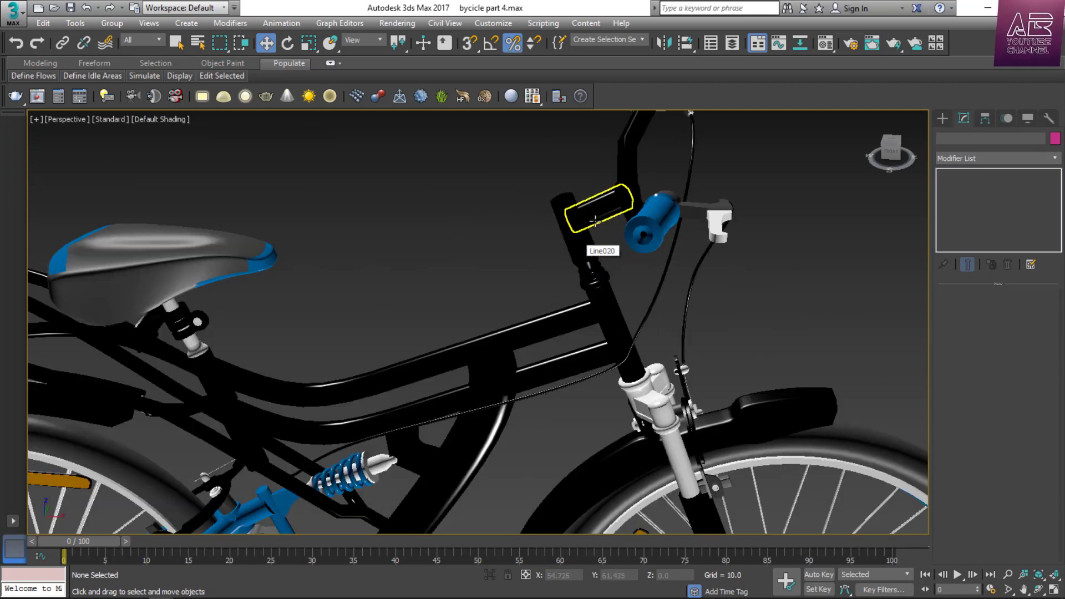
{"action": "scroll", "coordinate": [554, 304], "scroll_direction": "up", "scroll_amount": 4}
{"action": "left_click", "coordinate": [554, 310]}
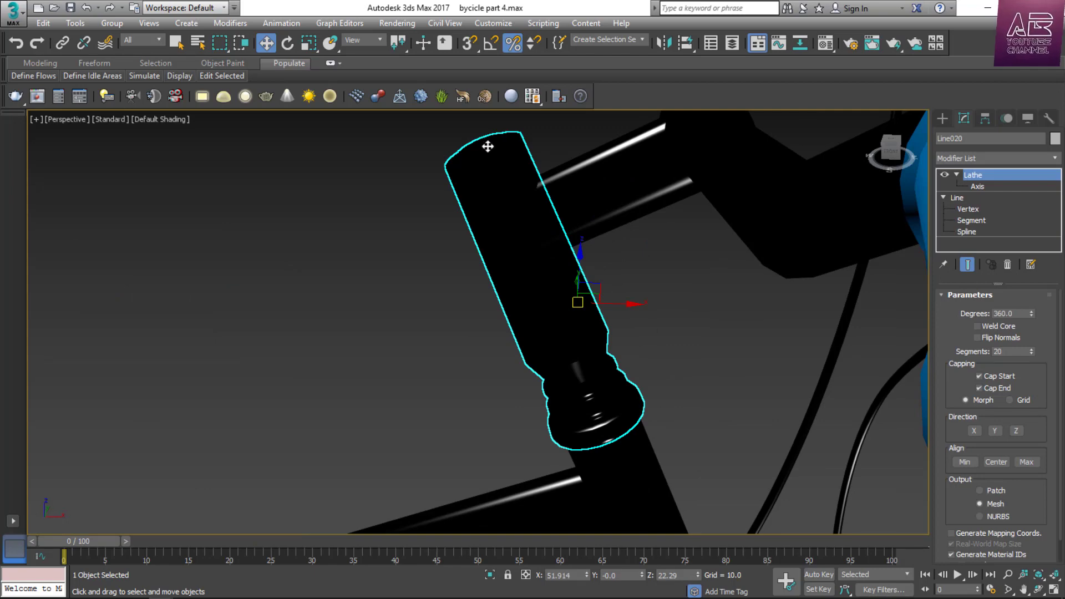
{"action": "middle_click_drag", "start_coordinate": [518, 302], "coordinate": [500, 303], "text": "alt"}
{"action": "right_click", "coordinate": [486, 305]}
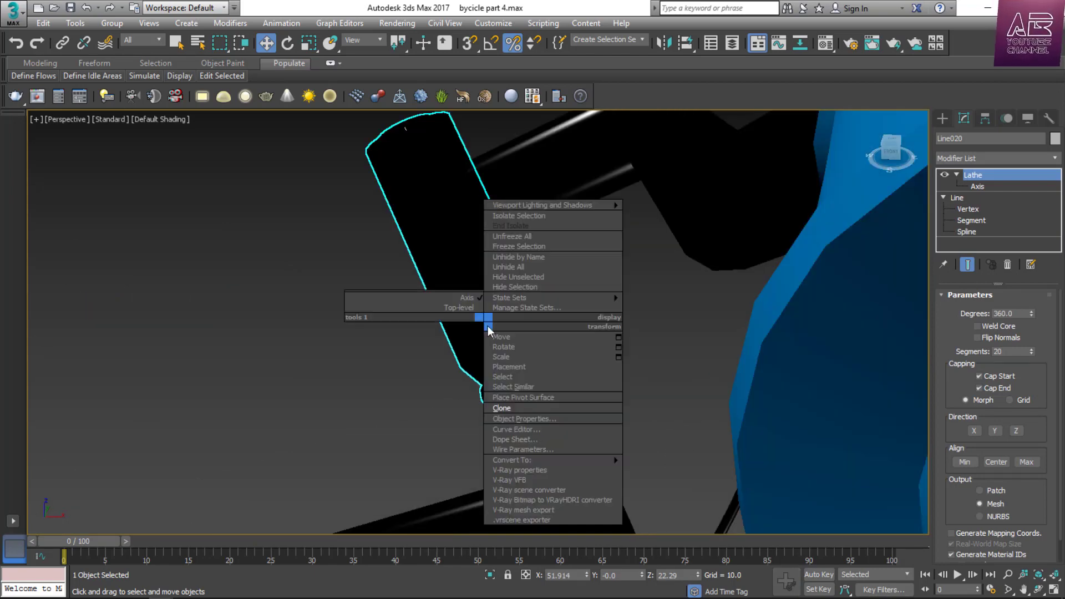
{"action": "left_click", "coordinate": [537, 477]}
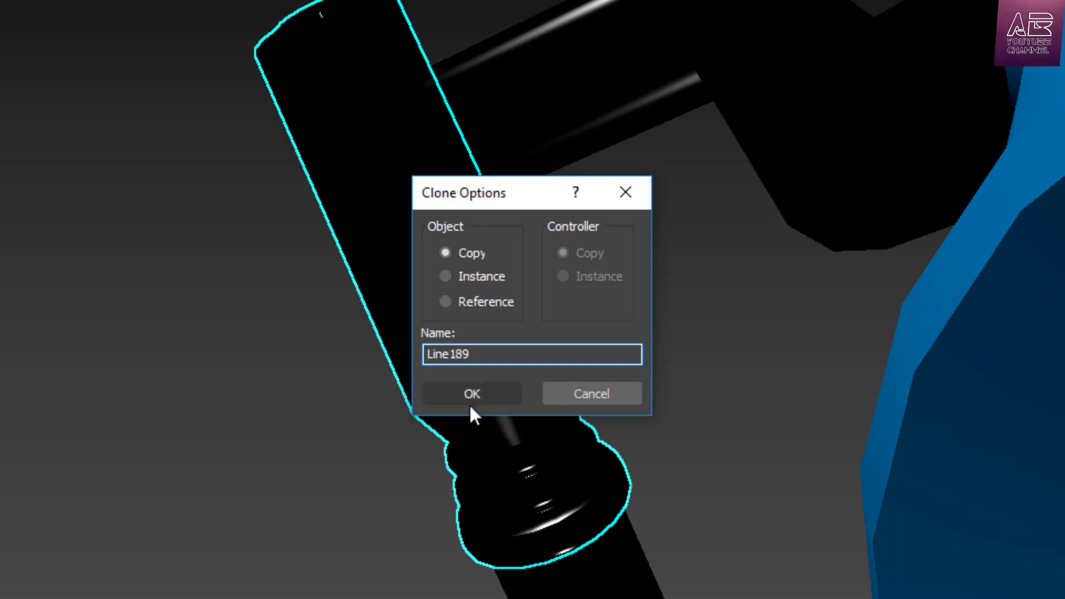
{"action": "key", "text": "Return"}
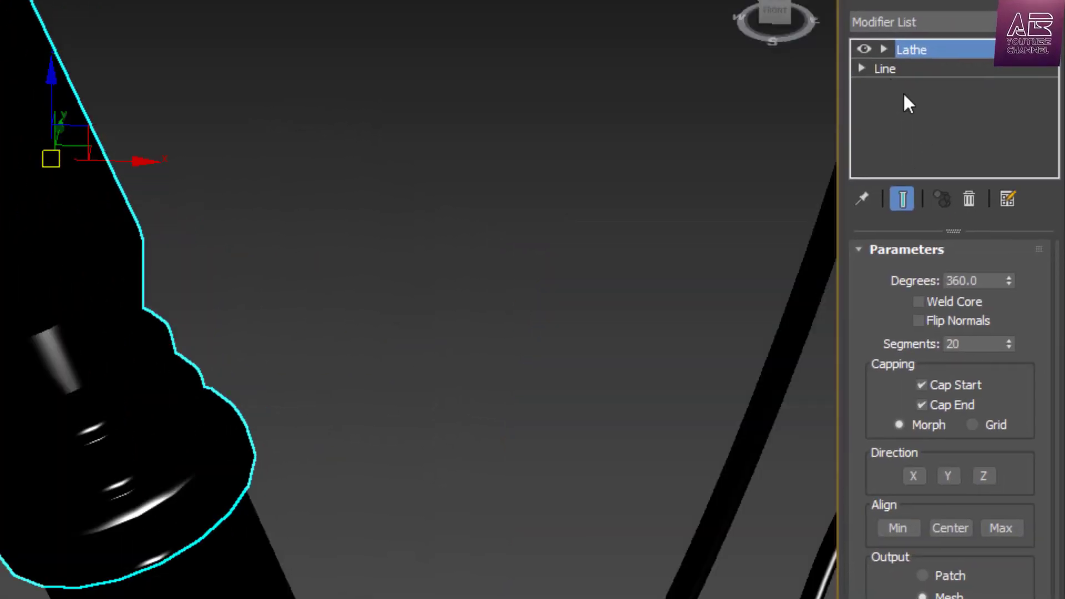
Delete the upper segments of the copied stem tube's line profile, keeping only the ribbed collar.
{"action": "left_click", "coordinate": [862, 68]}
{"action": "left_click", "coordinate": [910, 108]}
{"action": "scroll", "coordinate": [239, 294], "scroll_direction": "up", "scroll_amount": 3}
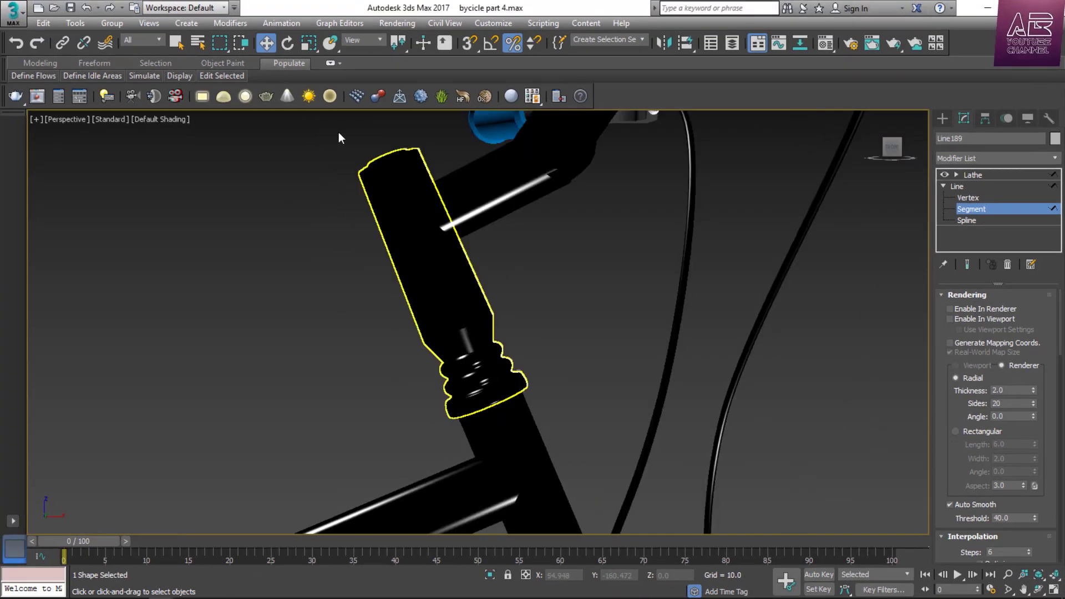
{"action": "left_click_drag", "start_coordinate": [539, 304], "coordinate": [539, 304]}
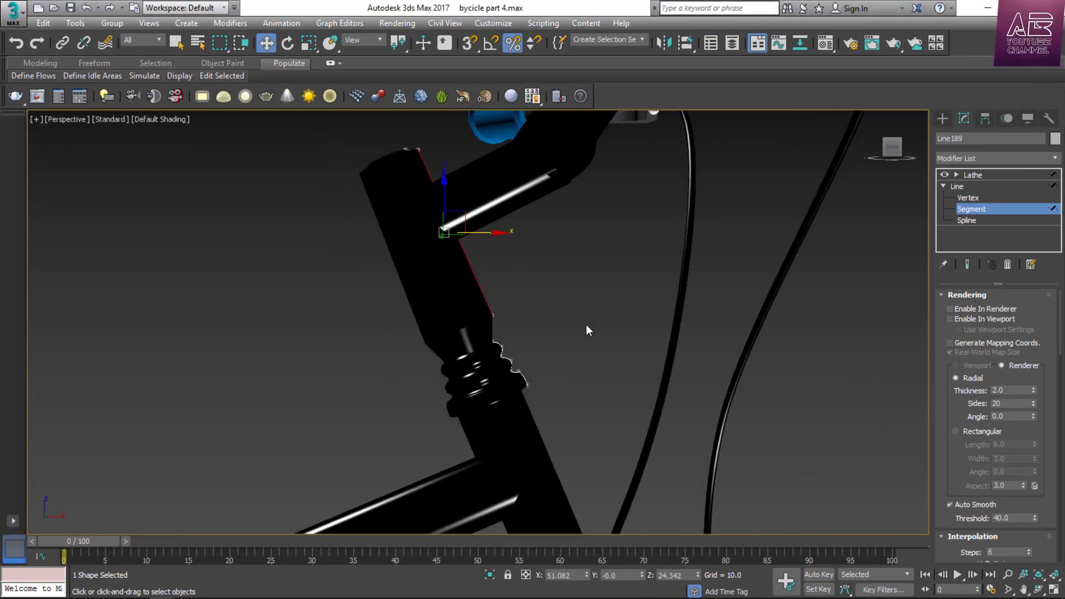
{"action": "scroll", "coordinate": [533, 350], "scroll_direction": "up", "scroll_amount": 4}
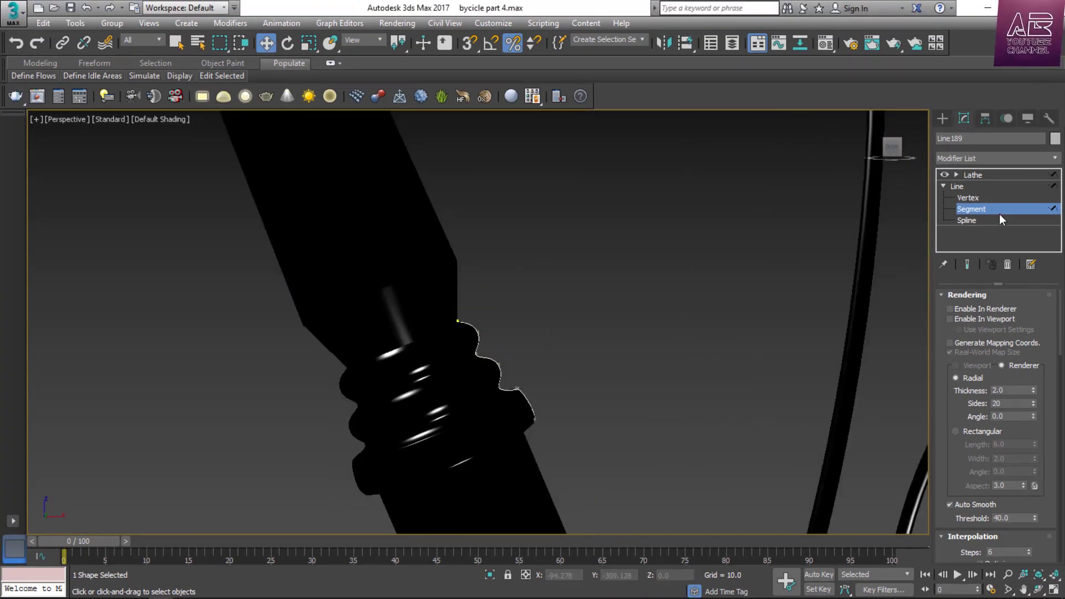
{"action": "scroll", "coordinate": [455, 302], "scroll_direction": "down", "scroll_amount": 3}
Delete the ribbed collar segments from the original stem tube's line profile, keeping only its upper part.
{"action": "left_click", "coordinate": [455, 302]}
{"action": "scroll", "coordinate": [498, 286], "scroll_direction": "up", "scroll_amount": 1}
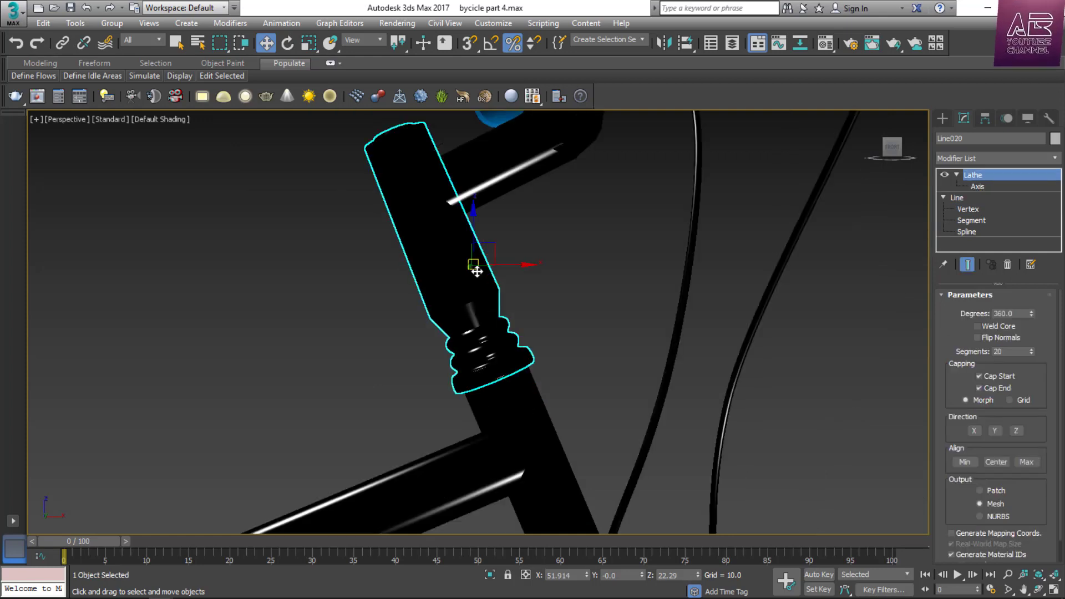
{"action": "scroll", "coordinate": [477, 272], "scroll_direction": "up", "scroll_amount": 2}
{"action": "left_click", "coordinate": [971, 220]}
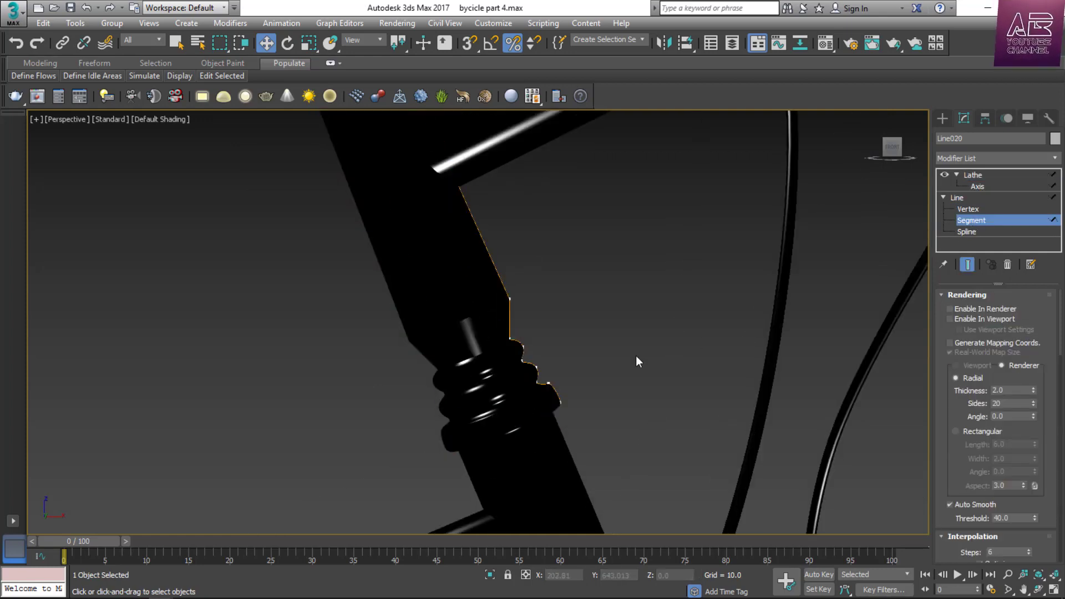
{"action": "key", "text": "ctrl+a"}
{"action": "left_click", "coordinate": [644, 383]}
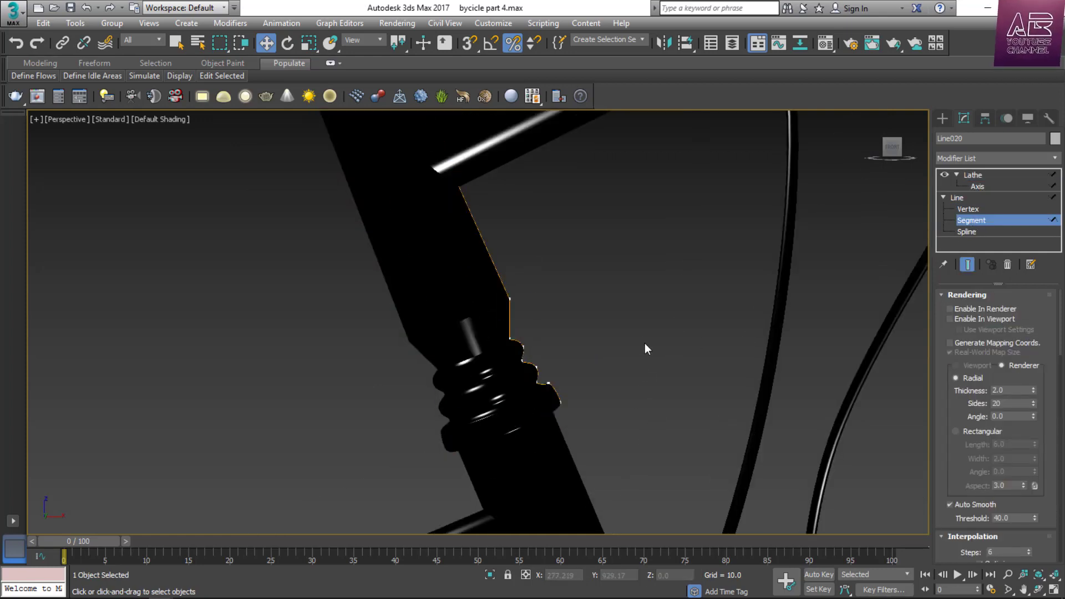
{"action": "left_click_drag", "start_coordinate": [506, 432], "coordinate": [518, 427]}
{"action": "left_click", "coordinate": [519, 428]}
{"action": "key", "text": "2"}
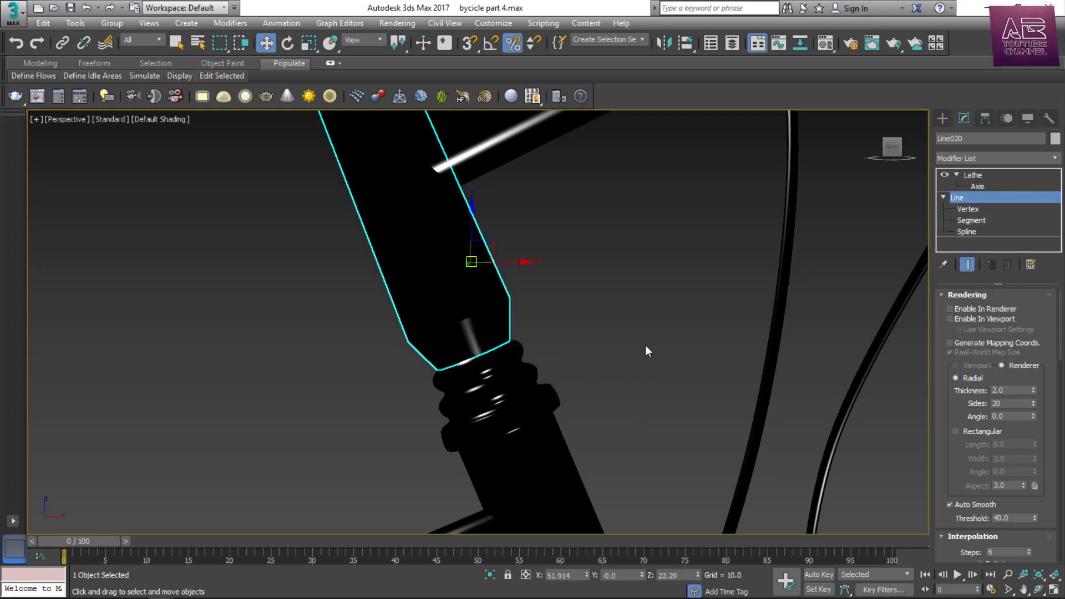
{"action": "left_click", "coordinate": [612, 362]}
Select the separated ribbed collar at the base of the stem and assign the Wall Paint material to it.
{"action": "left_click", "coordinate": [481, 385]}
{"action": "left_click", "coordinate": [456, 286]}
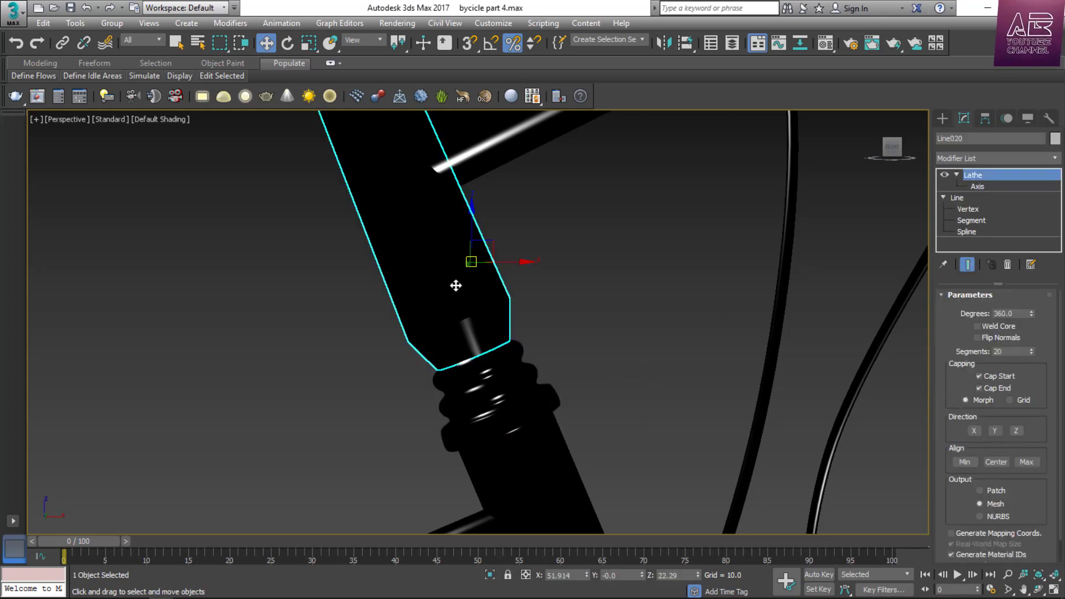
{"action": "left_click", "coordinate": [481, 389]}
{"action": "key", "text": "m"}
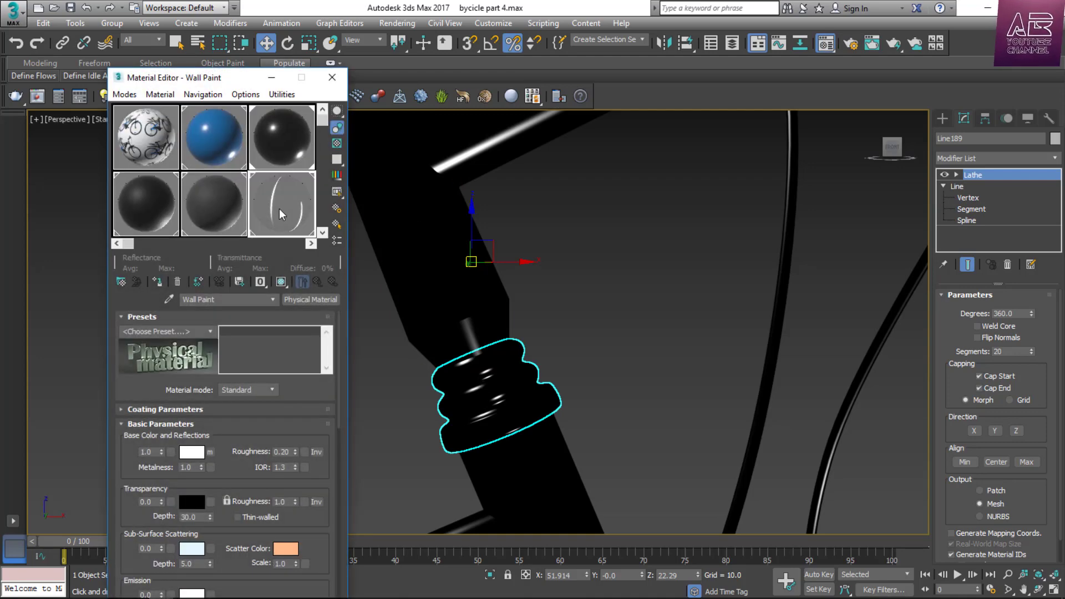
{"action": "left_click", "coordinate": [158, 283]}
{"action": "left_click", "coordinate": [332, 77]}
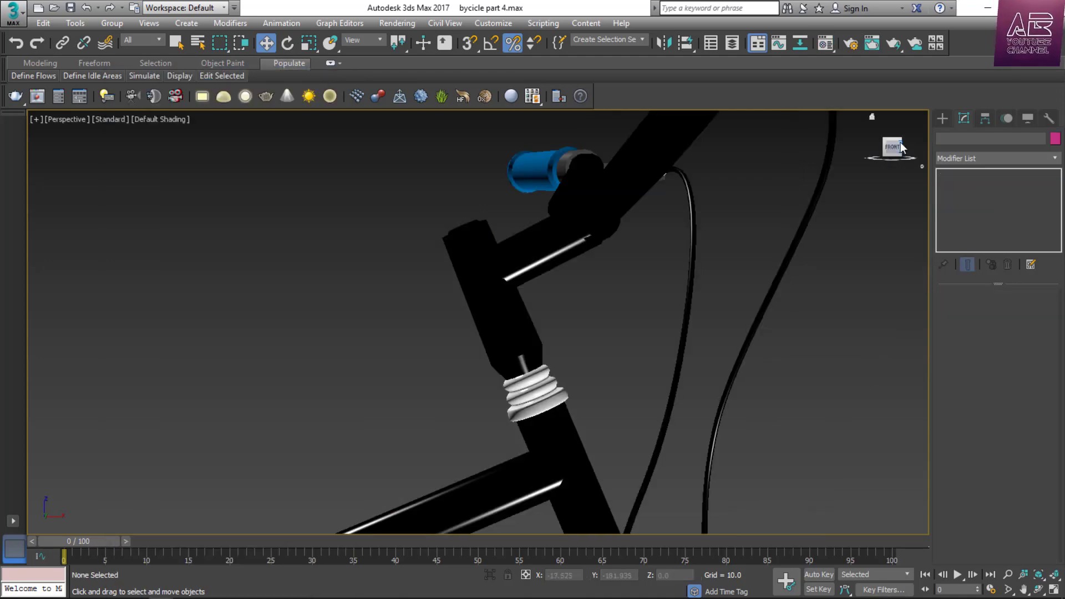
Move the innermost vertex of the stem tube's top profile inward to the tube's central axis to close the recess.
{"action": "left_click_drag", "start_coordinate": [899, 141], "coordinate": [913, 145]}
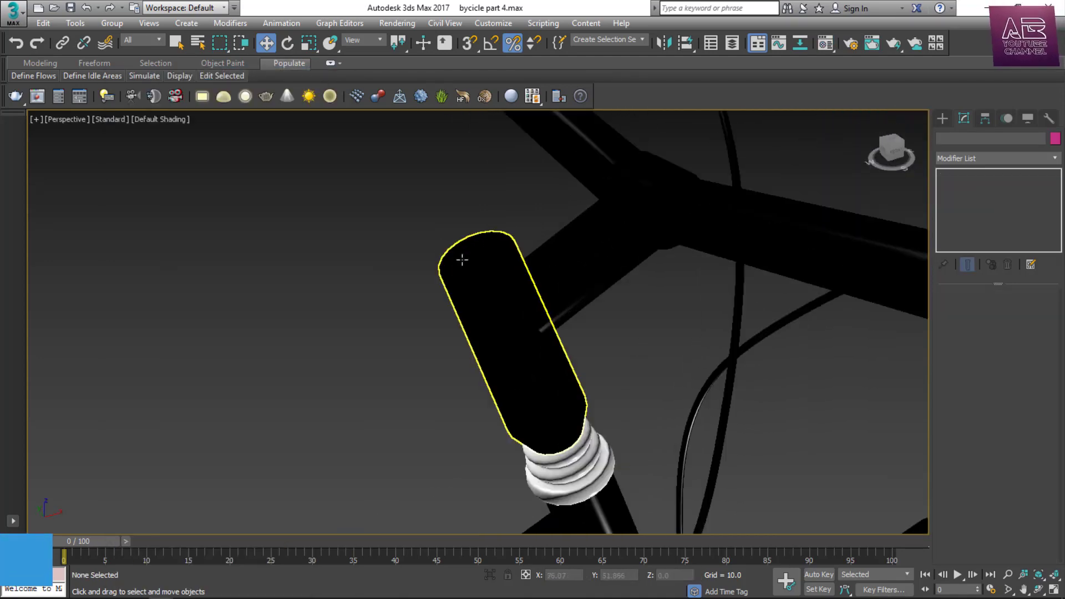
{"action": "scroll", "coordinate": [459, 252], "scroll_direction": "up", "scroll_amount": 2}
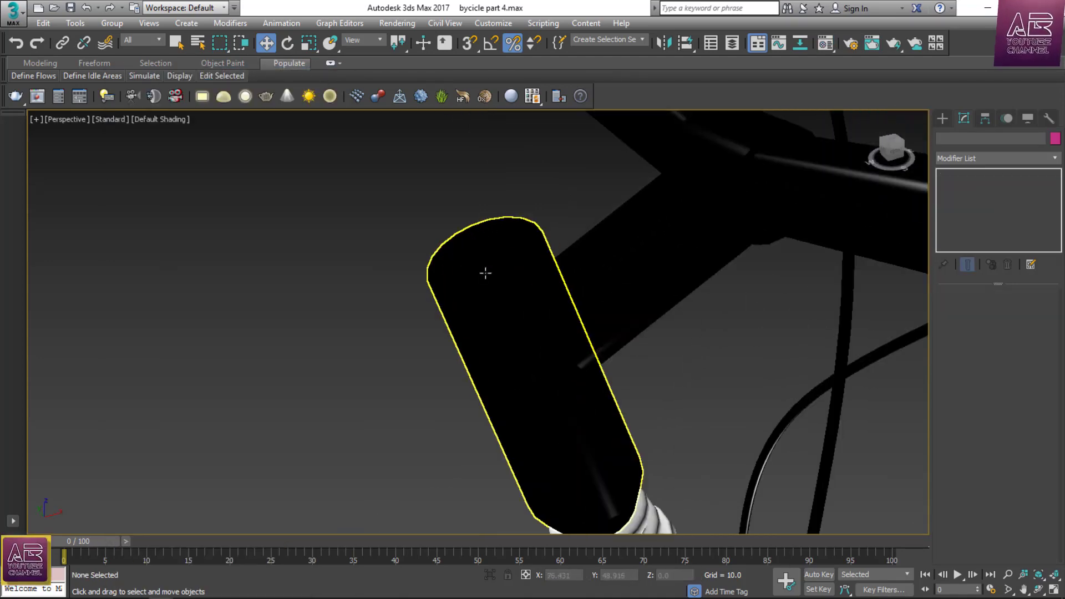
{"action": "left_click", "coordinate": [485, 274]}
{"action": "key", "text": "F4"}
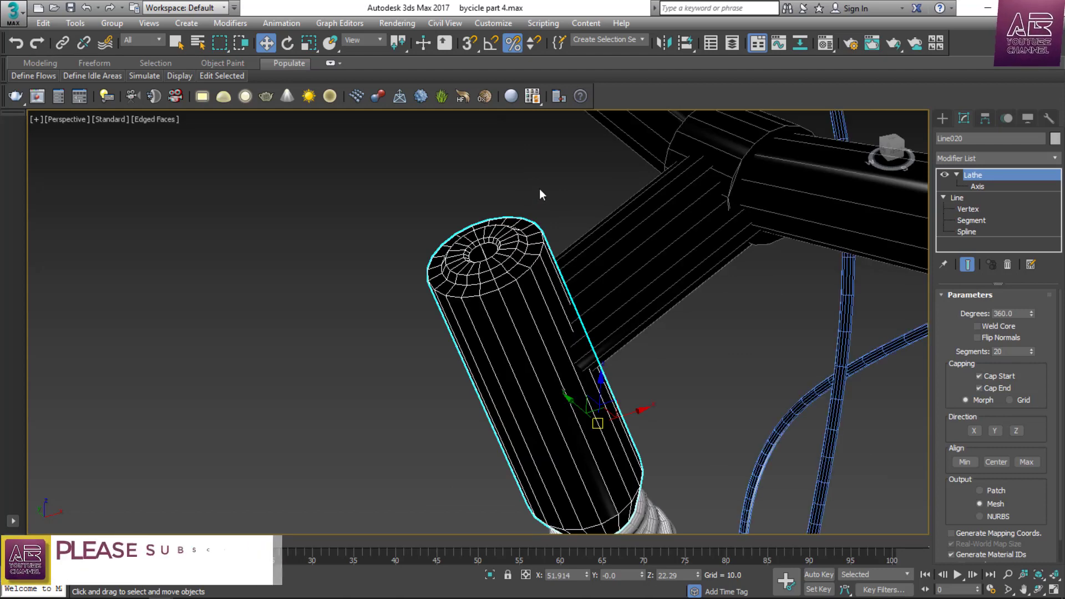
{"action": "scroll", "coordinate": [481, 299], "scroll_direction": "up", "scroll_amount": 2}
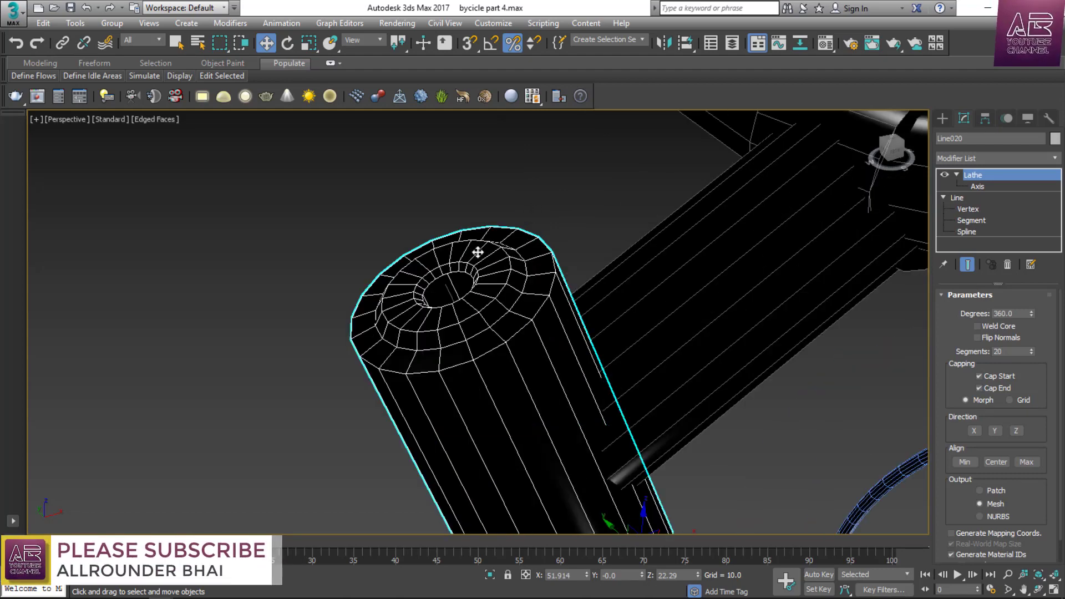
{"action": "scroll", "coordinate": [443, 275], "scroll_direction": "up", "scroll_amount": 2}
{"action": "scroll", "coordinate": [485, 317], "scroll_direction": "down", "scroll_amount": 2}
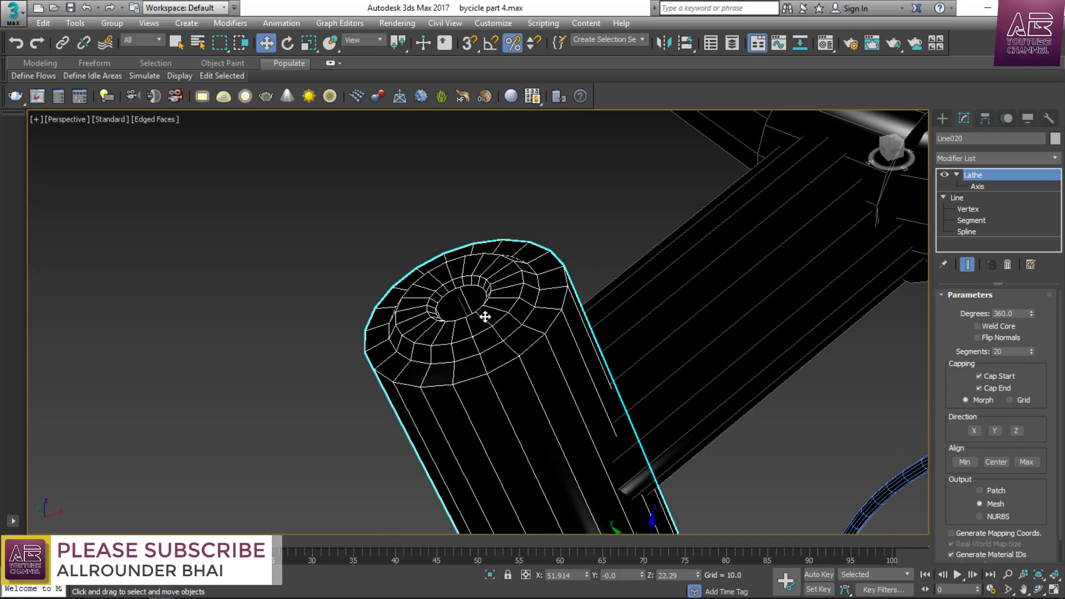
{"action": "left_click", "coordinate": [972, 210]}
{"action": "key", "text": "f"}
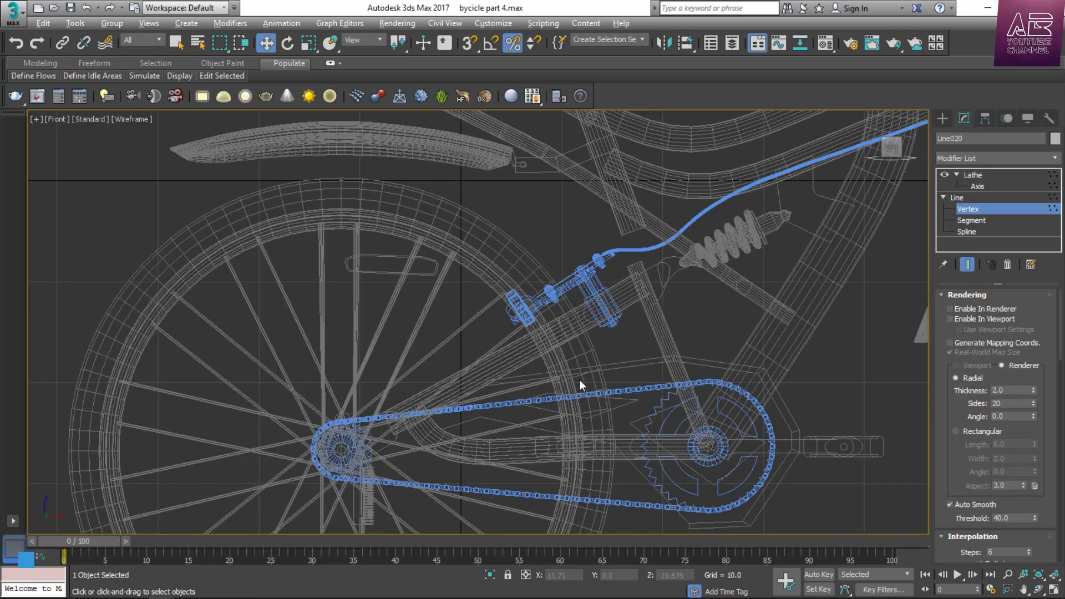
{"action": "scroll", "coordinate": [579, 380], "scroll_direction": "down", "scroll_amount": 5}
{"action": "scroll", "coordinate": [714, 218], "scroll_direction": "up", "scroll_amount": 5}
{"action": "scroll", "coordinate": [567, 358], "scroll_direction": "up", "scroll_amount": 10}
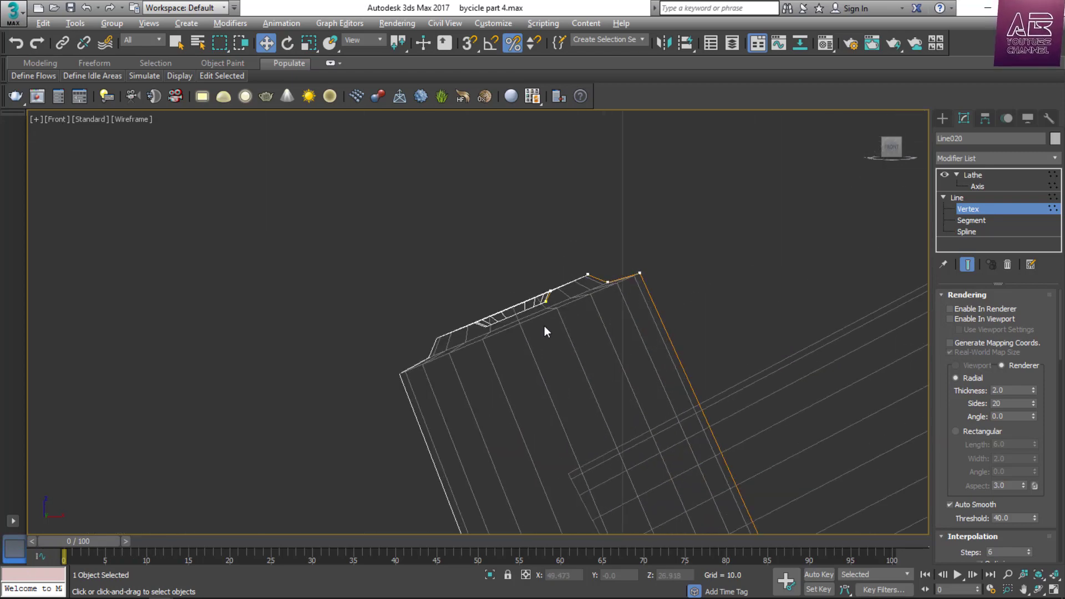
{"action": "left_click", "coordinate": [568, 294]}
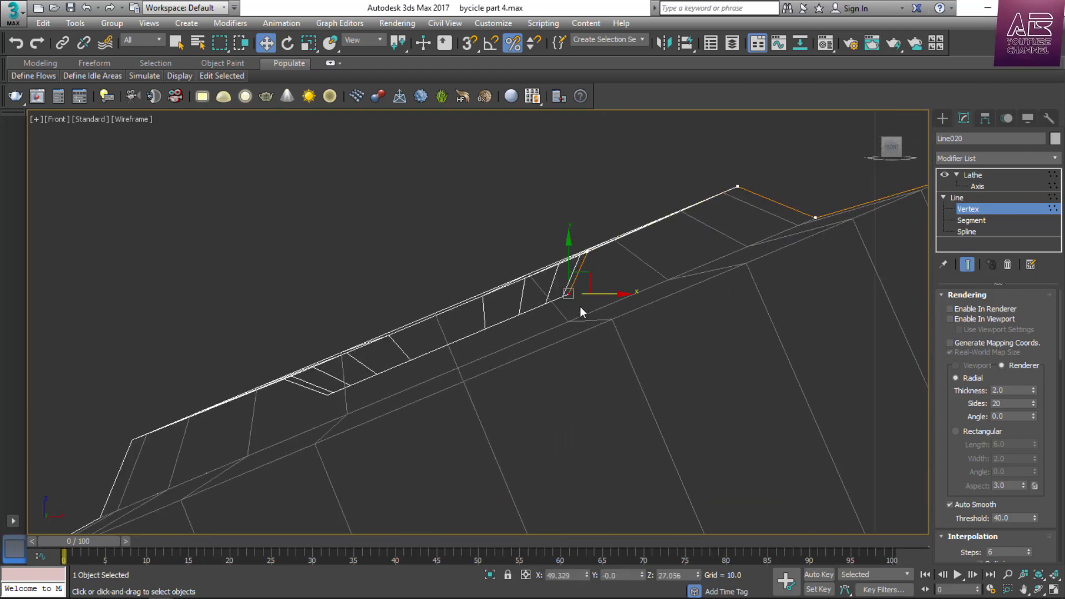
{"action": "left_click_drag", "start_coordinate": [580, 306], "coordinate": [476, 361]}
Refine the stem profile with an extra vertex beside the center and move it outward to shape the recess's wall.
{"action": "right_click", "coordinate": [595, 289]}
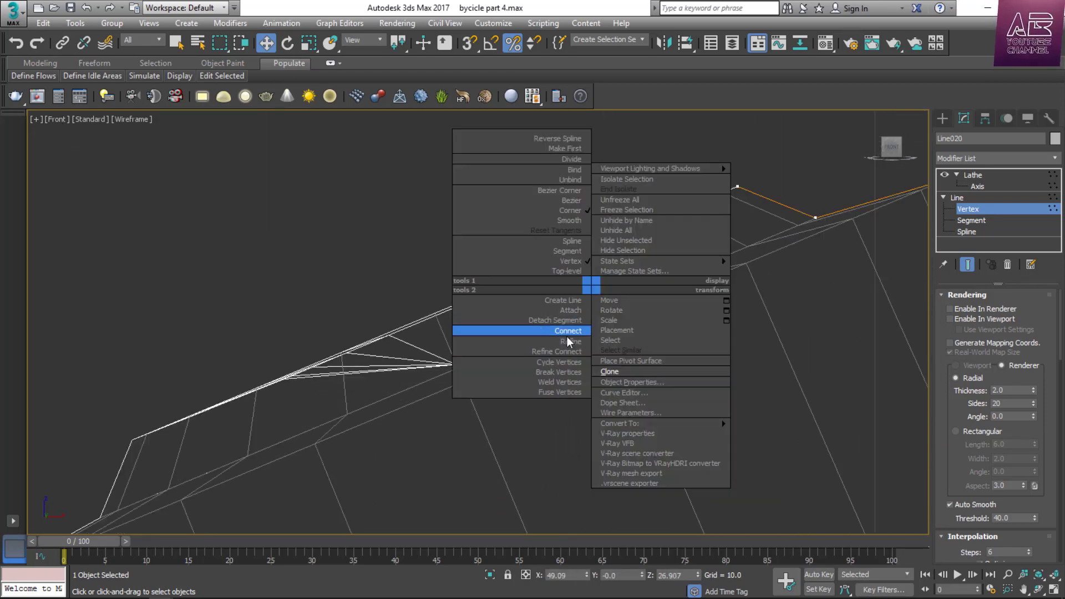
{"action": "left_click", "coordinate": [566, 337]}
{"action": "left_click", "coordinate": [528, 303]}
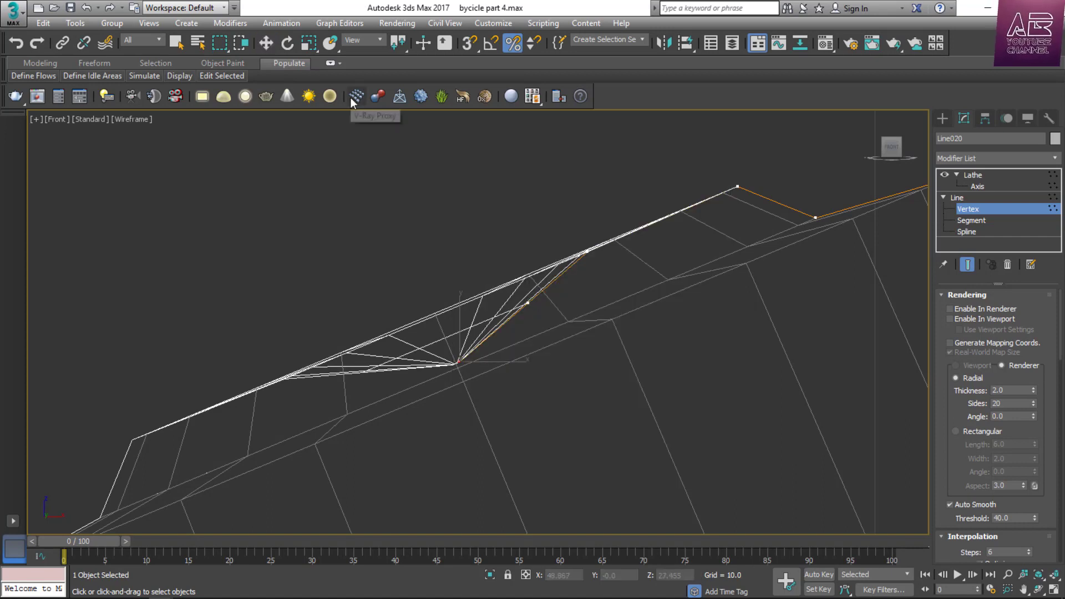
{"action": "key", "text": "w"}
{"action": "left_click", "coordinate": [528, 303]}
{"action": "left_click_drag", "start_coordinate": [528, 304], "coordinate": [573, 302]}
{"action": "left_click", "coordinate": [958, 198]}
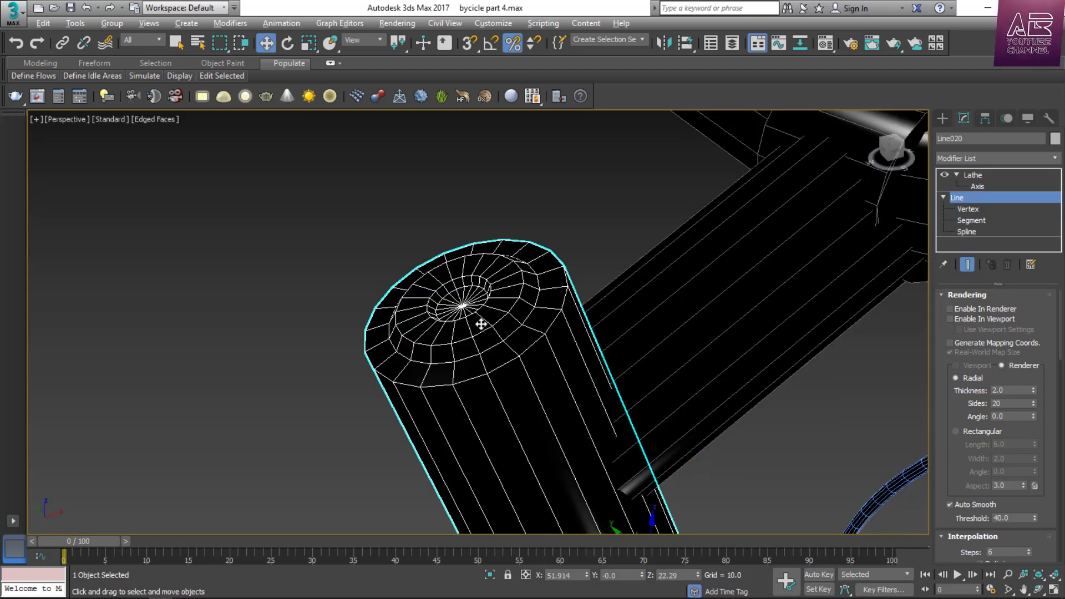
Clone the stem tube with its closed top in place.
{"action": "scroll", "coordinate": [458, 295], "scroll_direction": "up", "scroll_amount": 2}
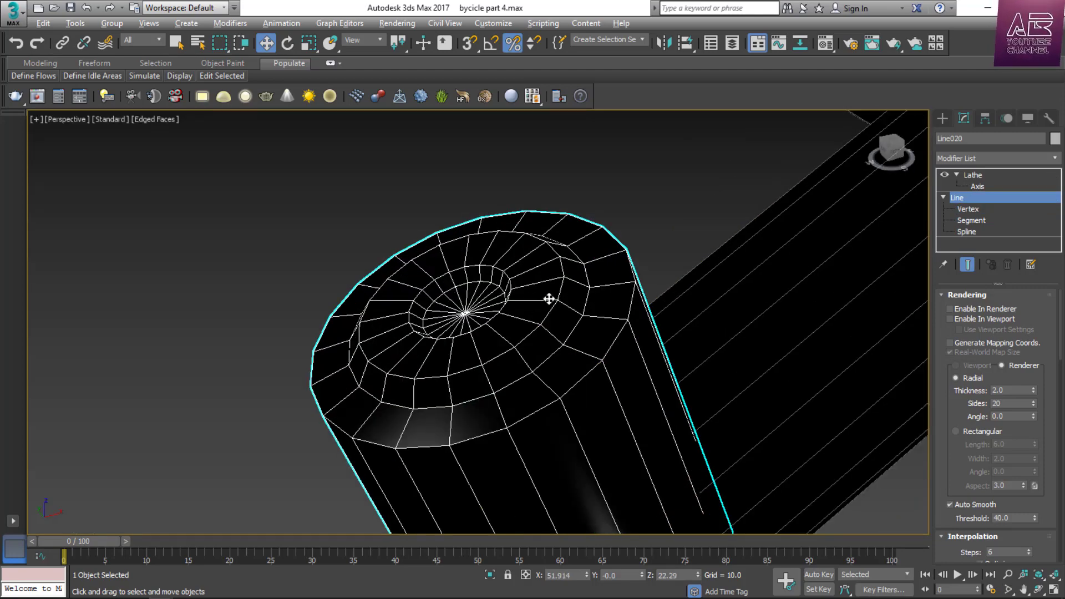
{"action": "right_click", "coordinate": [580, 359]}
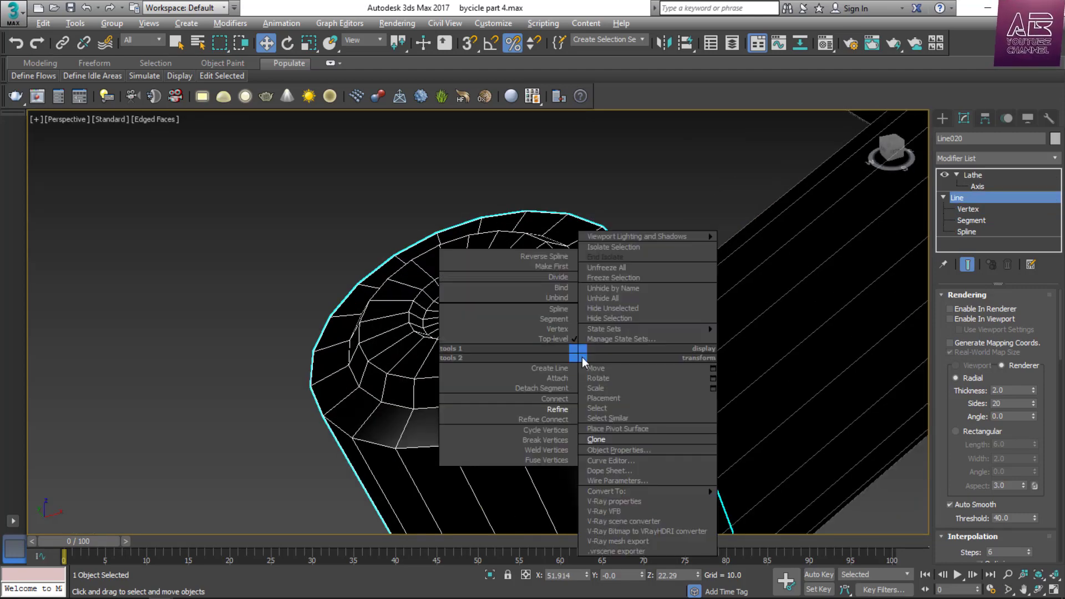
{"action": "left_click", "coordinate": [607, 439]}
{"action": "left_click", "coordinate": [510, 352]}
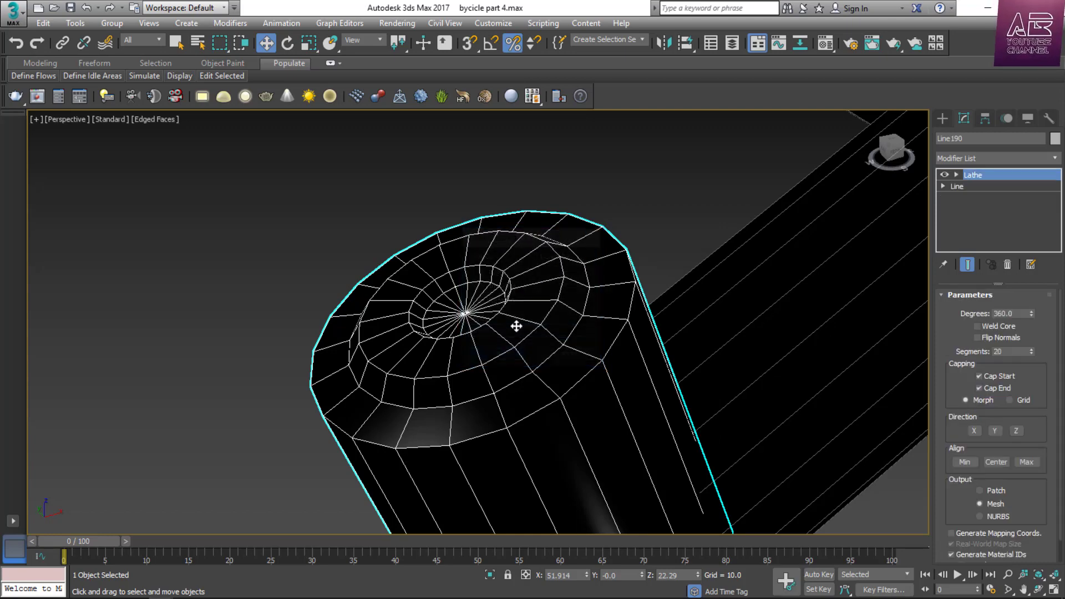
Delete the lower and outer rim vertices of the cloned stem tube's profile, keeping only the raised top cap.
{"action": "left_click", "coordinate": [944, 187]}
{"action": "left_click", "coordinate": [968, 198]}
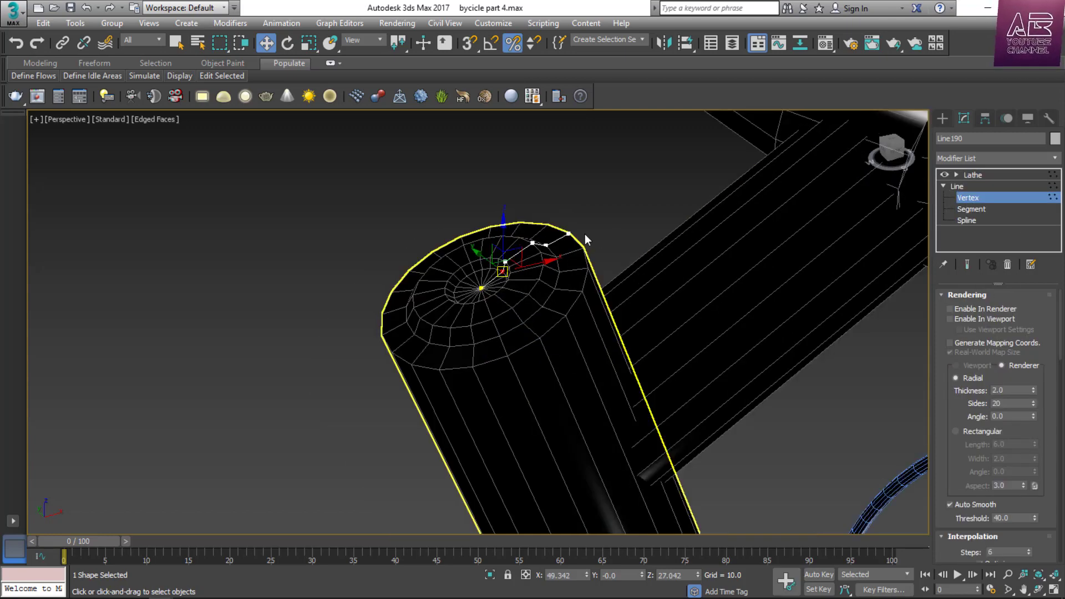
{"action": "left_click_drag", "start_coordinate": [621, 317], "coordinate": [591, 365]}
{"action": "scroll", "coordinate": [590, 365], "scroll_direction": "down", "scroll_amount": 3}
{"action": "middle_click_drag", "start_coordinate": [590, 364], "coordinate": [626, 248]}
{"action": "left_click_drag", "start_coordinate": [771, 314], "coordinate": [480, 528]}
{"action": "key", "text": "Delete"}
{"action": "scroll", "coordinate": [566, 161], "scroll_direction": "up", "scroll_amount": 3}
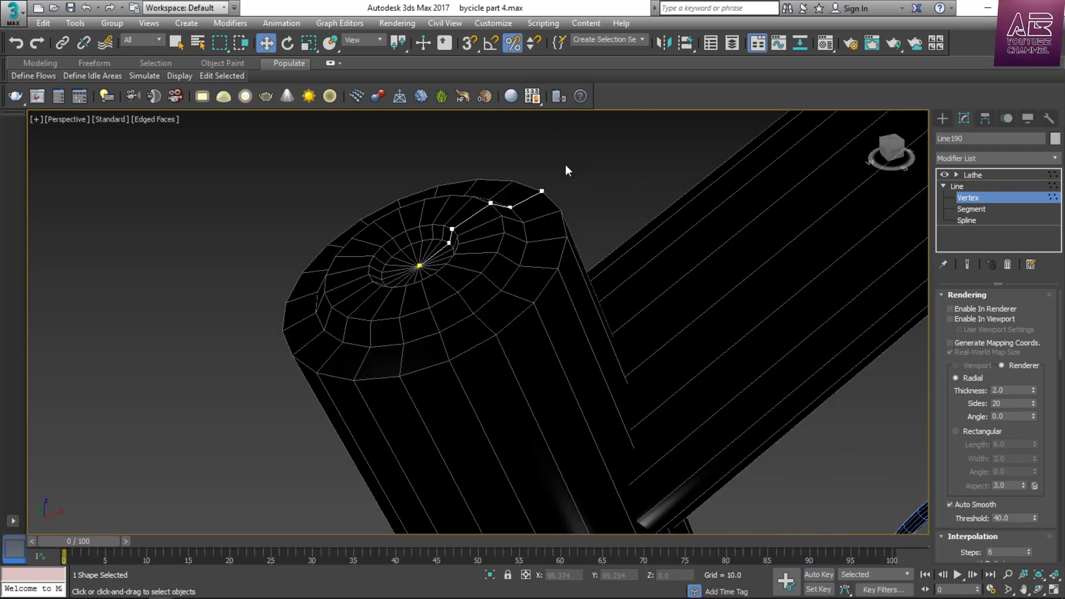
{"action": "scroll", "coordinate": [579, 208], "scroll_direction": "up", "scroll_amount": 3}
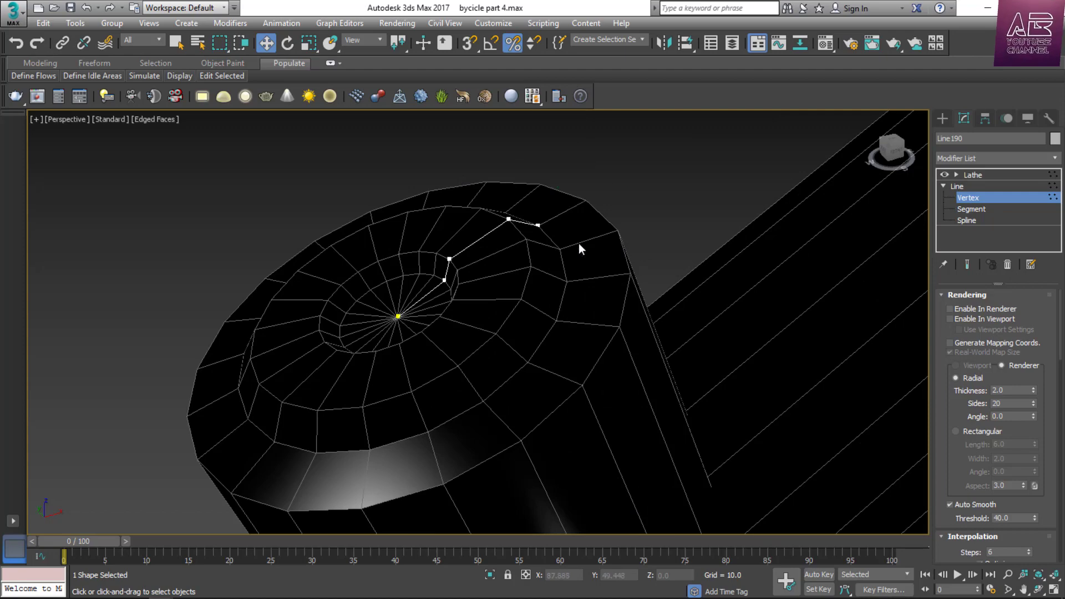
Select the separated cap on top of the stem and assign the Wall Paint material to it.
{"action": "key", "text": "1"}
{"action": "left_click", "coordinate": [707, 170]}
{"action": "left_click", "coordinate": [499, 239]}
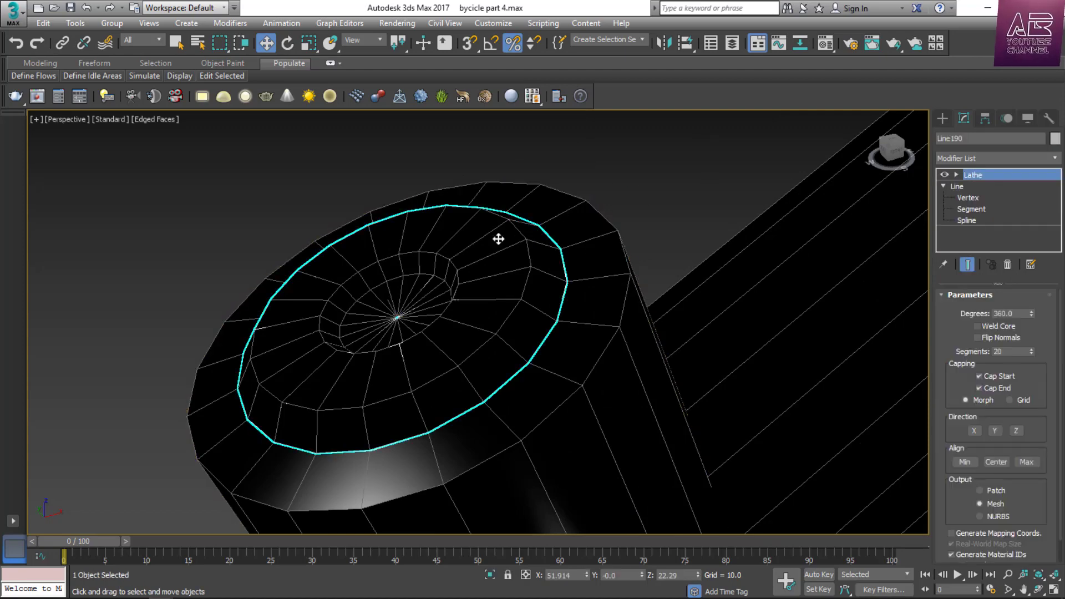
{"action": "key", "text": "m"}
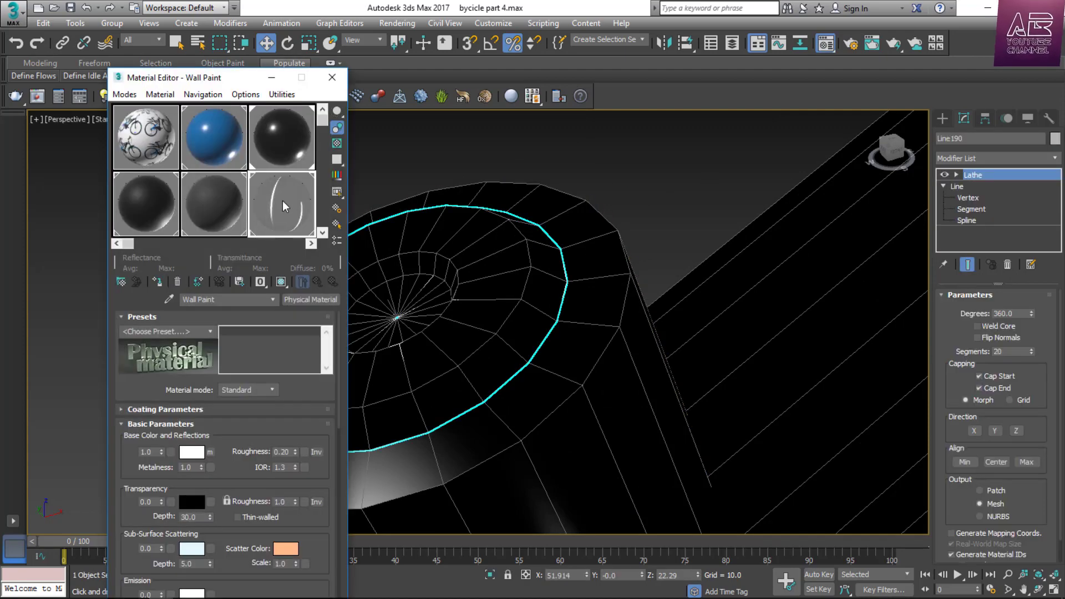
{"action": "left_click", "coordinate": [157, 281]}
{"action": "key", "text": "m"}
Remove the cap vertices from the original stem tube's profile, keeping its outer rim and side wall.
{"action": "left_click", "coordinate": [610, 318]}
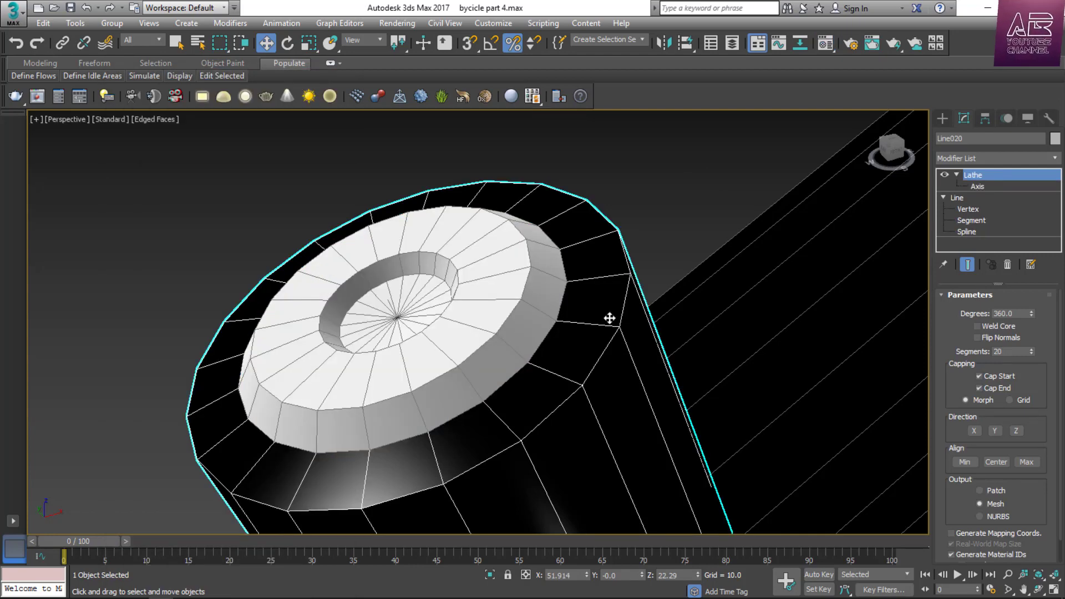
{"action": "left_click", "coordinate": [968, 209]}
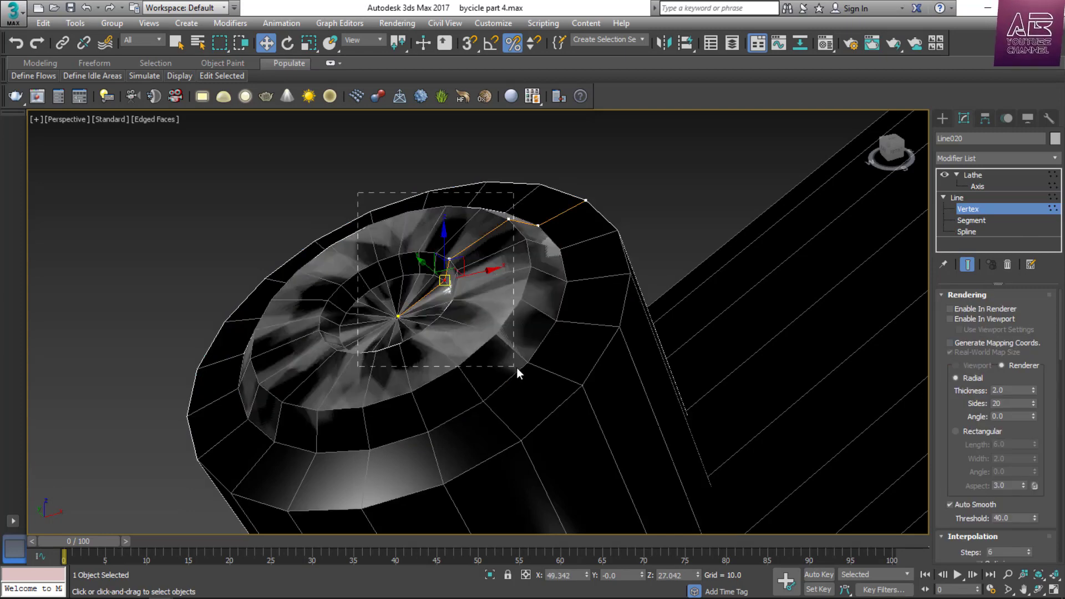
{"action": "left_click", "coordinate": [518, 367]}
{"action": "left_click", "coordinate": [968, 210]}
{"action": "left_click", "coordinate": [664, 242]}
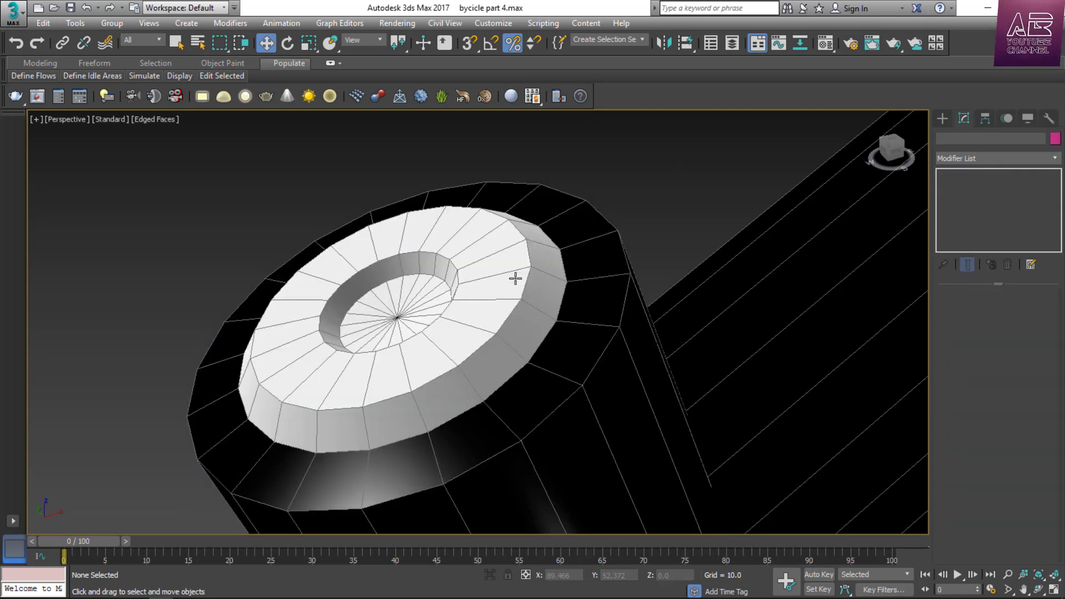
{"action": "left_click", "coordinate": [437, 307]}
{"action": "left_click", "coordinate": [607, 377]}
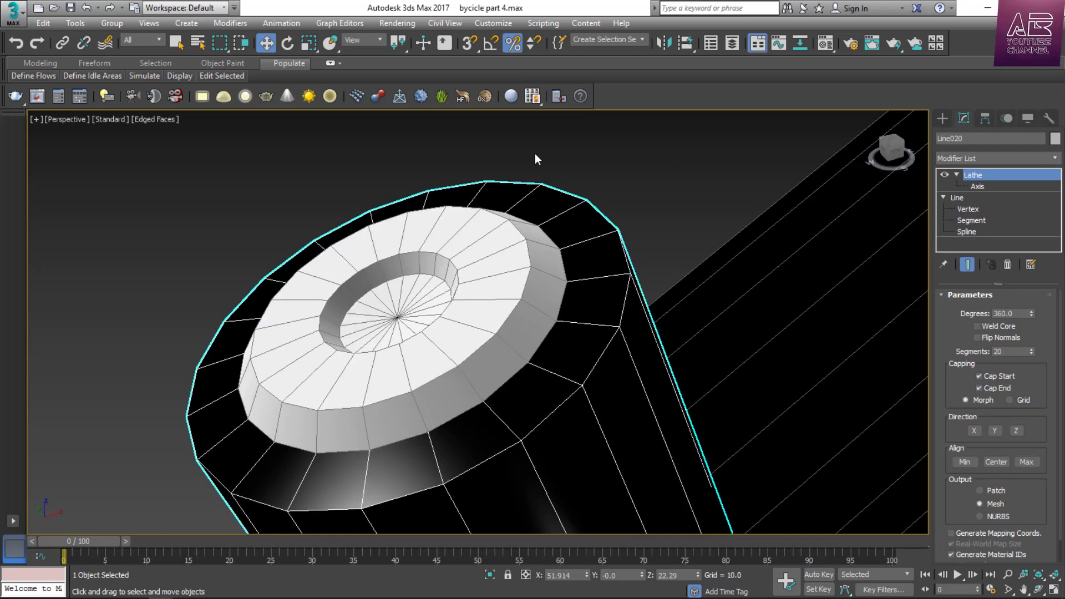
{"action": "scroll", "coordinate": [537, 160], "scroll_direction": "down", "scroll_amount": 8}
{"action": "scroll", "coordinate": [589, 315], "scroll_direction": "up", "scroll_amount": 4}
{"action": "left_click", "coordinate": [591, 314]}
{"action": "left_click", "coordinate": [760, 308]}
Select the black rear fender above the back wheel and show its mesh edges in the shaded view.
{"action": "scroll", "coordinate": [760, 308], "scroll_direction": "down", "scroll_amount": 5}
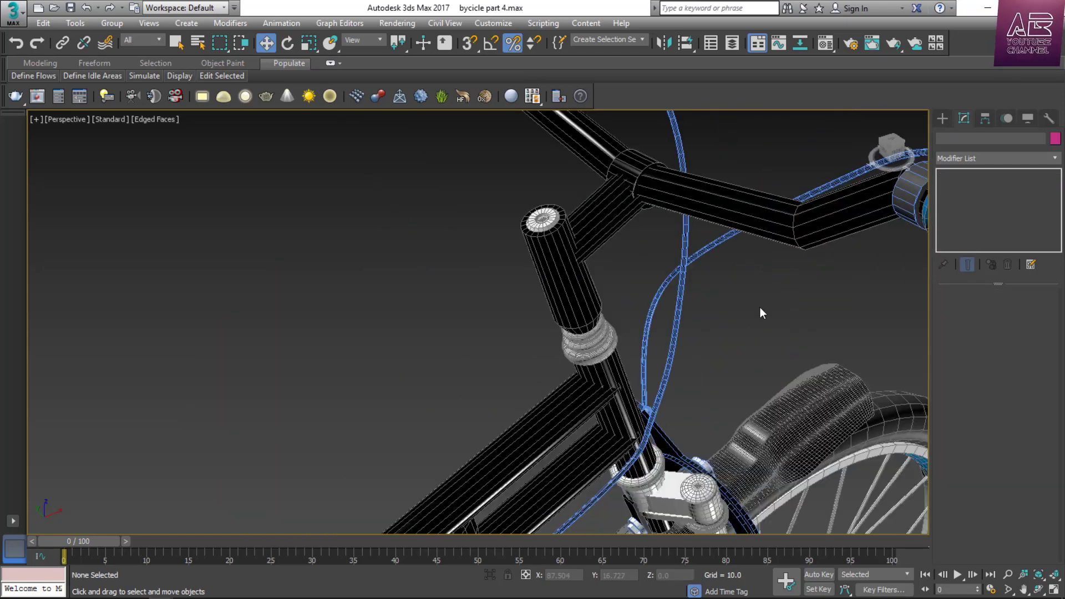
{"action": "key", "text": "F4"}
{"action": "scroll", "coordinate": [761, 307], "scroll_direction": "down", "scroll_amount": 4}
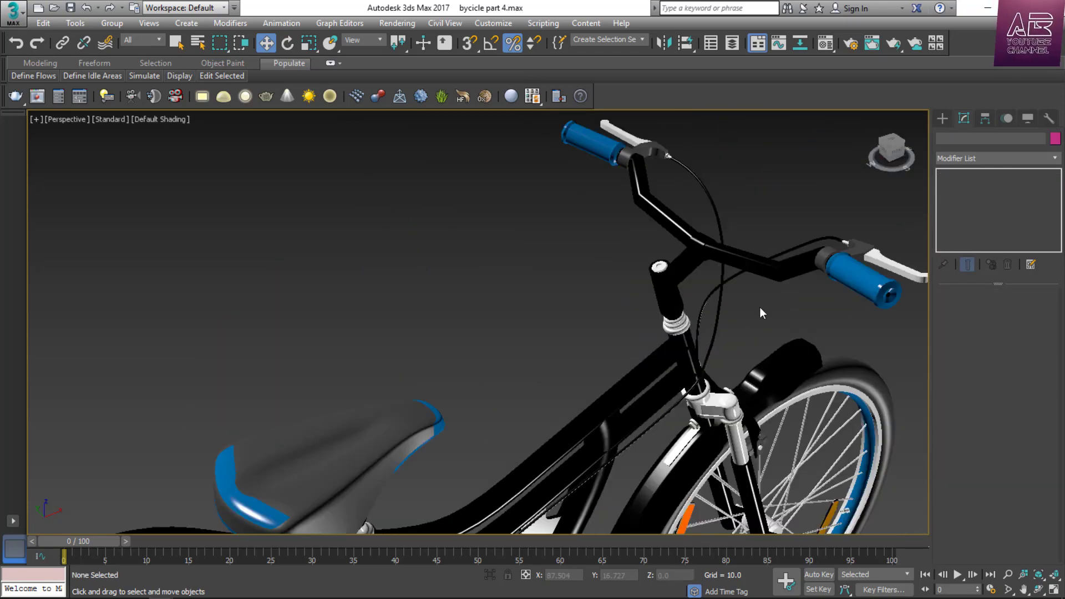
{"action": "left_click_drag", "start_coordinate": [890, 156], "coordinate": [951, 130]}
{"action": "scroll", "coordinate": [555, 308], "scroll_direction": "down", "scroll_amount": 7}
{"action": "scroll", "coordinate": [475, 328], "scroll_direction": "up", "scroll_amount": 2}
{"action": "scroll", "coordinate": [475, 328], "scroll_direction": "up", "scroll_amount": 5}
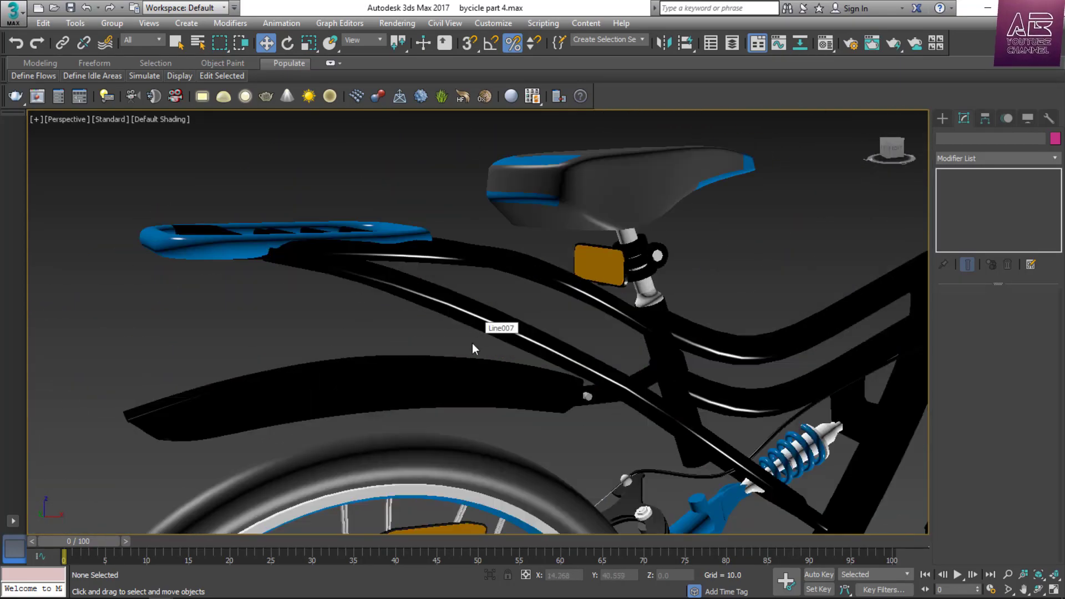
{"action": "left_click", "coordinate": [402, 385]}
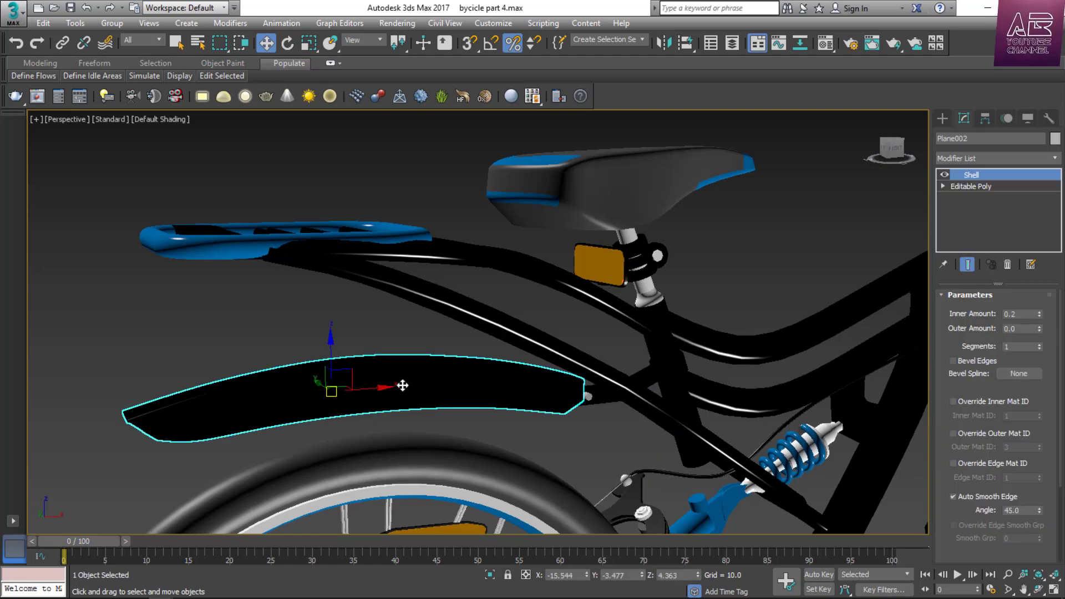
{"action": "key", "text": "F4"}
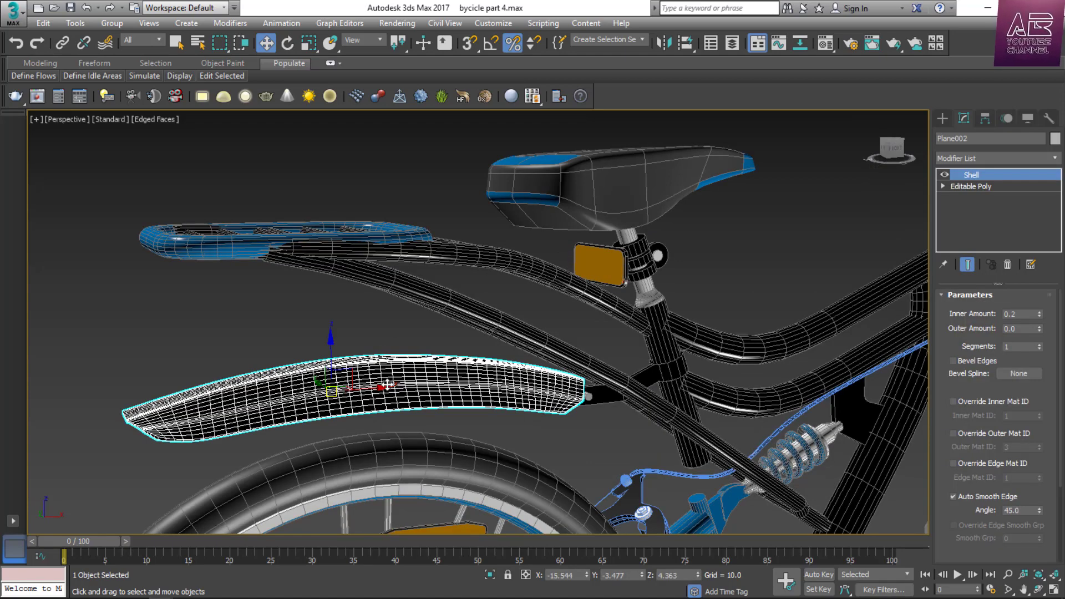
Switch to the front view and open the rear fender's base Editable Poly for edge editing.
{"action": "scroll", "coordinate": [311, 402], "scroll_direction": "up", "scroll_amount": 2}
{"action": "key", "text": "f"}
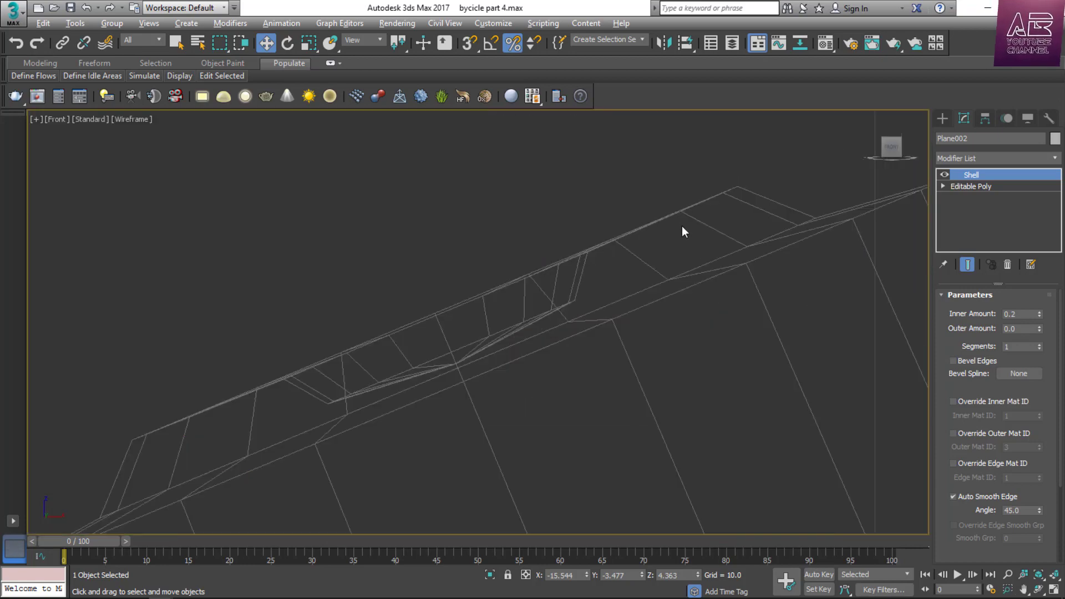
{"action": "key", "text": "z"}
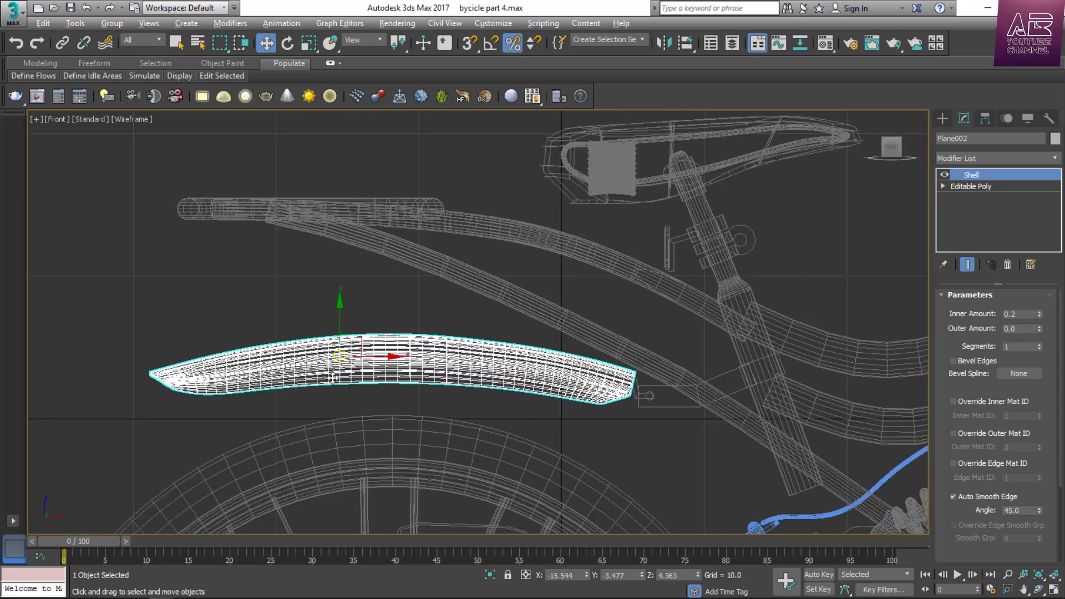
{"action": "scroll", "coordinate": [477, 383], "scroll_direction": "up", "scroll_amount": 3}
{"action": "left_click", "coordinate": [943, 186]}
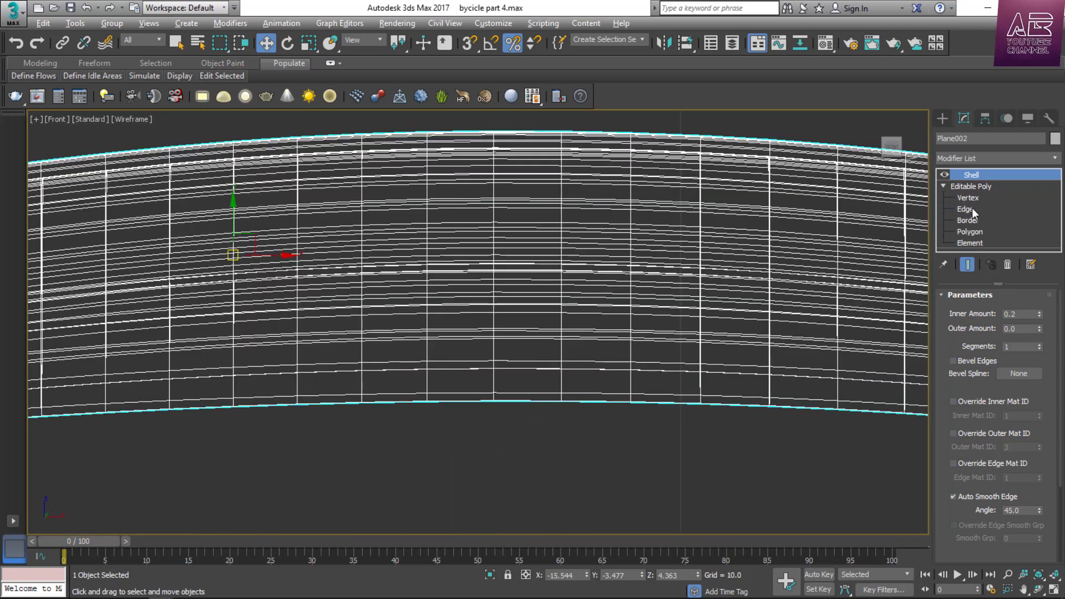
{"action": "left_click", "coordinate": [972, 209]}
{"action": "scroll", "coordinate": [405, 323], "scroll_direction": "down", "scroll_amount": 5}
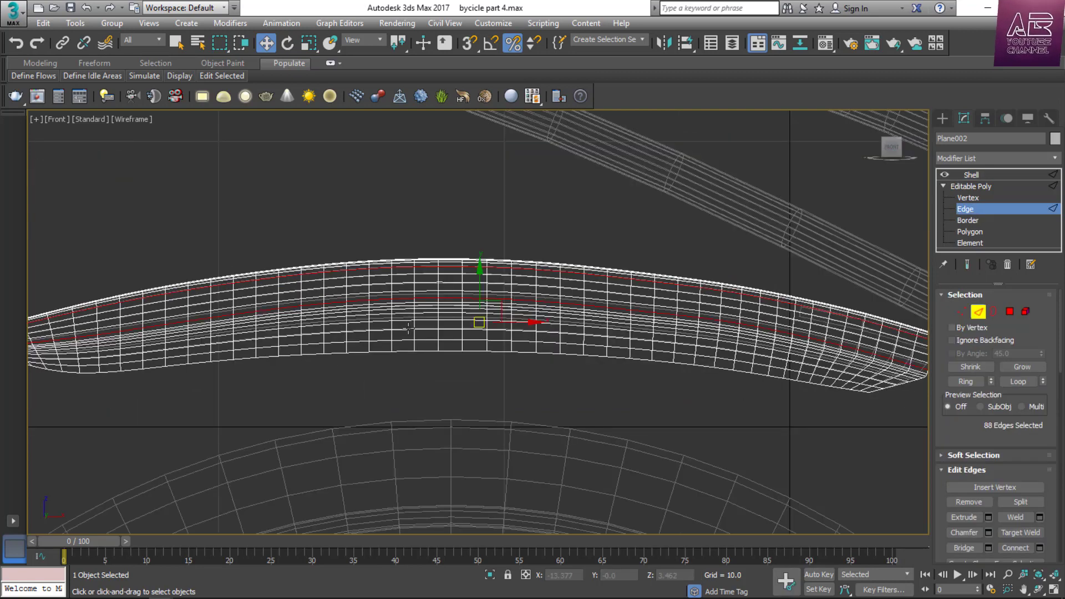
Select one lengthwise edge loop low on the rear fender's side and add the loops along its upper half.
{"action": "scroll", "coordinate": [405, 323], "scroll_direction": "up", "scroll_amount": 8}
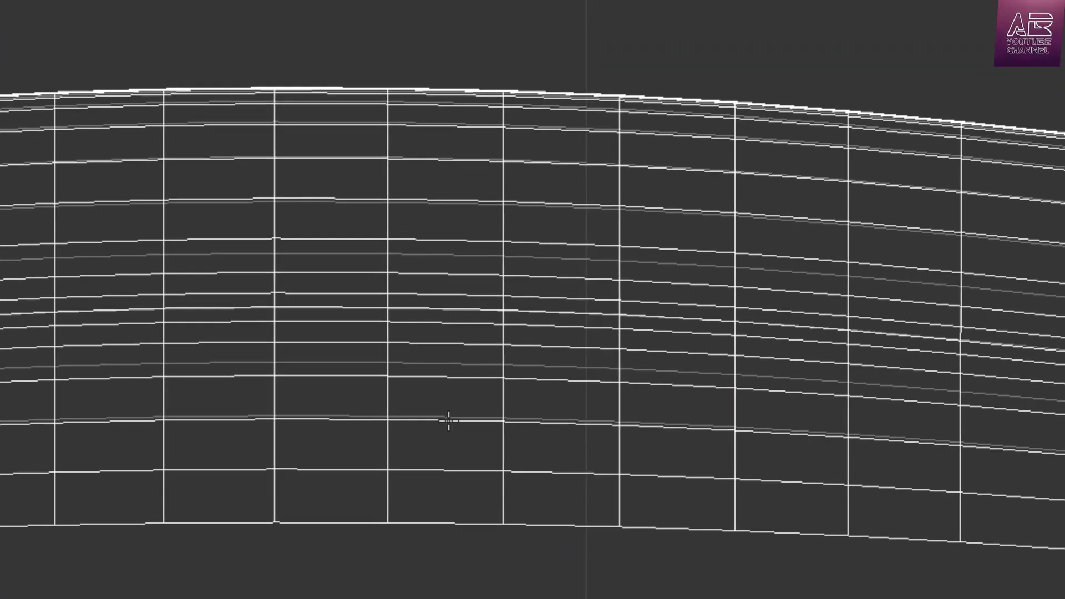
{"action": "double_click", "coordinate": [449, 421]}
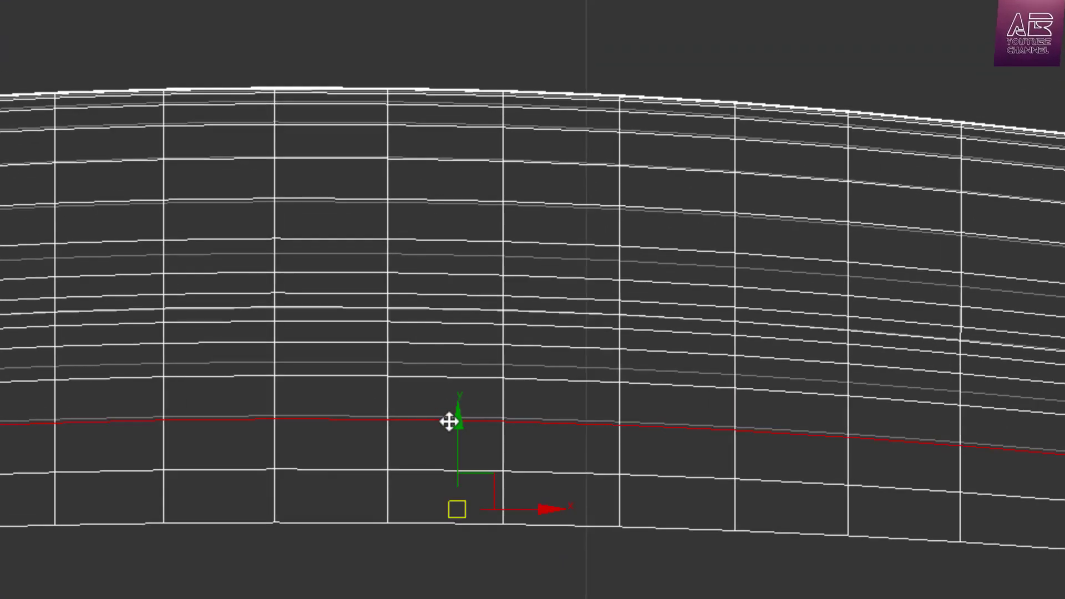
{"action": "double_click", "coordinate": [450, 241], "text": "ctrl"}
{"action": "double_click", "coordinate": [455, 199], "text": "ctrl"}
{"action": "double_click", "coordinate": [463, 160], "text": "ctrl"}
{"action": "double_click", "coordinate": [470, 126], "text": "ctrl"}
{"action": "double_click", "coordinate": [476, 105], "text": "ctrl"}
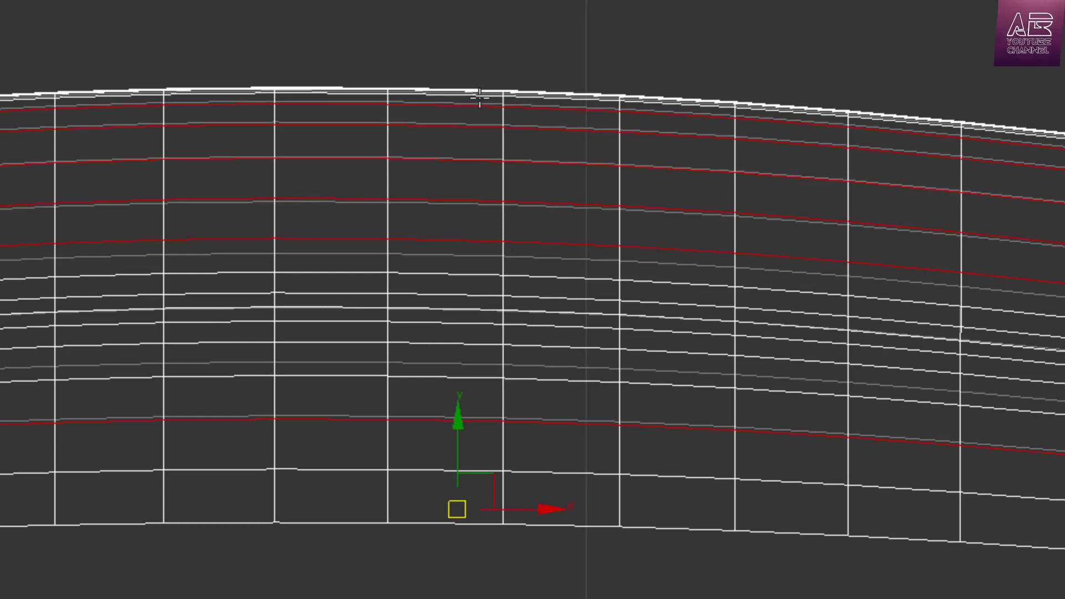
{"action": "double_click", "coordinate": [479, 96], "text": "ctrl"}
Add the missed matching edges of the lower and upper bands to the rear fender's edge selection.
{"action": "scroll", "coordinate": [454, 412], "scroll_direction": "up", "scroll_amount": 3}
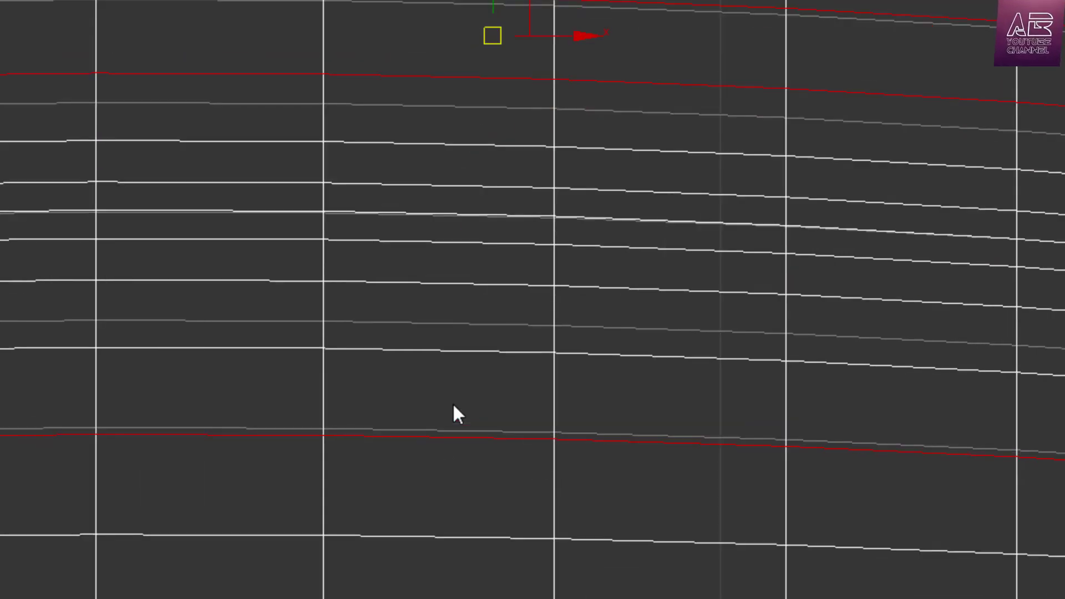
{"action": "left_click_drag", "start_coordinate": [435, 393], "coordinate": [460, 471], "text": "ctrl"}
{"action": "scroll", "coordinate": [428, 484], "scroll_direction": "down", "scroll_amount": 2}
{"action": "scroll", "coordinate": [481, 148], "scroll_direction": "up", "scroll_amount": 1}
{"action": "scroll", "coordinate": [481, 149], "scroll_direction": "up", "scroll_amount": 2}
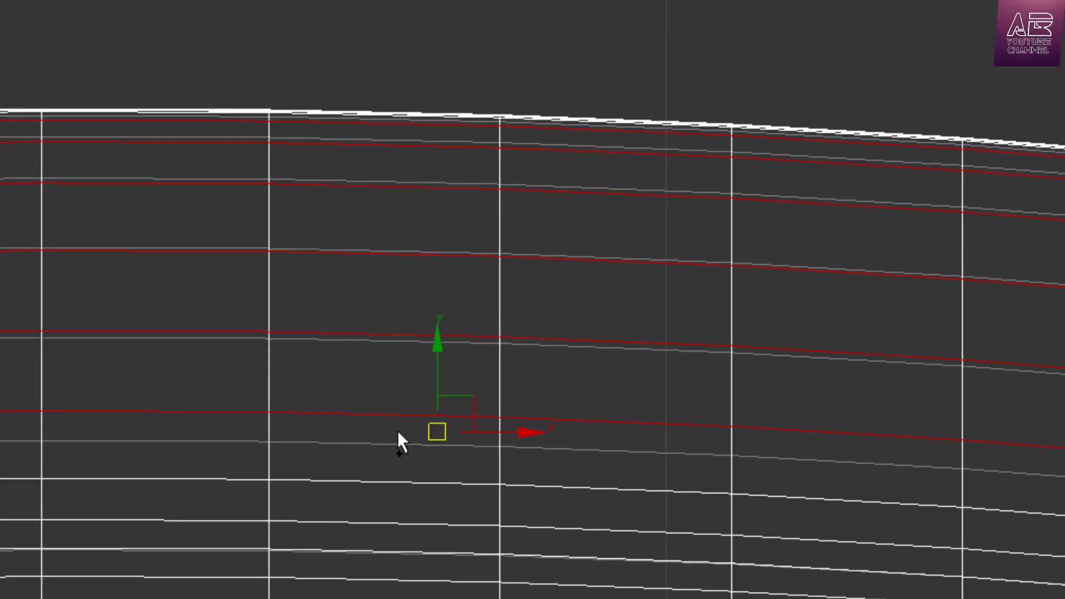
{"action": "left_click_drag", "start_coordinate": [409, 124], "coordinate": [409, 124], "text": "ctrl"}
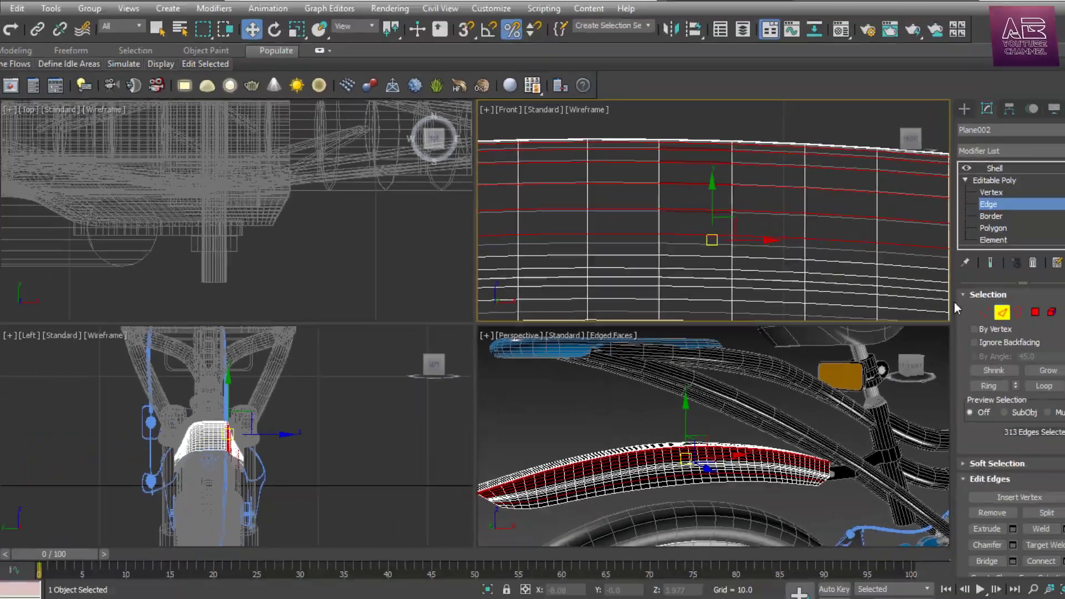
Add the corresponding lengthwise edge loops on the opposite side of the rear fender to the selection in the perspective view.
{"action": "key", "text": "alt+w"}
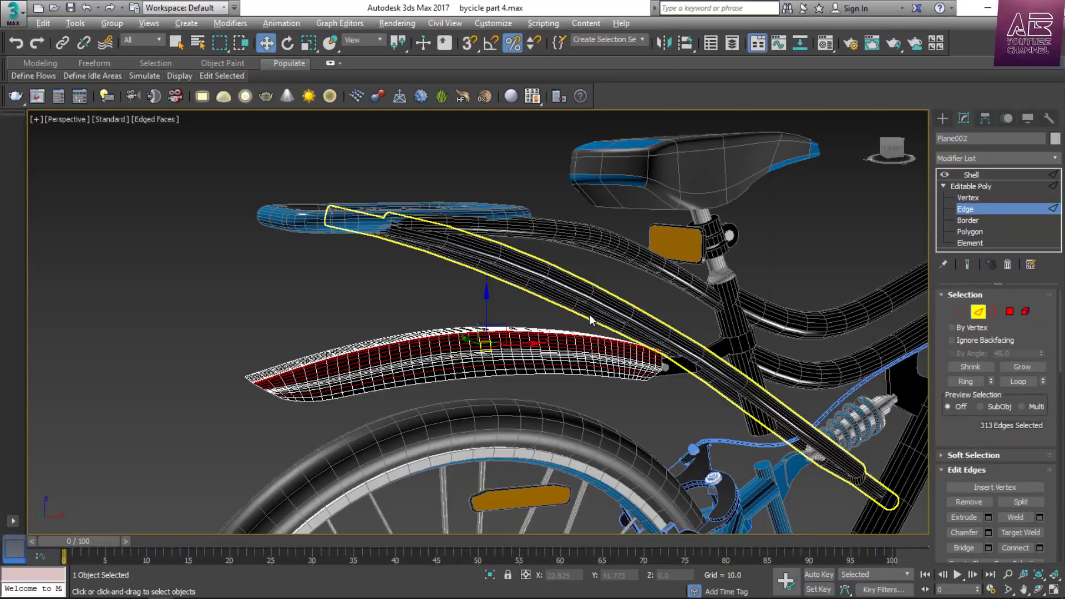
{"action": "left_click_drag", "start_coordinate": [895, 154], "coordinate": [867, 187]}
{"action": "scroll", "coordinate": [801, 266], "scroll_direction": "up", "scroll_amount": 5}
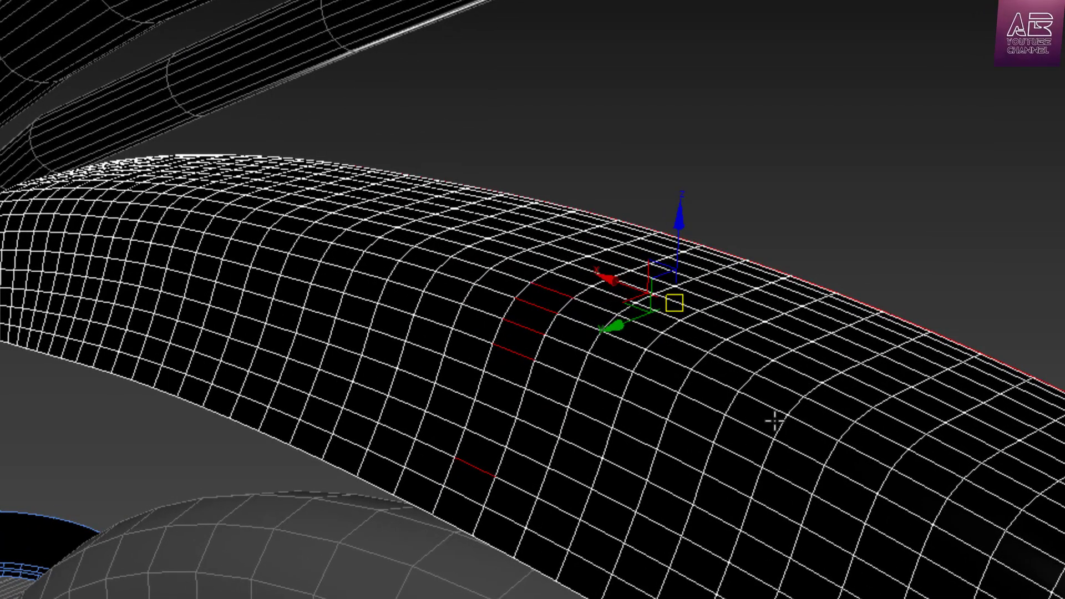
{"action": "left_click", "coordinate": [519, 490], "text": "shift"}
{"action": "left_click", "coordinate": [558, 370], "text": "shift"}
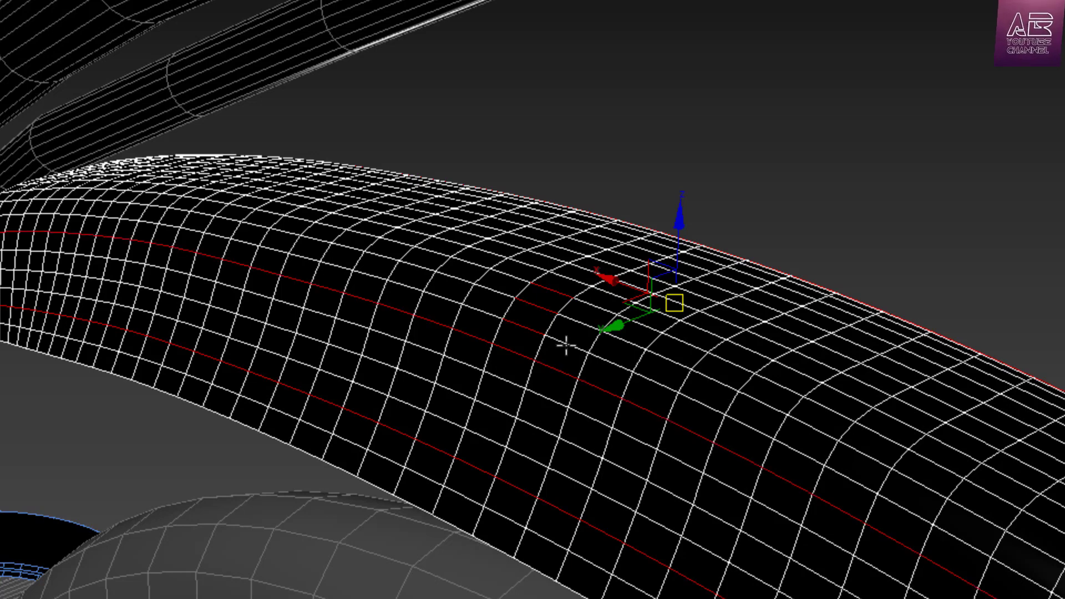
{"action": "left_click", "coordinate": [567, 345], "text": "shift"}
{"action": "left_click", "coordinate": [583, 311], "text": "shift"}
{"action": "left_click", "coordinate": [592, 305], "text": "shift"}
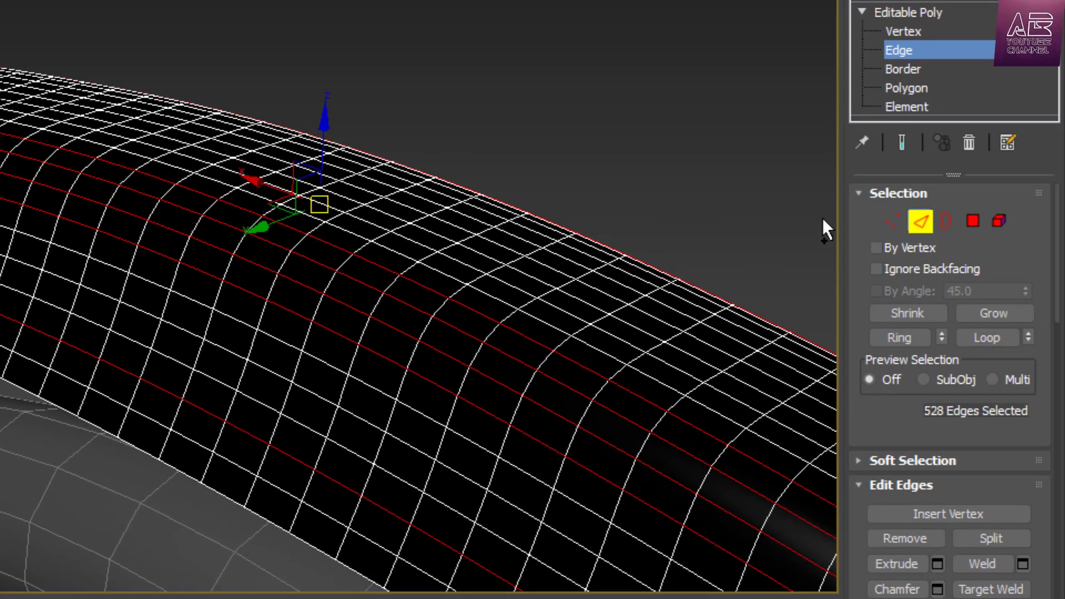
Convert the rear fender's edge selection to polygons and box-select the polygons at its front end.
{"action": "left_click", "coordinate": [971, 218], "text": "ctrl"}
{"action": "key", "text": "f"}
{"action": "scroll", "coordinate": [257, 84], "scroll_direction": "down", "scroll_amount": 5}
{"action": "scroll", "coordinate": [540, 120], "scroll_direction": "up", "scroll_amount": 3}
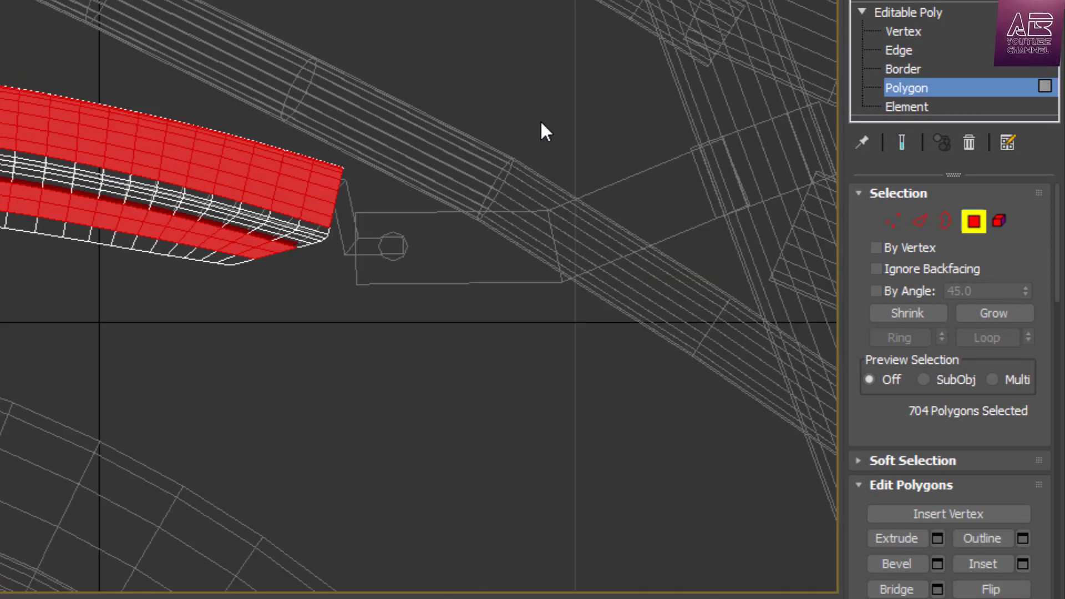
{"action": "left_click_drag", "start_coordinate": [529, 33], "coordinate": [204, 320]}
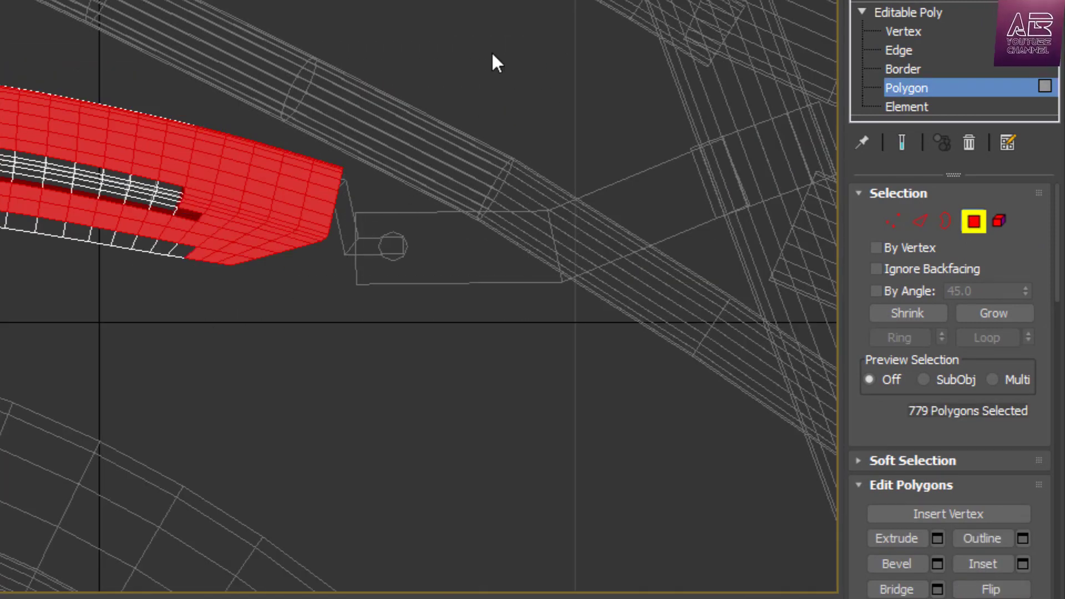
{"action": "left_click_drag", "start_coordinate": [494, 36], "coordinate": [229, 305]}
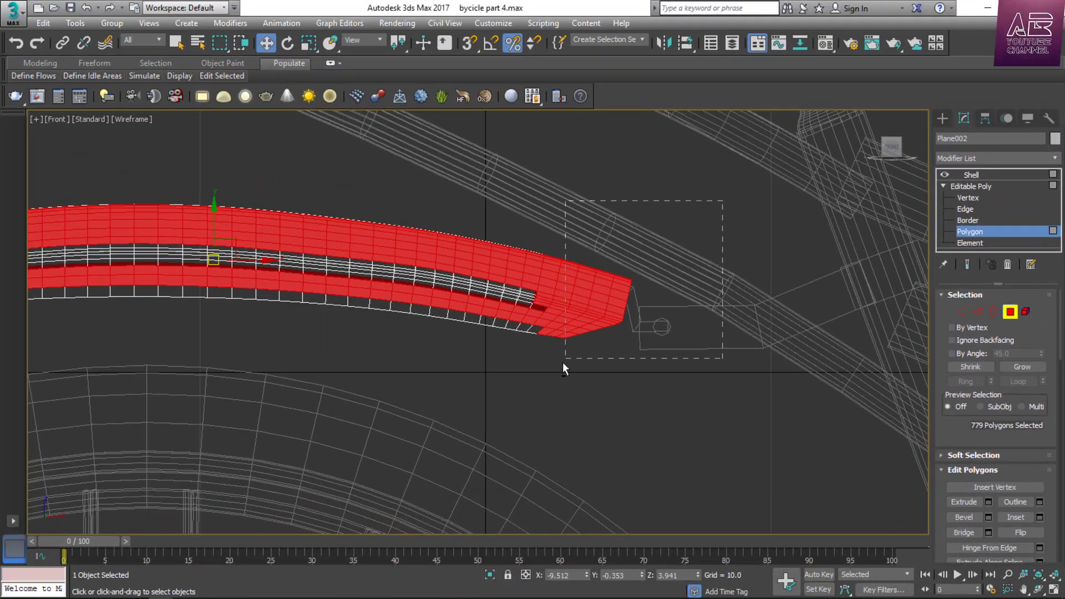
Deselect the polygons at the rear fender's ends and in a narrow crosswise band, leaving only separate side stripes selected.
{"action": "left_click_drag", "start_coordinate": [563, 363], "coordinate": [562, 362], "text": "alt"}
{"action": "scroll", "coordinate": [567, 333], "scroll_direction": "up", "scroll_amount": 3}
{"action": "left_click_drag", "start_coordinate": [516, 397], "coordinate": [489, 305], "text": "alt"}
{"action": "scroll", "coordinate": [489, 305], "scroll_direction": "down", "scroll_amount": 2}
{"action": "middle_click_drag", "start_coordinate": [490, 305], "coordinate": [663, 355]}
{"action": "left_click_drag", "start_coordinate": [429, 186], "coordinate": [484, 412], "text": "alt"}
{"action": "key", "text": "p"}
{"action": "scroll", "coordinate": [622, 340], "scroll_direction": "down", "scroll_amount": 4}
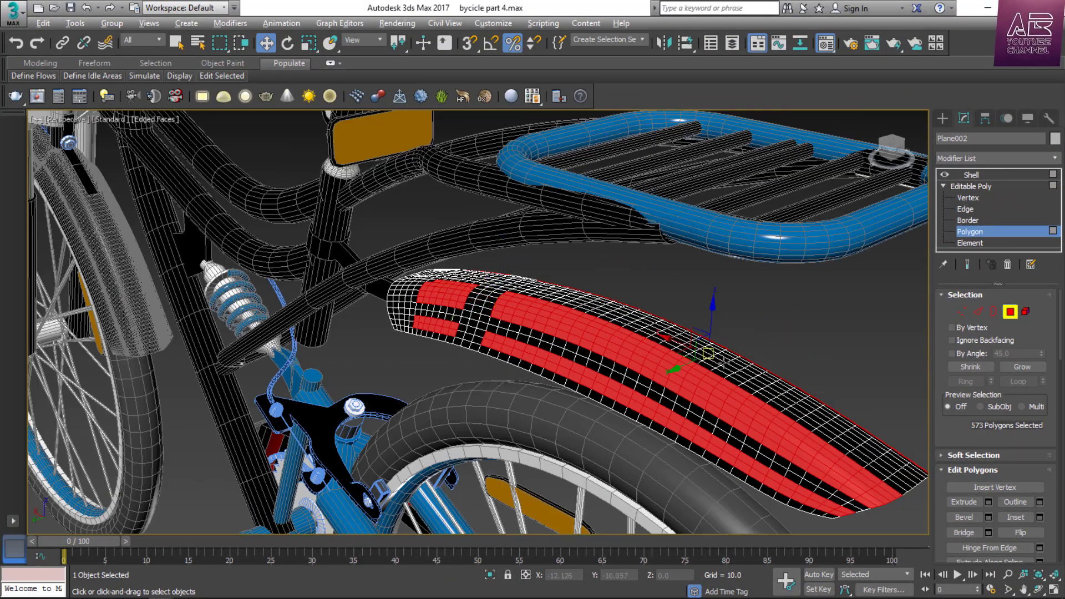
Assign the red 14 - Polished Aluminum material to the selected rear fender stripes and close the material editor.
{"action": "left_click", "coordinate": [826, 43]}
{"action": "left_click", "coordinate": [323, 232]}
{"action": "left_click", "coordinate": [214, 203]}
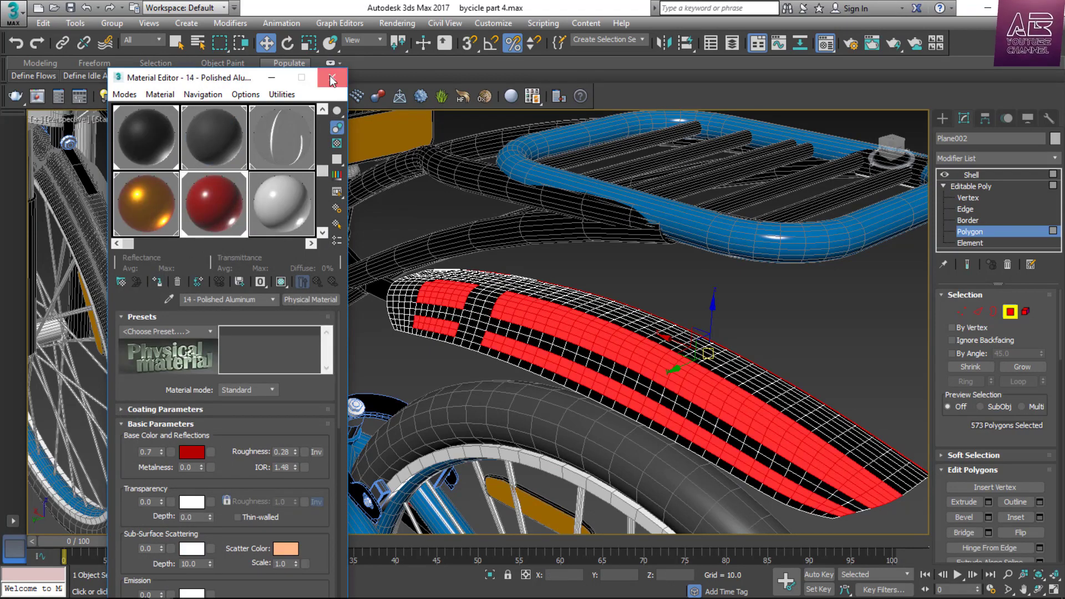
{"action": "left_click", "coordinate": [332, 77]}
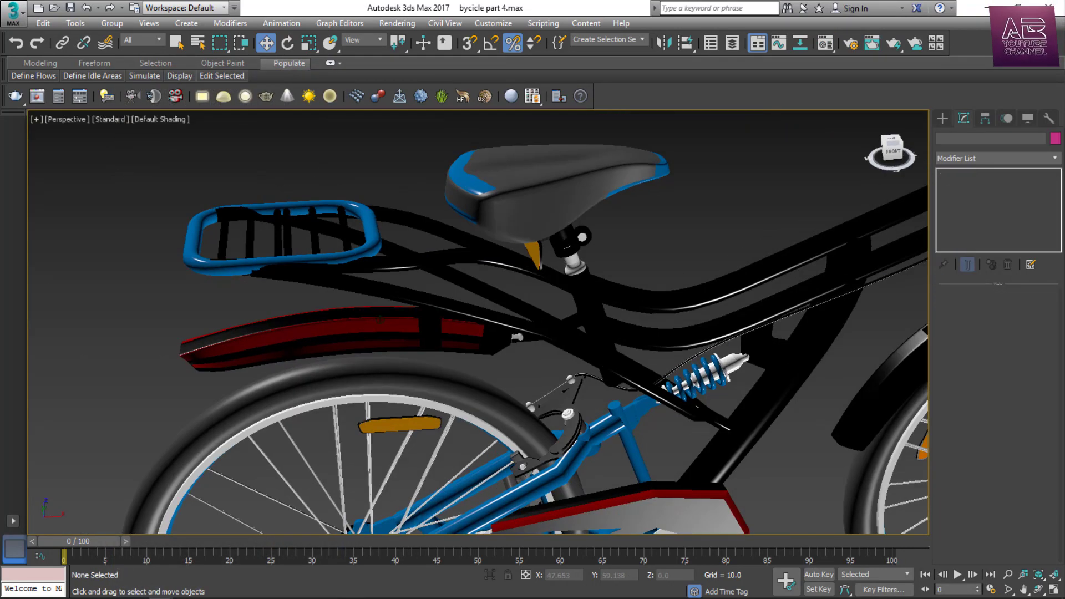
Select the front fender and open its base Editable Poly for edge editing.
{"action": "middle_click_drag", "start_coordinate": [455, 355], "coordinate": [412, 362], "text": "alt"}
{"action": "scroll", "coordinate": [412, 362], "scroll_direction": "down", "scroll_amount": 5}
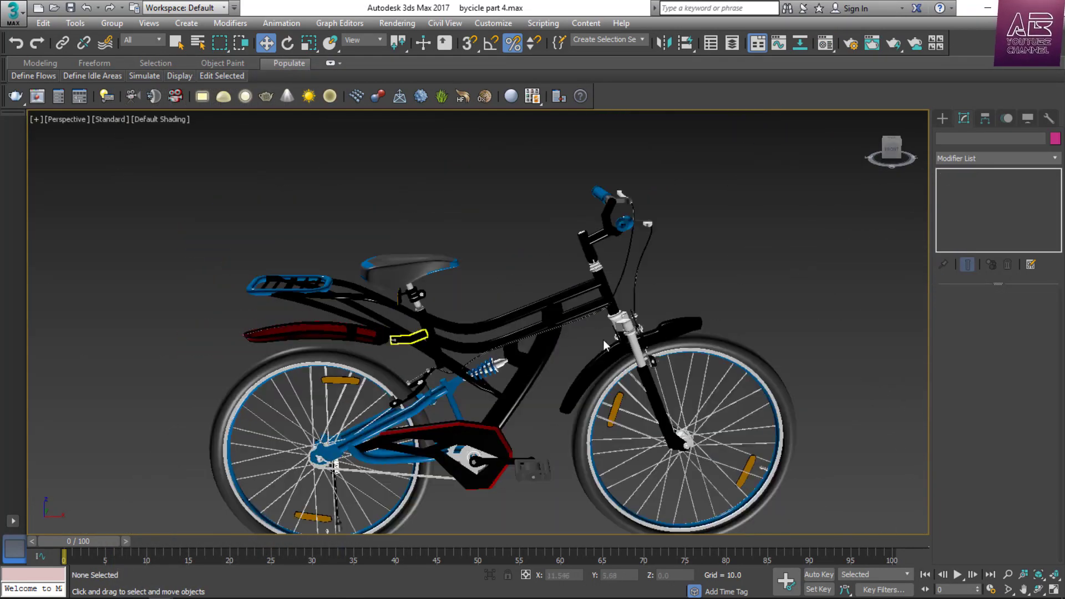
{"action": "scroll", "coordinate": [604, 340], "scroll_direction": "up", "scroll_amount": 6}
{"action": "scroll", "coordinate": [690, 281], "scroll_direction": "up", "scroll_amount": 2}
{"action": "left_click", "coordinate": [690, 281]}
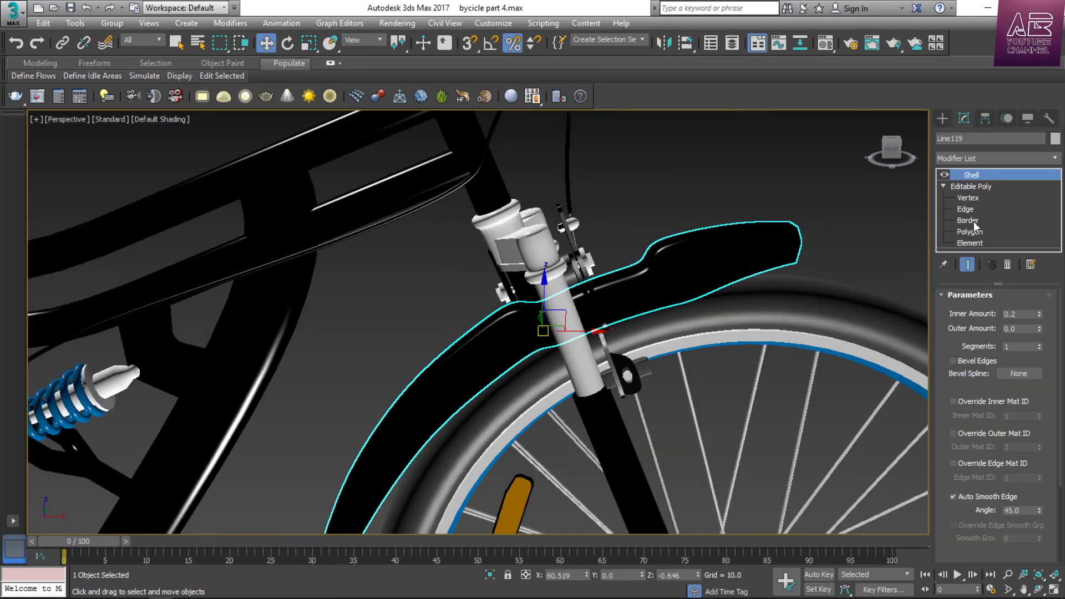
{"action": "left_click", "coordinate": [972, 232]}
{"action": "left_click", "coordinate": [967, 210]}
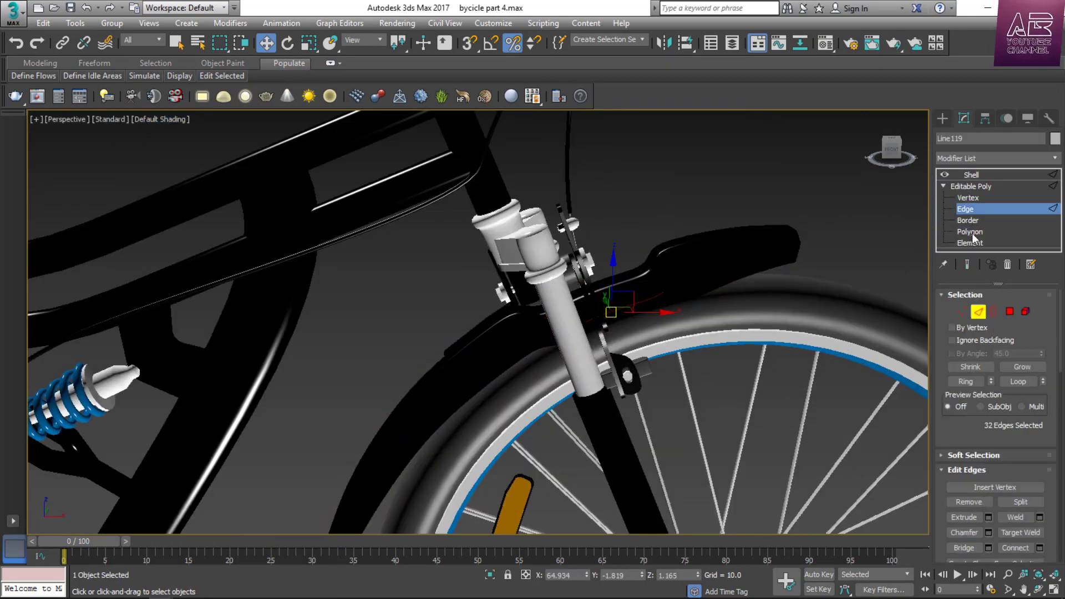
Select neighbouring lengthwise edge loops along the lower band of the front fender's side in the front wireframe view.
{"action": "key", "text": "f"}
{"action": "key", "text": "F3"}
{"action": "scroll", "coordinate": [477, 227], "scroll_direction": "down", "scroll_amount": 10}
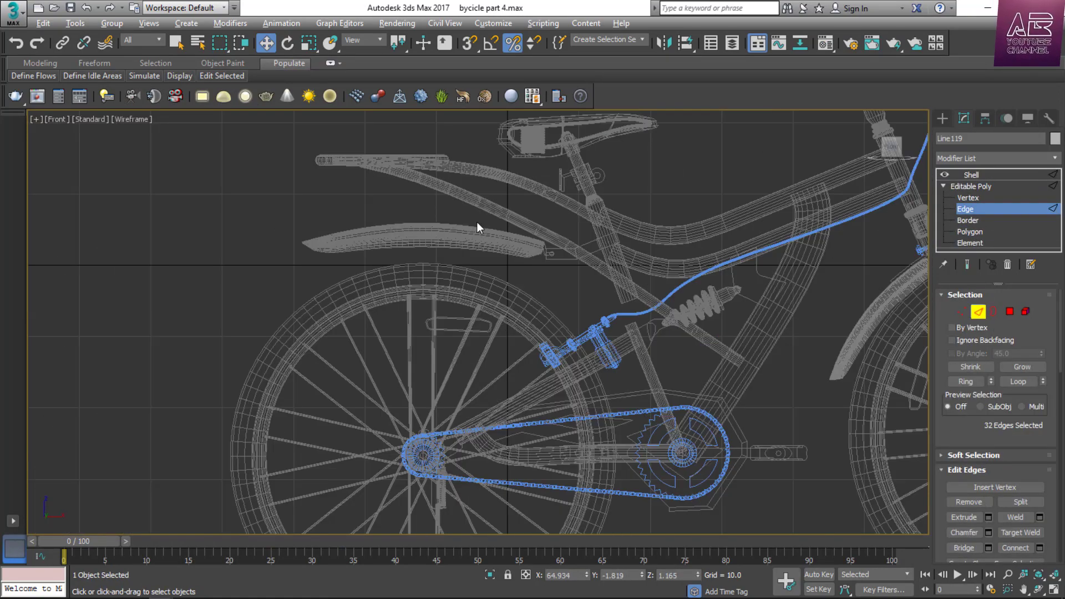
{"action": "scroll", "coordinate": [660, 236], "scroll_direction": "up", "scroll_amount": 7}
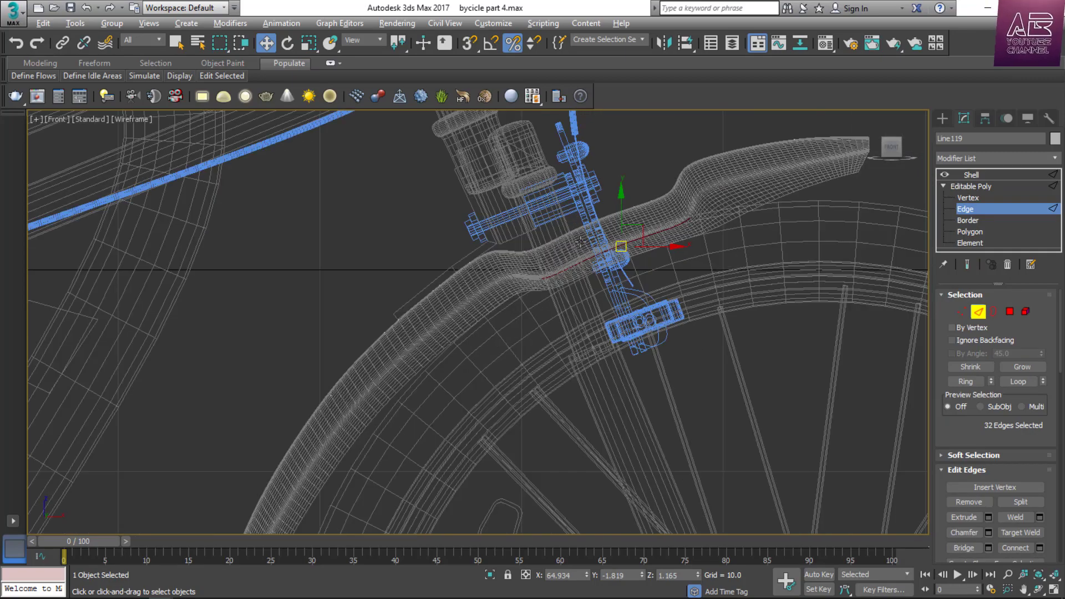
{"action": "scroll", "coordinate": [519, 275], "scroll_direction": "up", "scroll_amount": 8}
{"action": "double_click", "coordinate": [504, 284]}
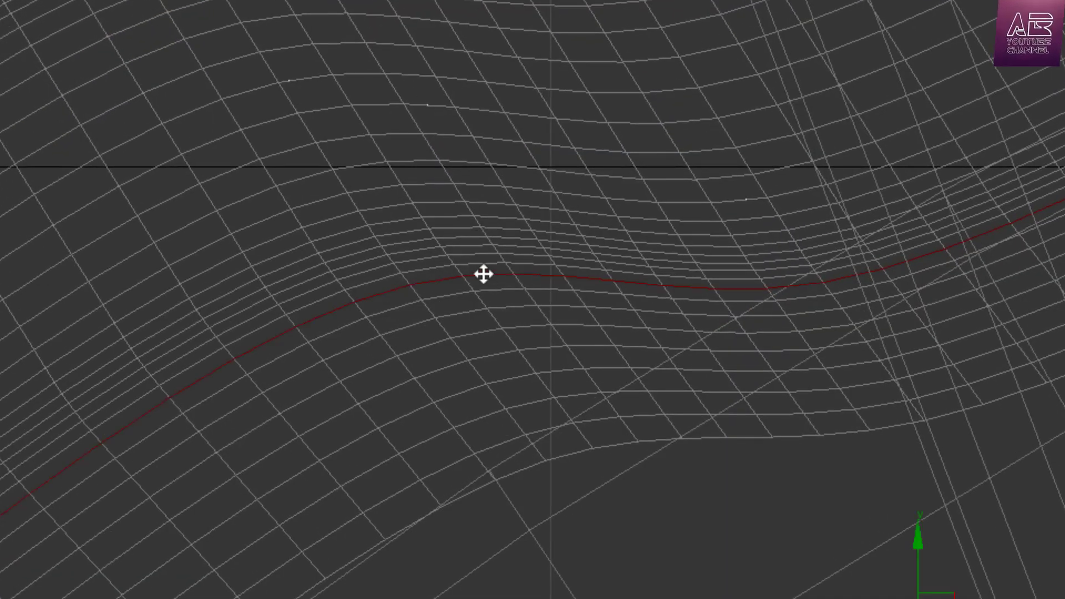
{"action": "left_click", "coordinate": [504, 278], "text": "ctrl"}
{"action": "double_click", "coordinate": [484, 264], "text": "ctrl"}
{"action": "double_click", "coordinate": [474, 254], "text": "ctrl"}
{"action": "double_click", "coordinate": [471, 243], "text": "ctrl"}
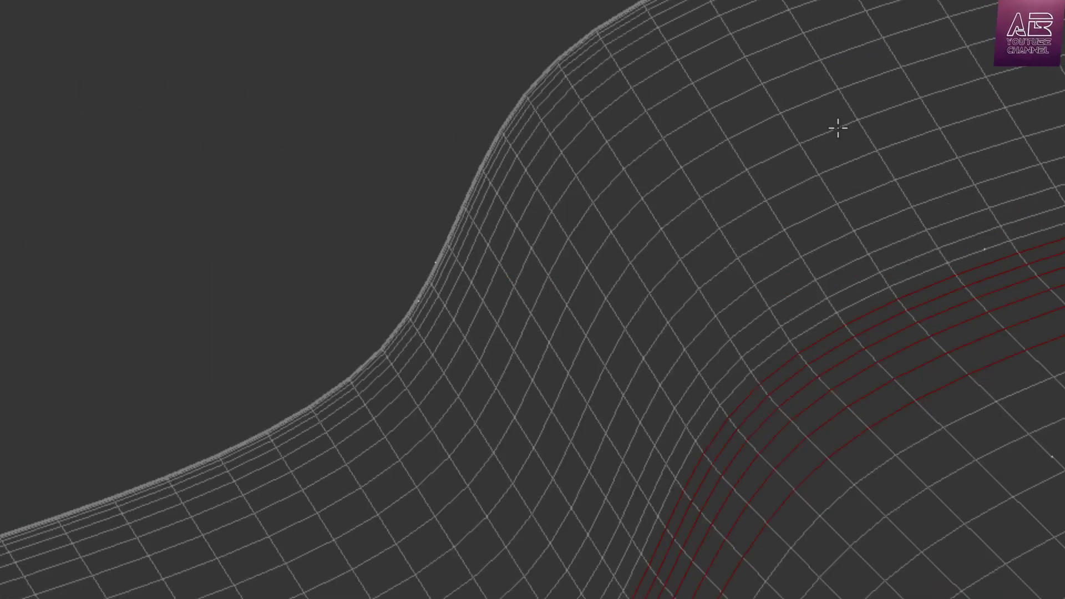
Add a short column of neighbouring lengthwise edges in the upper band of the front fender's side to the edge selection.
{"action": "double_click", "coordinate": [837, 128], "text": "ctrl"}
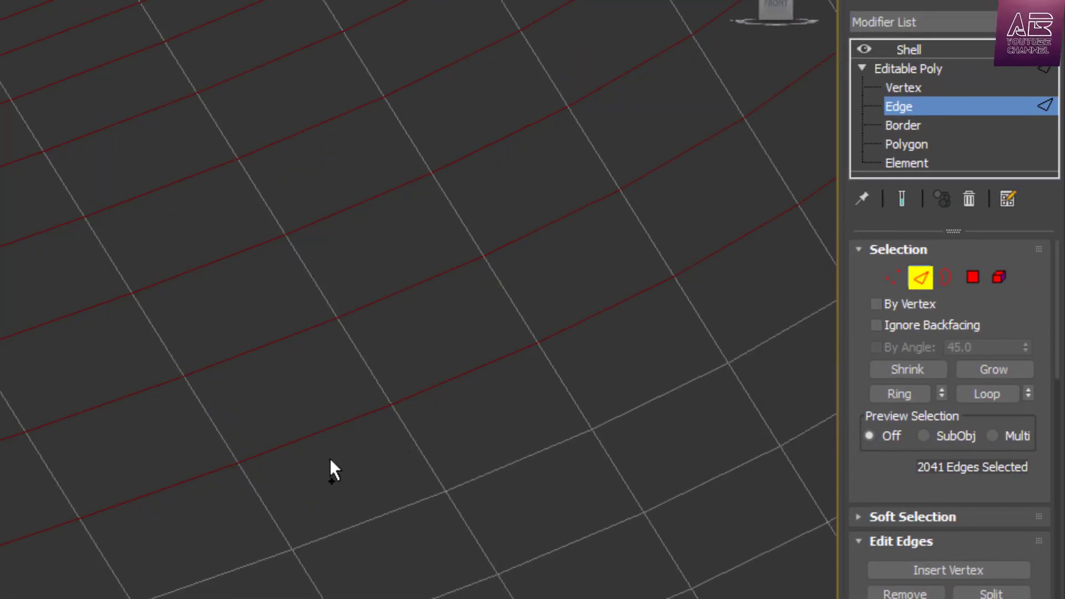
{"action": "left_click_drag", "start_coordinate": [330, 458], "coordinate": [296, 391], "text": "ctrl"}
{"action": "left_click_drag", "start_coordinate": [199, 222], "coordinate": [148, 150], "text": "ctrl"}
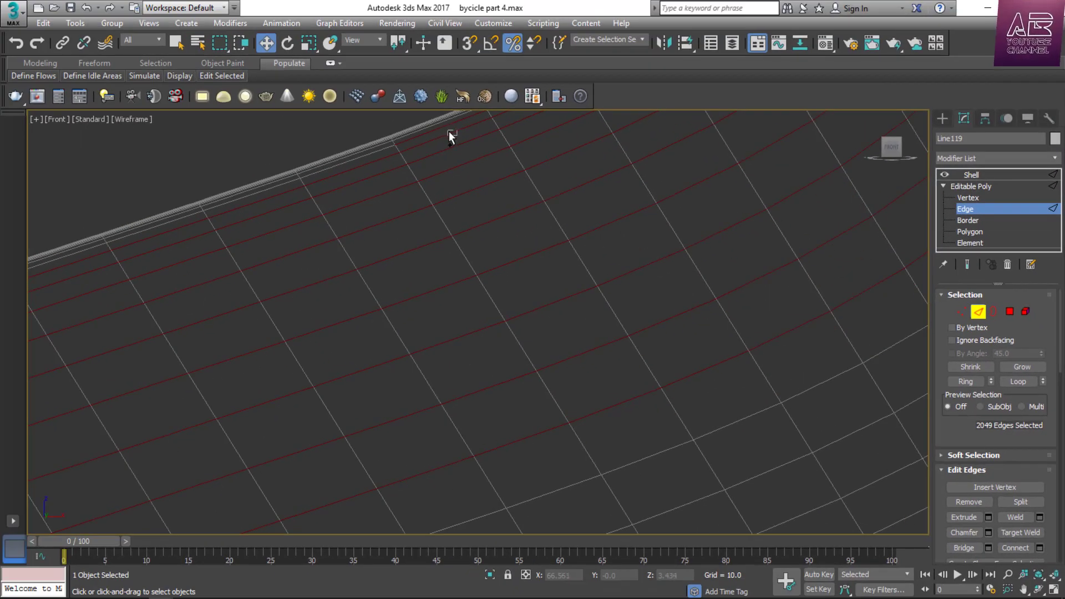
{"action": "left_click", "coordinate": [448, 131], "text": "ctrl"}
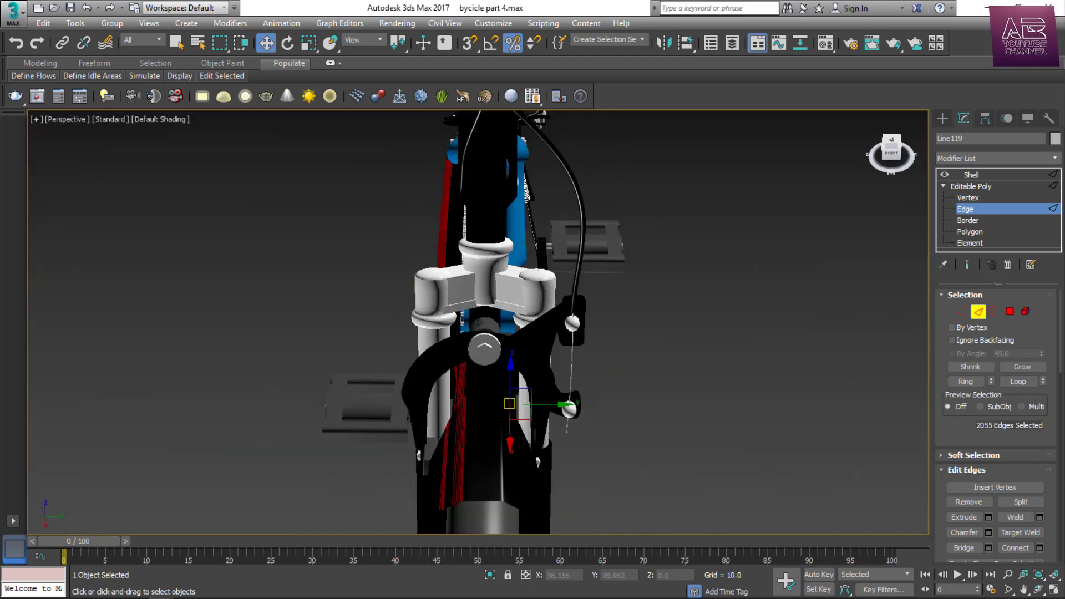
Extend the front fender's upper edge selection into full loops and convert both edge bands to a polygon selection.
{"action": "middle_click_drag", "start_coordinate": [533, 332], "coordinate": [397, 326], "text": "alt"}
{"action": "scroll", "coordinate": [290, 342], "scroll_direction": "up", "scroll_amount": 8}
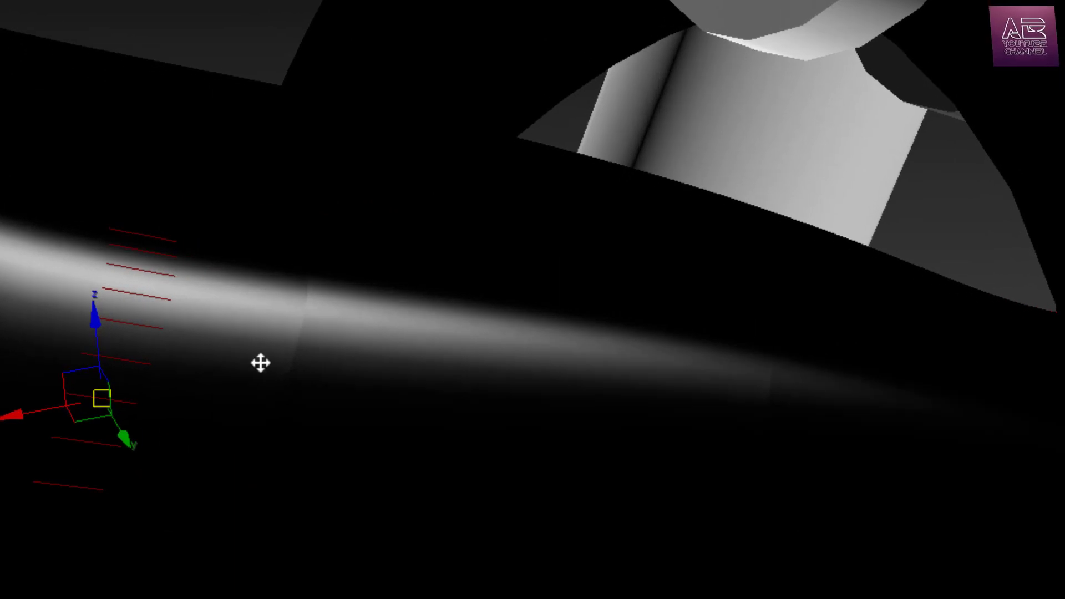
{"action": "key", "text": "F4"}
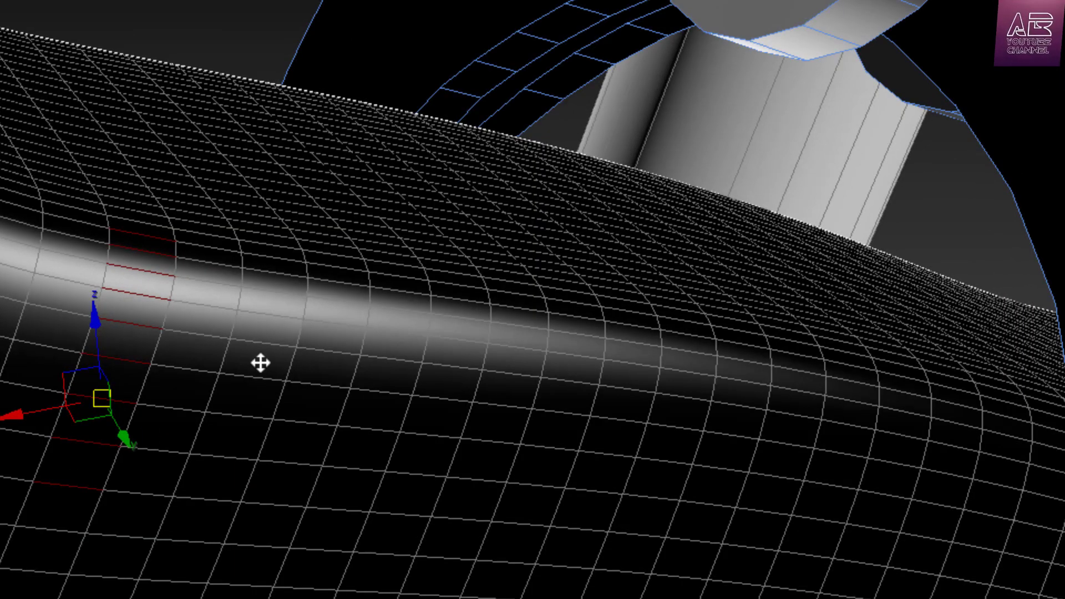
{"action": "scroll", "coordinate": [196, 249], "scroll_direction": "up", "scroll_amount": 4}
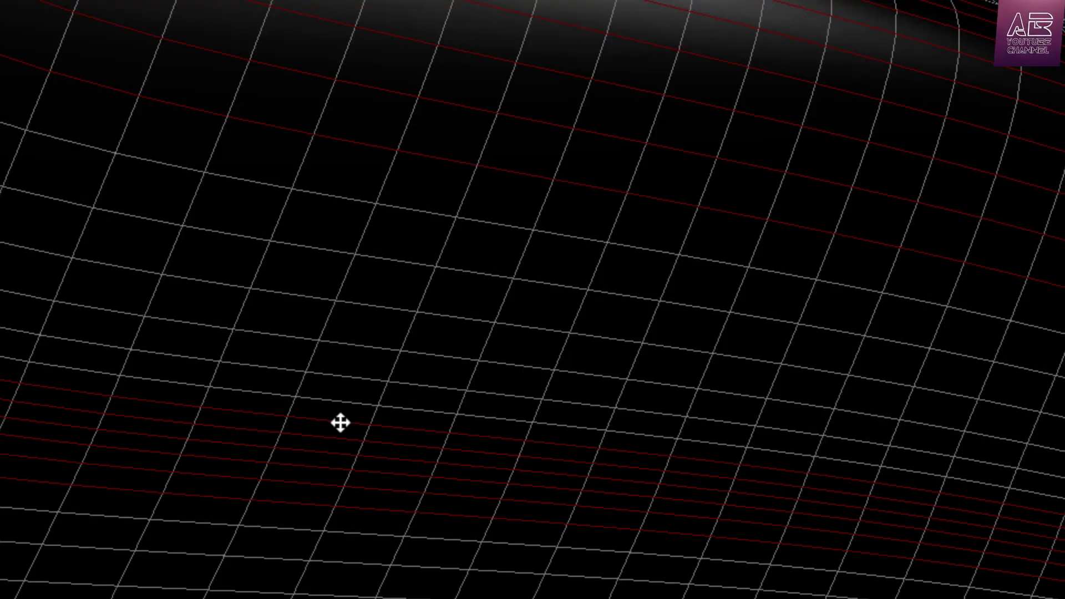
{"action": "scroll", "coordinate": [368, 380], "scroll_direction": "down", "scroll_amount": 6}
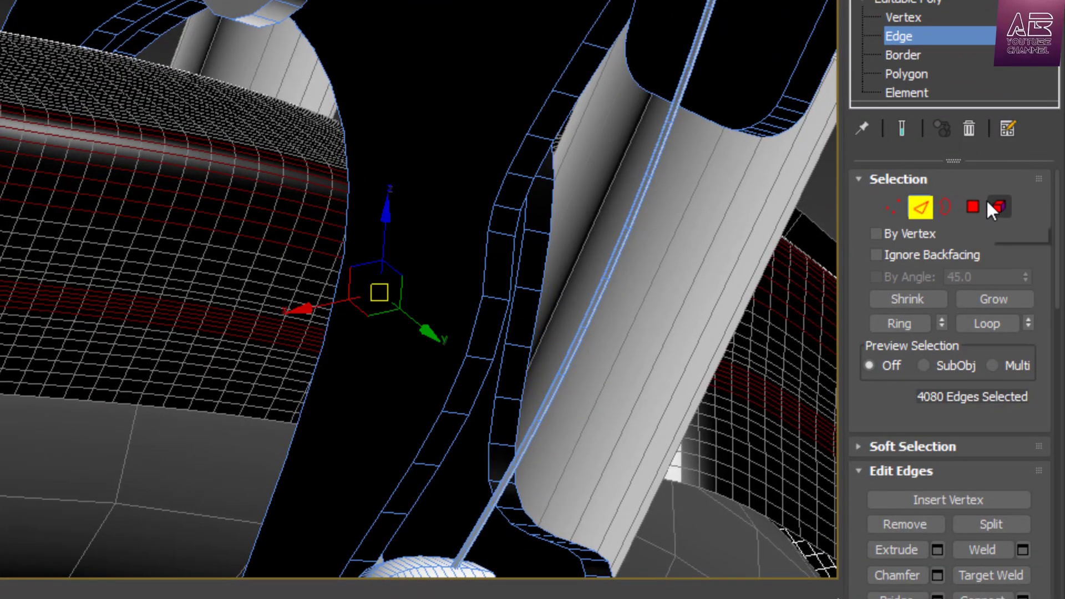
{"action": "left_click", "coordinate": [974, 206]}
{"action": "scroll", "coordinate": [138, 295], "scroll_direction": "down", "scroll_amount": 5}
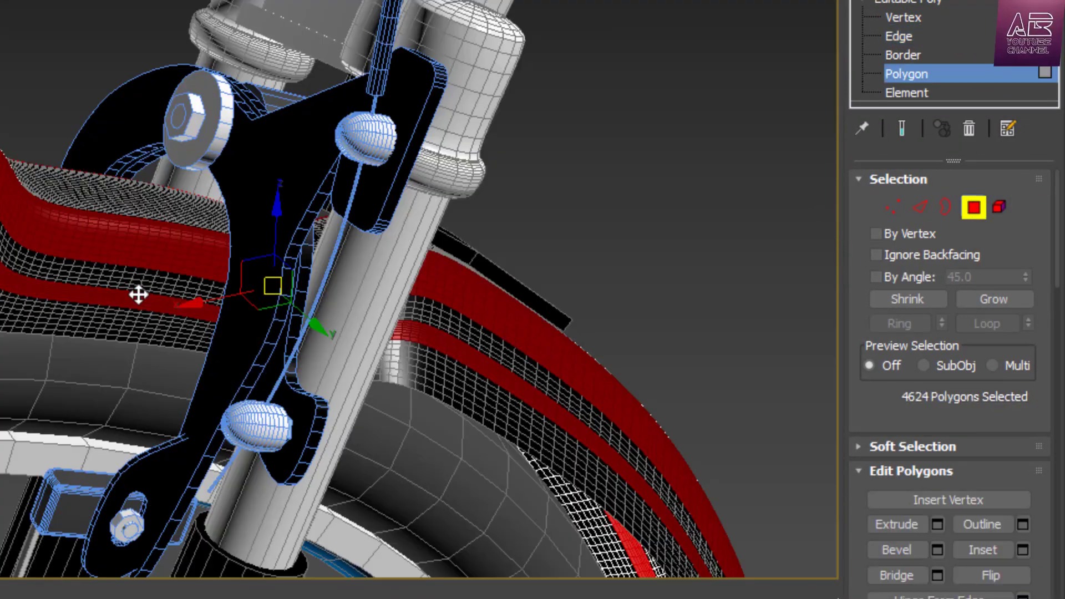
{"action": "scroll", "coordinate": [138, 294], "scroll_direction": "down", "scroll_amount": 3}
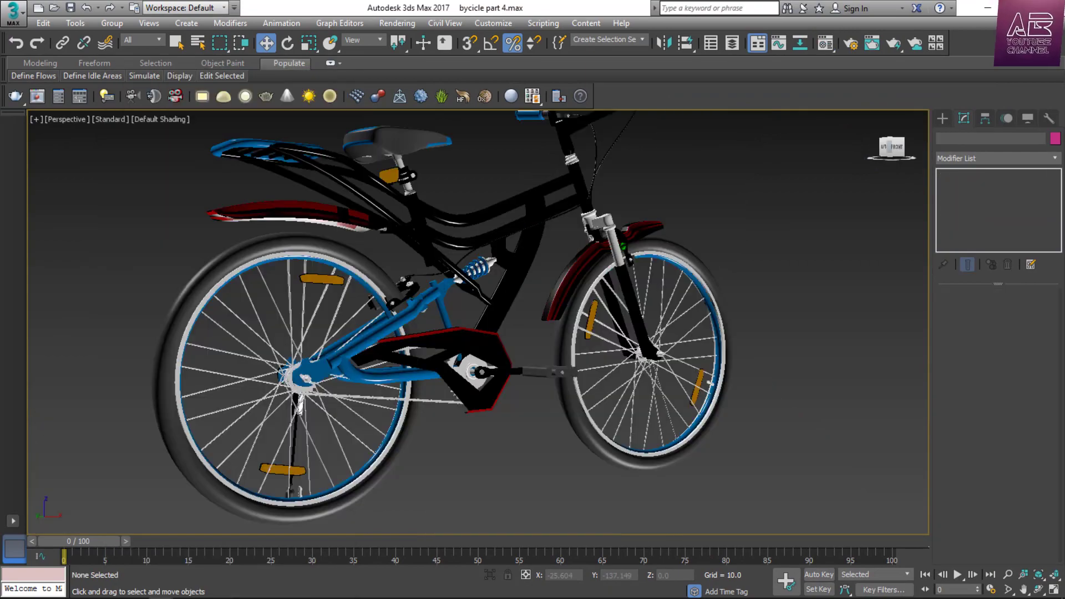
Examine the complete bicycle from several angles, including the red stripes on the front and rear fenders.
{"action": "middle_click_drag", "start_coordinate": [477, 310], "coordinate": [829, 294], "text": "alt"}
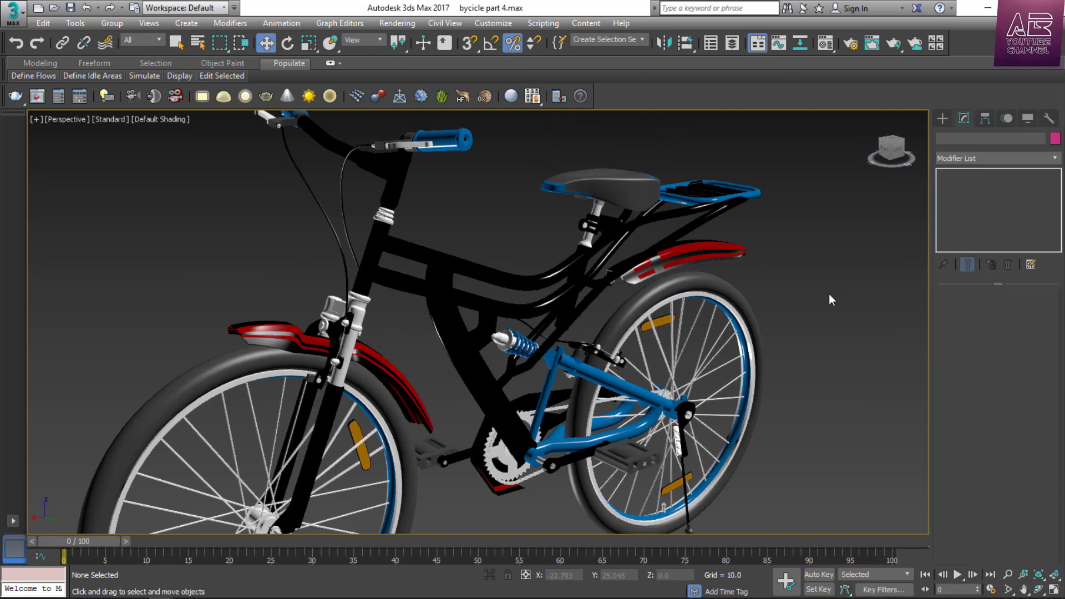
{"action": "left_click_drag", "start_coordinate": [893, 151], "coordinate": [922, 149]}
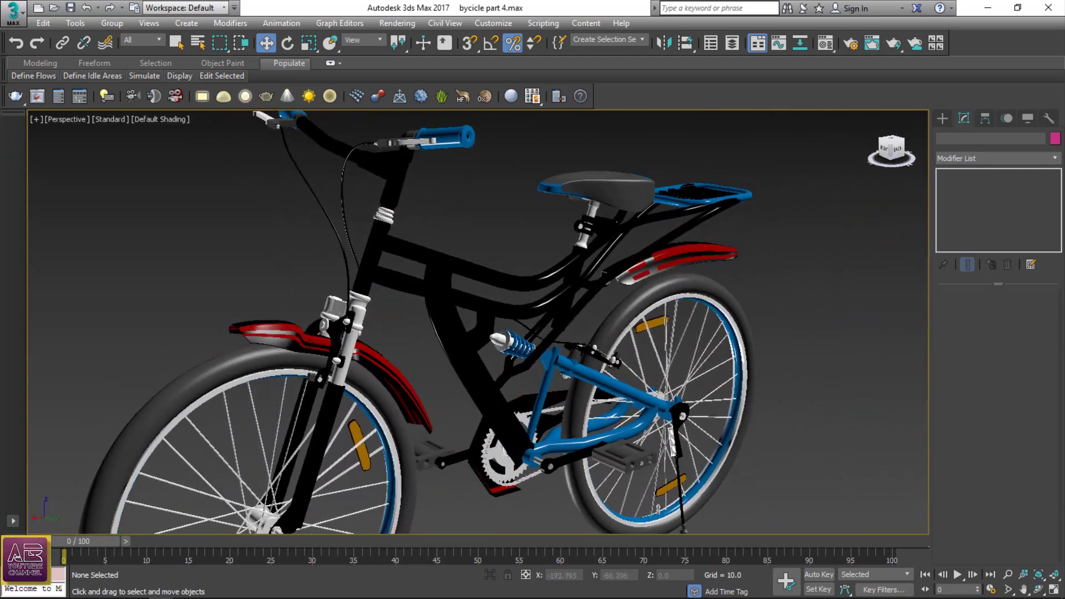
{"action": "middle_click_drag", "start_coordinate": [677, 213], "coordinate": [549, 256], "text": "alt"}
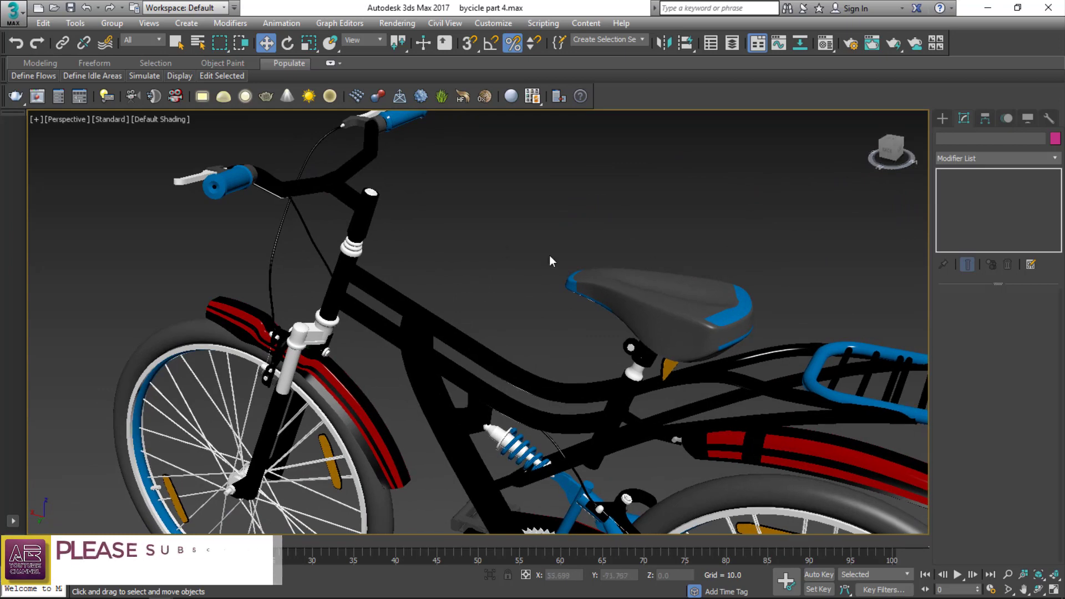
{"action": "scroll", "coordinate": [484, 239], "scroll_direction": "down", "scroll_amount": 5}
{"action": "scroll", "coordinate": [800, 473], "scroll_direction": "up", "scroll_amount": 5}
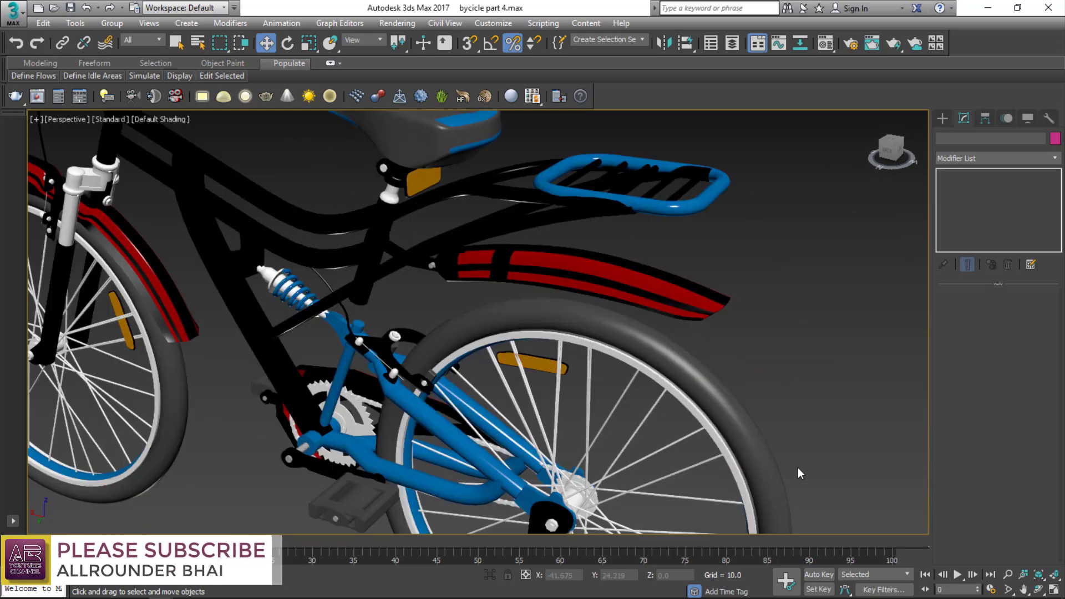
{"action": "scroll", "coordinate": [810, 323], "scroll_direction": "down", "scroll_amount": 4}
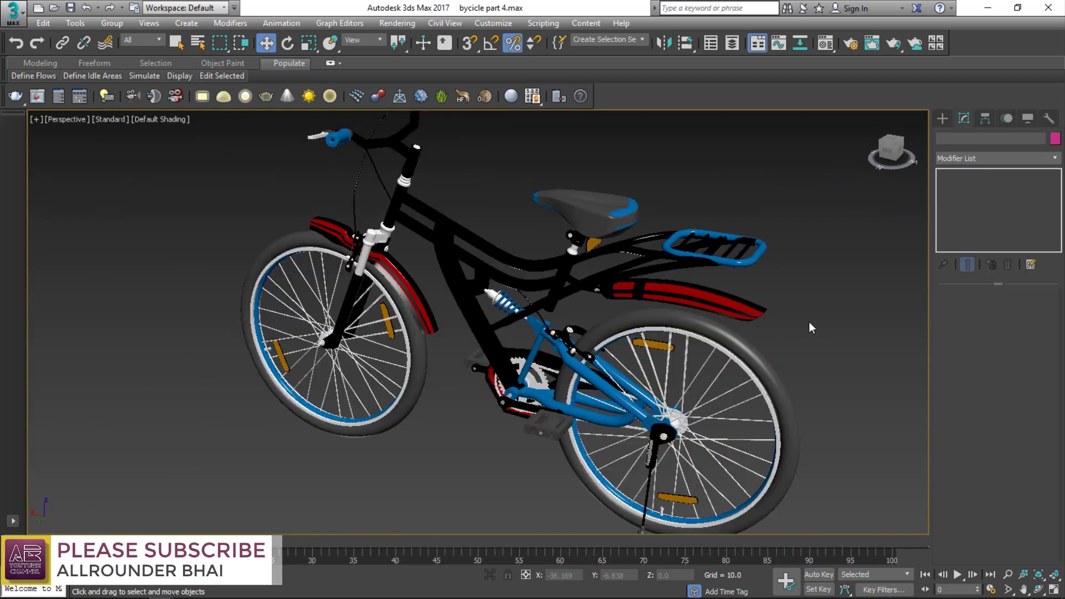